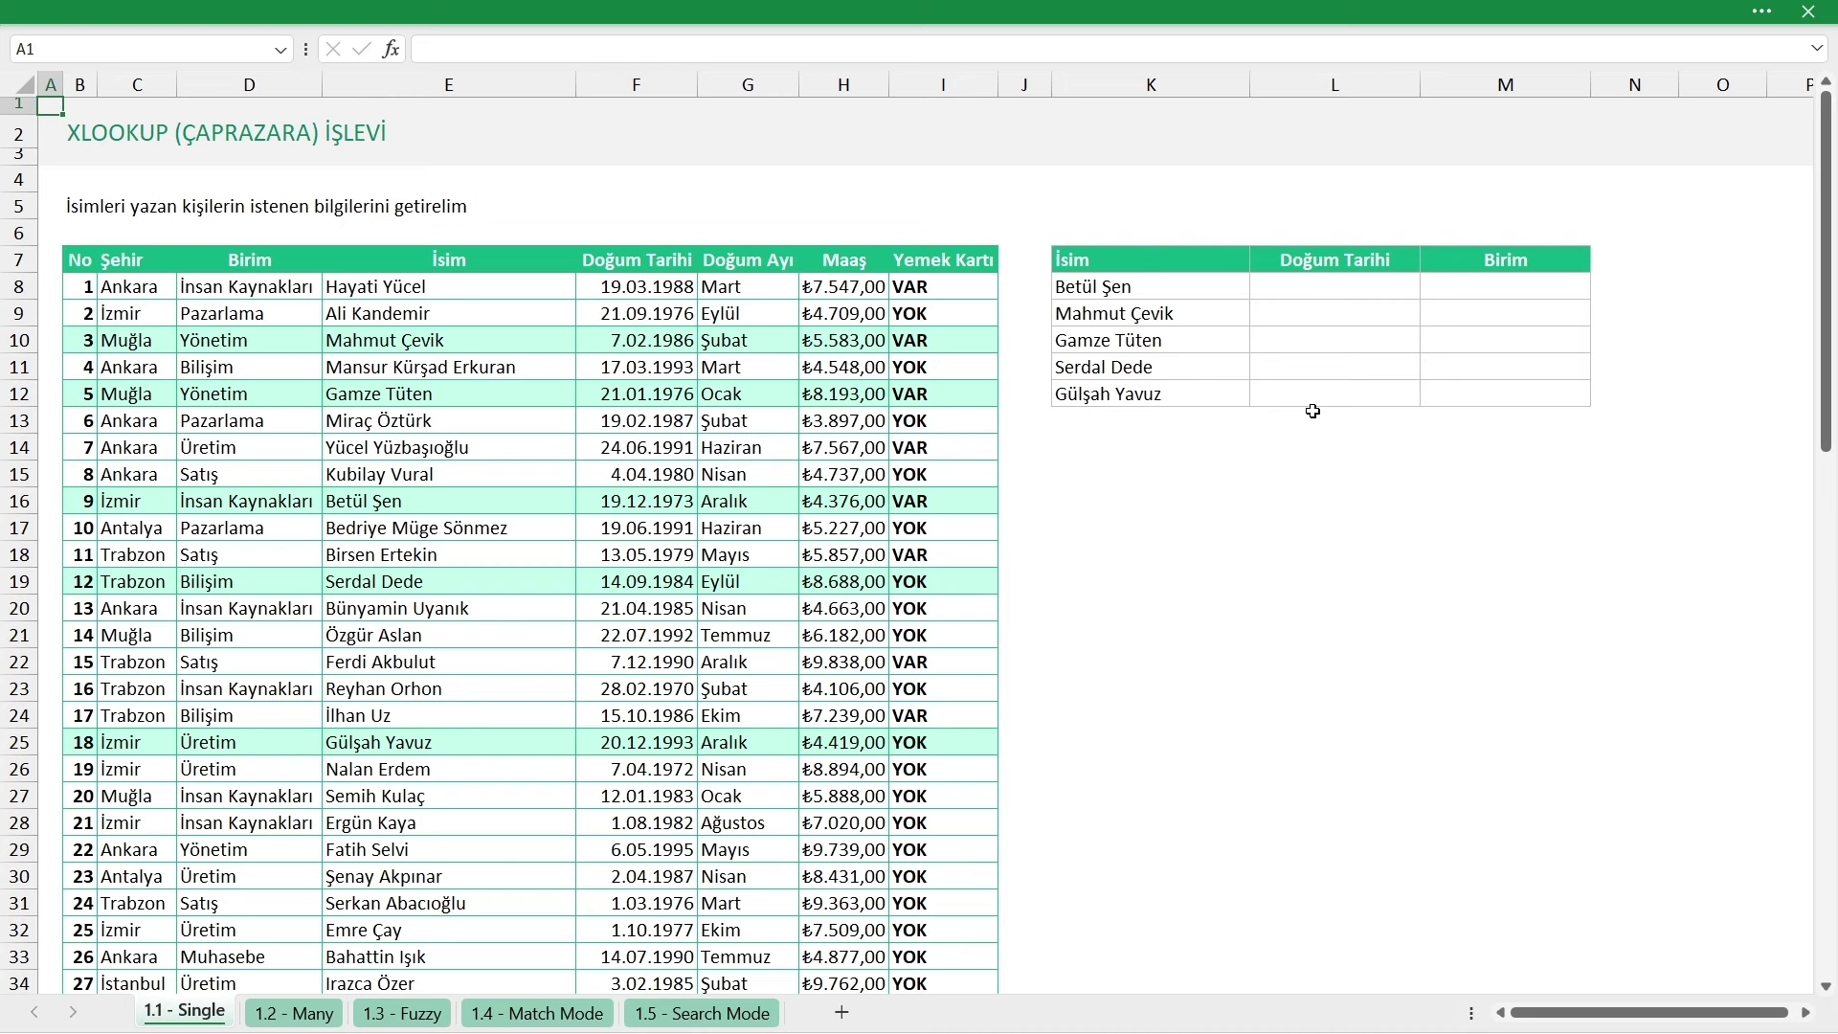
Start a =DÜŞEYARA( formula in L8, the first Doğum Tarihi cell of the lookup table
click(1329, 288)
text(=D)
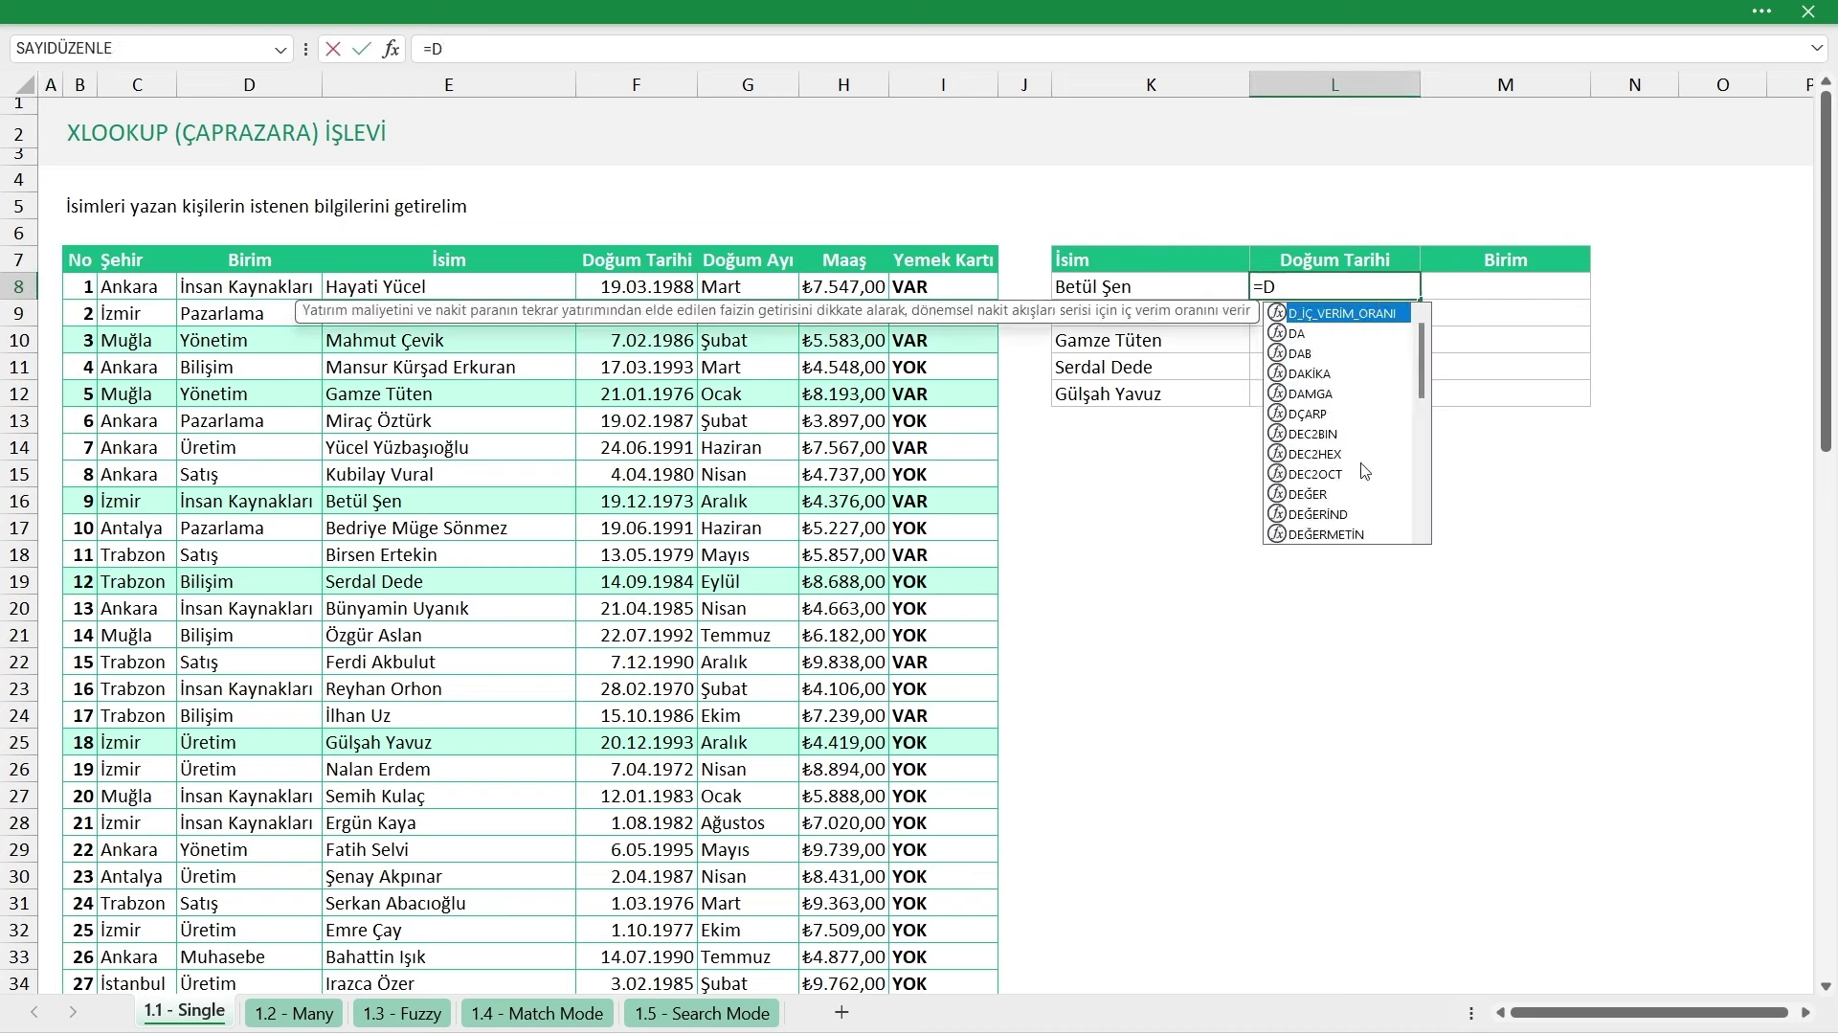
text(ÜŞEYARA()
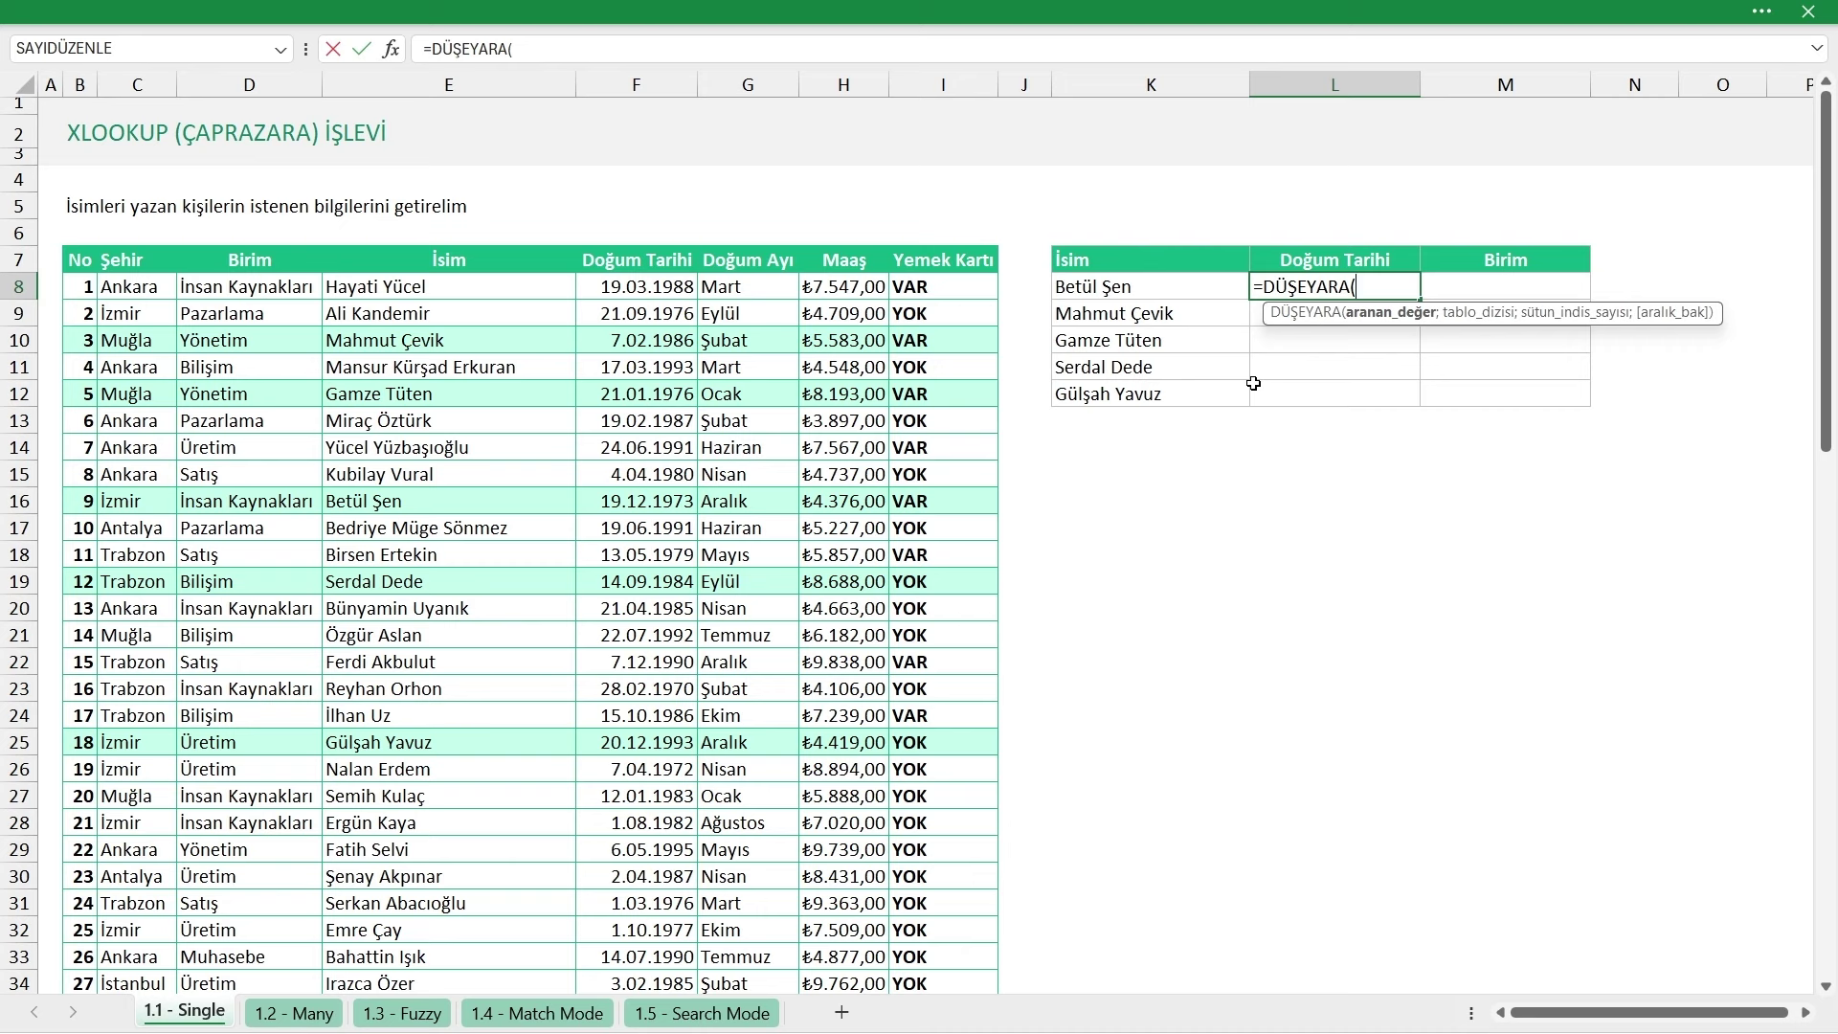
click(379, 4)
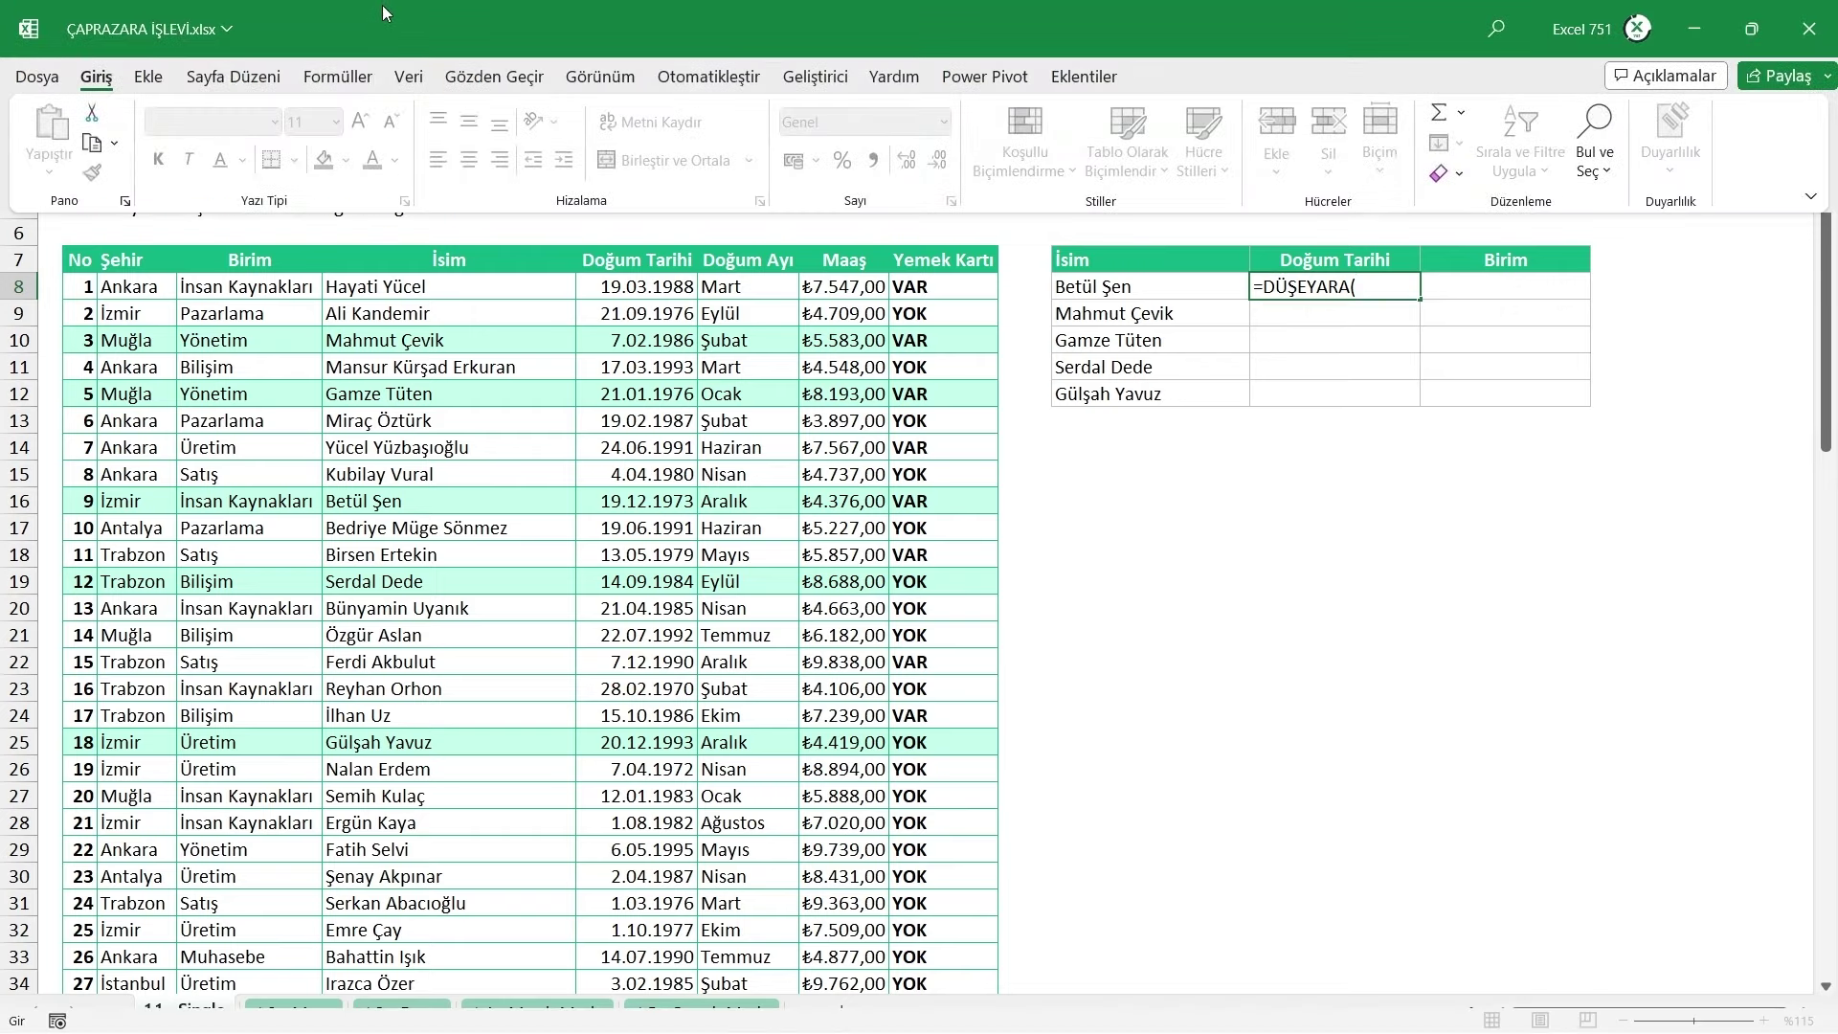
click(339, 76)
click(497, 170)
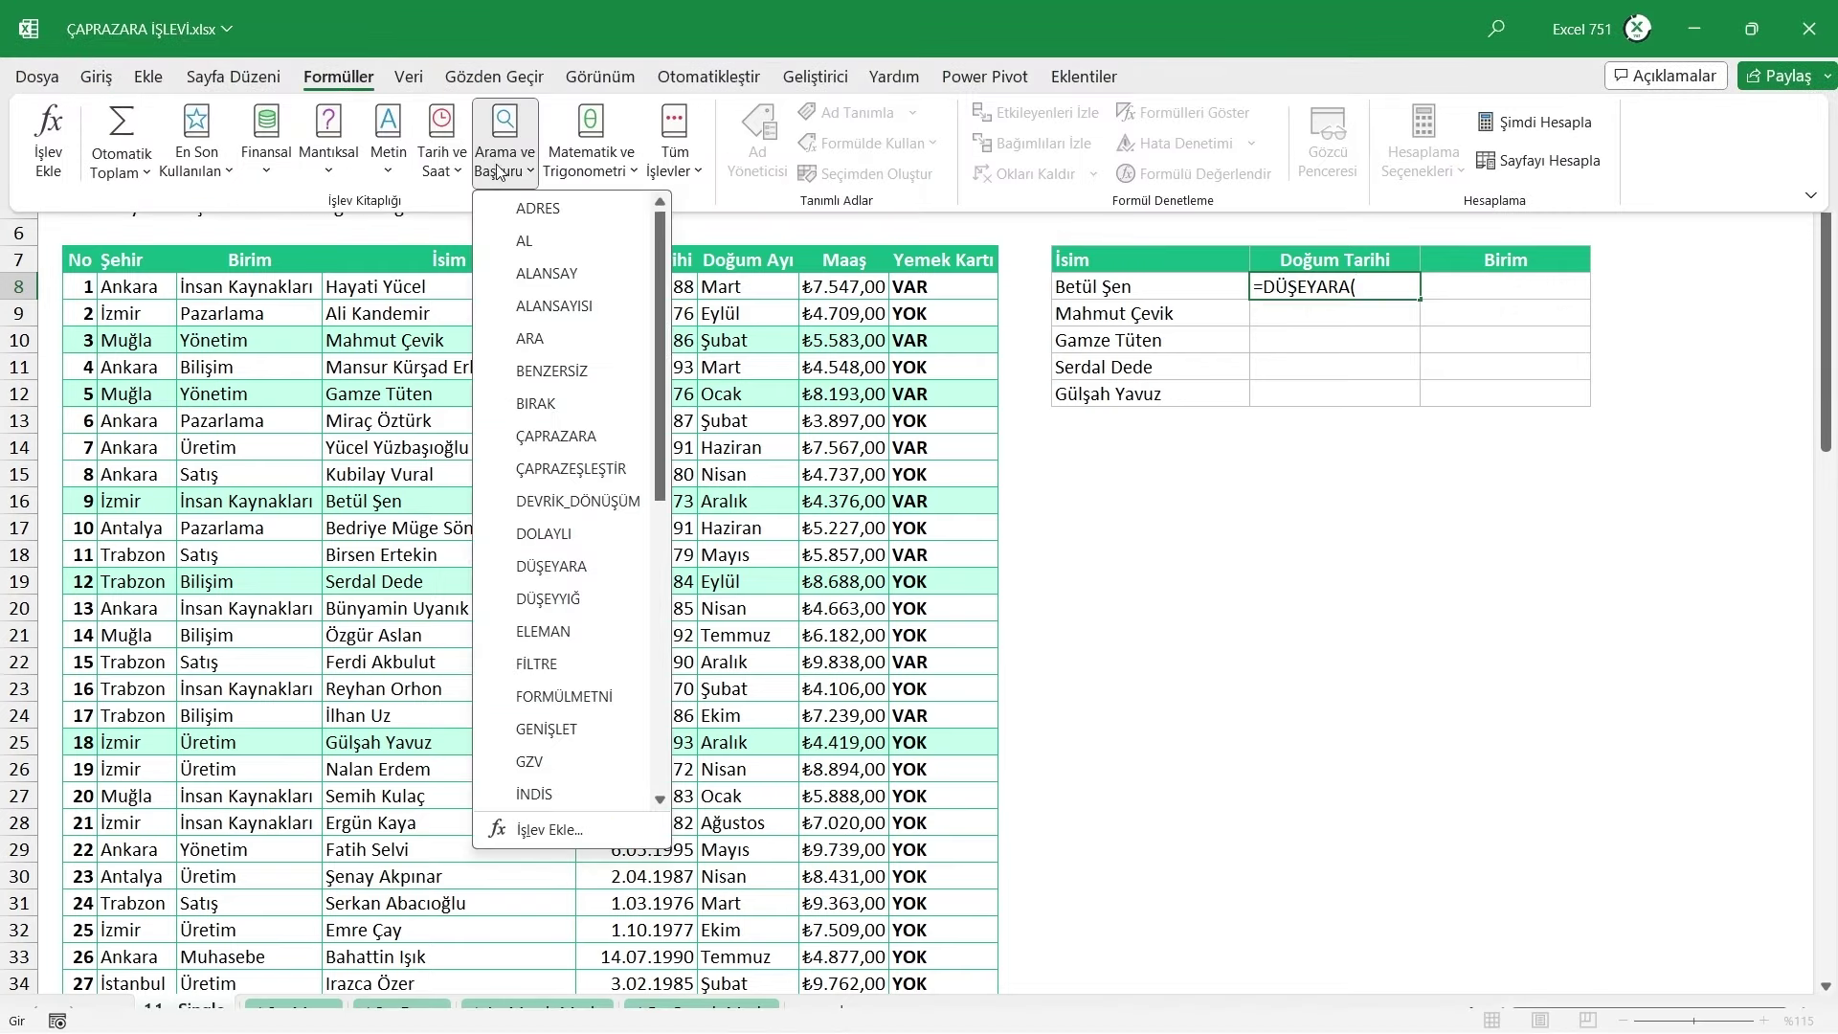
scroll(605, 417, down, 2)
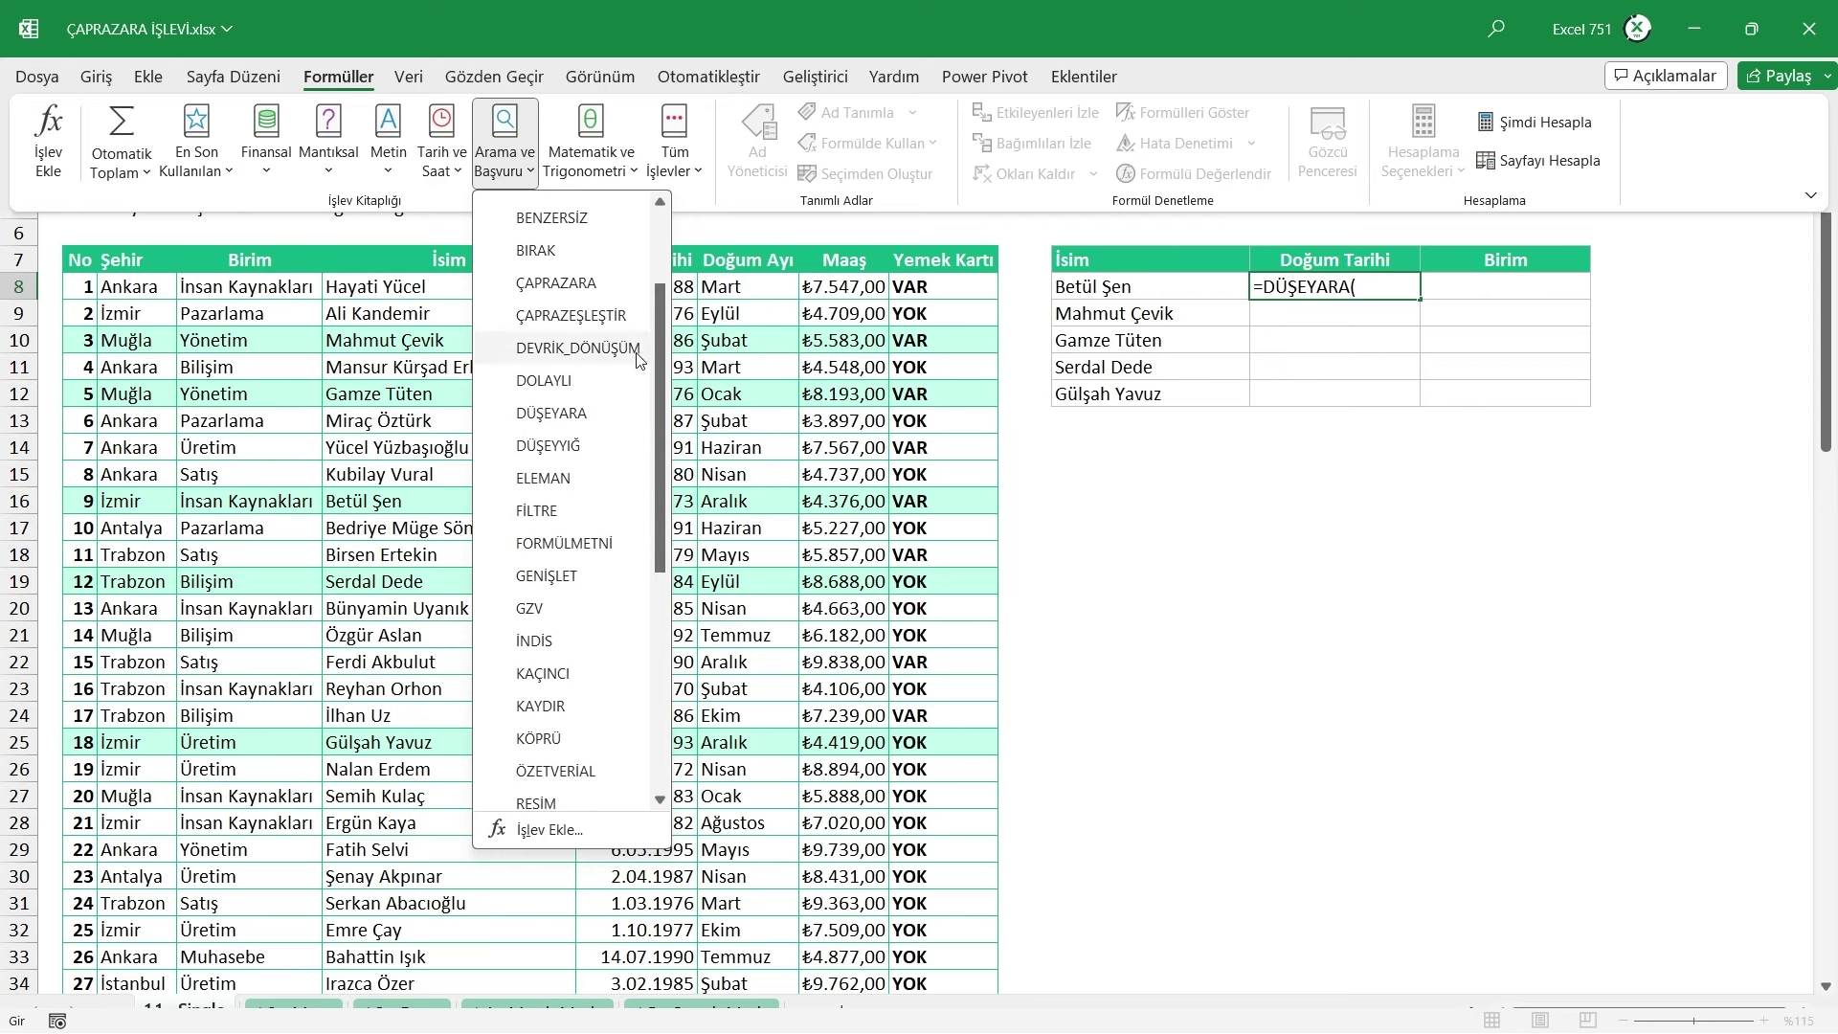
drag(661, 363, 664, 482)
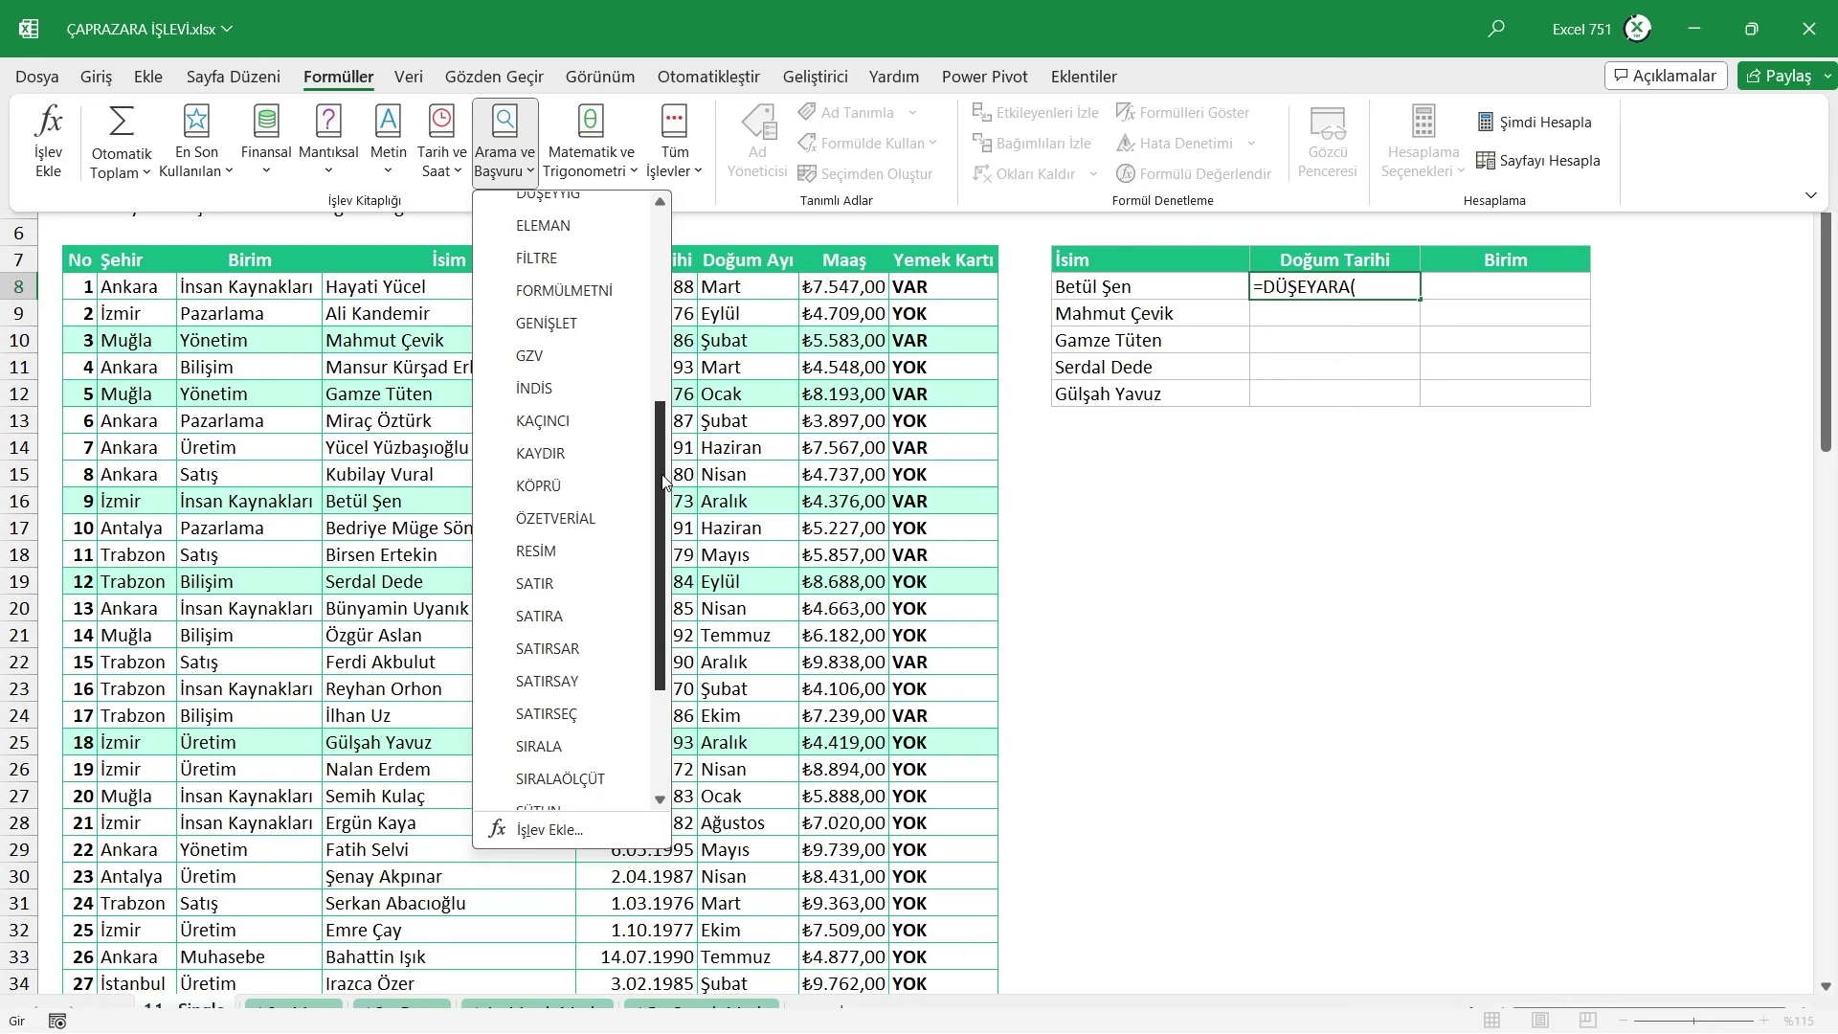
drag(664, 482, 651, 560)
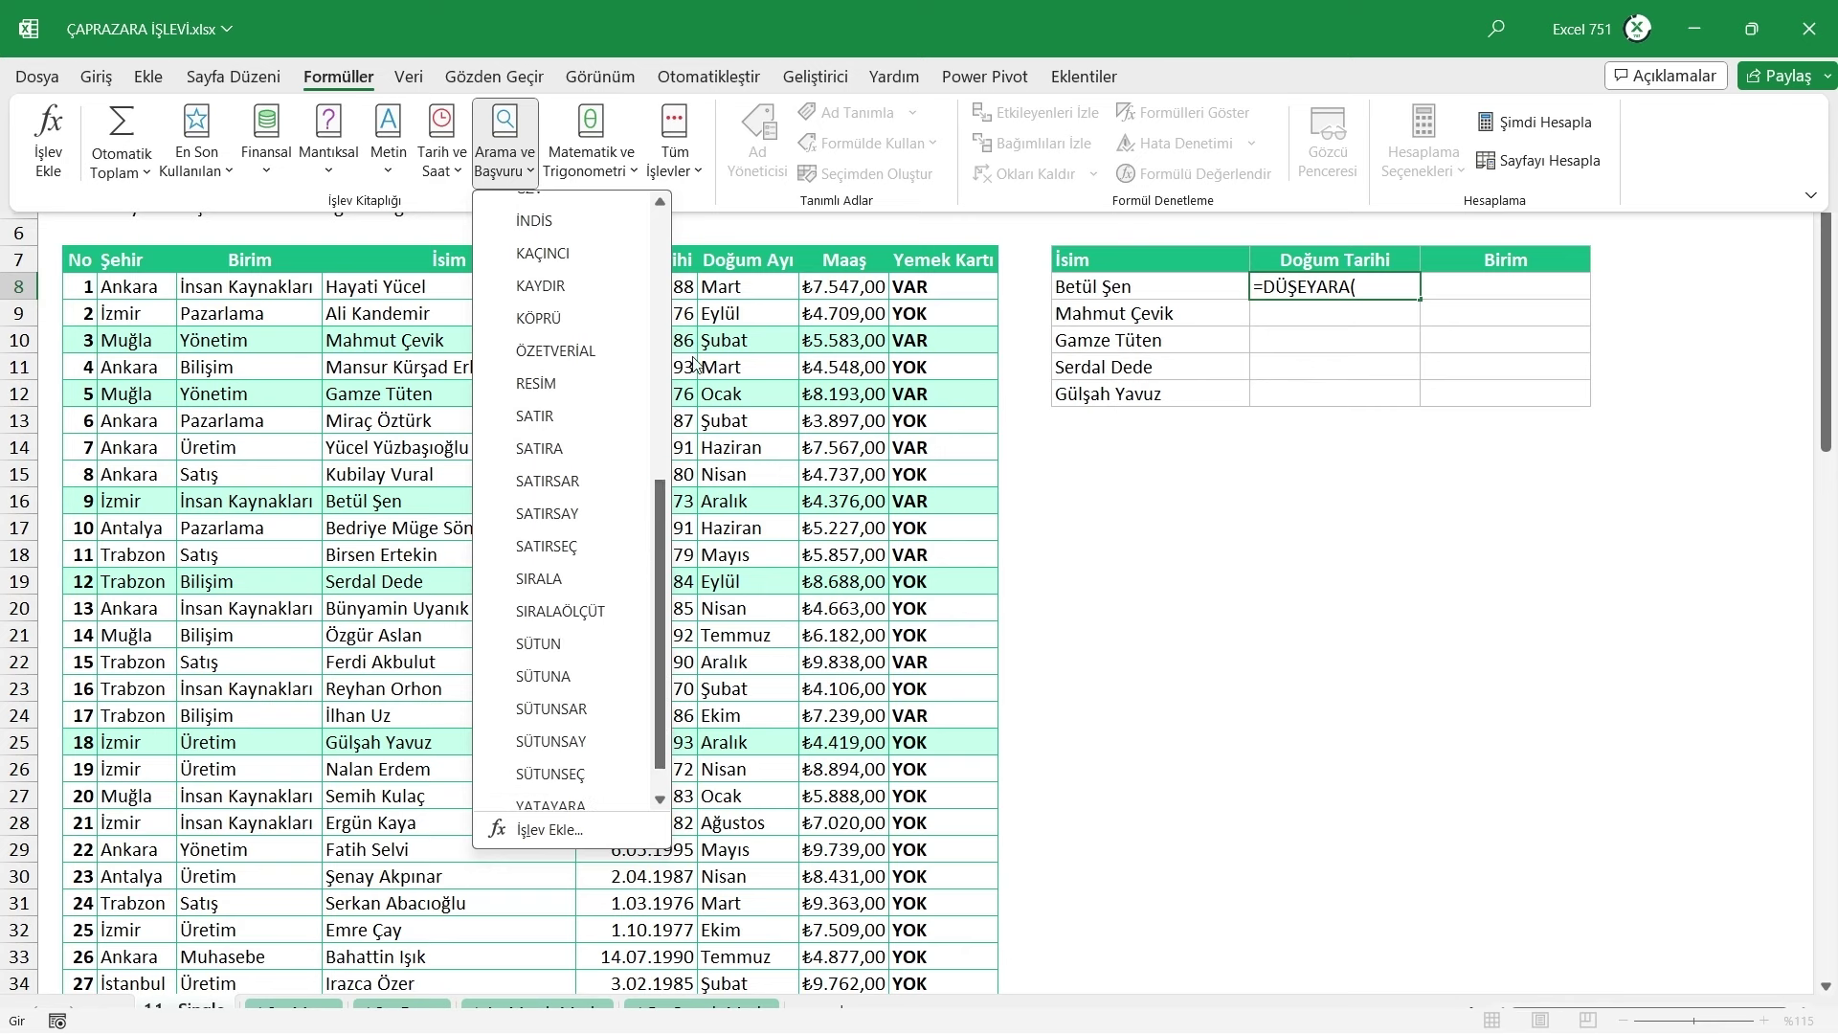
click(756, 280)
click(1379, 284)
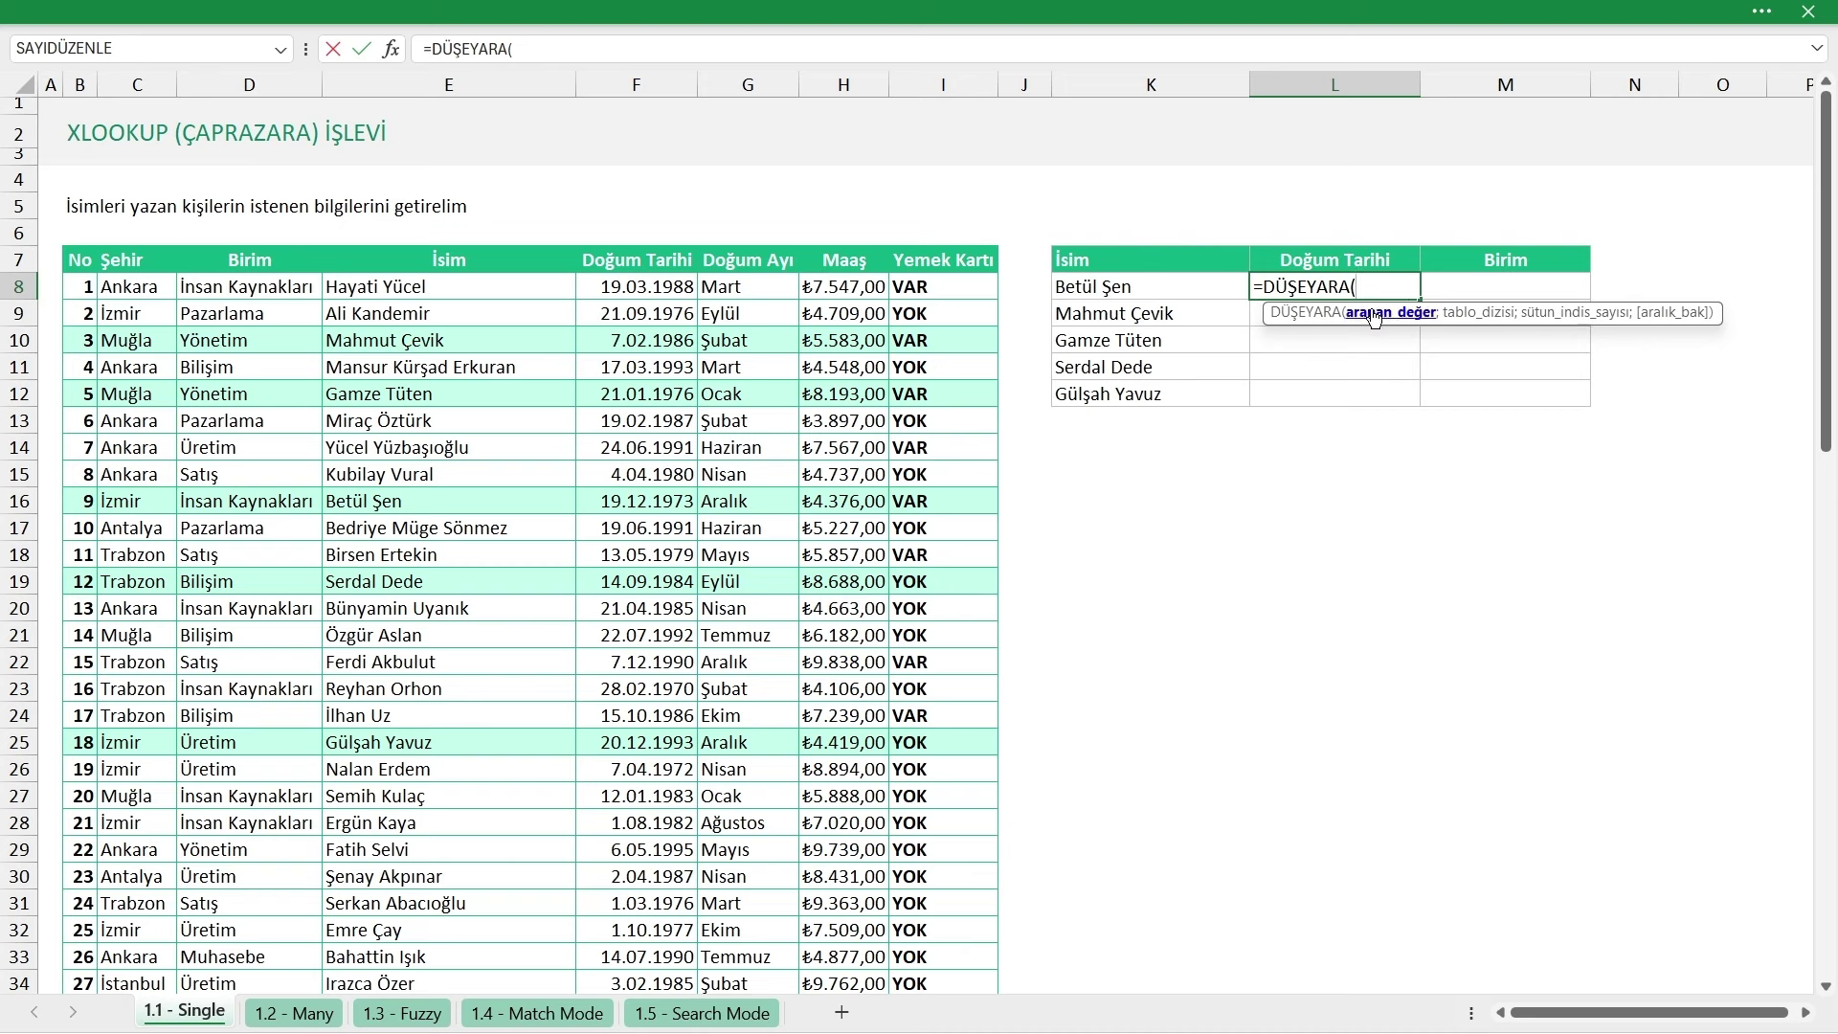
Complete =DÜŞEYARA(K8;Tablo346102[[İsim]:[Doğum Tarihi]];2;0) in L8, returning 27017
click(1191, 292)
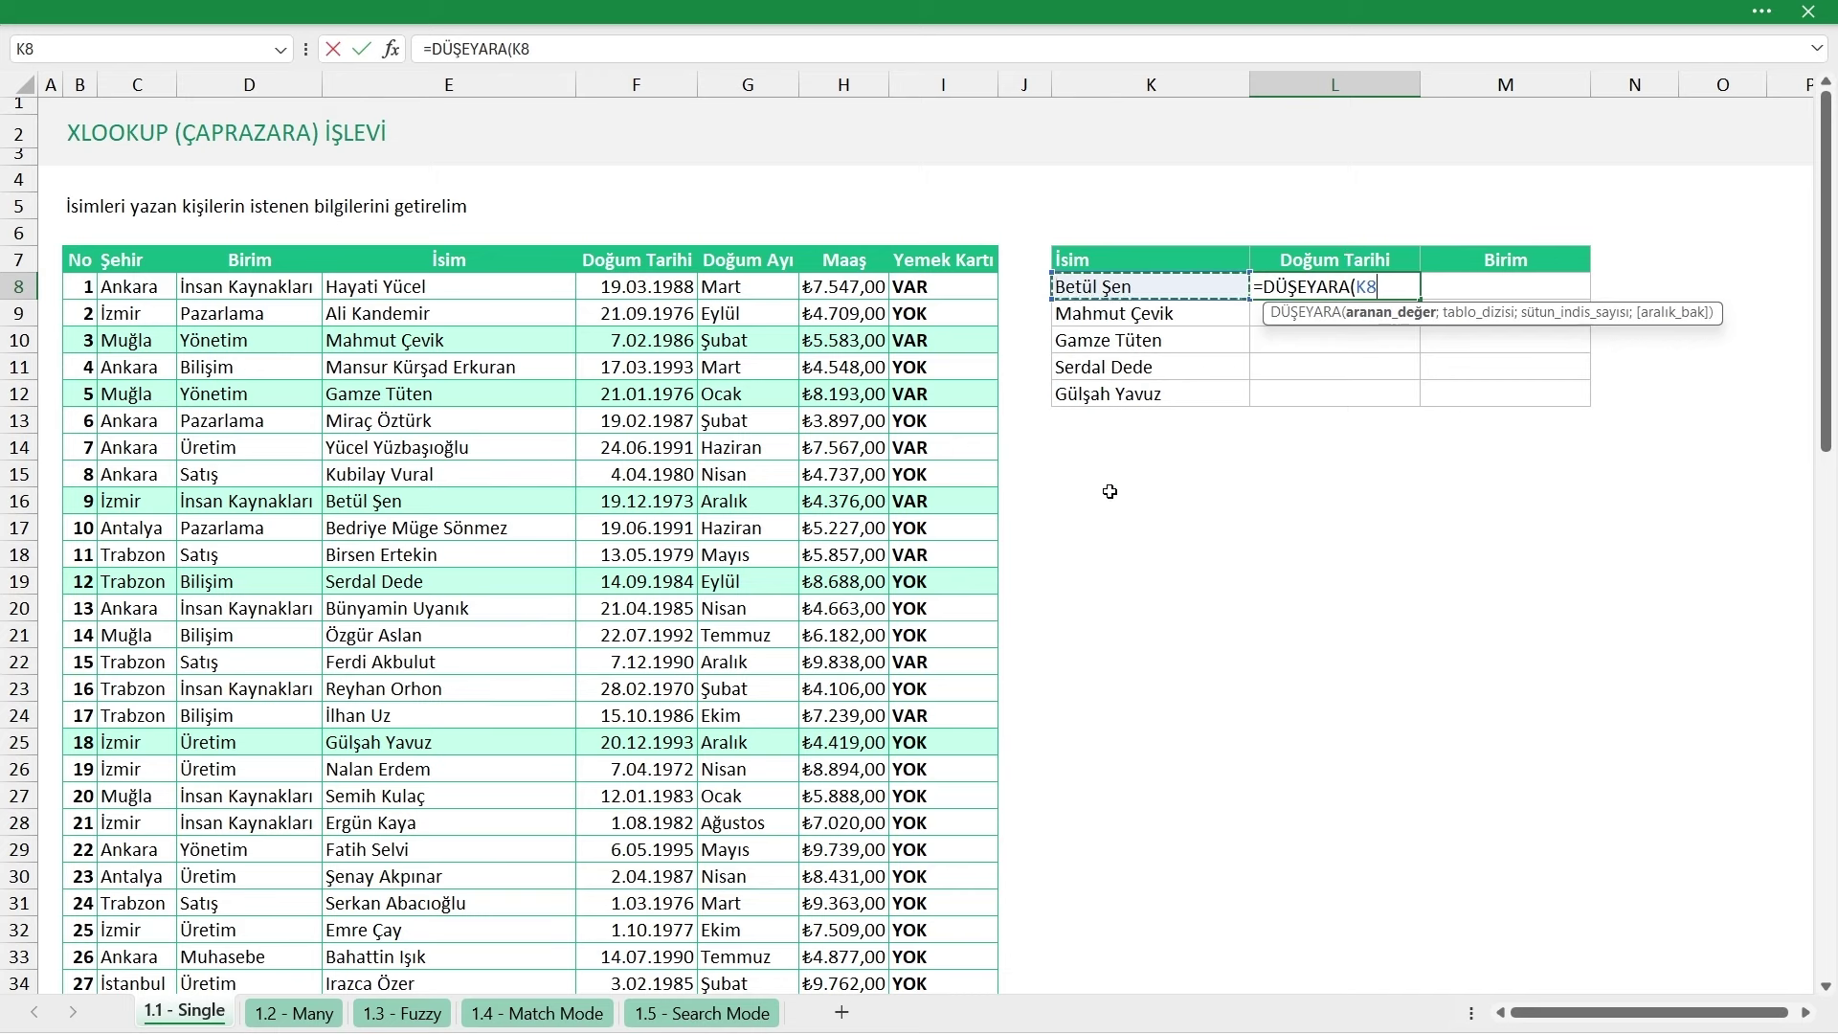
text(;)
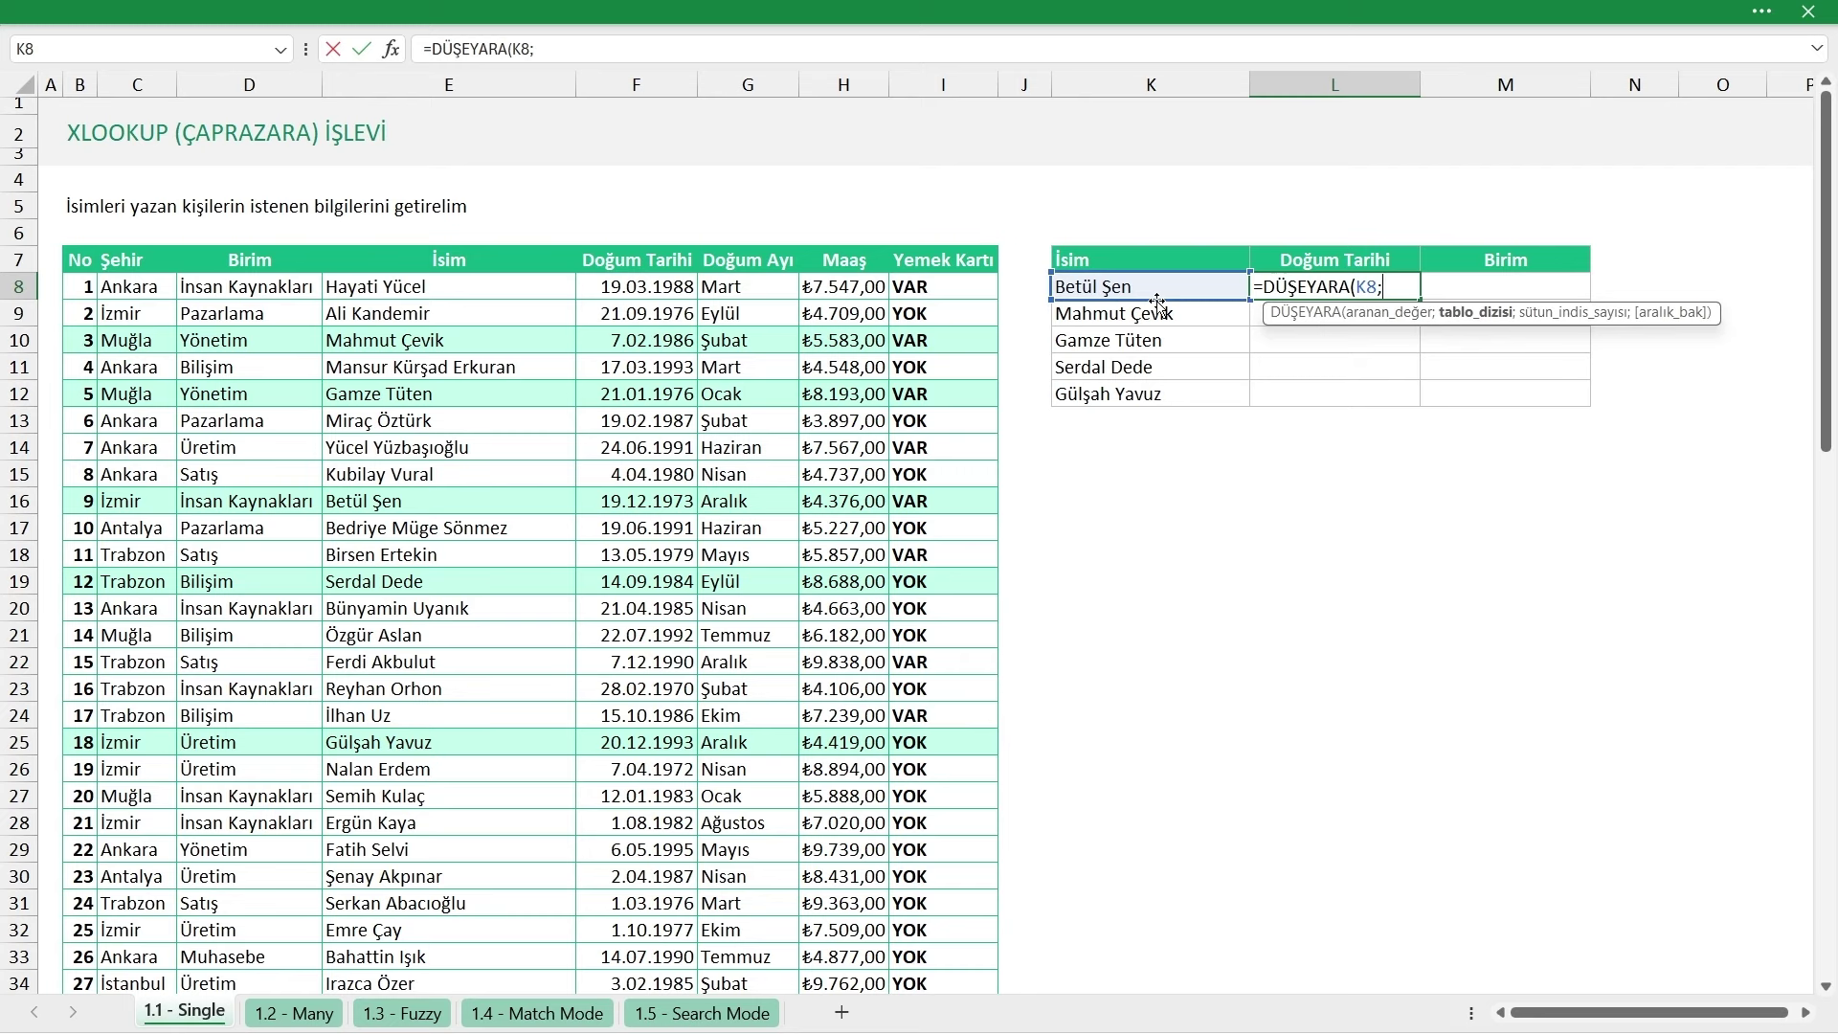
click(505, 253)
drag(505, 253, 618, 253)
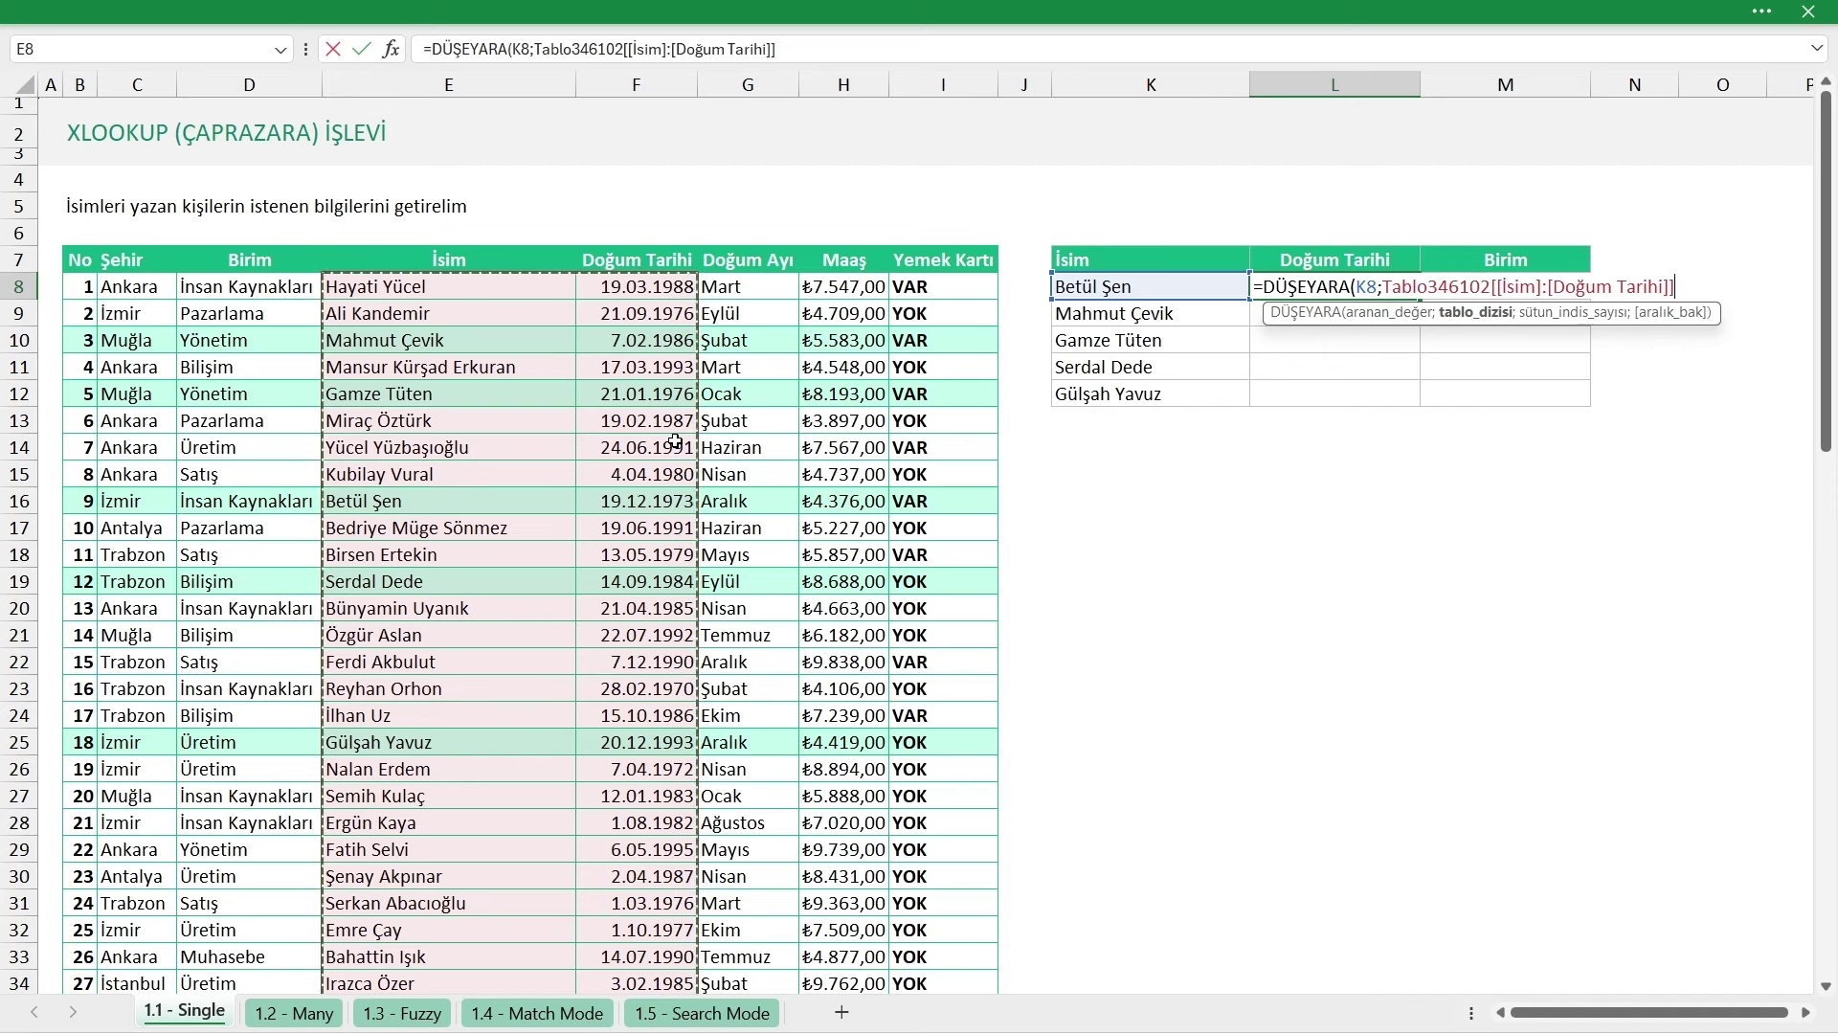
text(;)
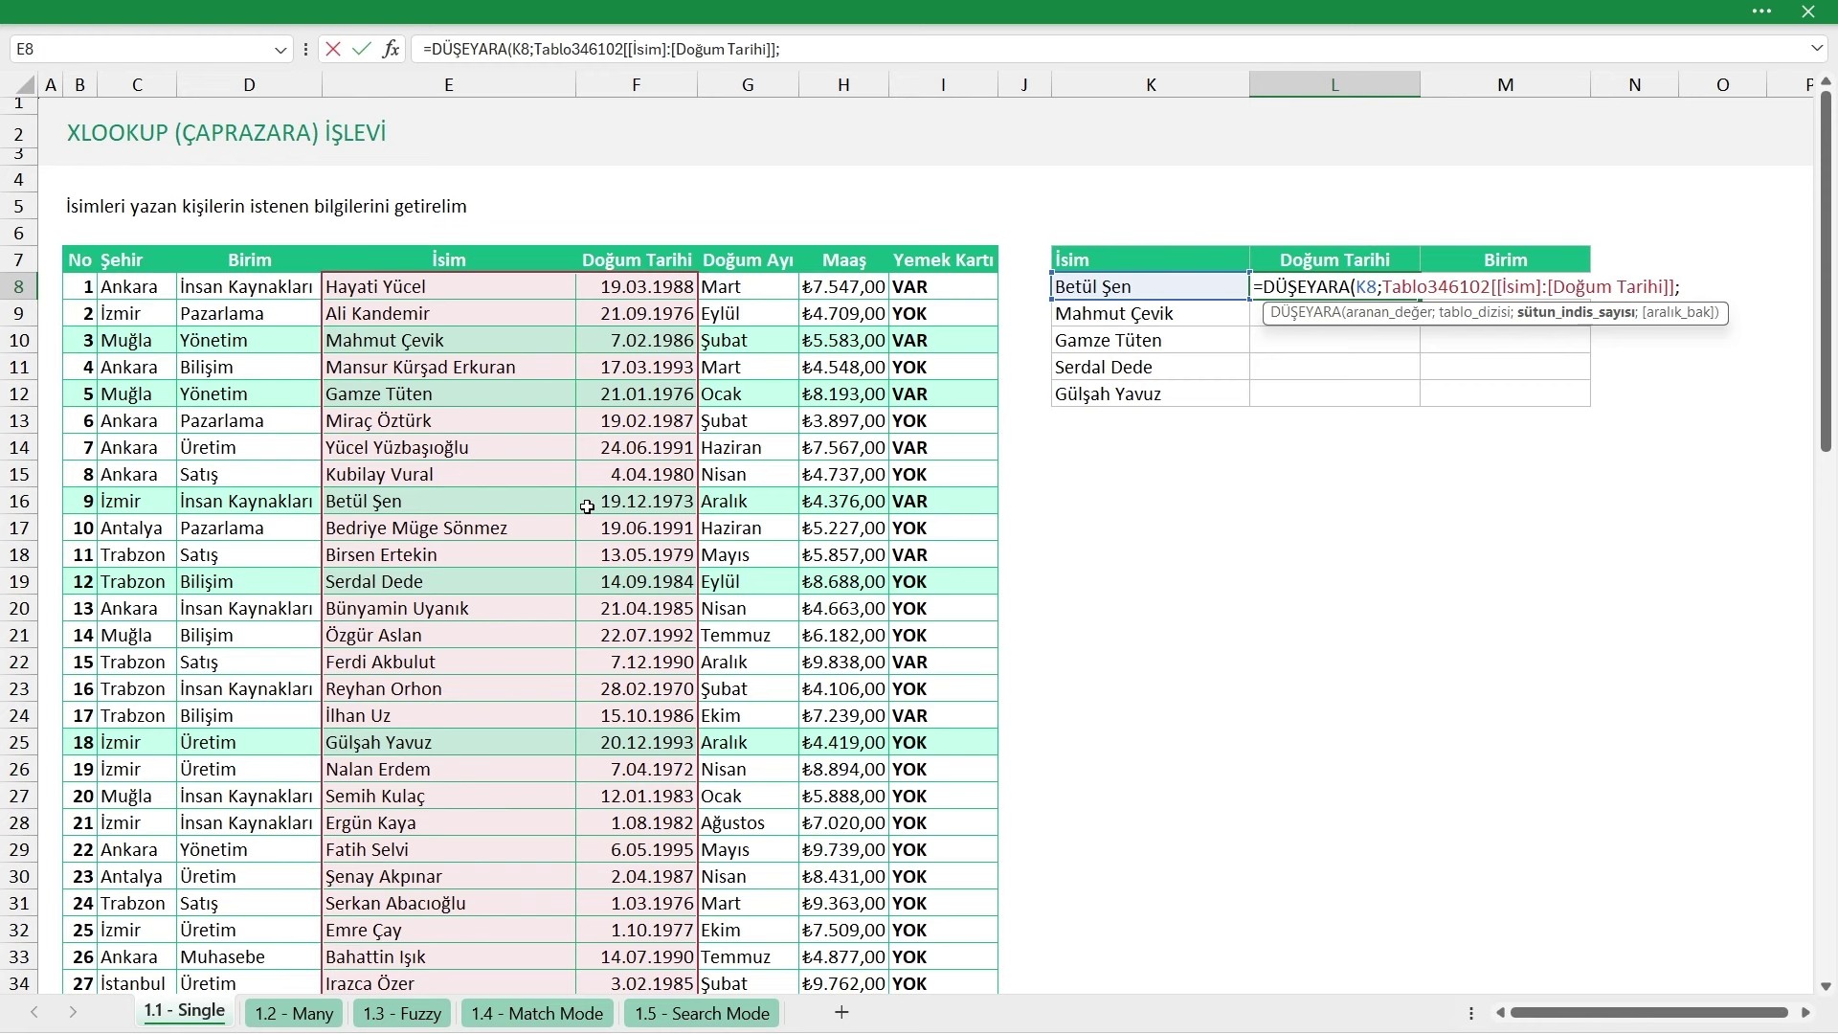
text(2)
text(;0)
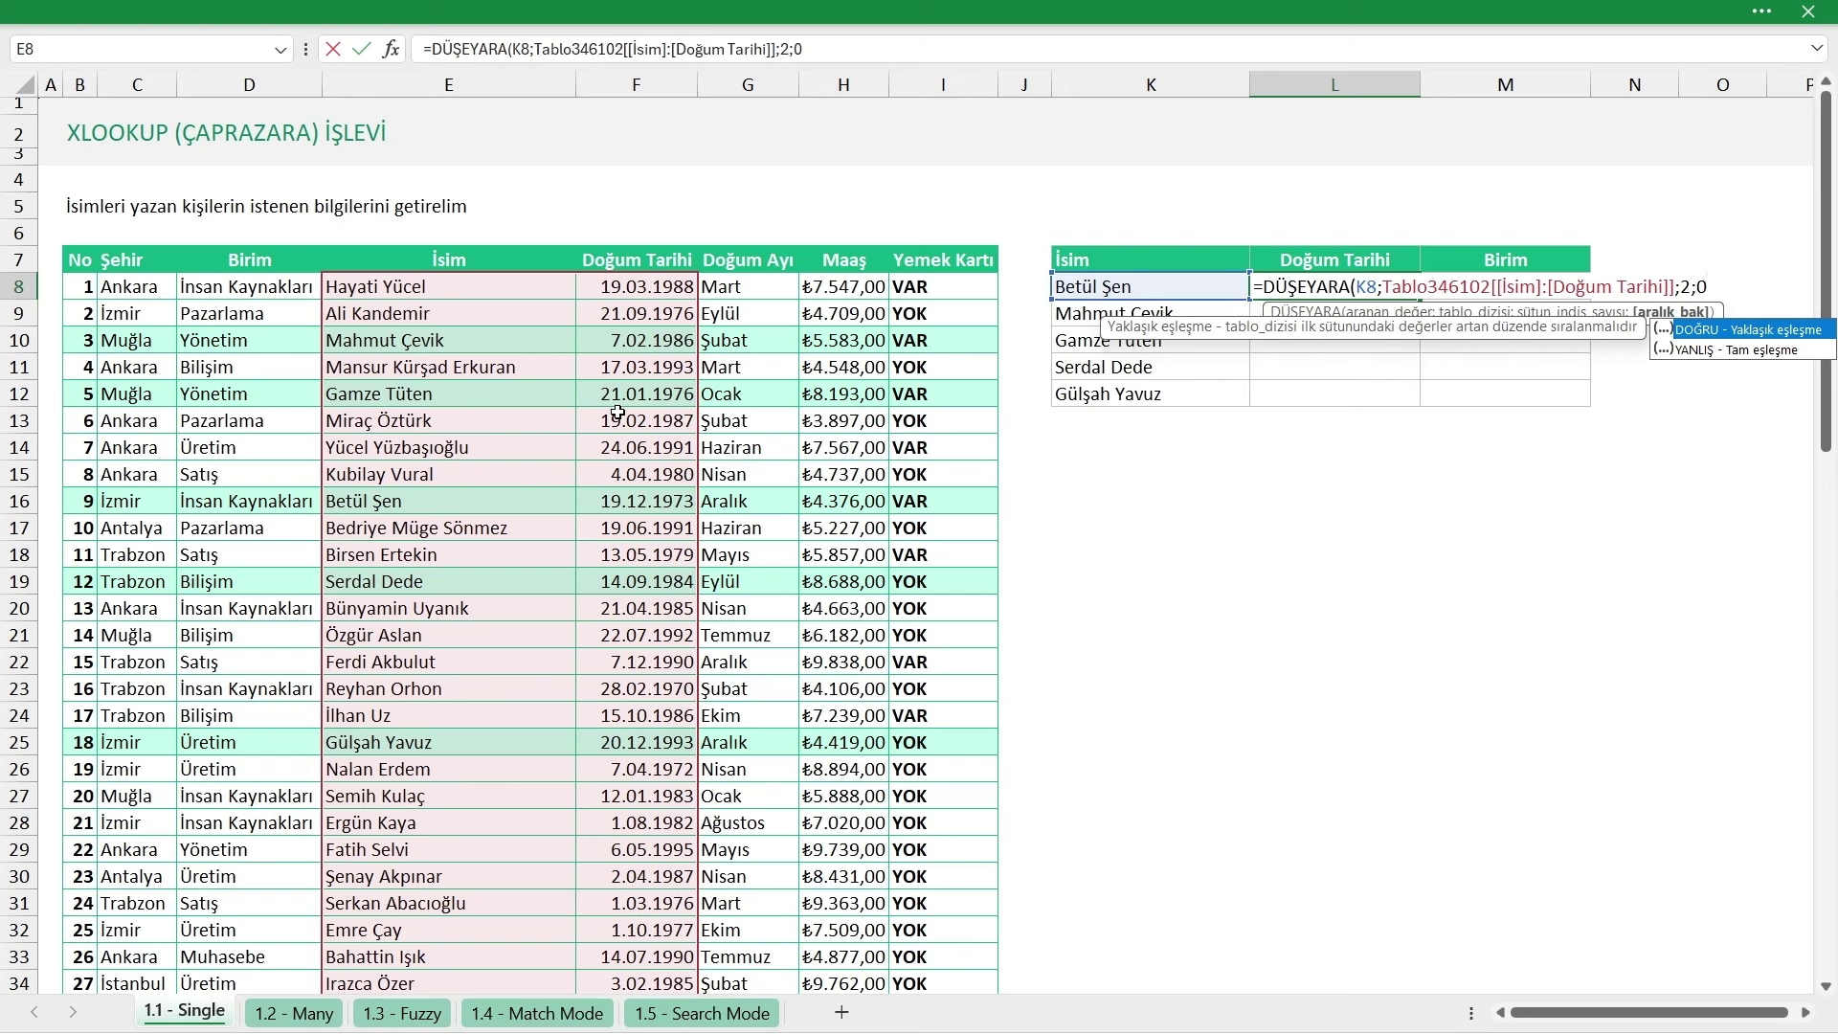
text())
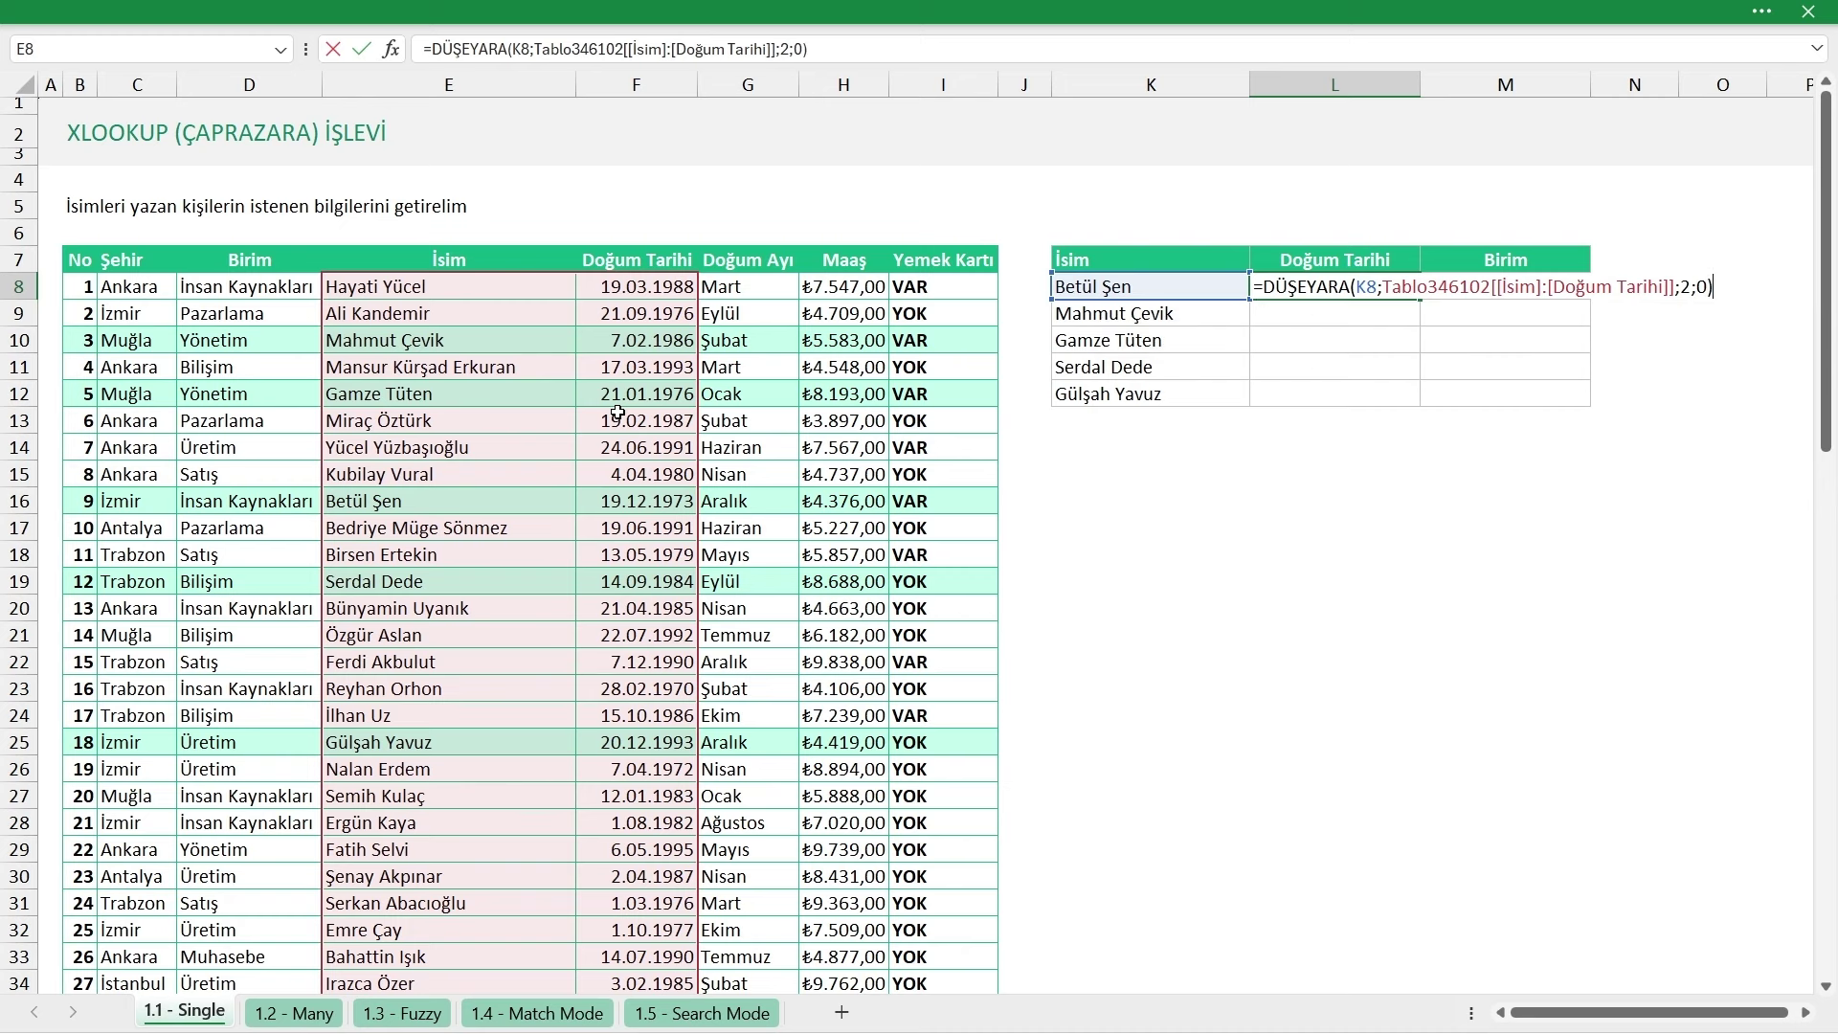
key(Return)
Fill the L8 lookup down to L12, format the results as dates, and check them against the source table
click(1397, 287)
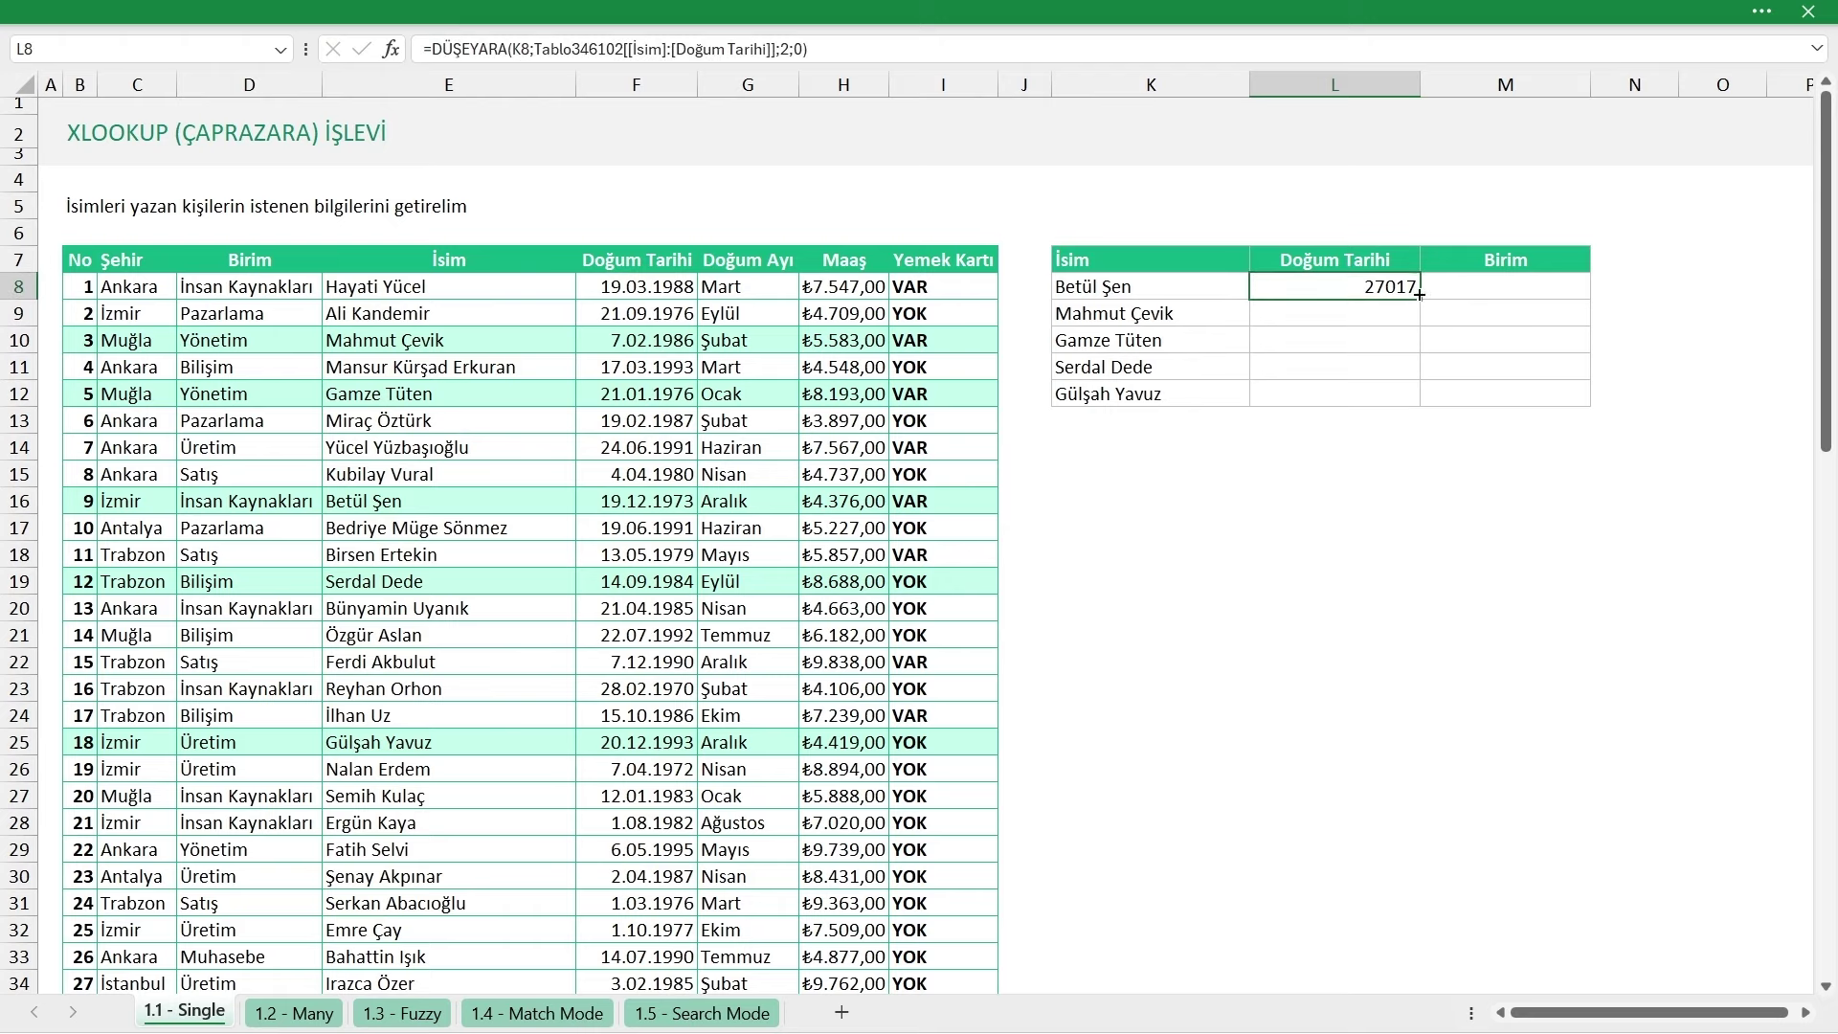
drag(1420, 299, 1427, 406)
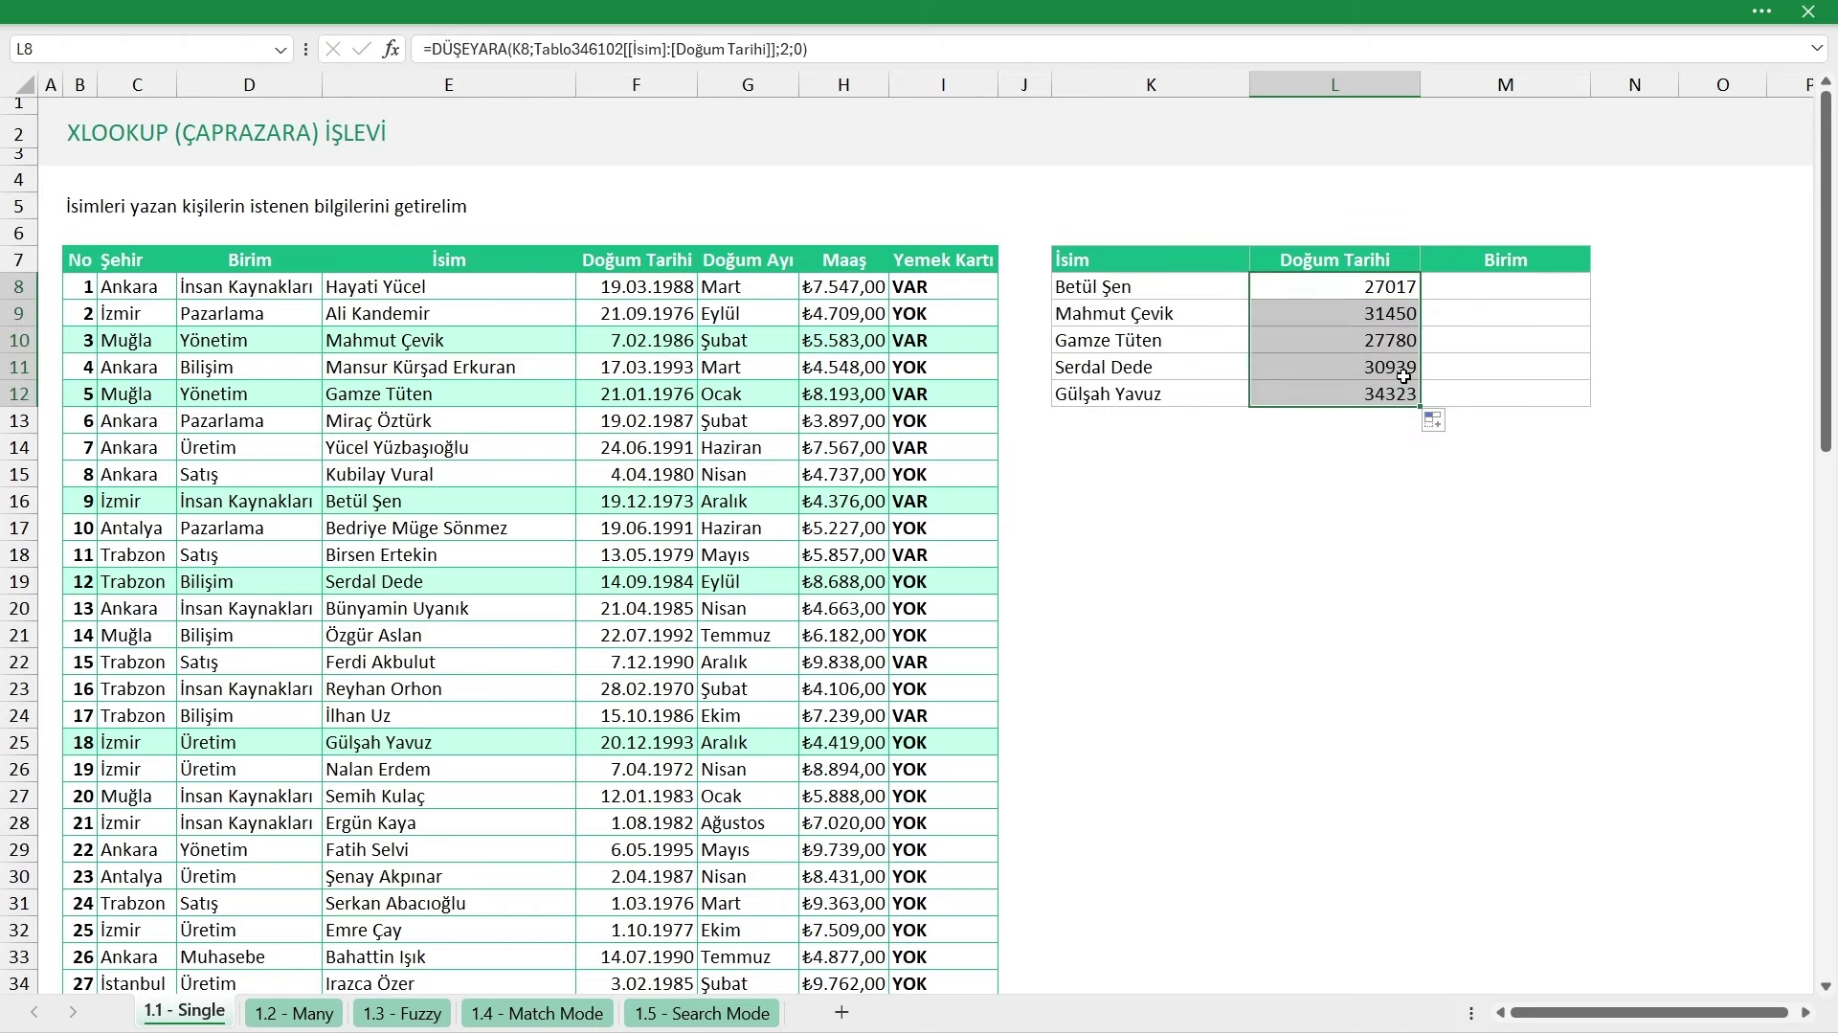
key(ctrl+1)
click(841, 265)
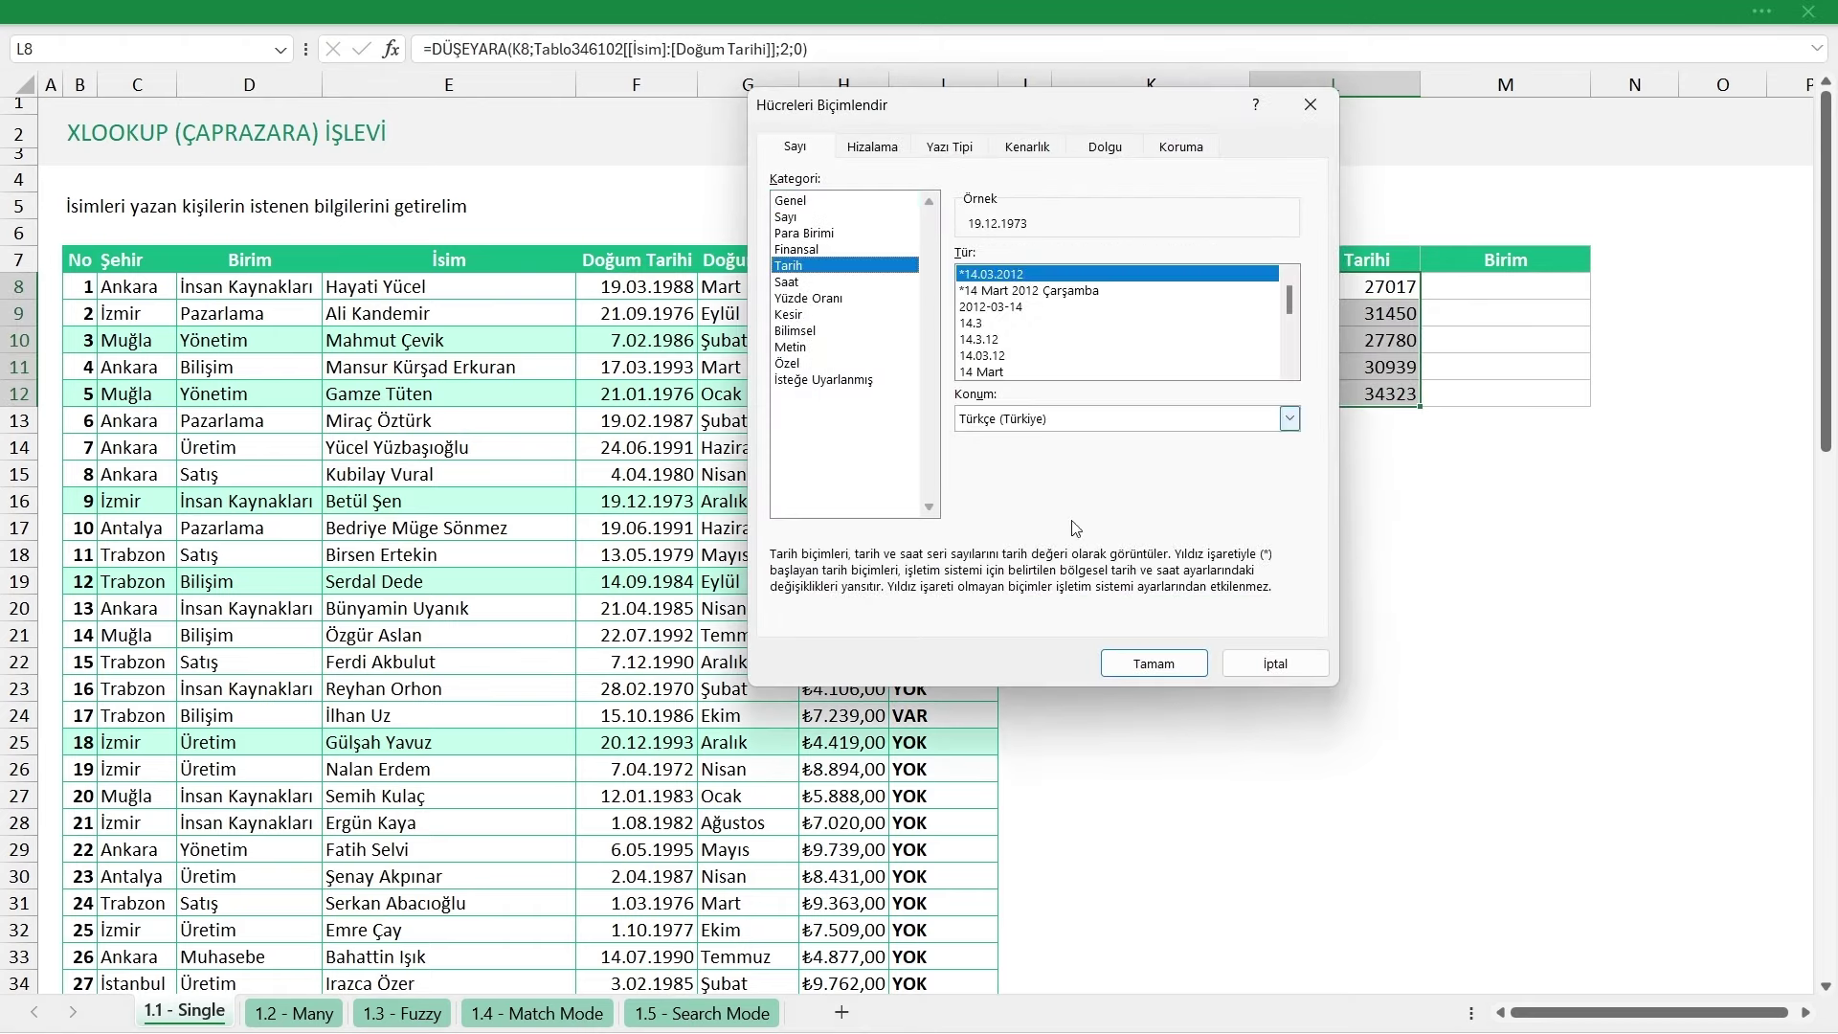
click(1185, 667)
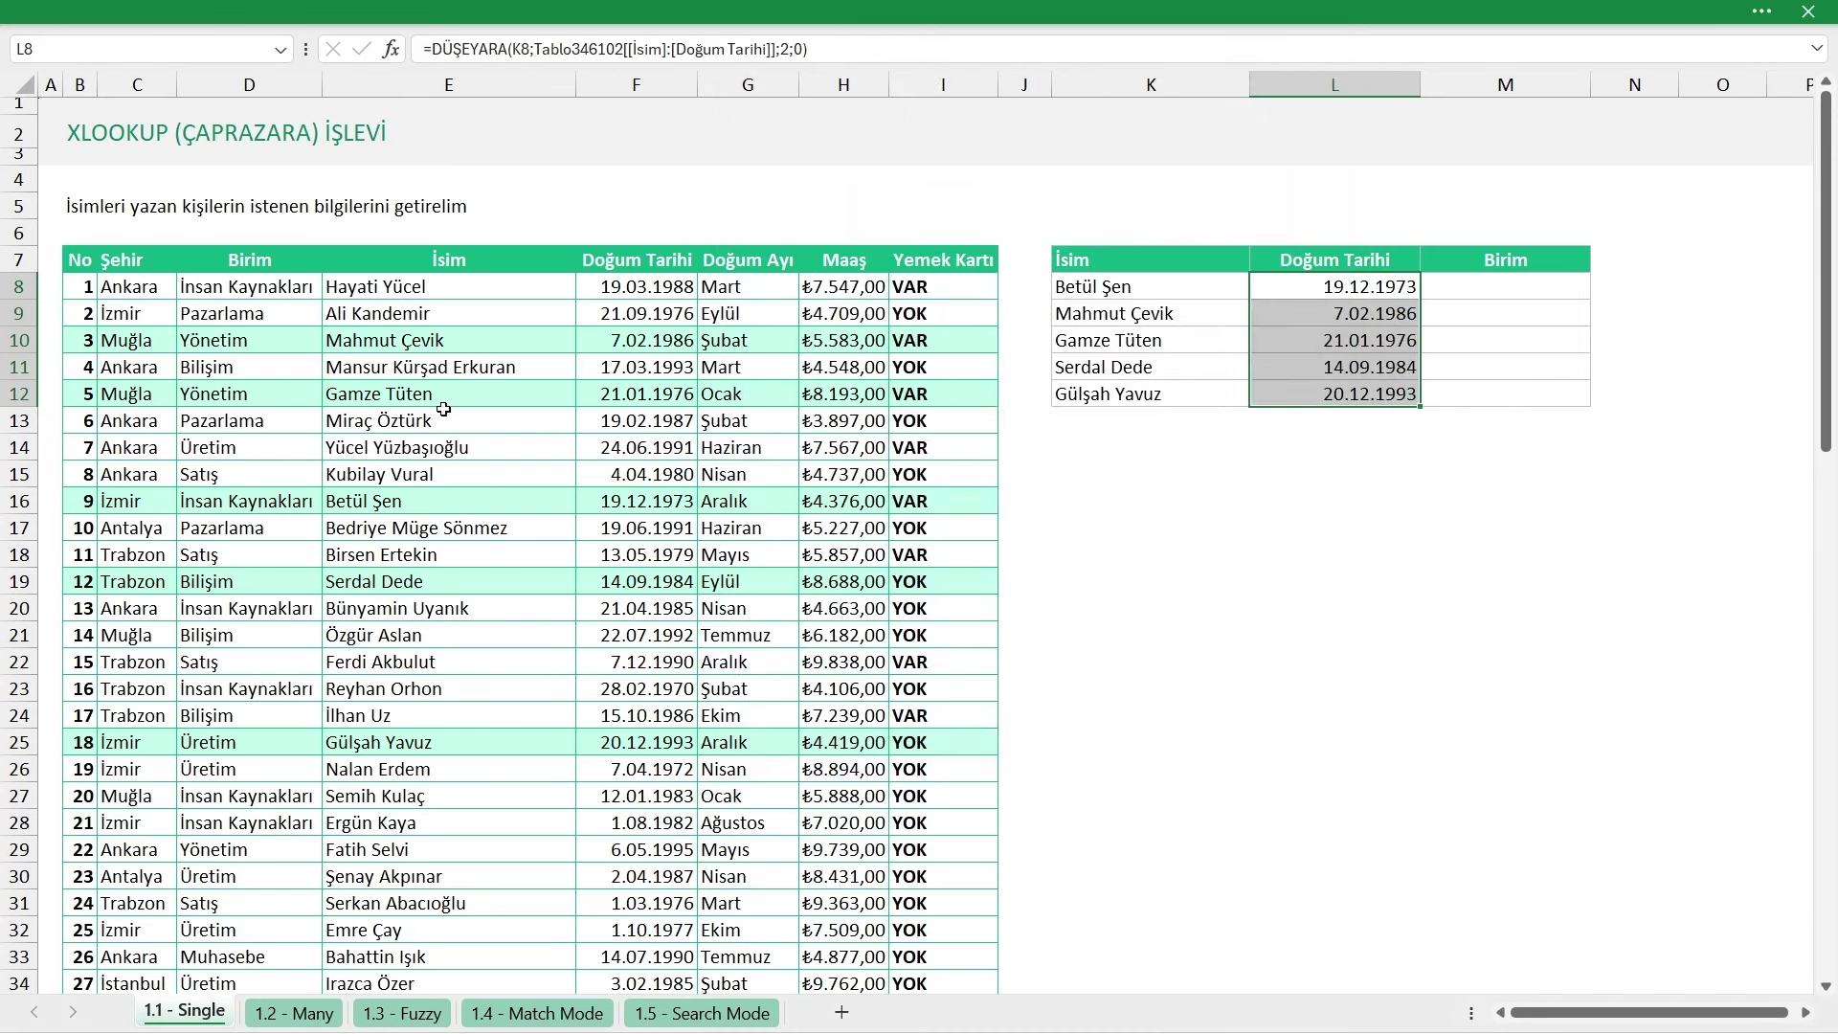
click(303, 504)
click(640, 506)
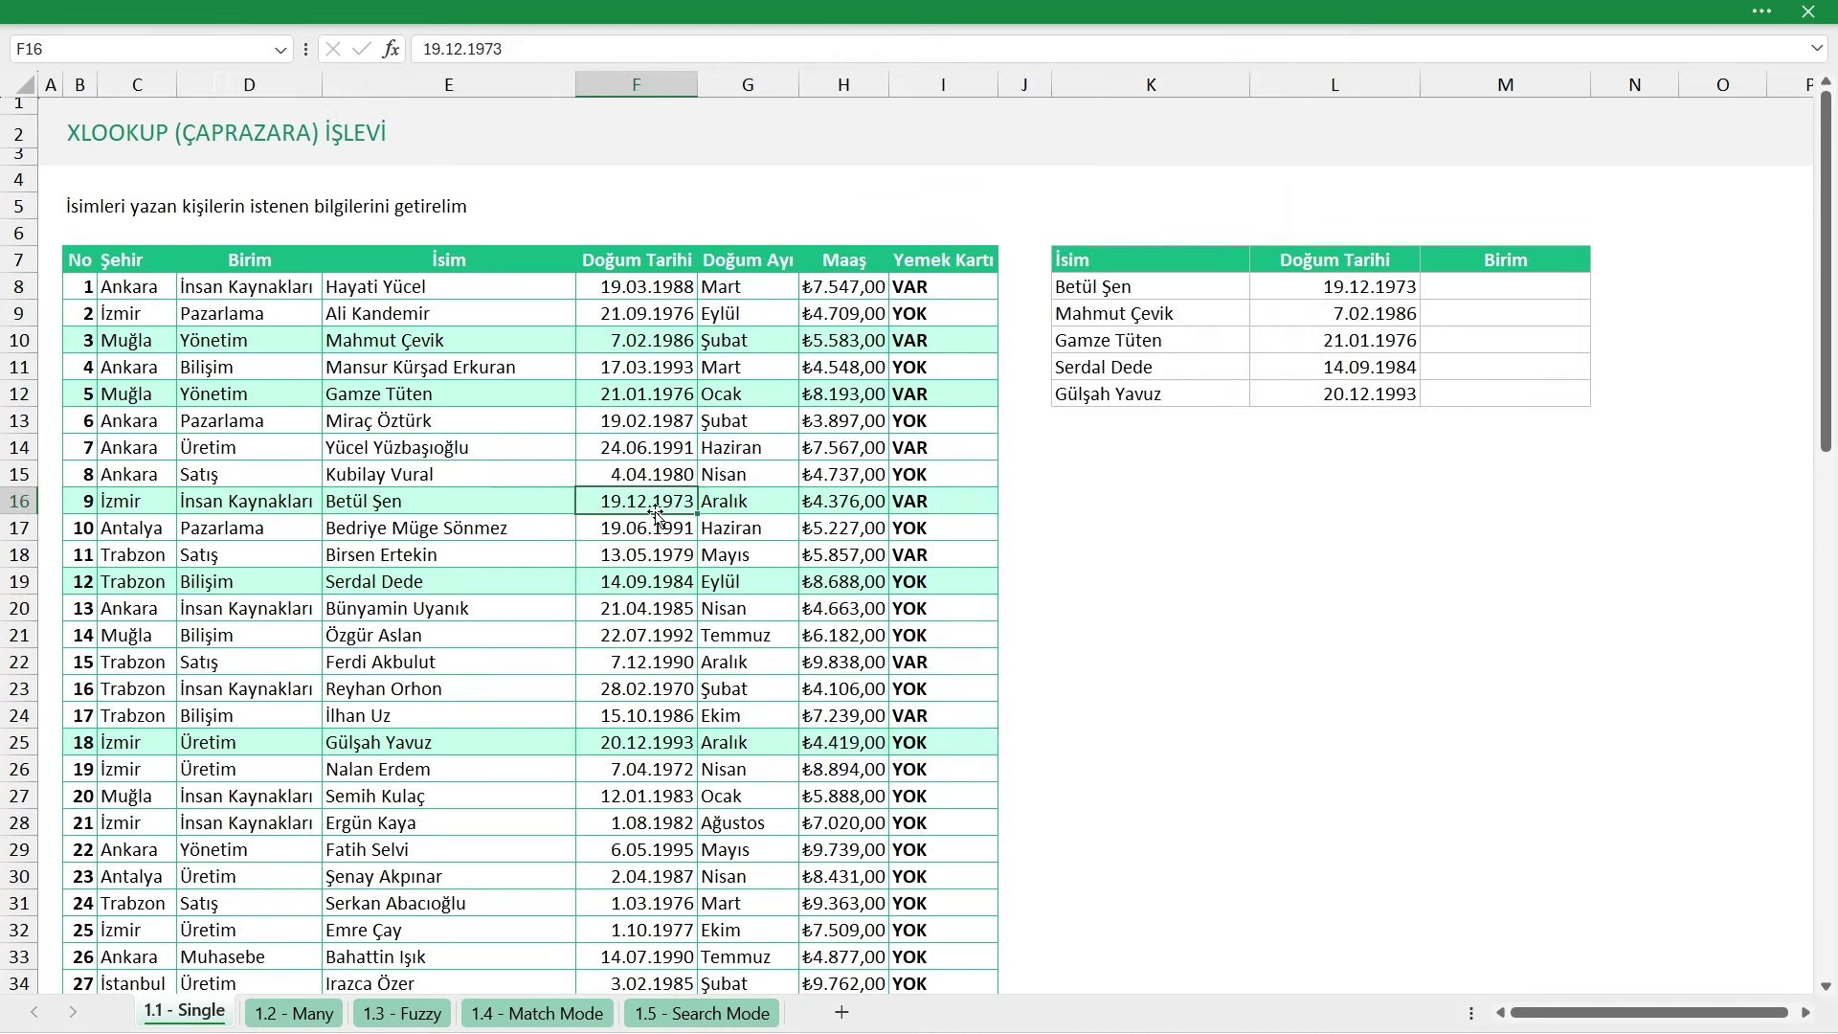
Autofit column L, adjust the widths of columns M and J, then clear the dates in L8:L12
drag(1321, 285, 1346, 393)
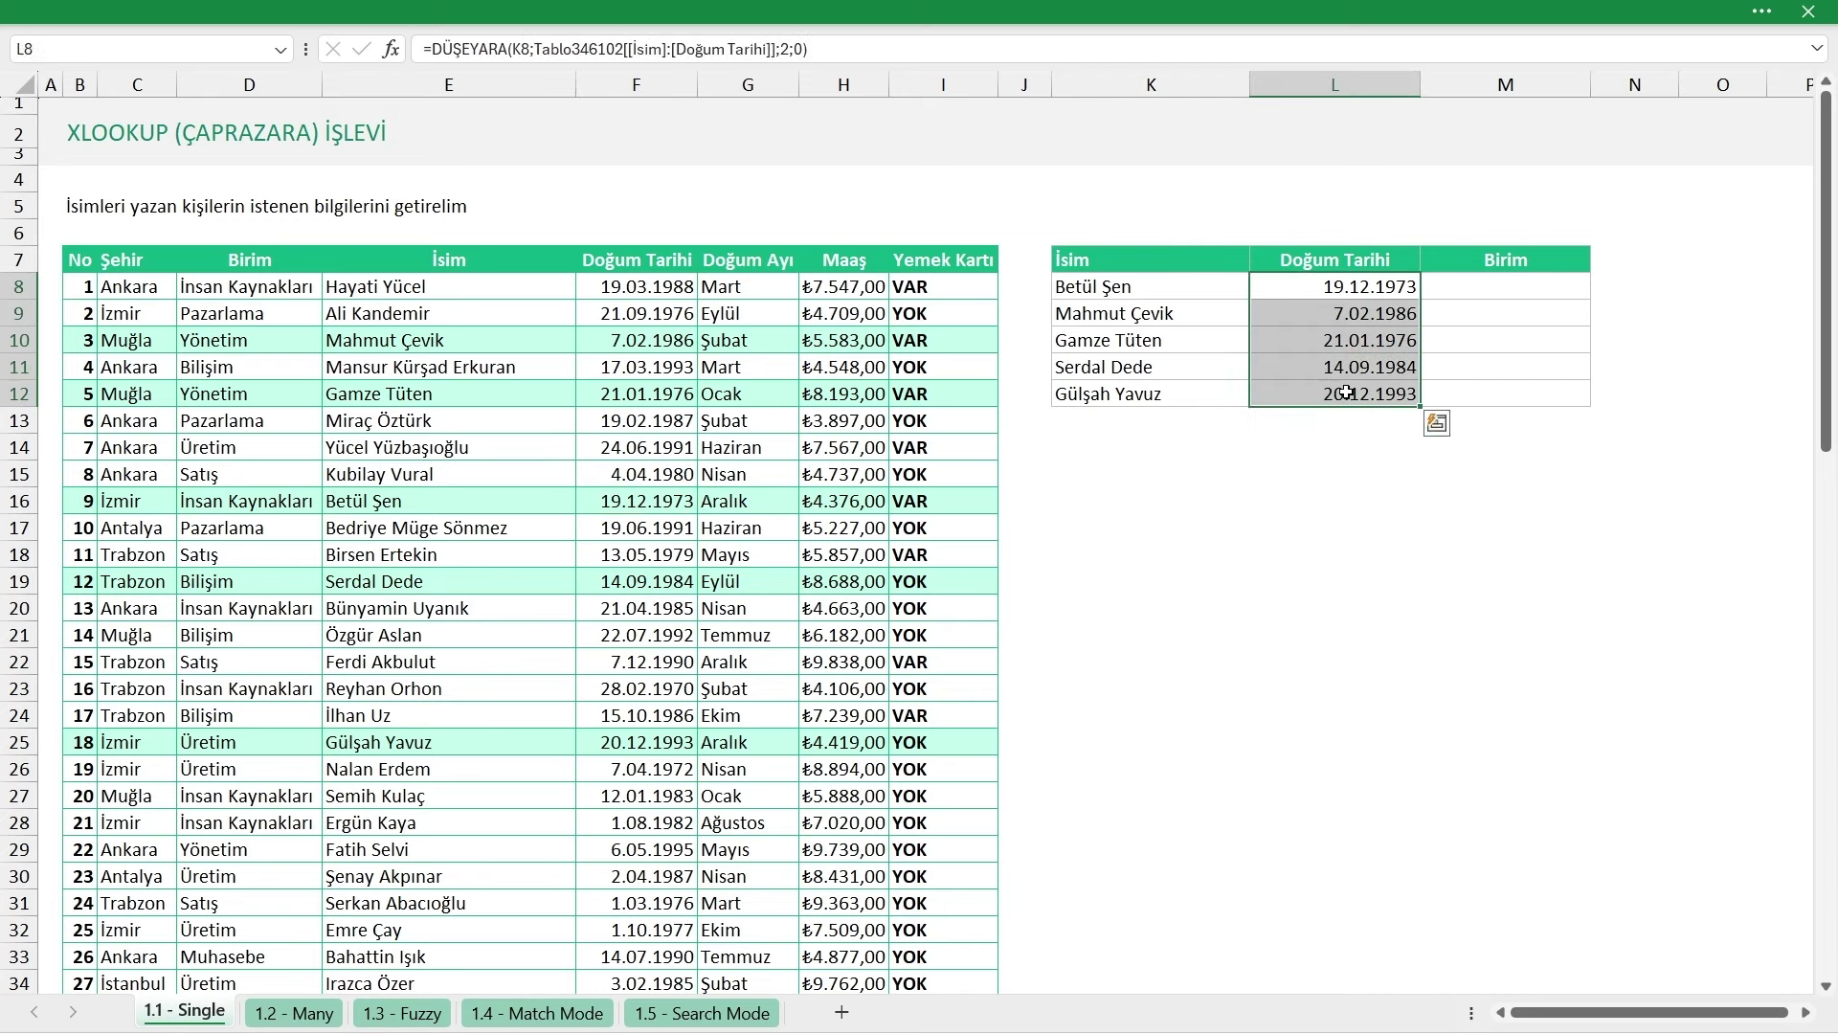
double_click(1421, 86)
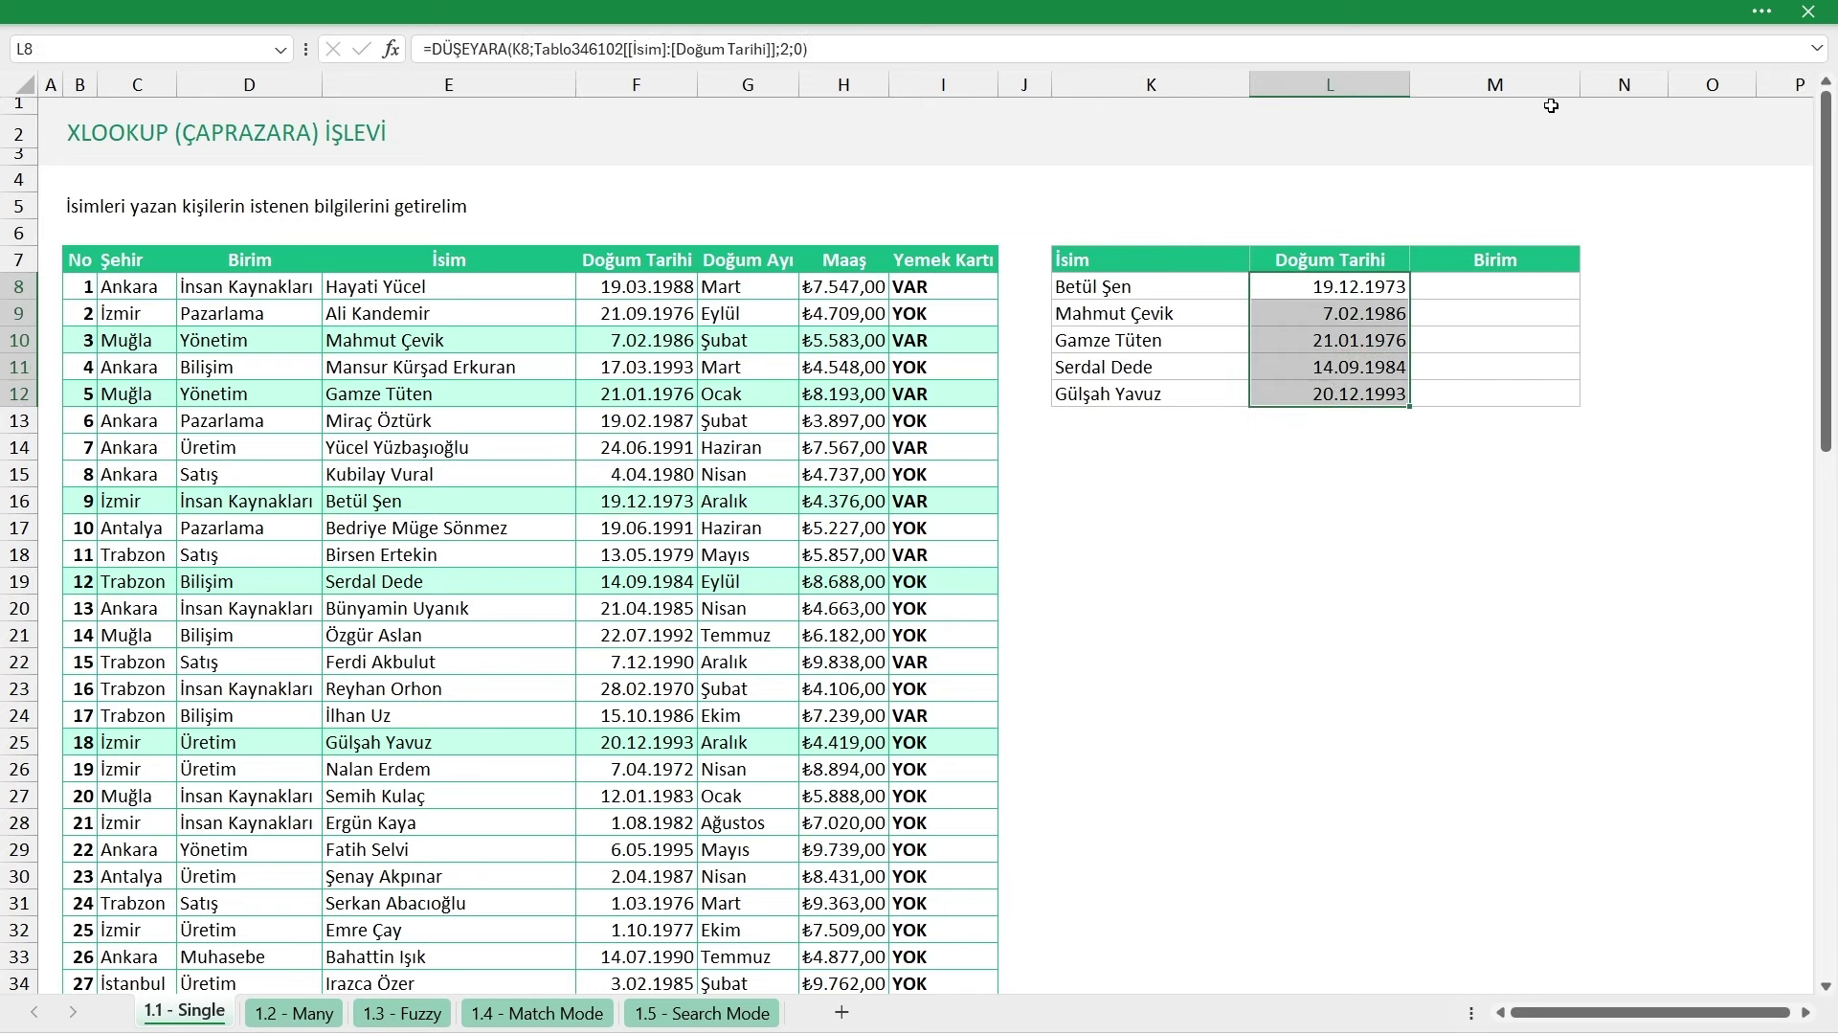
drag(1579, 84, 1585, 84)
click(1524, 285)
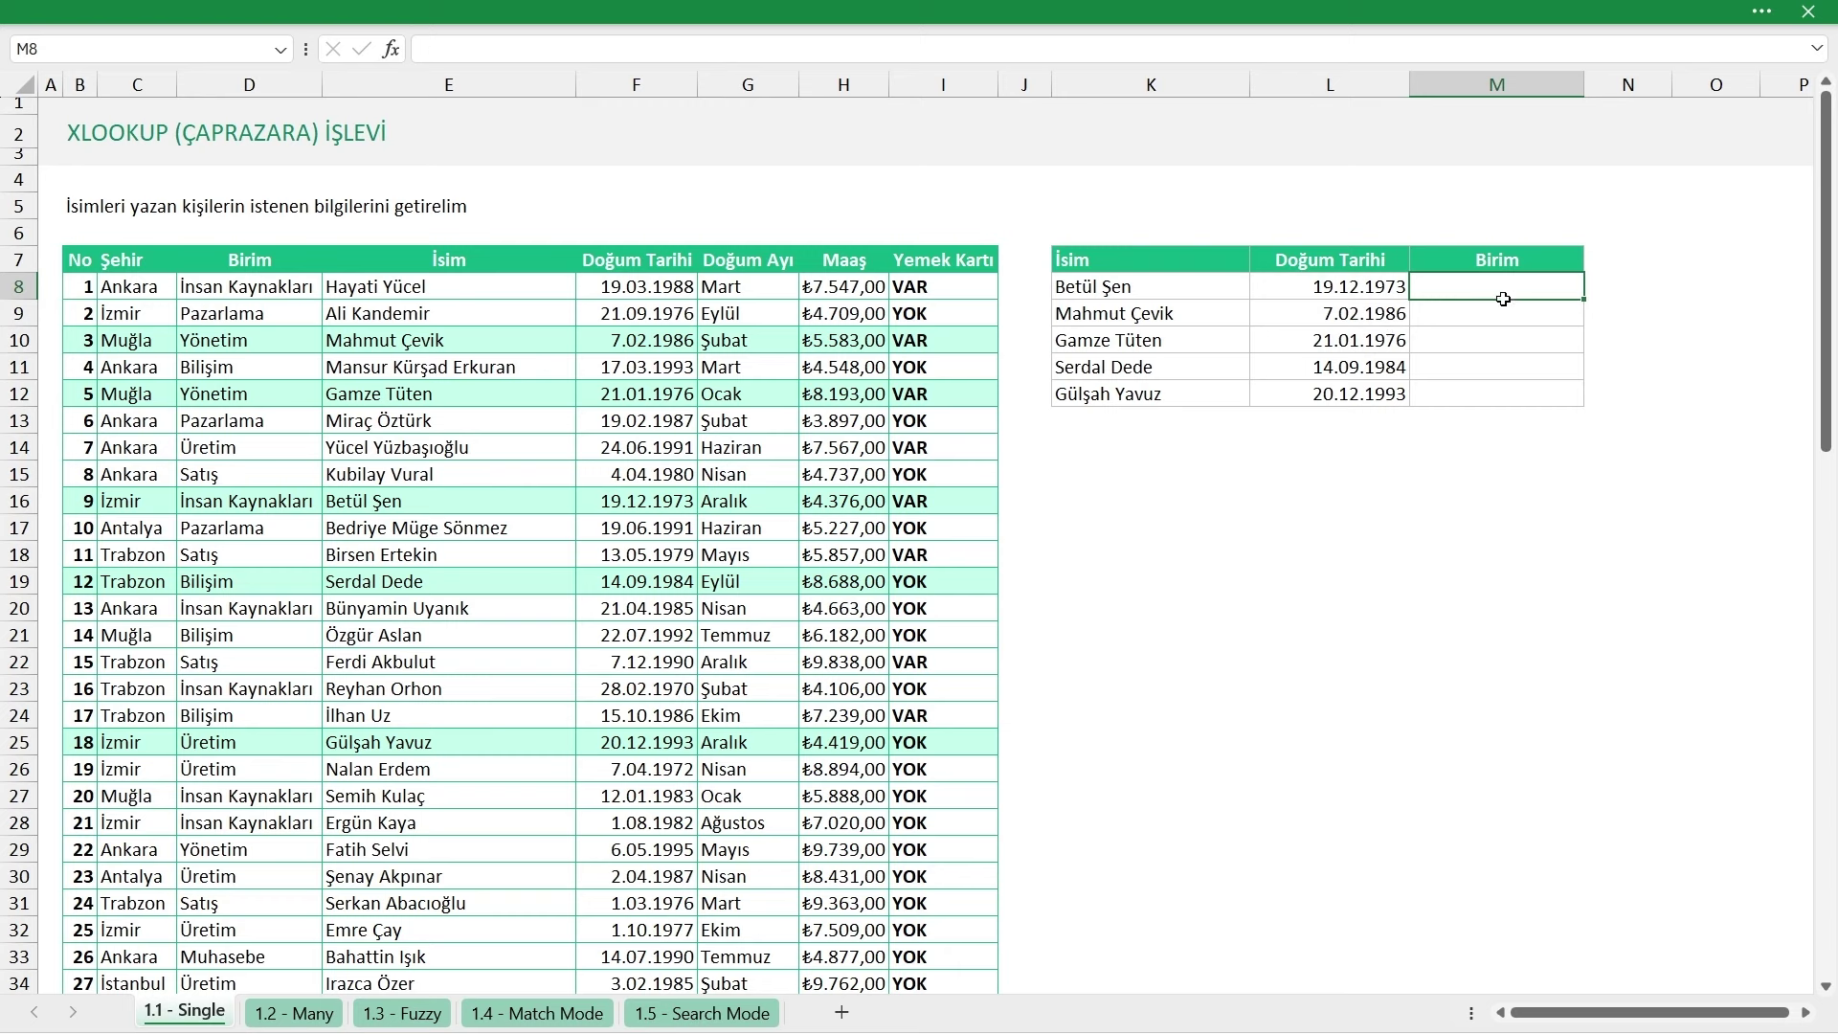
drag(1503, 290, 1504, 386)
drag(279, 285, 287, 903)
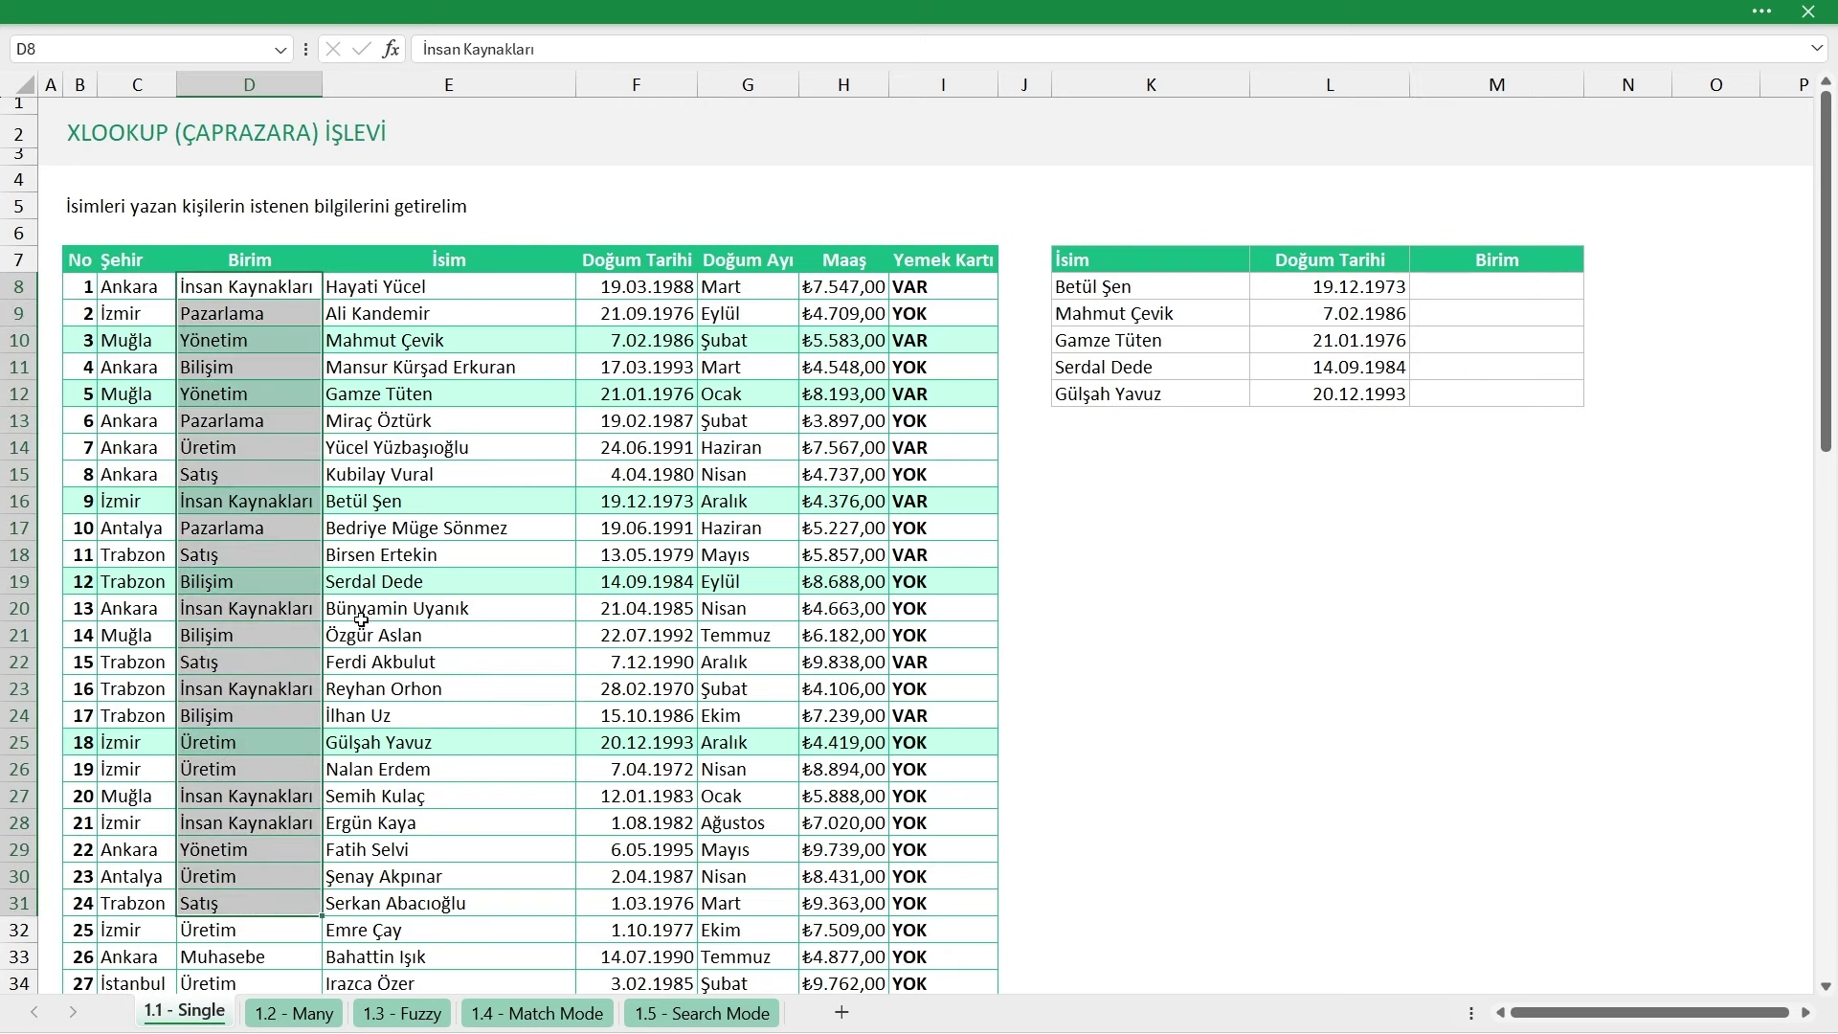
drag(1424, 286, 1493, 343)
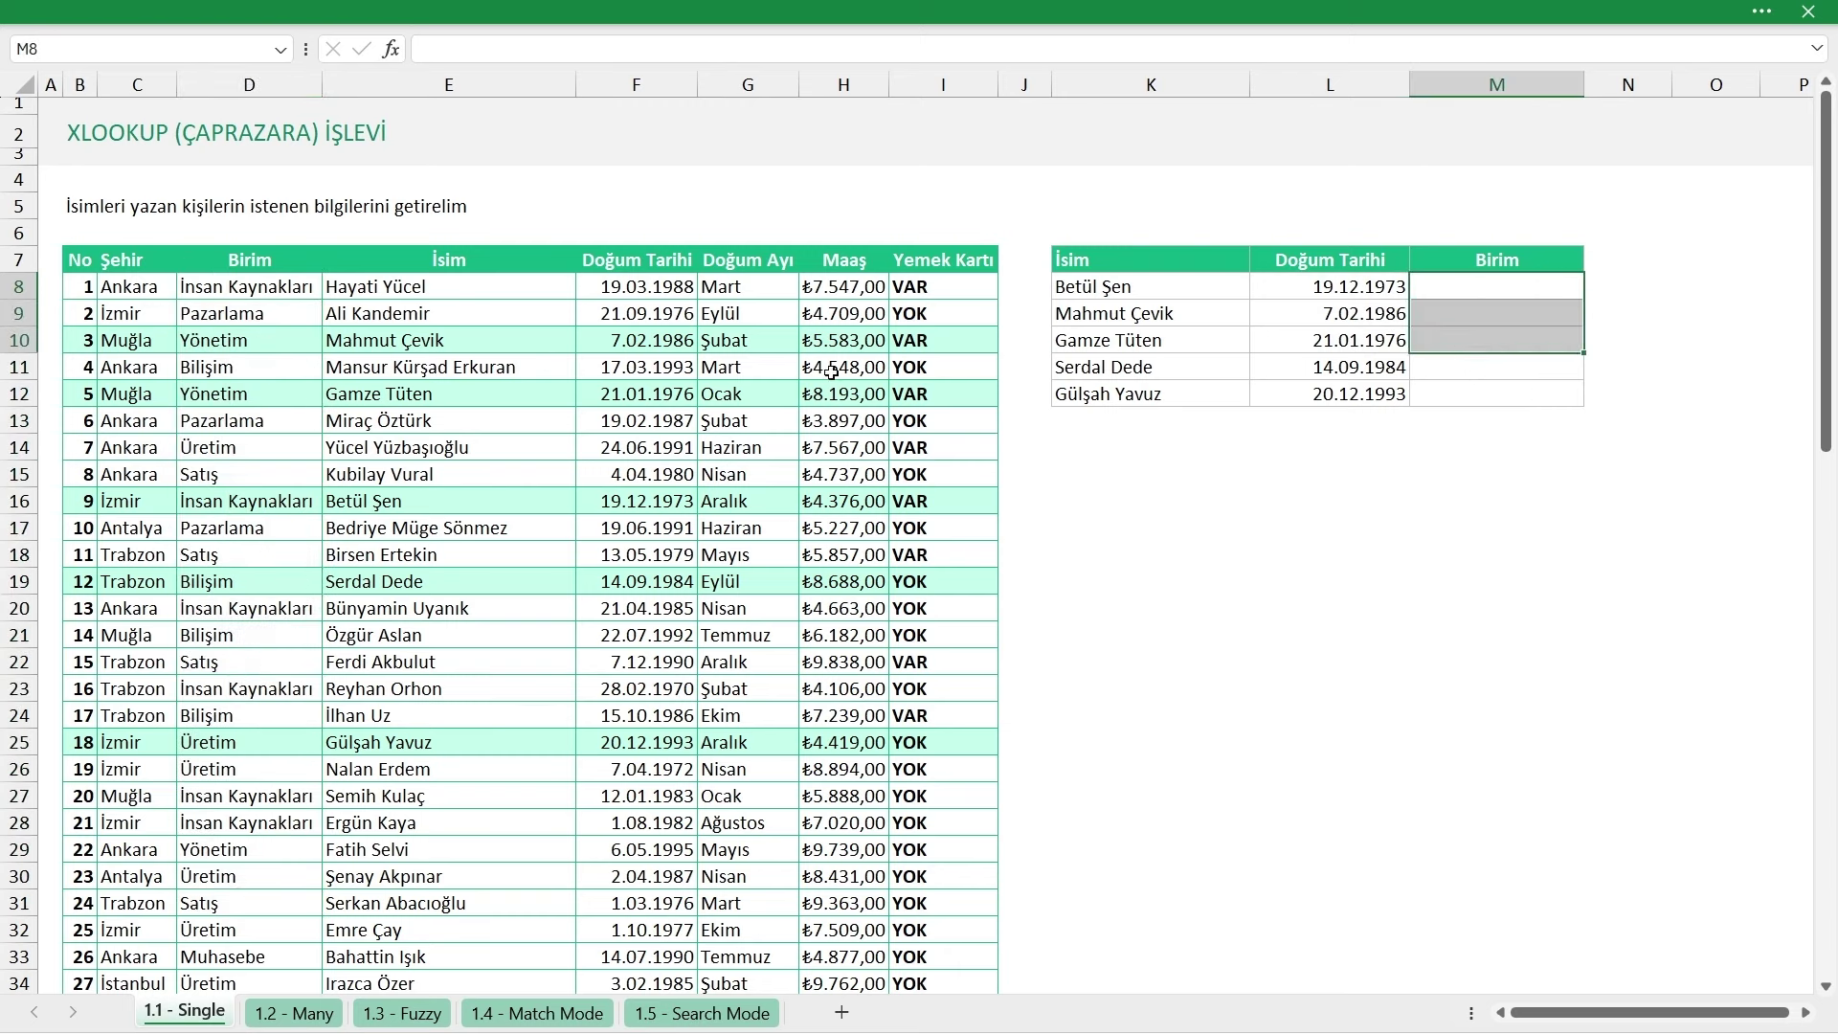
drag(450, 286, 445, 768)
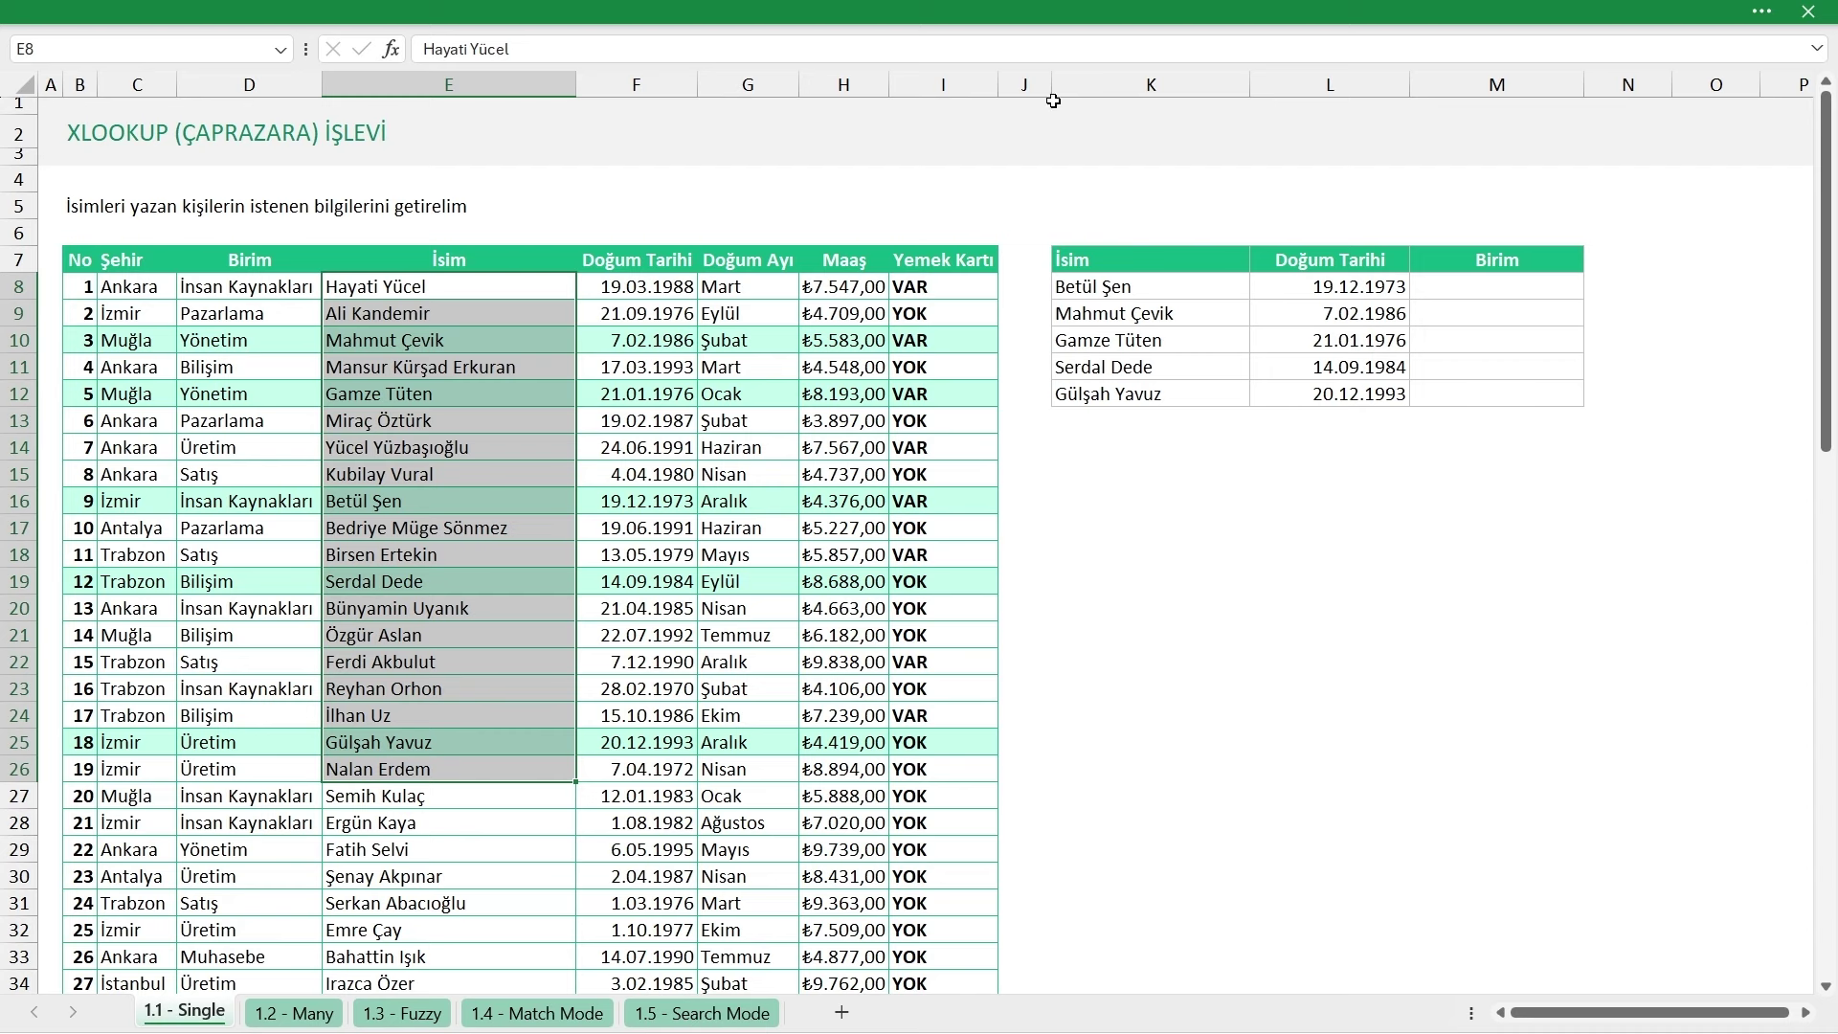
drag(1051, 85, 1040, 85)
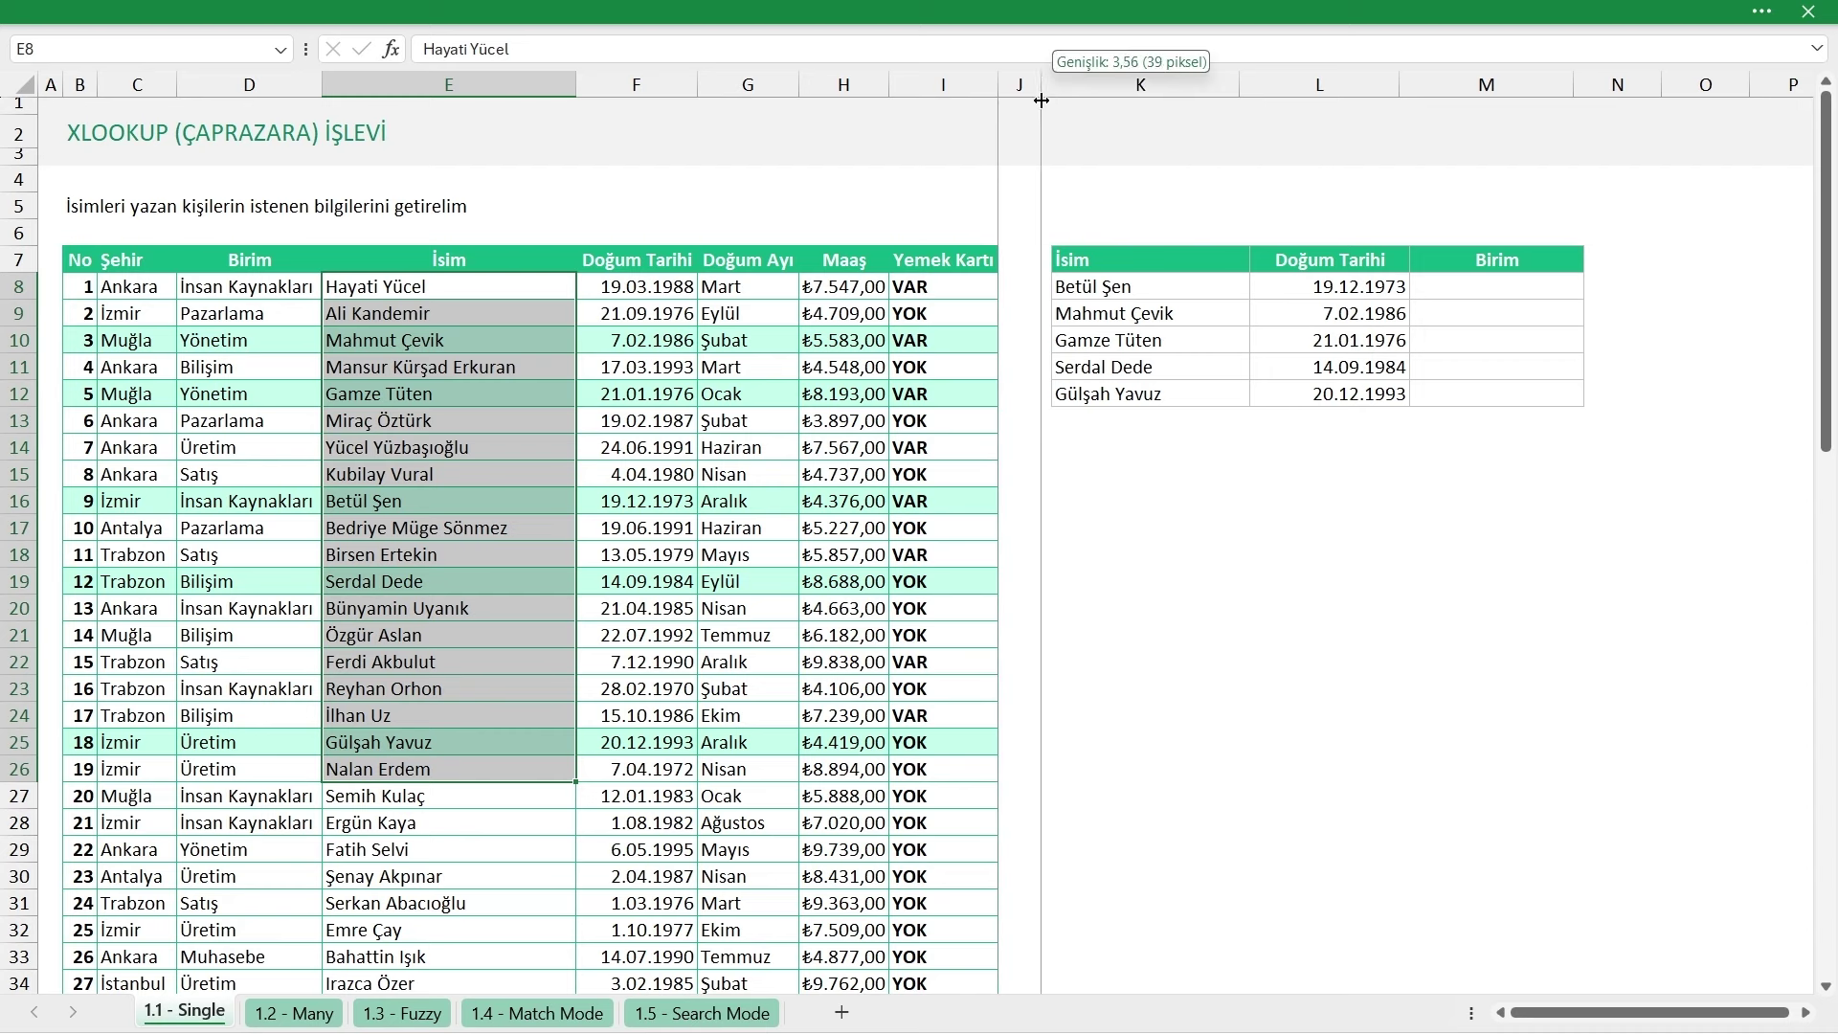
drag(1352, 293, 1352, 393)
key(Delete)
Start =ÇAPRAZARA in L8 with its argument names inserted as placeholders
click(1347, 286)
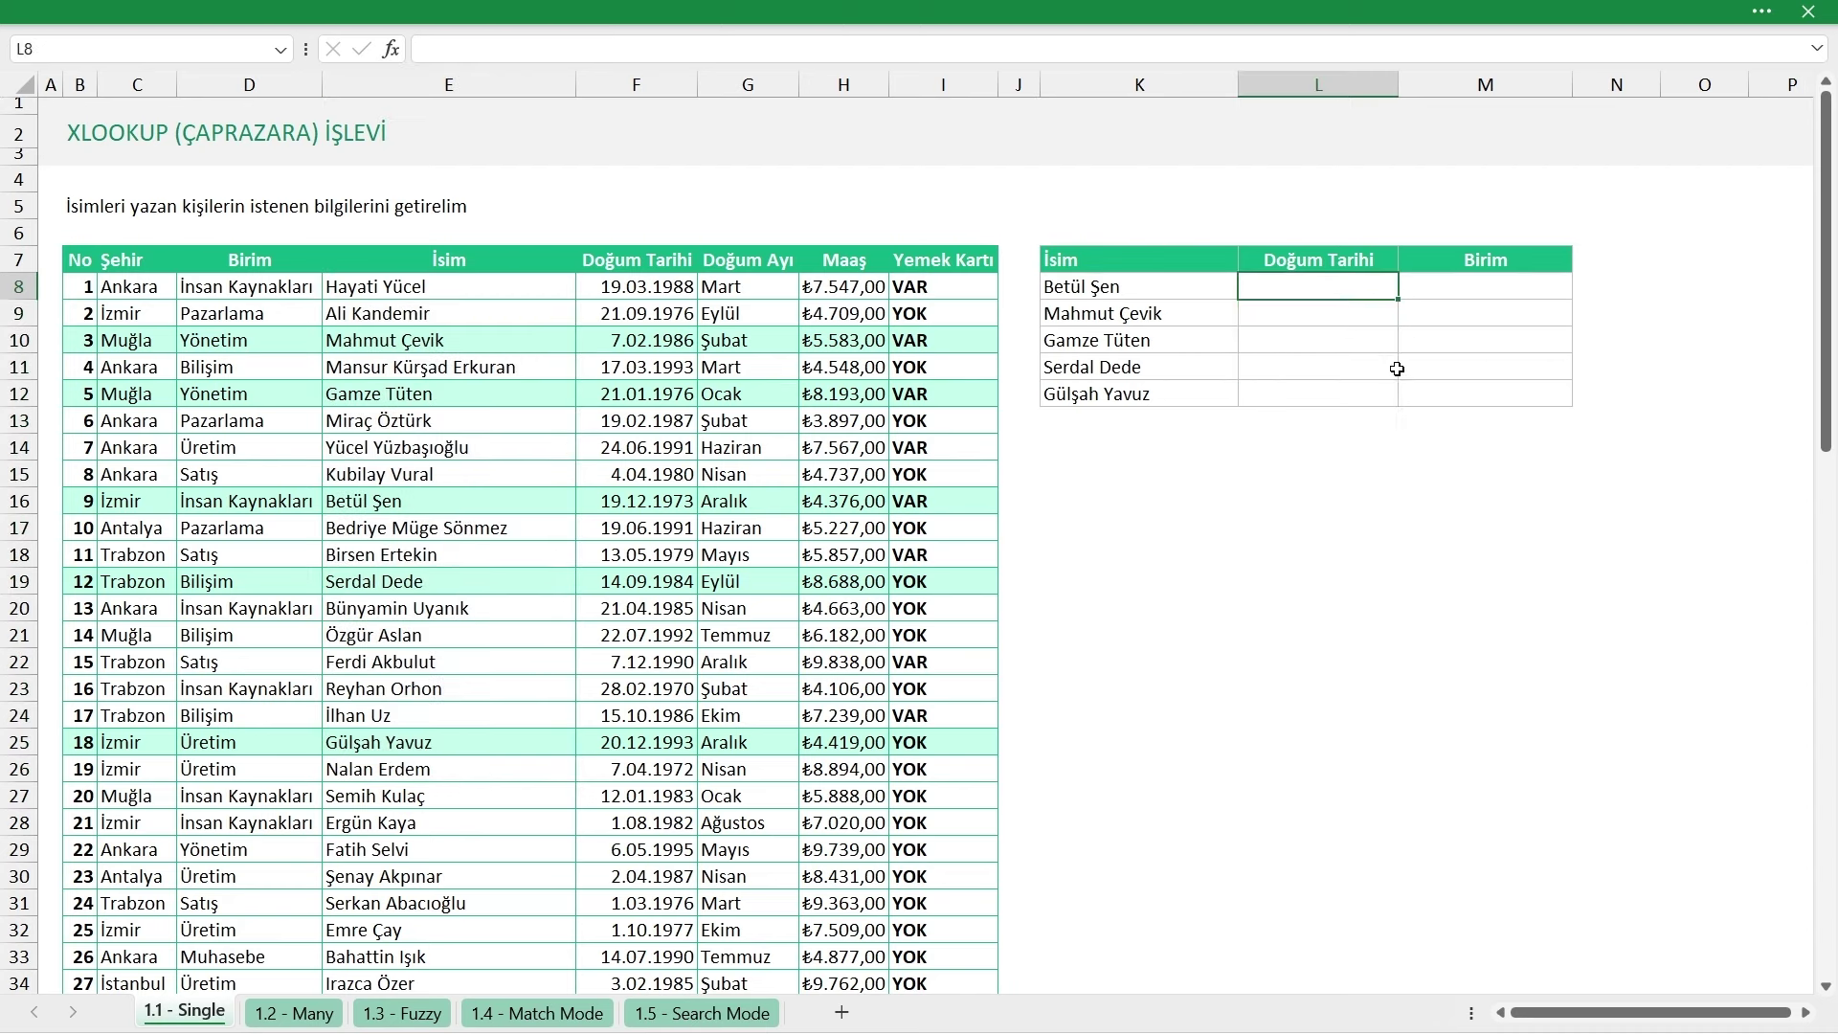
text(=Ç)
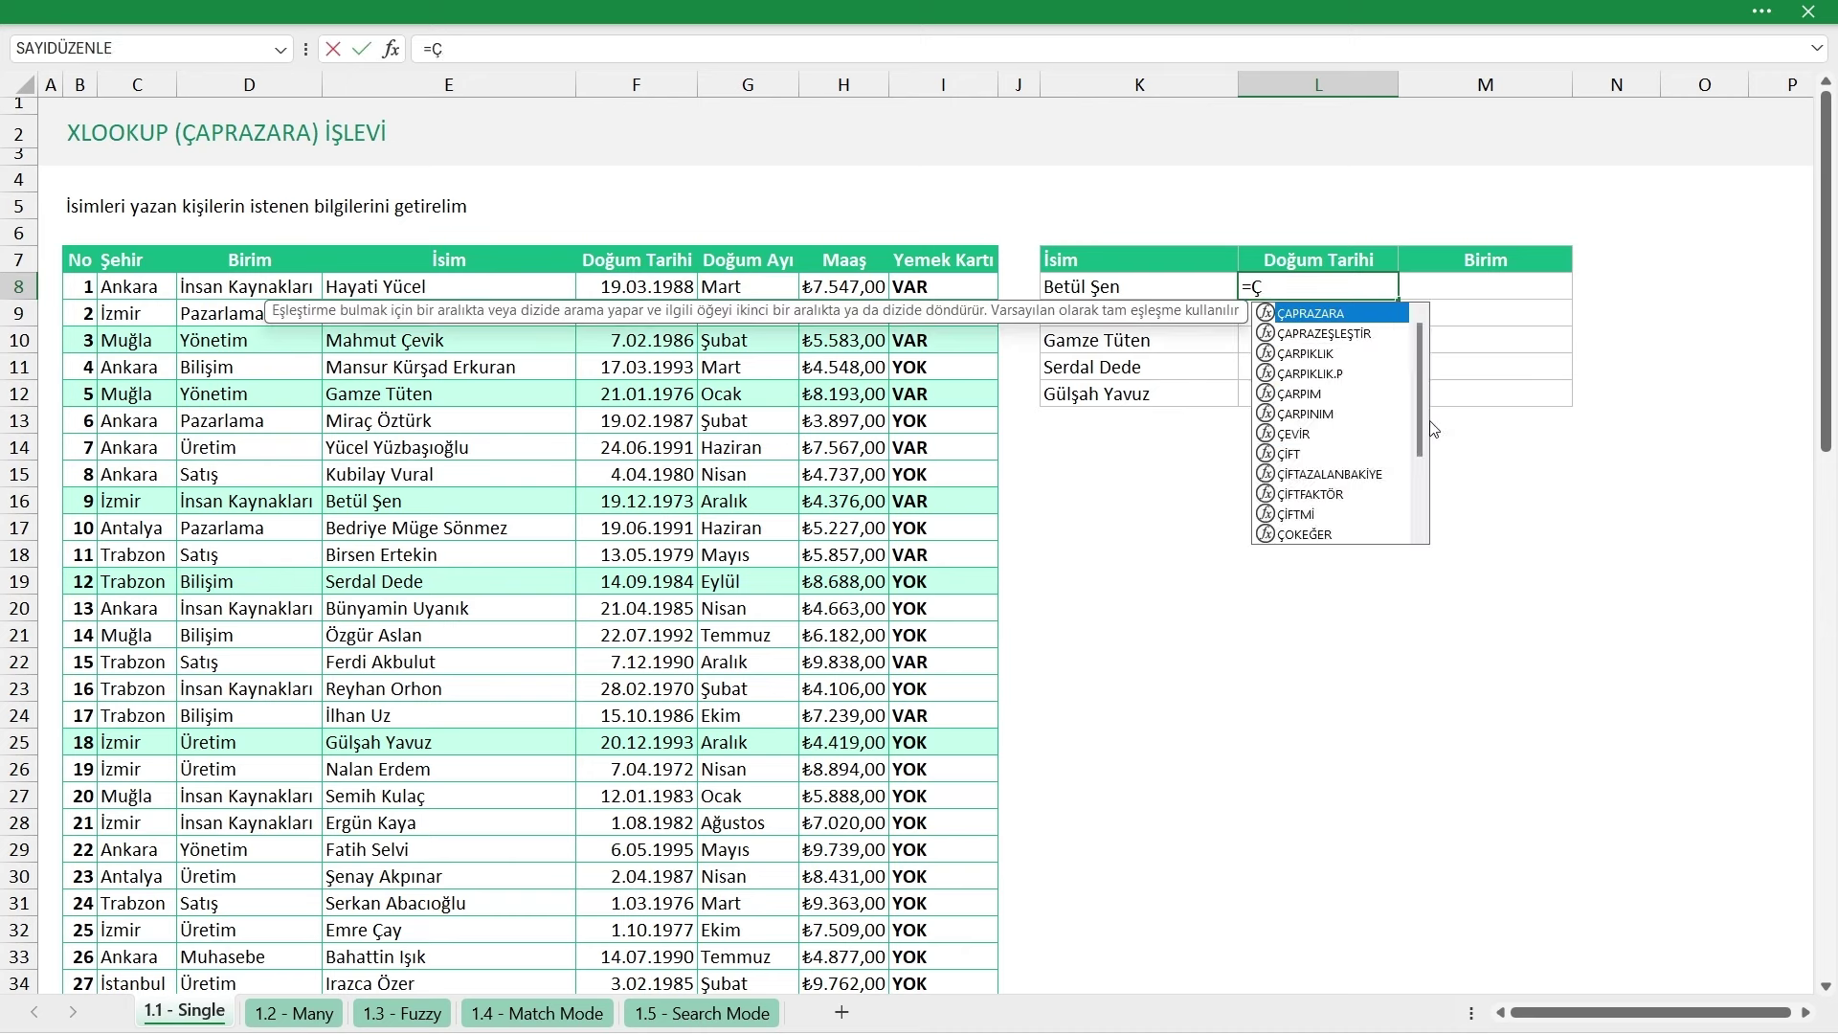
text(APRAZ)
key(Tab)
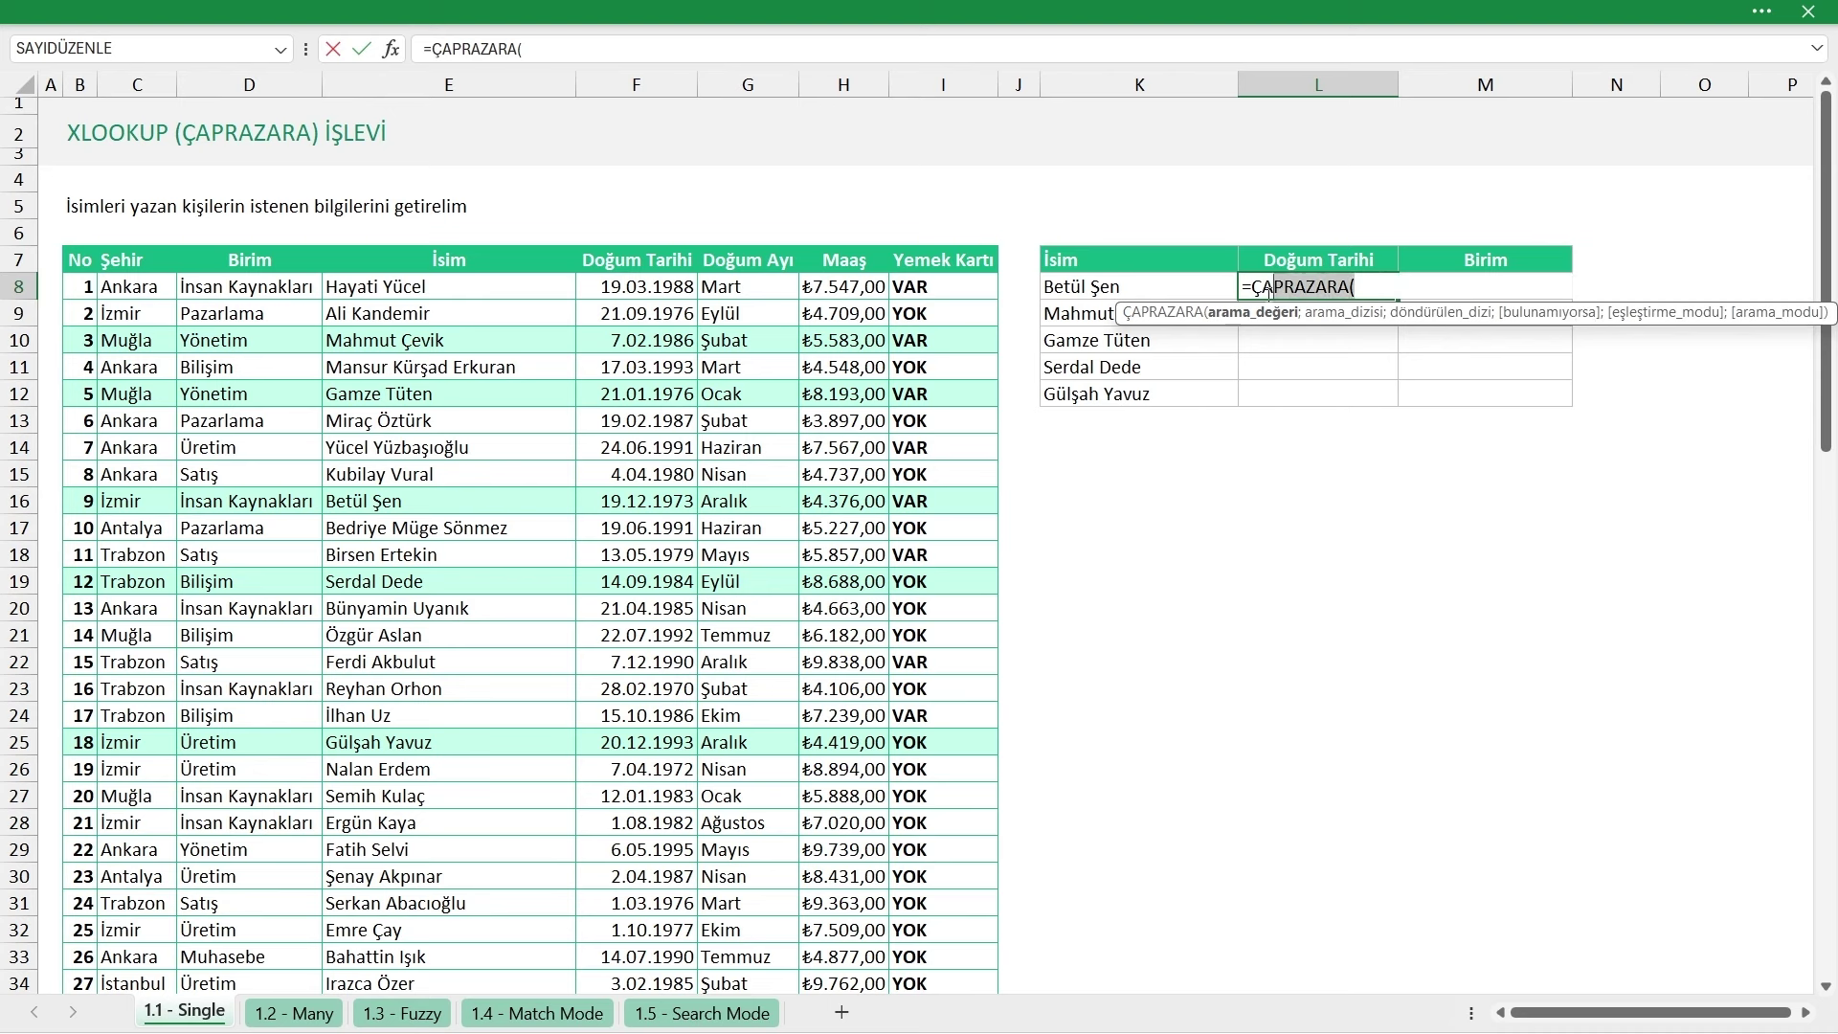
key(ctrl+shift+a)
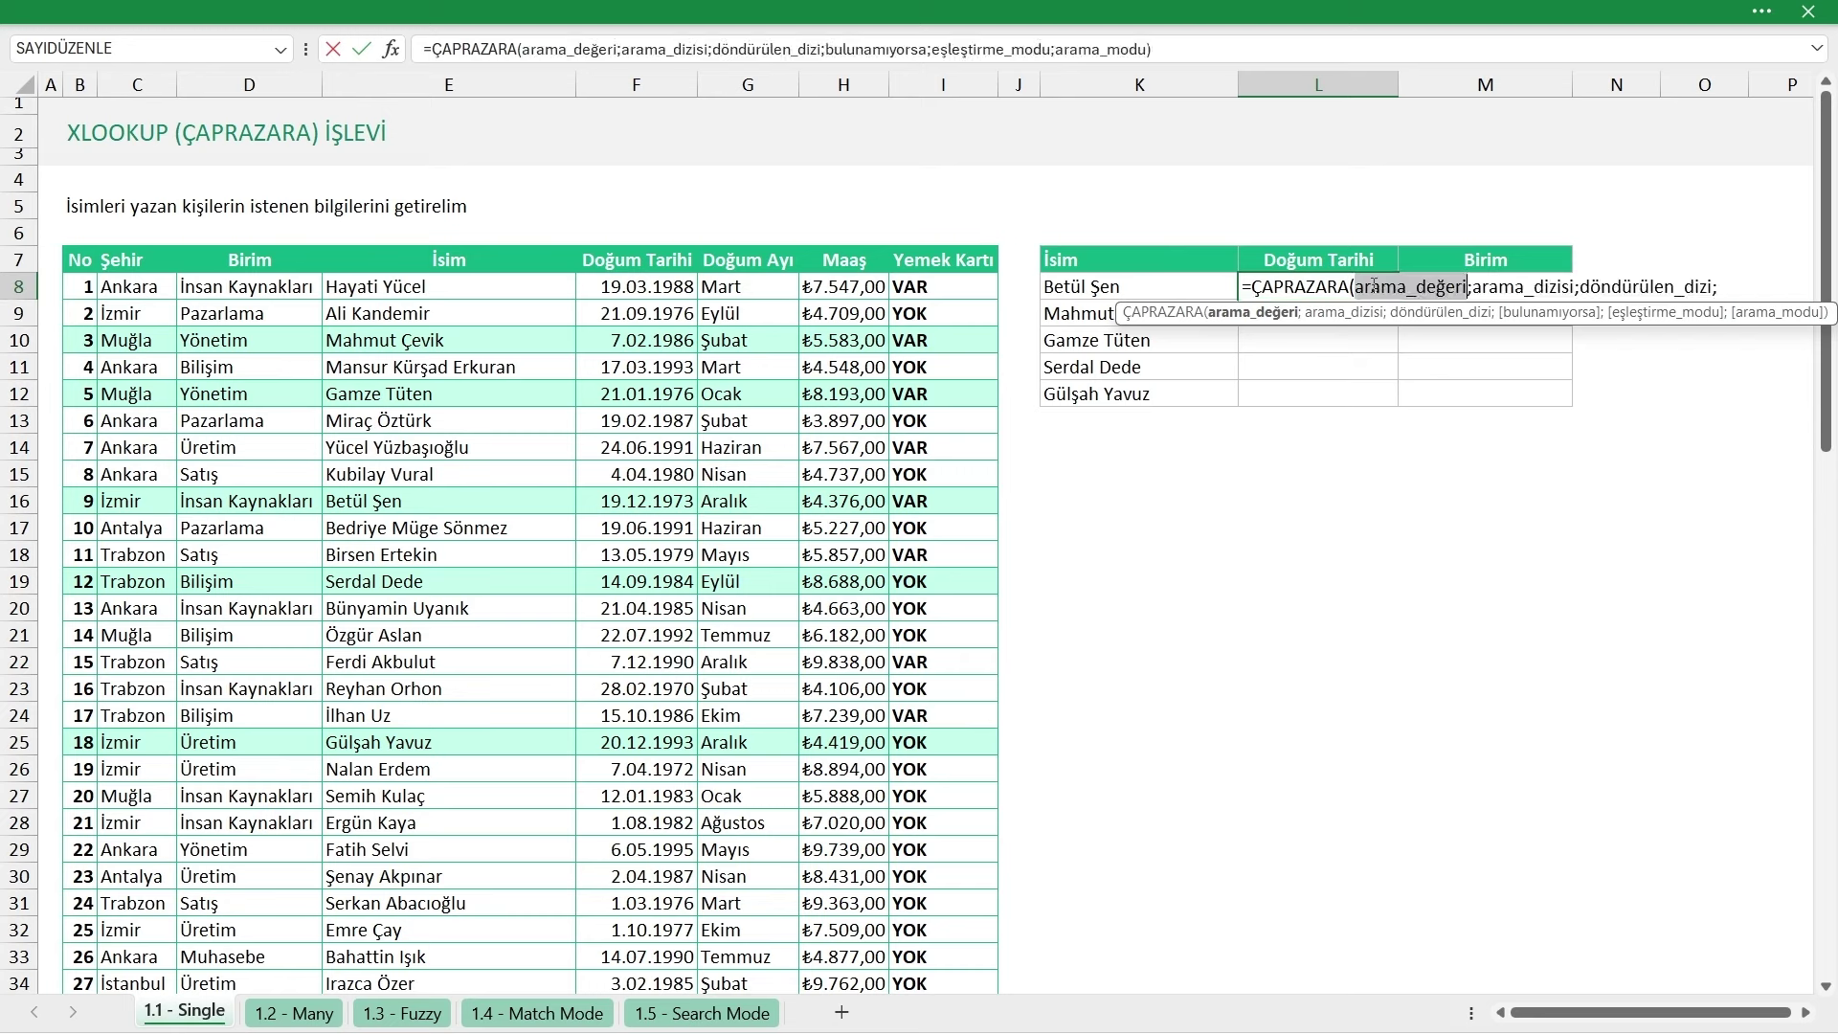
Delete the placeholder argument text, leaving only =ÇAPRAZARA( in L8
mouse_move(1370, 285)
mouse_down()
mouse_move(1639, 286)
mouse_move(1632, 313)
mouse_up()
click(1630, 313)
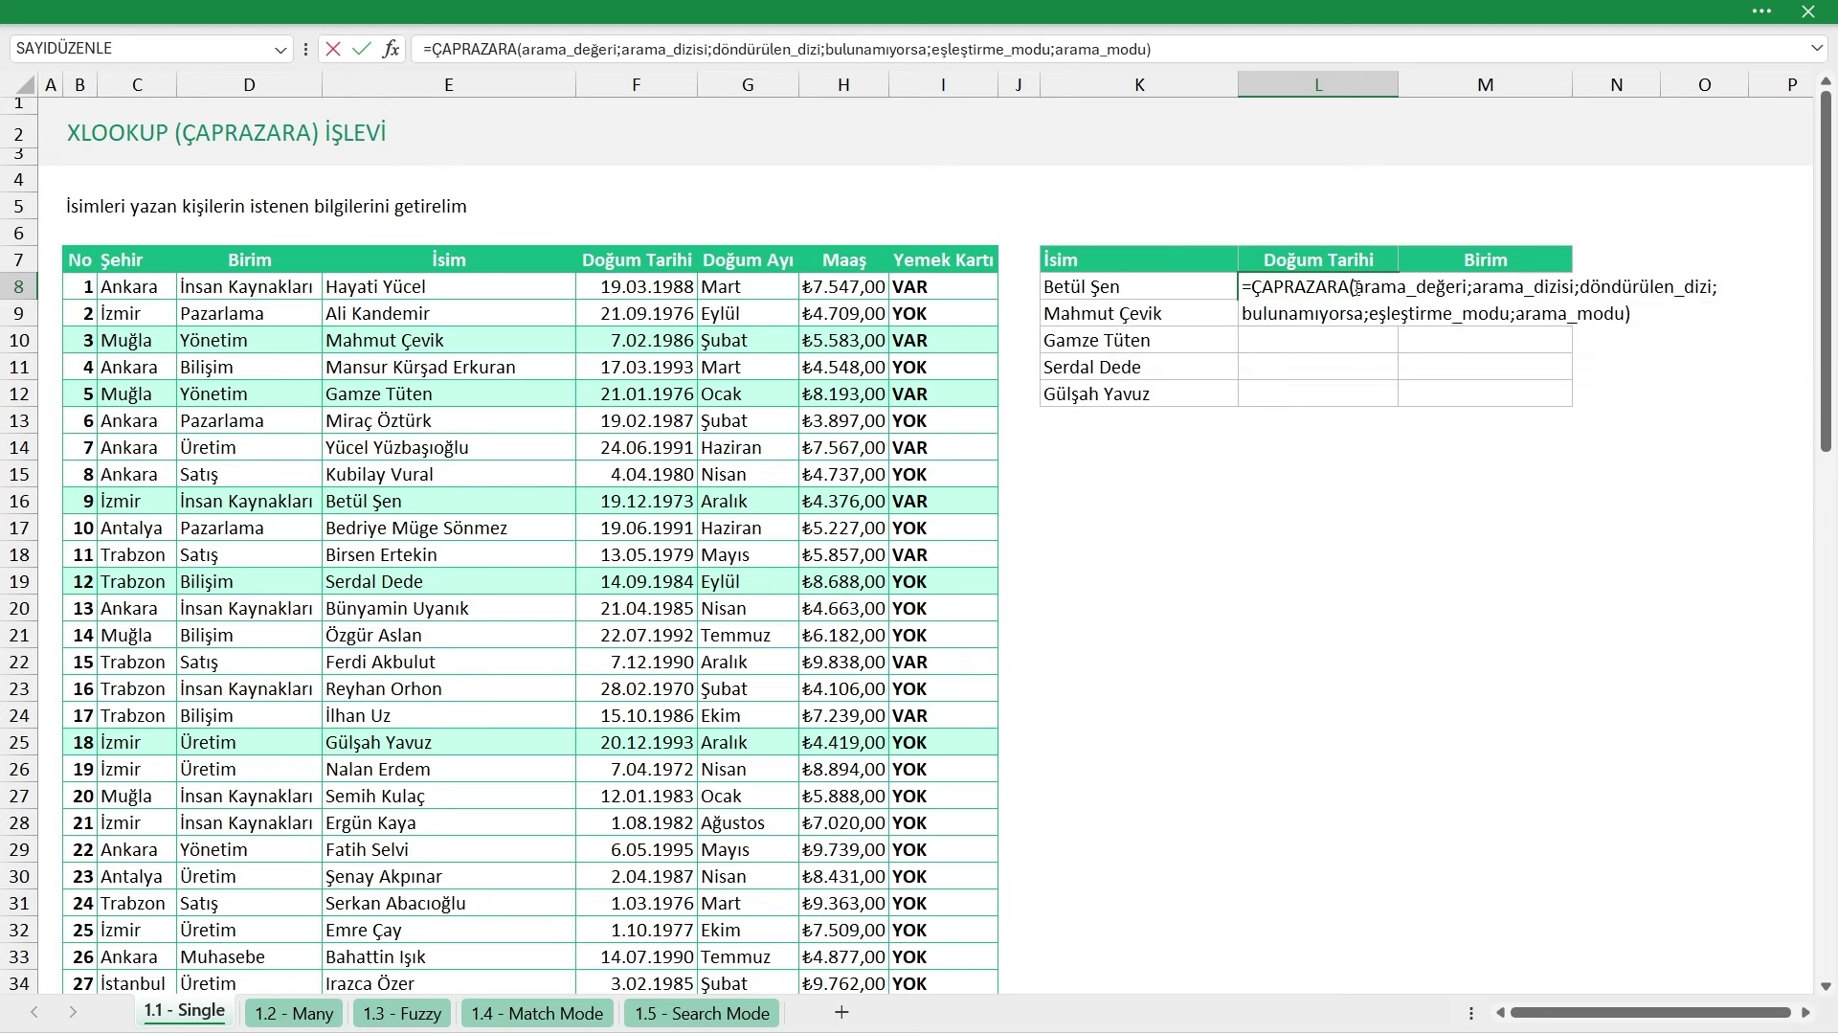
drag(1357, 287, 1630, 313)
click(1630, 313)
click(1356, 287)
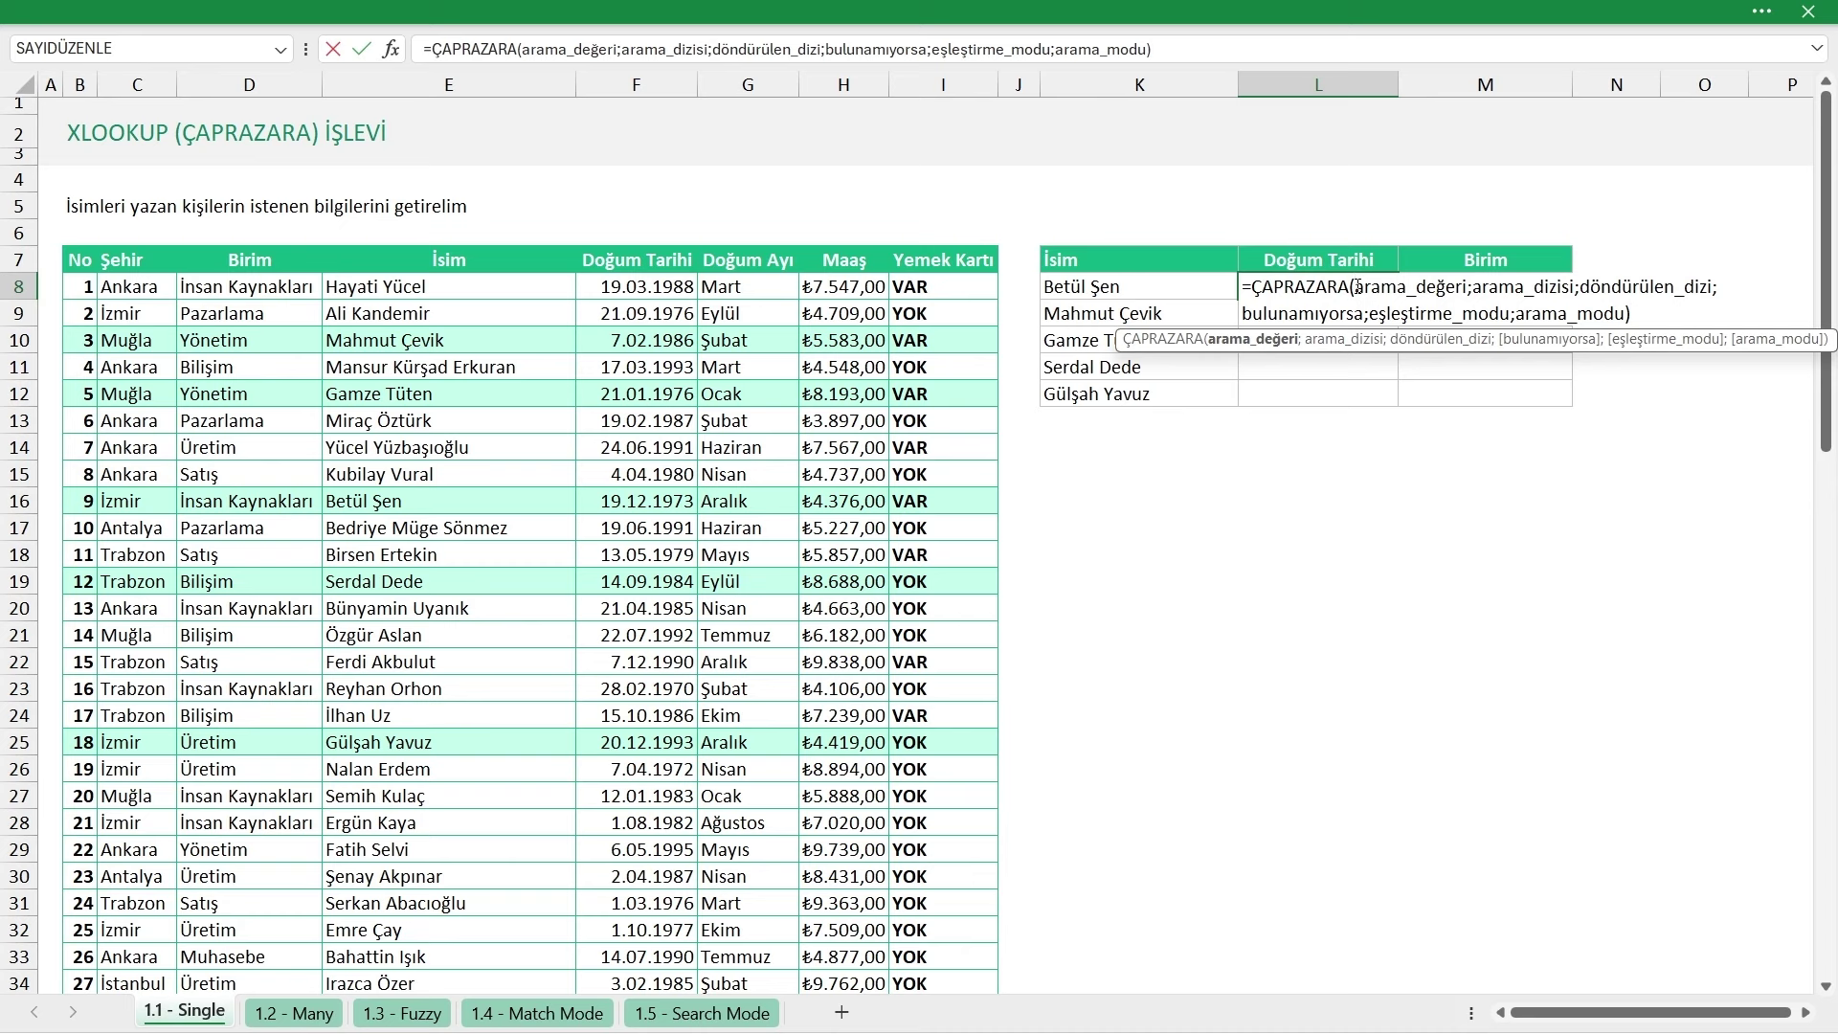
drag(1357, 286, 1470, 290)
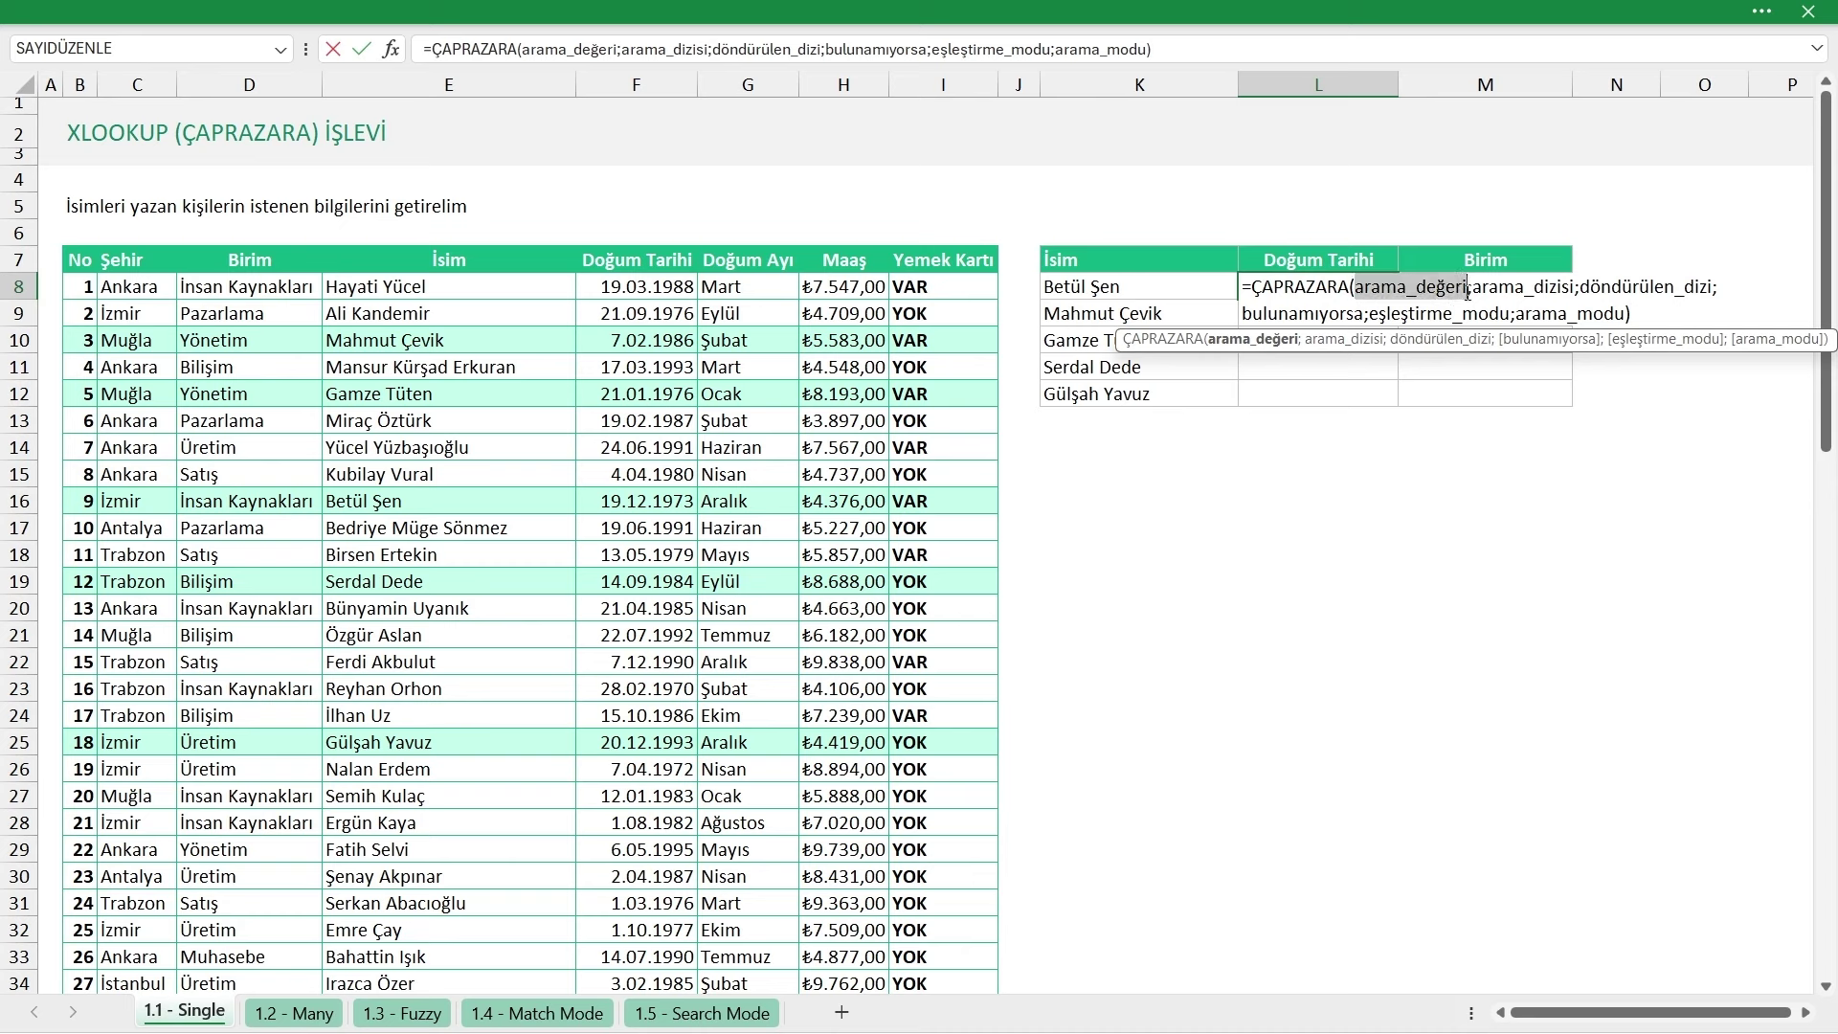
key(Delete)
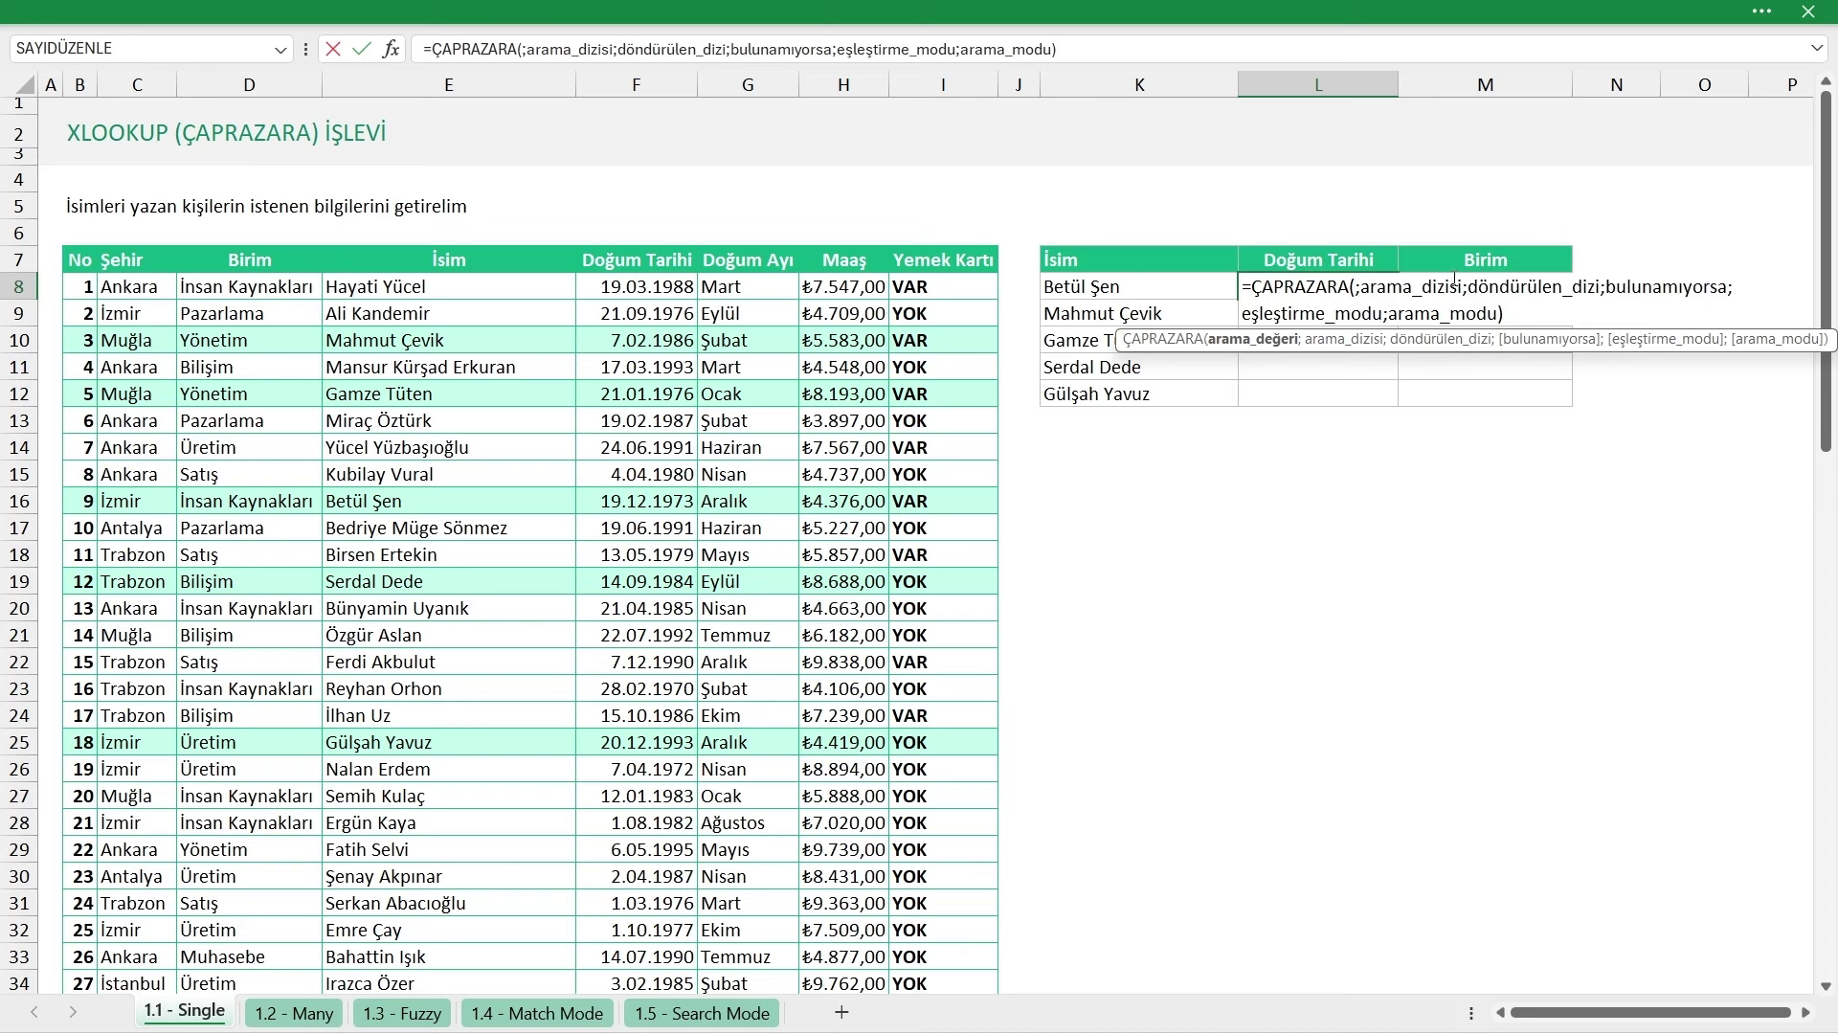
key(ctrl+Delete)
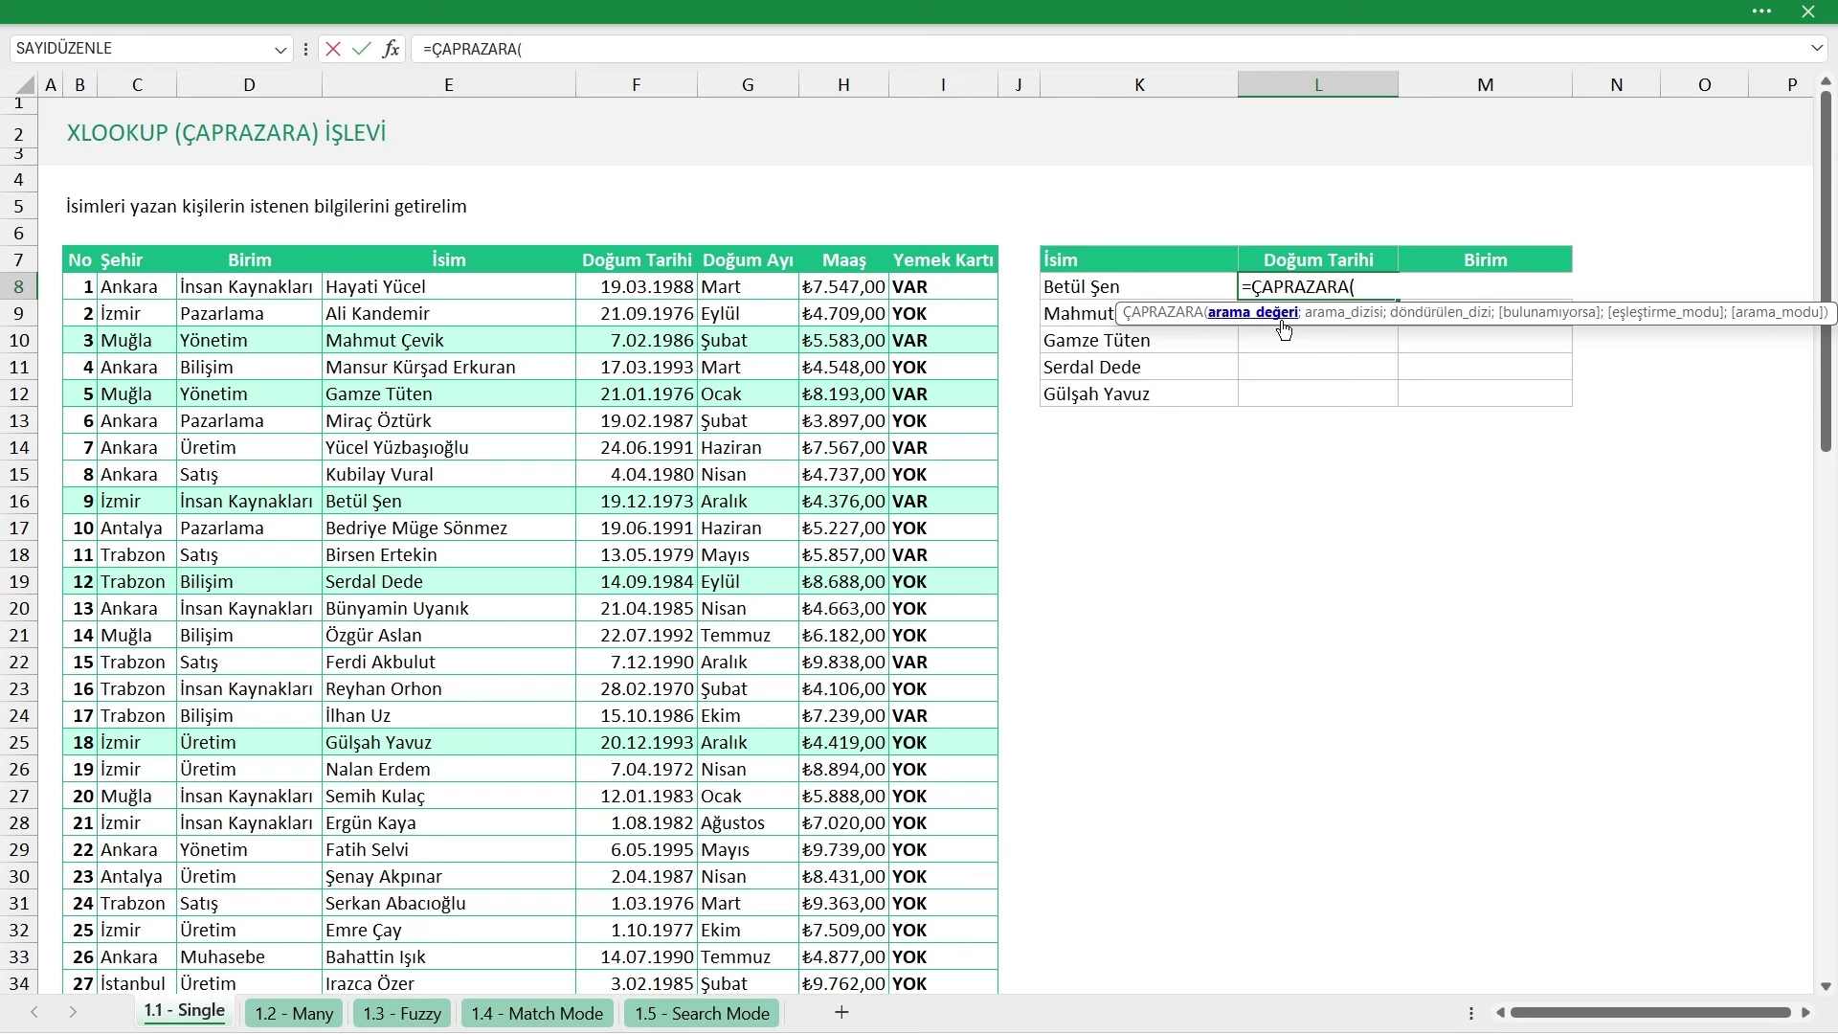
Add K8 as the lookup value and the İsim column as lookup array to the ÇAPRAZARA formula
click(1146, 288)
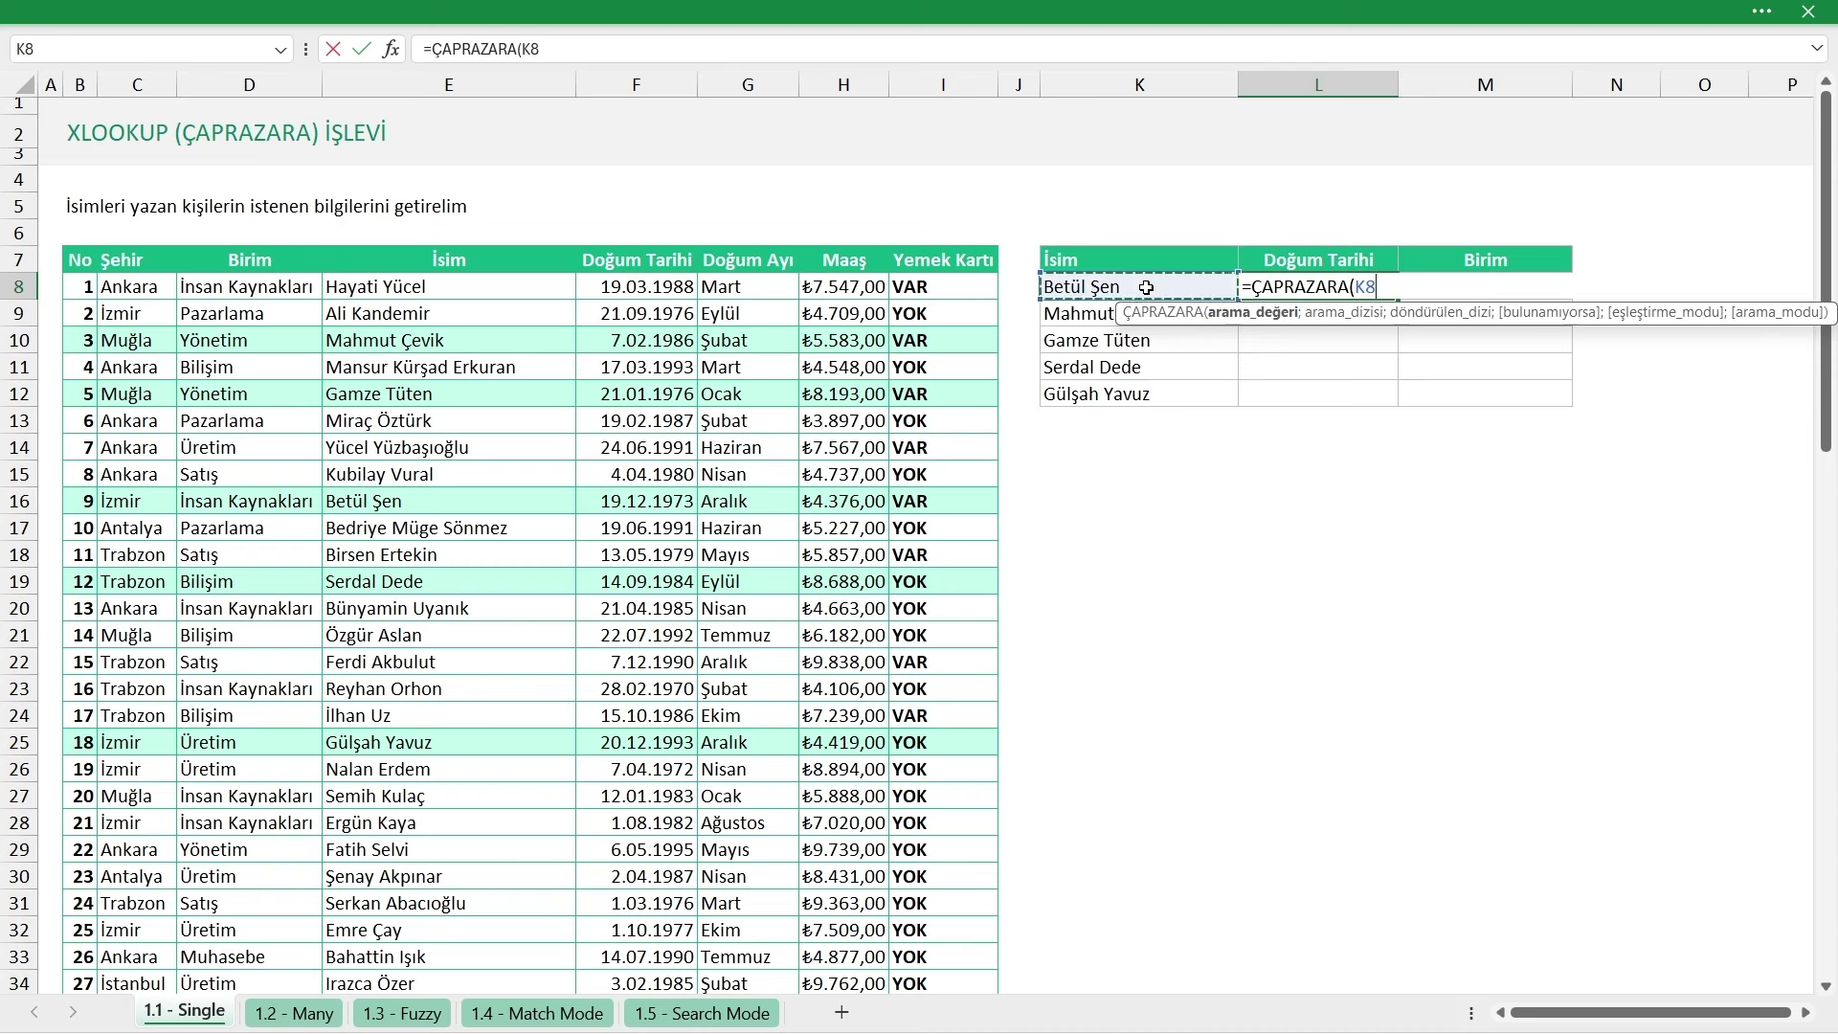
text(;)
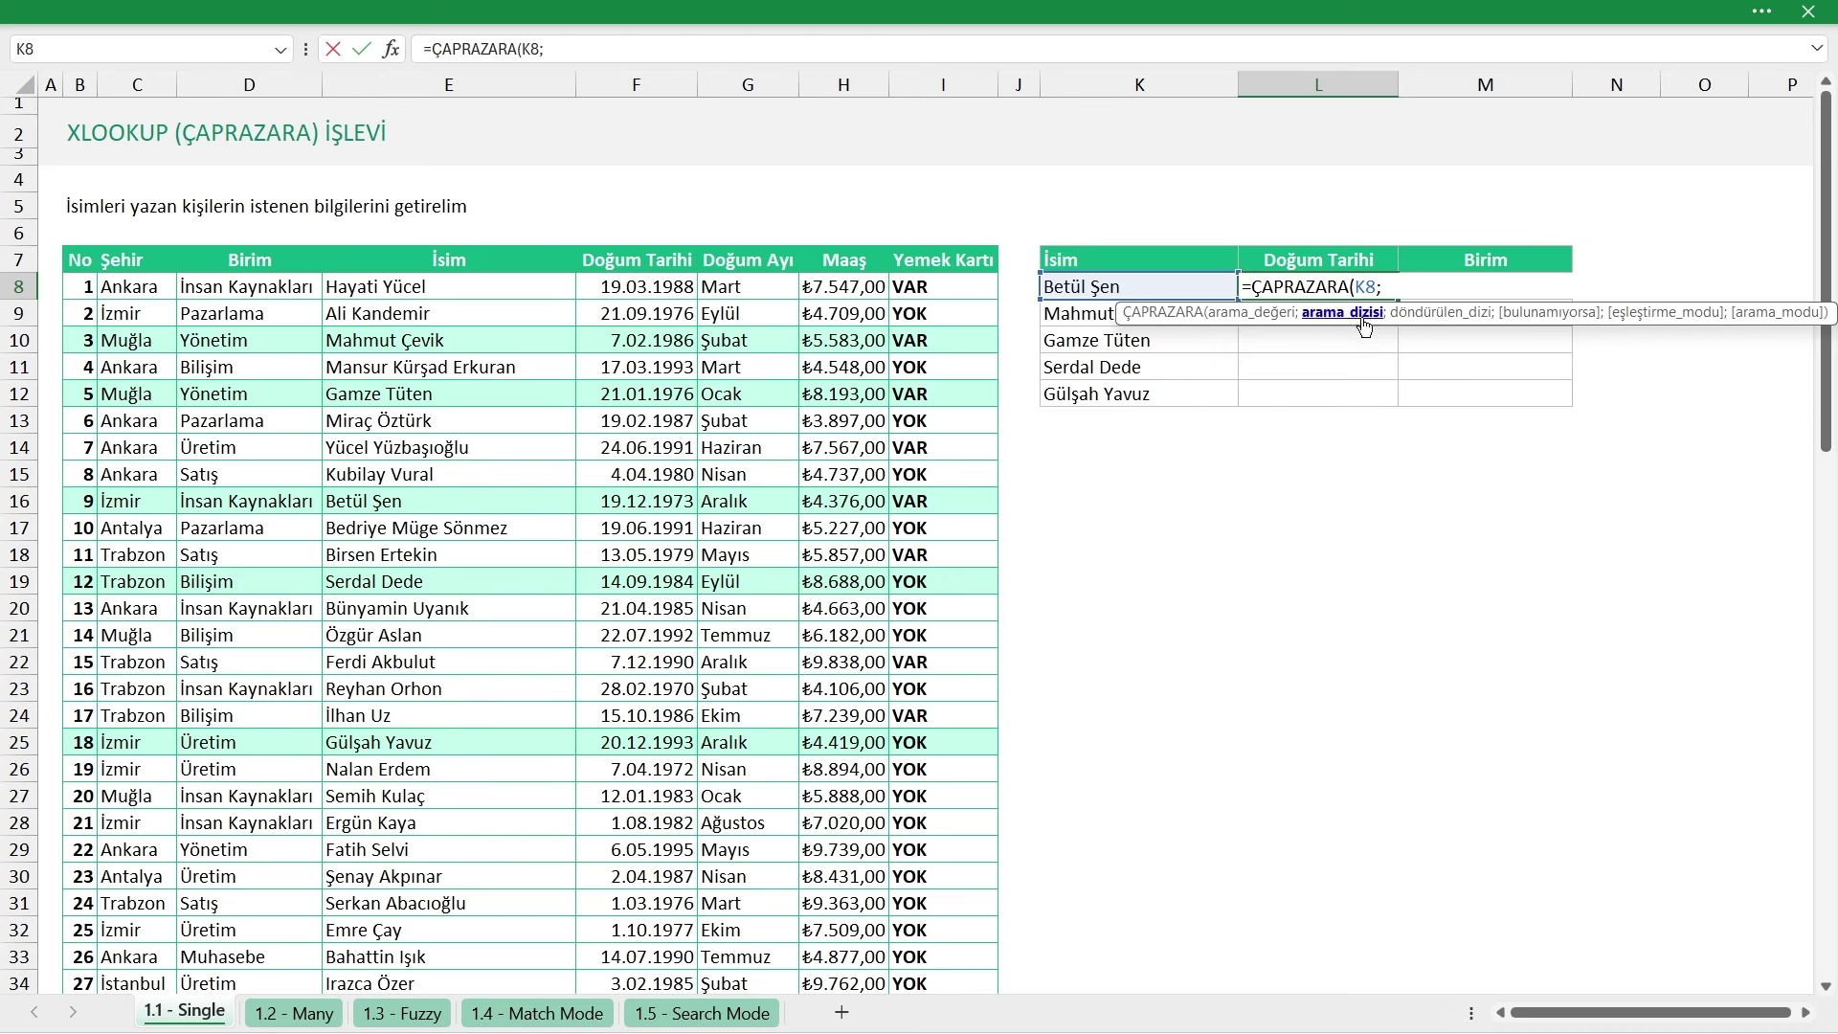
click(468, 242)
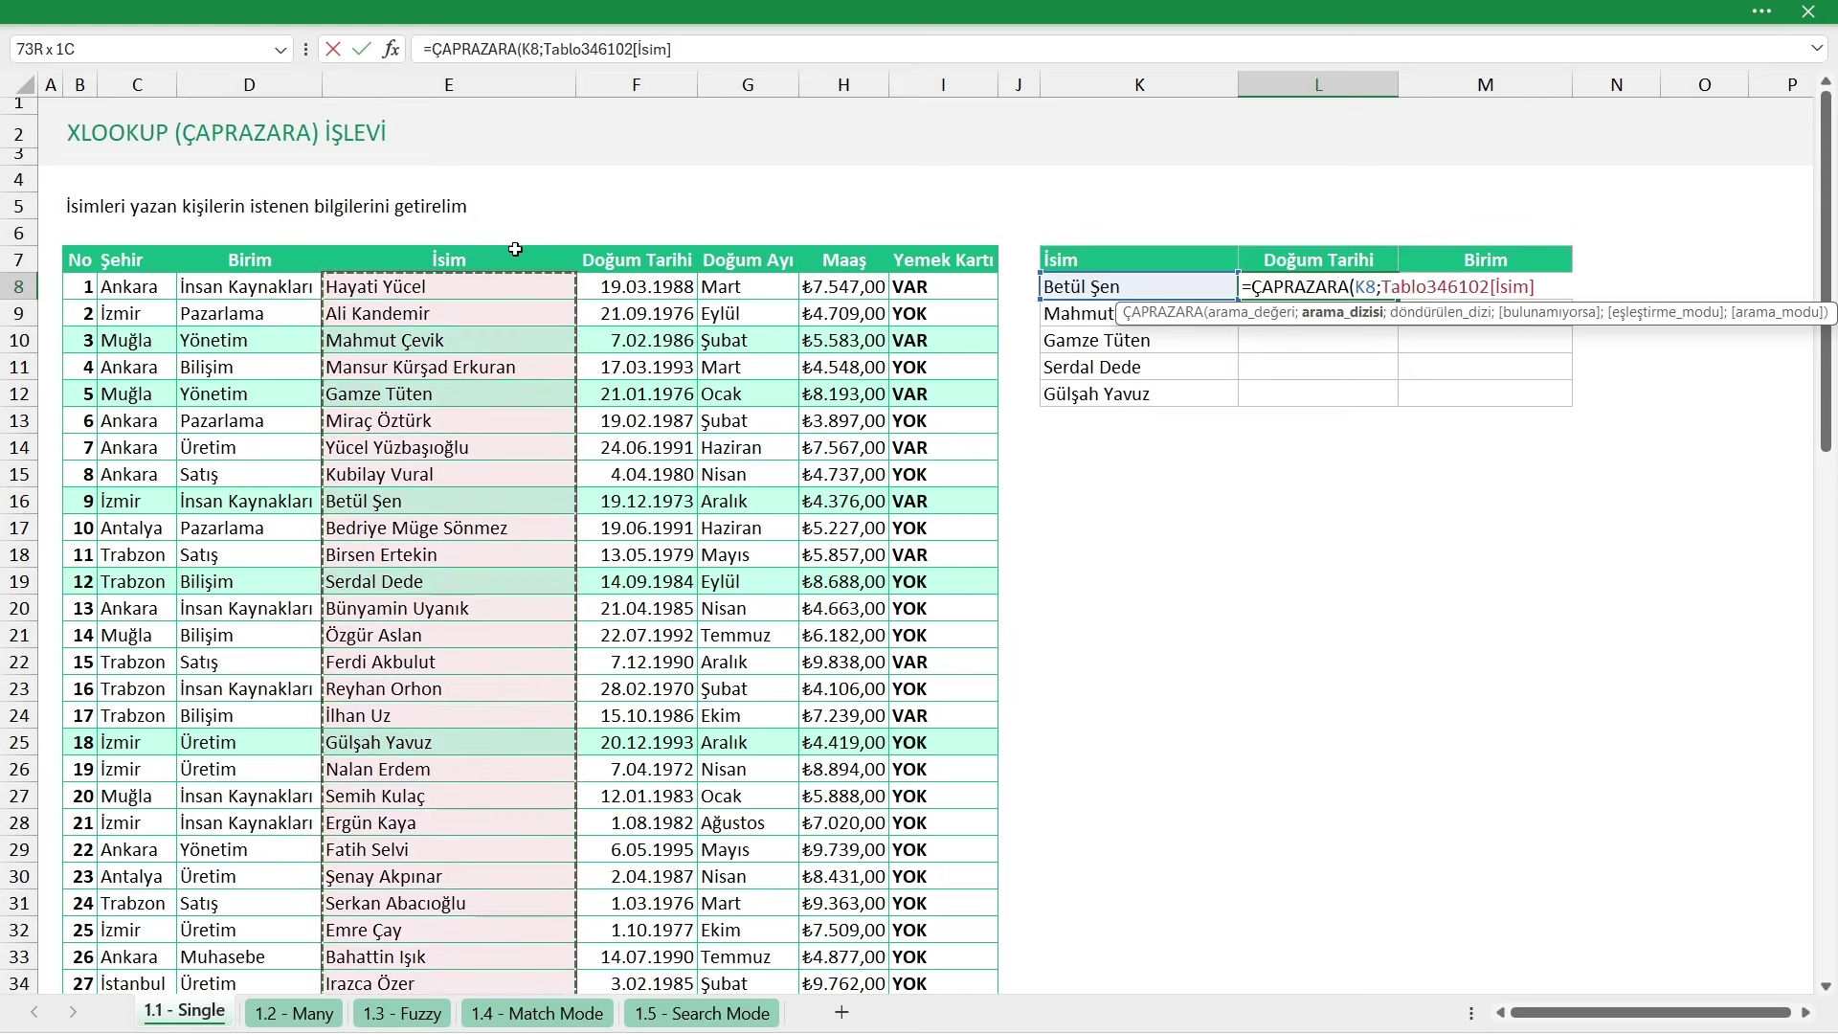
mouse_move(515, 249)
mouse_down()
mouse_move(550, 263)
mouse_move(510, 256)
mouse_up()
Discard the unfinished formula and rename the employee table from Tablo346102 to tblMain
key(Escape)
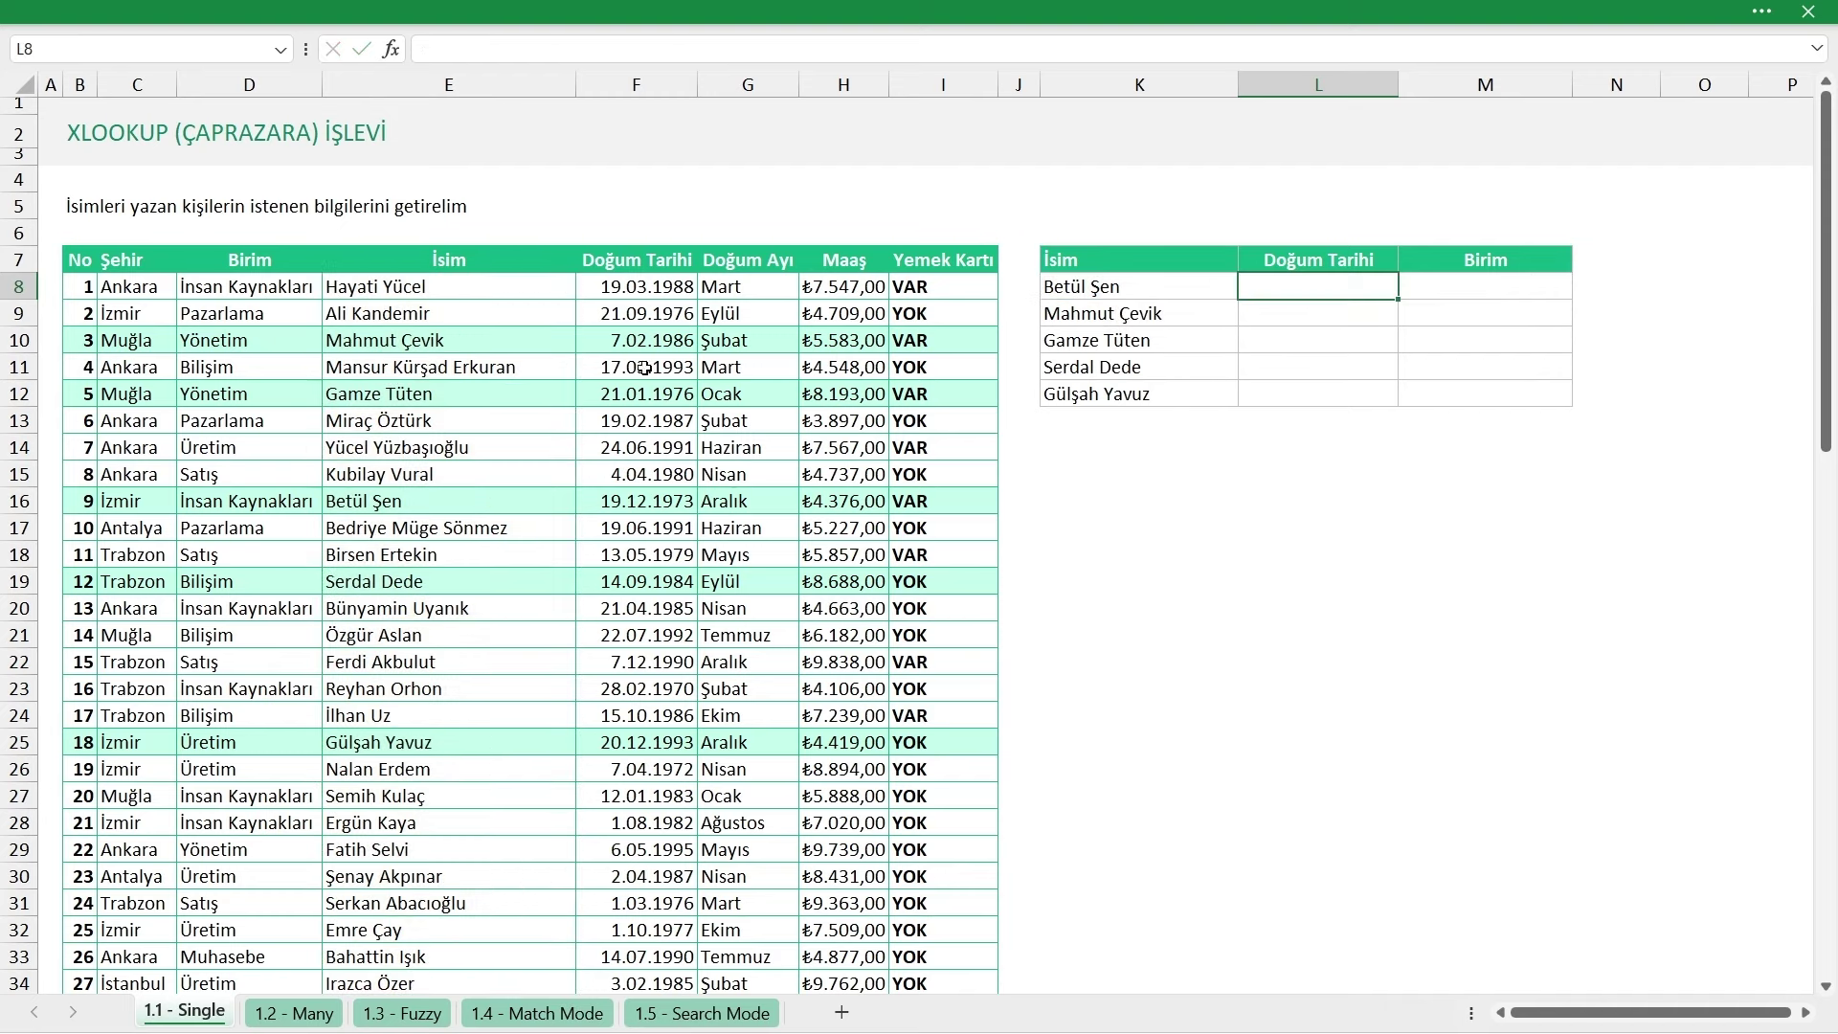
click(536, 367)
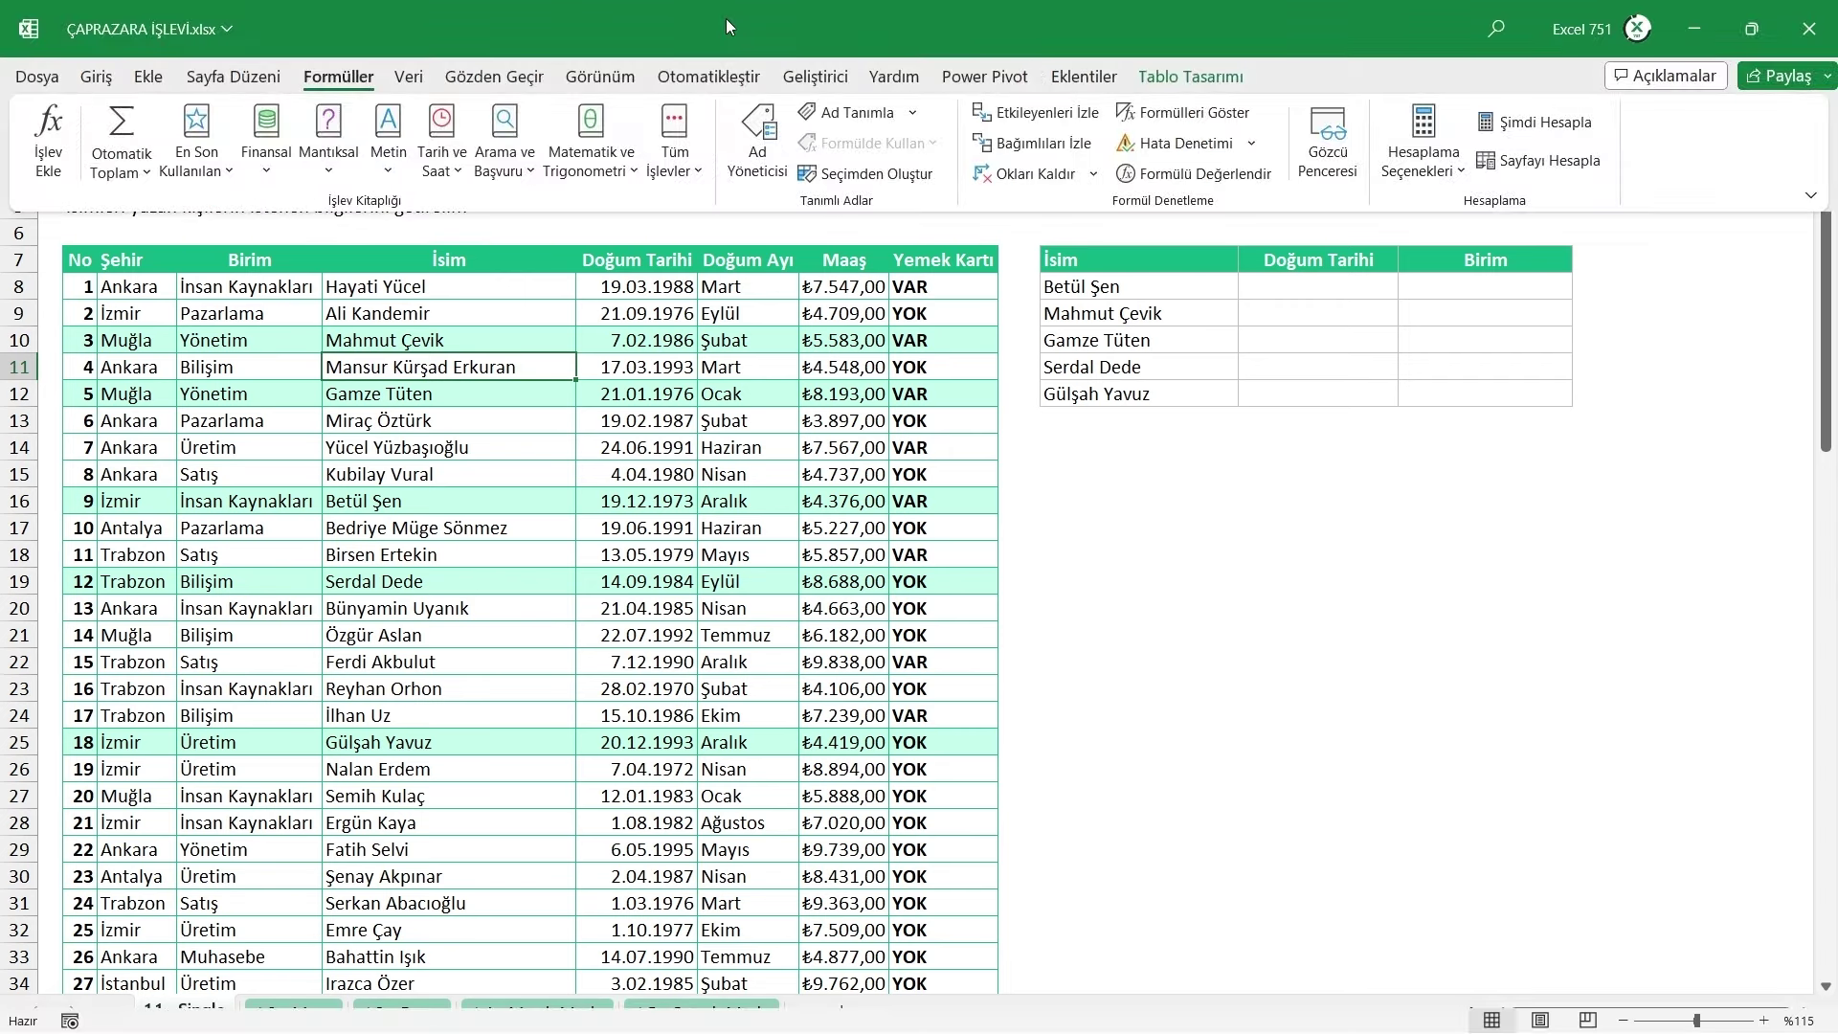
click(1190, 77)
drag(63, 144, 165, 146)
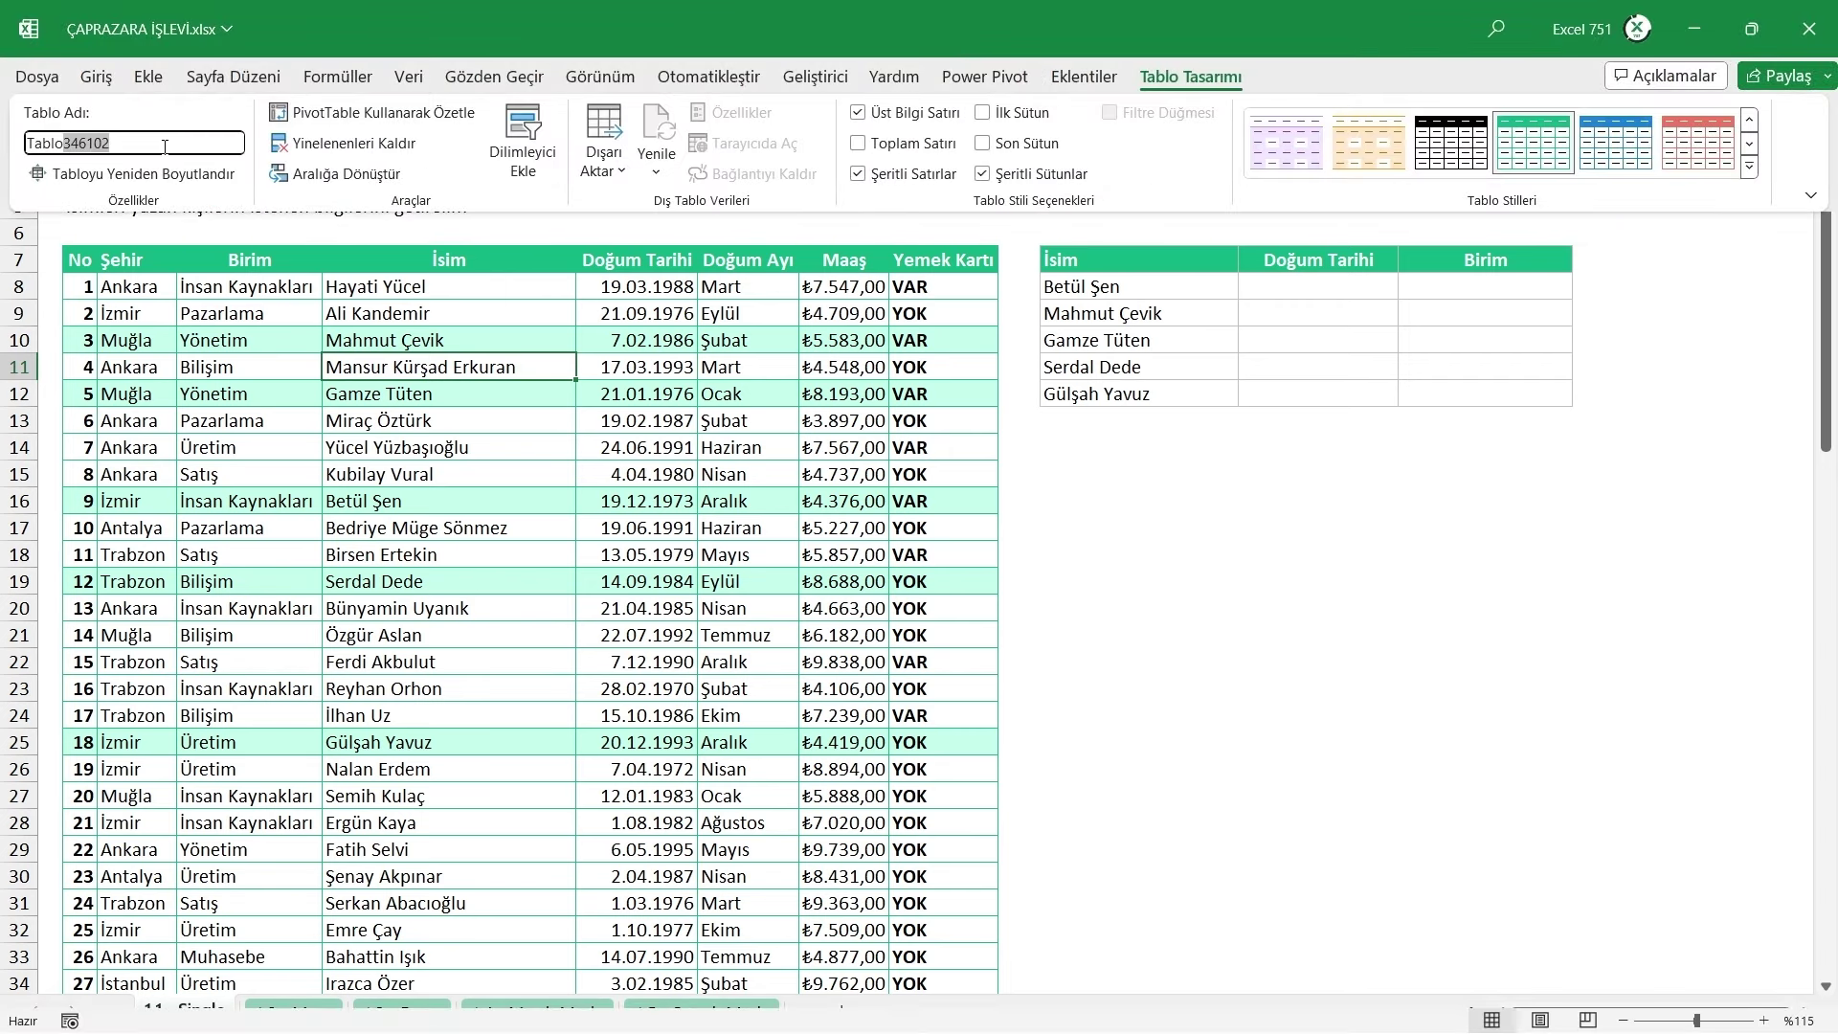
key(BackSpace)
key(BackSpace)
key(BackSpace)
text(AnaTab)
click(1367, 285)
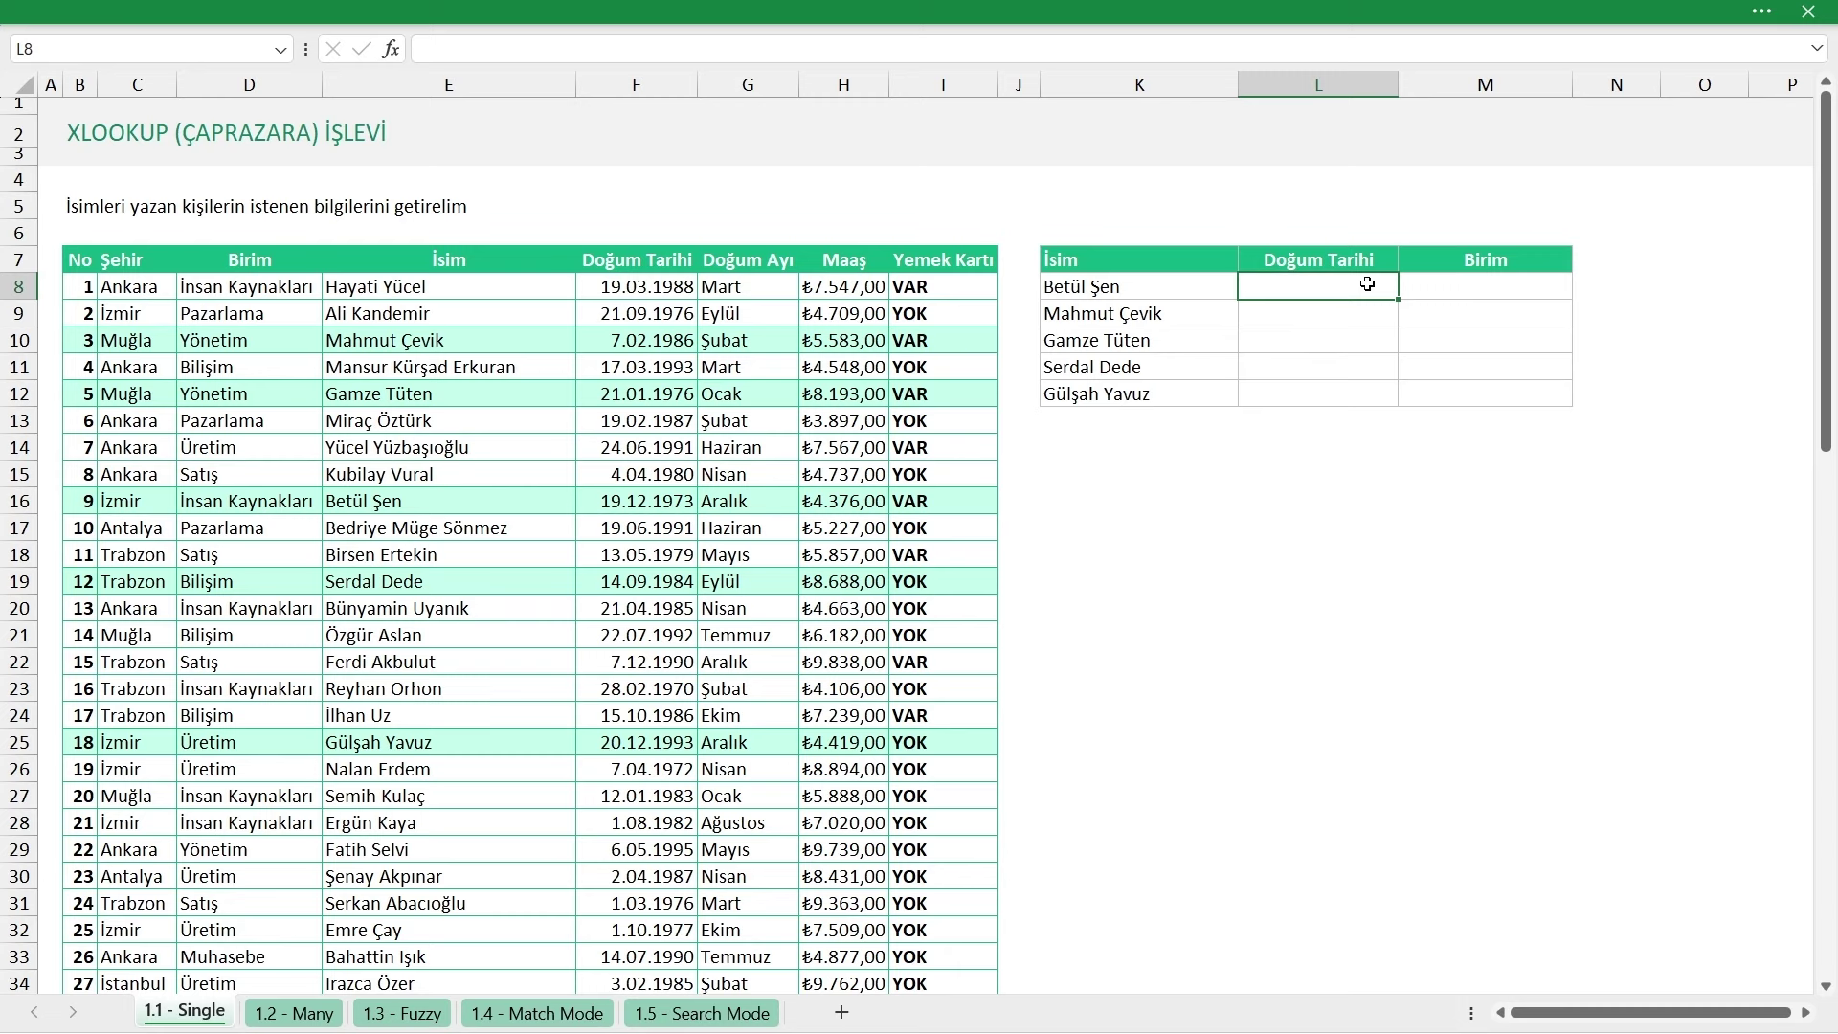
Enter =ÇAPRAZARA(K8;tblMain[İsim];tblMain[Doğum Tarihi]) in L8
text(=ÇAP)
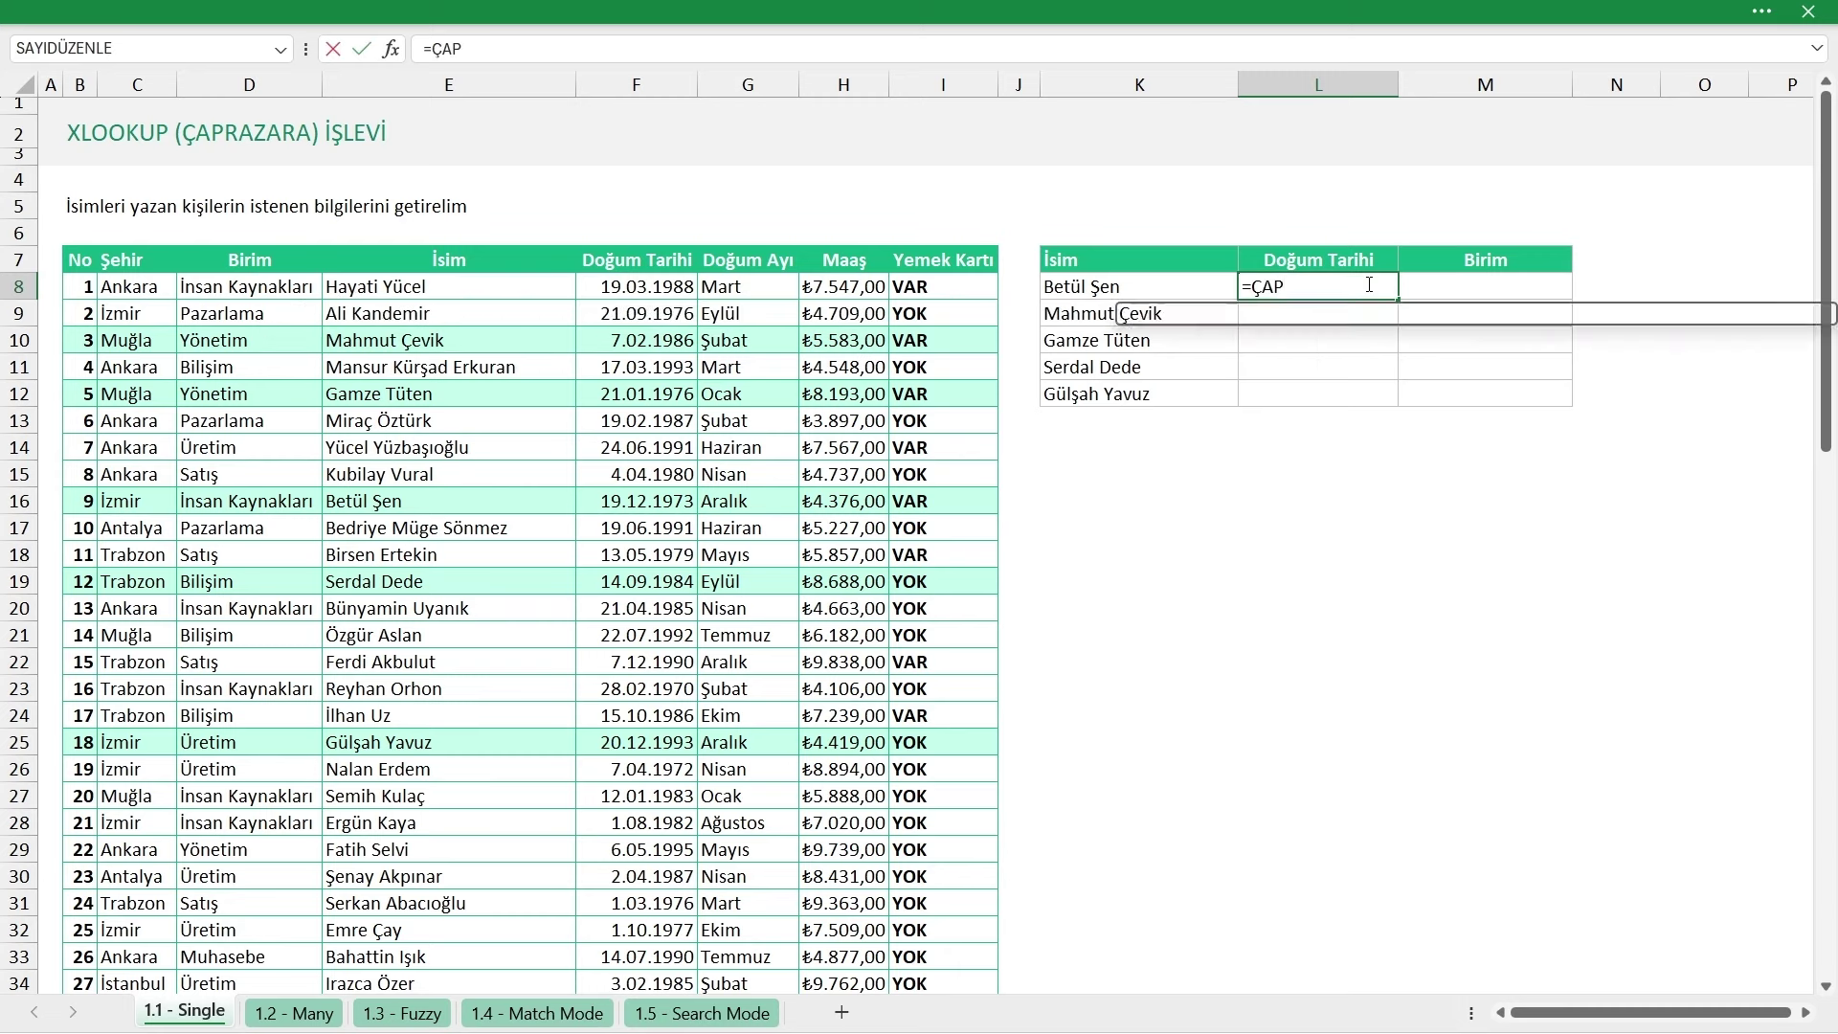
key(Tab)
click(1111, 290)
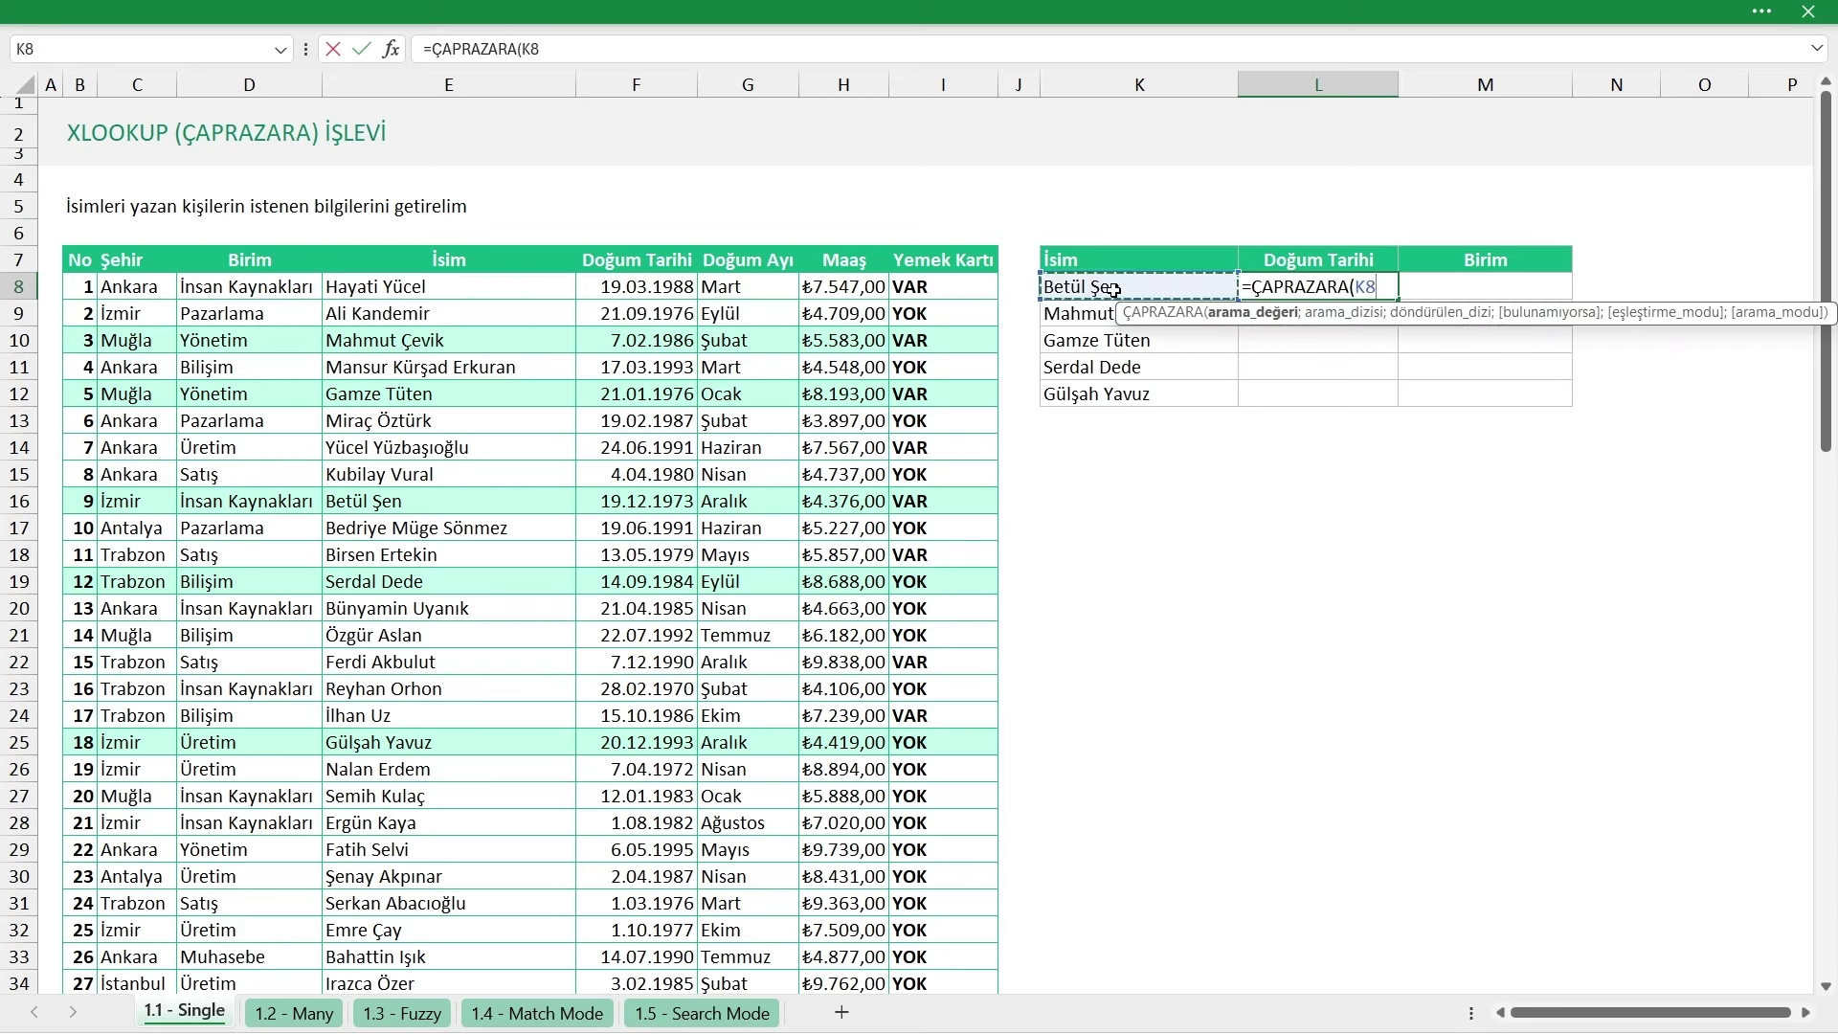
text(;)
click(508, 246)
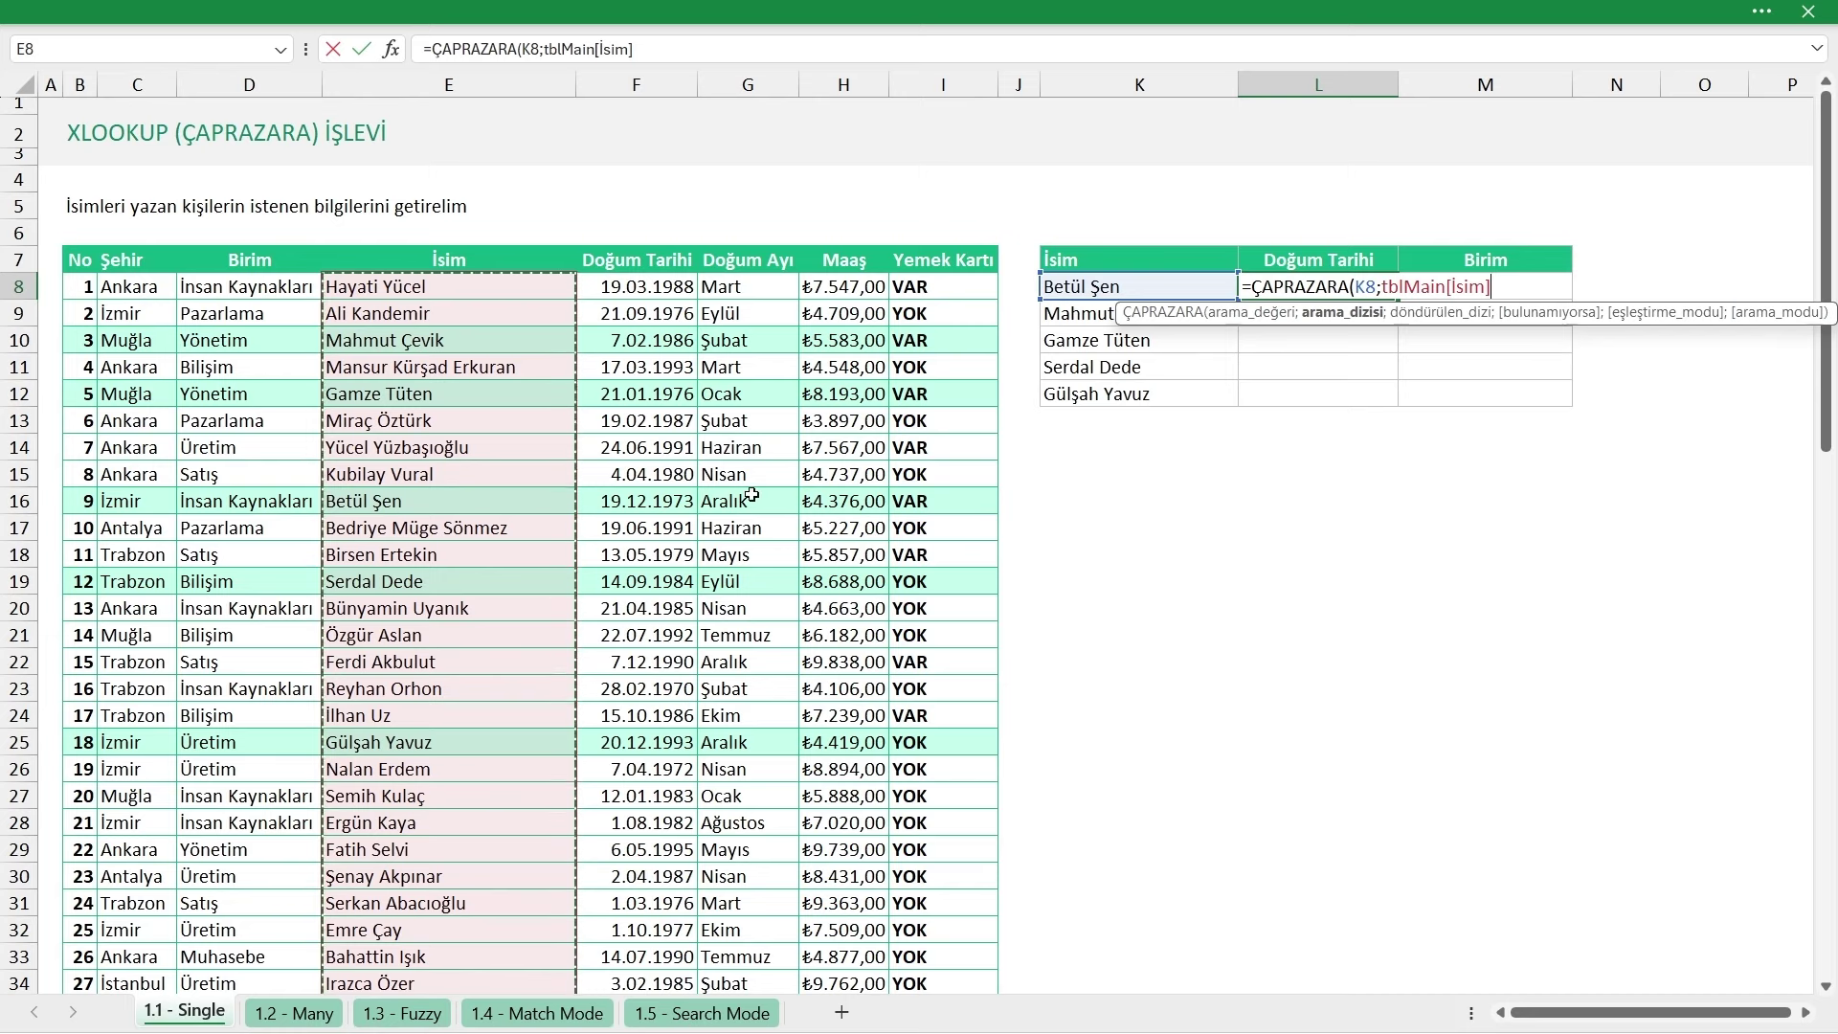
text(;)
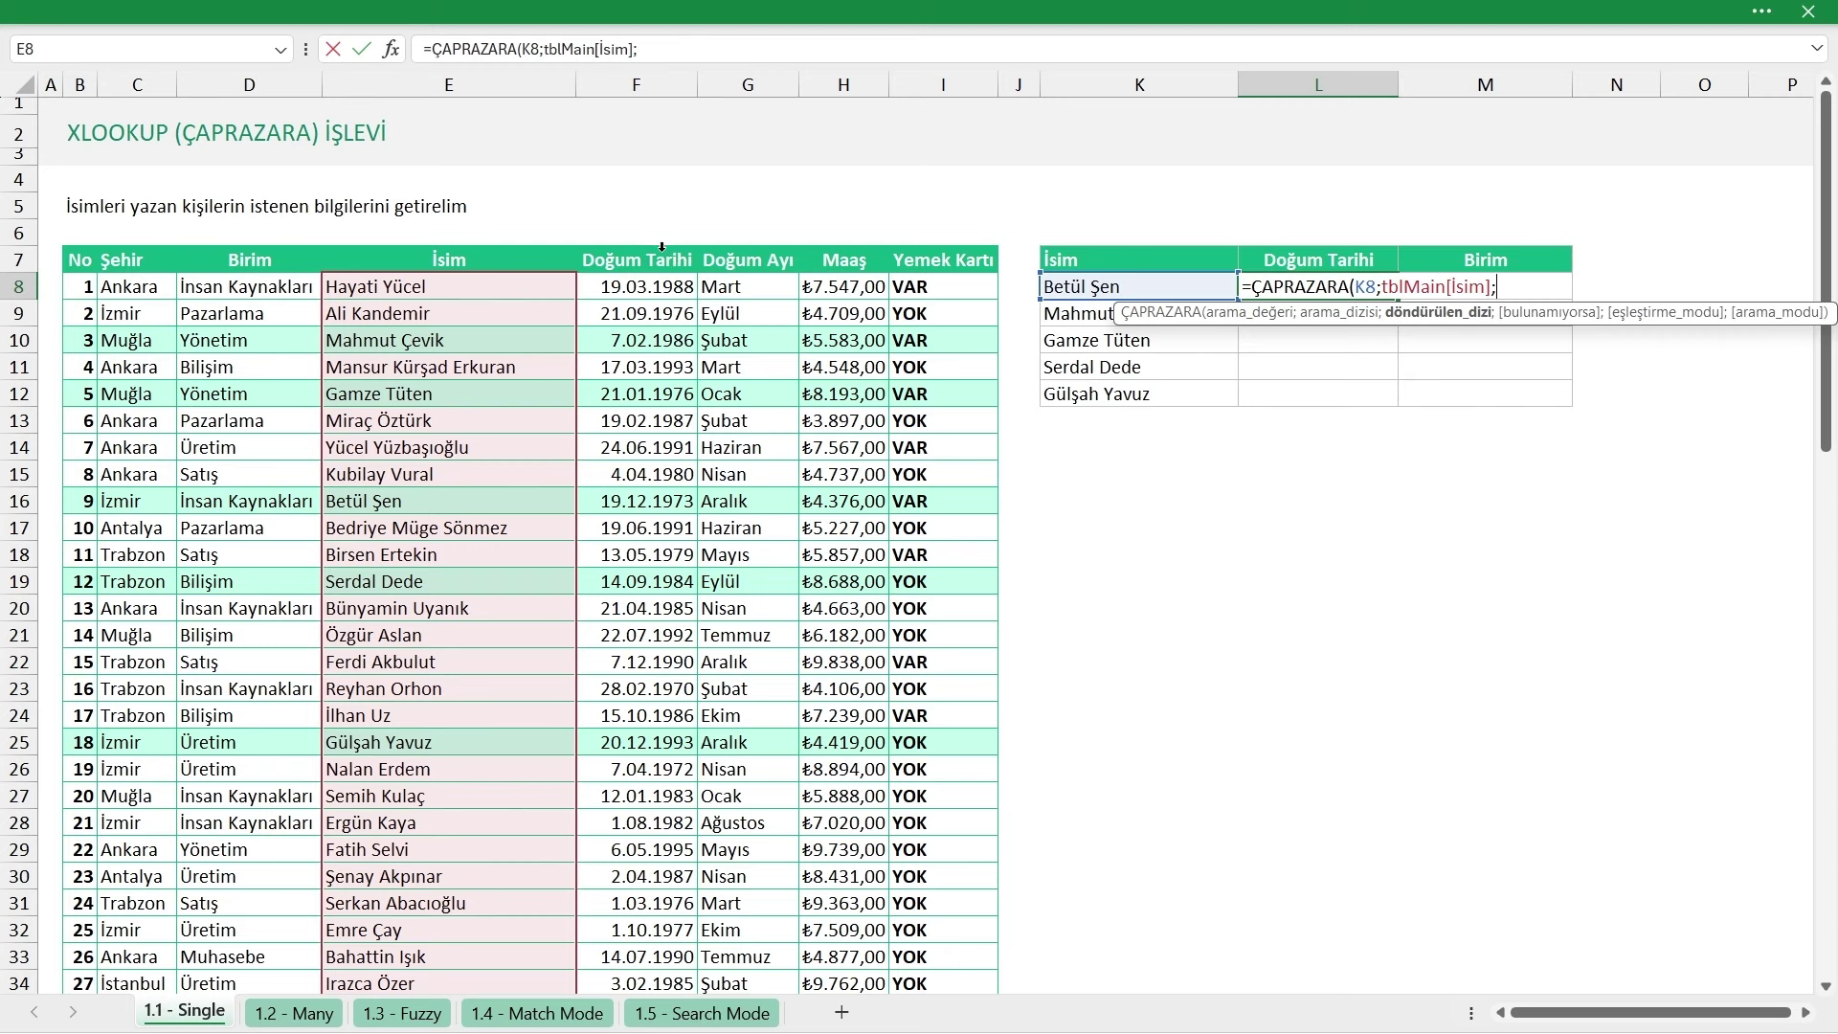
click(661, 247)
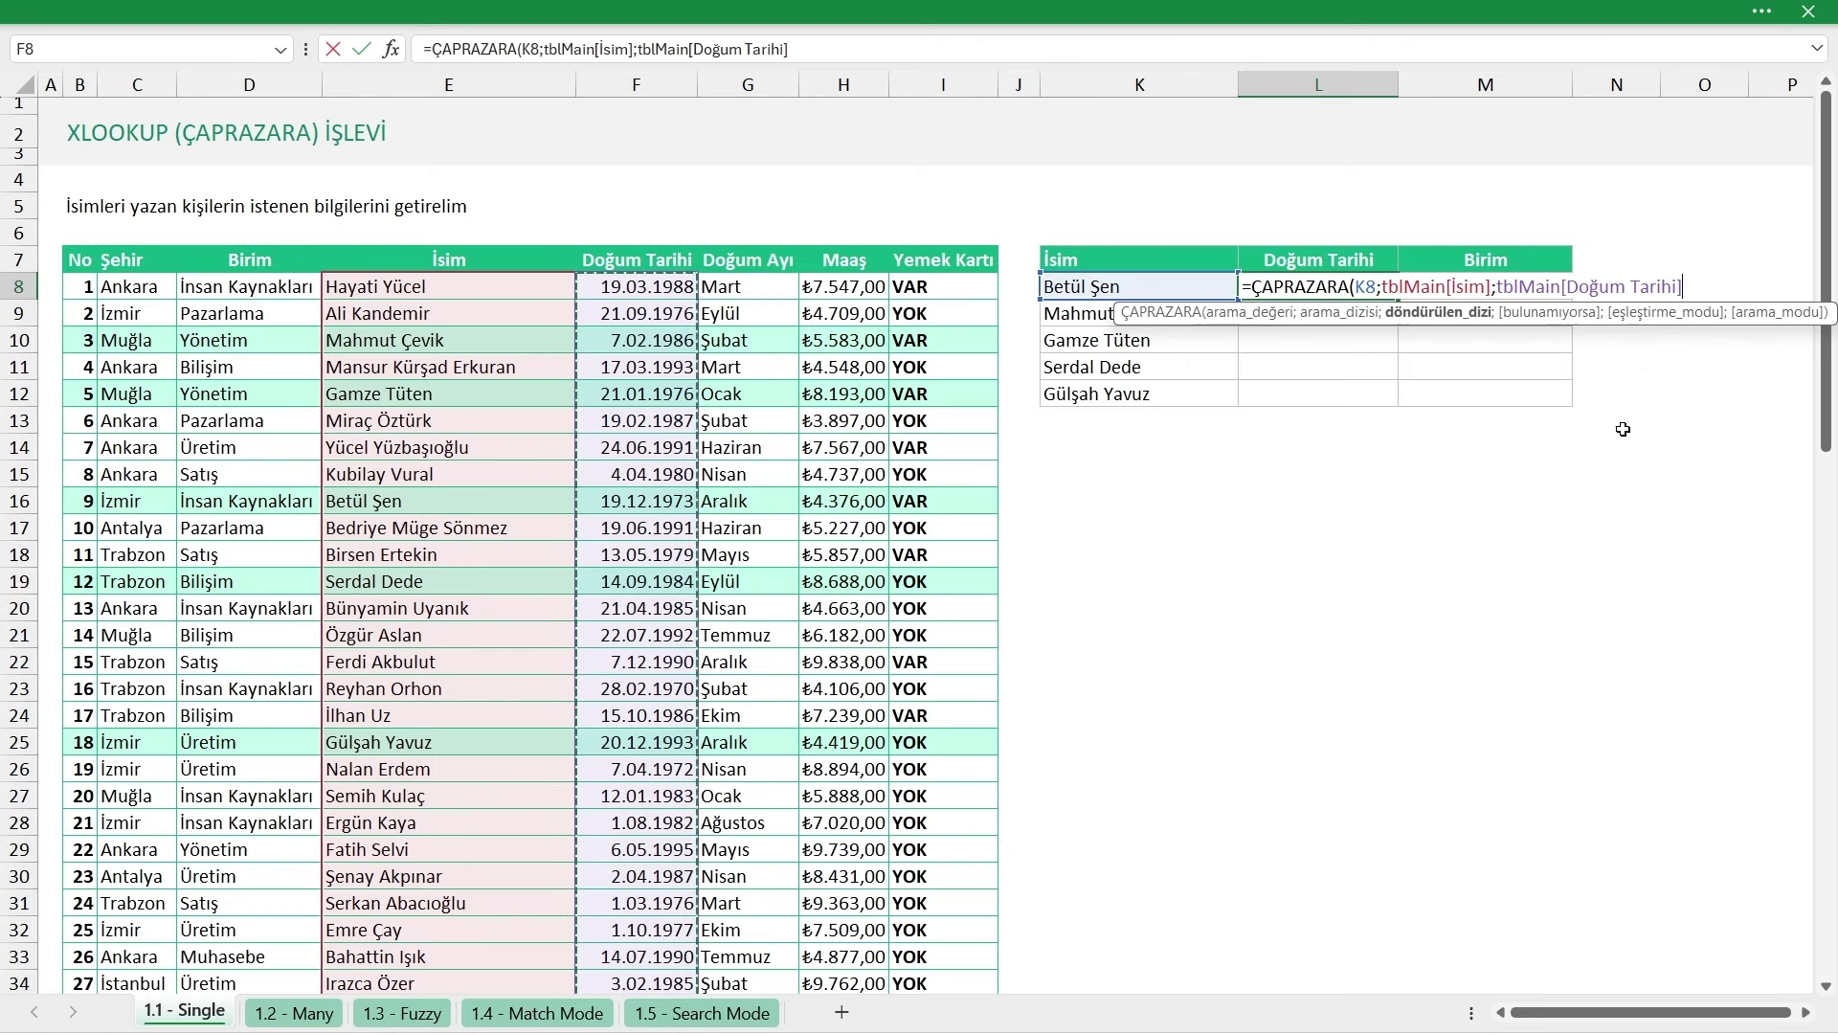
text())
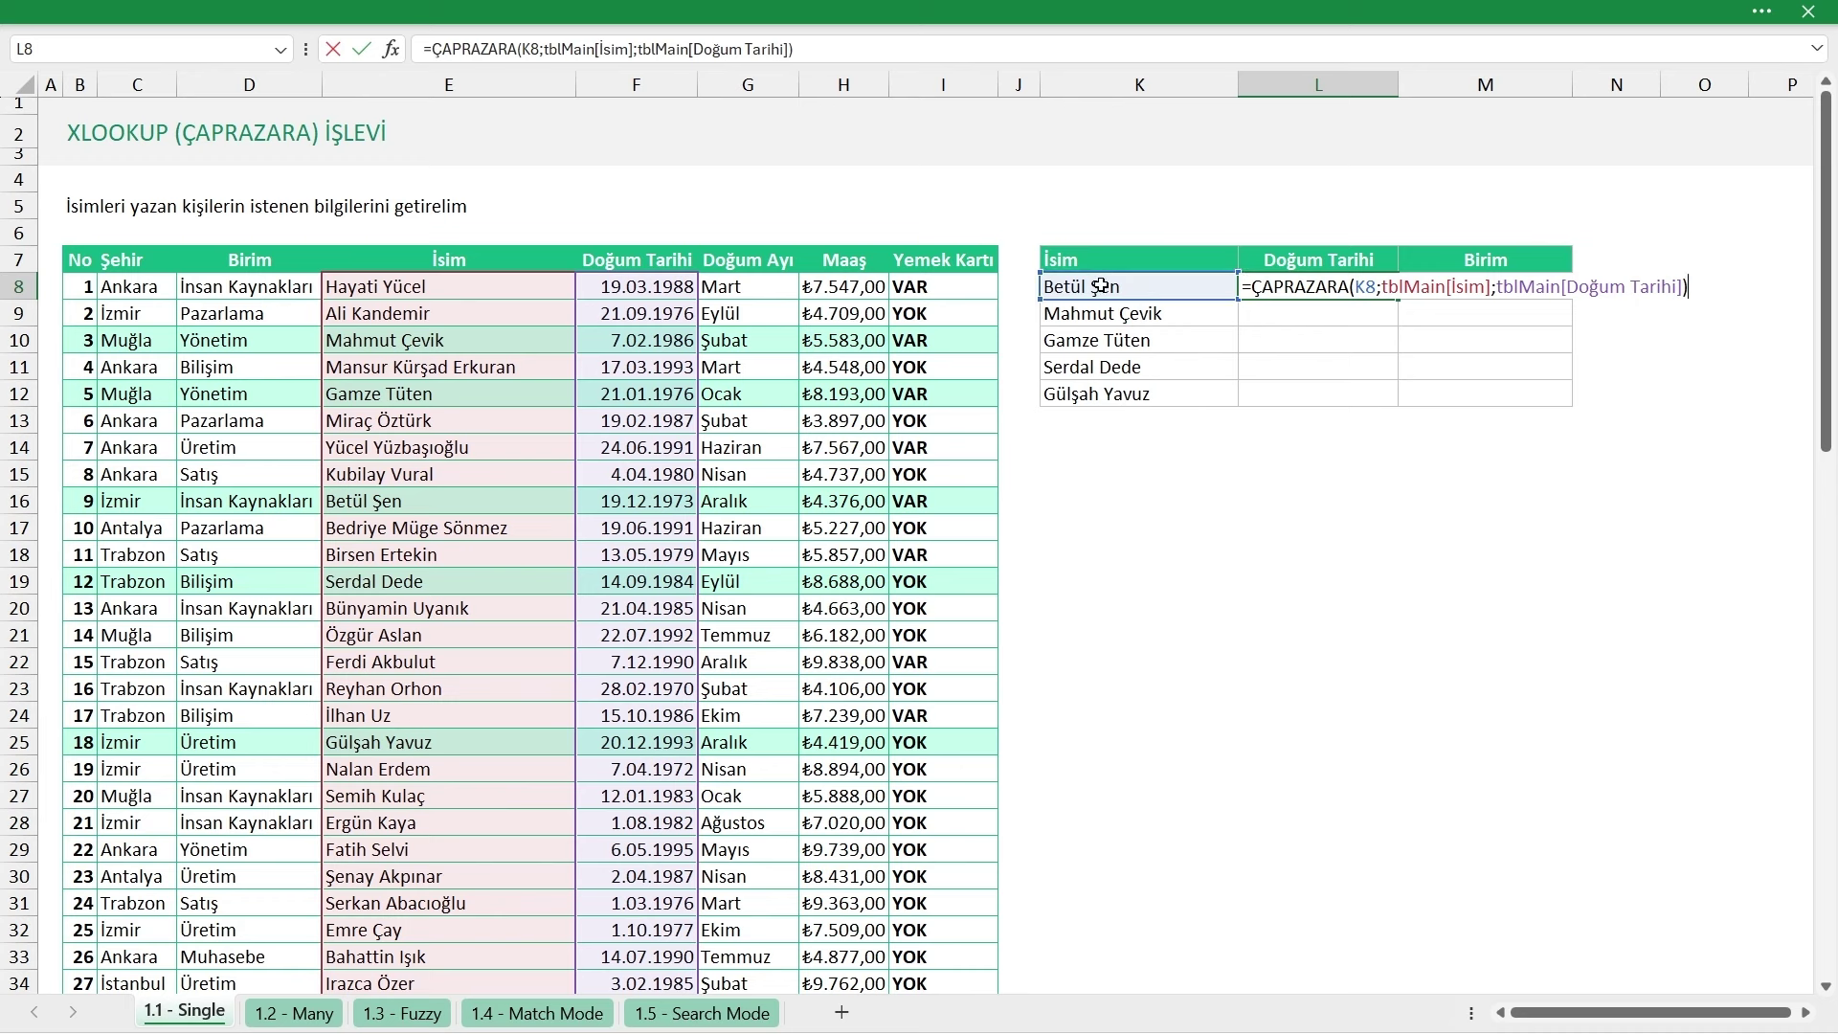
drag(1560, 287, 1671, 286)
click(1653, 286)
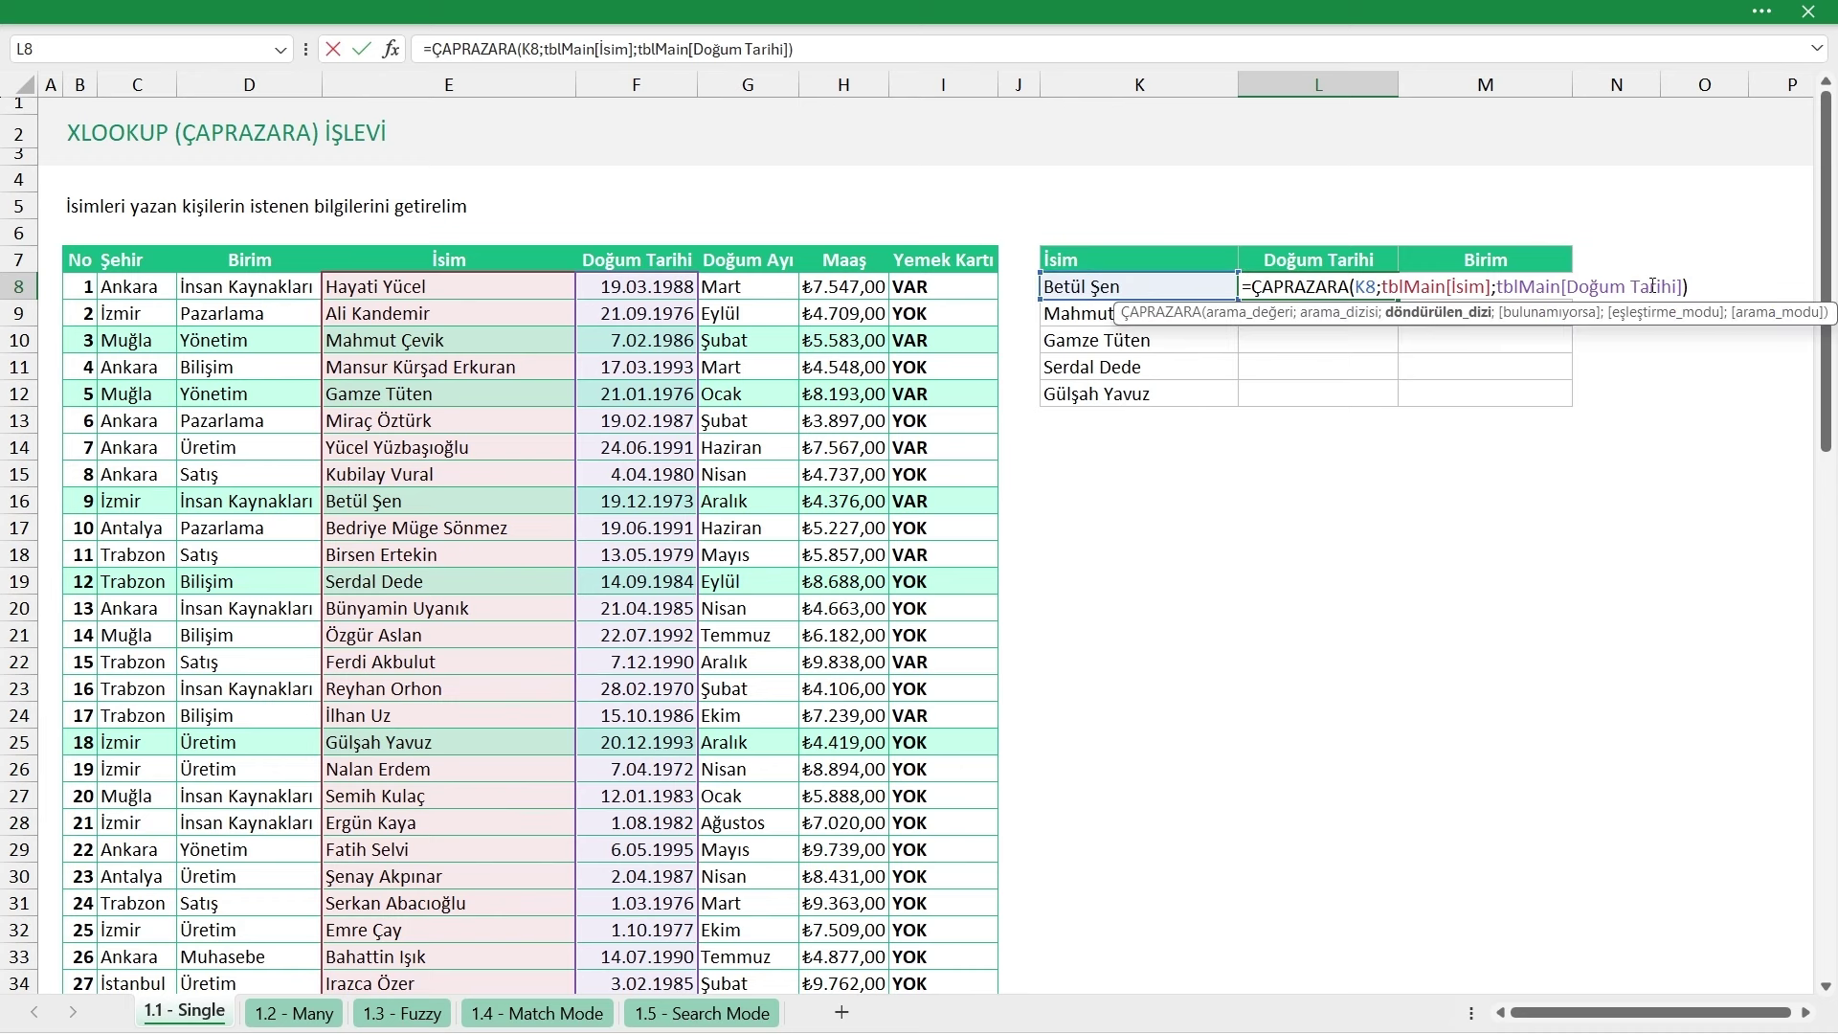
key(Return)
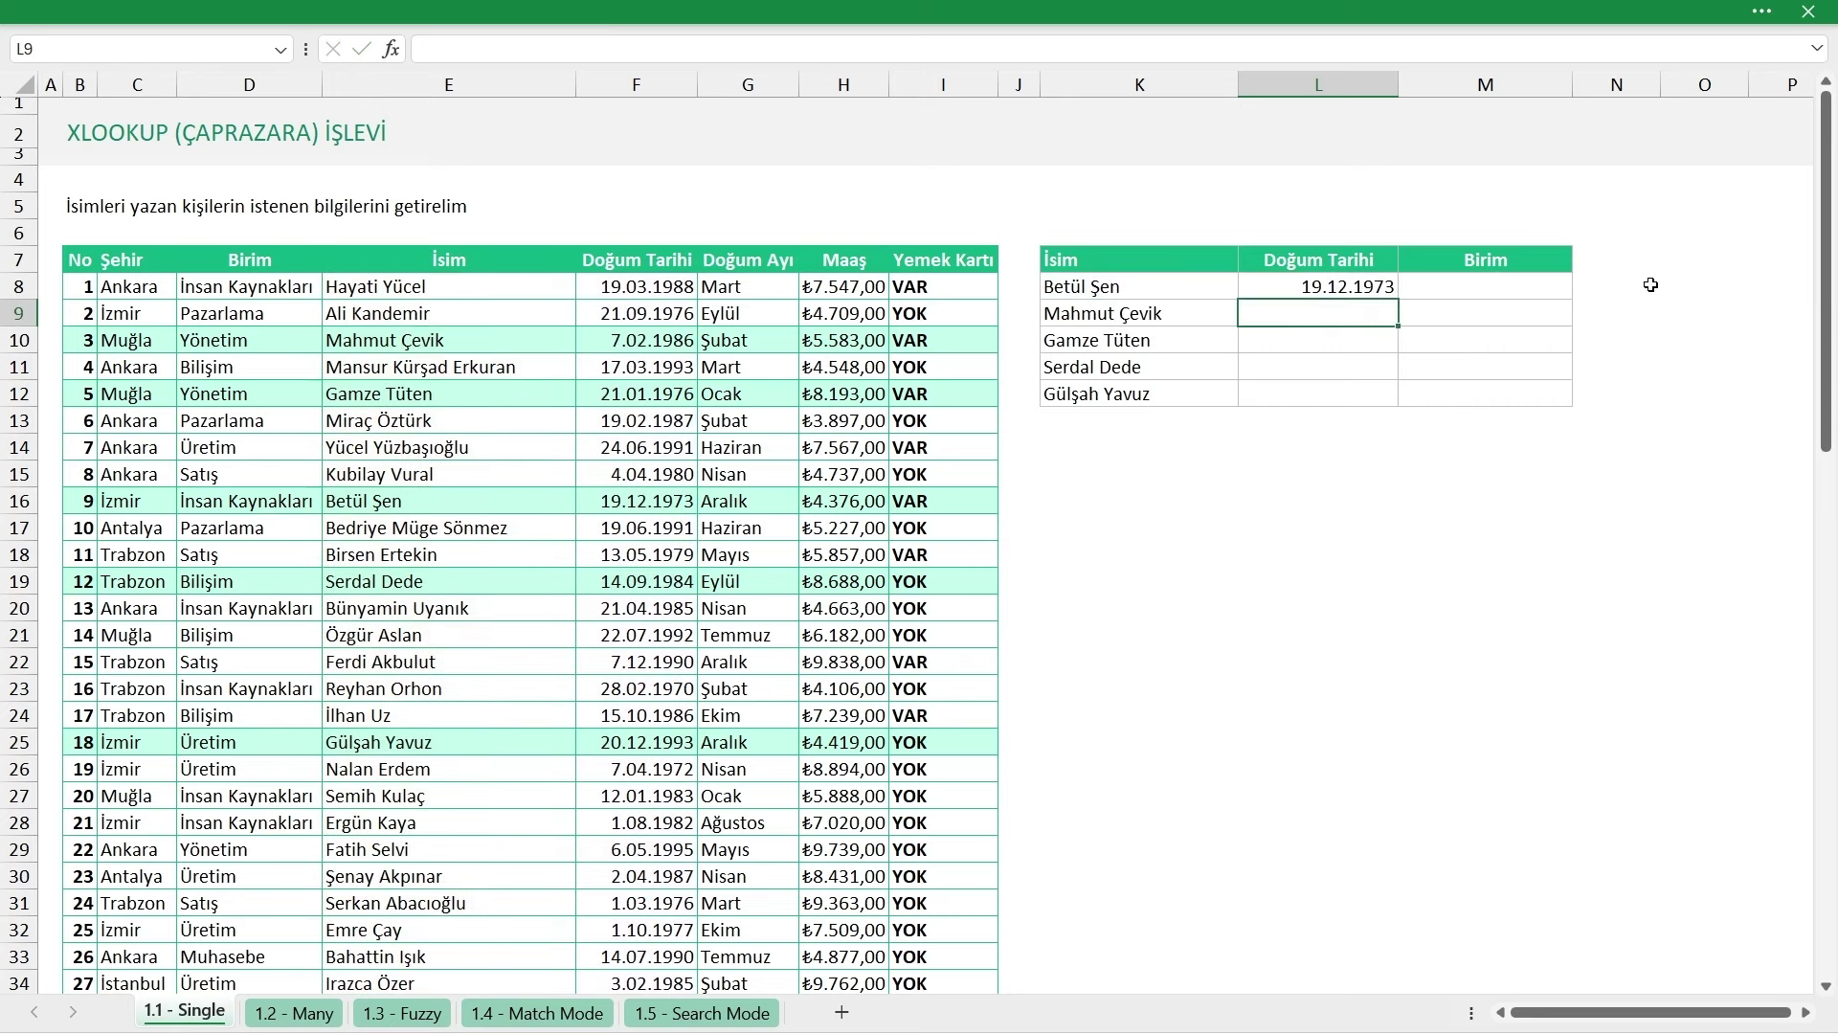
Copy the L8 birth-date formula down to L12 and check the copied results
click(1377, 290)
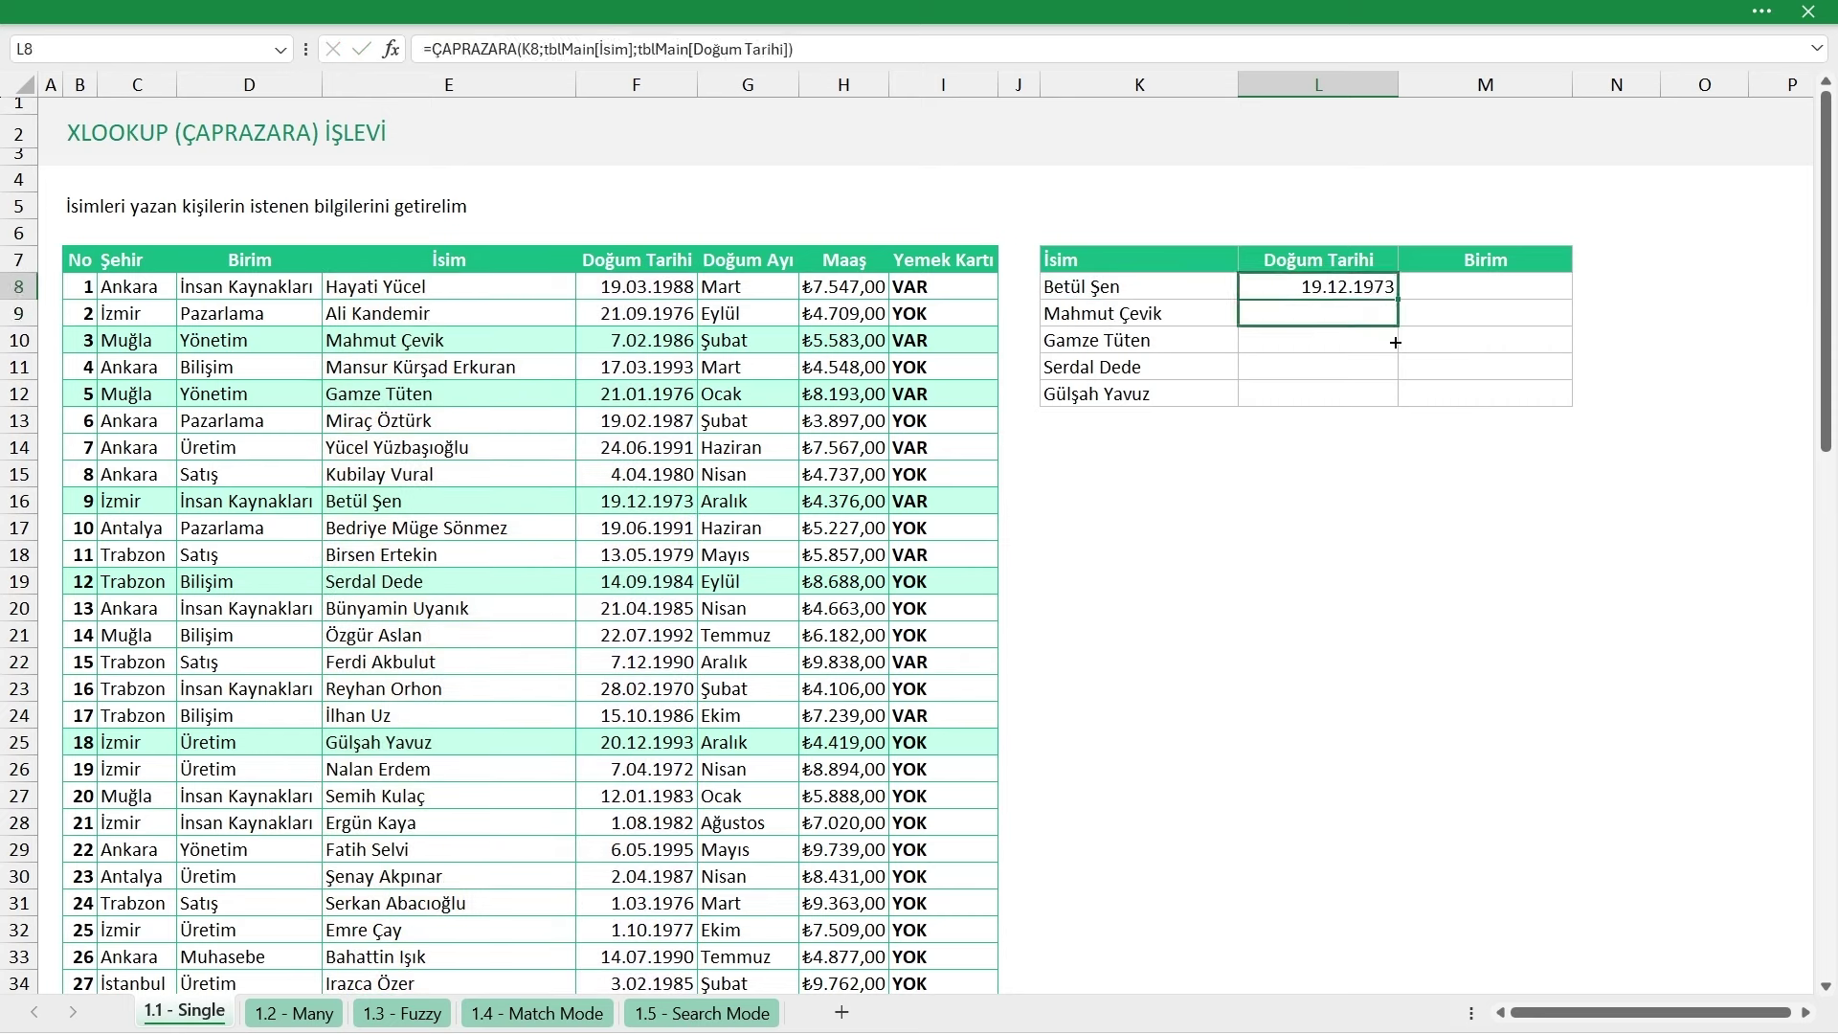
drag(1396, 342, 1398, 398)
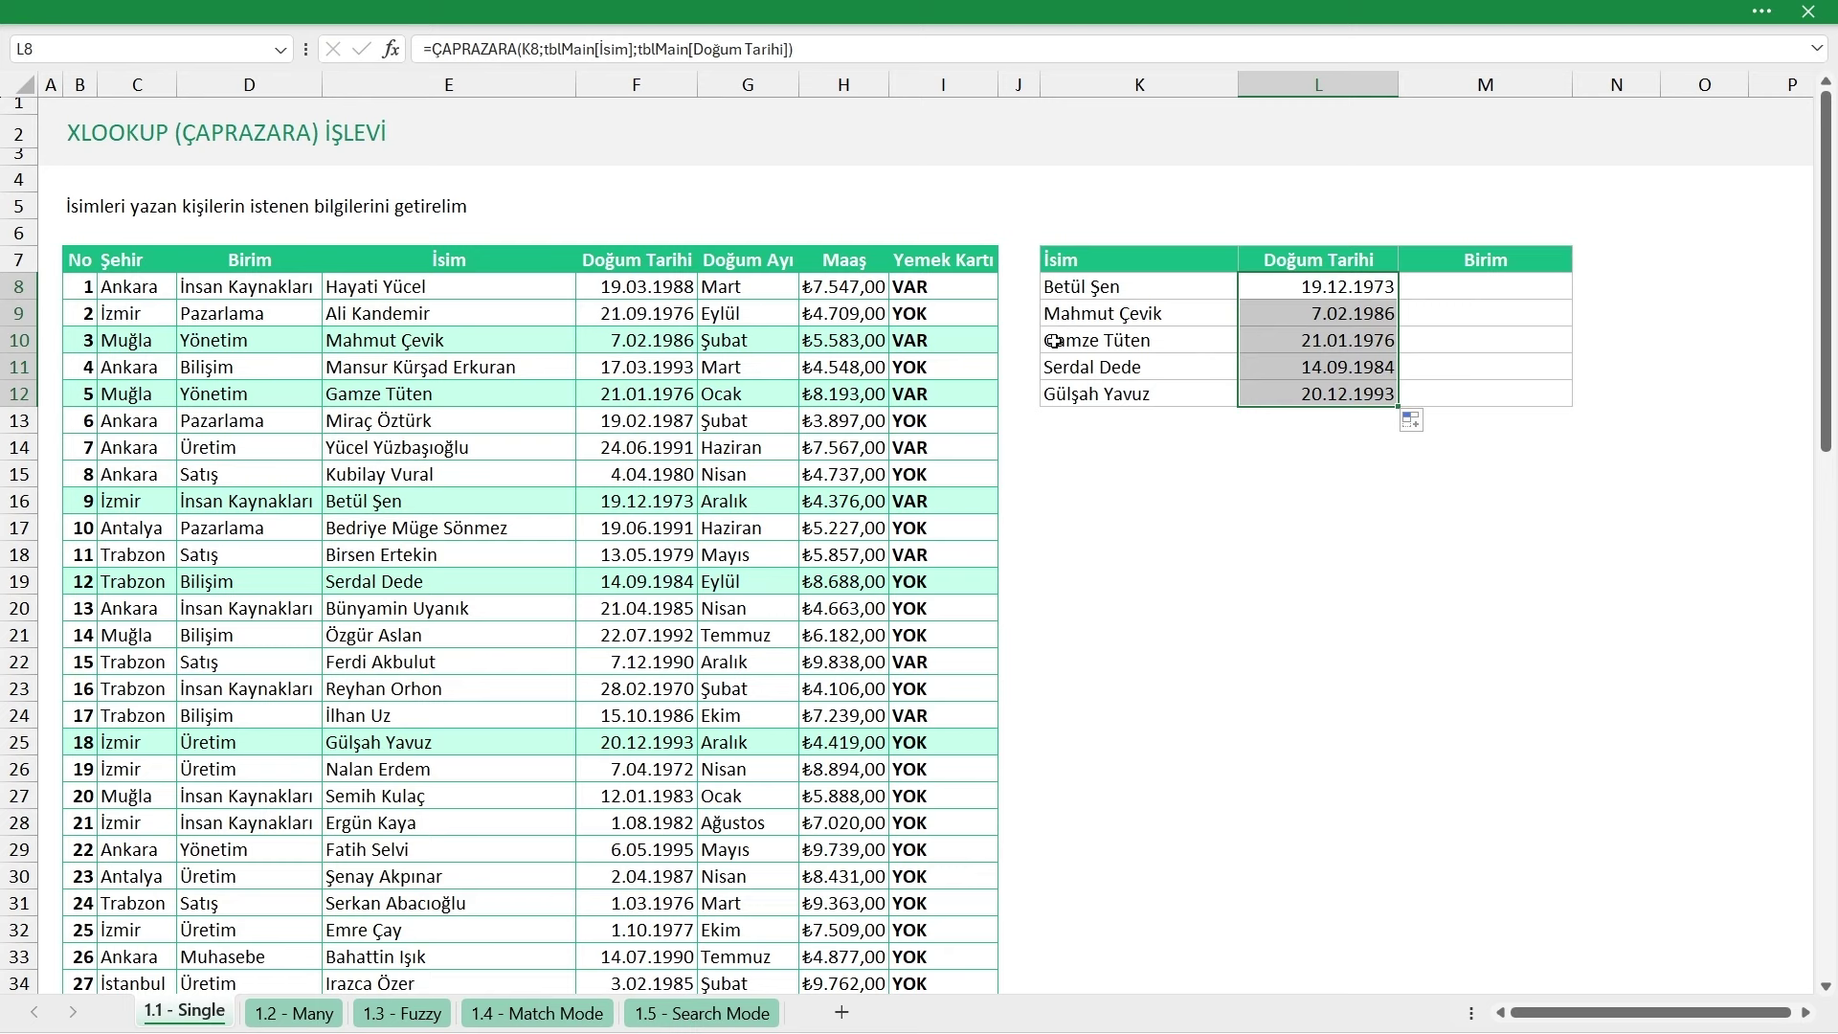
drag(1190, 313, 1321, 394)
click(1321, 365)
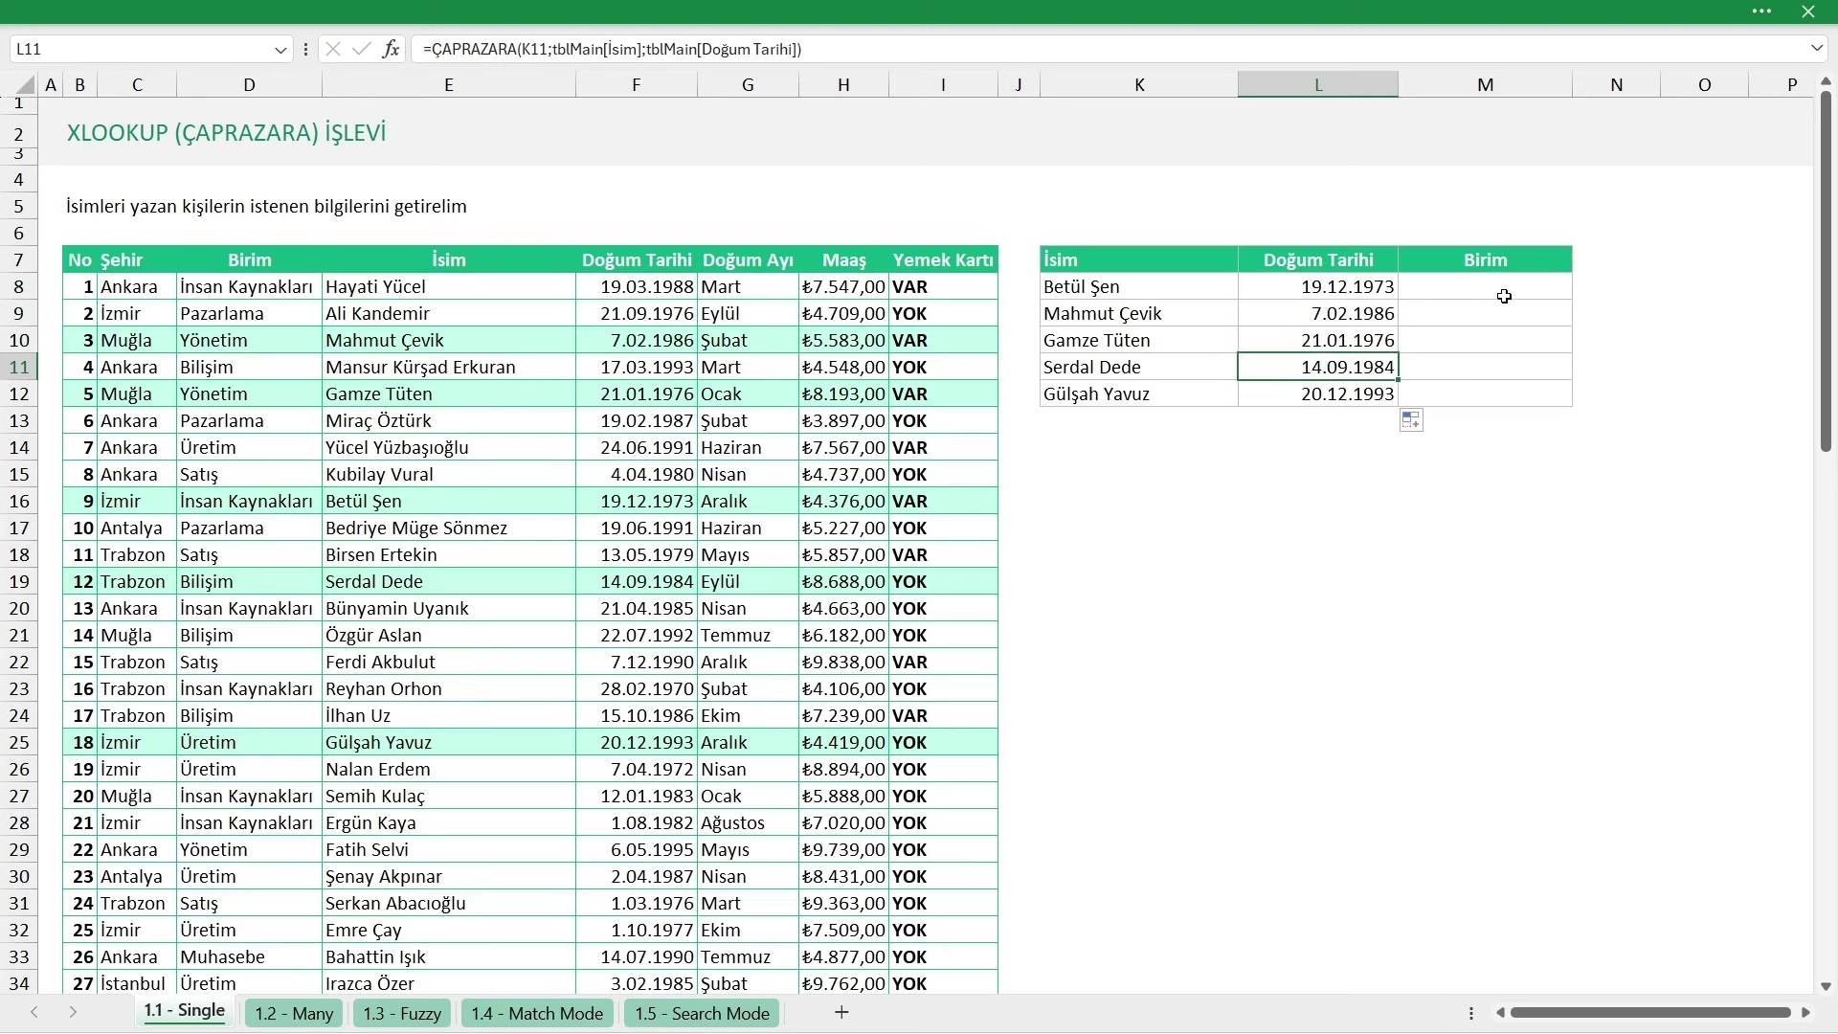
drag(1489, 286, 1483, 398)
drag(1148, 287, 1158, 378)
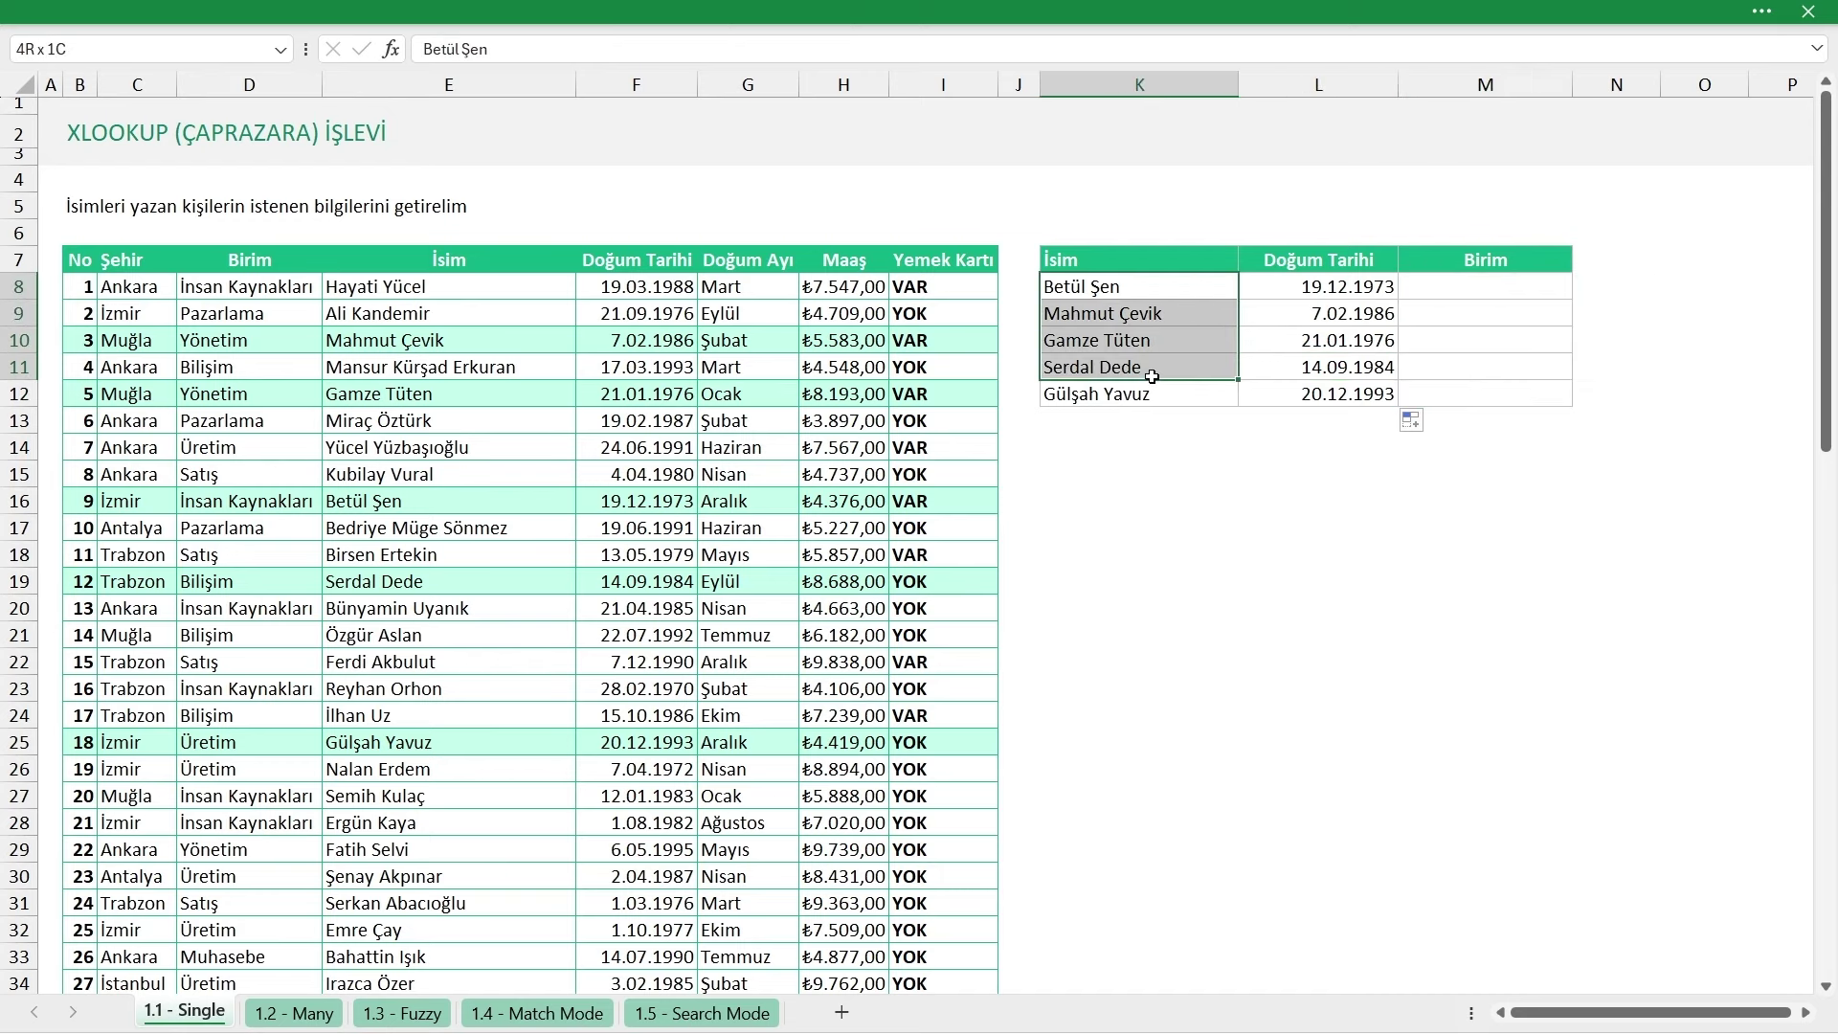
Fix a misspelled entry and build =ÇAPRAZARA(K8;tblMain[İsim];tblMain[Birim] in M8
click(1436, 294)
text(=ÇAP)
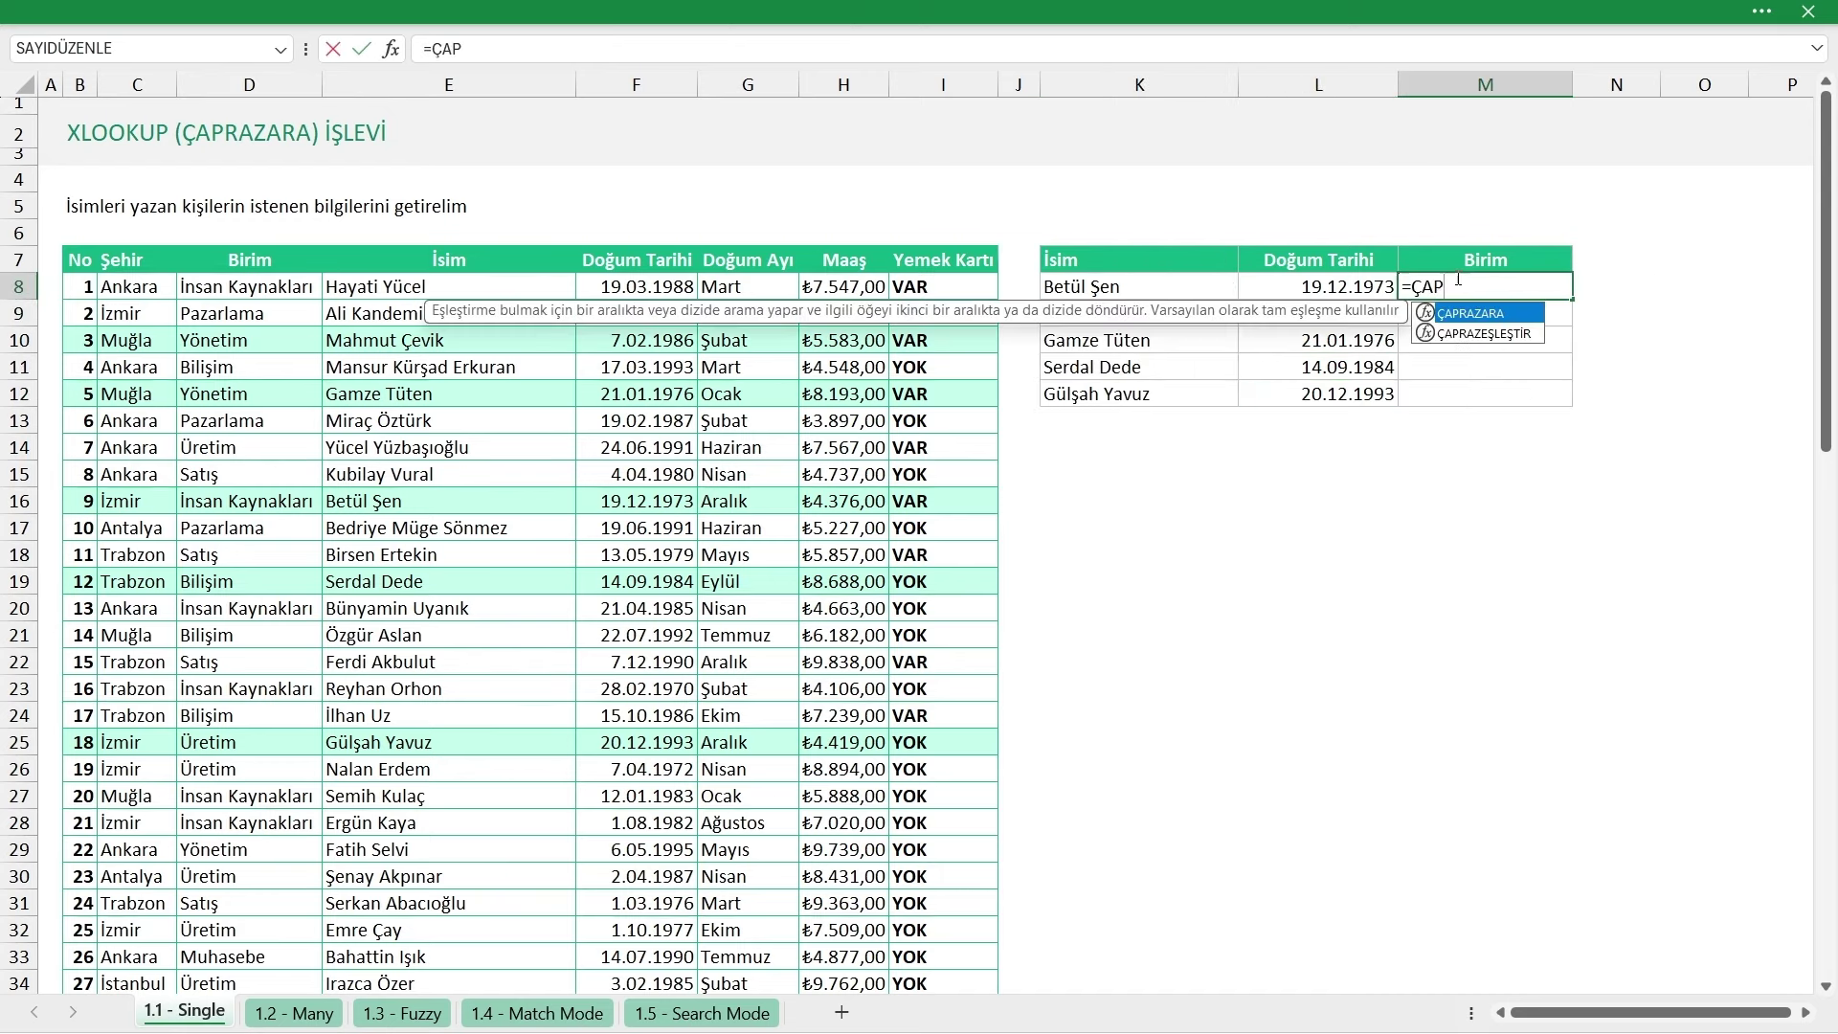
text(ARA)
key(Tab)
click(1458, 286)
text(=ÇA)
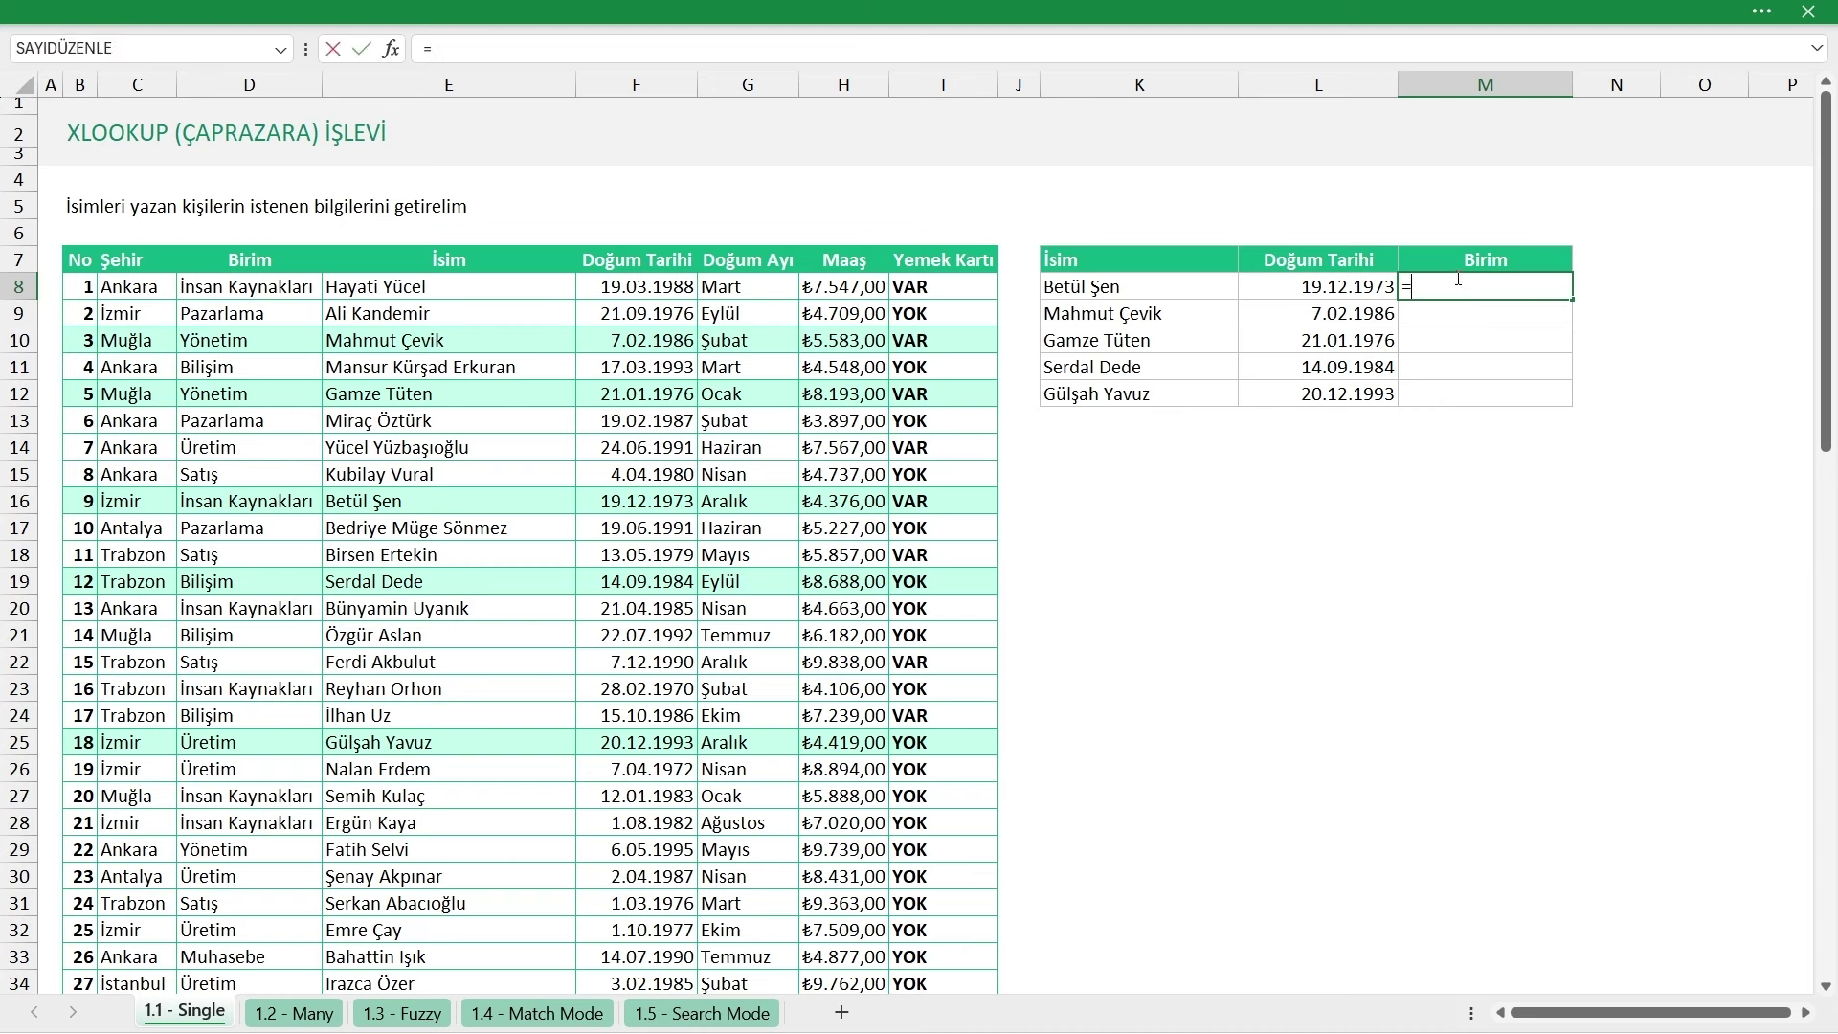
key(Tab)
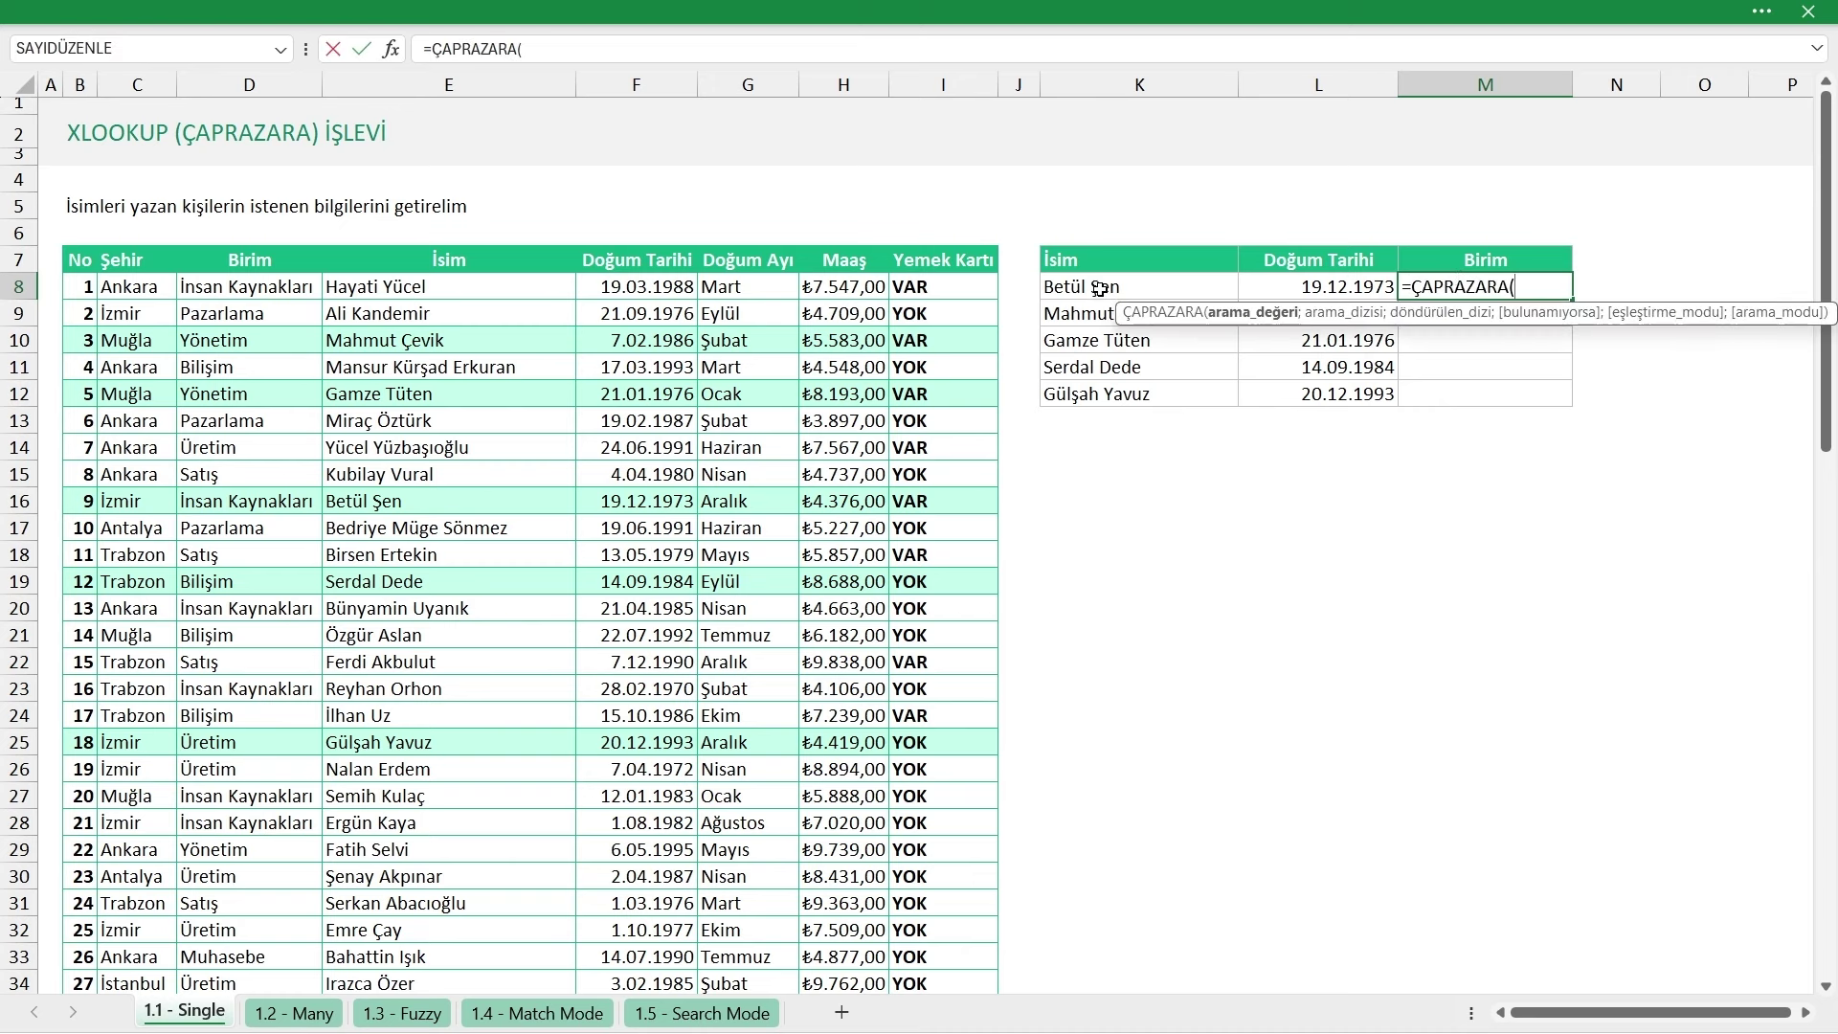
click(1098, 287)
text(;)
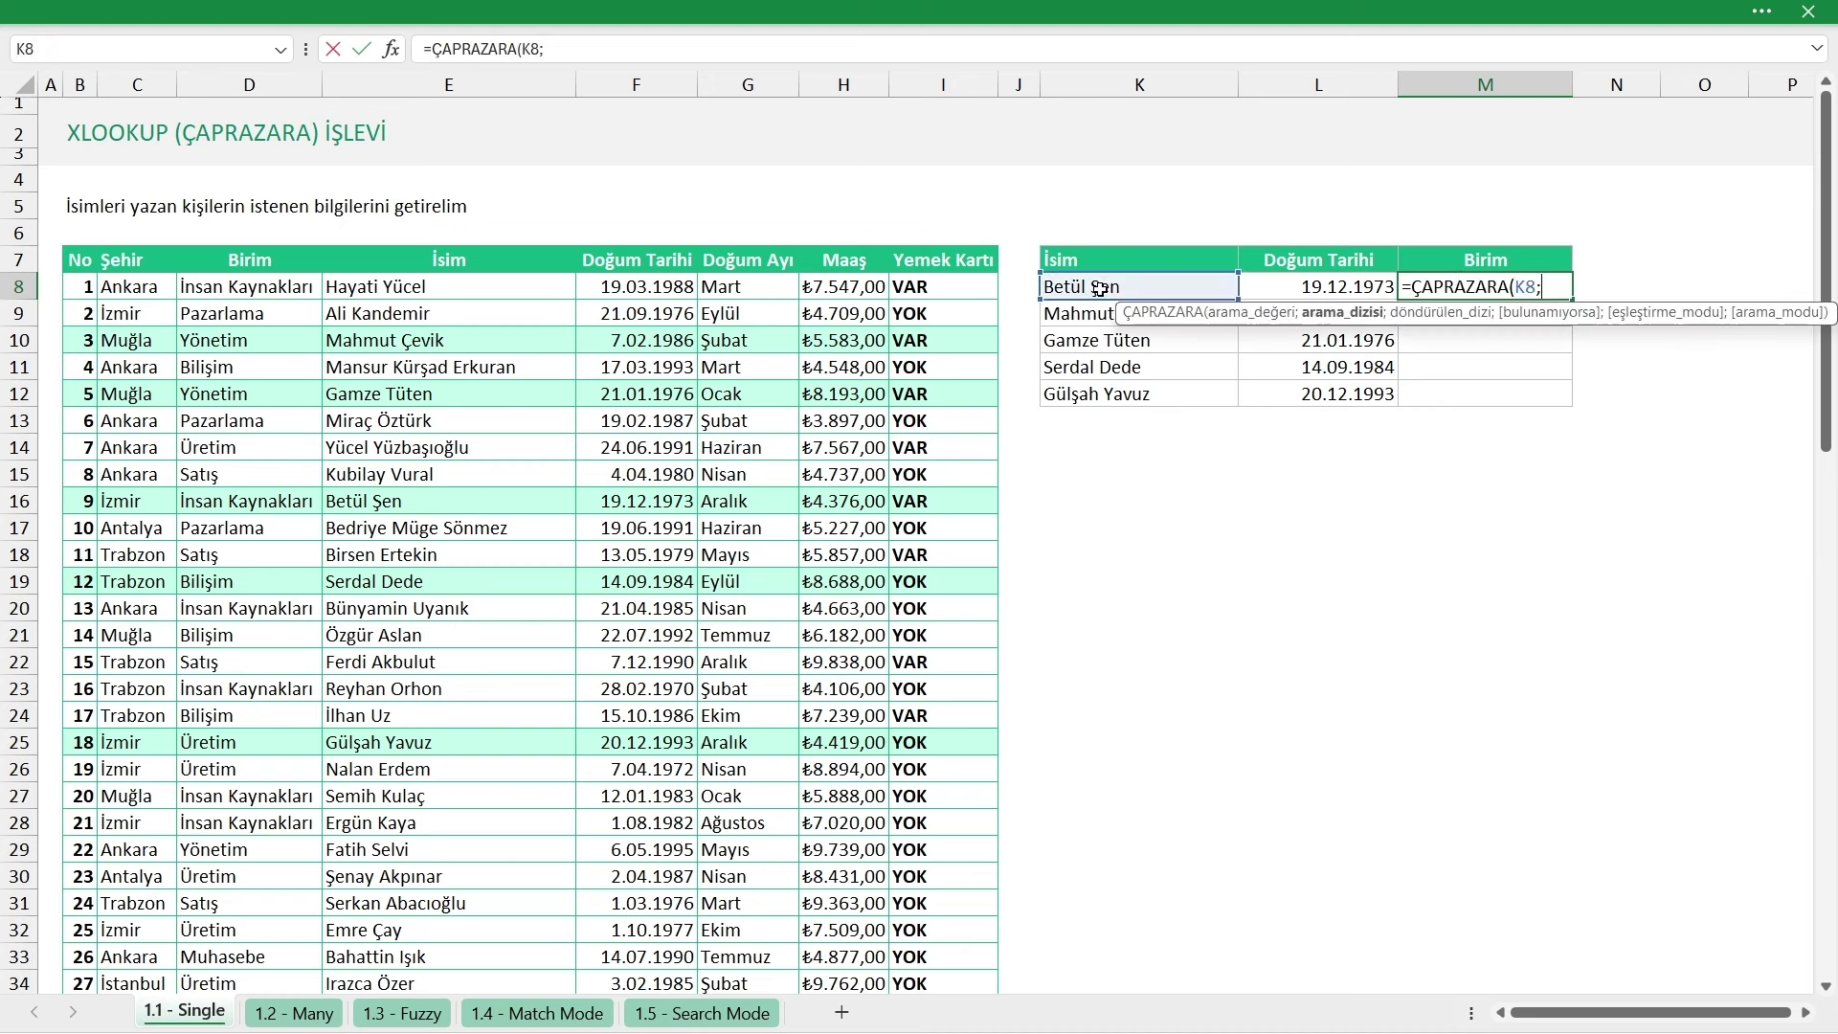
click(522, 249)
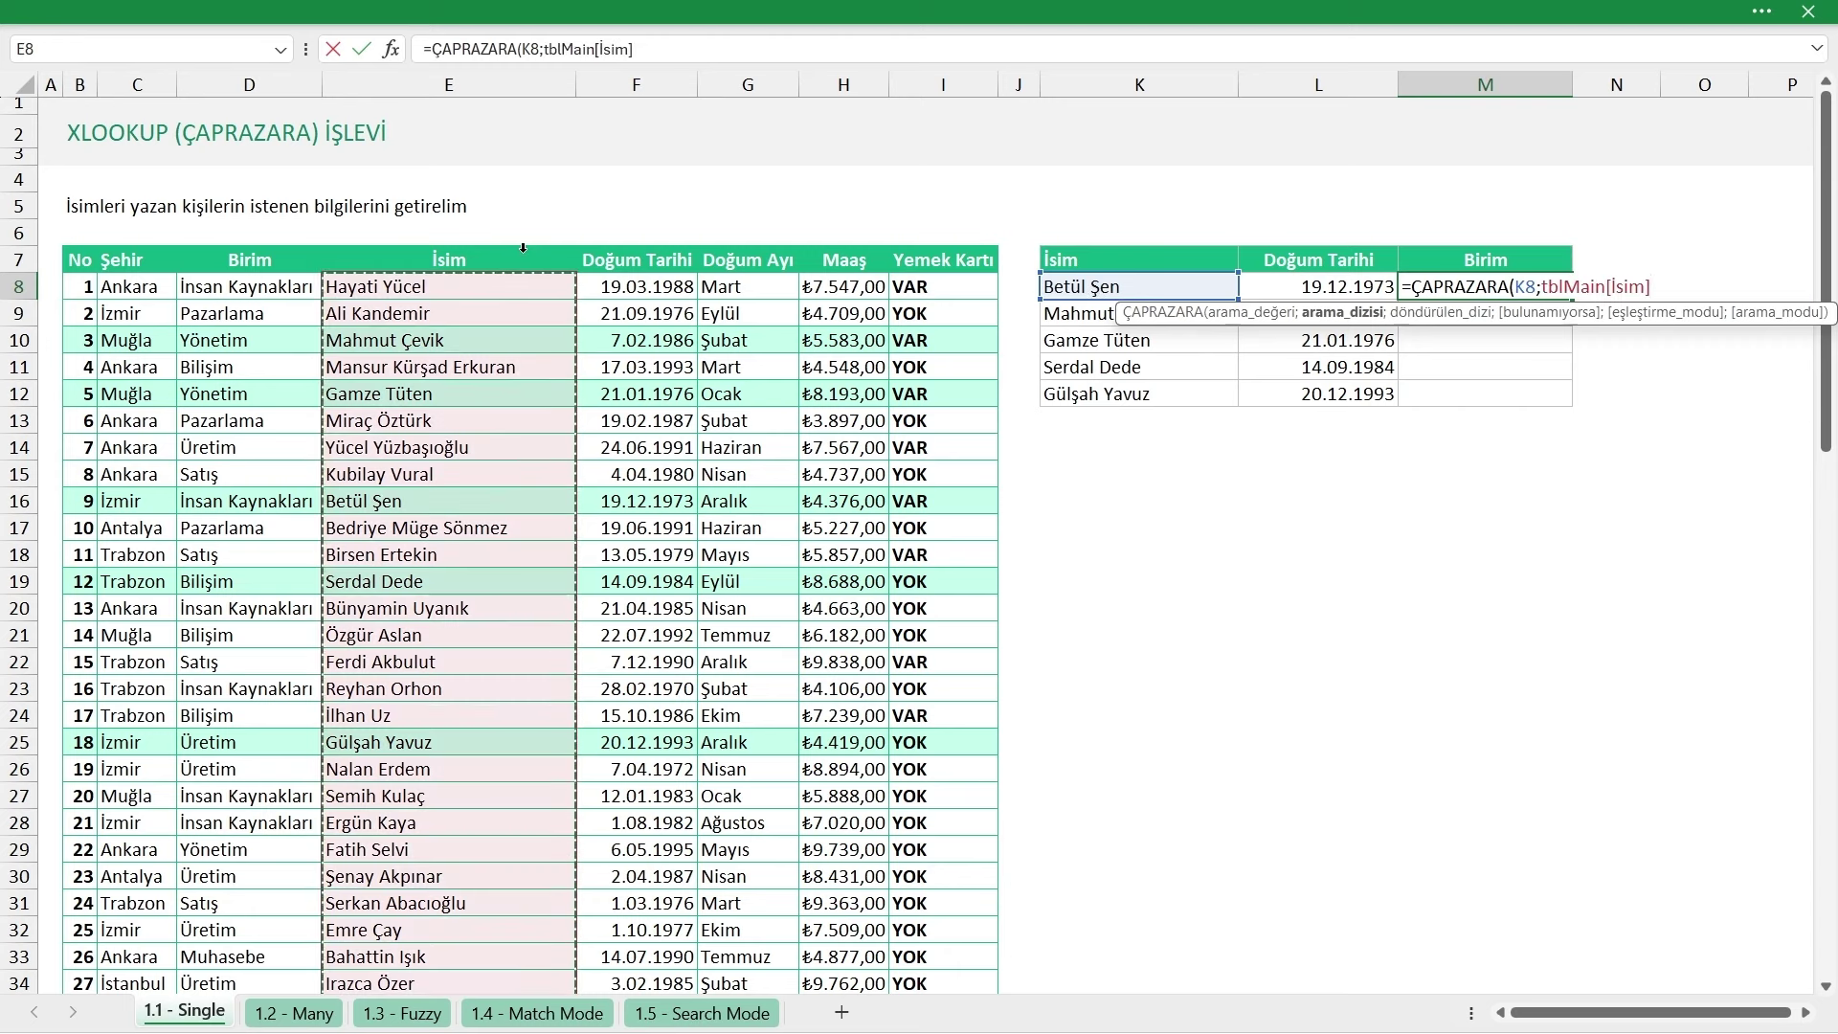
text(;)
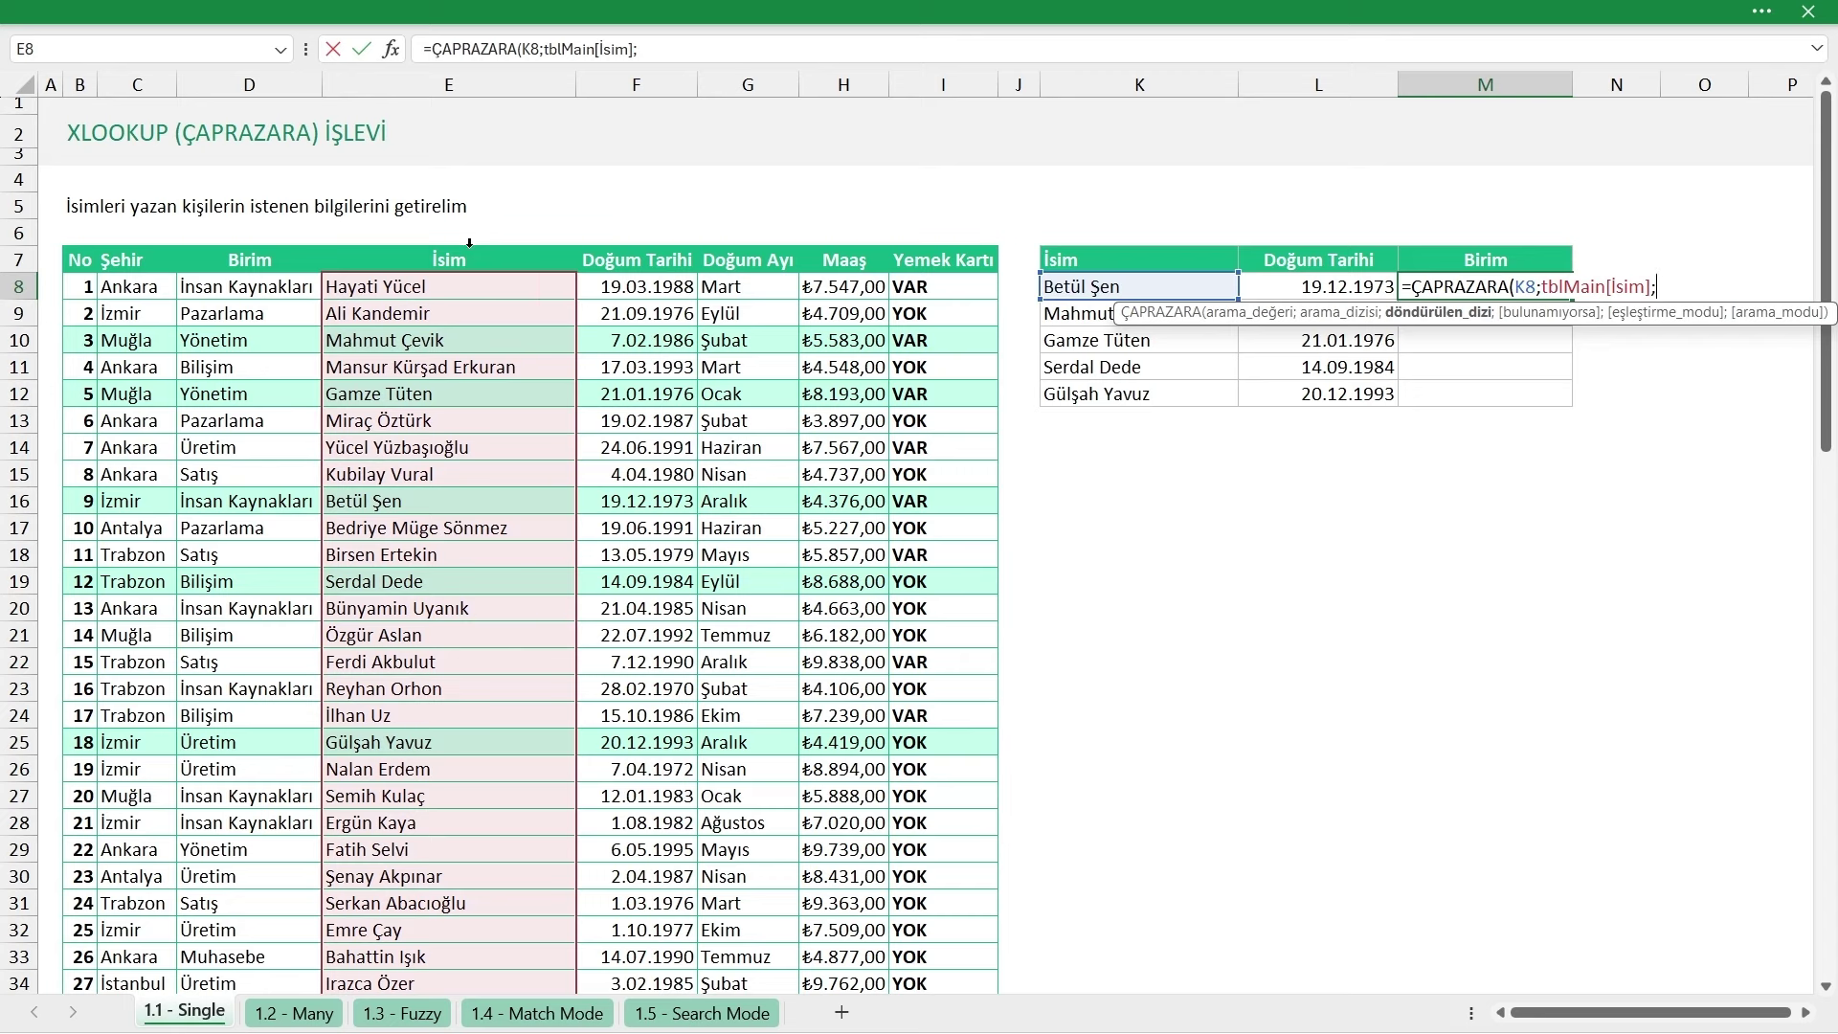
drag(472, 245, 943, 247)
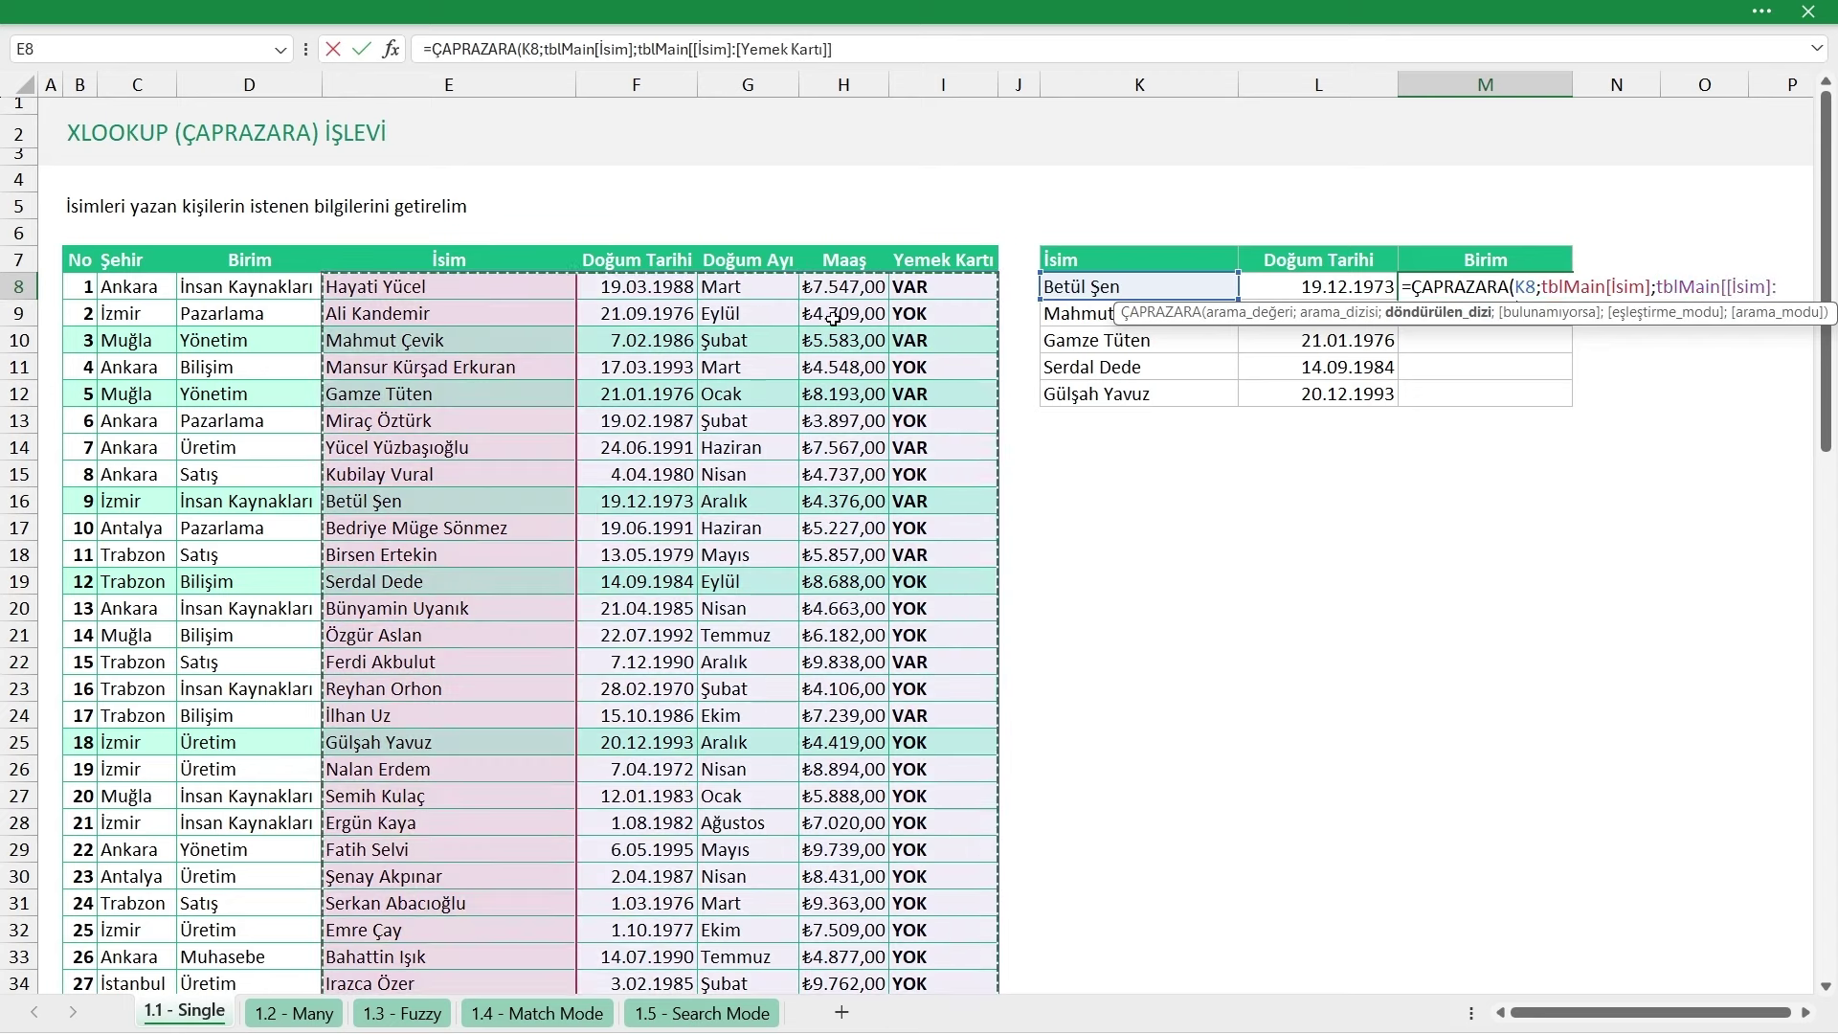
click(249, 247)
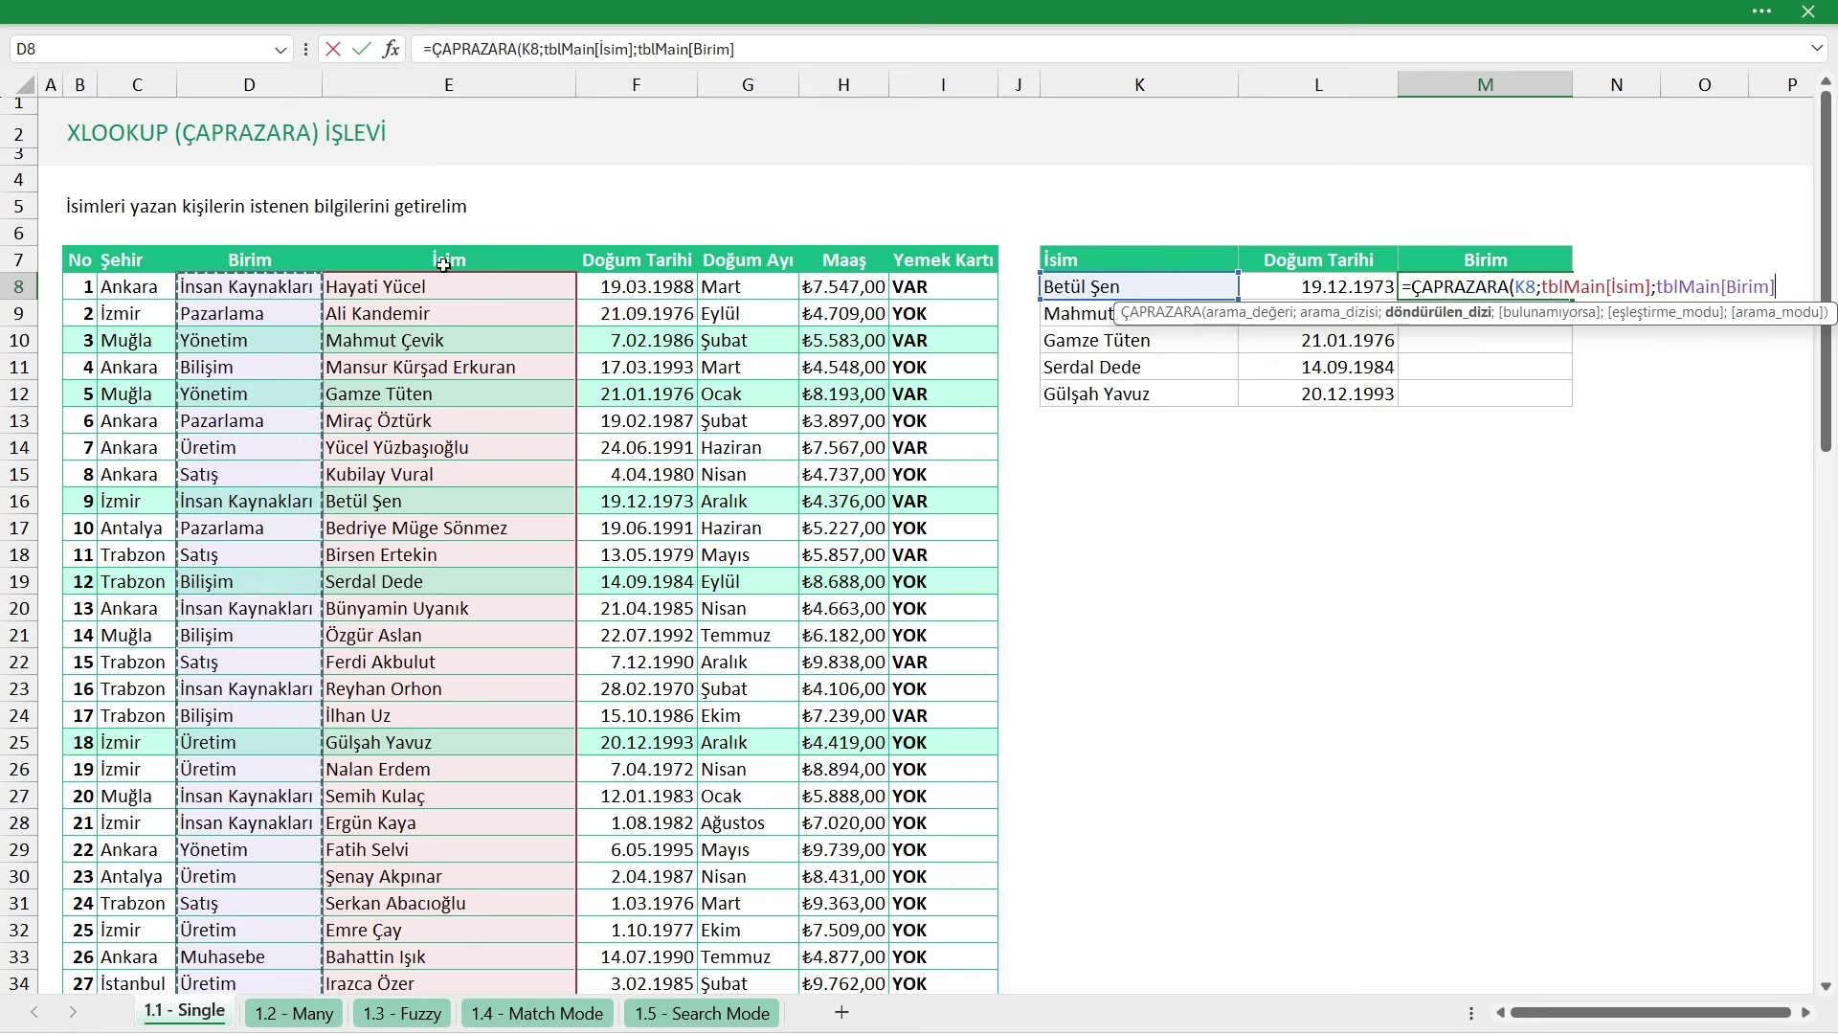
Close and commit the M8 department lookup, then copy it down to M12
drag(1522, 288, 1648, 288)
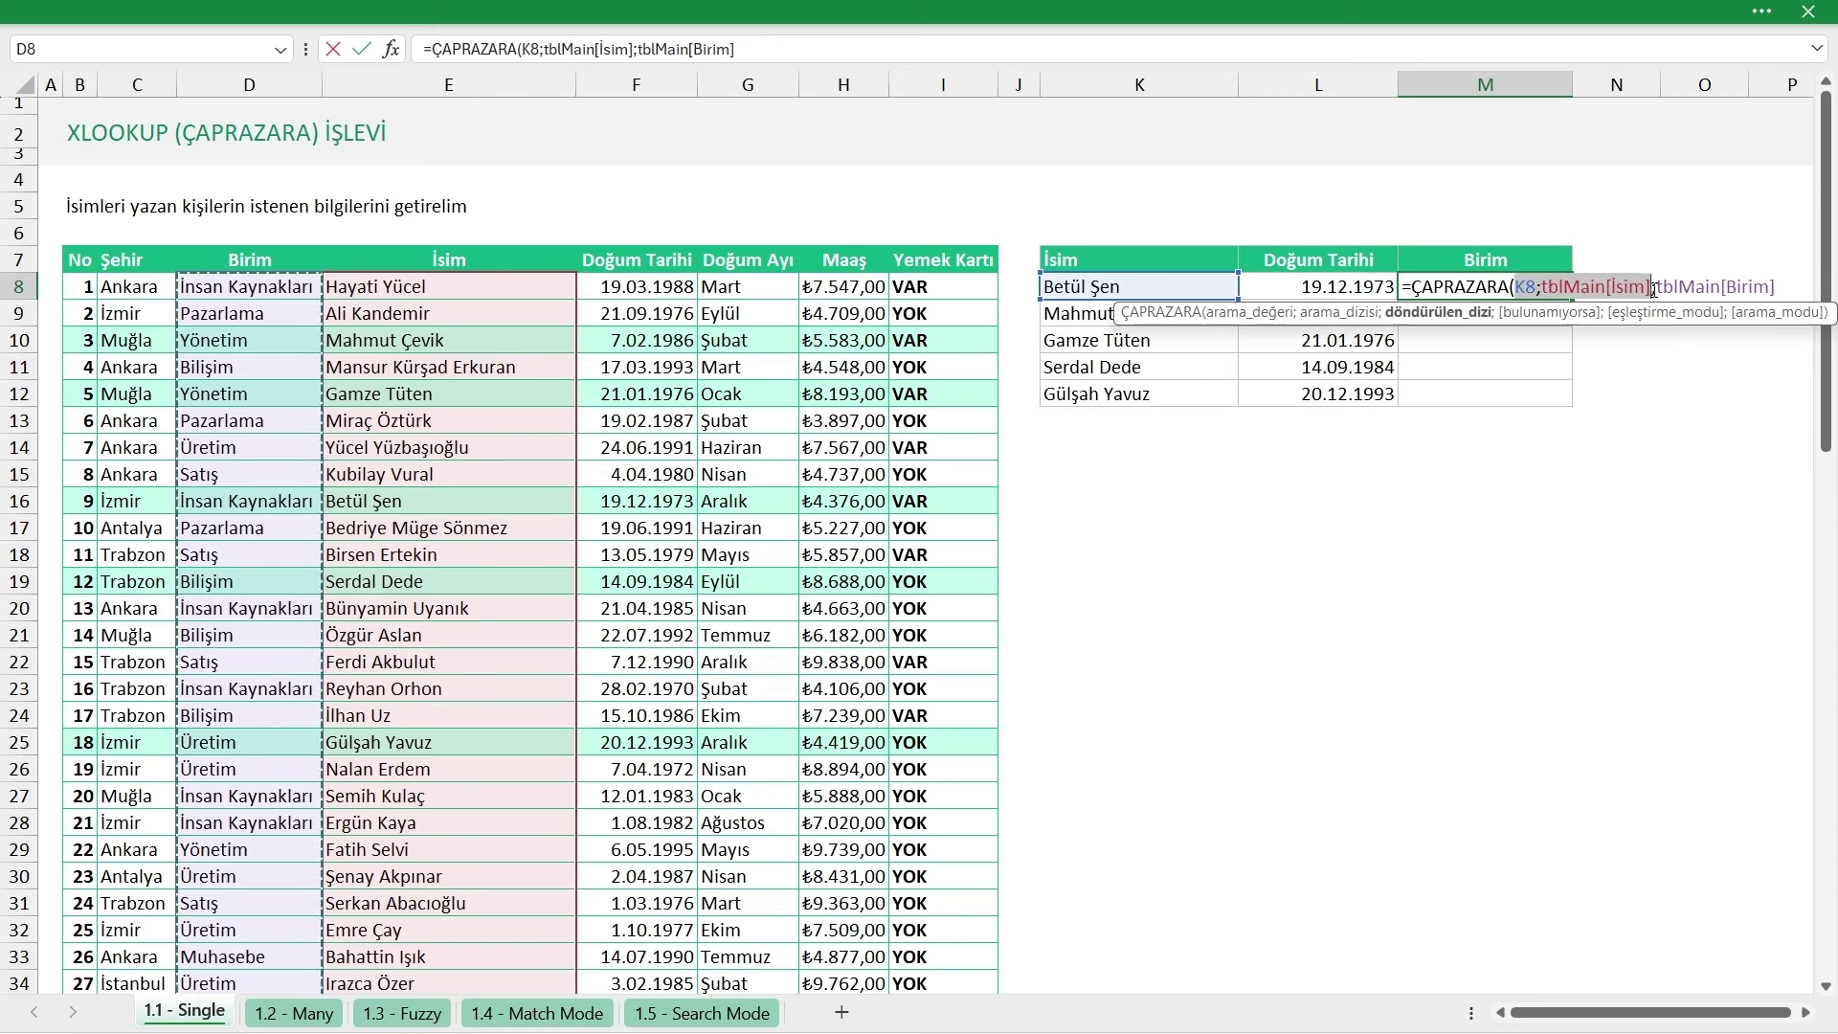
click(1535, 294)
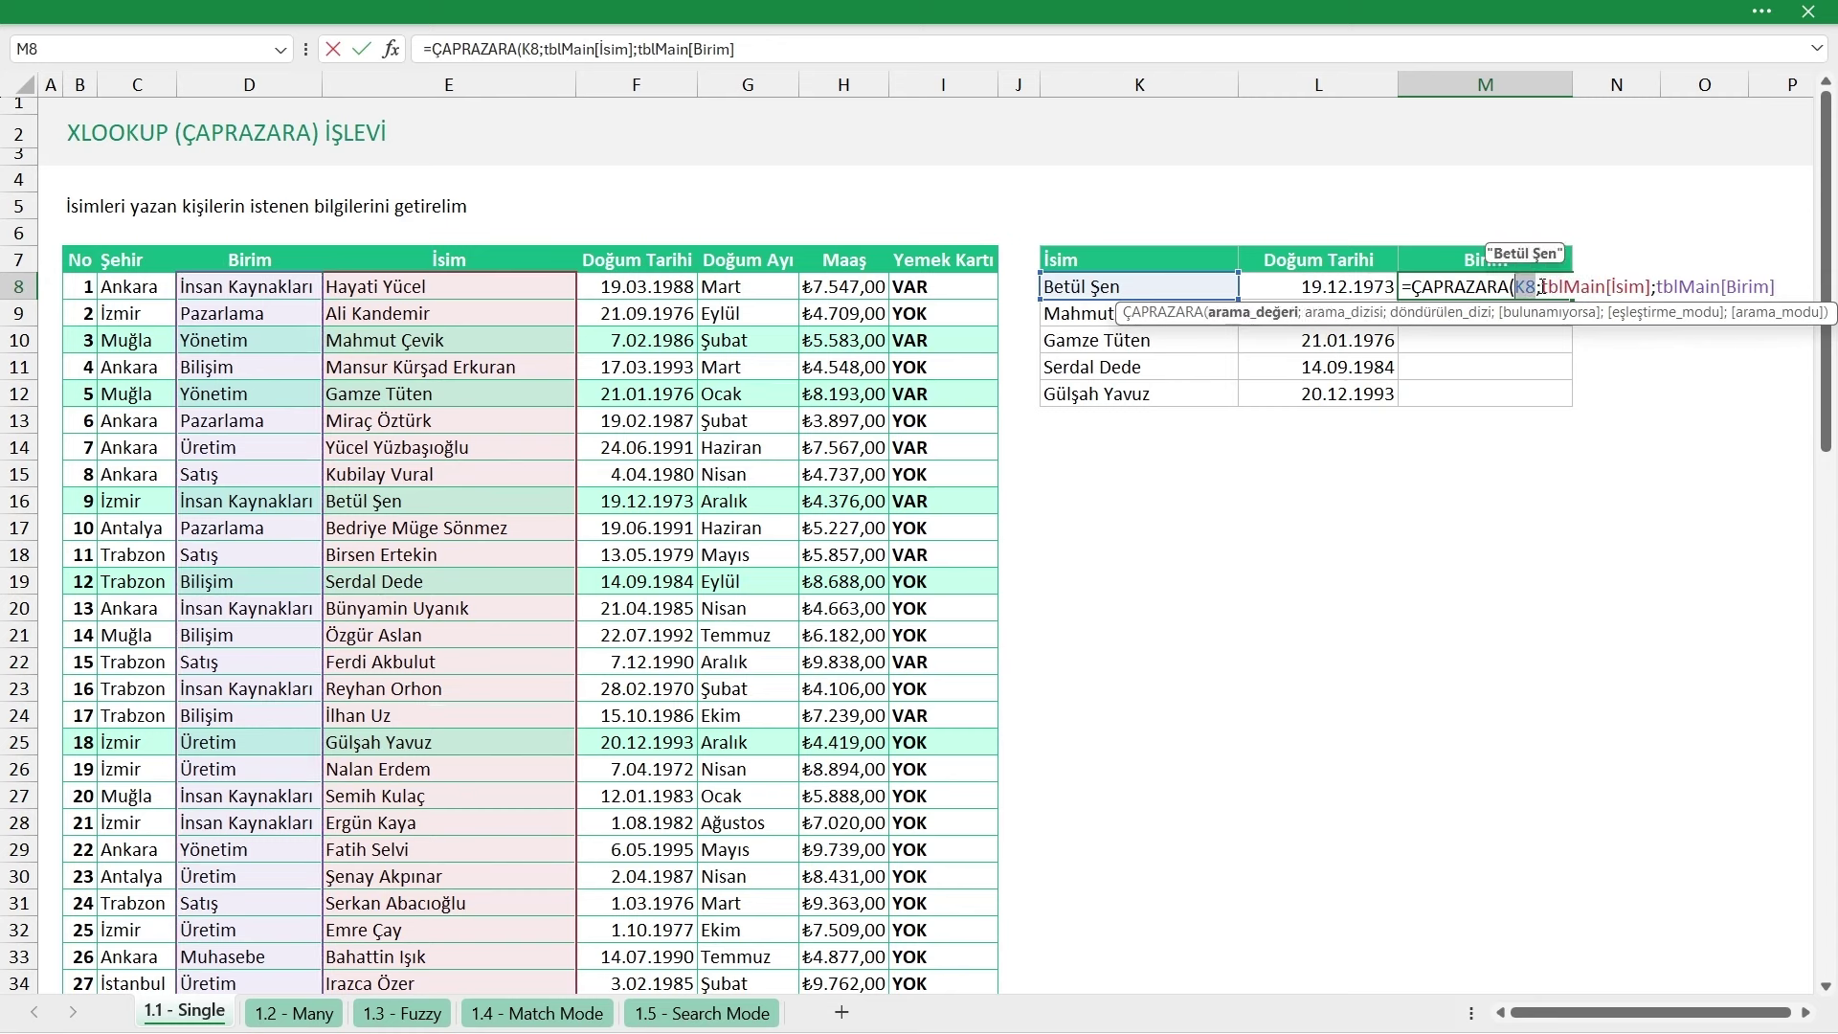
drag(1541, 287, 1649, 287)
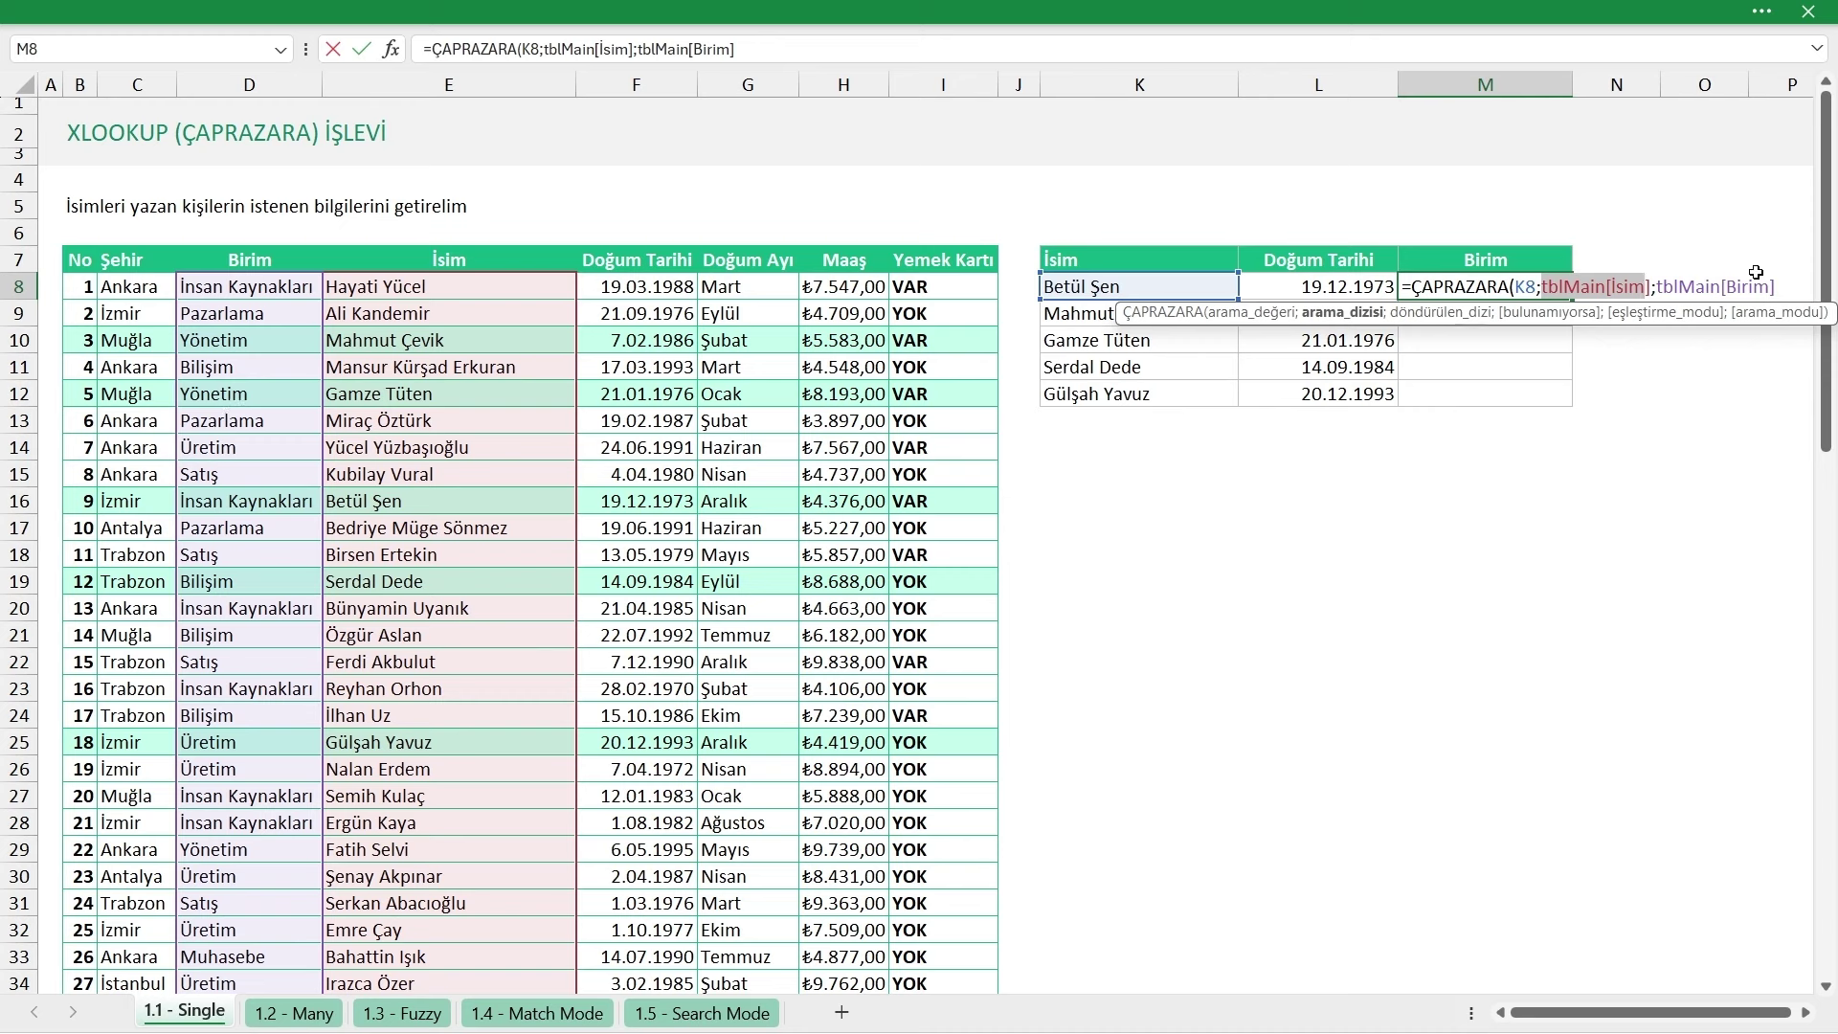
click(1782, 287)
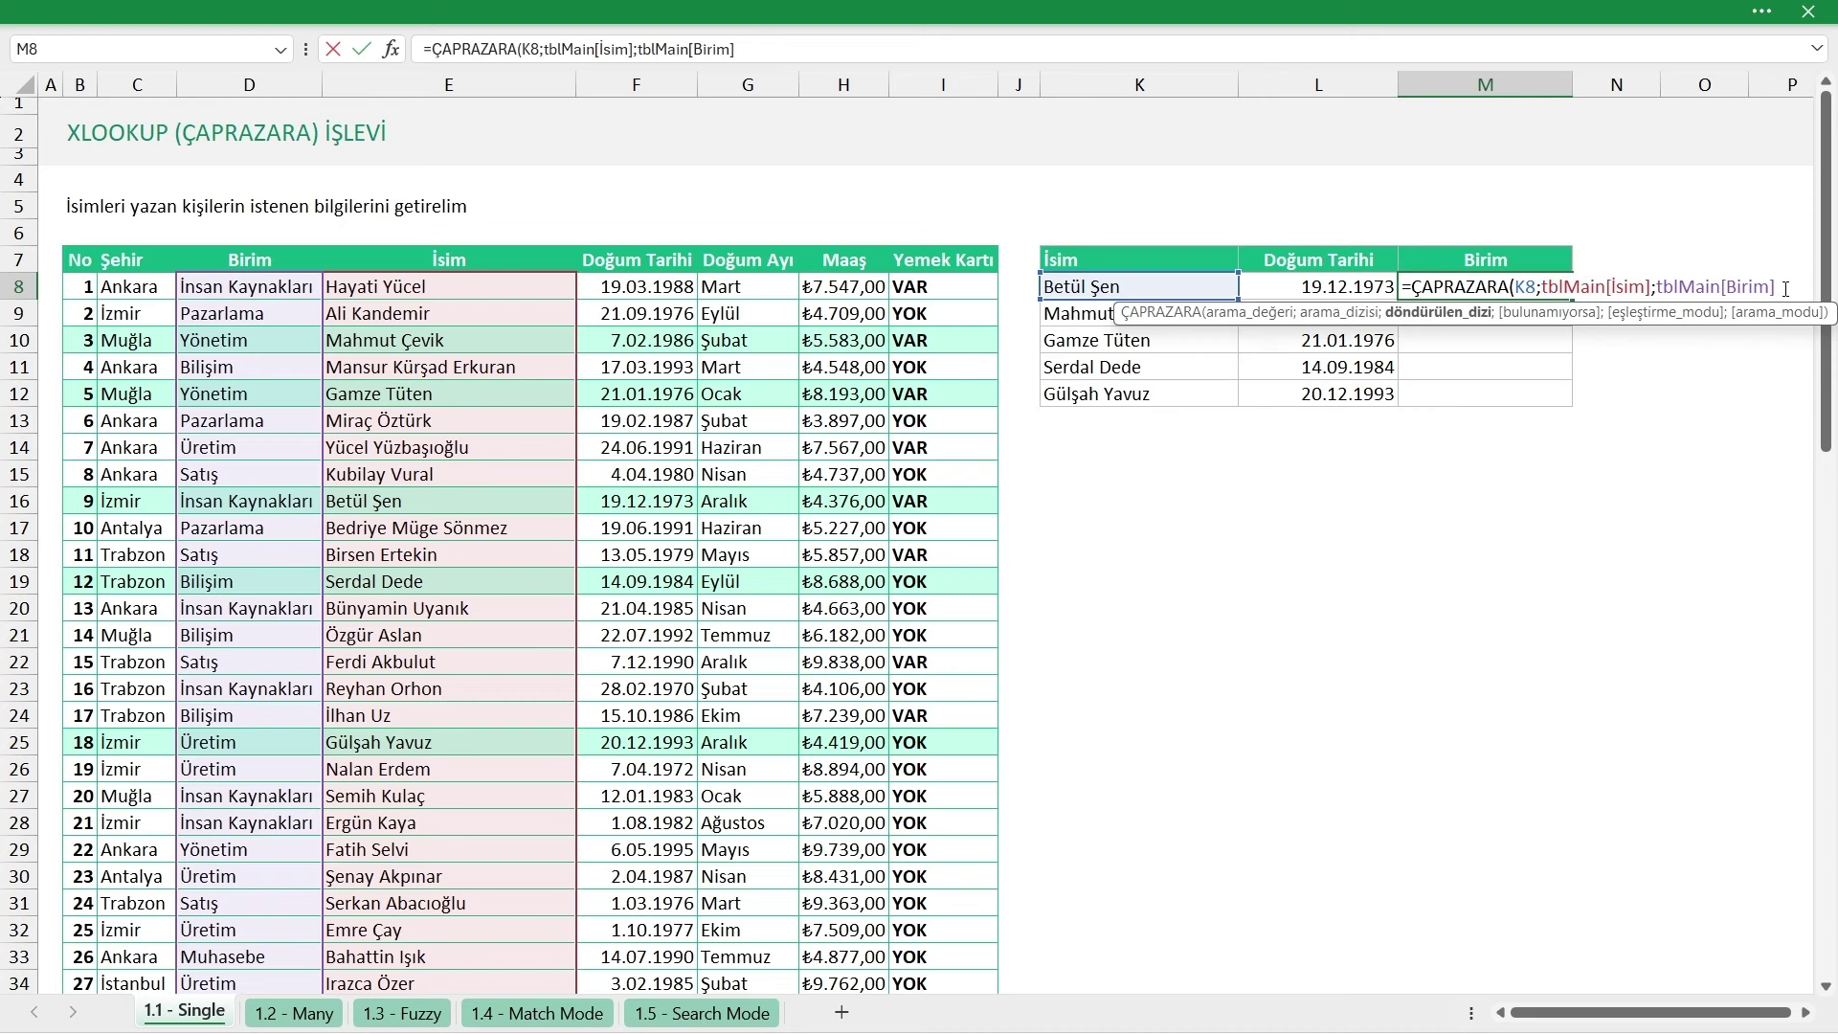
text())
key(Return)
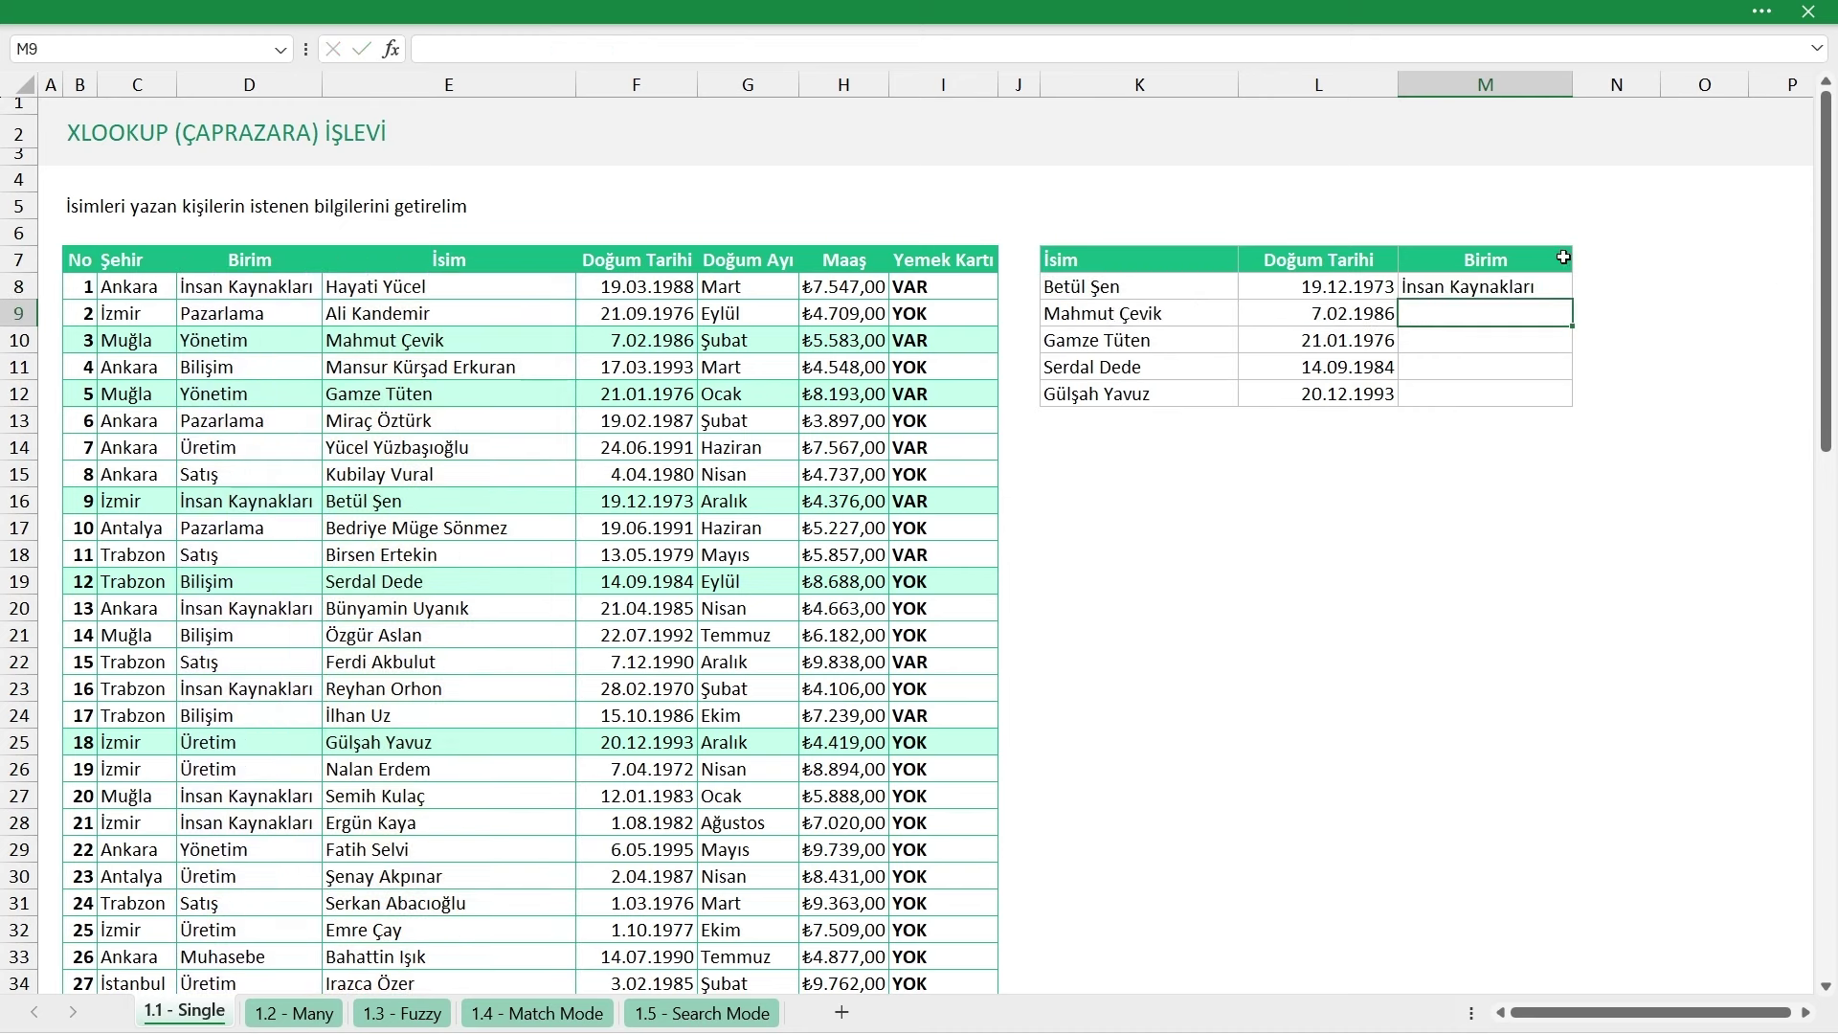
click(1508, 292)
drag(1571, 299, 1574, 403)
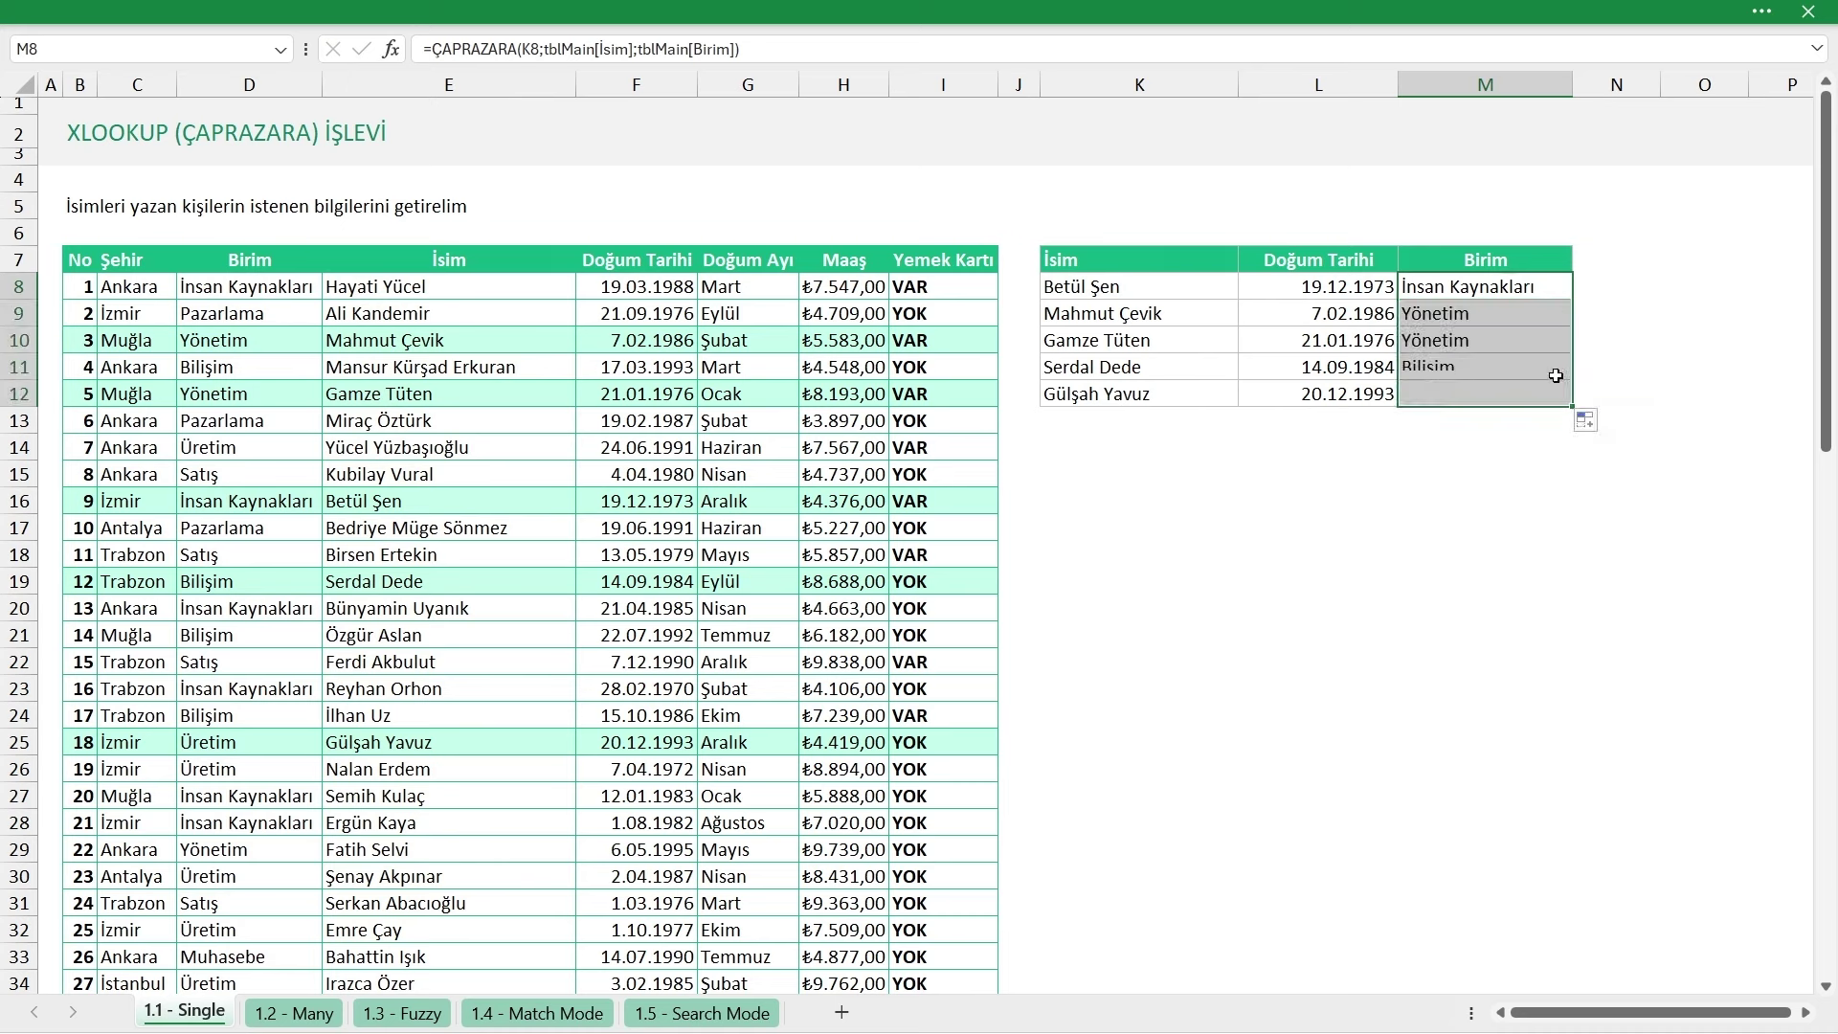
click(1485, 340)
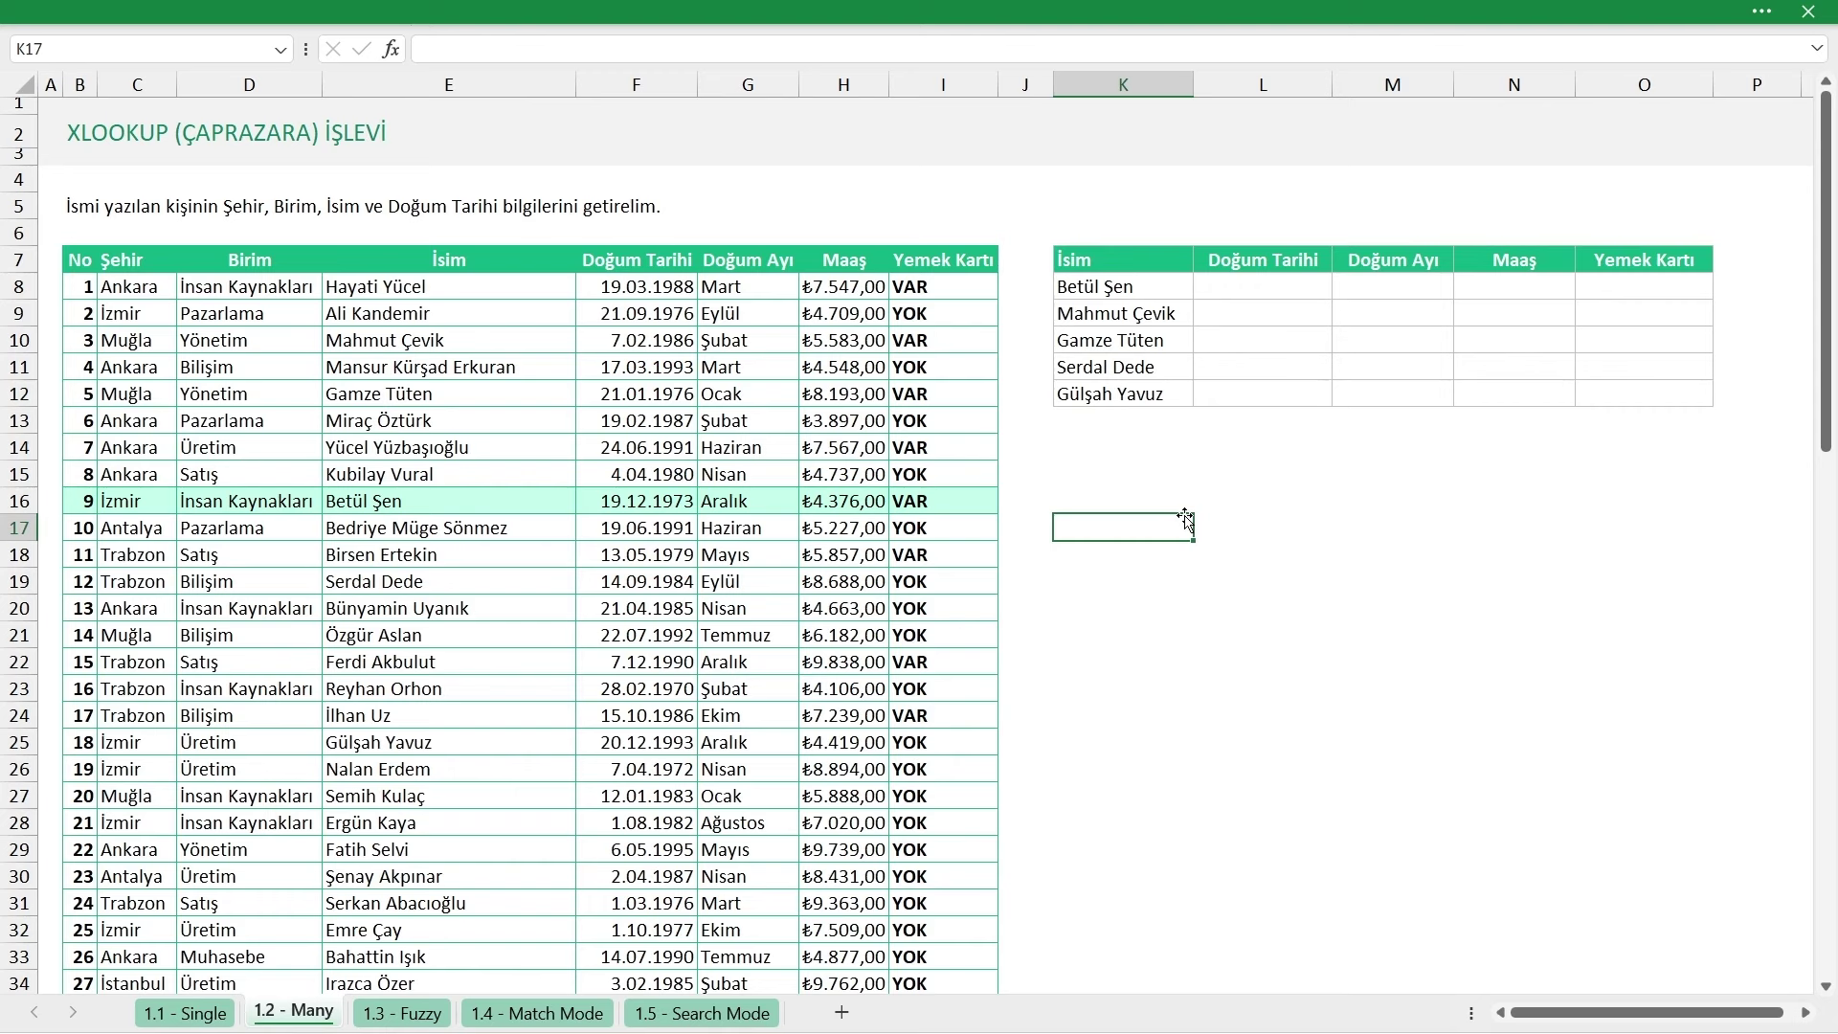
On the 1.2 - Many sheet, narrow column J and start =ÇAPRAZARA( in L8
drag(1054, 86, 1042, 86)
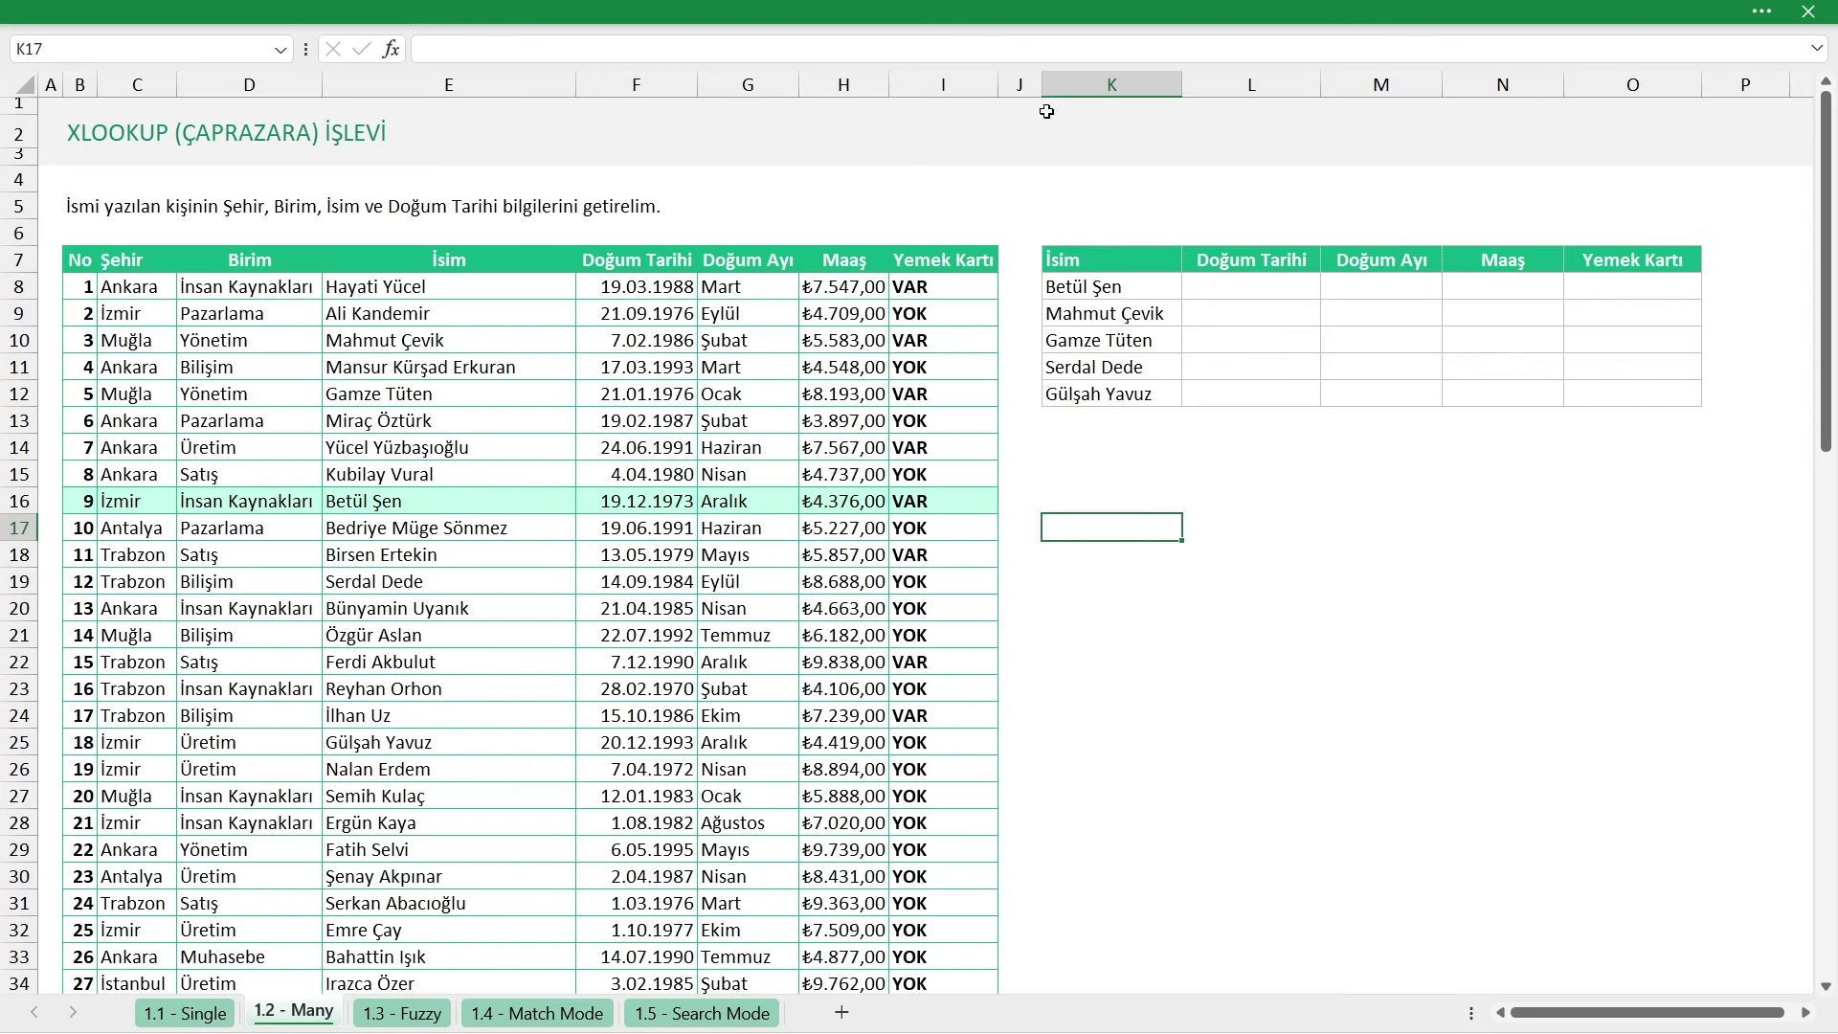
click(1232, 289)
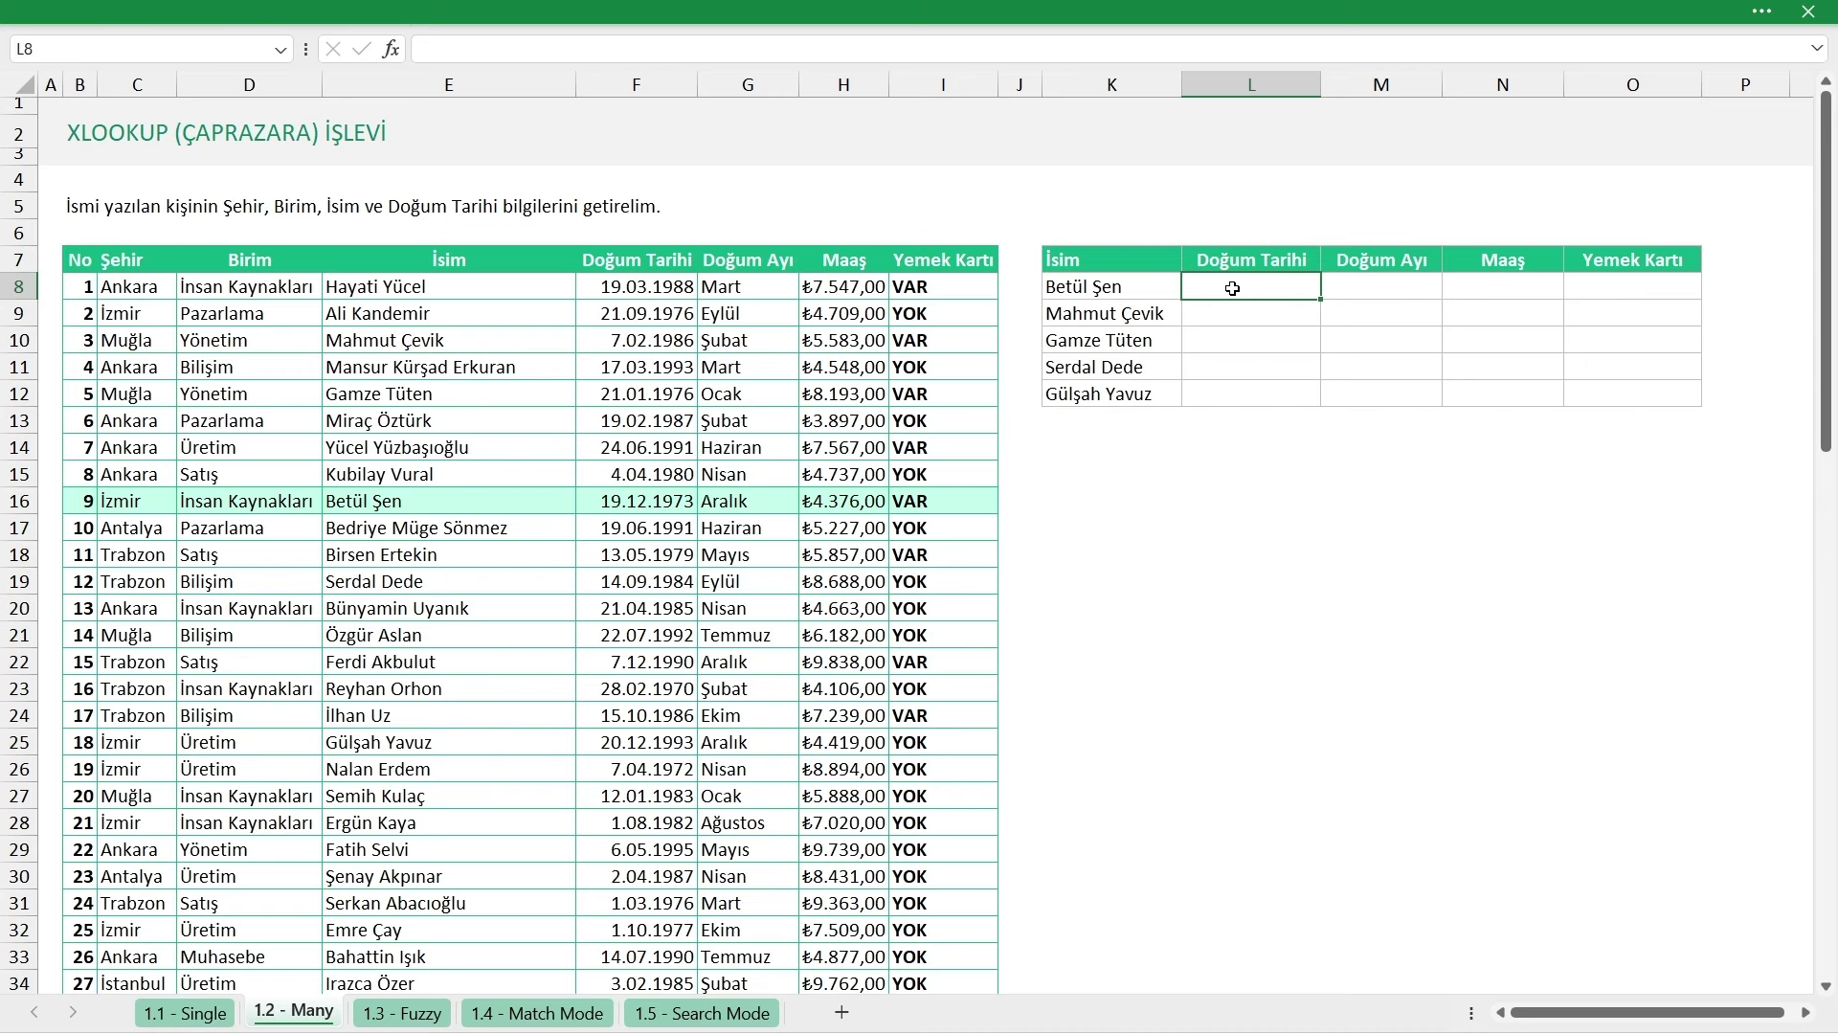
drag(1139, 294, 1111, 393)
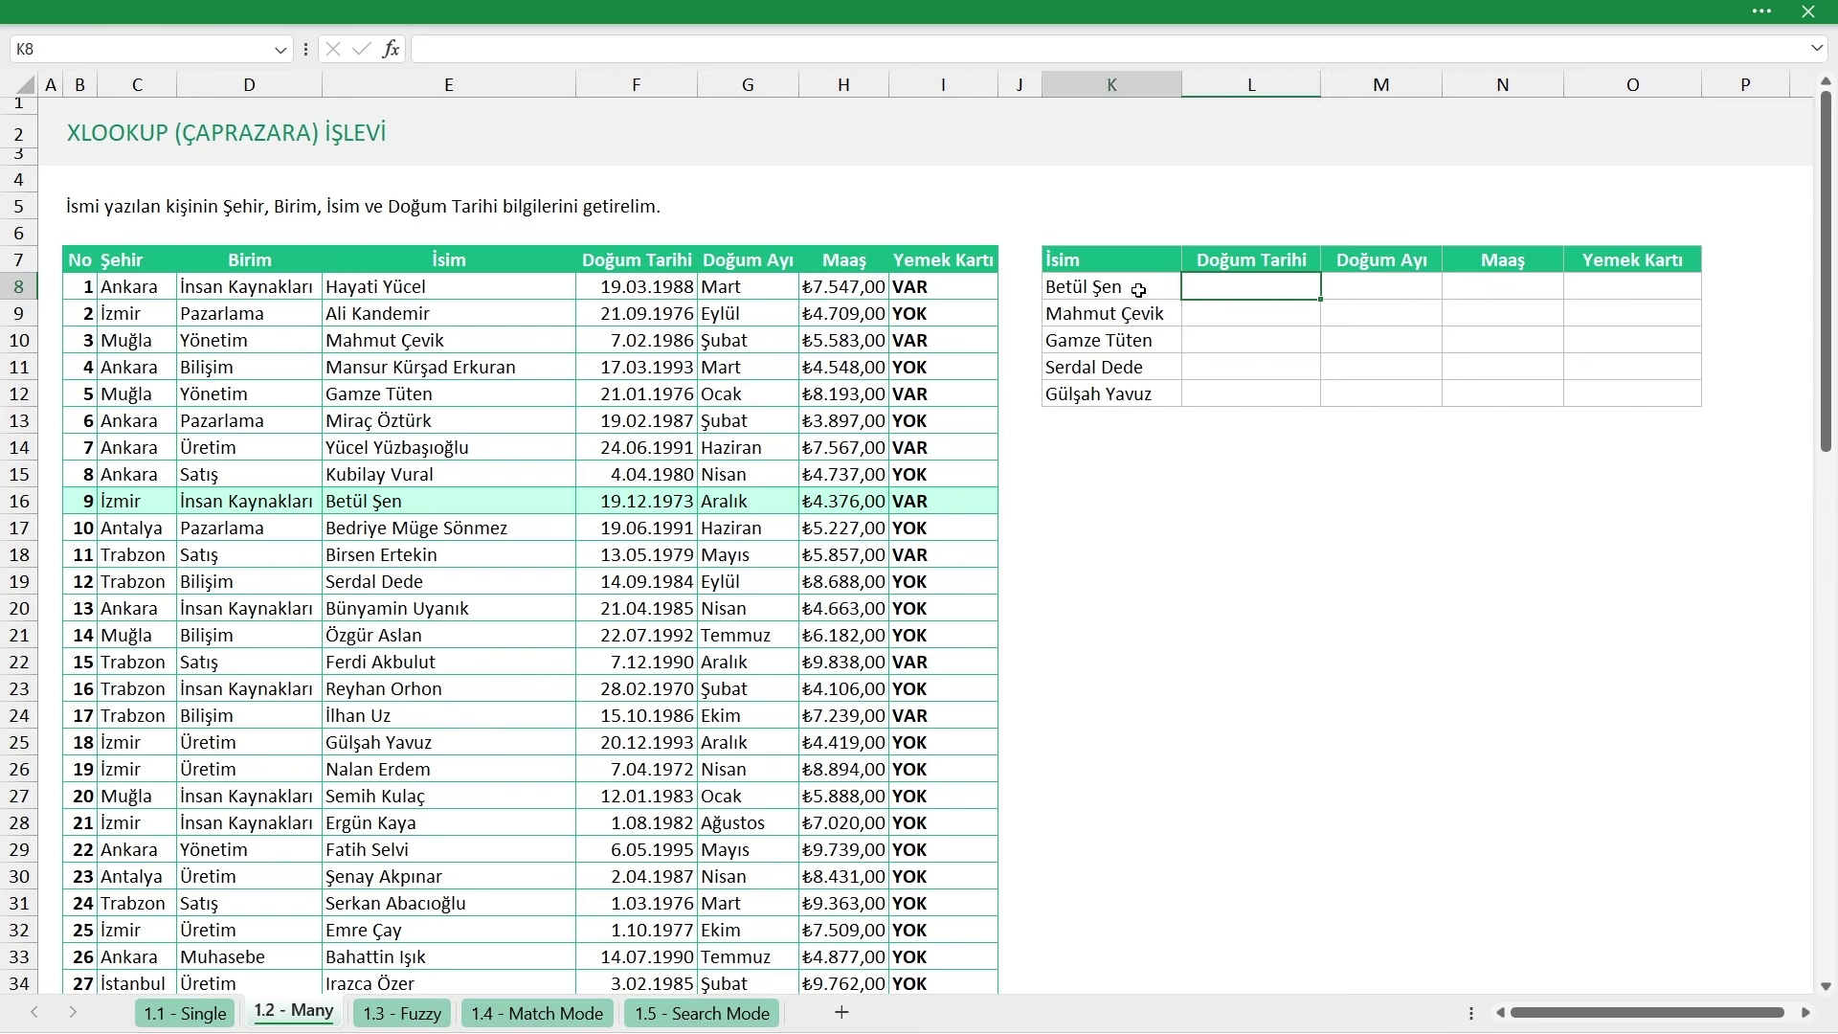
drag(1259, 294, 1254, 393)
drag(1378, 287, 1378, 345)
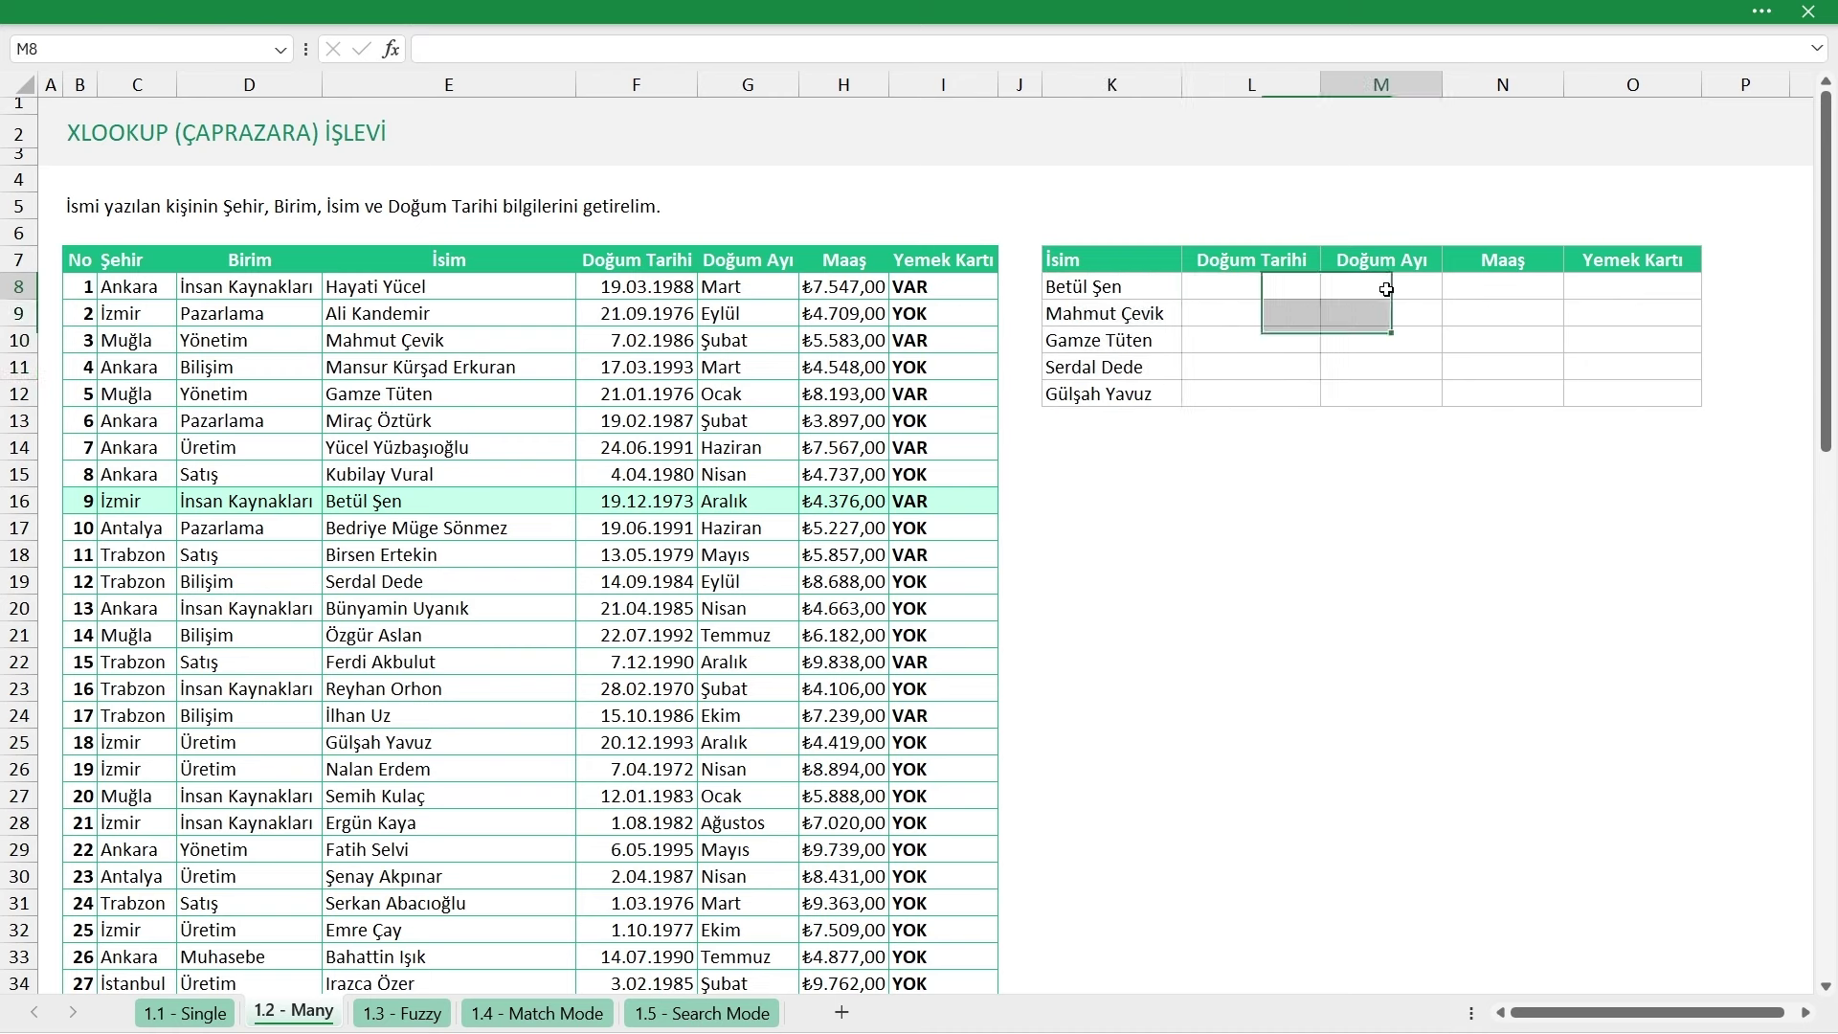
drag(1503, 287, 1502, 314)
drag(1621, 290, 1622, 316)
click(1217, 279)
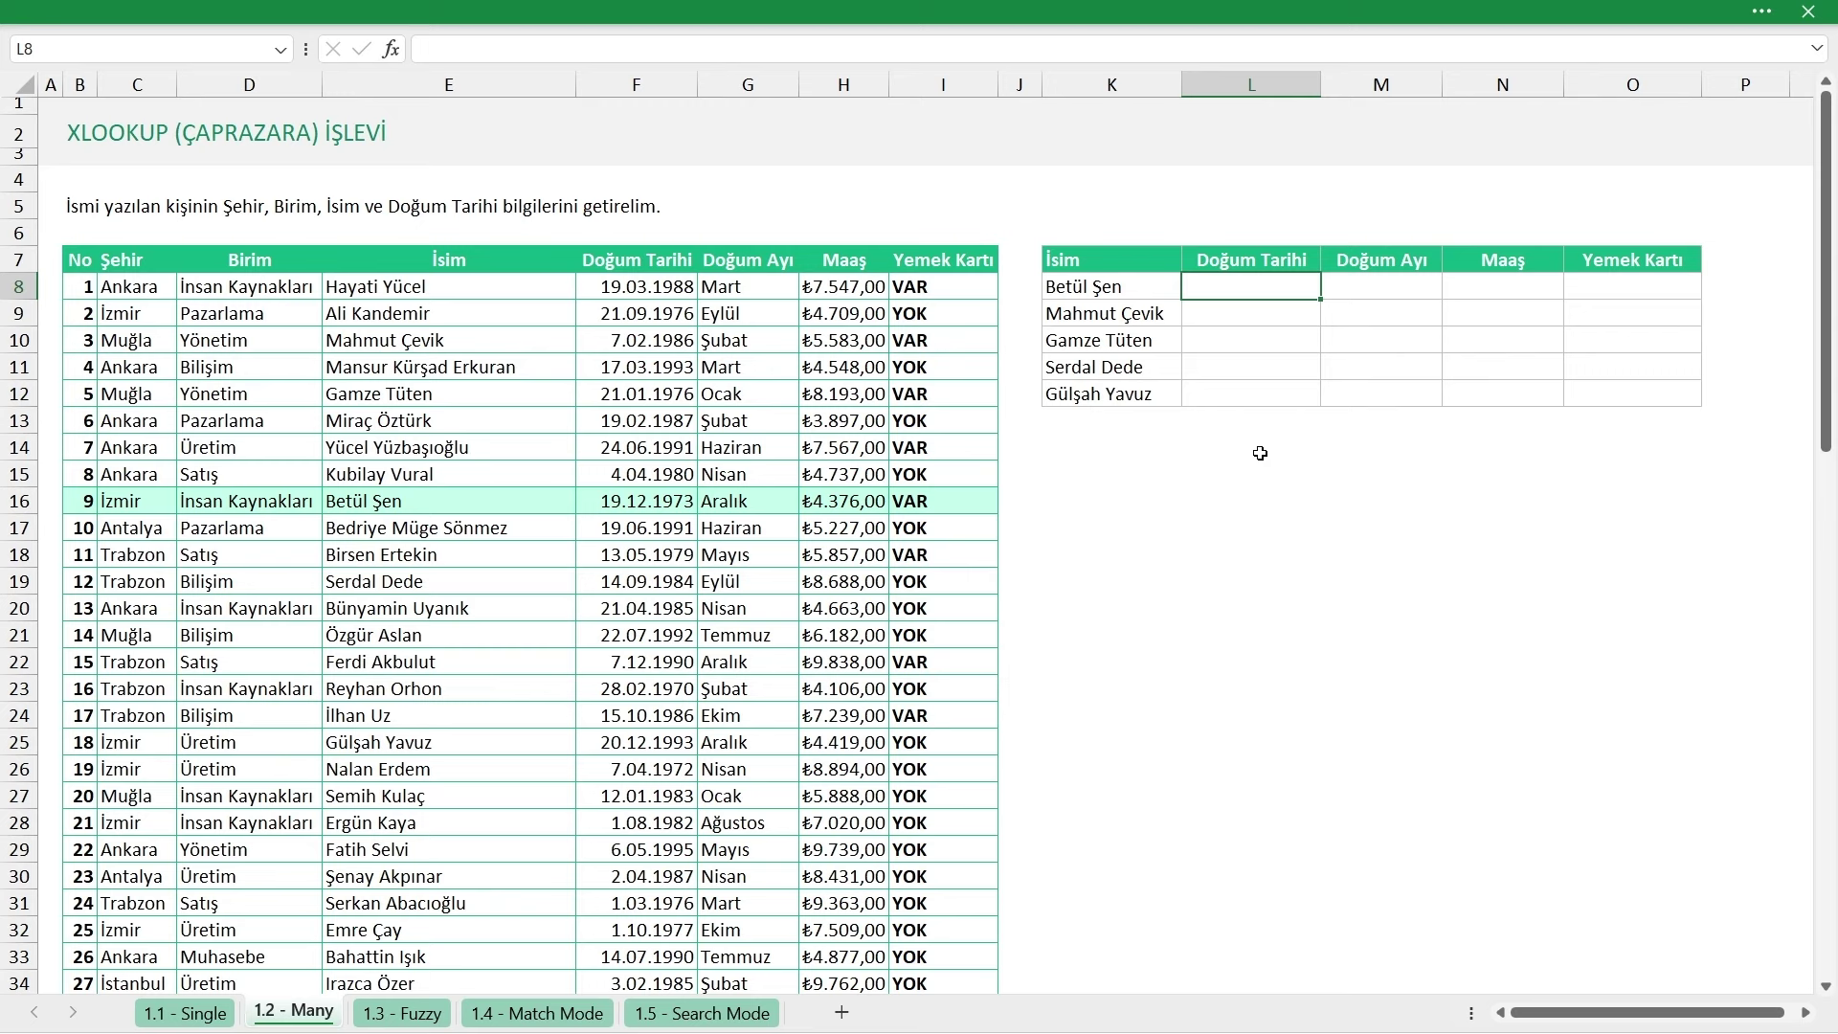
text(=)
text(ÇAP)
key(Tab)
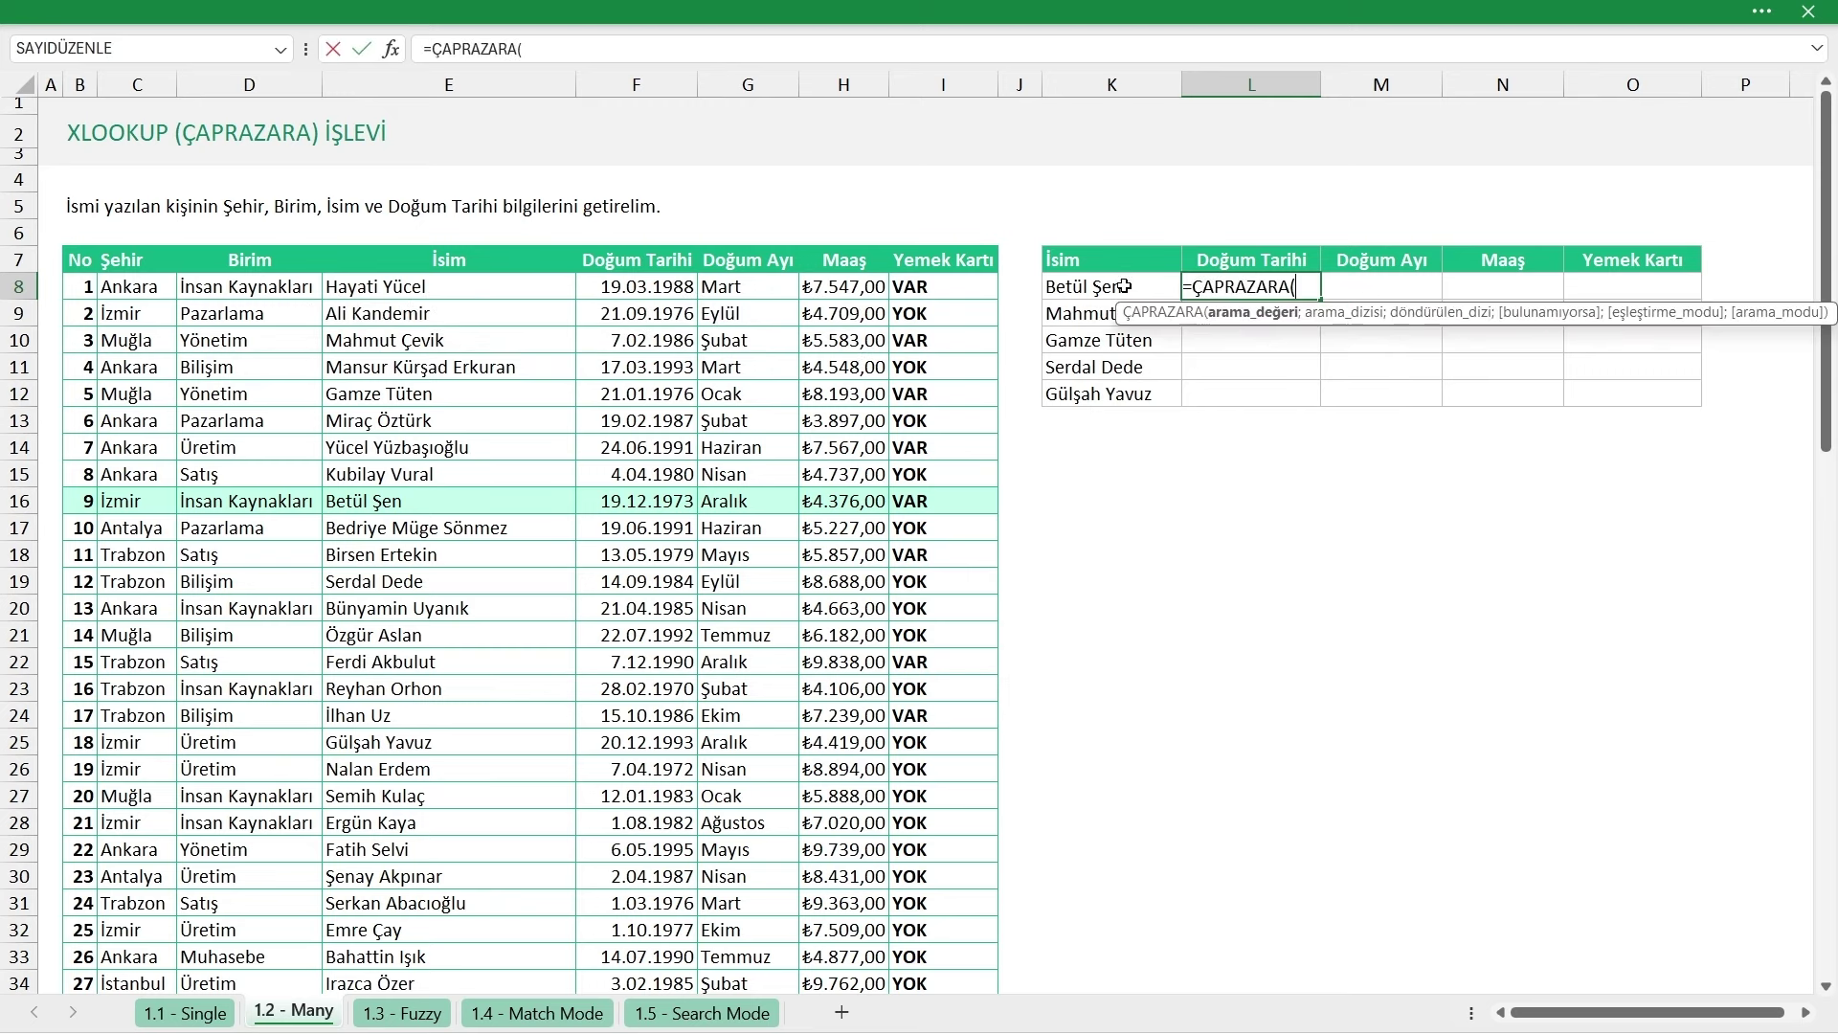
Enter =ÇAPRAZARA(K8;Tablo34610[İsim];Tablo34610[[Doğum Tarihi]:[Yemek Kartı]]) in L8 and fill down to L12
click(1124, 287)
text(;)
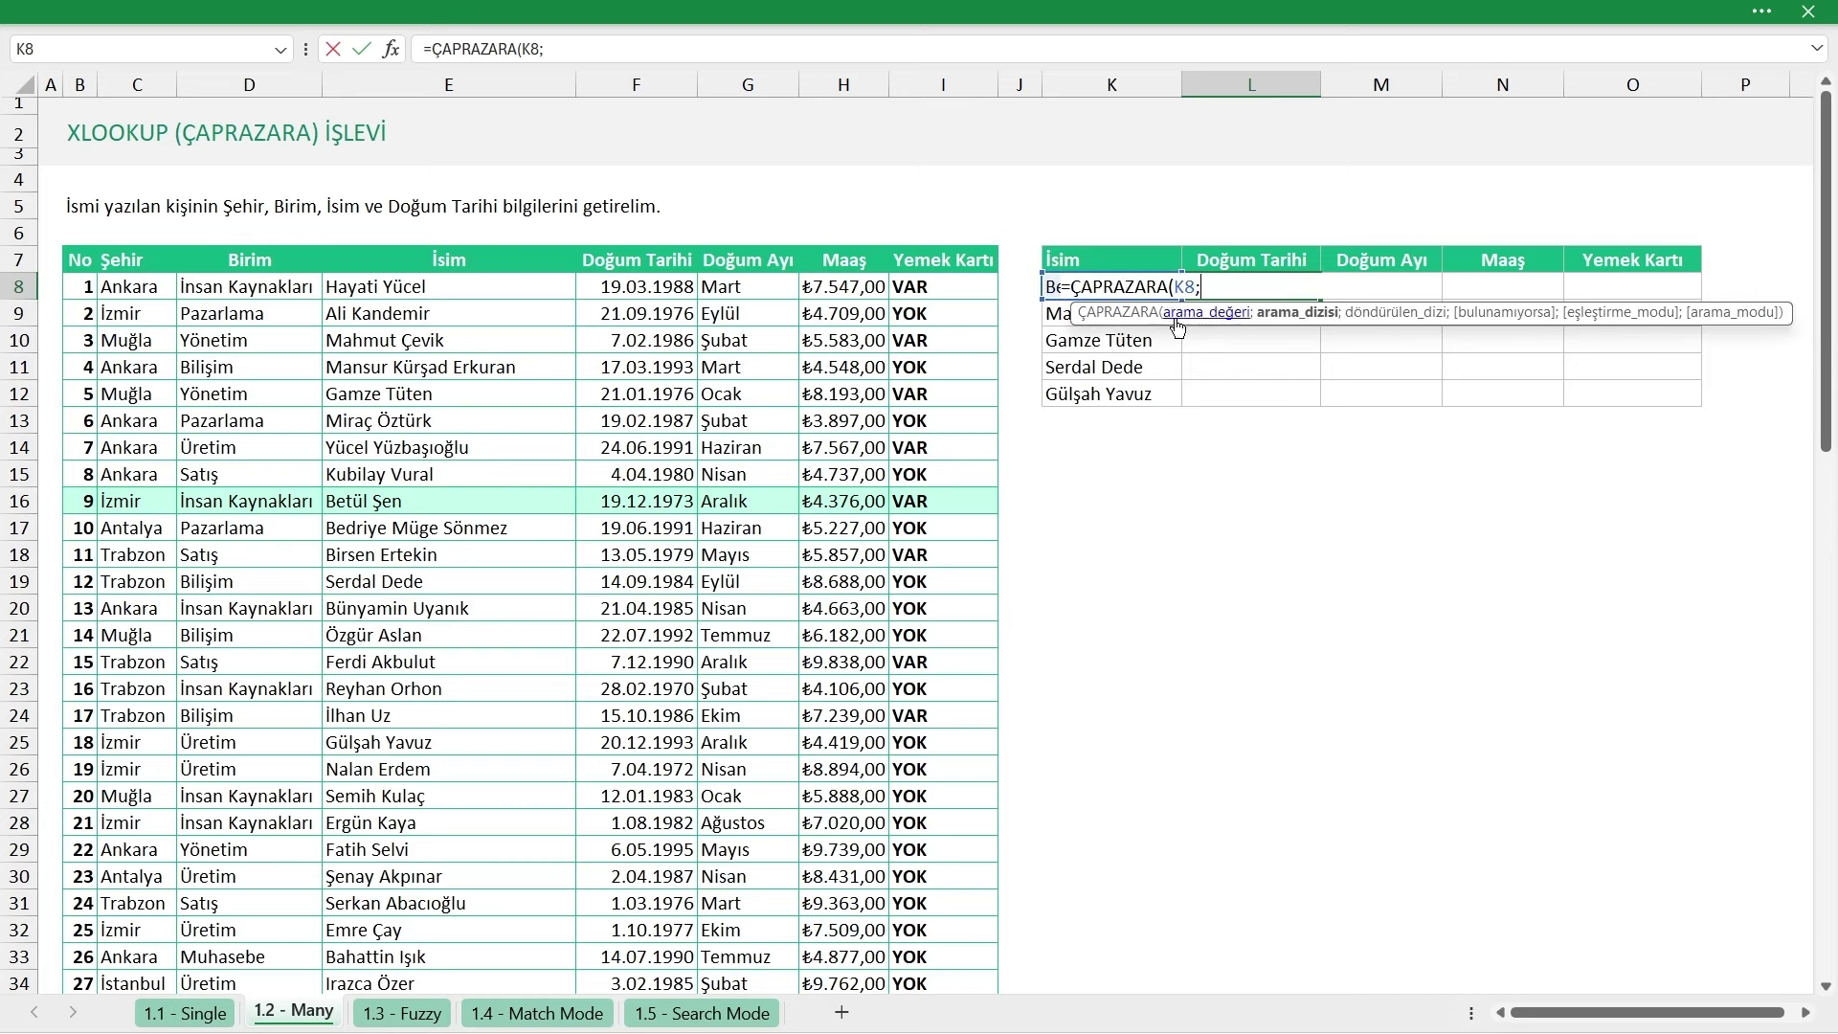
click(515, 246)
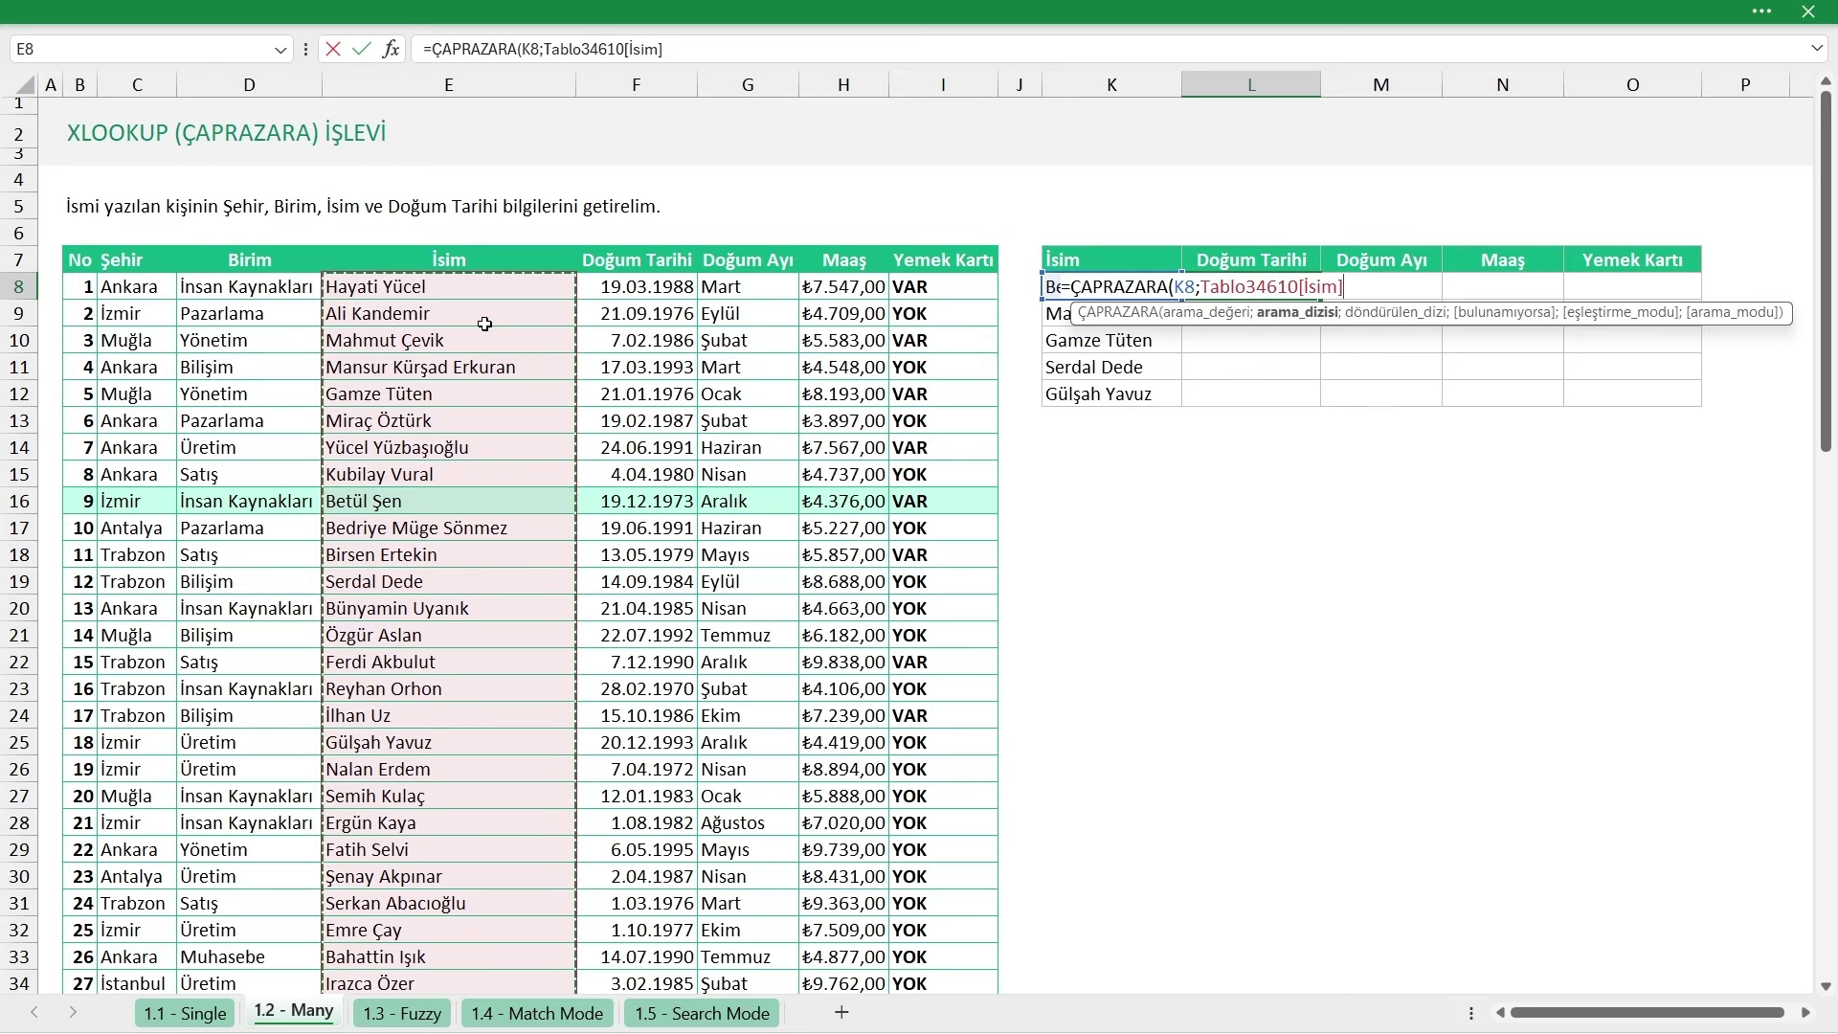
text(;)
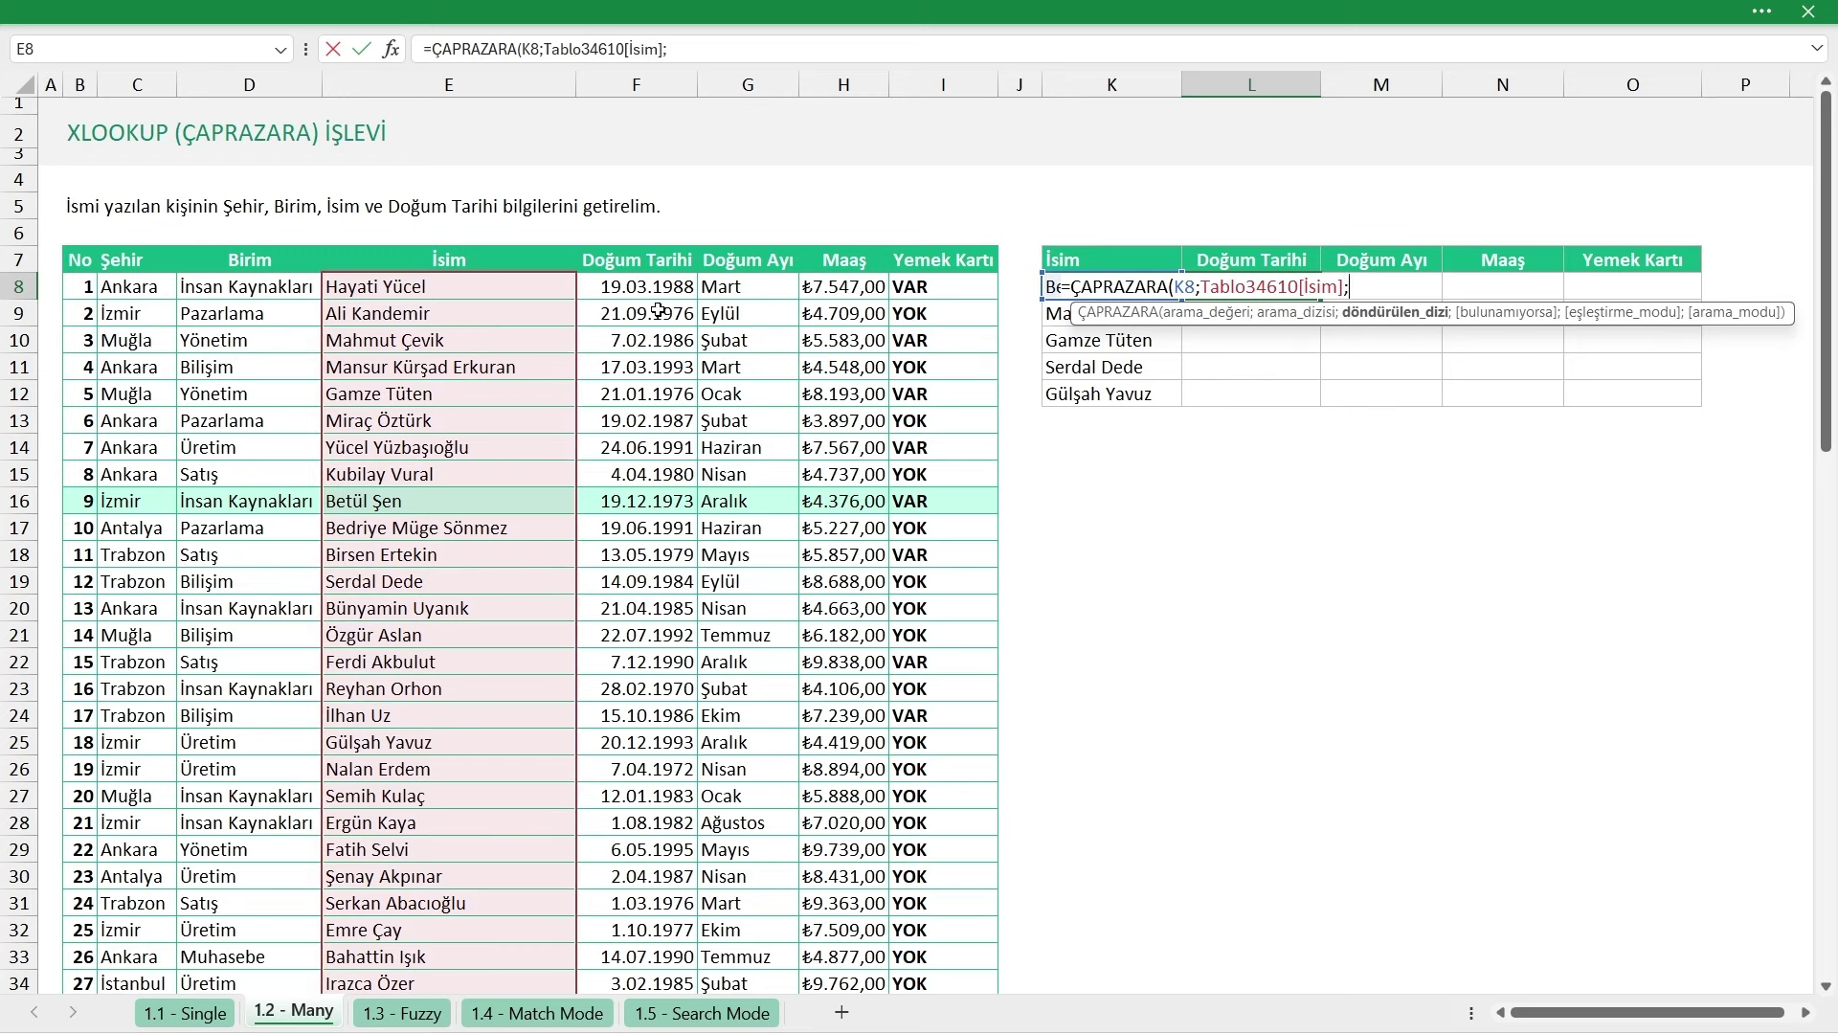
click(654, 251)
drag(654, 251, 943, 257)
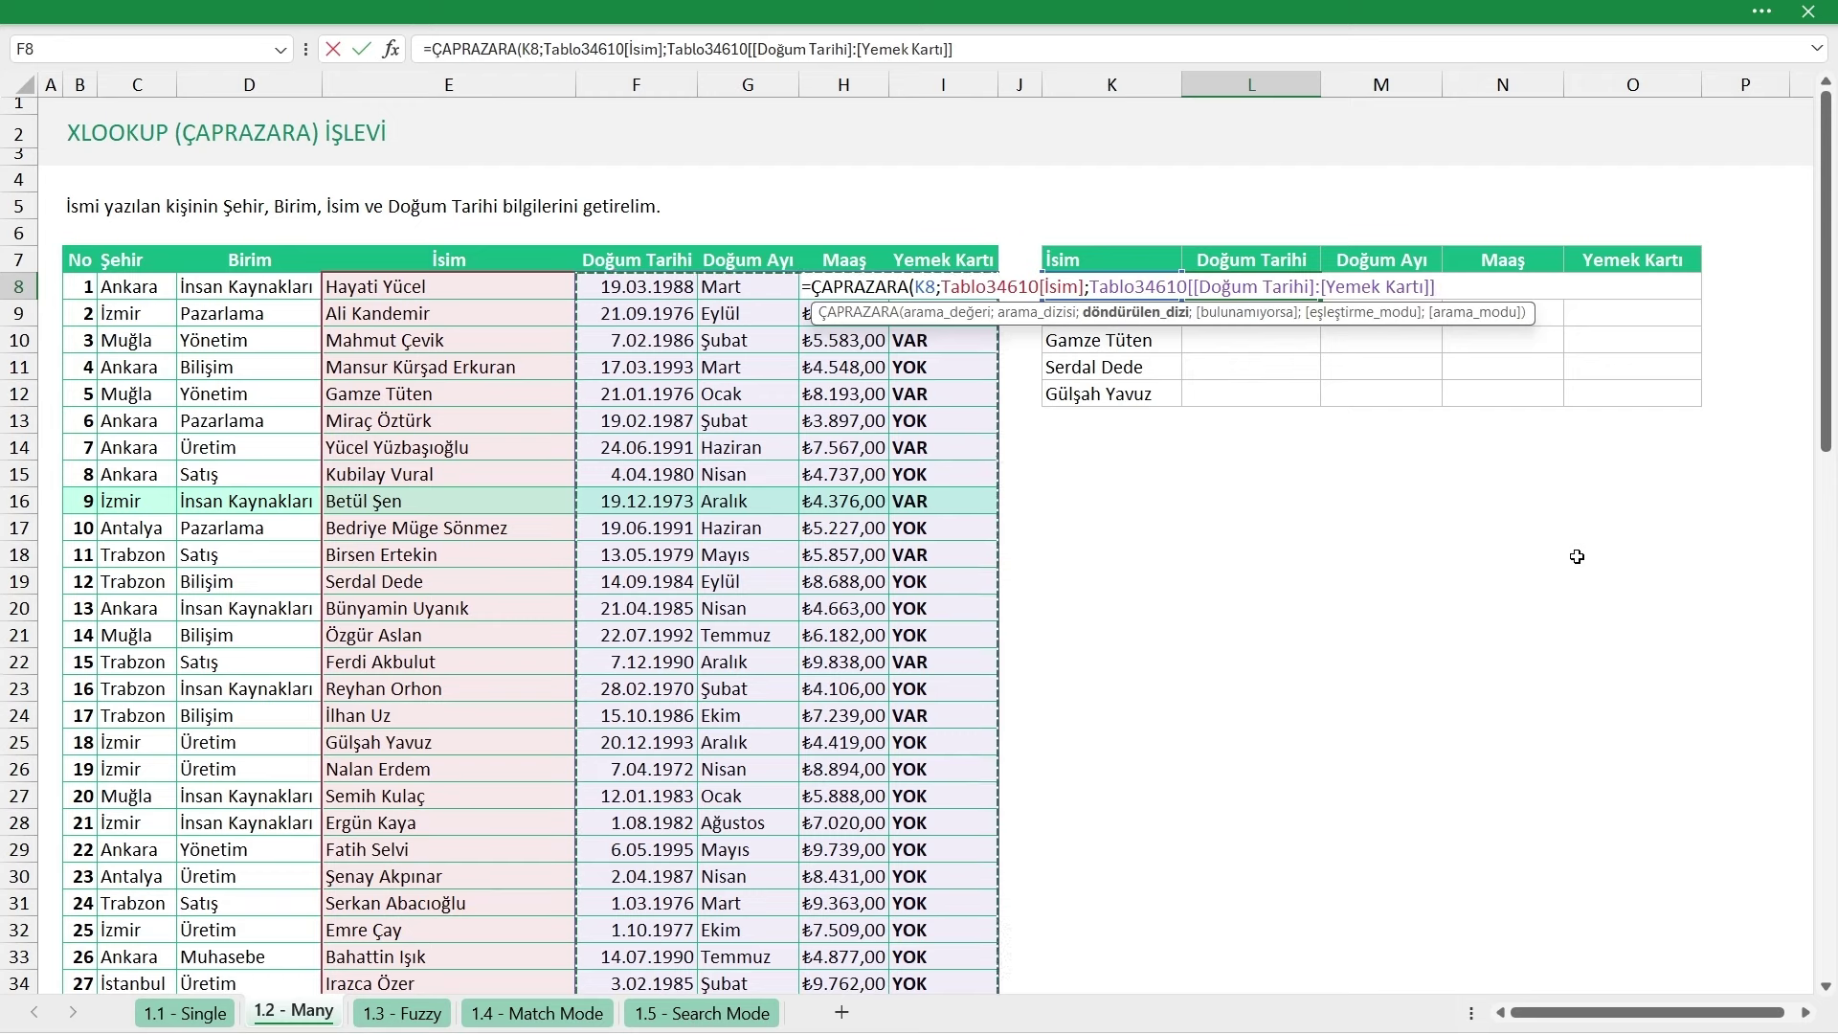
text())
key(Return)
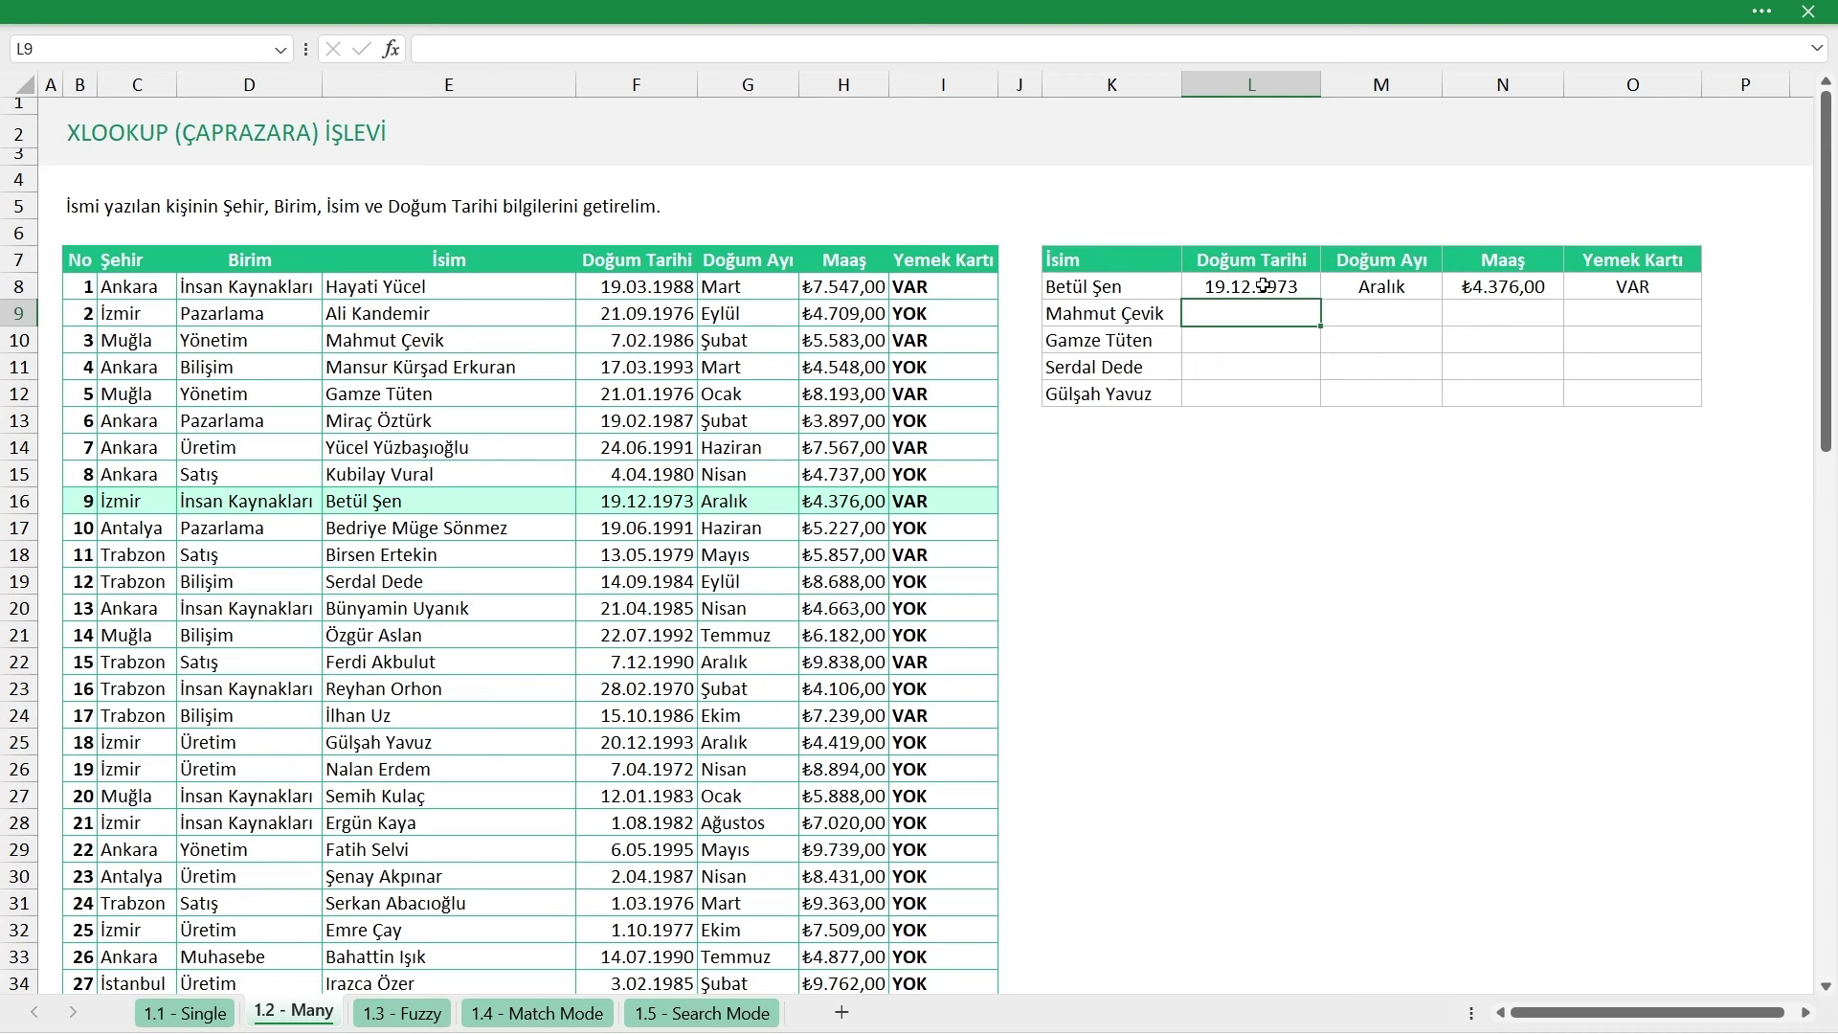
click(1264, 285)
drag(1320, 298, 1314, 396)
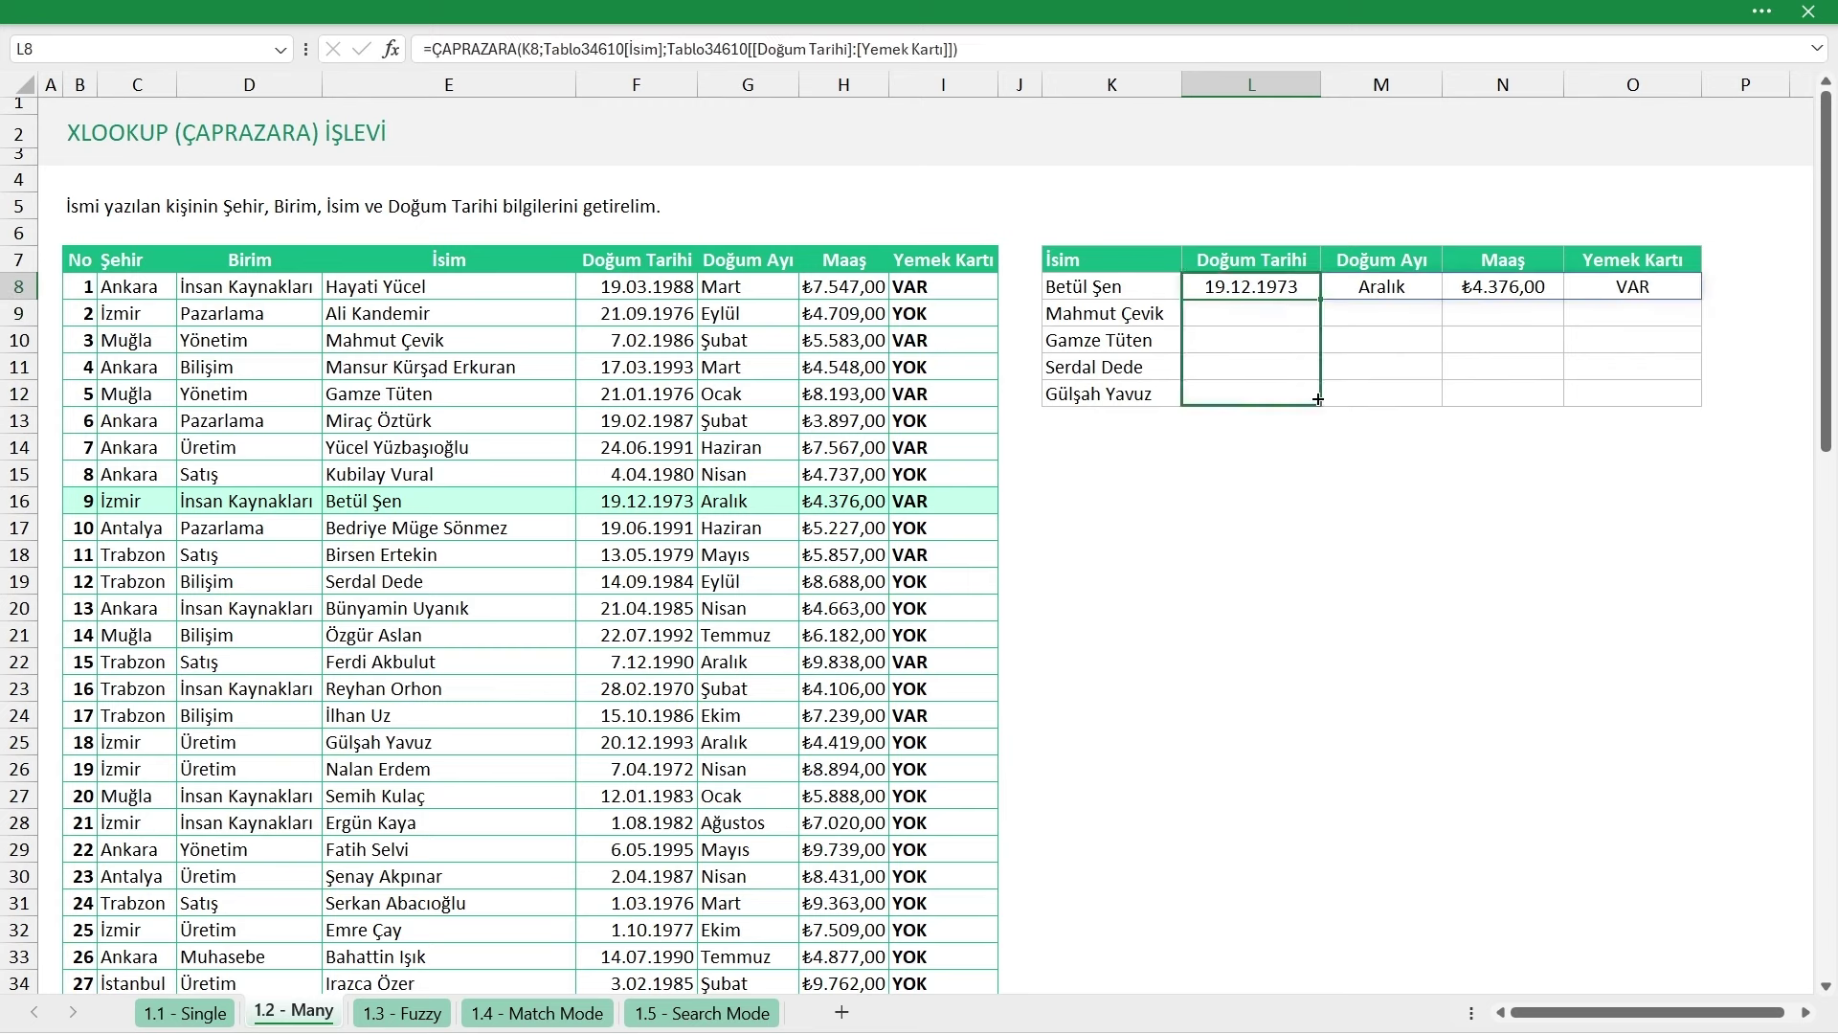
Check the spilling formula in L8 and clear the selection on the result table
click(1378, 527)
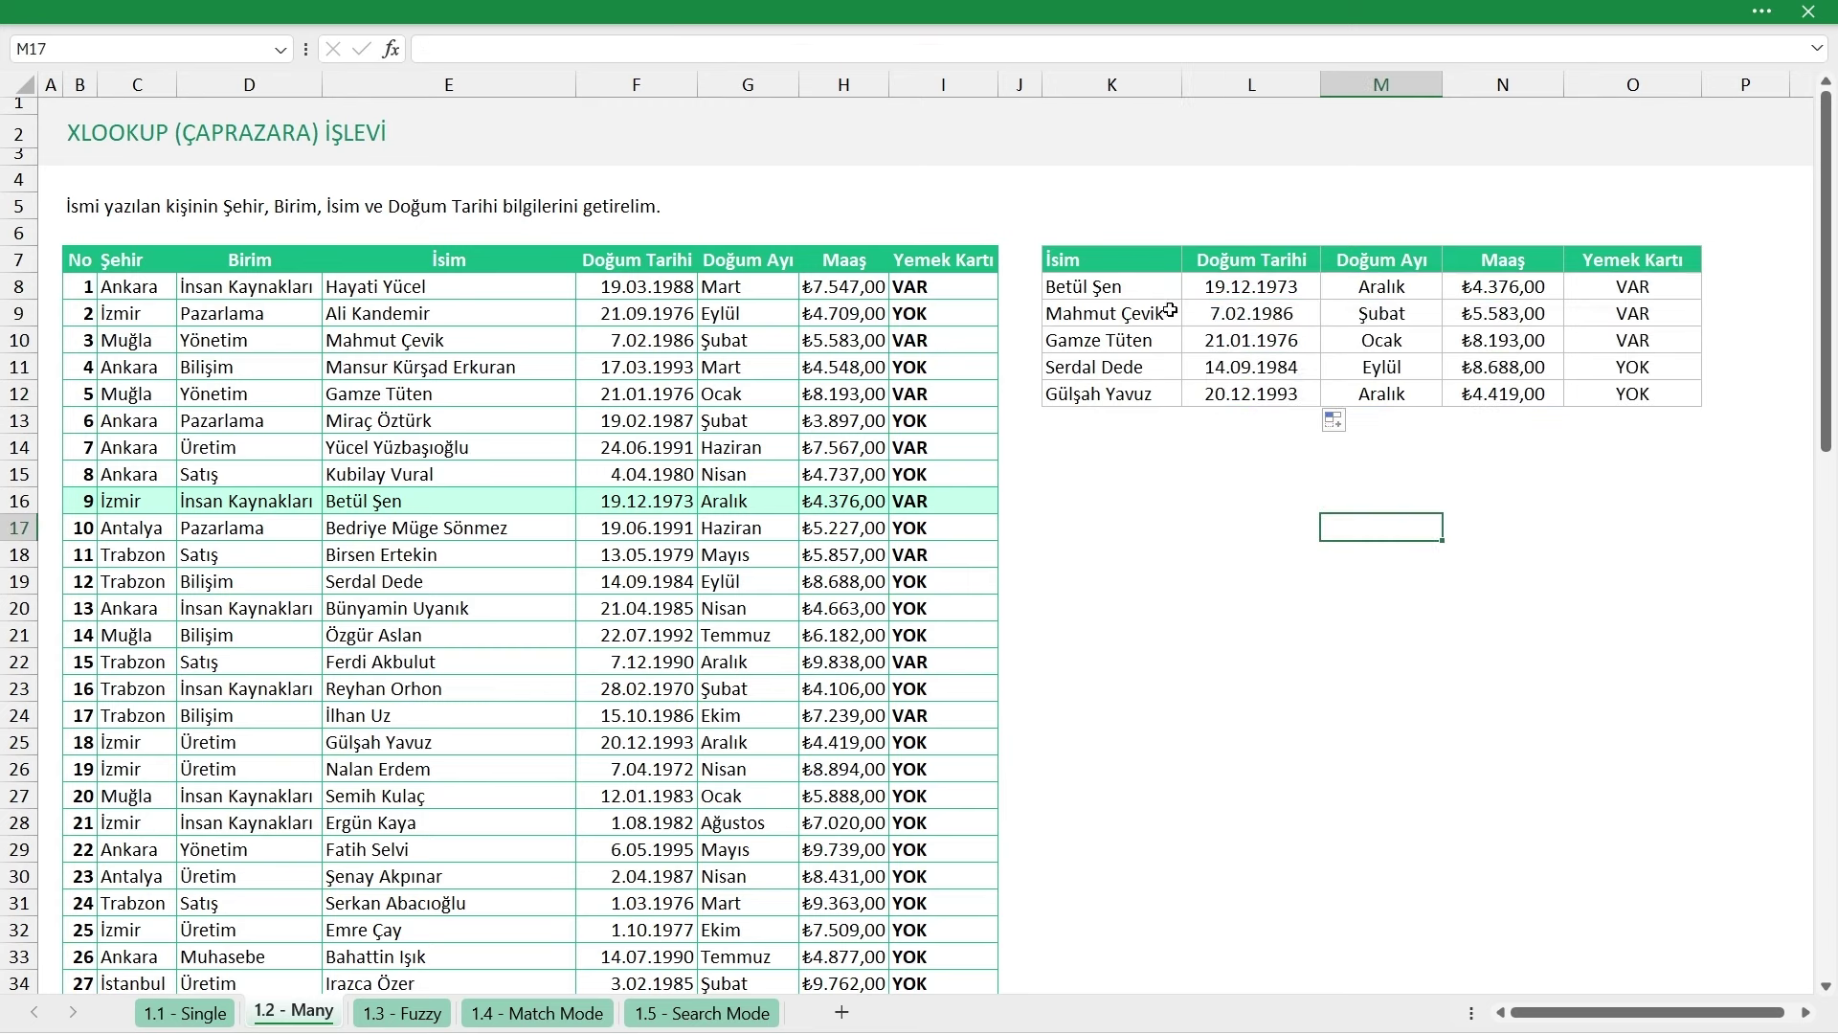
click(1245, 297)
click(1416, 499)
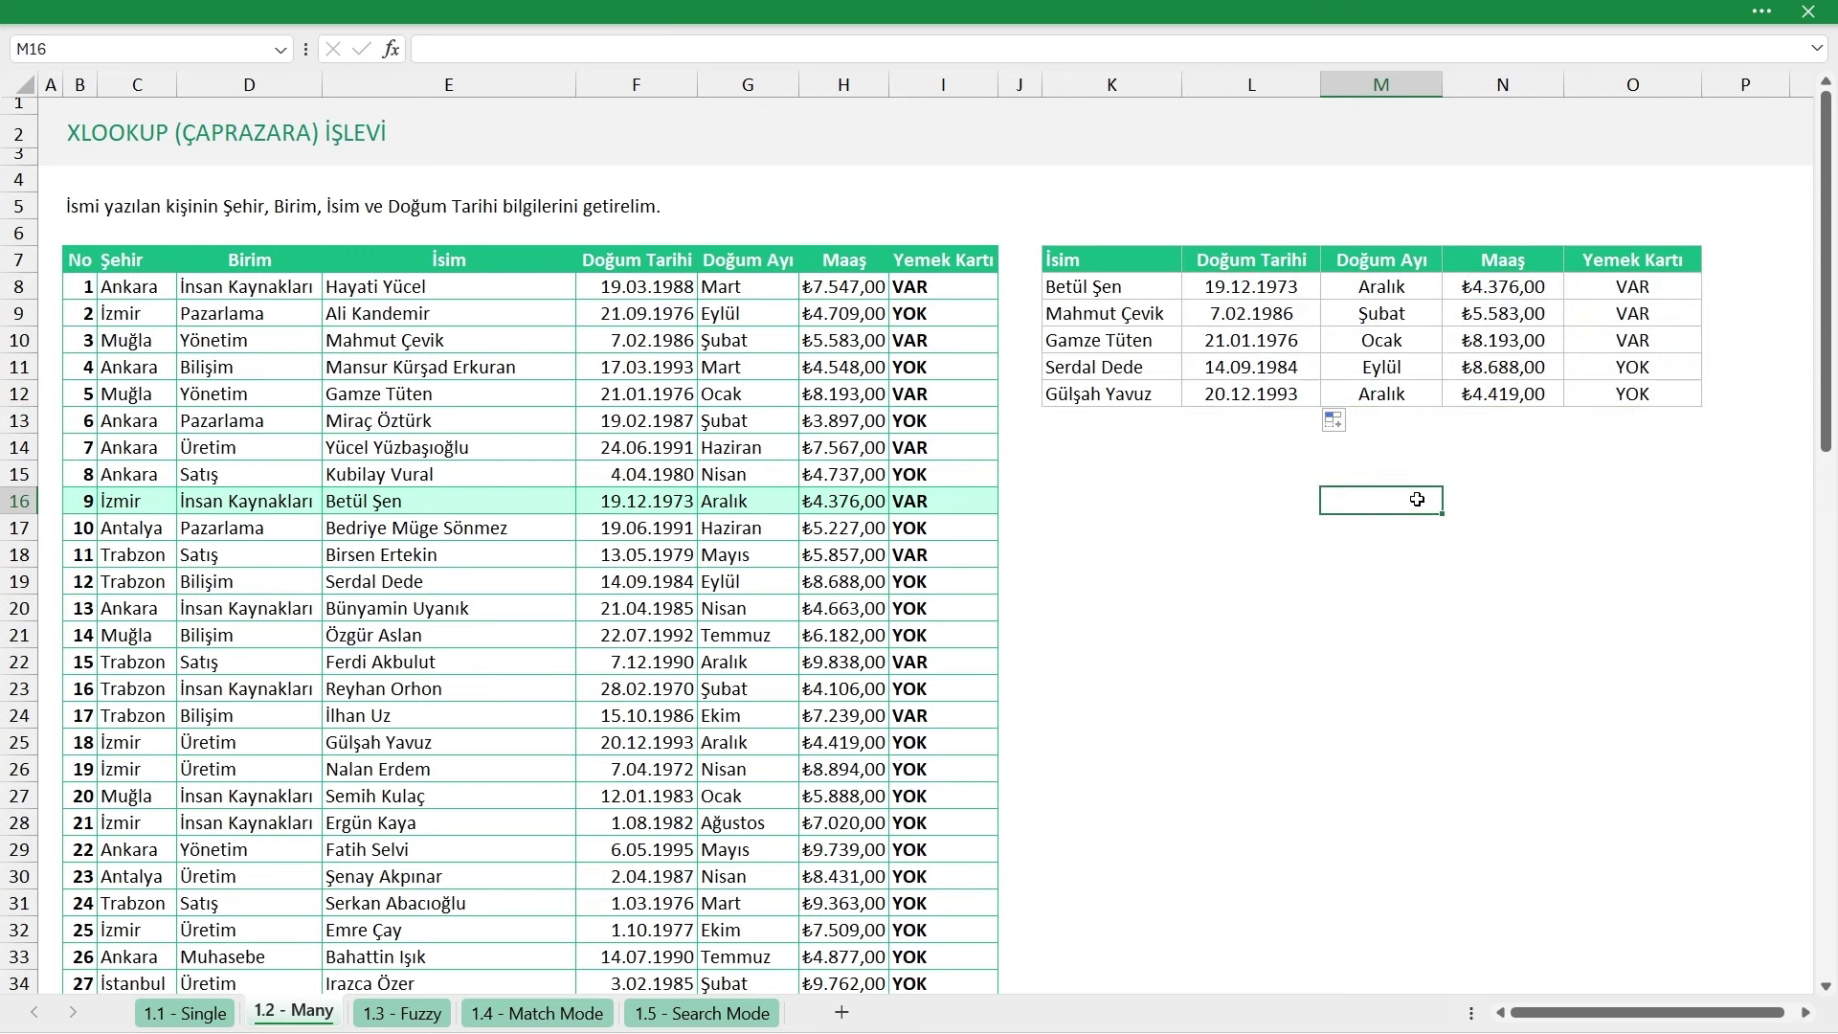
click(1176, 474)
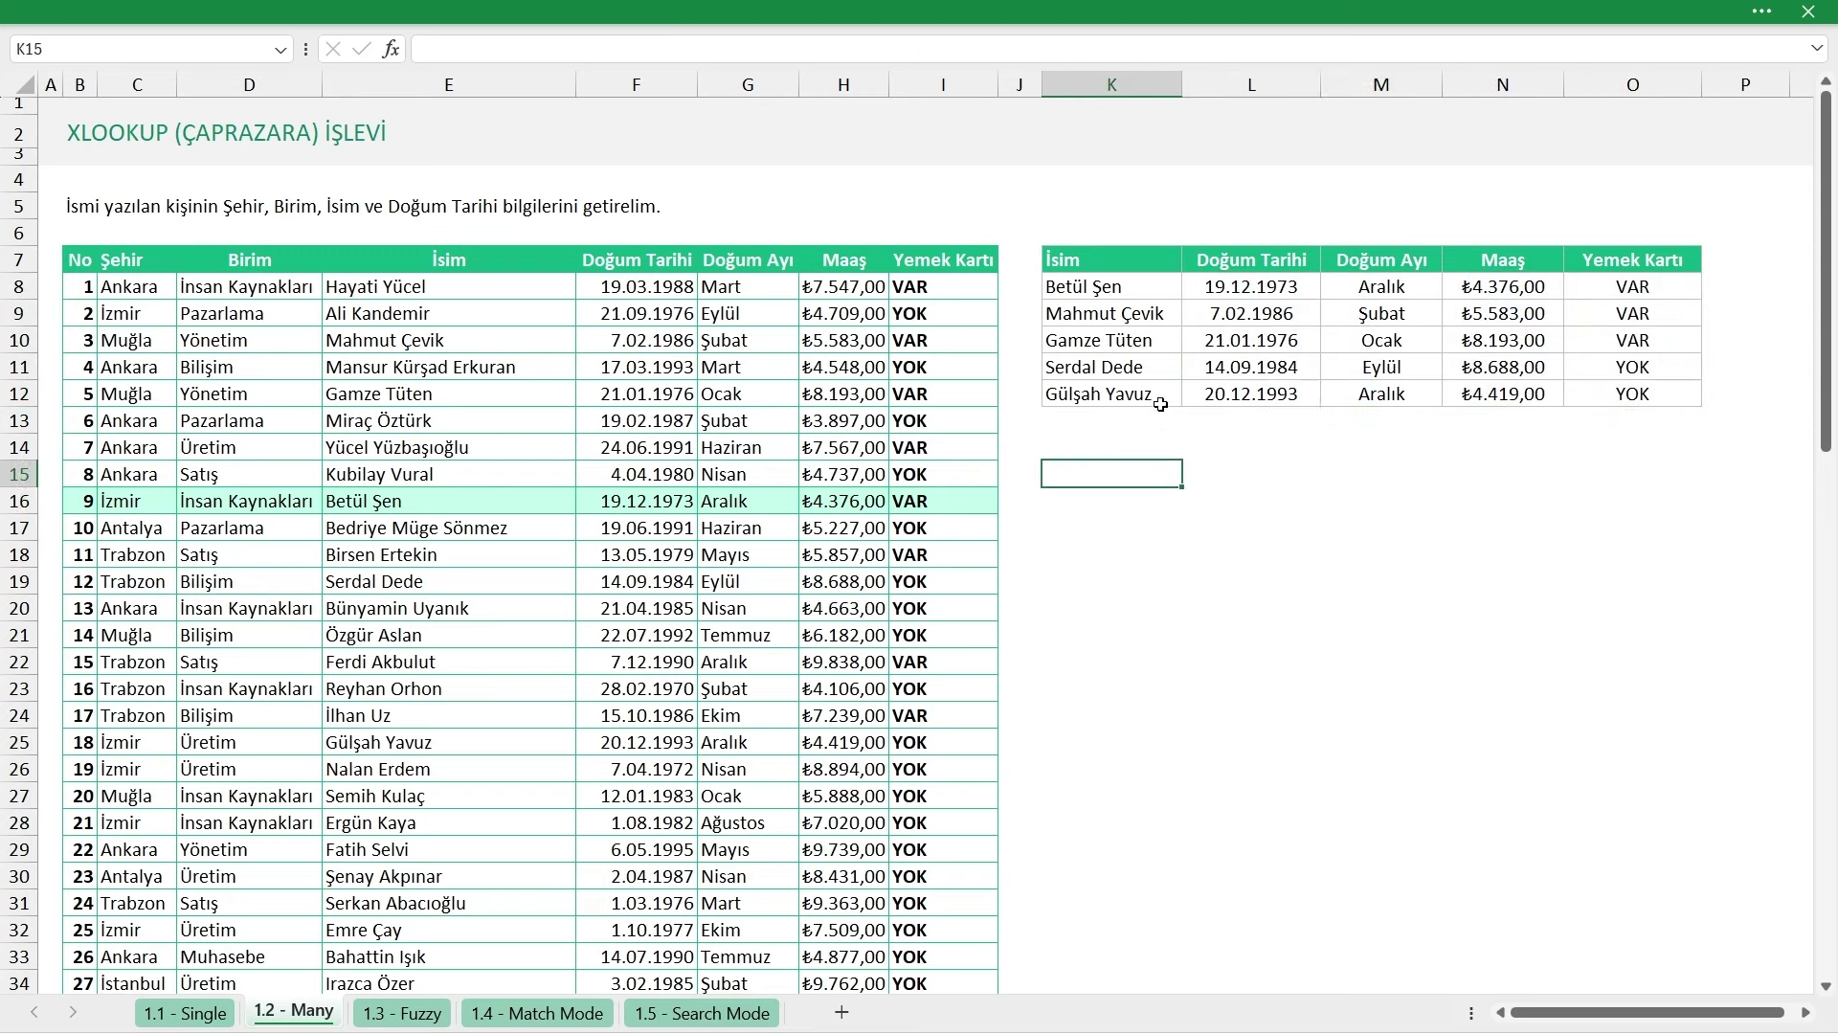
Change the surname in K11 to Yılmaz and check the #YOK result in L11
double_click(1144, 369)
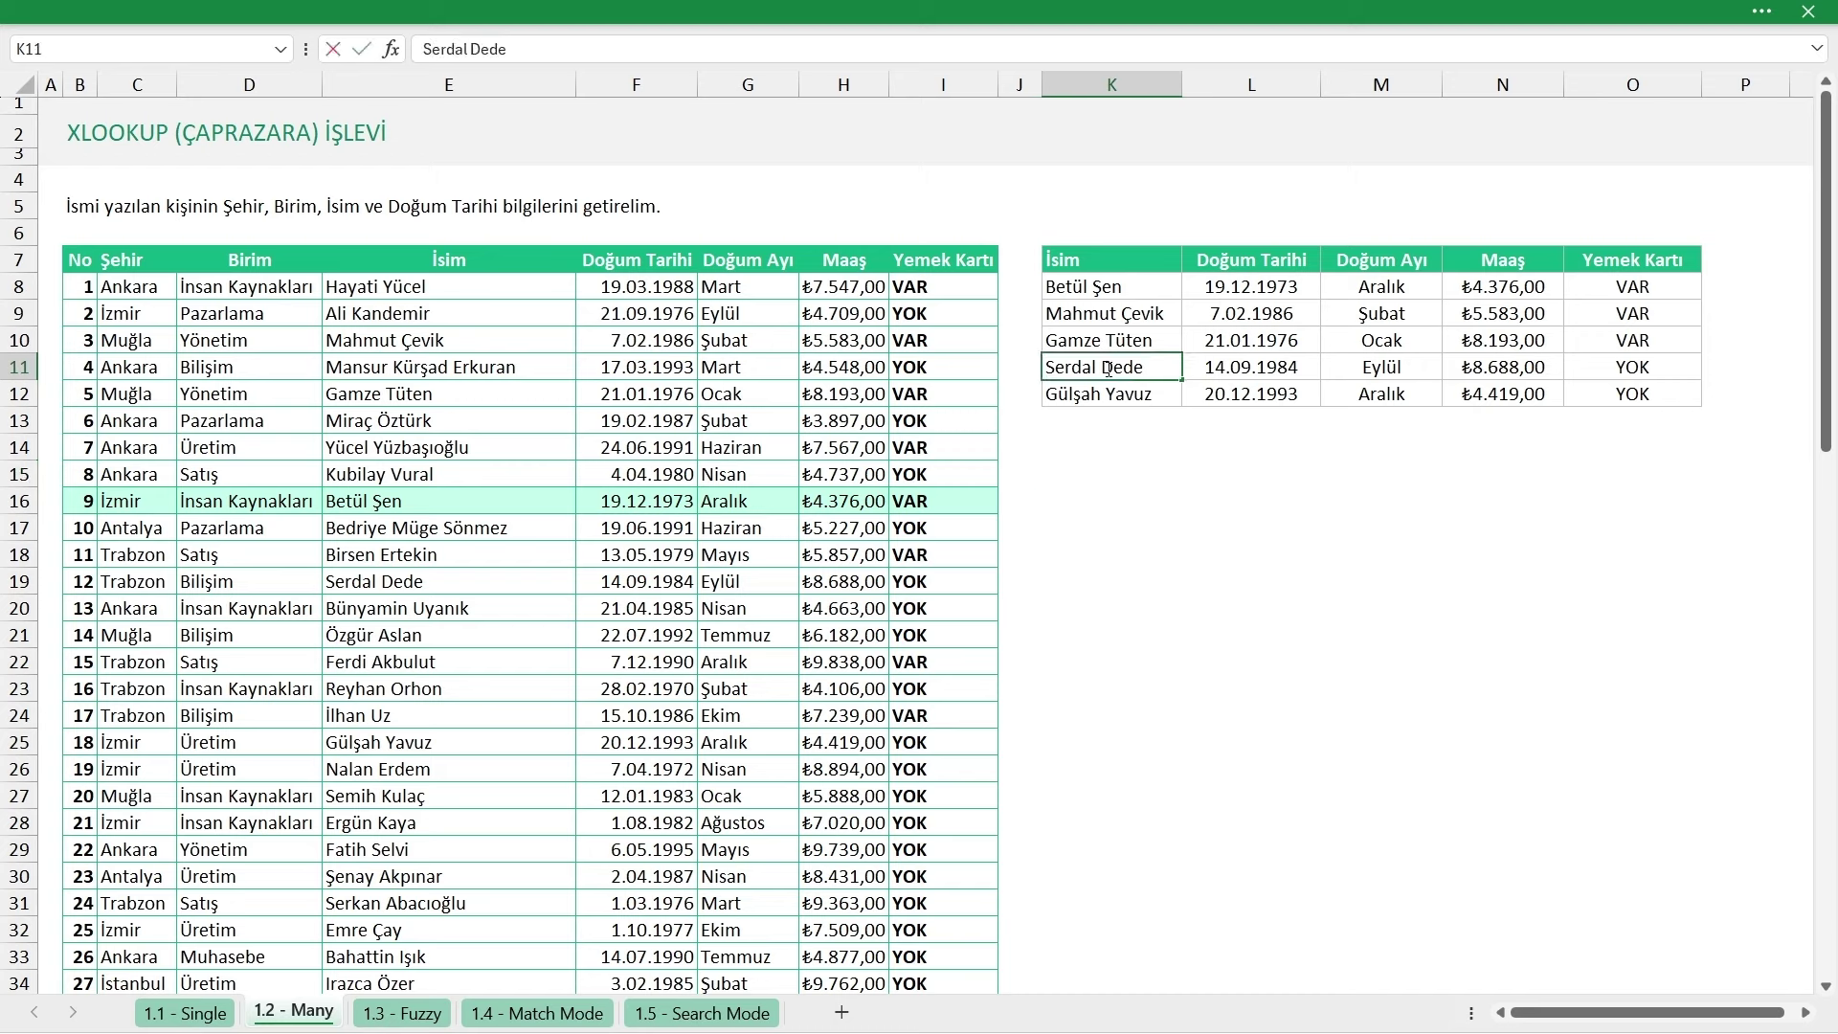
drag(1101, 368, 1186, 368)
text(H)
key(BackSpace)
key(BackSpace)
key(BackSpace)
text(maz)
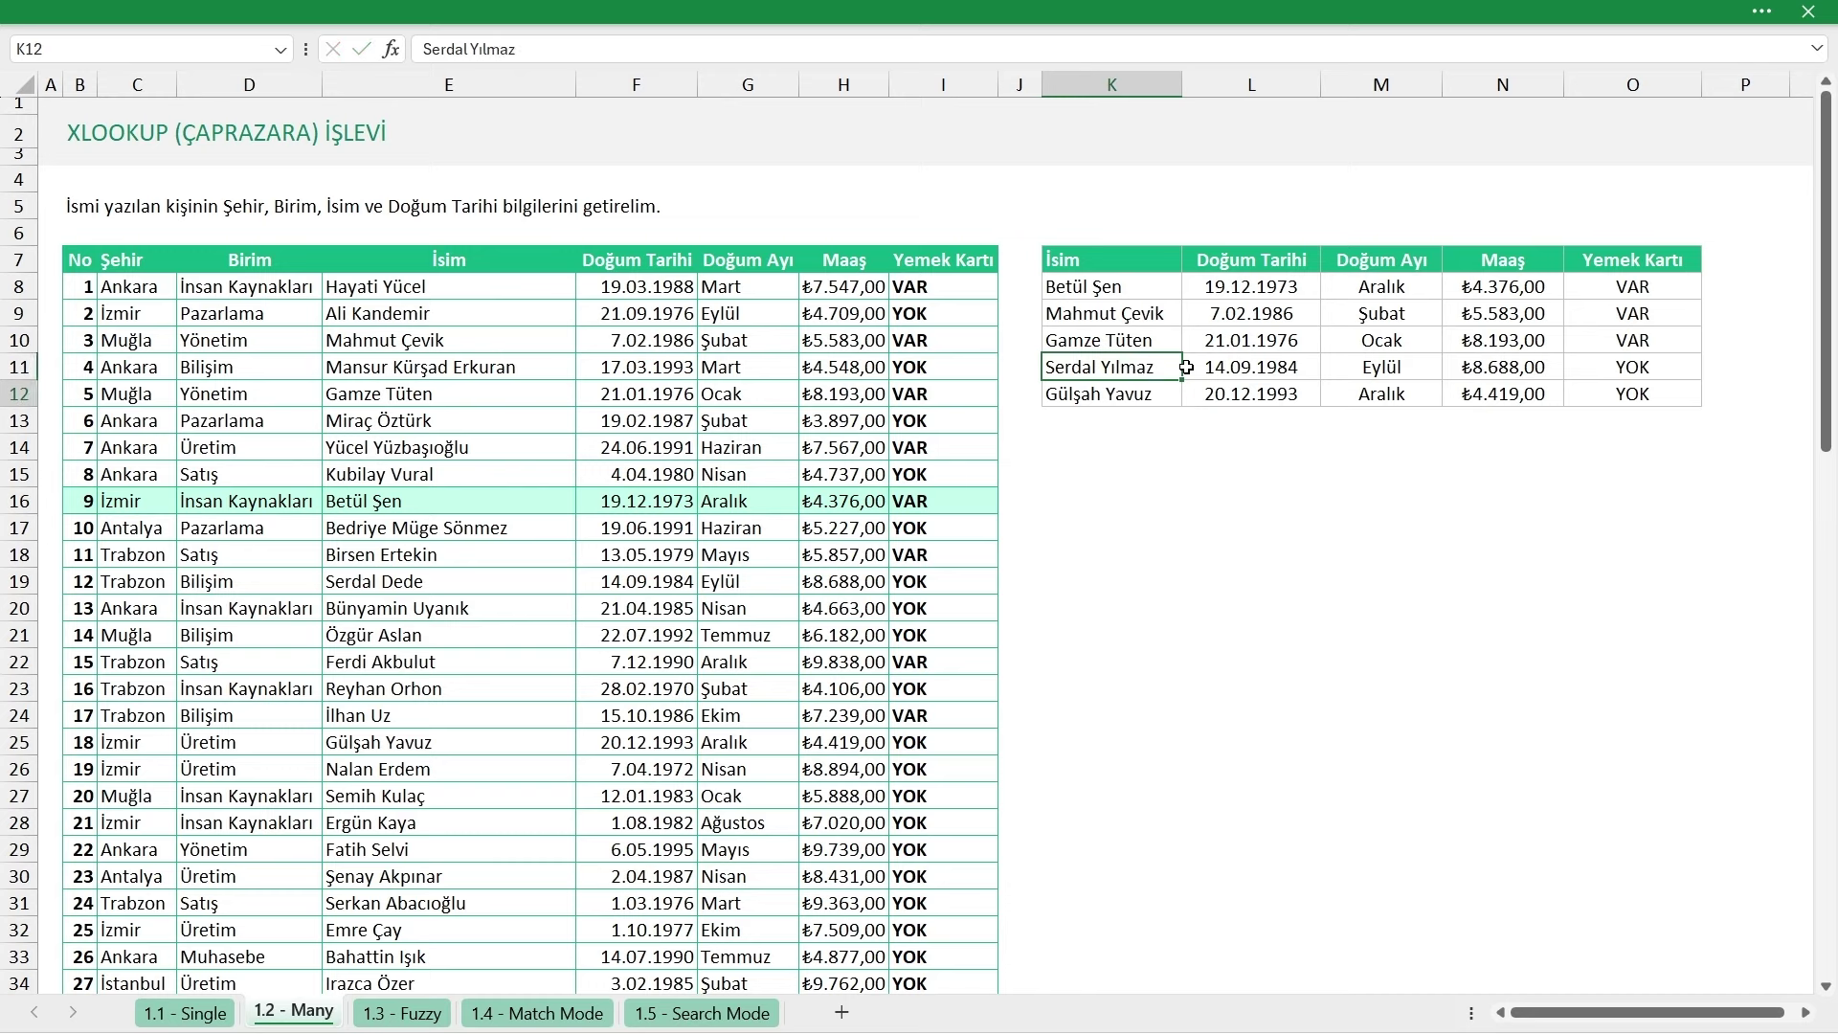
key(Return)
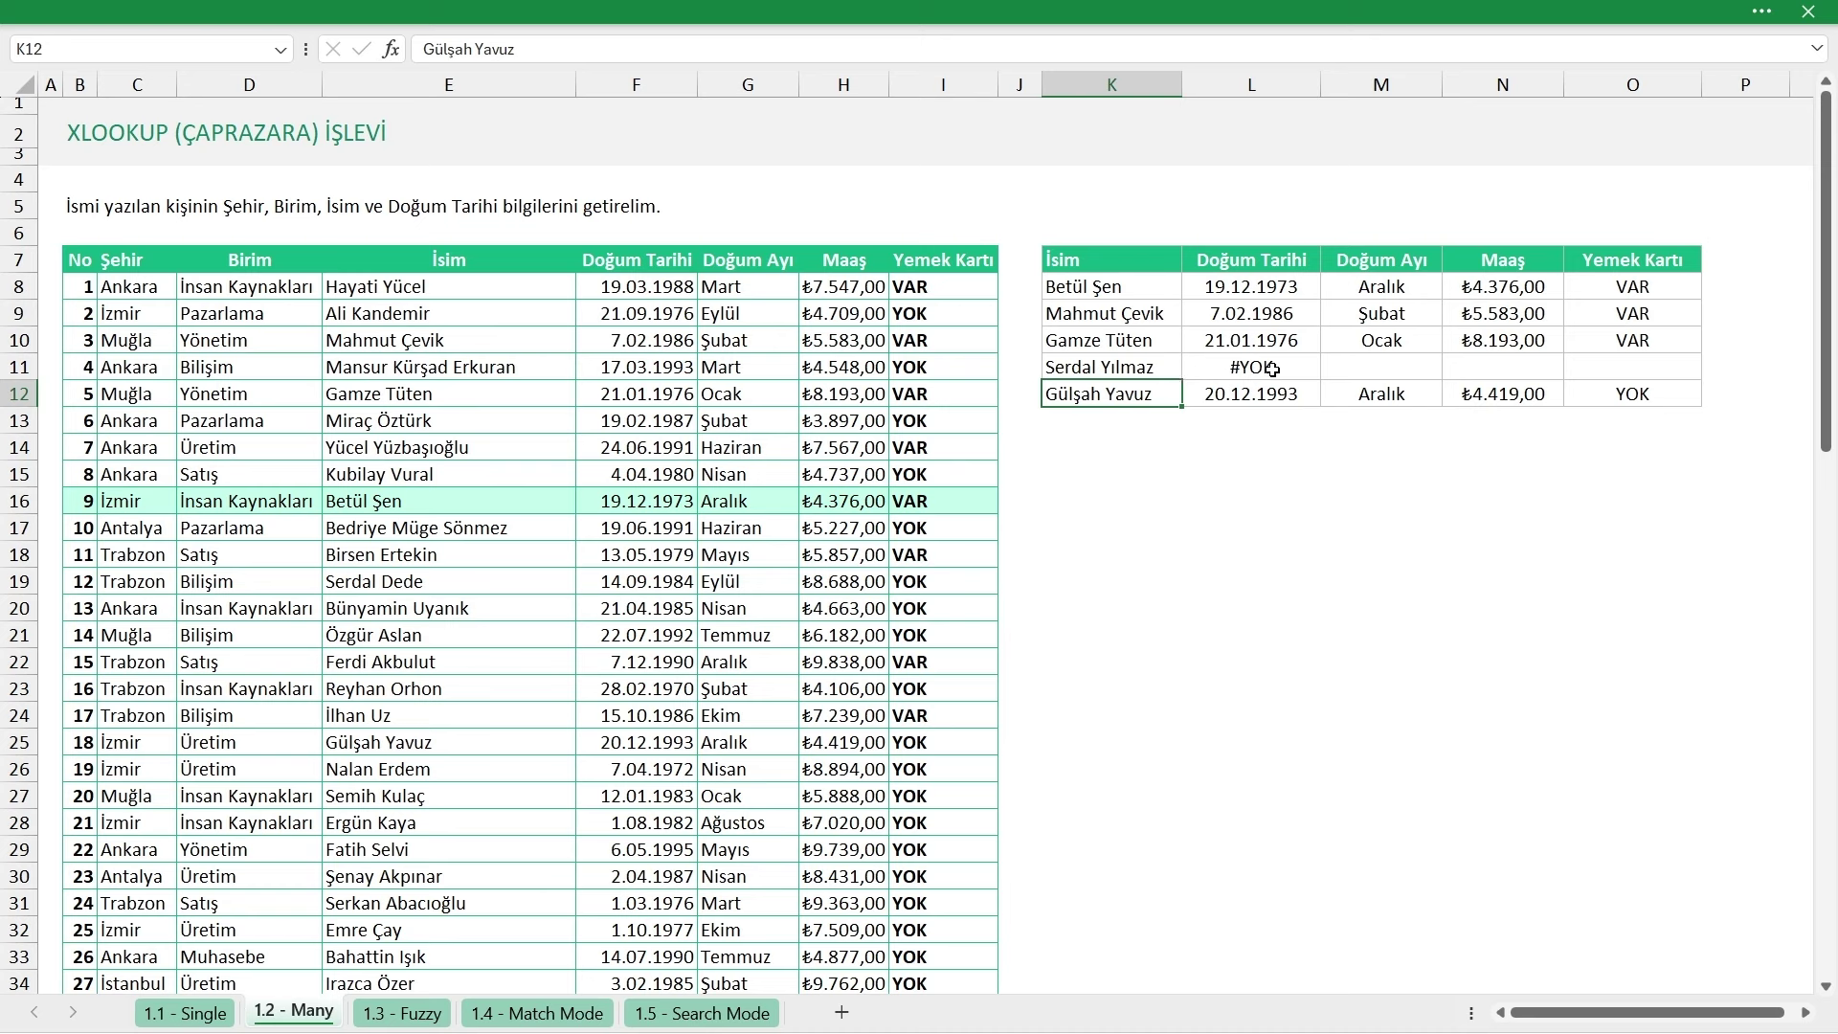
click(1272, 369)
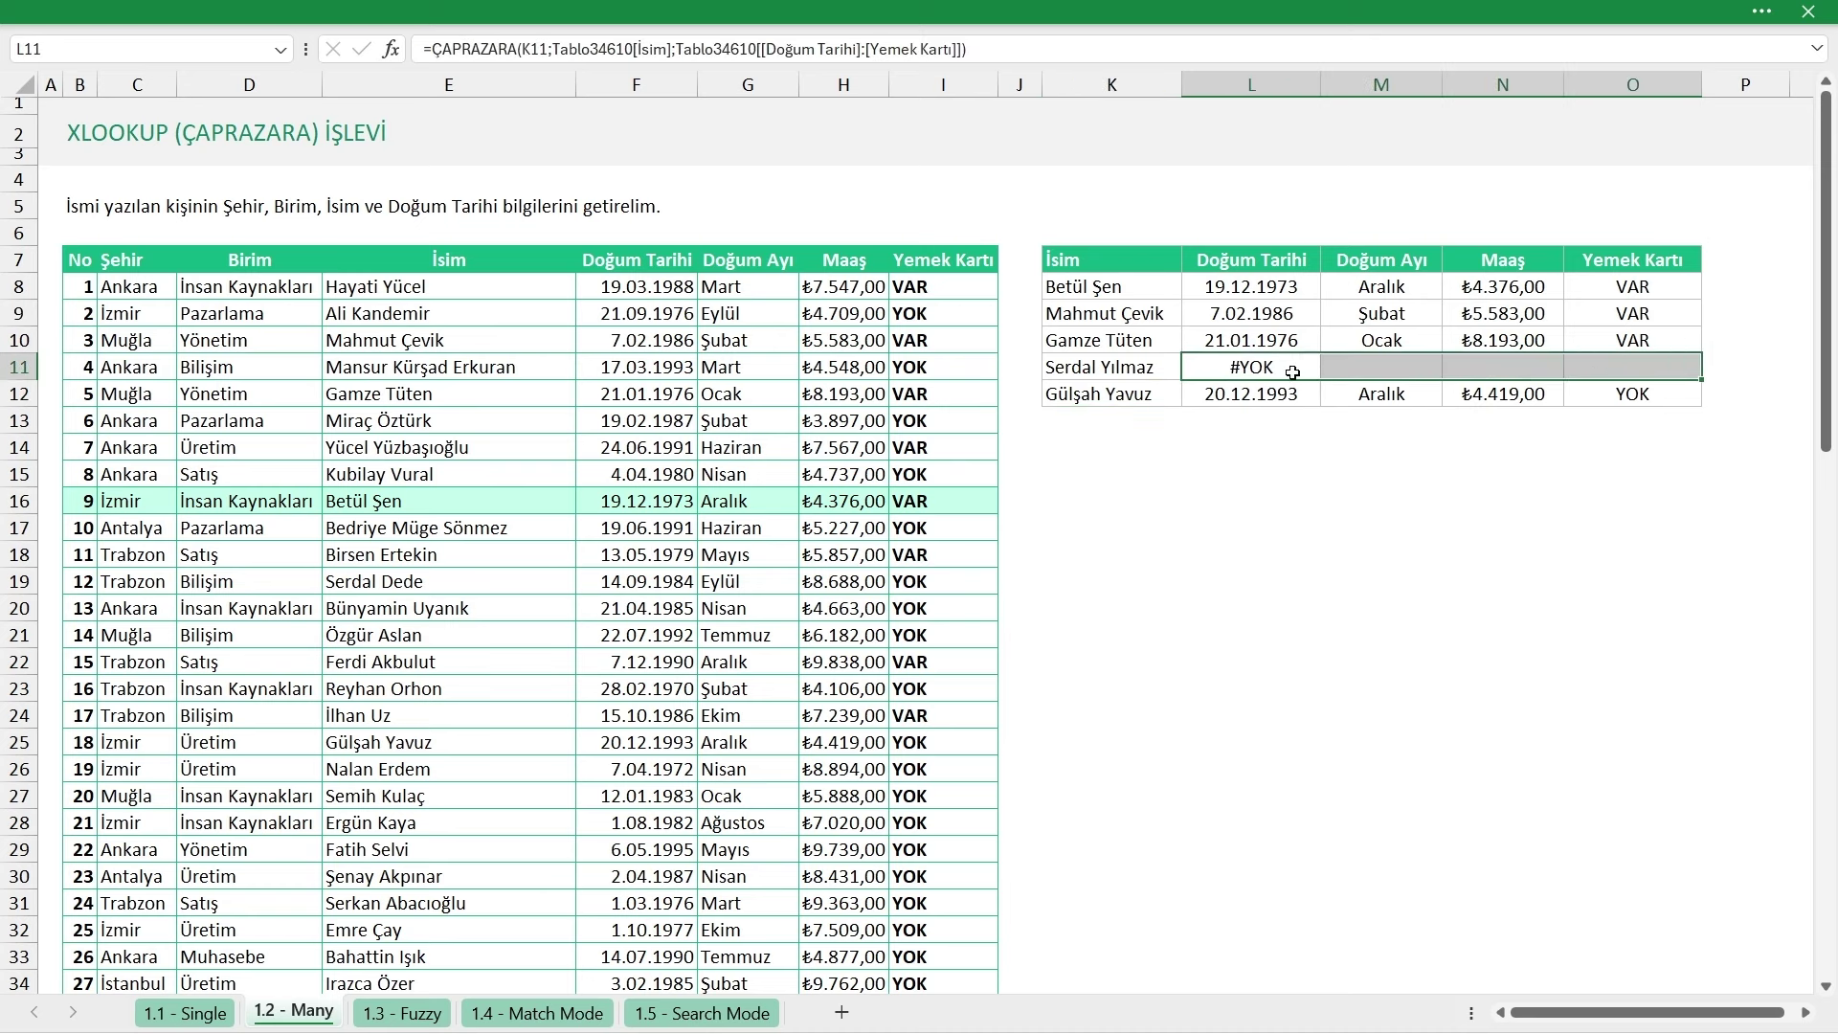
Show that the main table's İsim column does not contain the new name
click(1164, 370)
mouse_move(450, 286)
mouse_down()
mouse_move(484, 578)
mouse_move(449, 942)
mouse_up()
scroll(933, 754, up, 11)
scroll(933, 754, up, 3)
Add "BULUNAMADI" as the not-found argument to the L8 lookup formula
double_click(1273, 370)
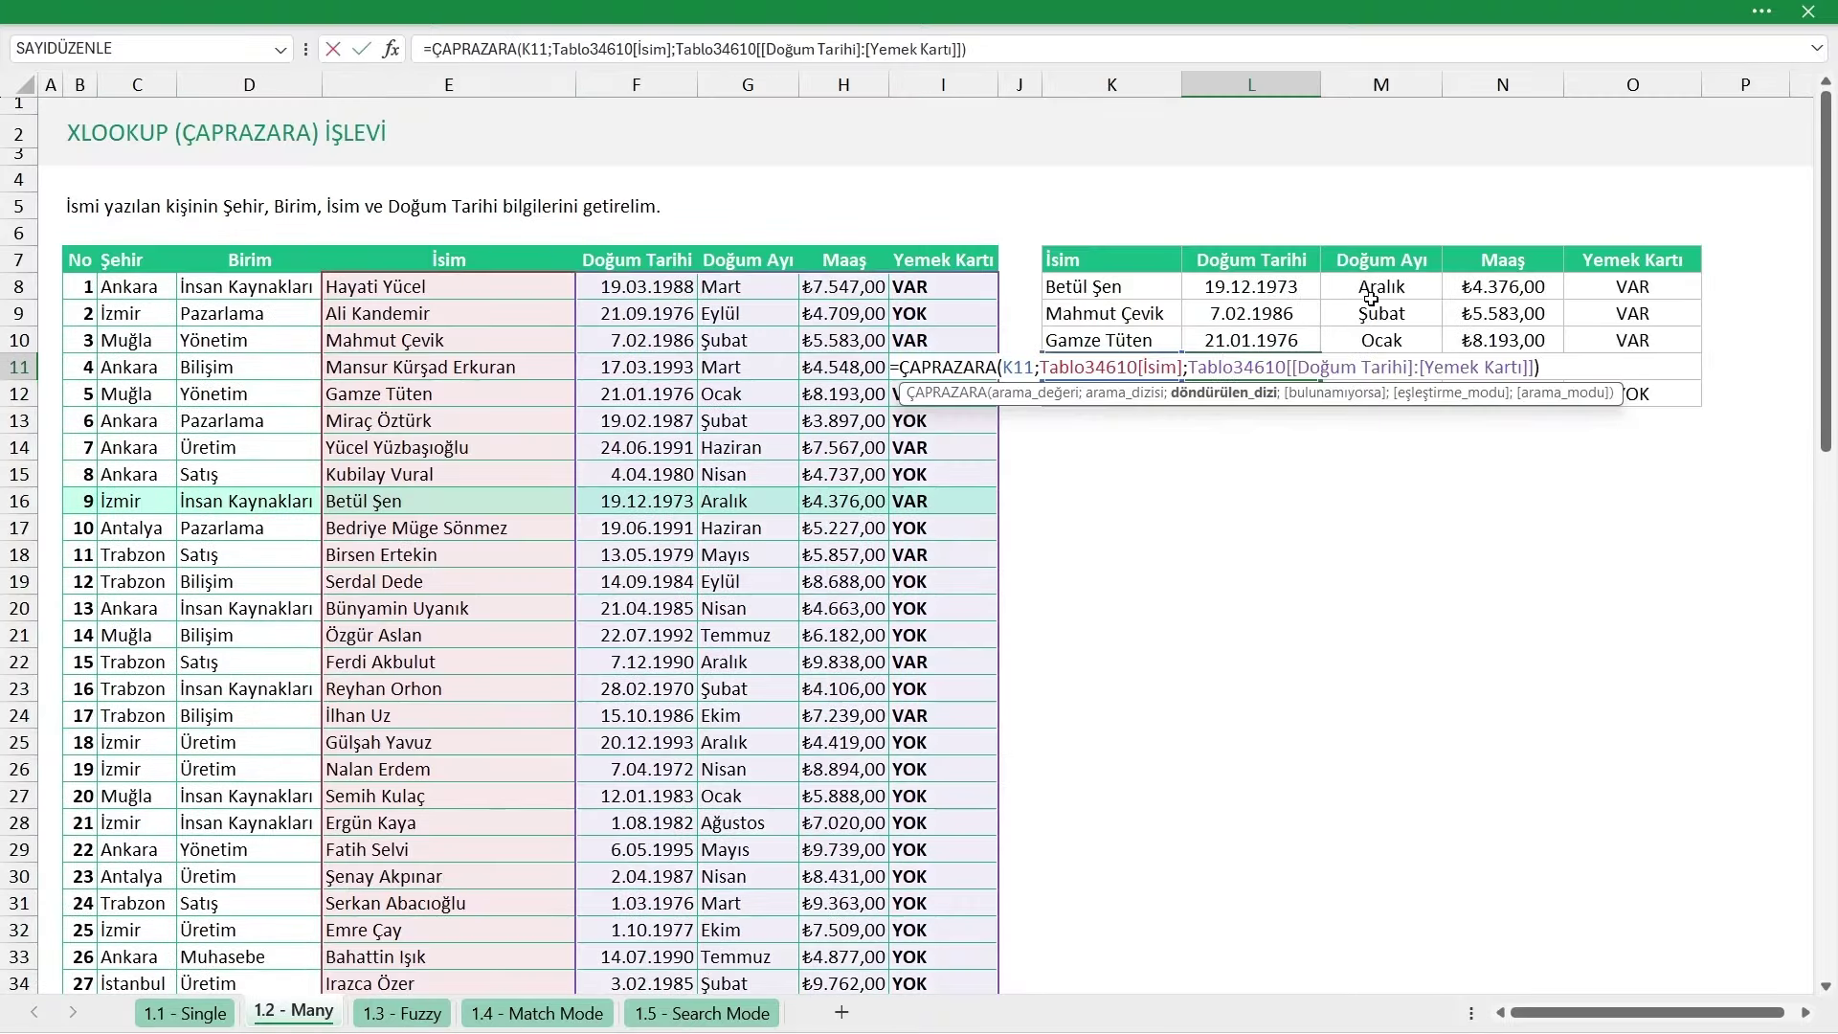
double_click(1341, 290)
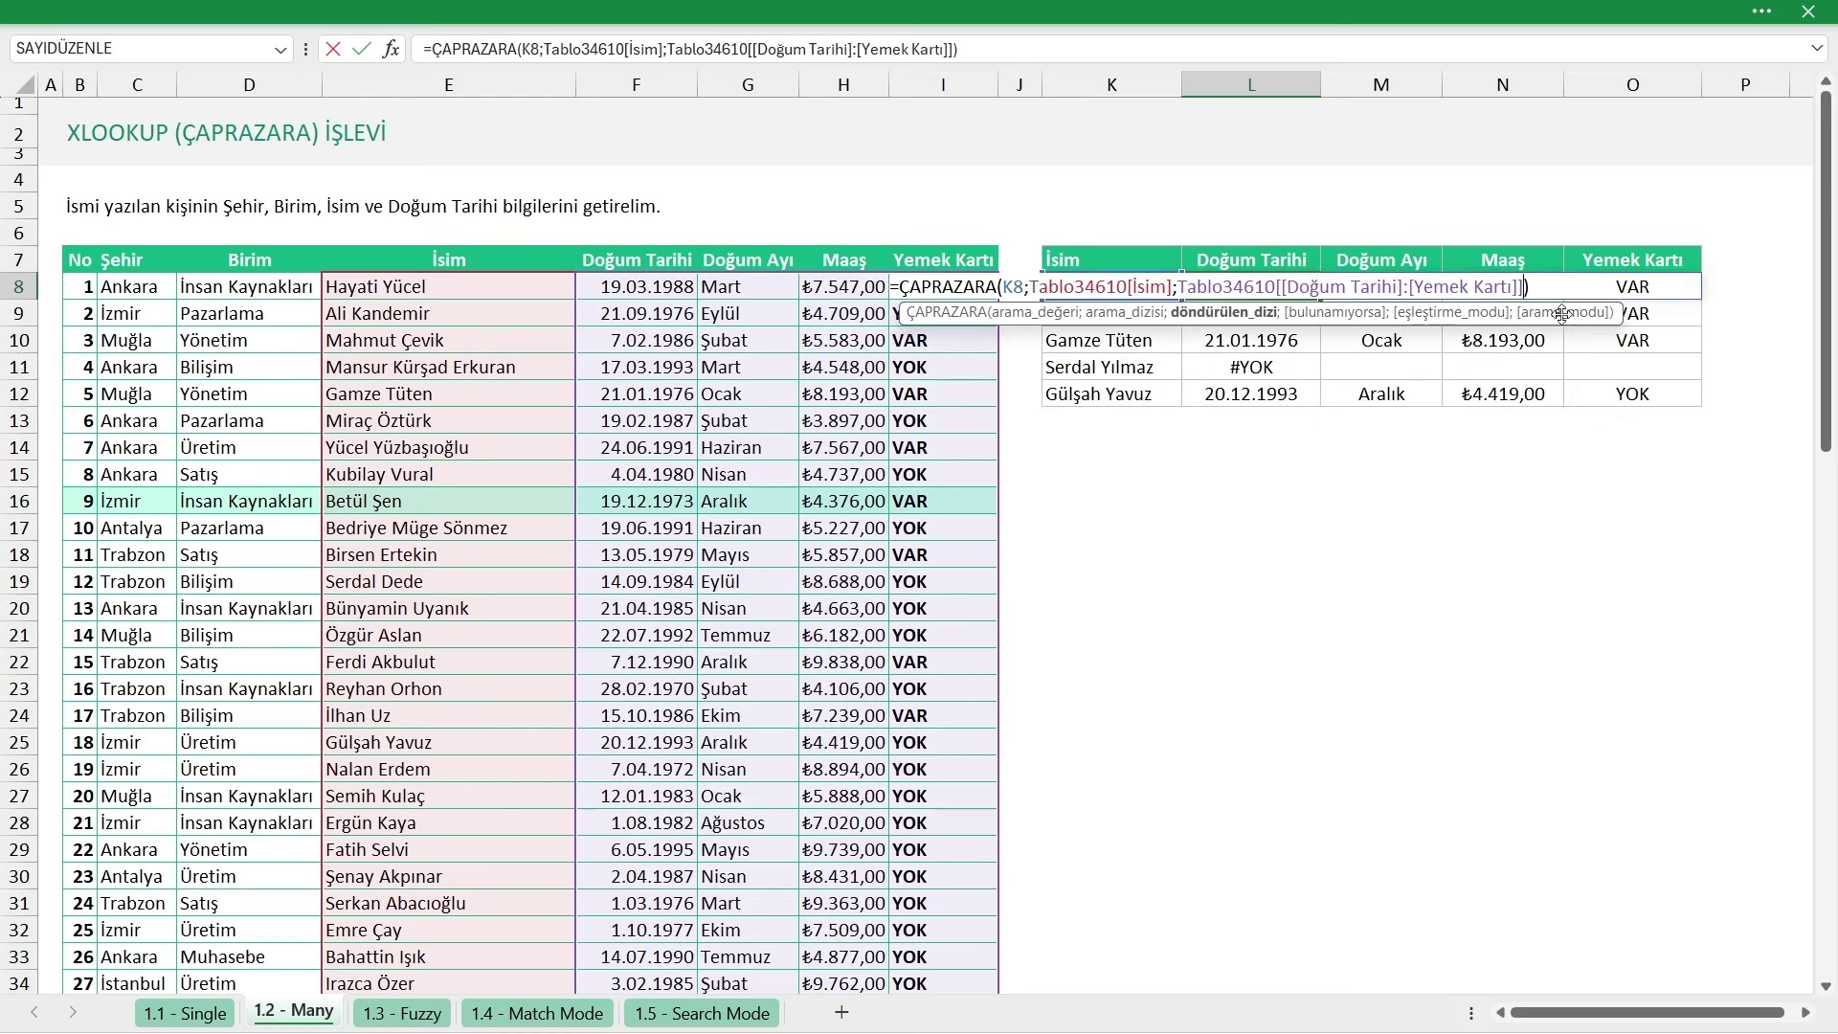
text(;)
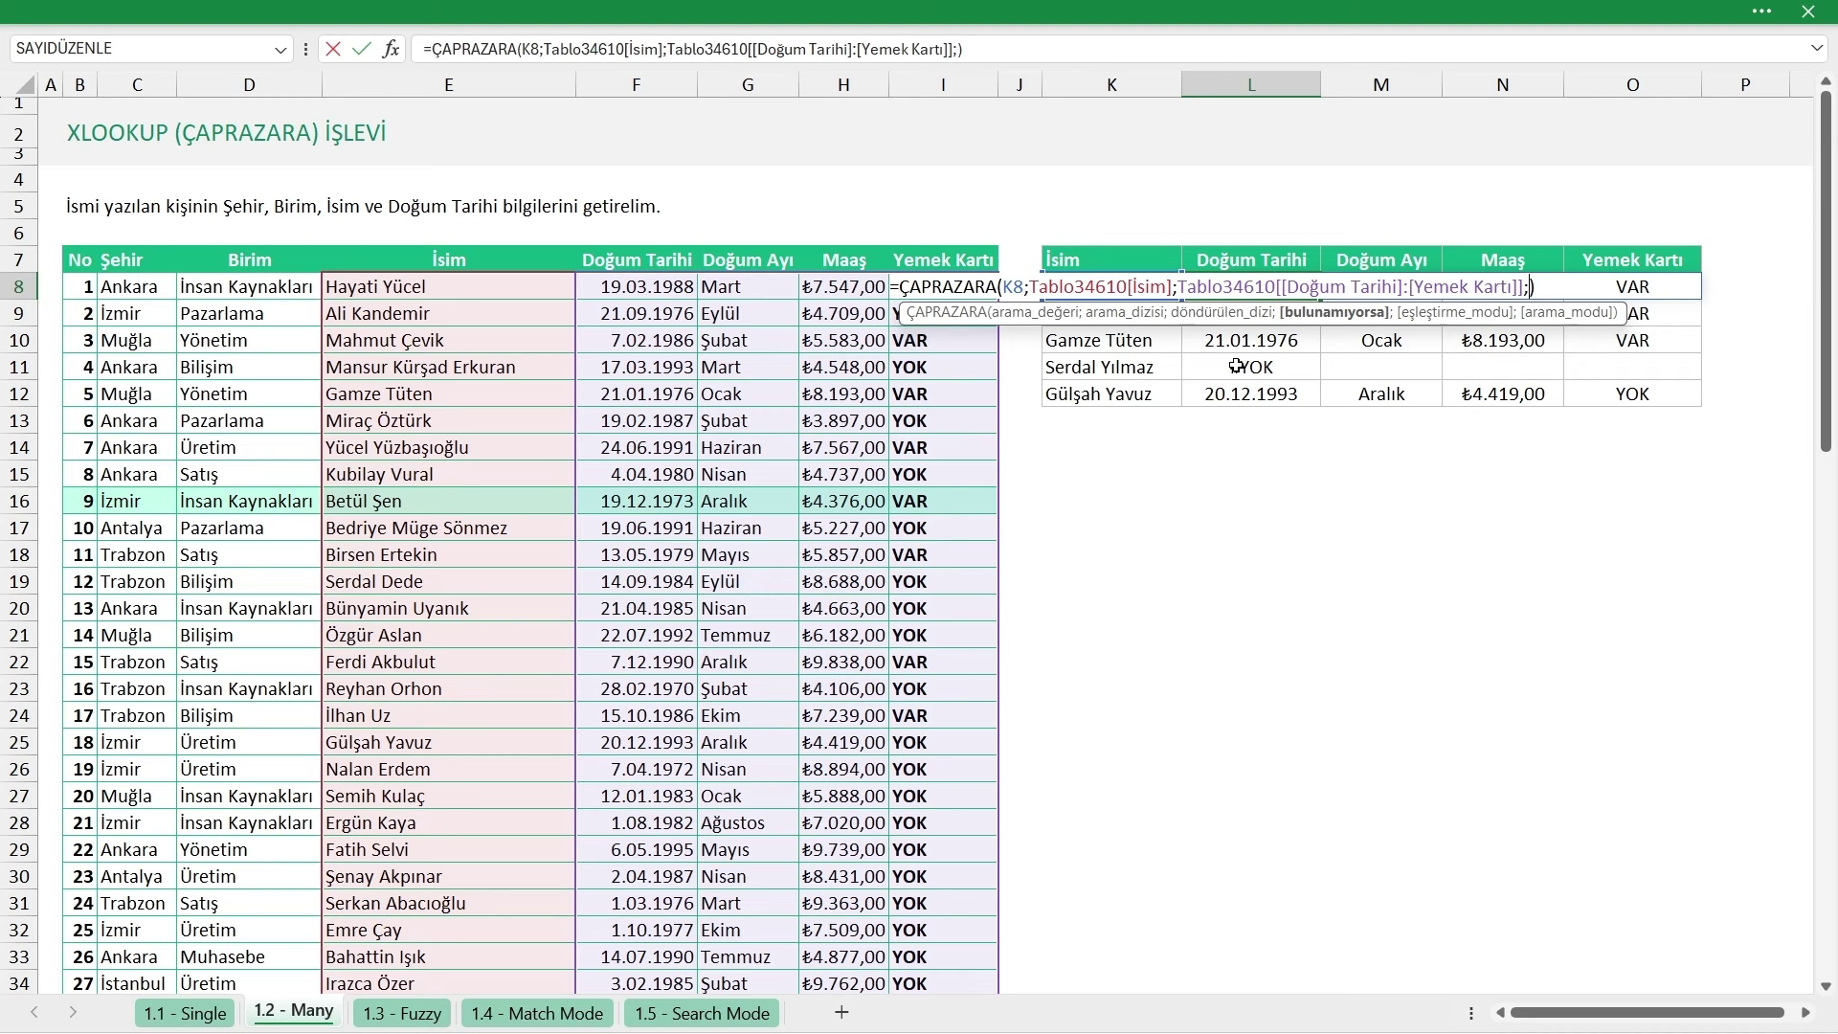
text(")
text(BULUNA)
text(MADI"))
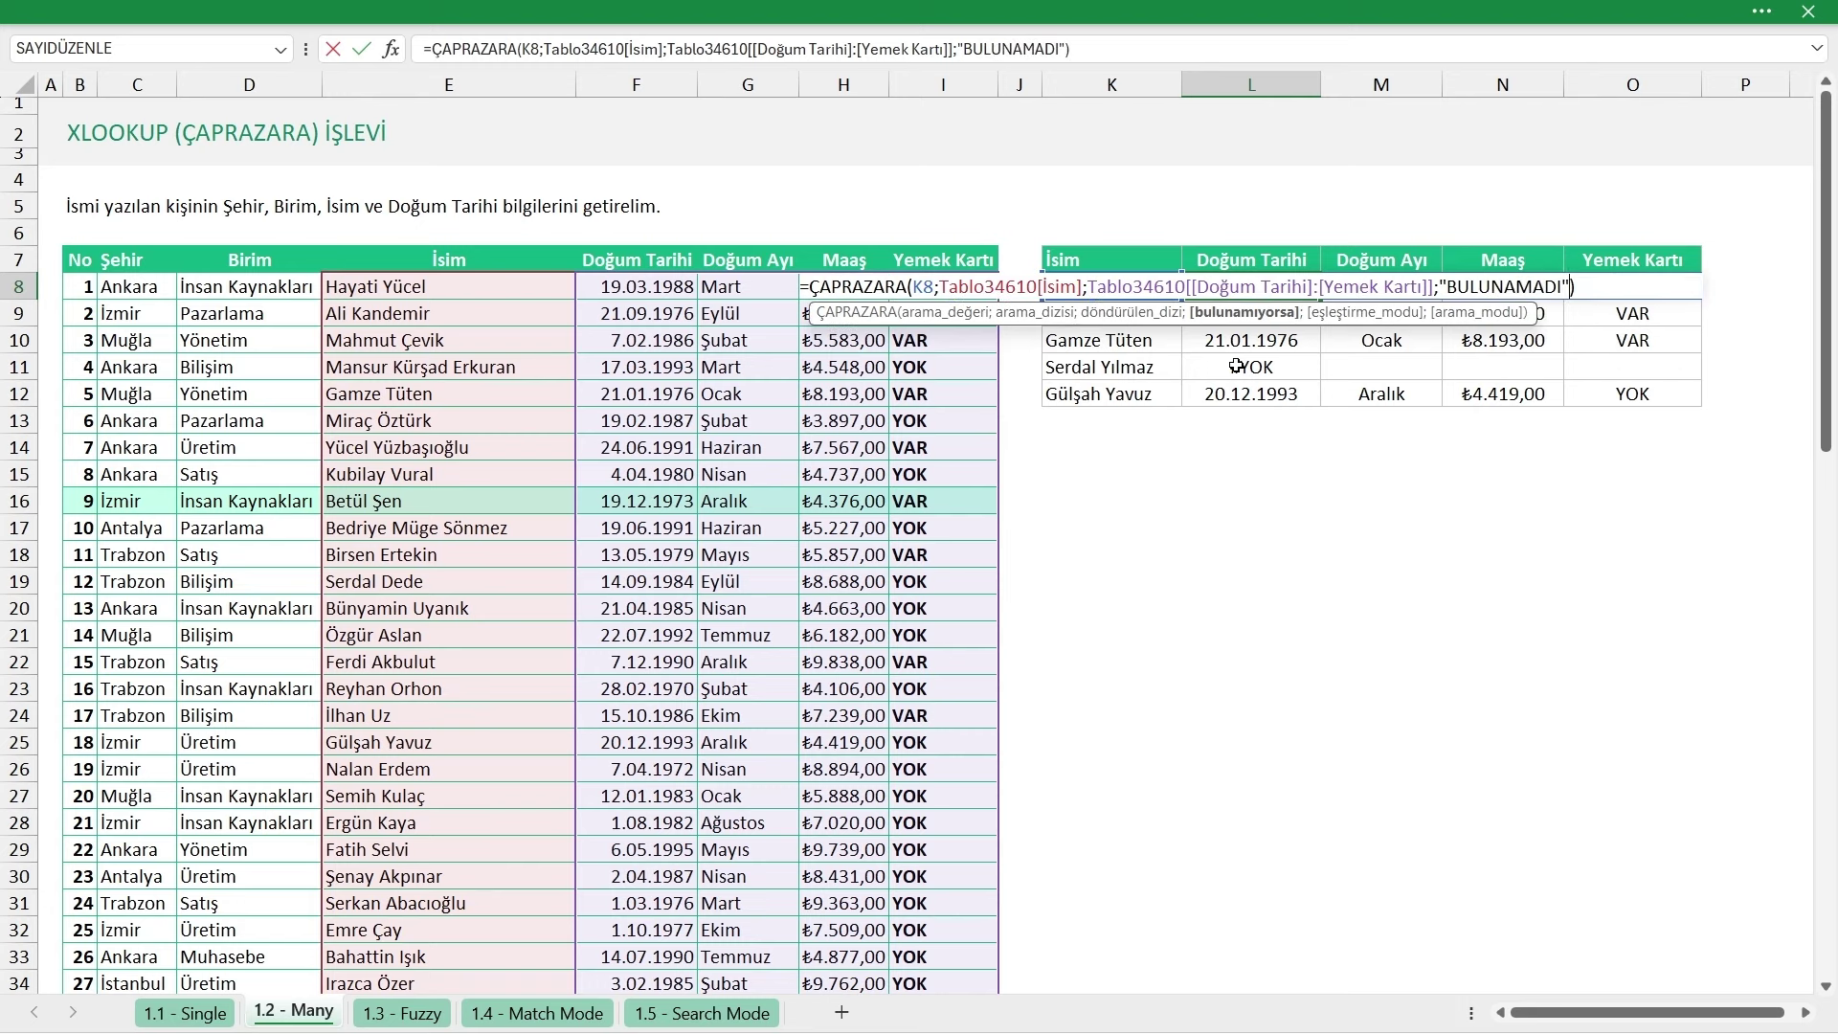
key(Return)
click(1273, 288)
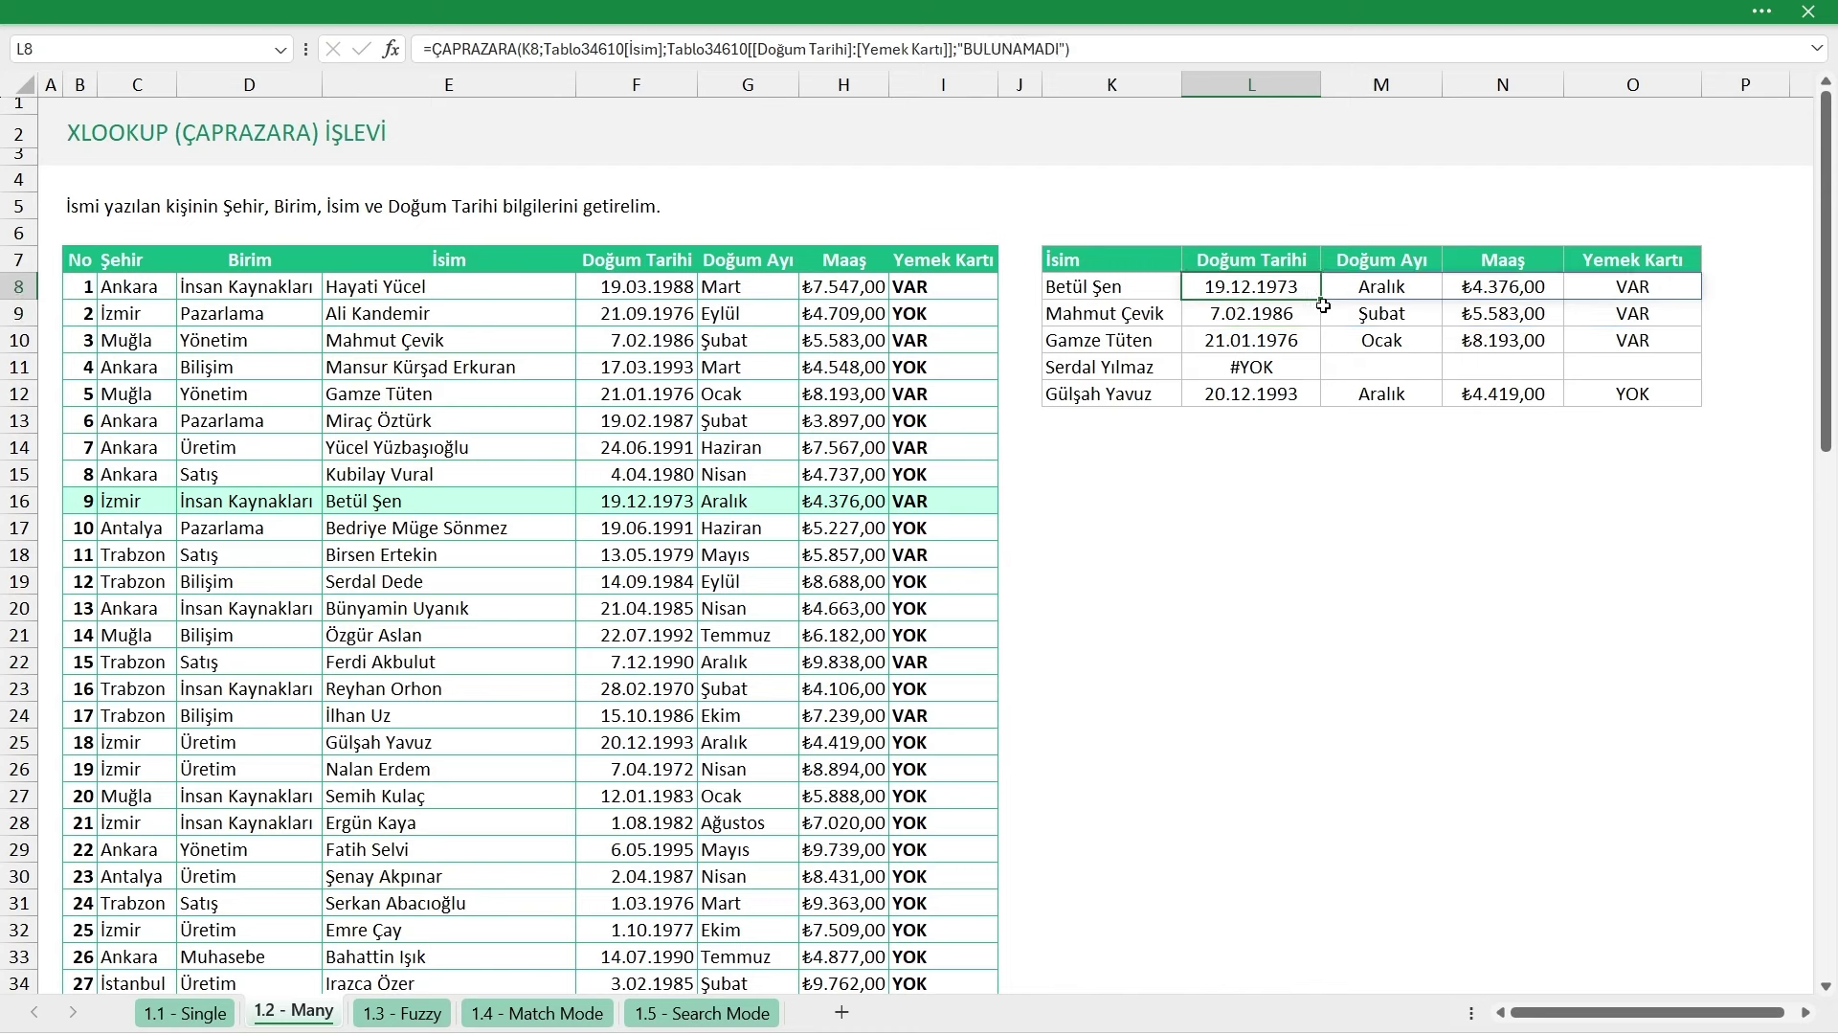
drag(1322, 302, 1305, 396)
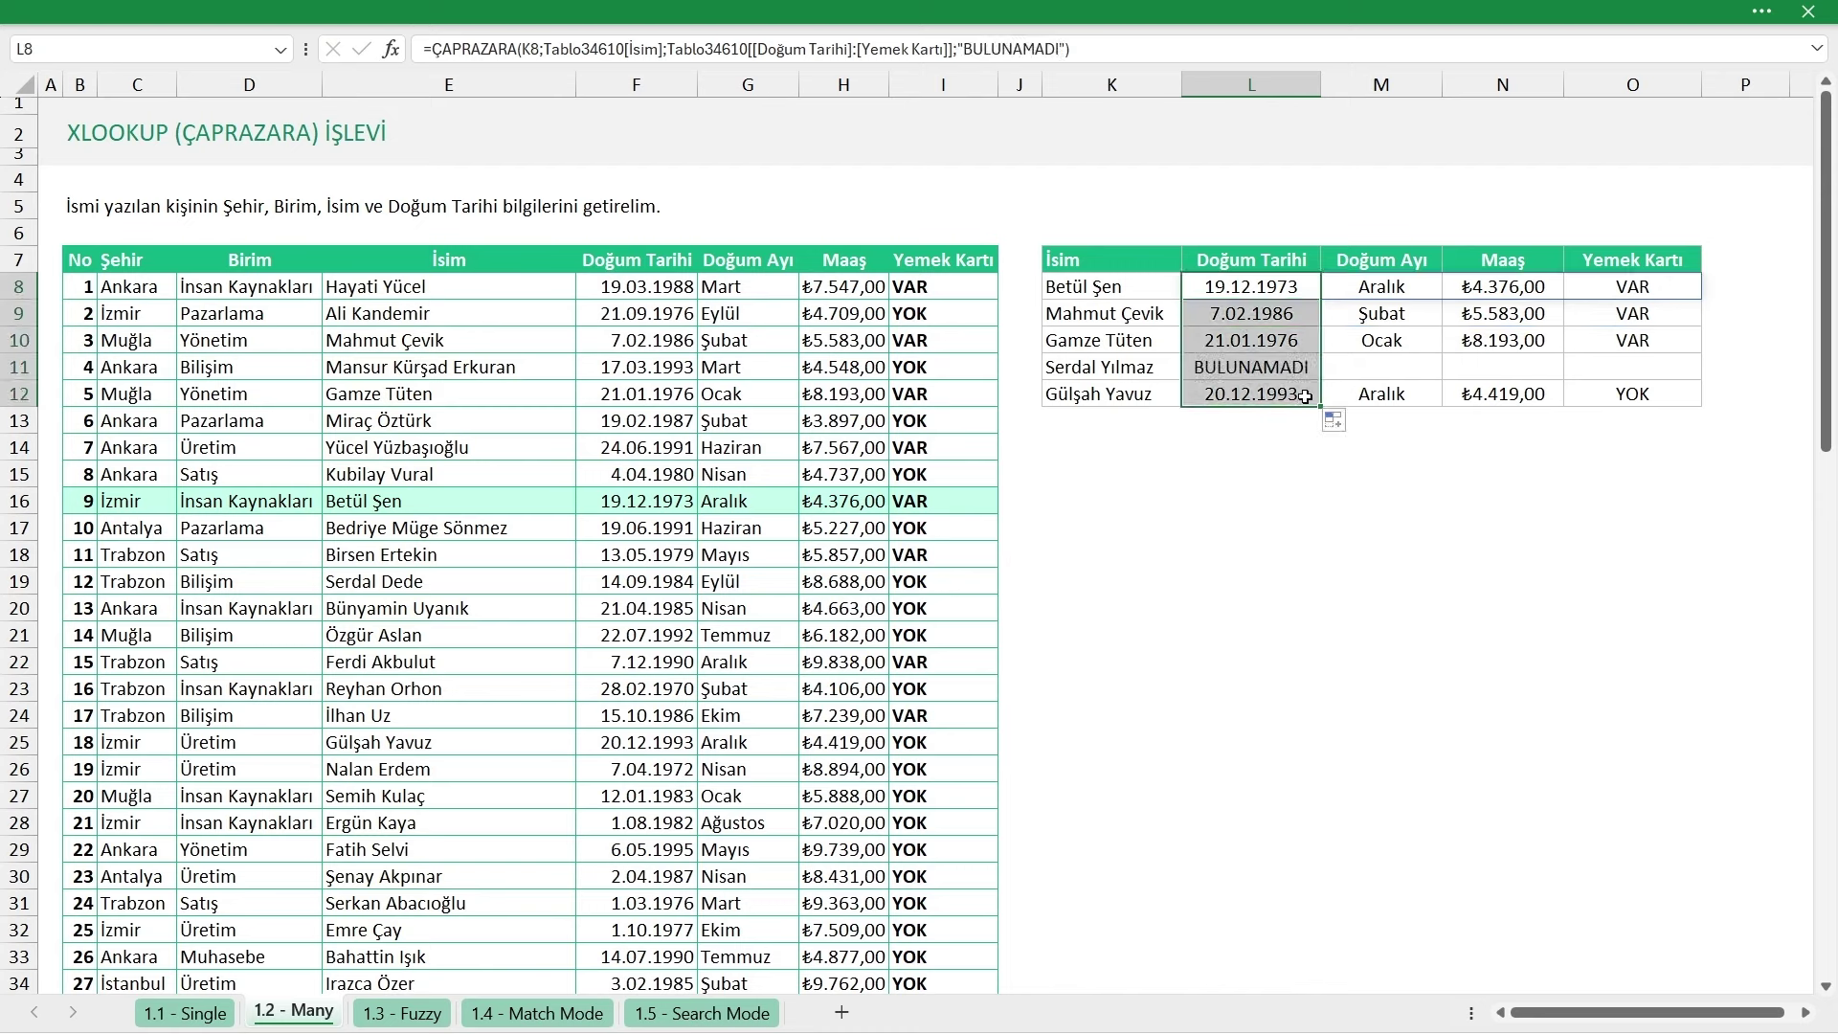
click(1250, 372)
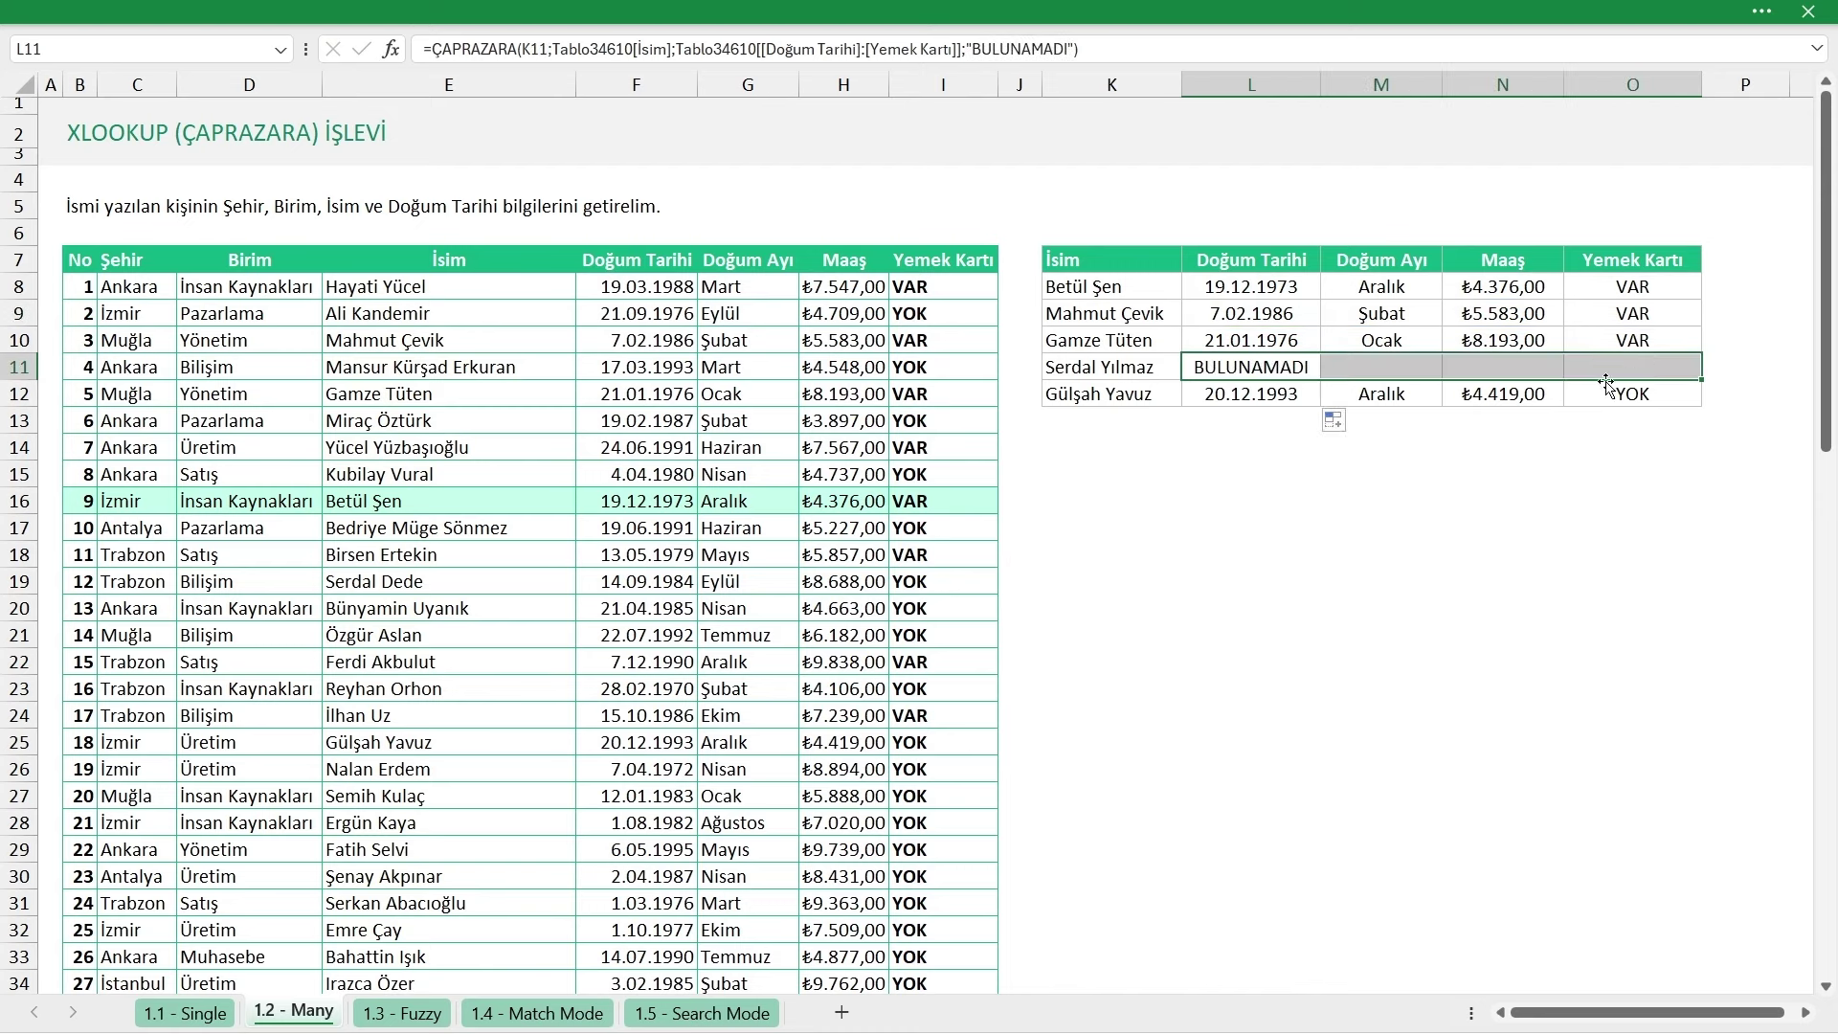
click(1231, 463)
click(1164, 496)
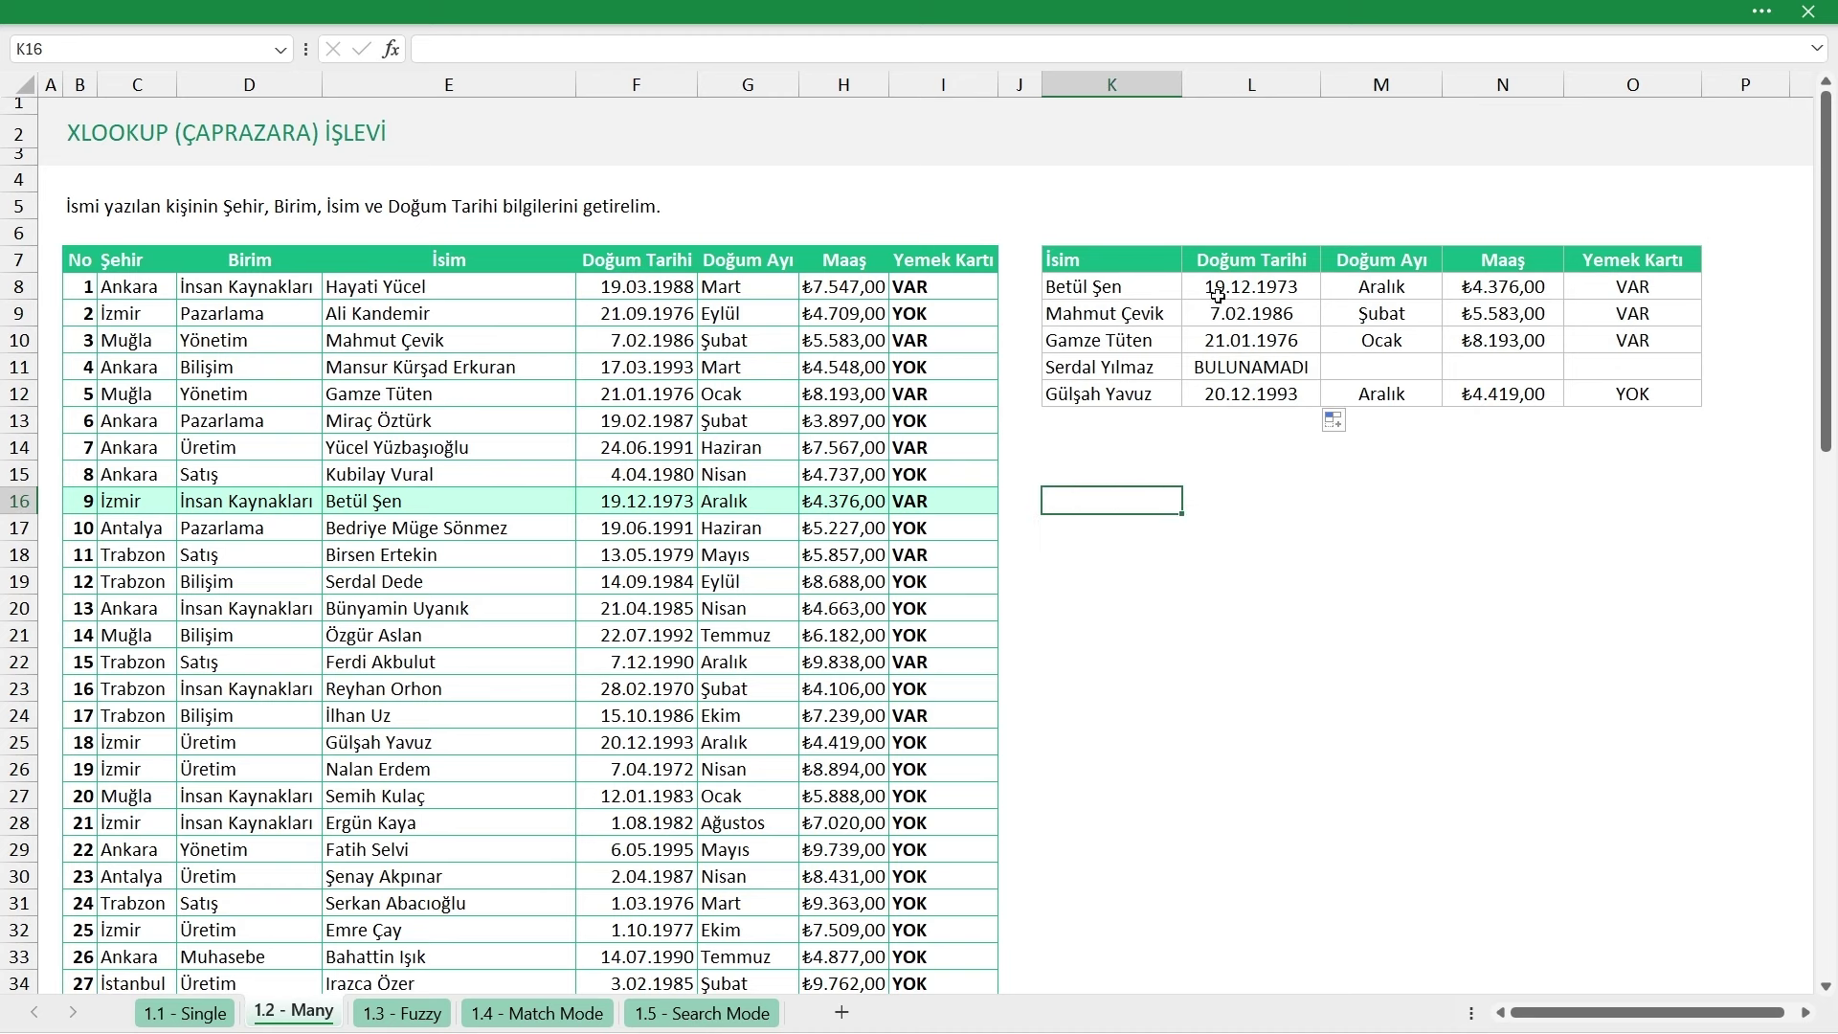
drag(1254, 287, 1622, 287)
click(1299, 283)
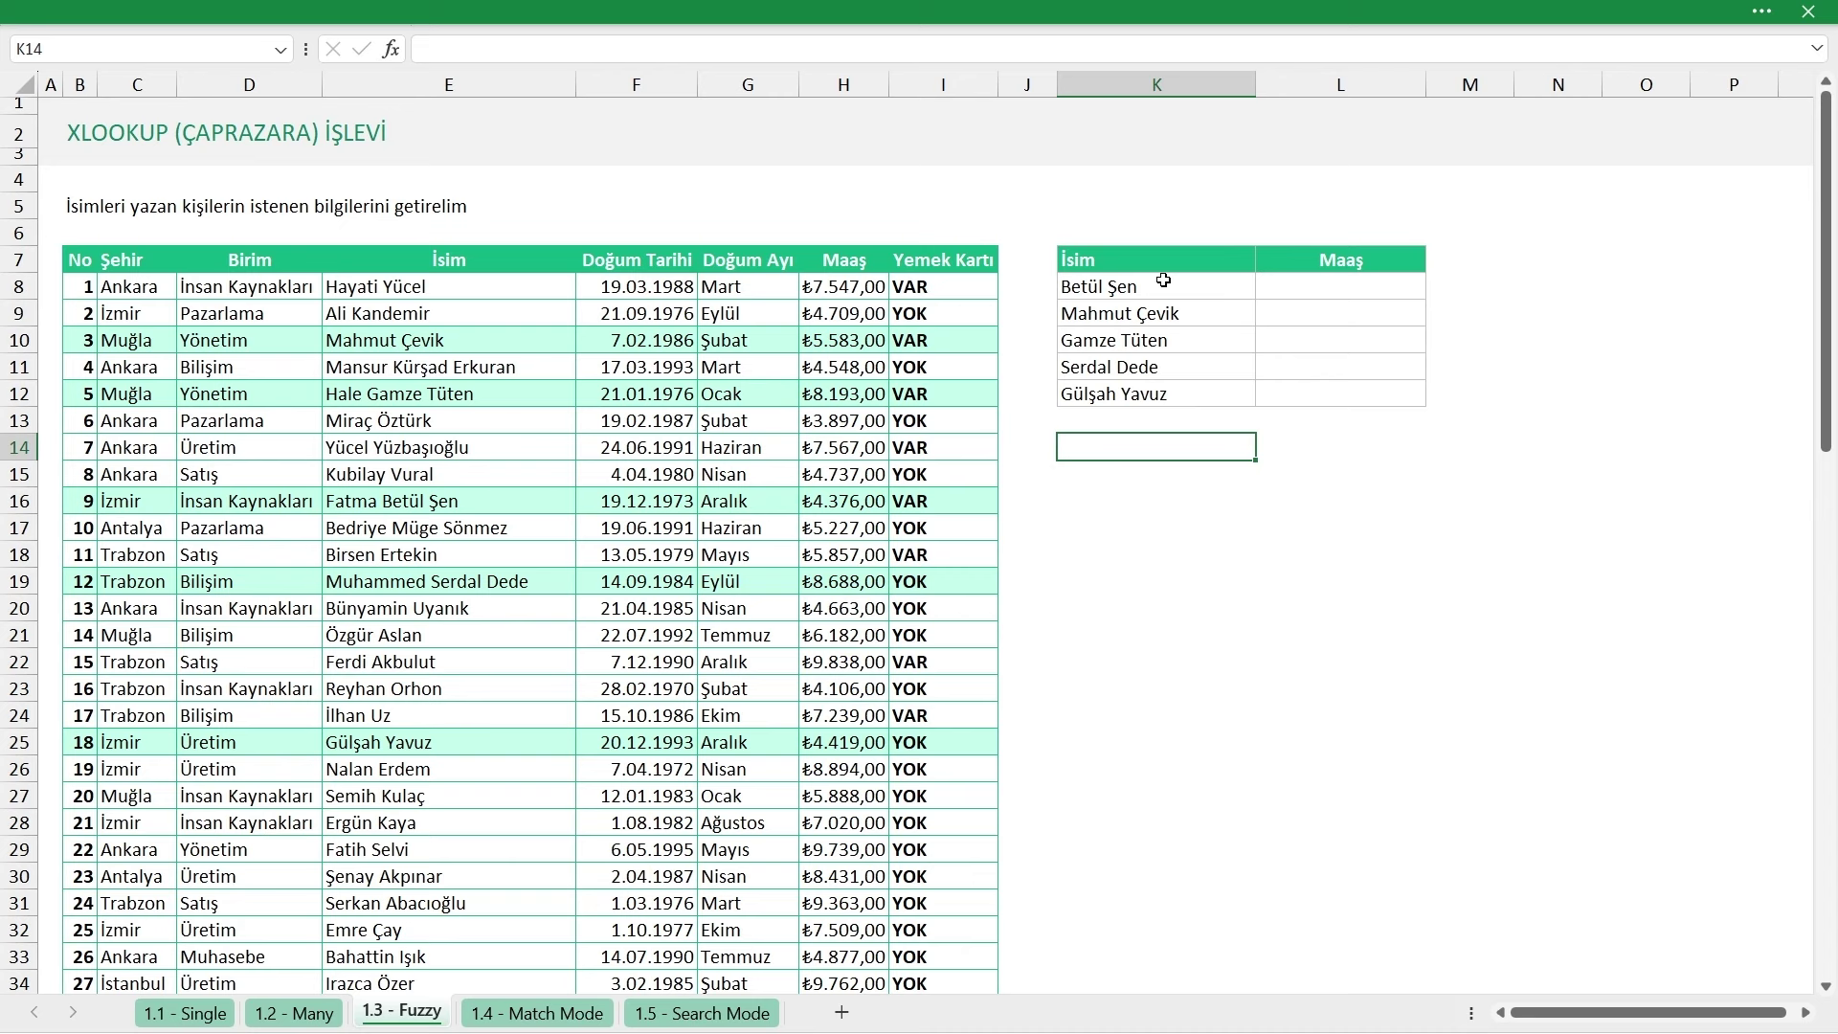
click(1134, 289)
click(1130, 339)
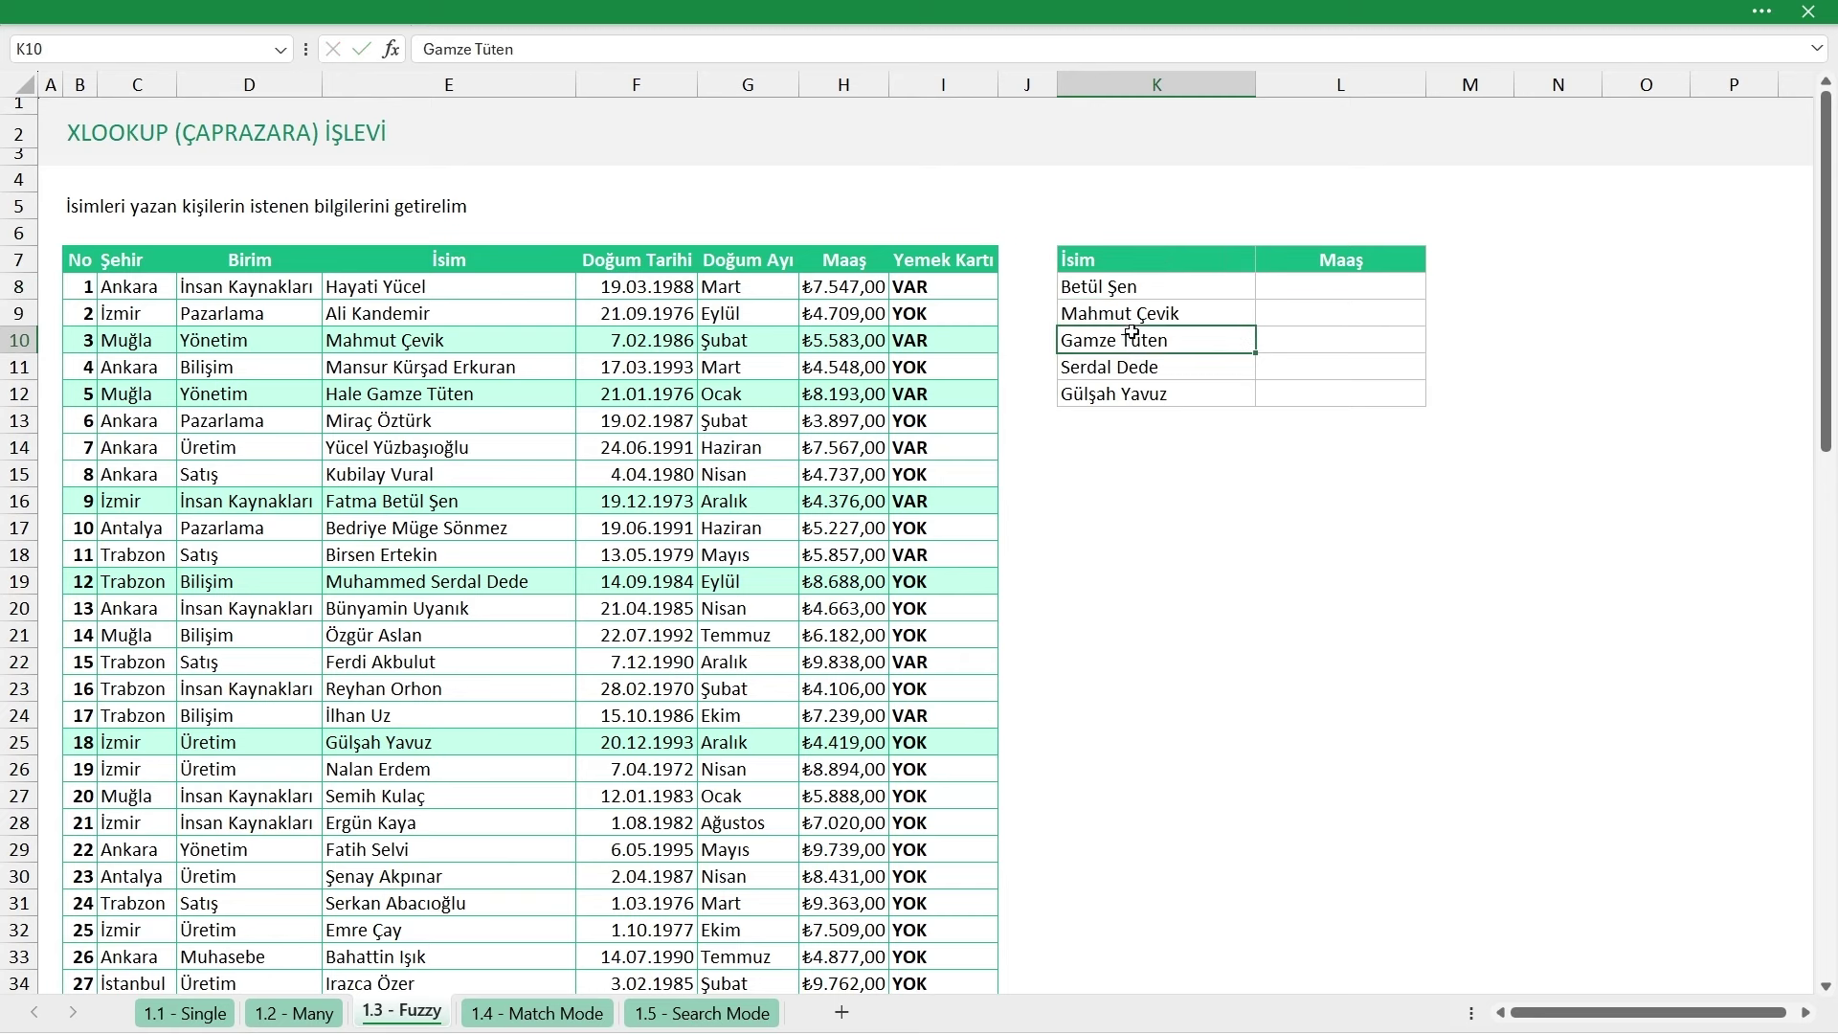
click(1131, 289)
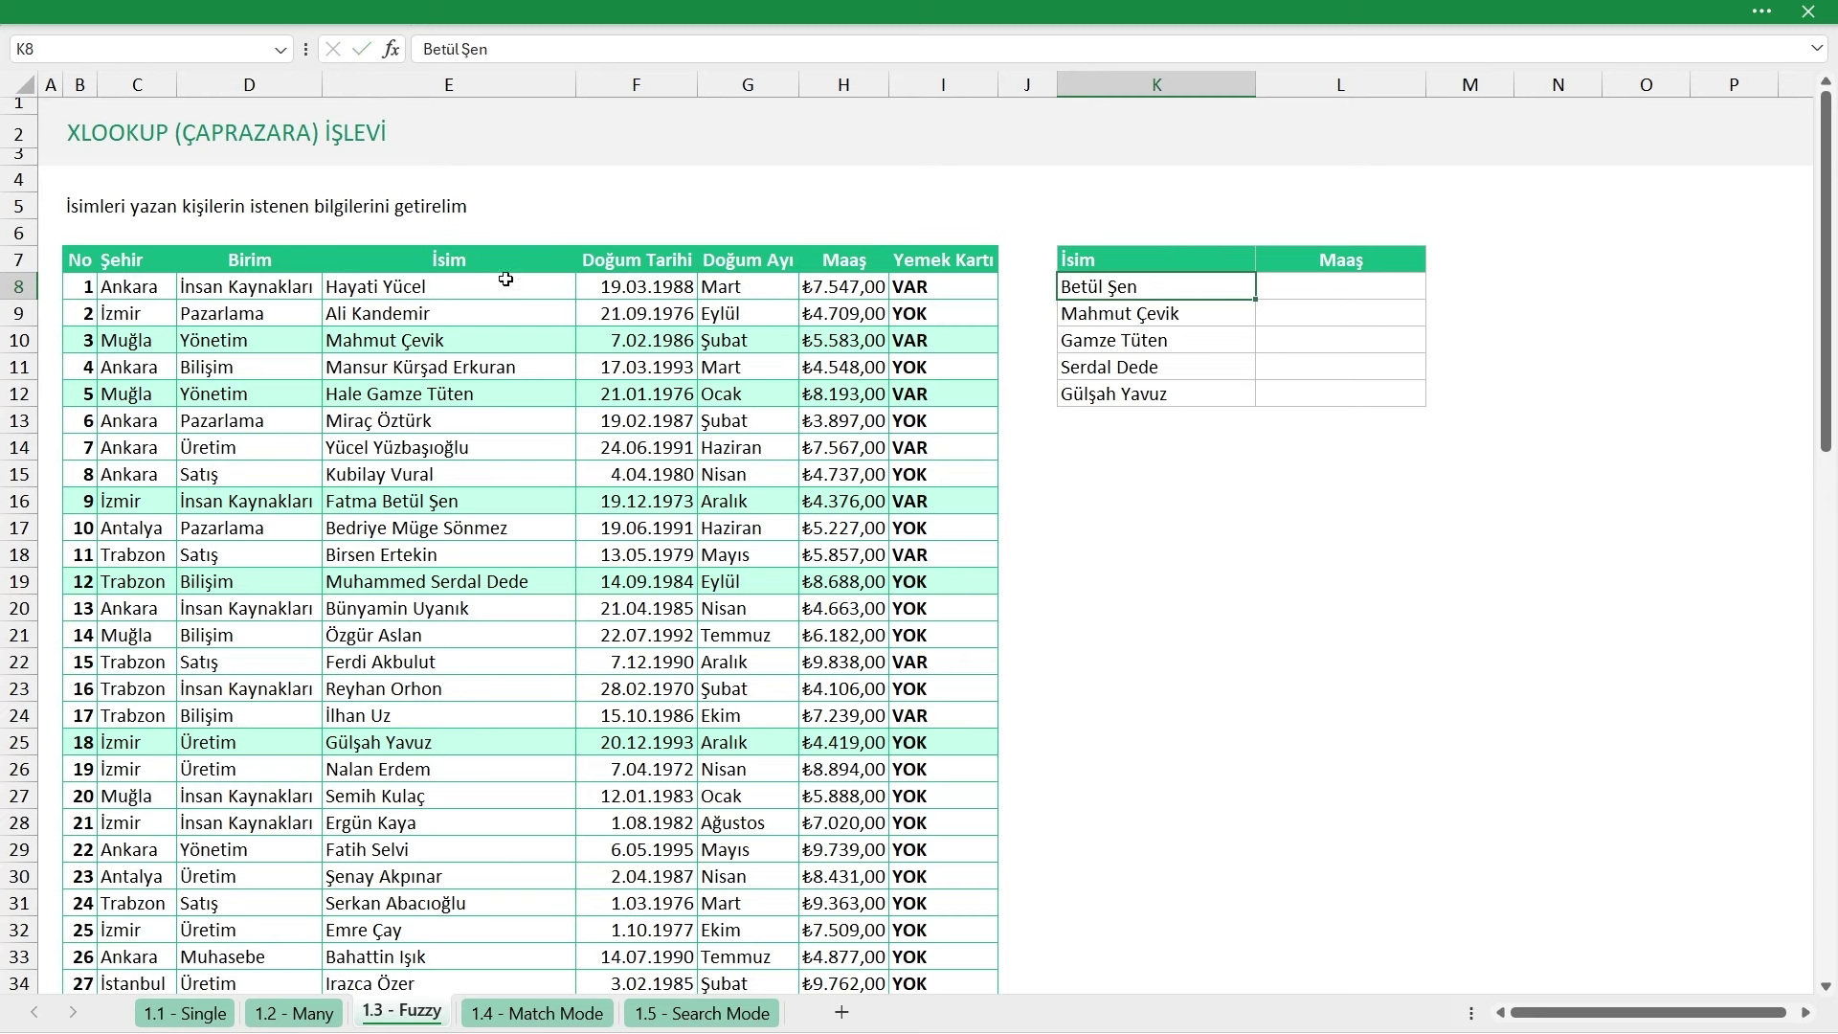
drag(514, 285, 541, 529)
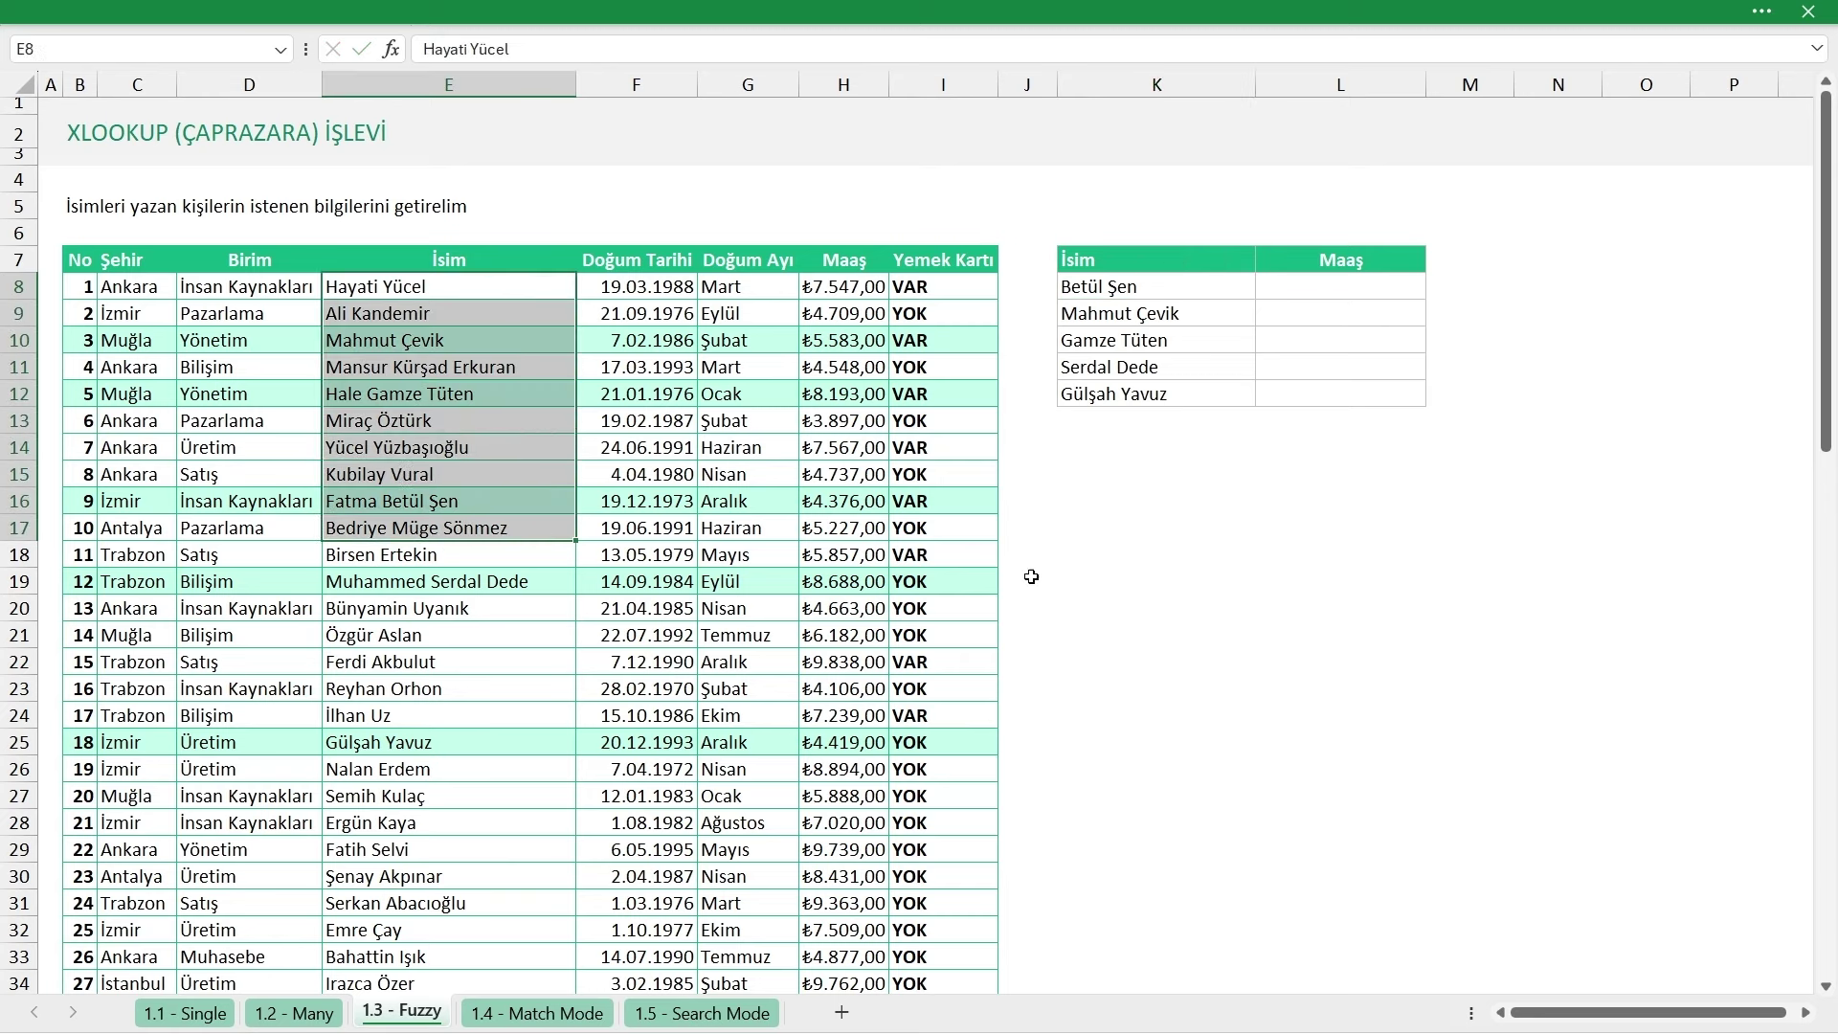
mouse_move(957, 506)
mouse_down()
mouse_move(328, 469)
mouse_move(88, 503)
mouse_up()
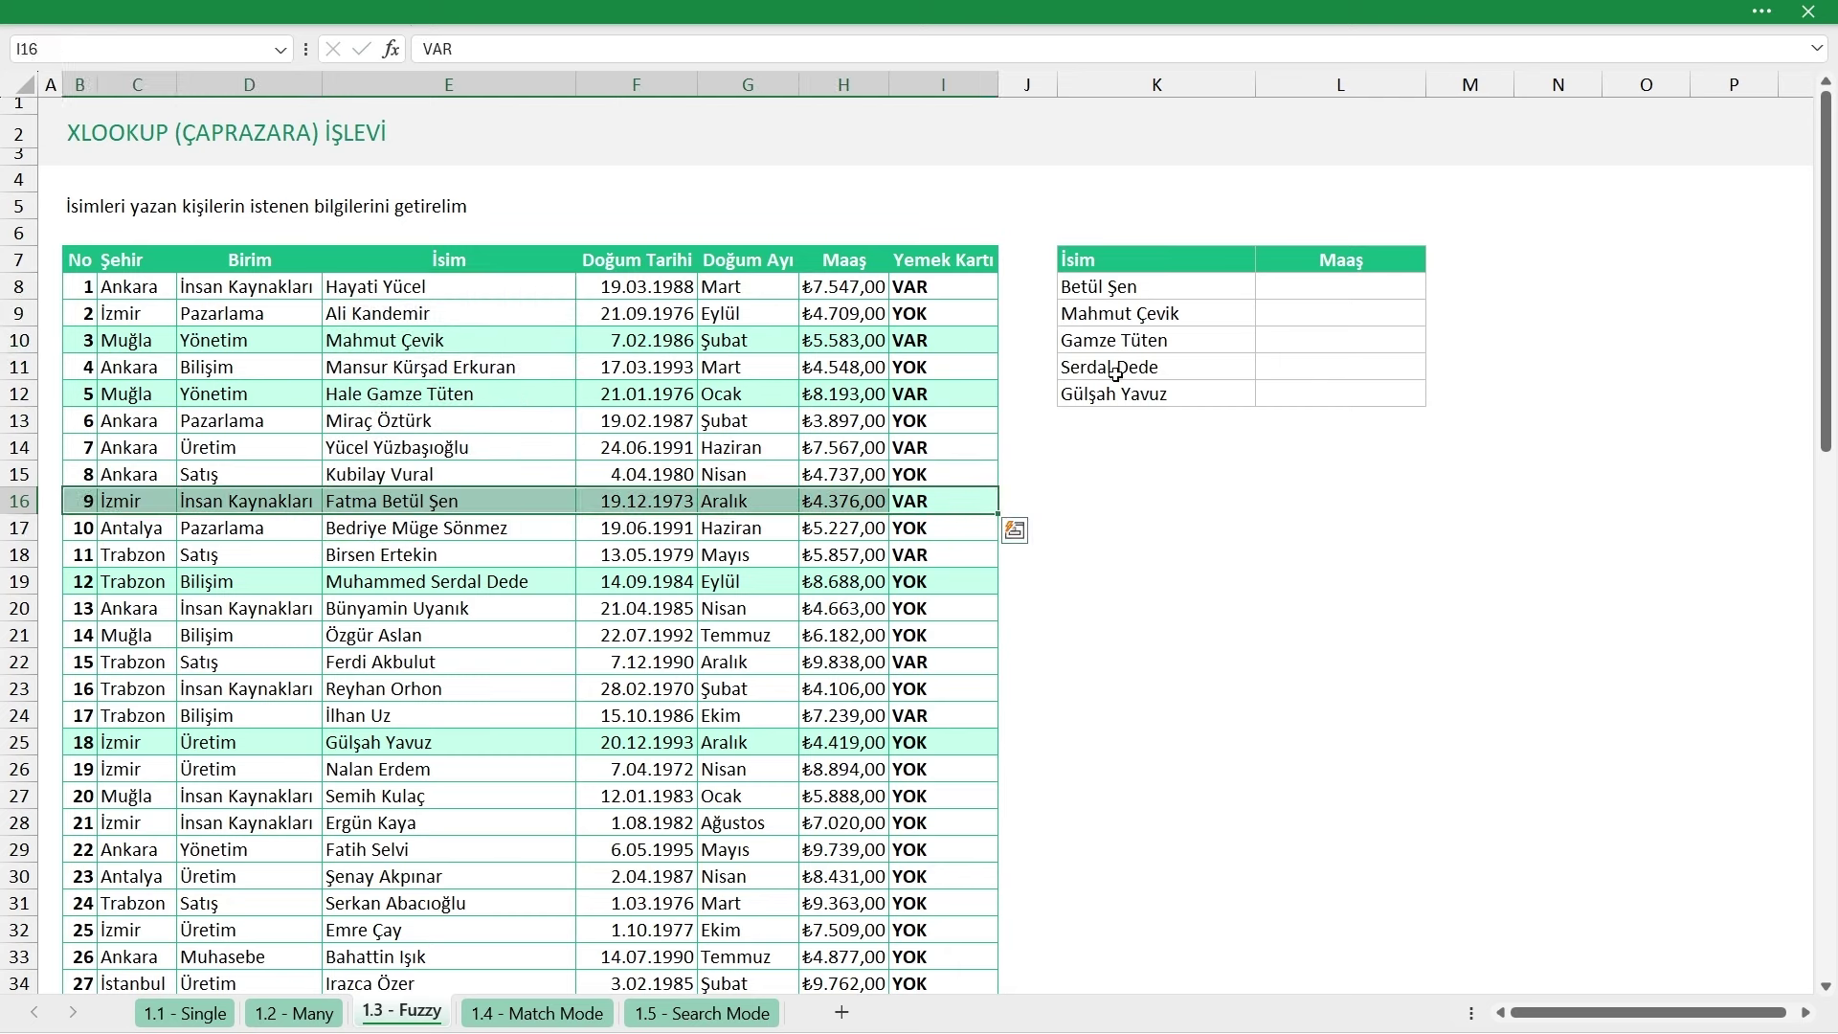
click(1158, 343)
drag(86, 393, 962, 397)
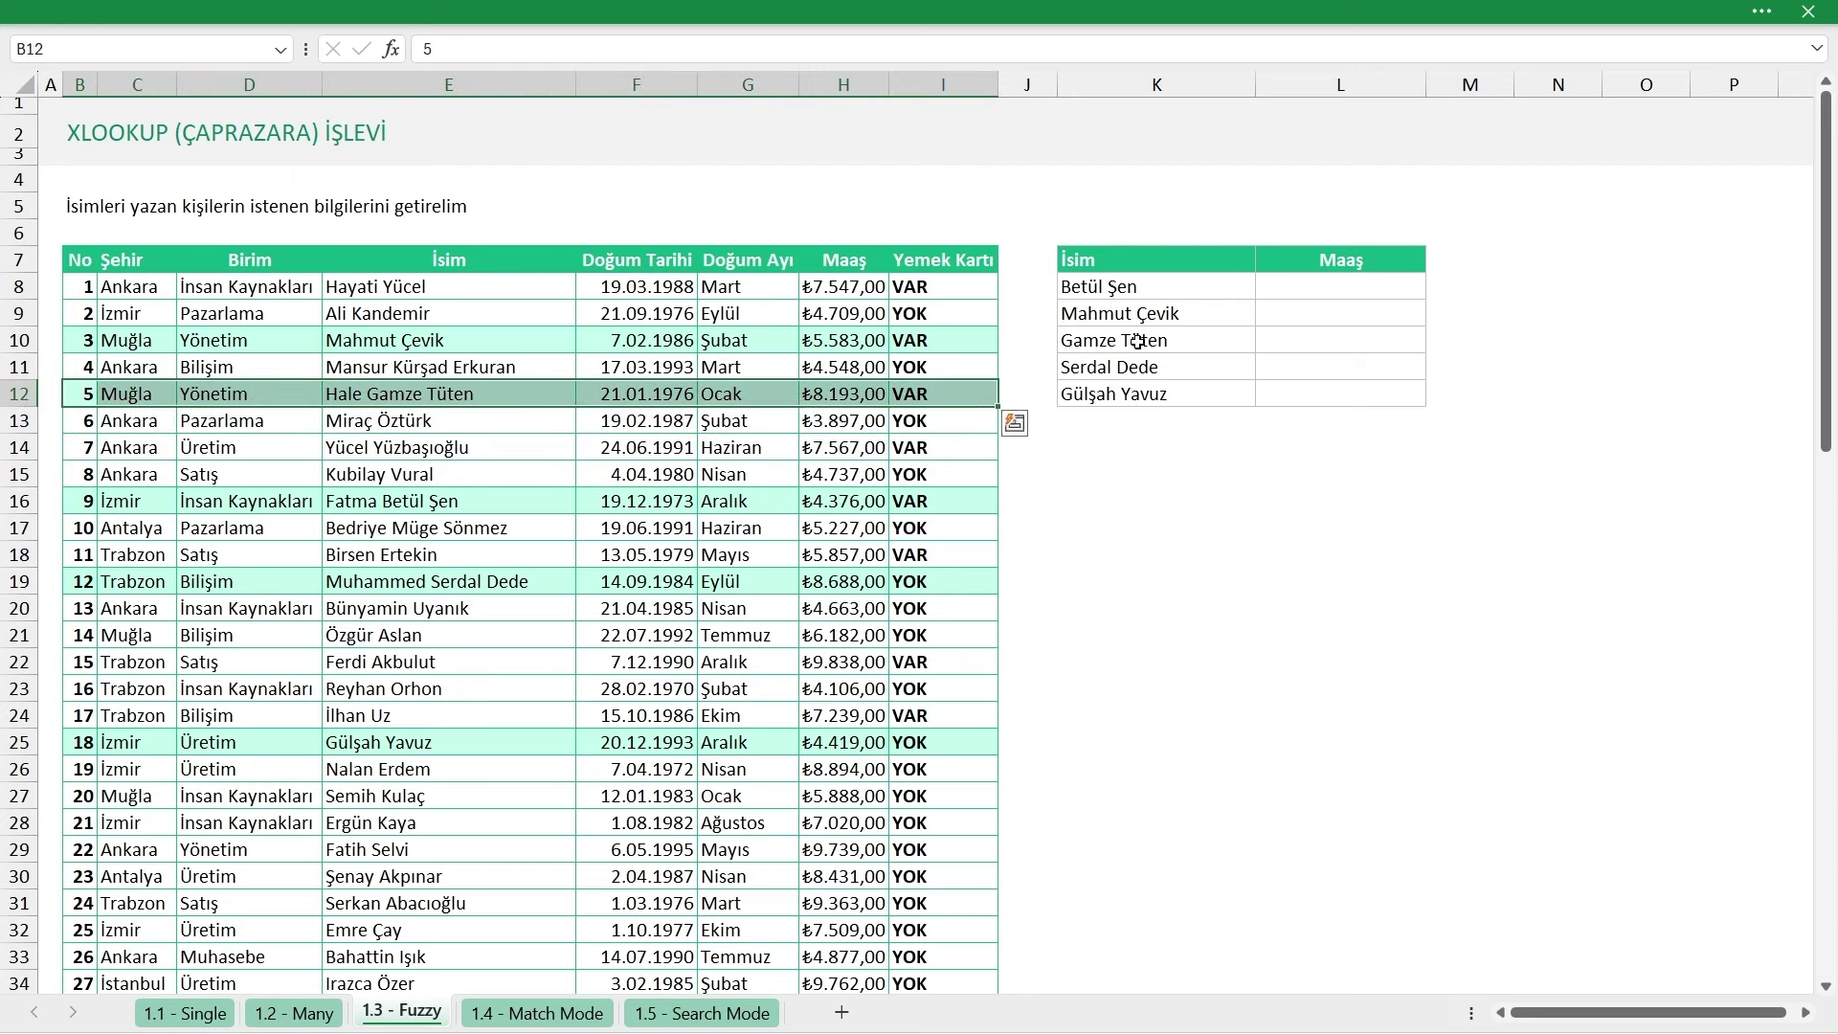
click(1141, 389)
drag(92, 744, 946, 746)
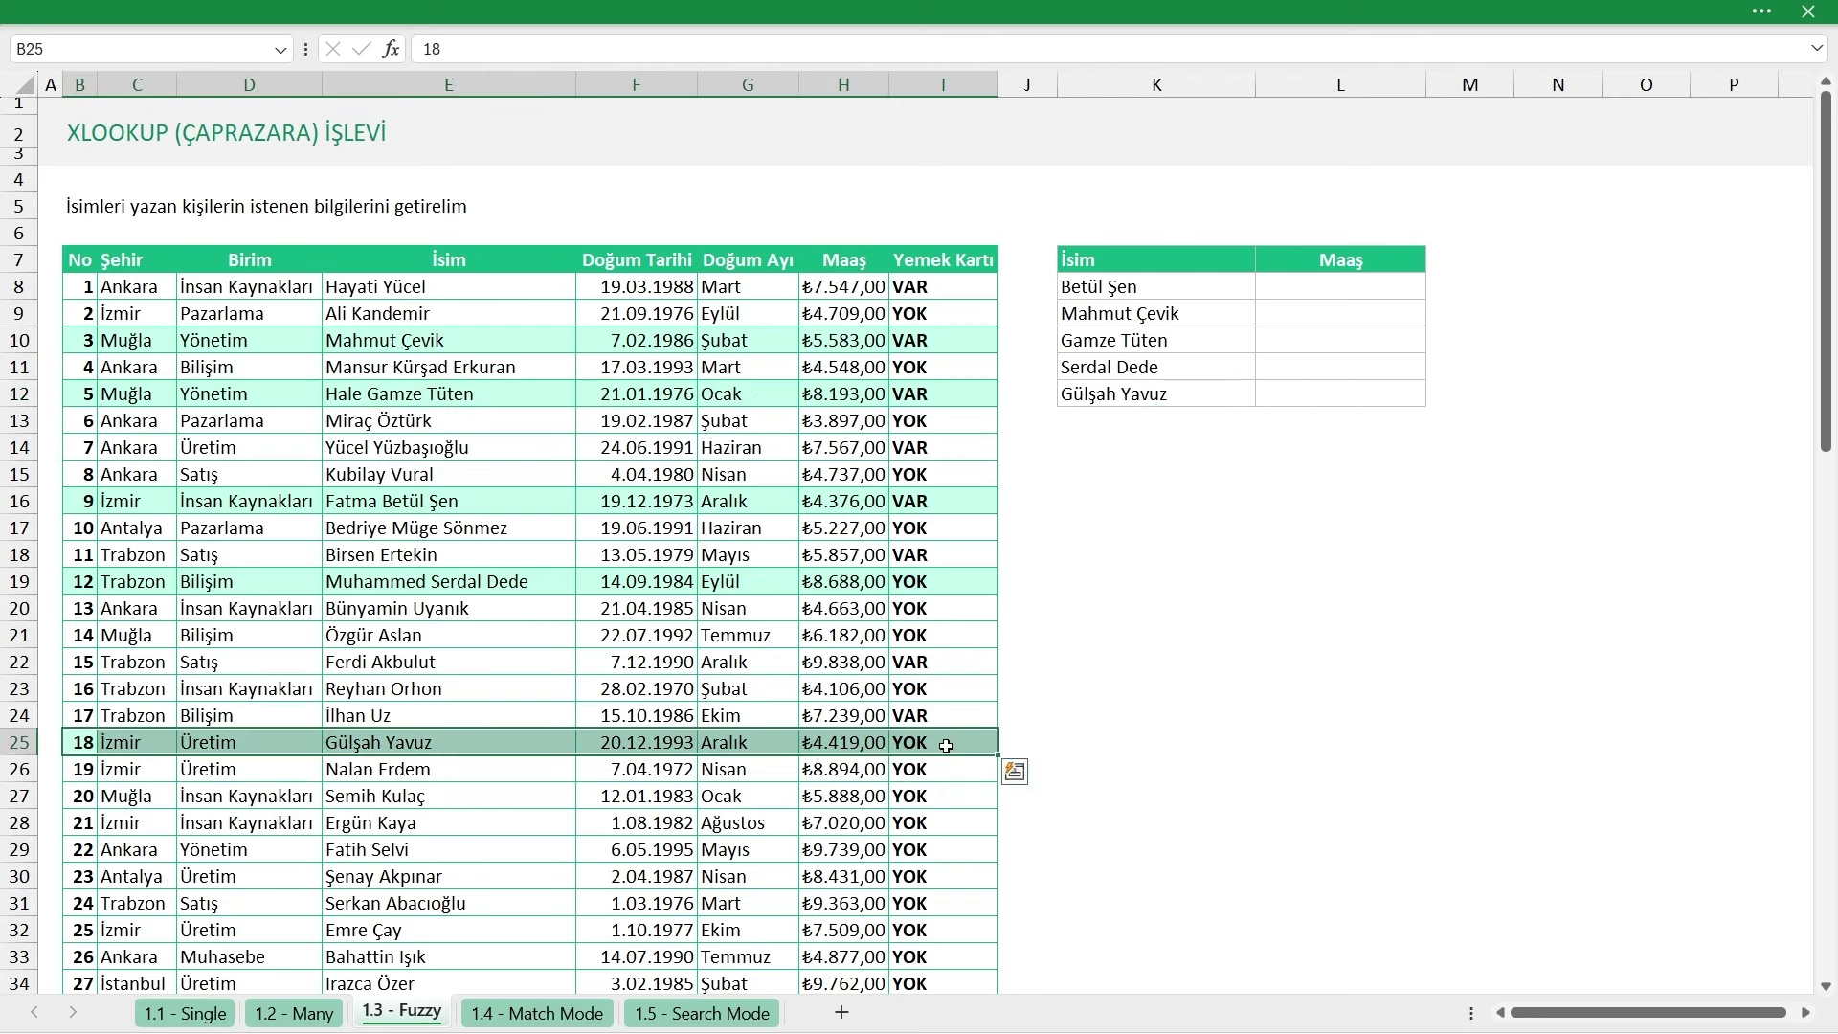
Narrow column K, widen the Maaş column L, and select L8
drag(1255, 84, 1235, 84)
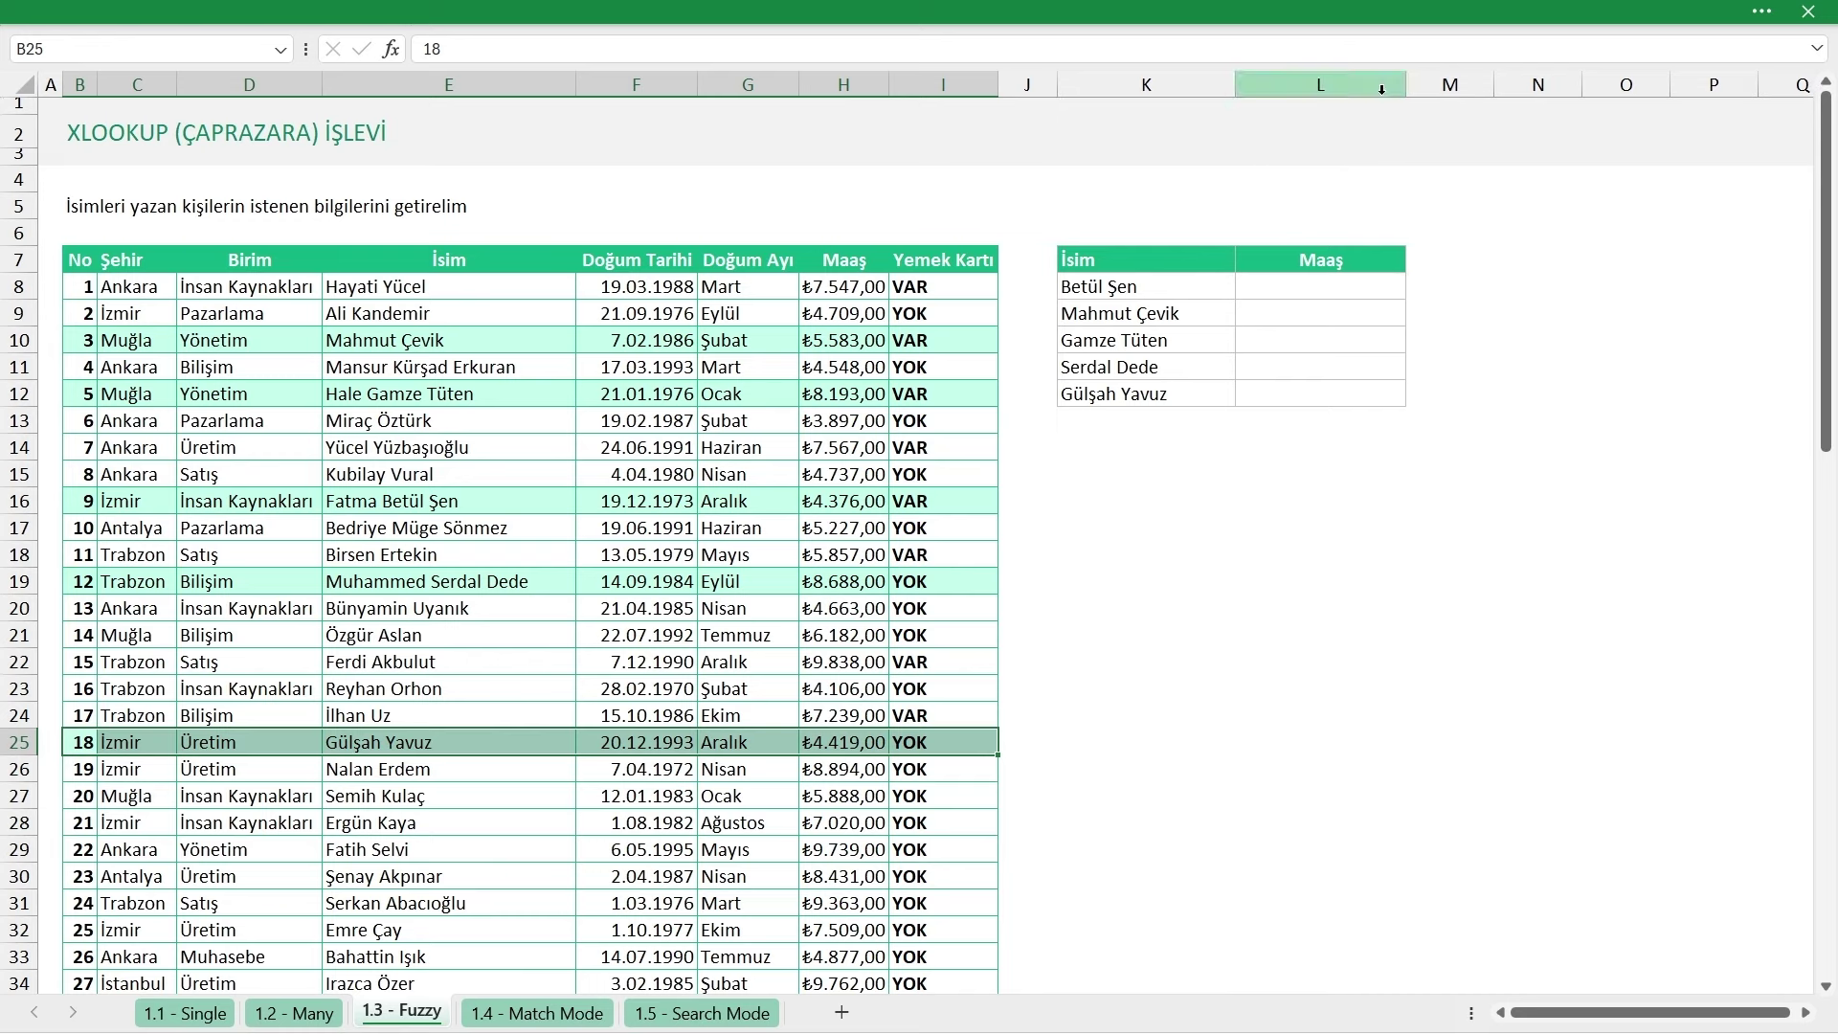
drag(1407, 86, 1432, 86)
click(1290, 286)
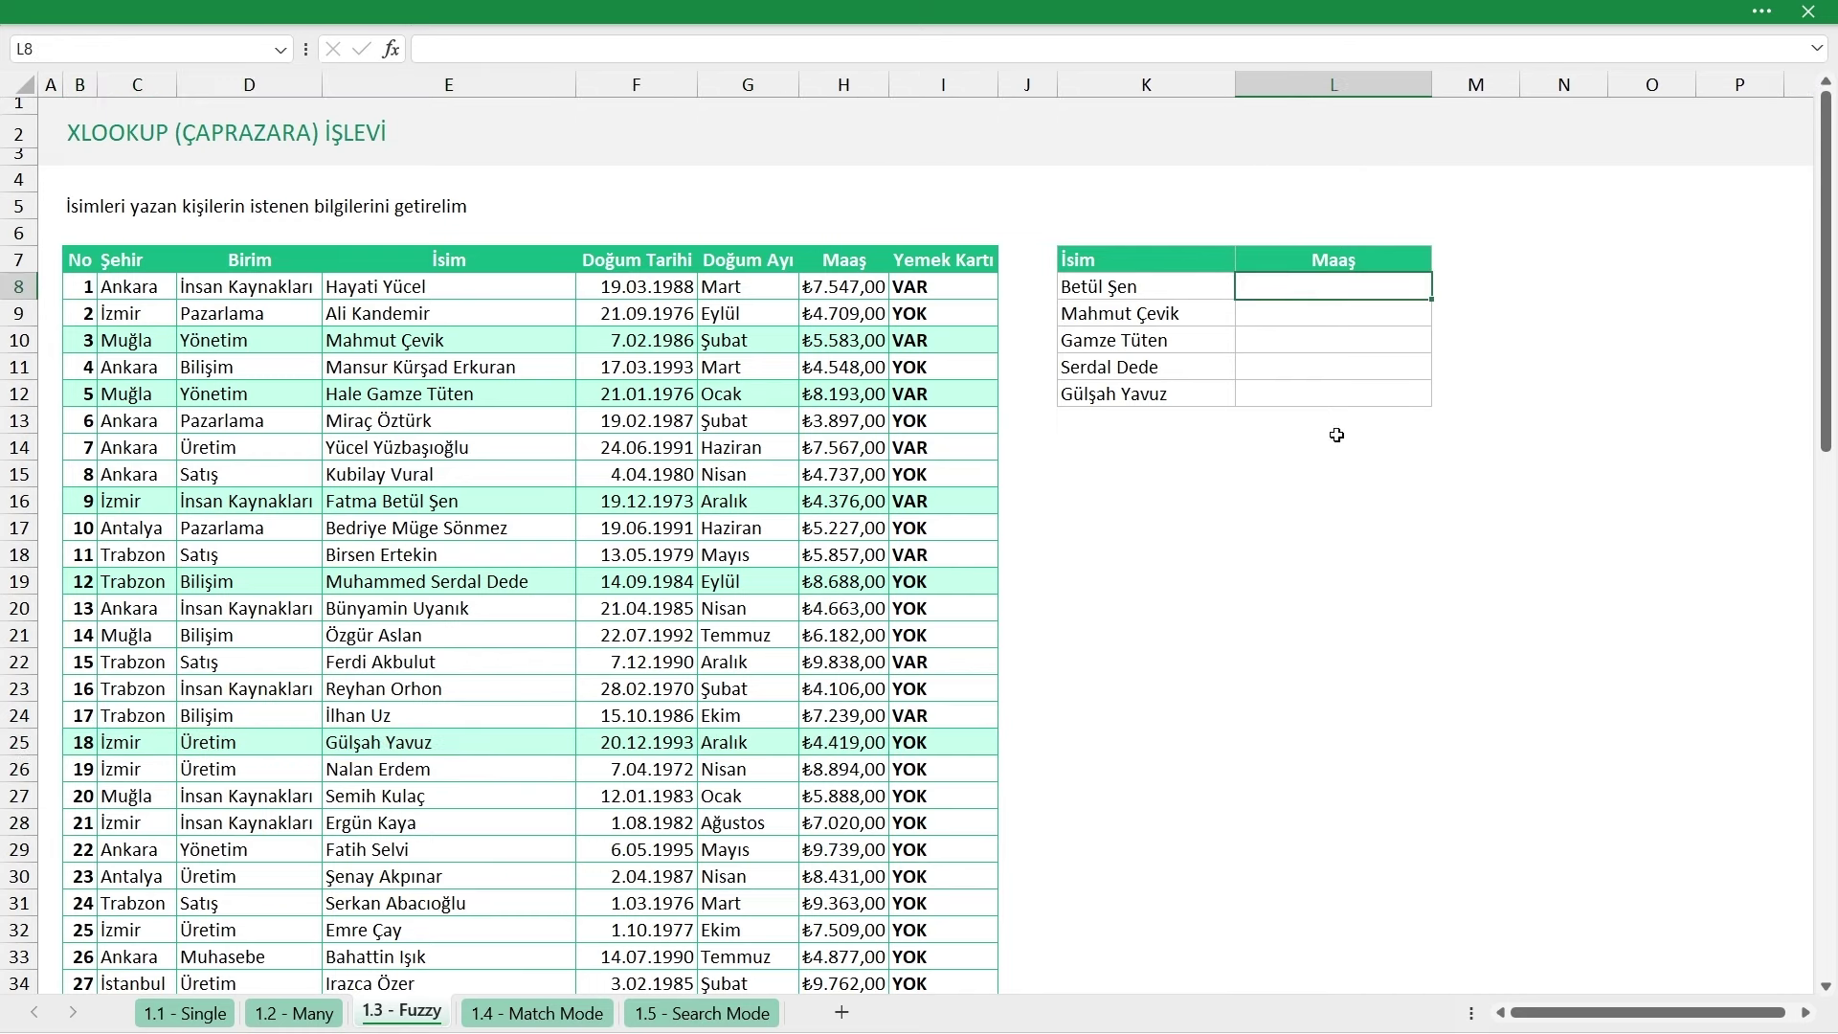
Enter =ÇAPRAZARA(K8;tbl_1[İsim];tbl_1[Maaş];"";2) in L8 with wildcard match mode 2
text(=)
text(ÇAP)
key(Tab)
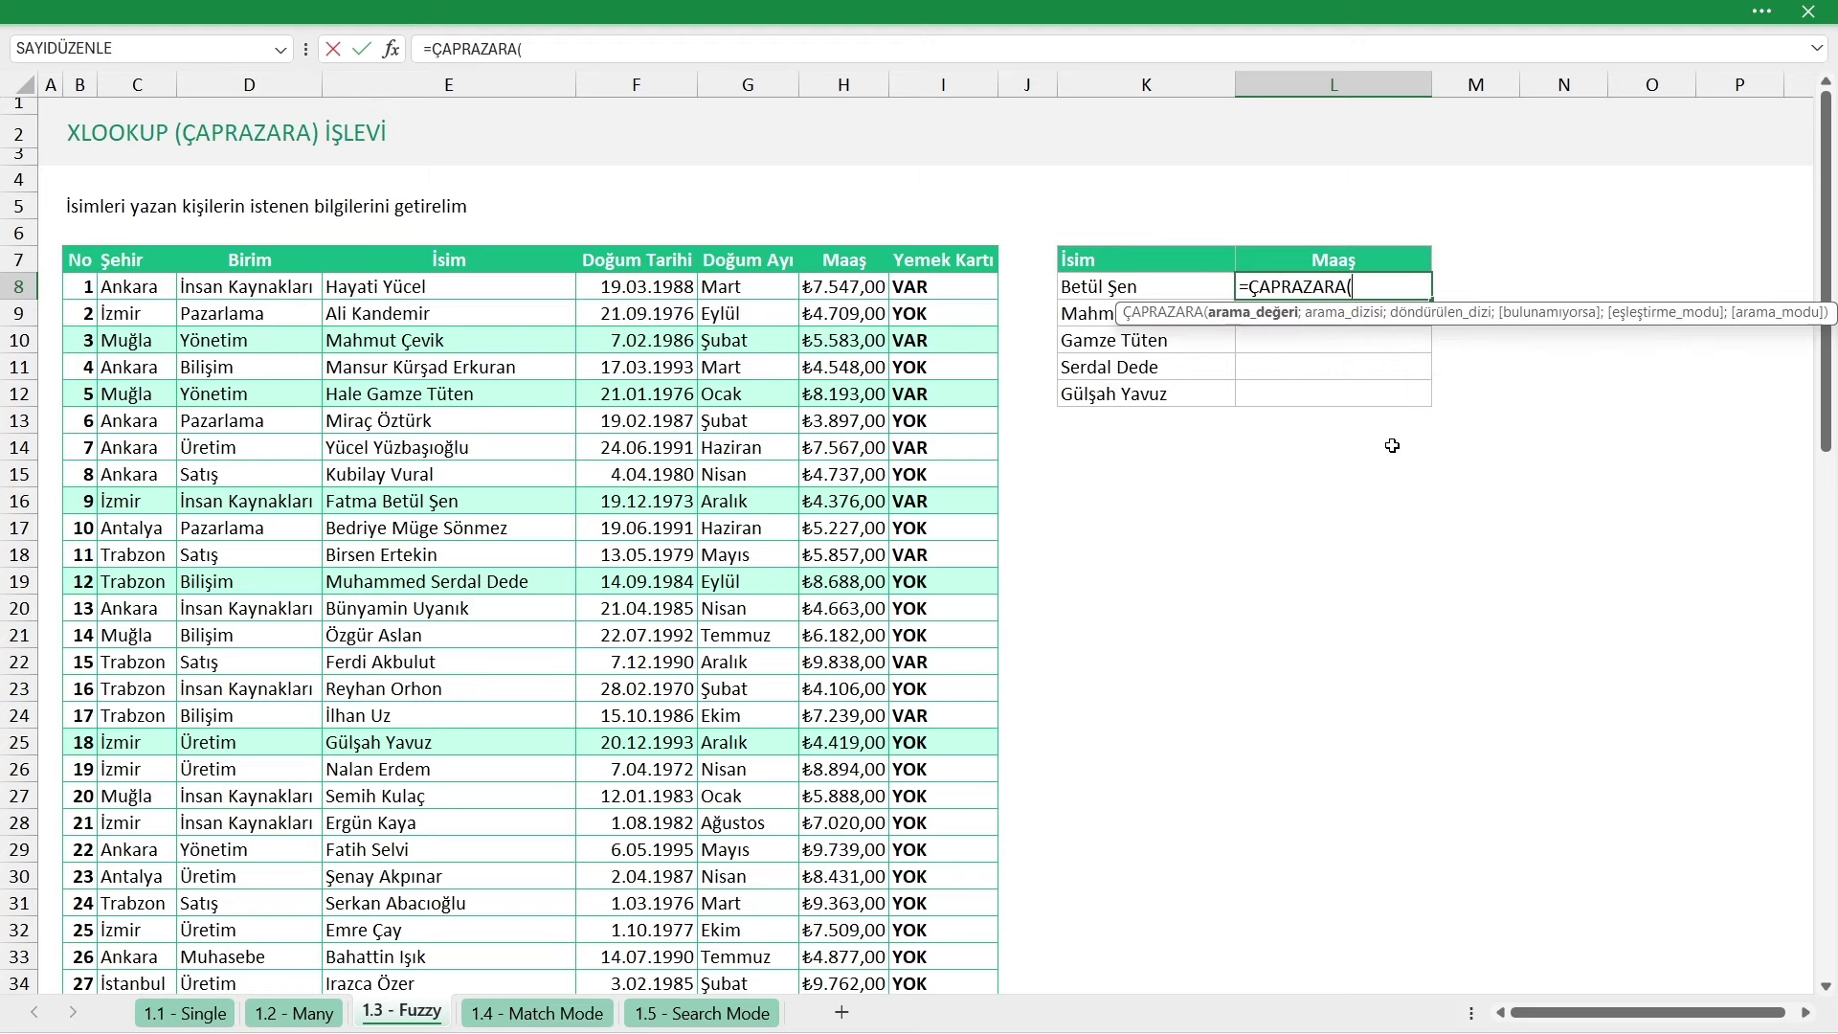
click(1166, 284)
text(;)
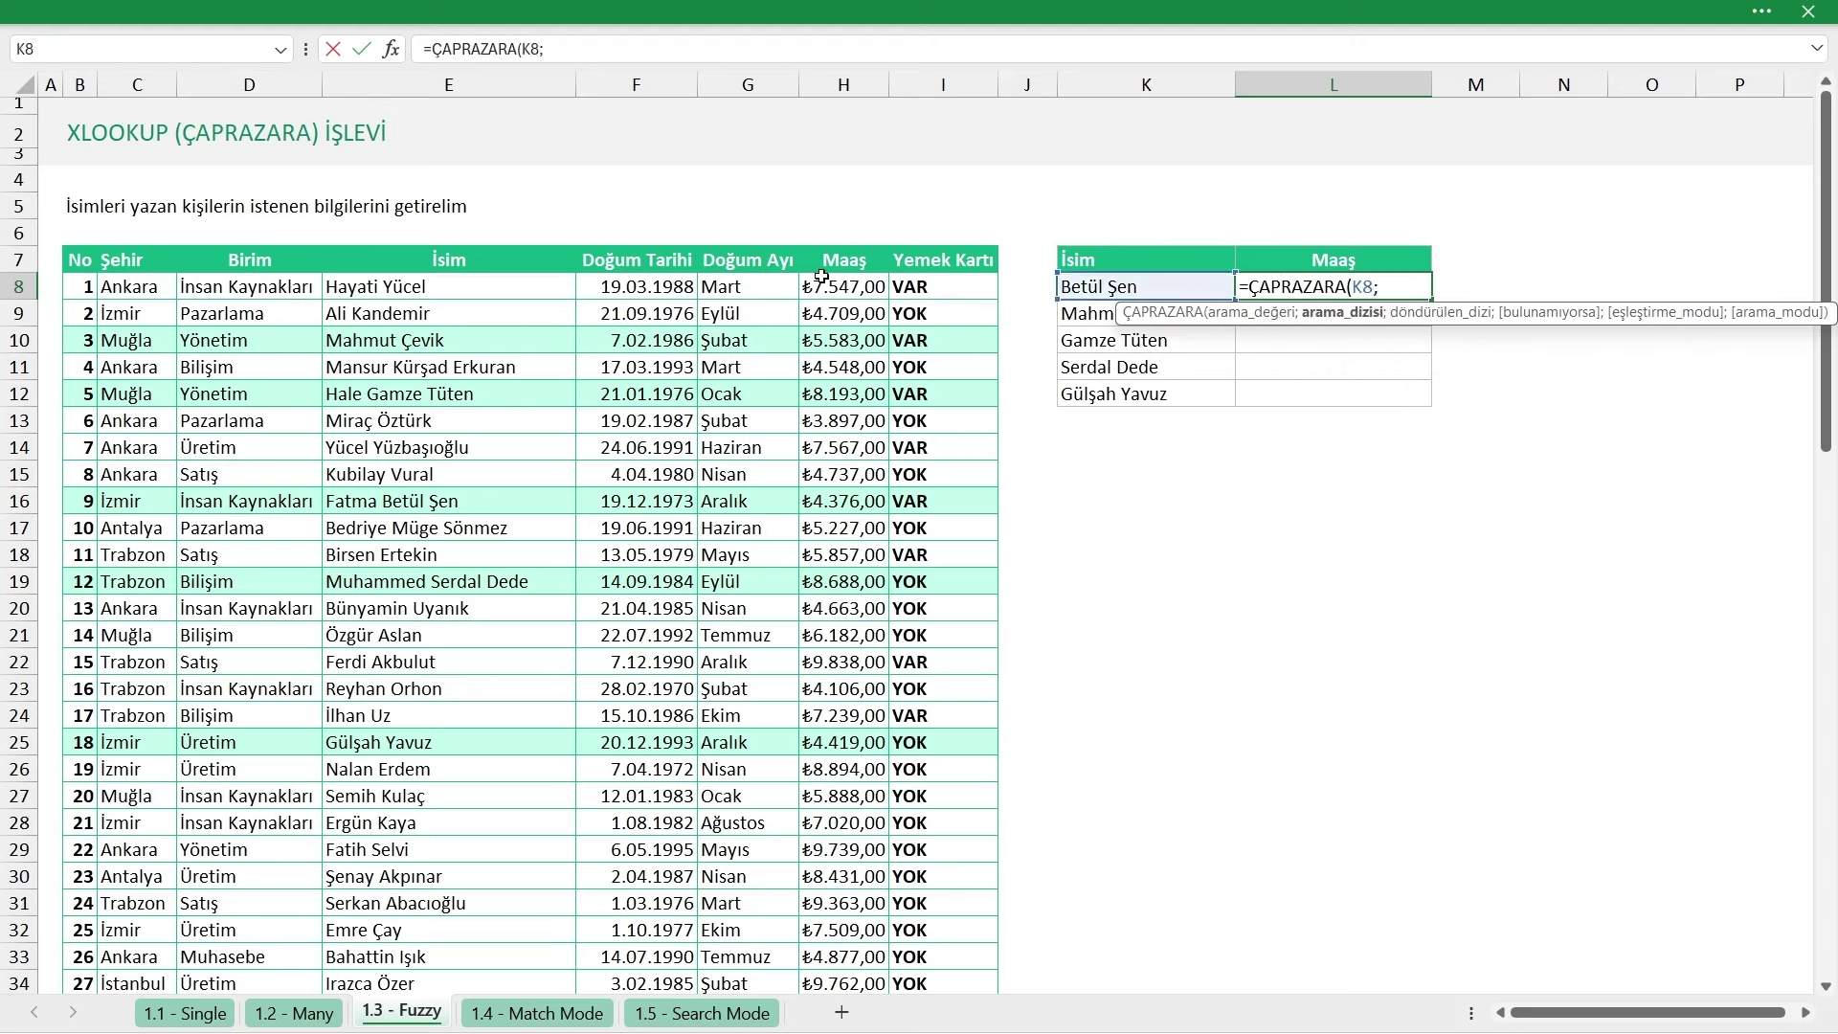
click(528, 251)
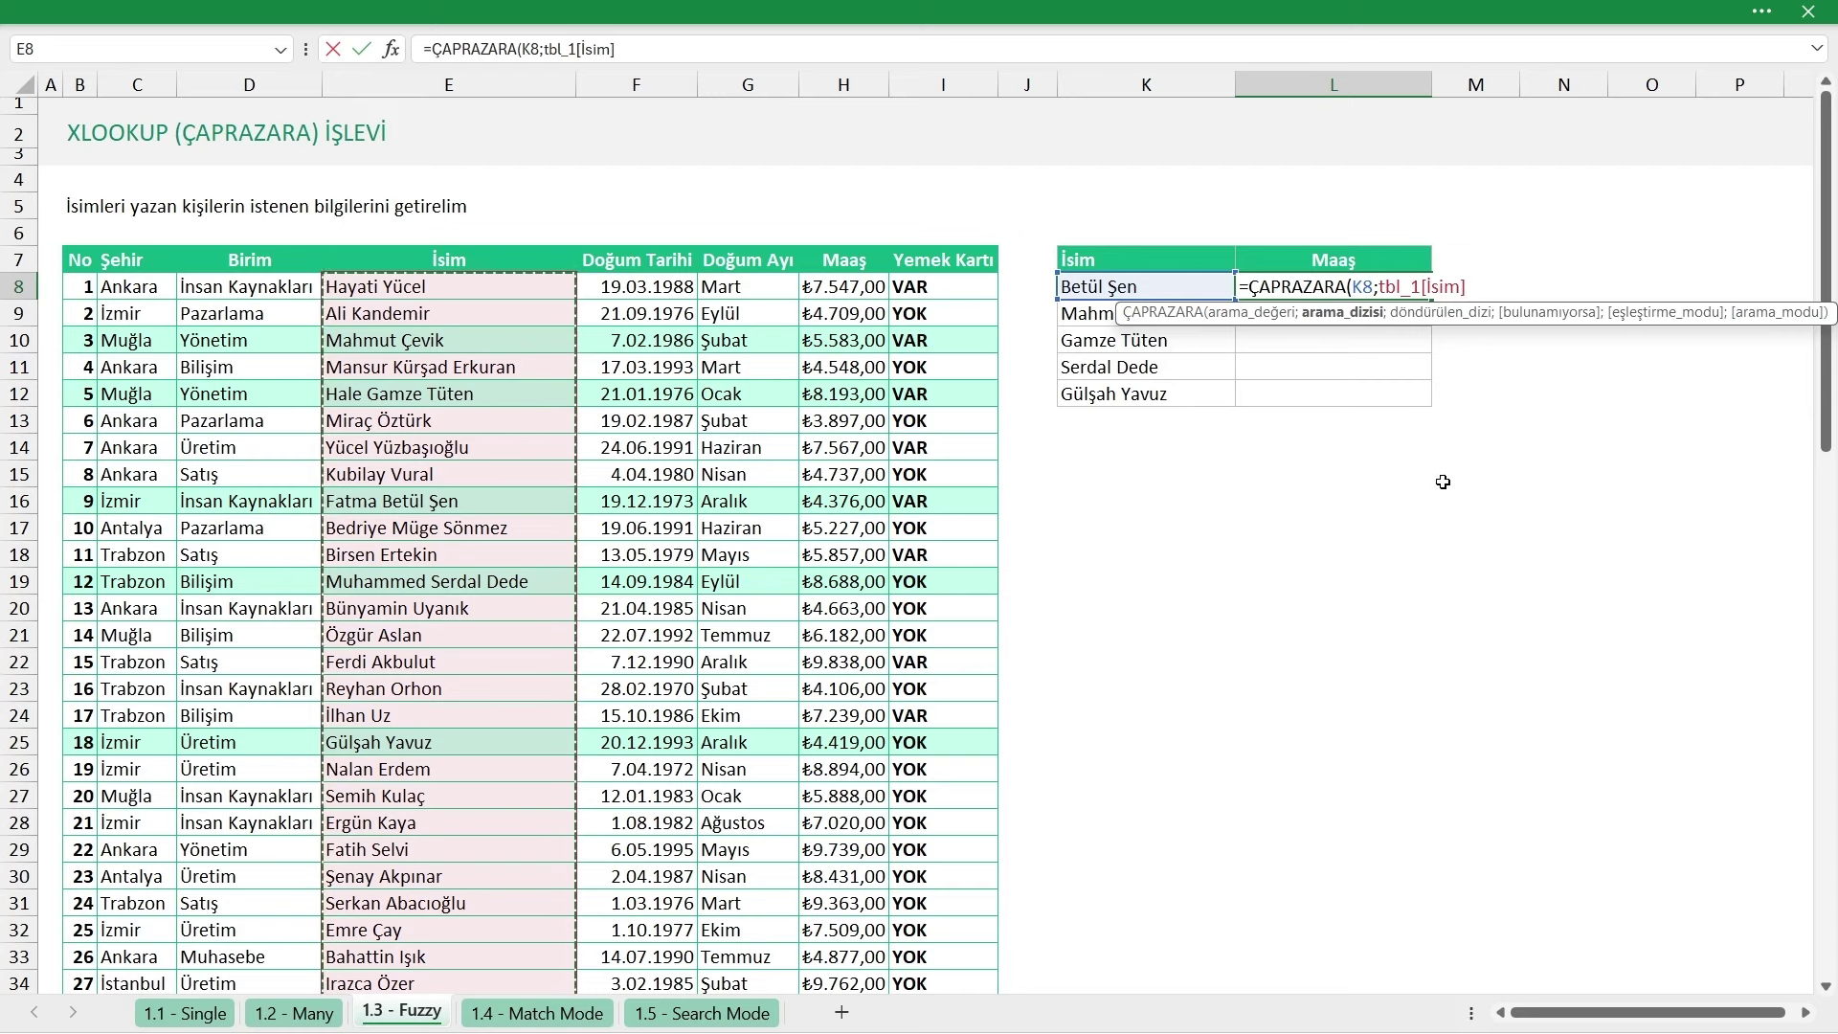
text(;)
click(872, 251)
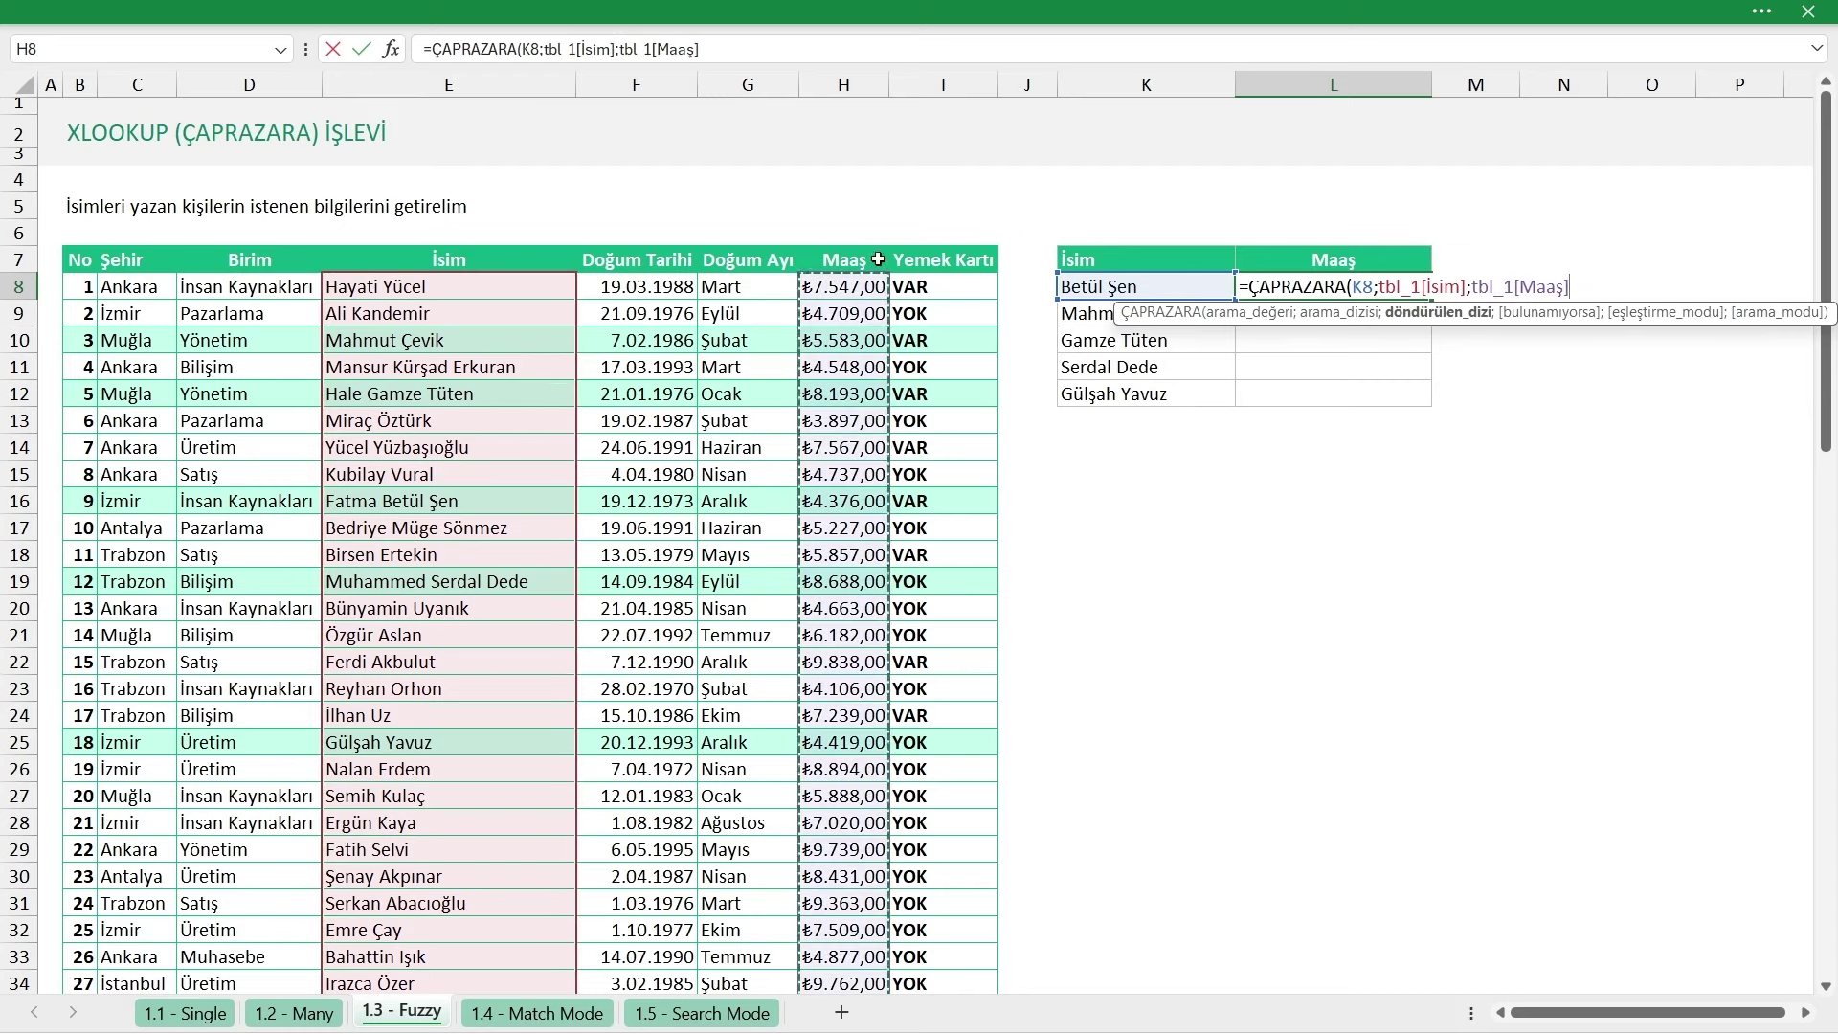
text(;"")
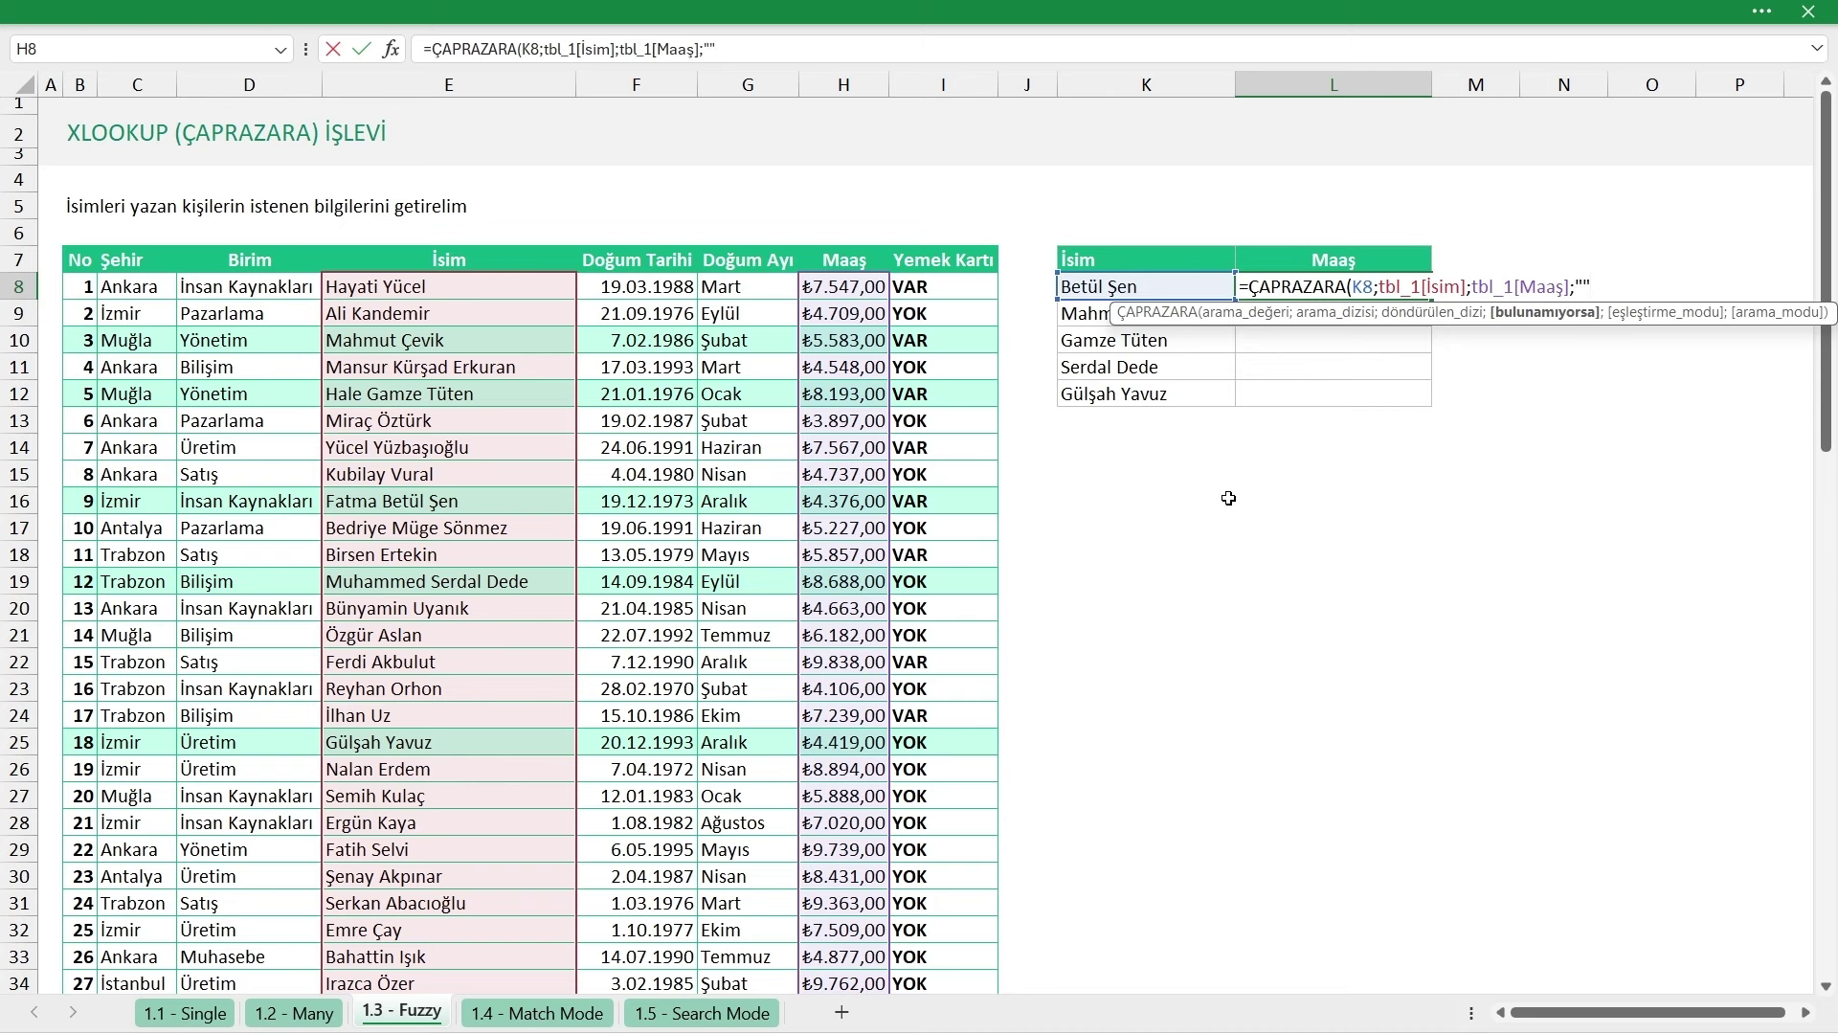
text(;)
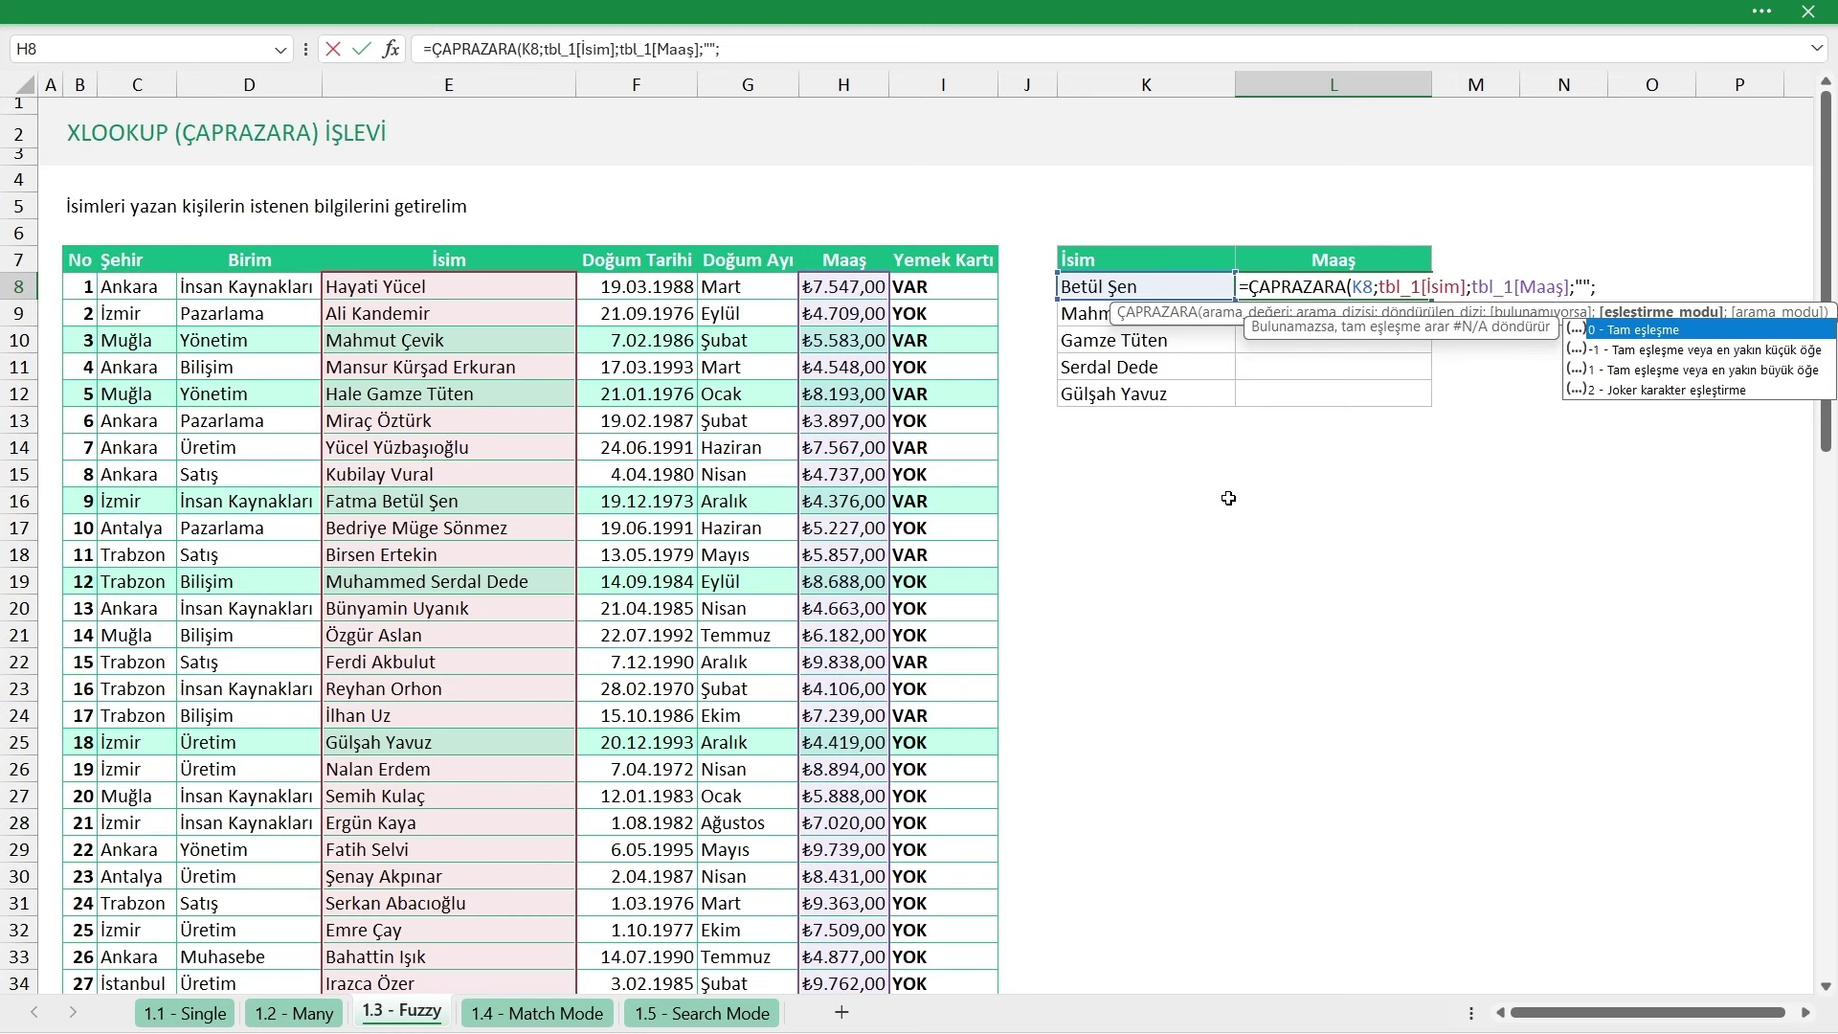
double_click(1688, 391)
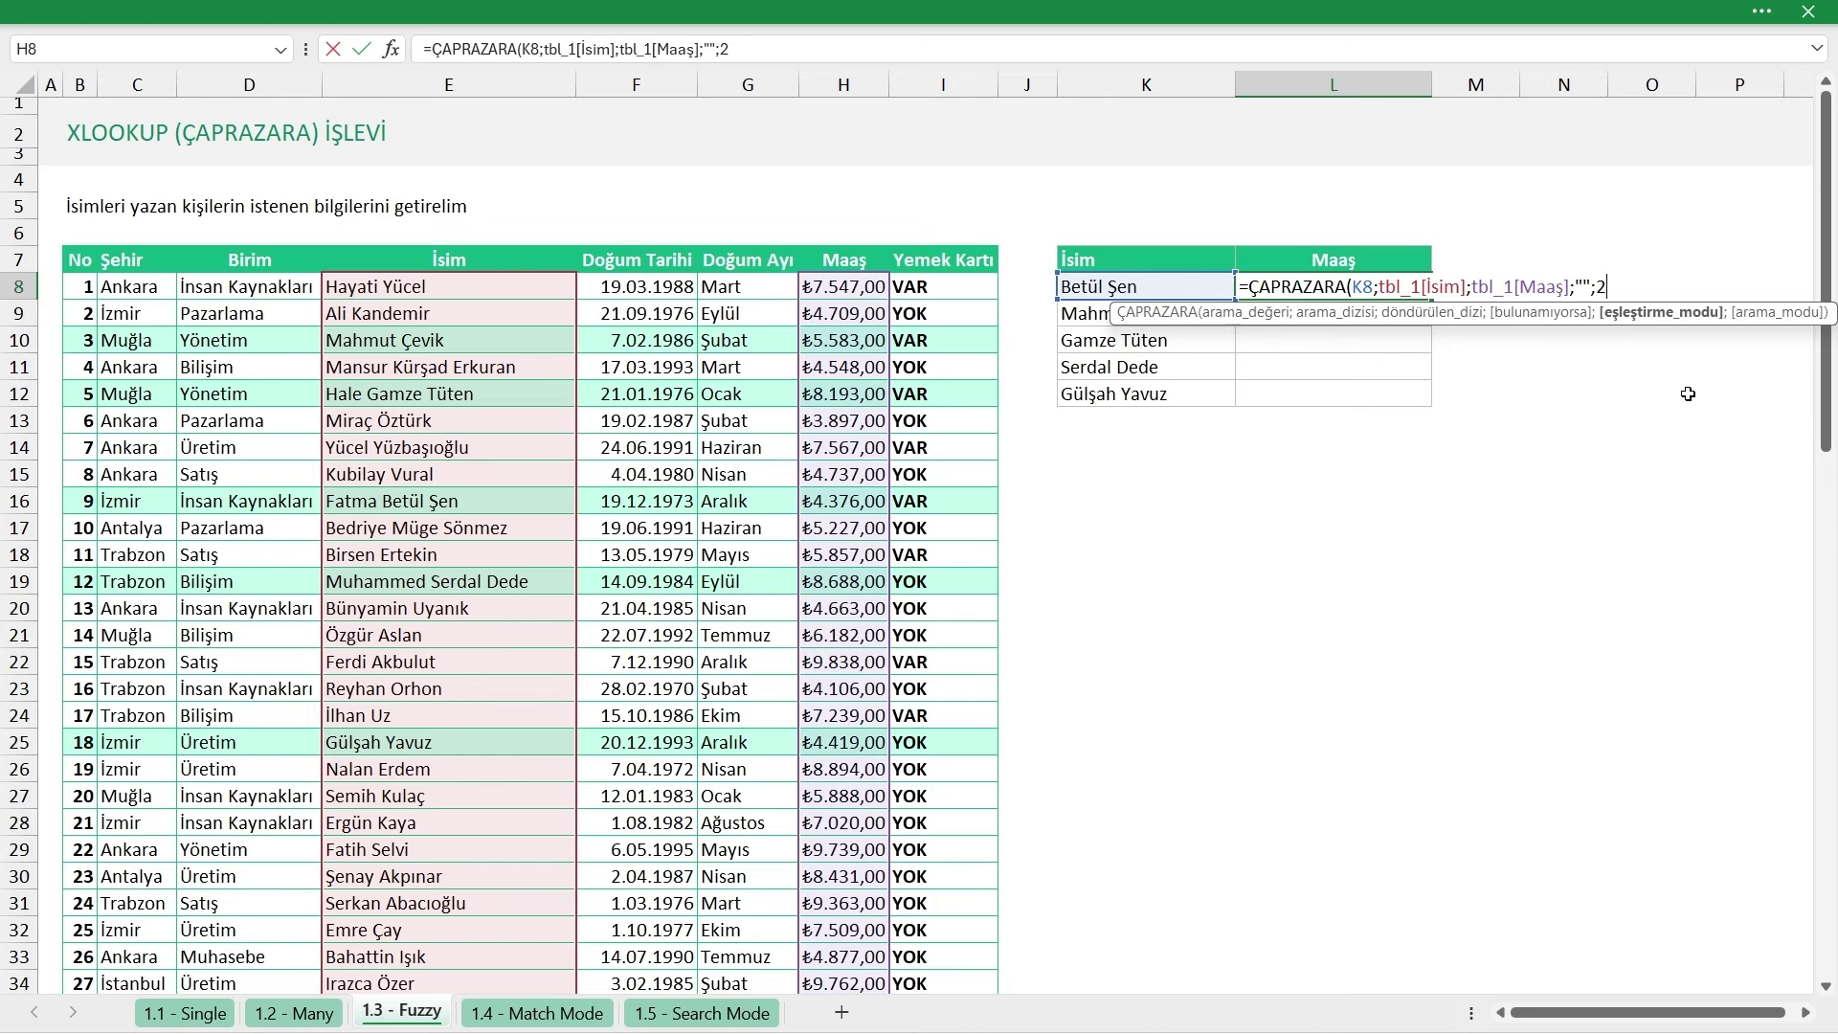
text())
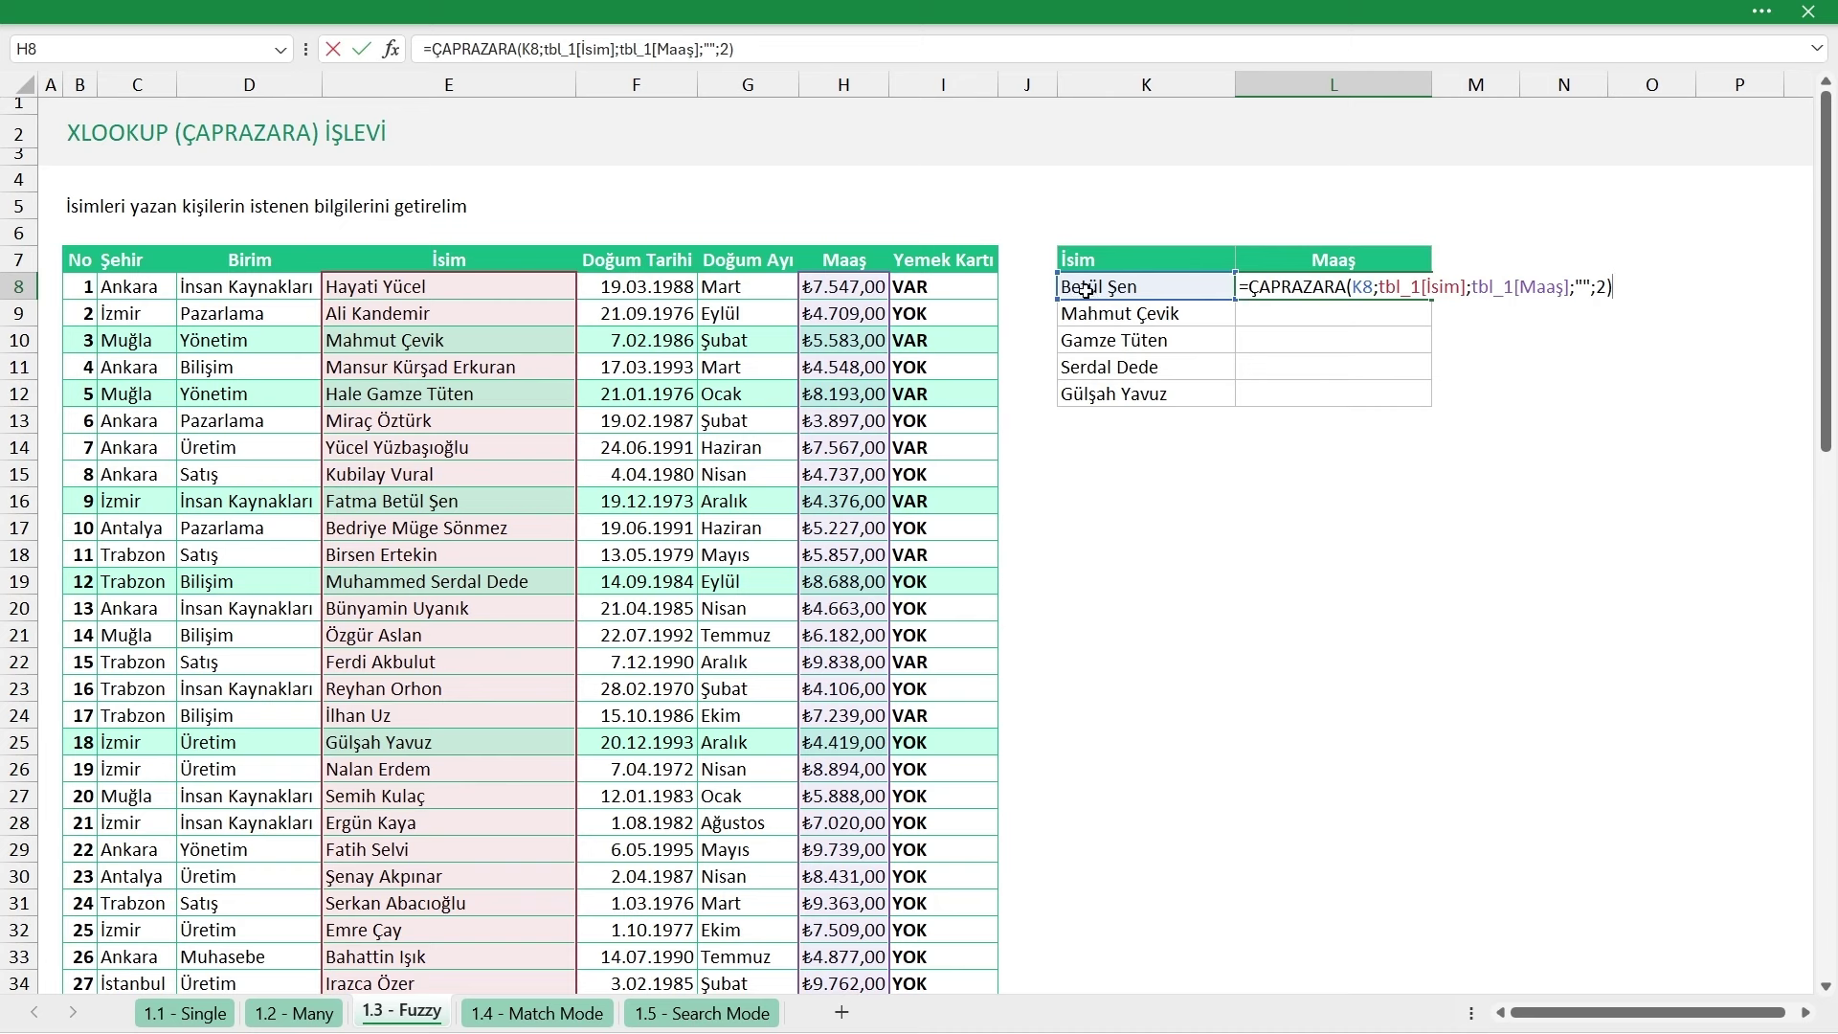
Change L8's lookup value to "*"&K8 and commit the wildcard formula
drag(1352, 289, 1374, 290)
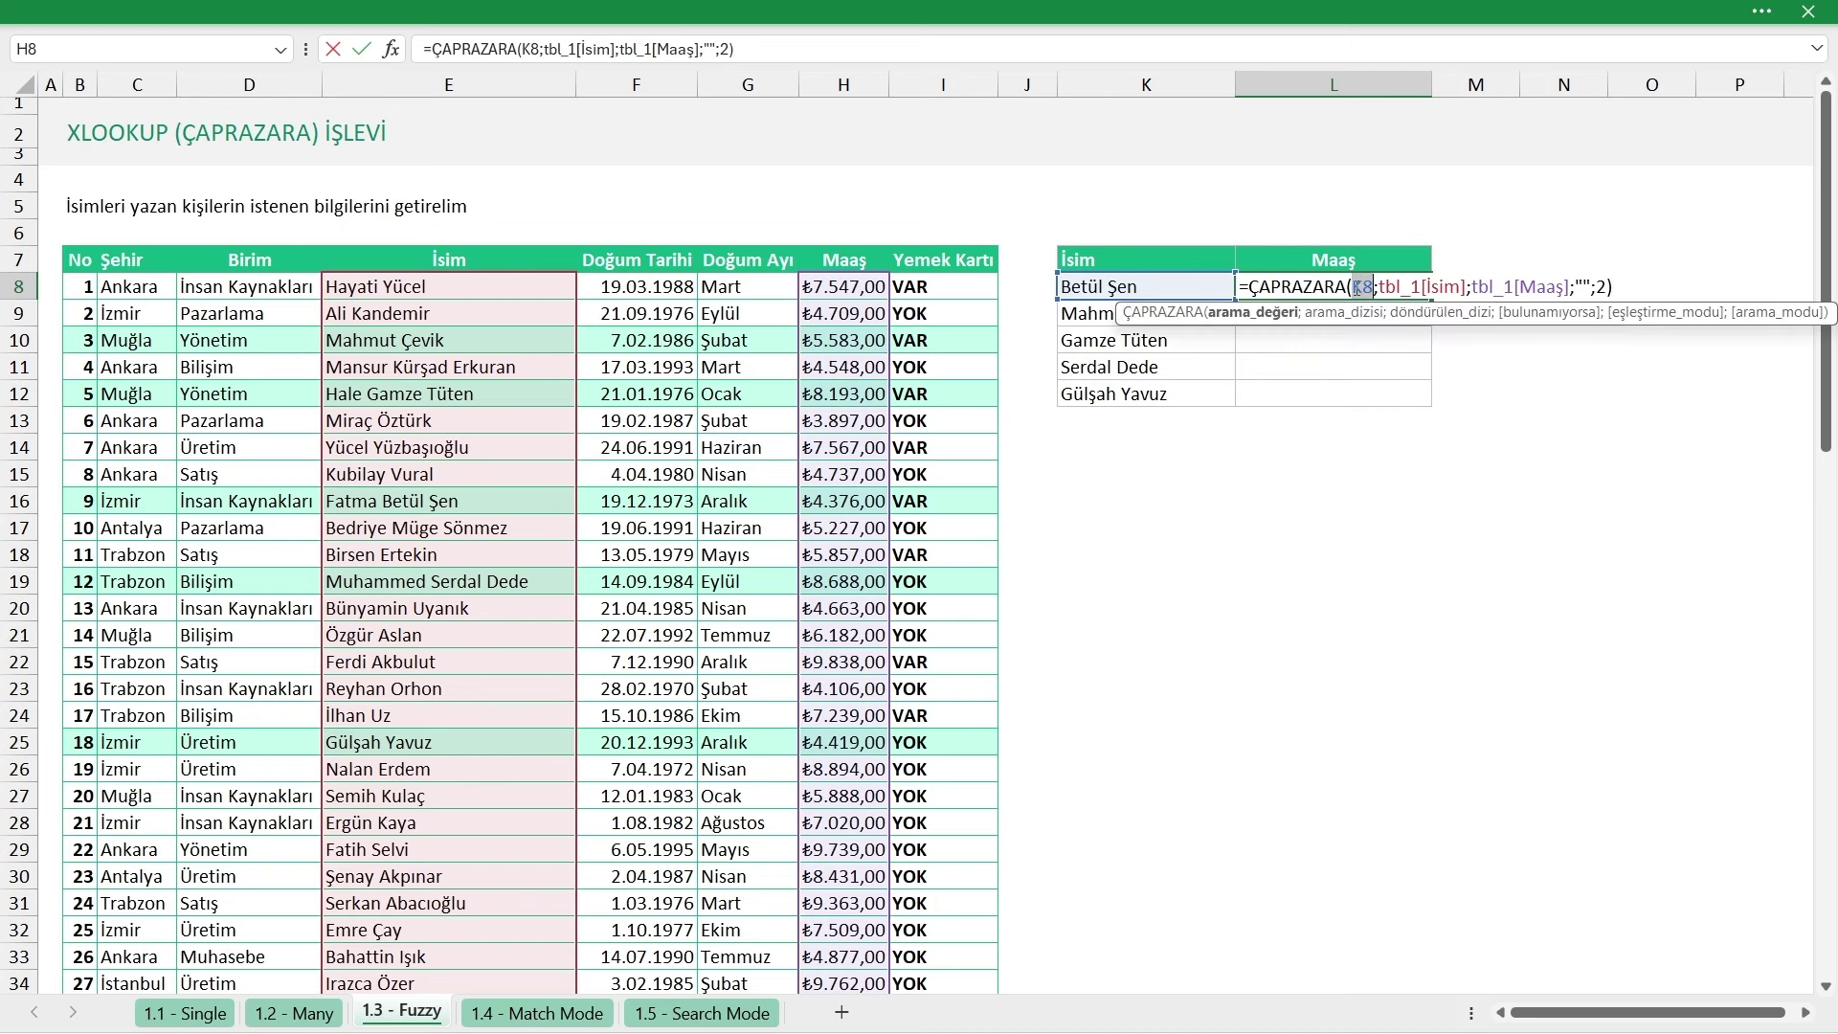
key(Left)
text("*")
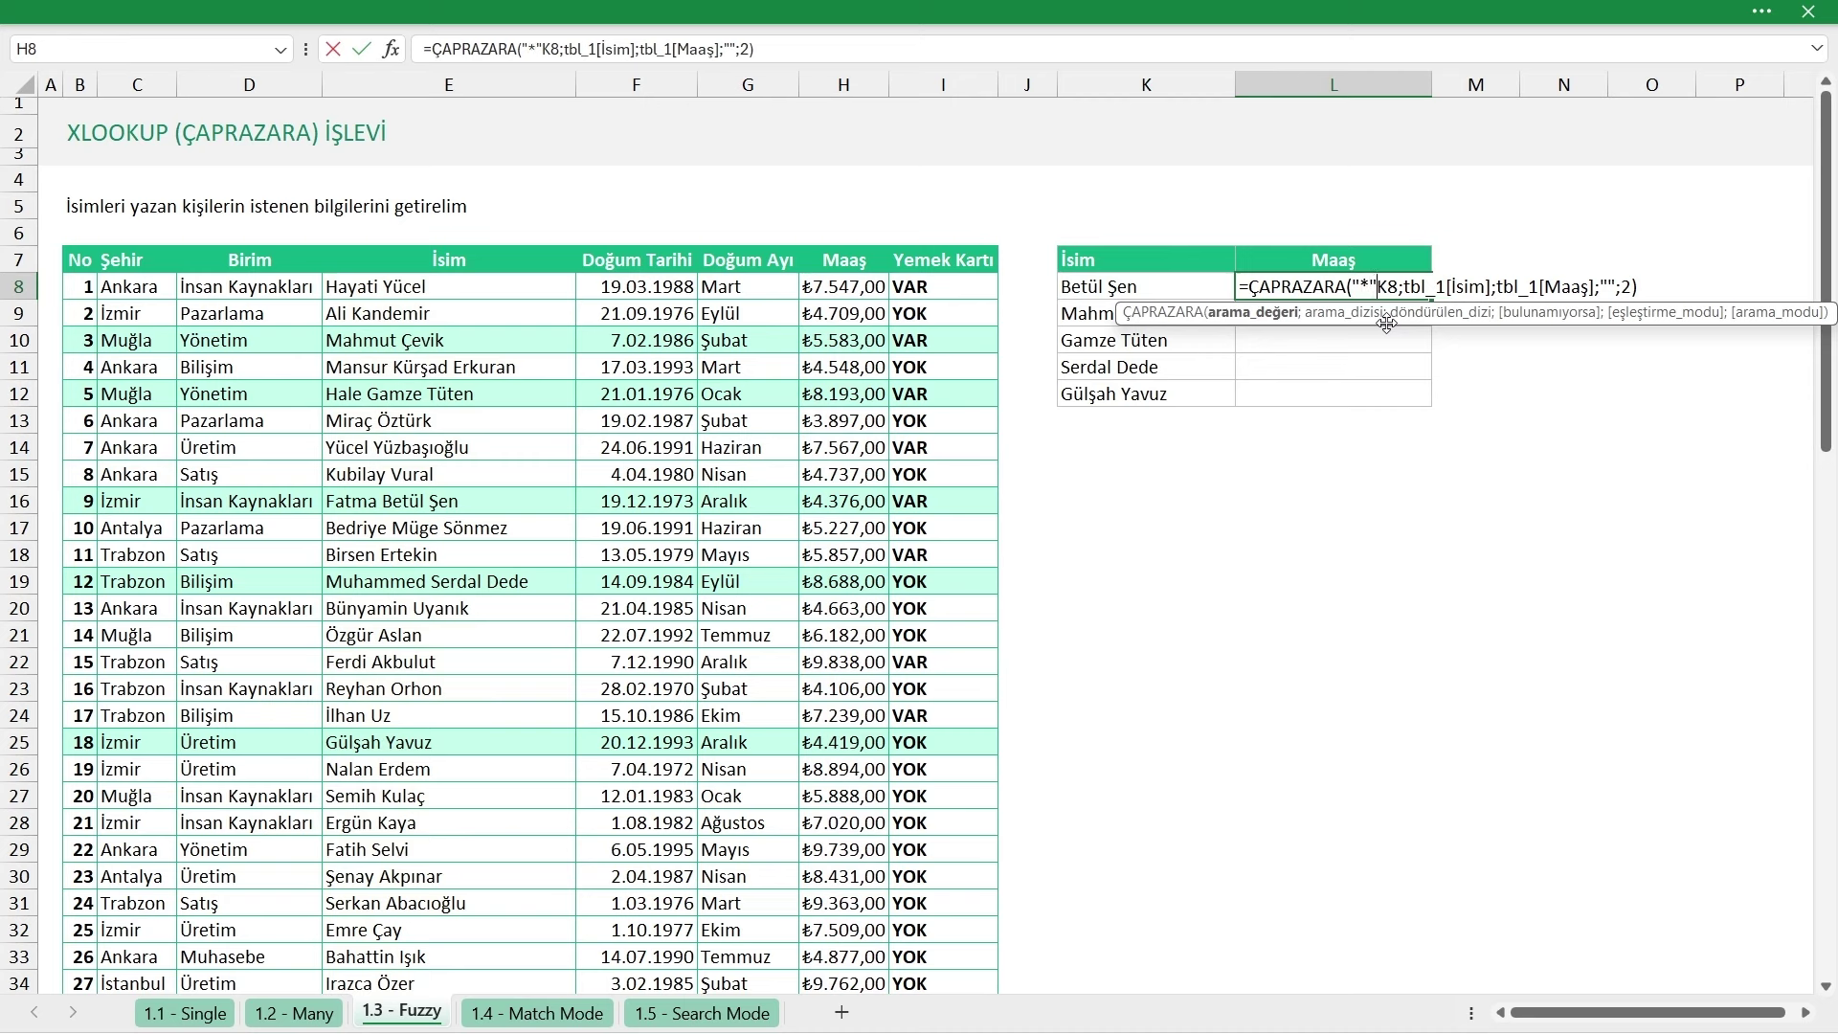
text(&)
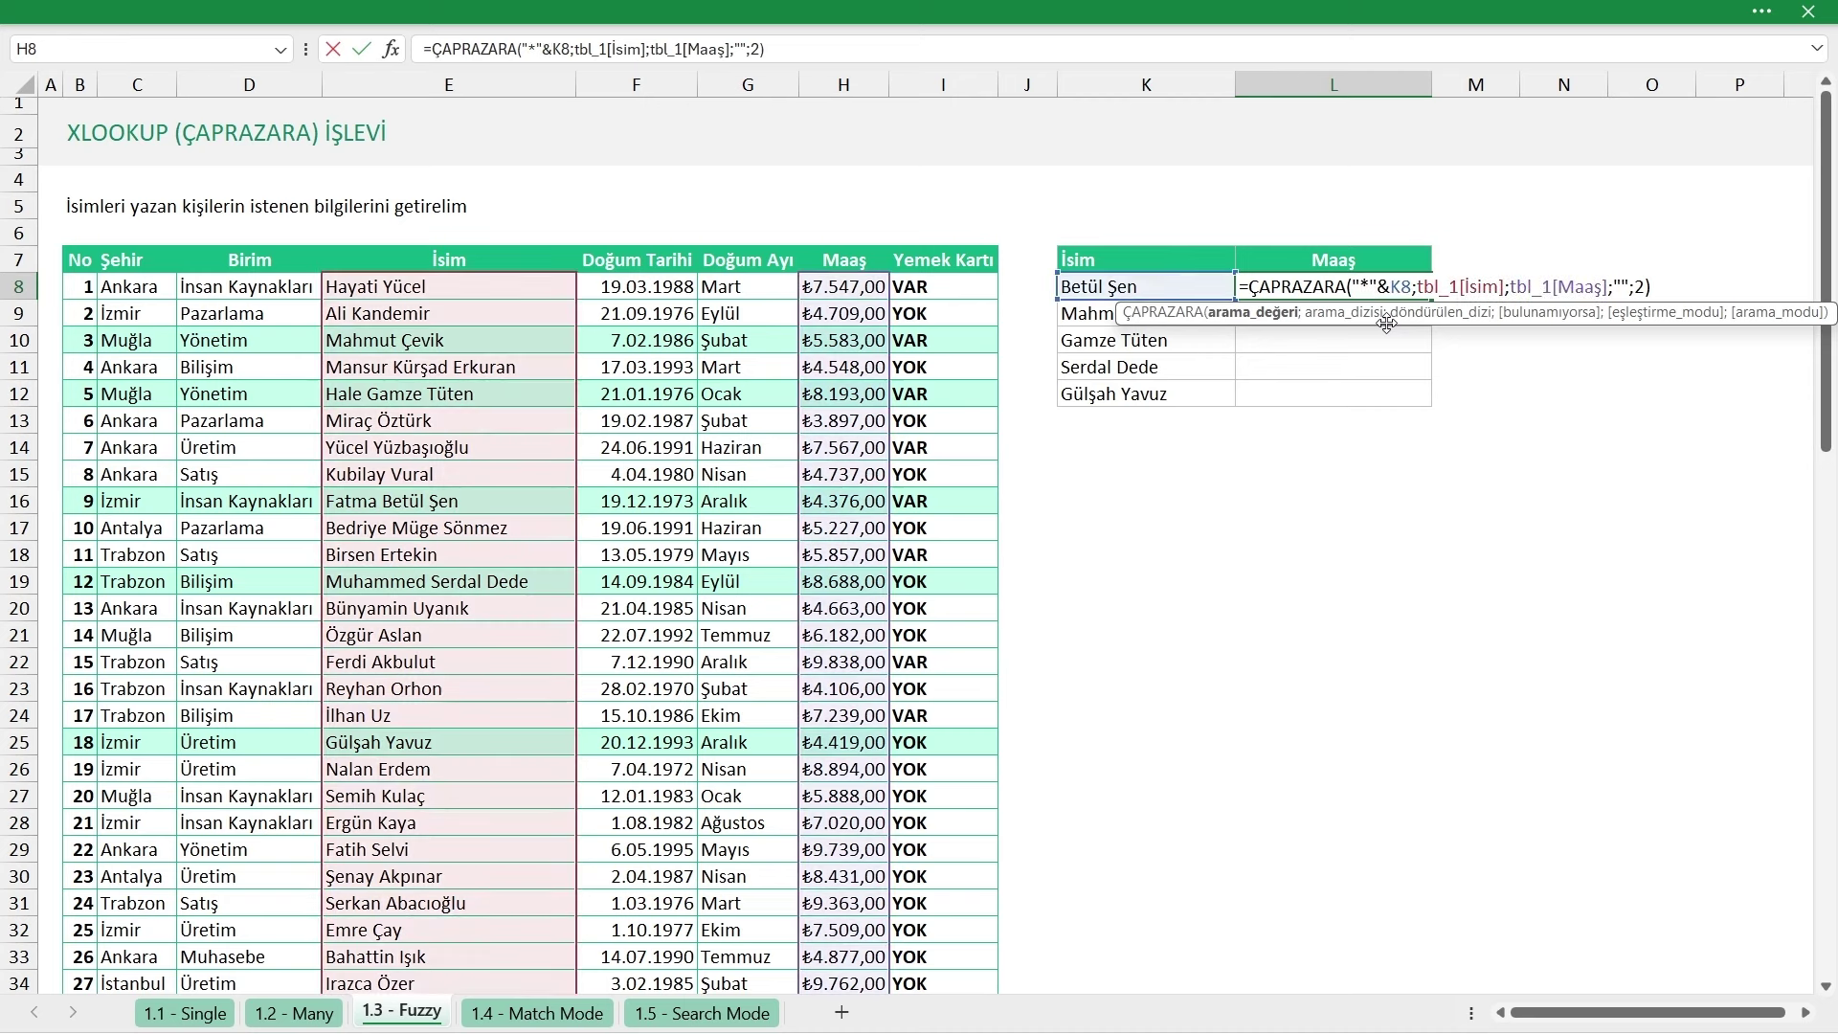
mouse_move(1413, 286)
mouse_down()
mouse_move(1352, 286)
mouse_move(1414, 290)
mouse_up()
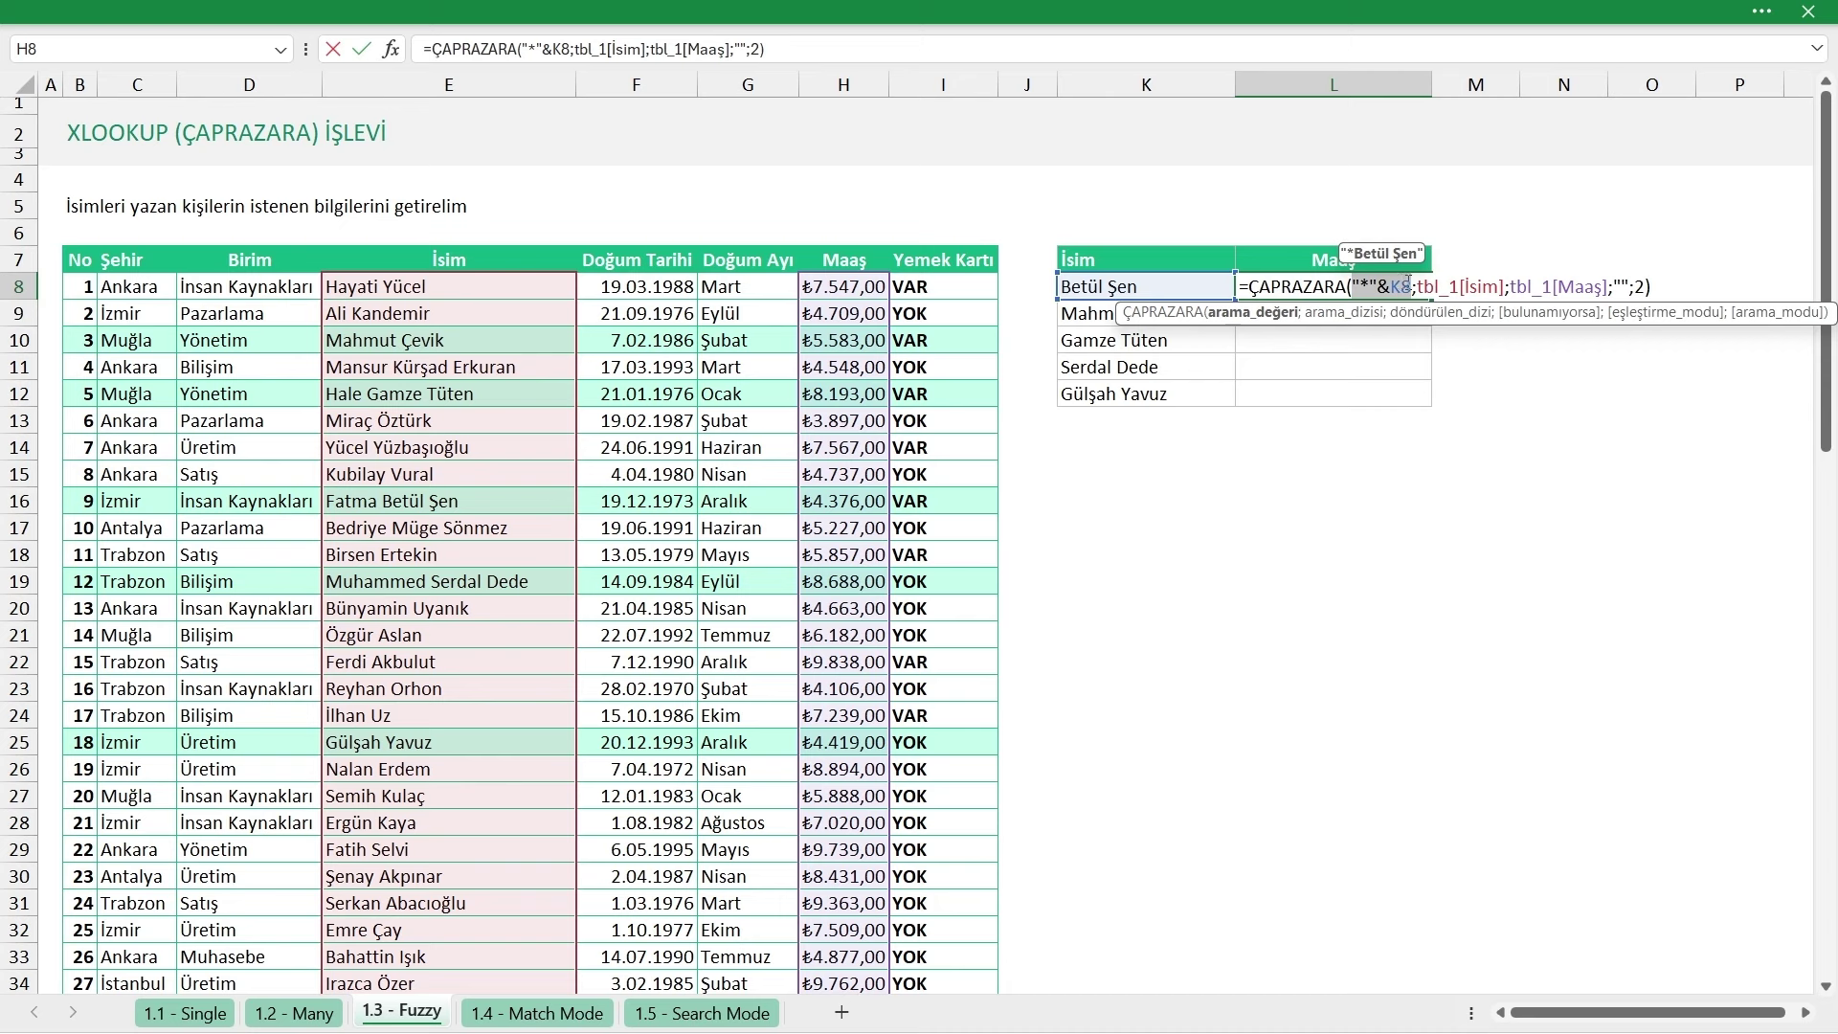
double_click(1639, 285)
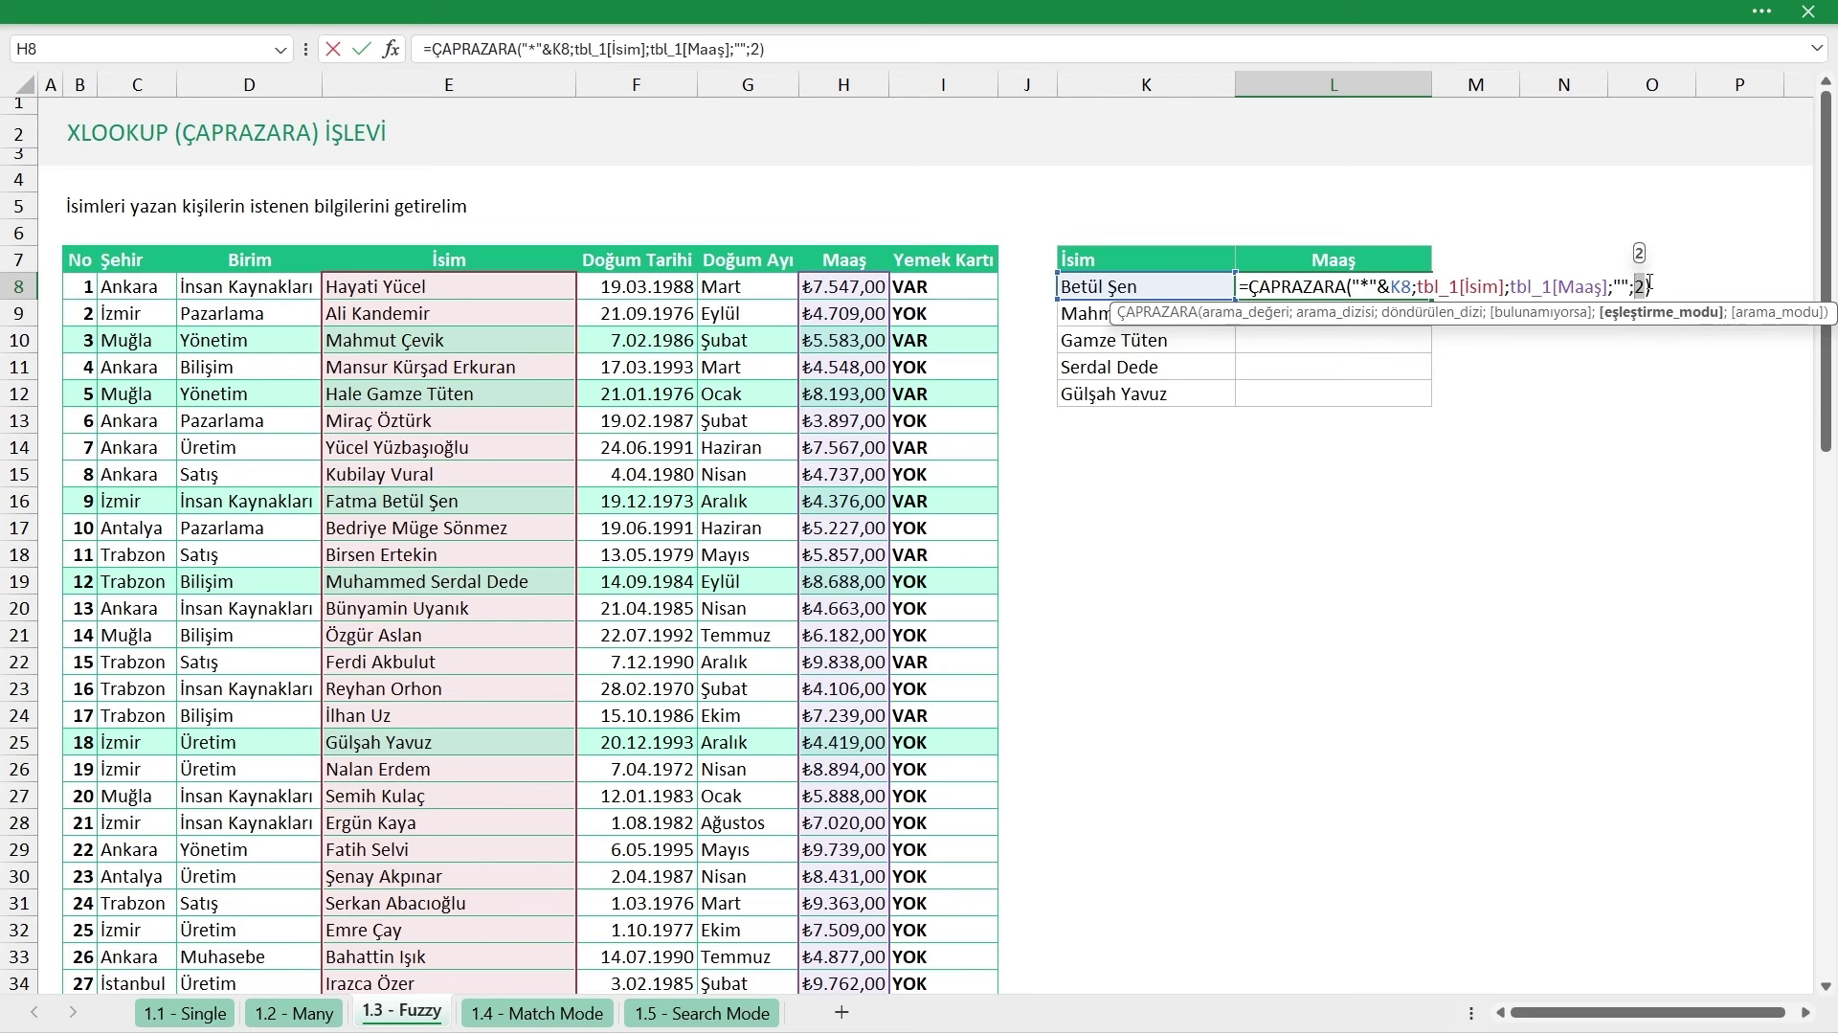
key(ctrl+Return)
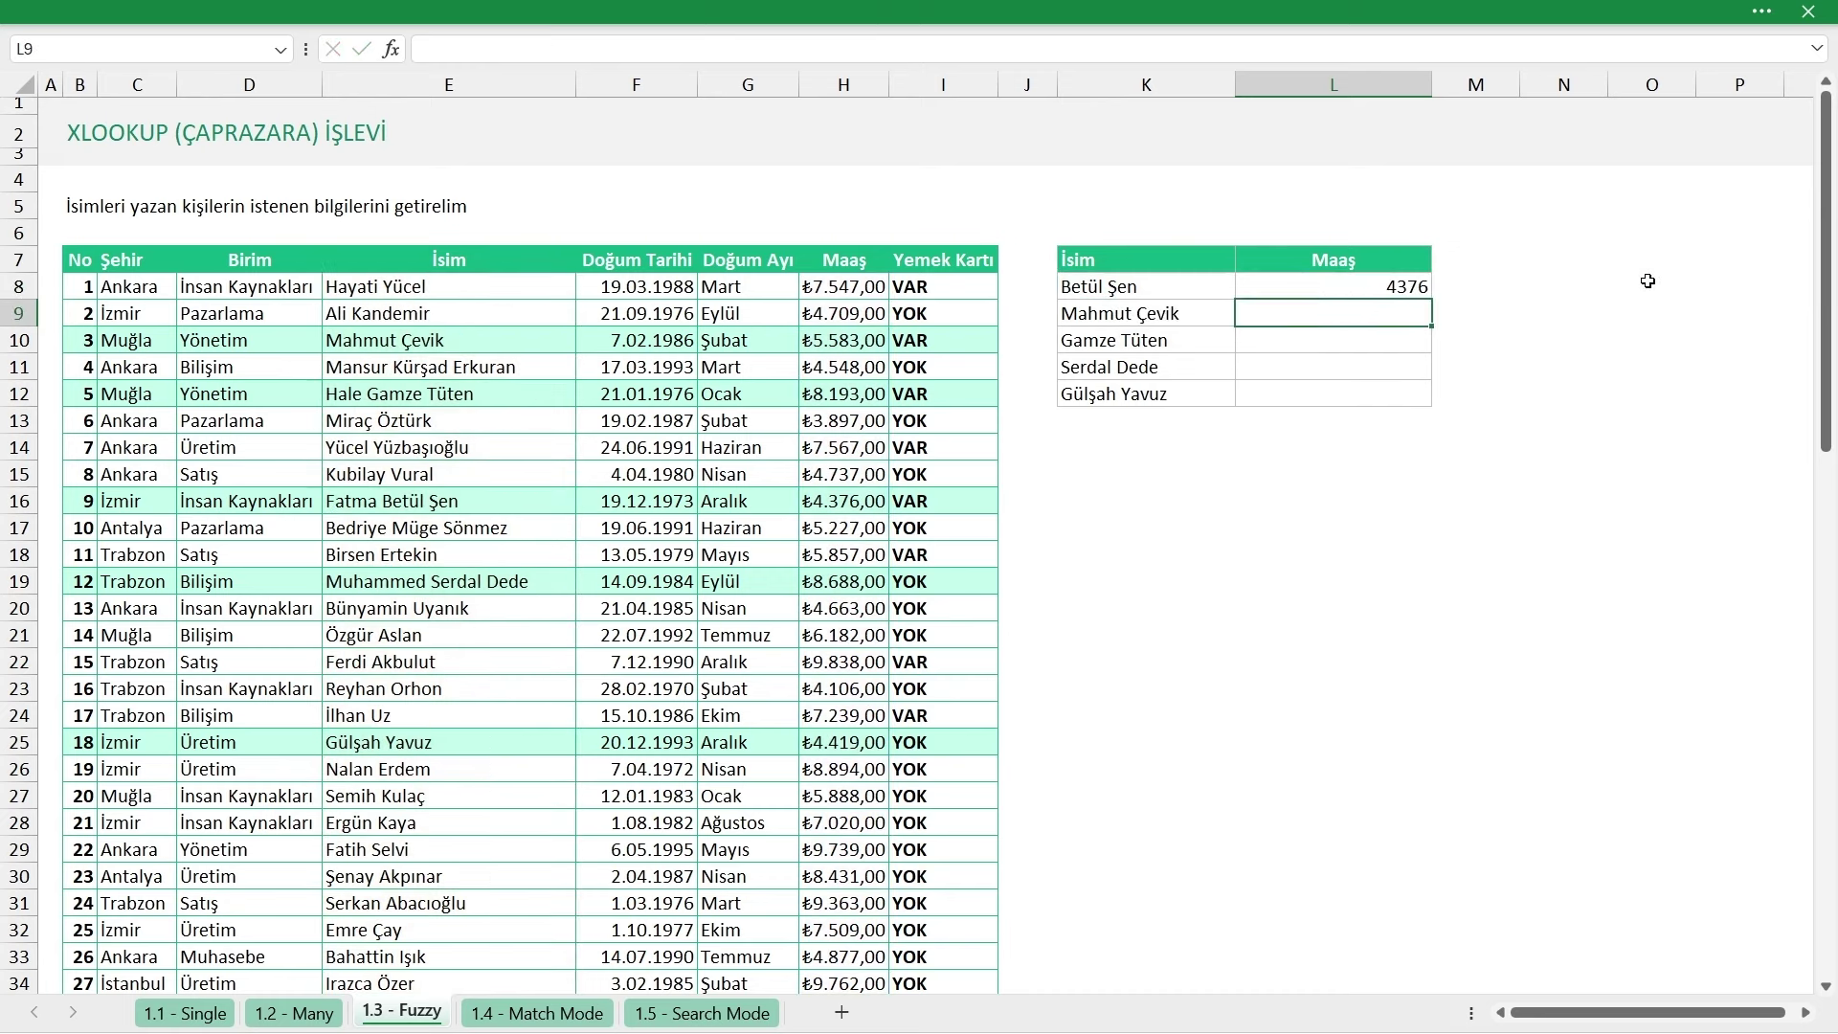
Fill the wildcard lookup down to L12 as currency and compare the first results with their source rows
drag(1430, 299, 1430, 406)
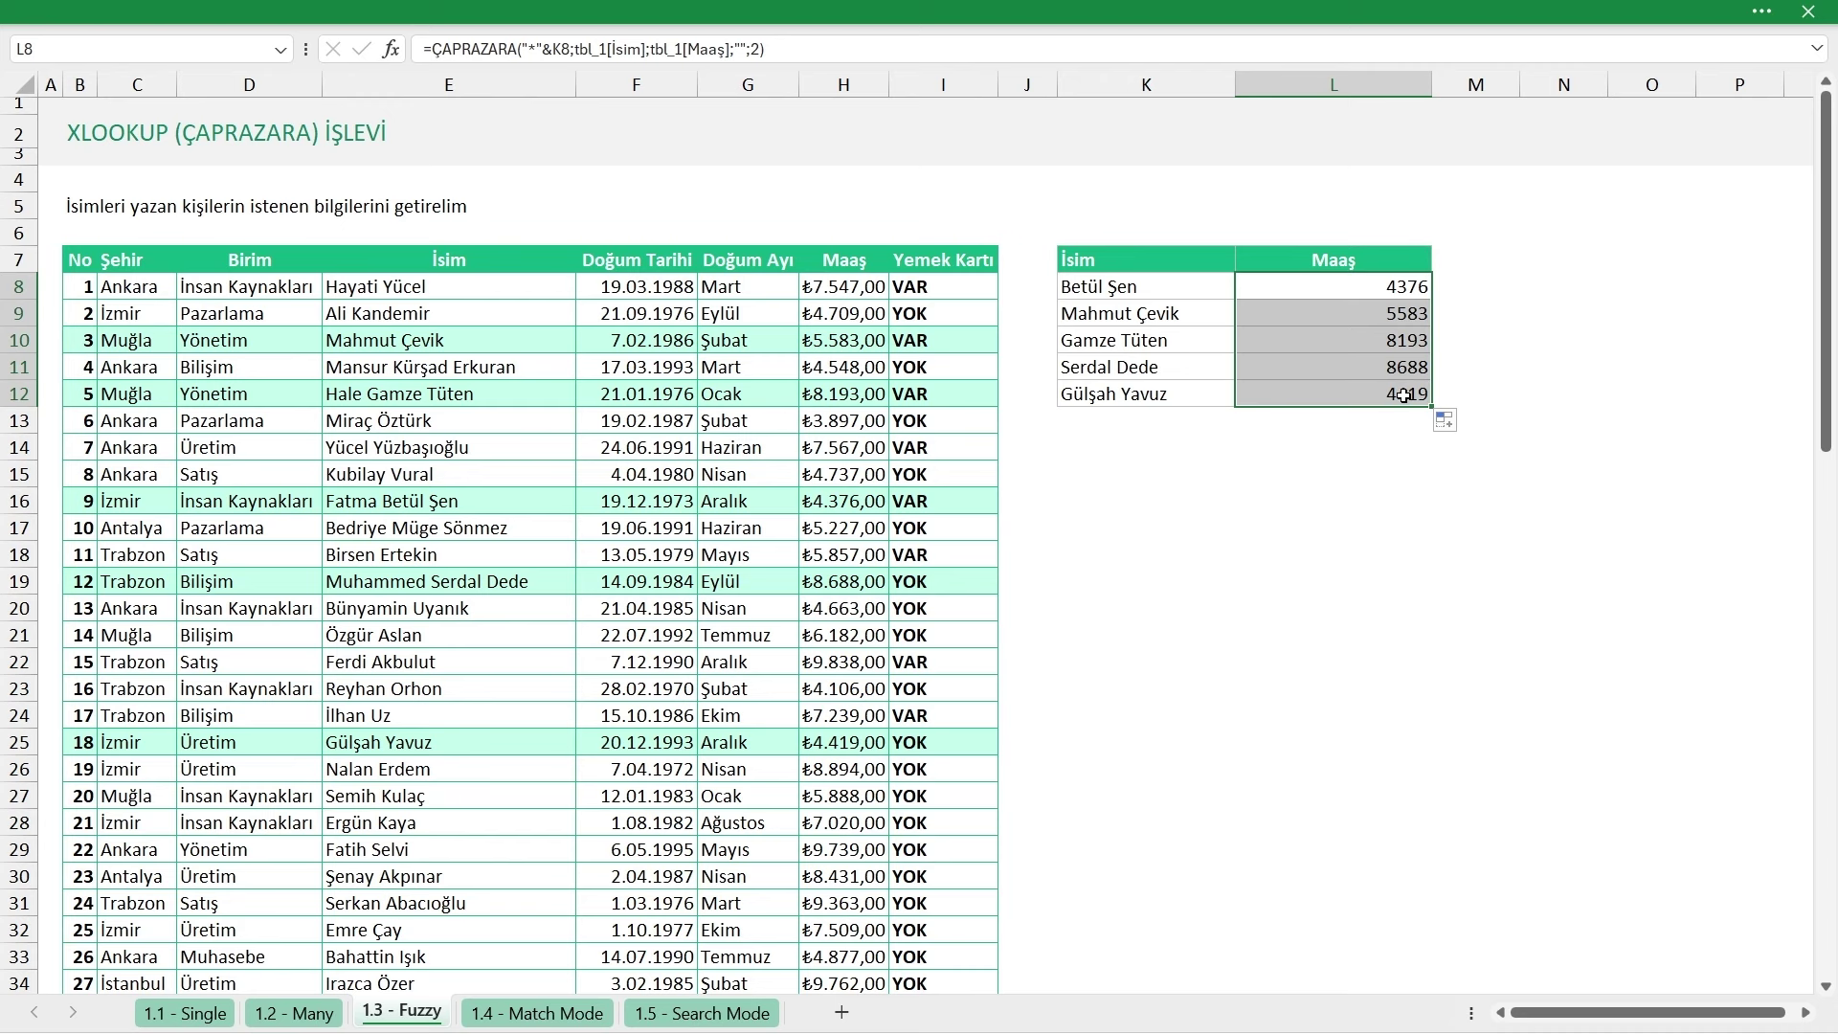
key(ctrl+shift+4)
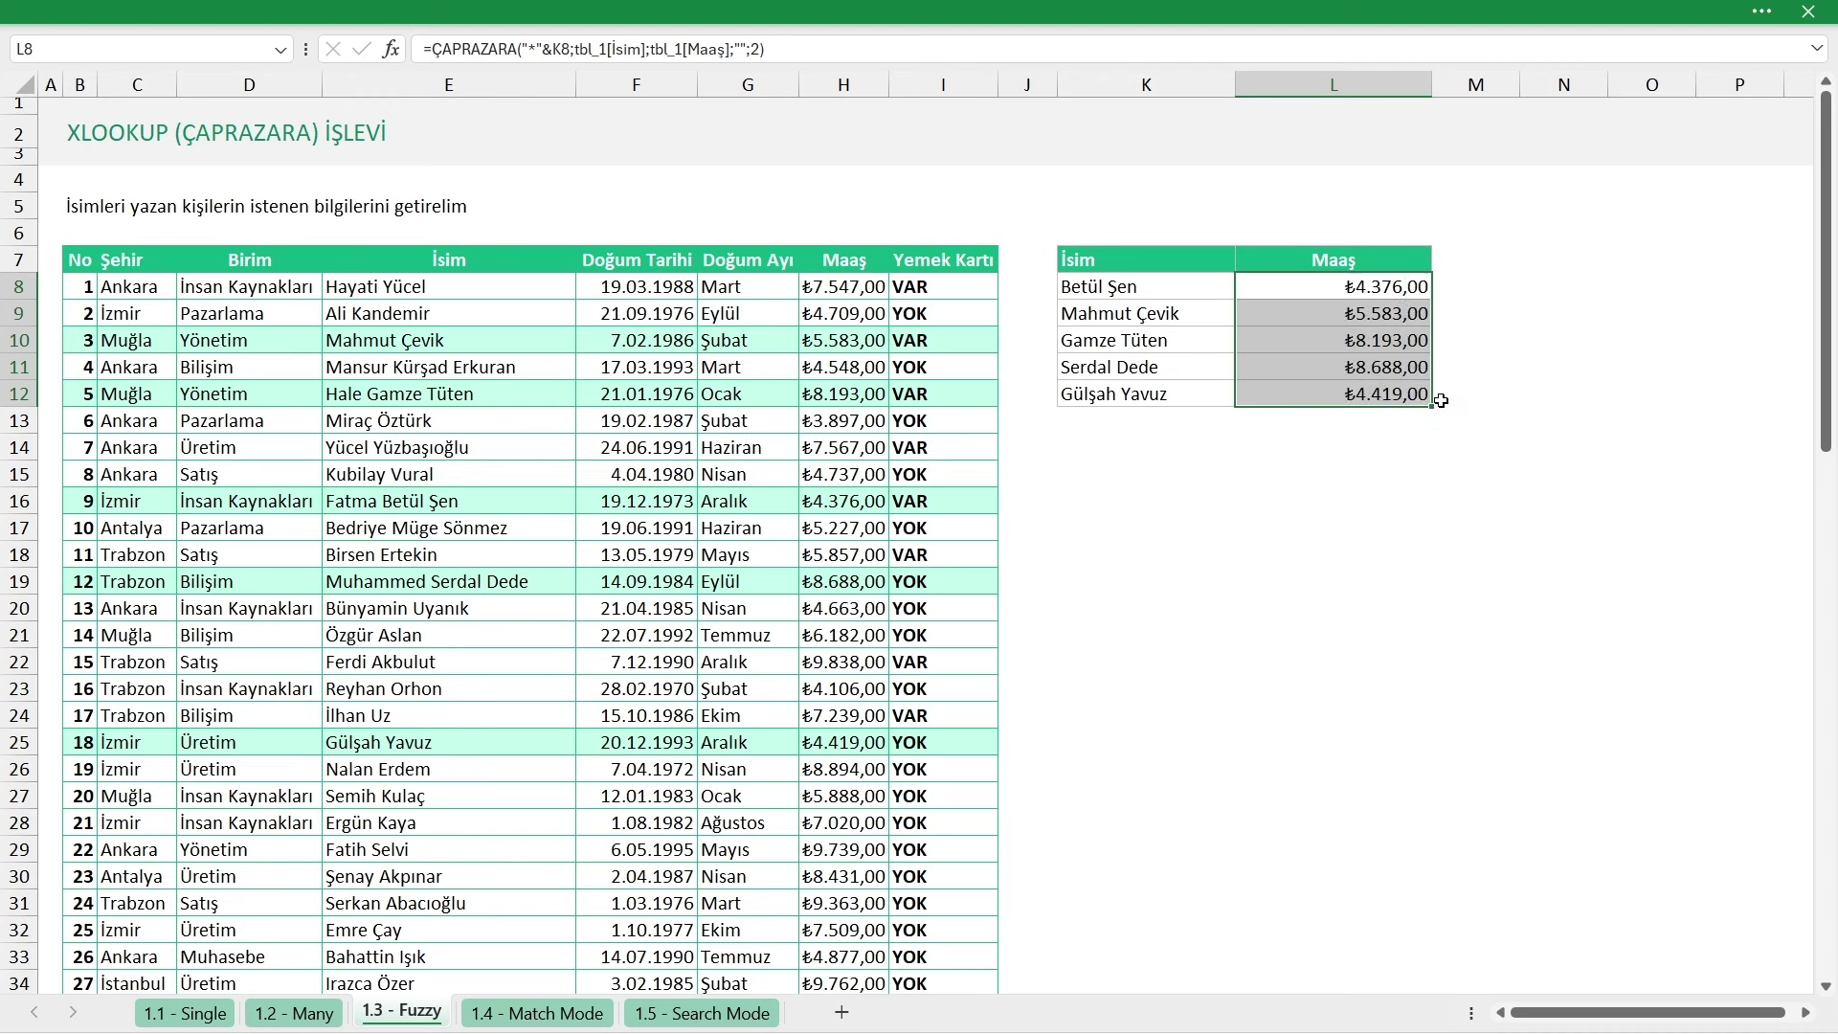
drag(1162, 296, 1293, 287)
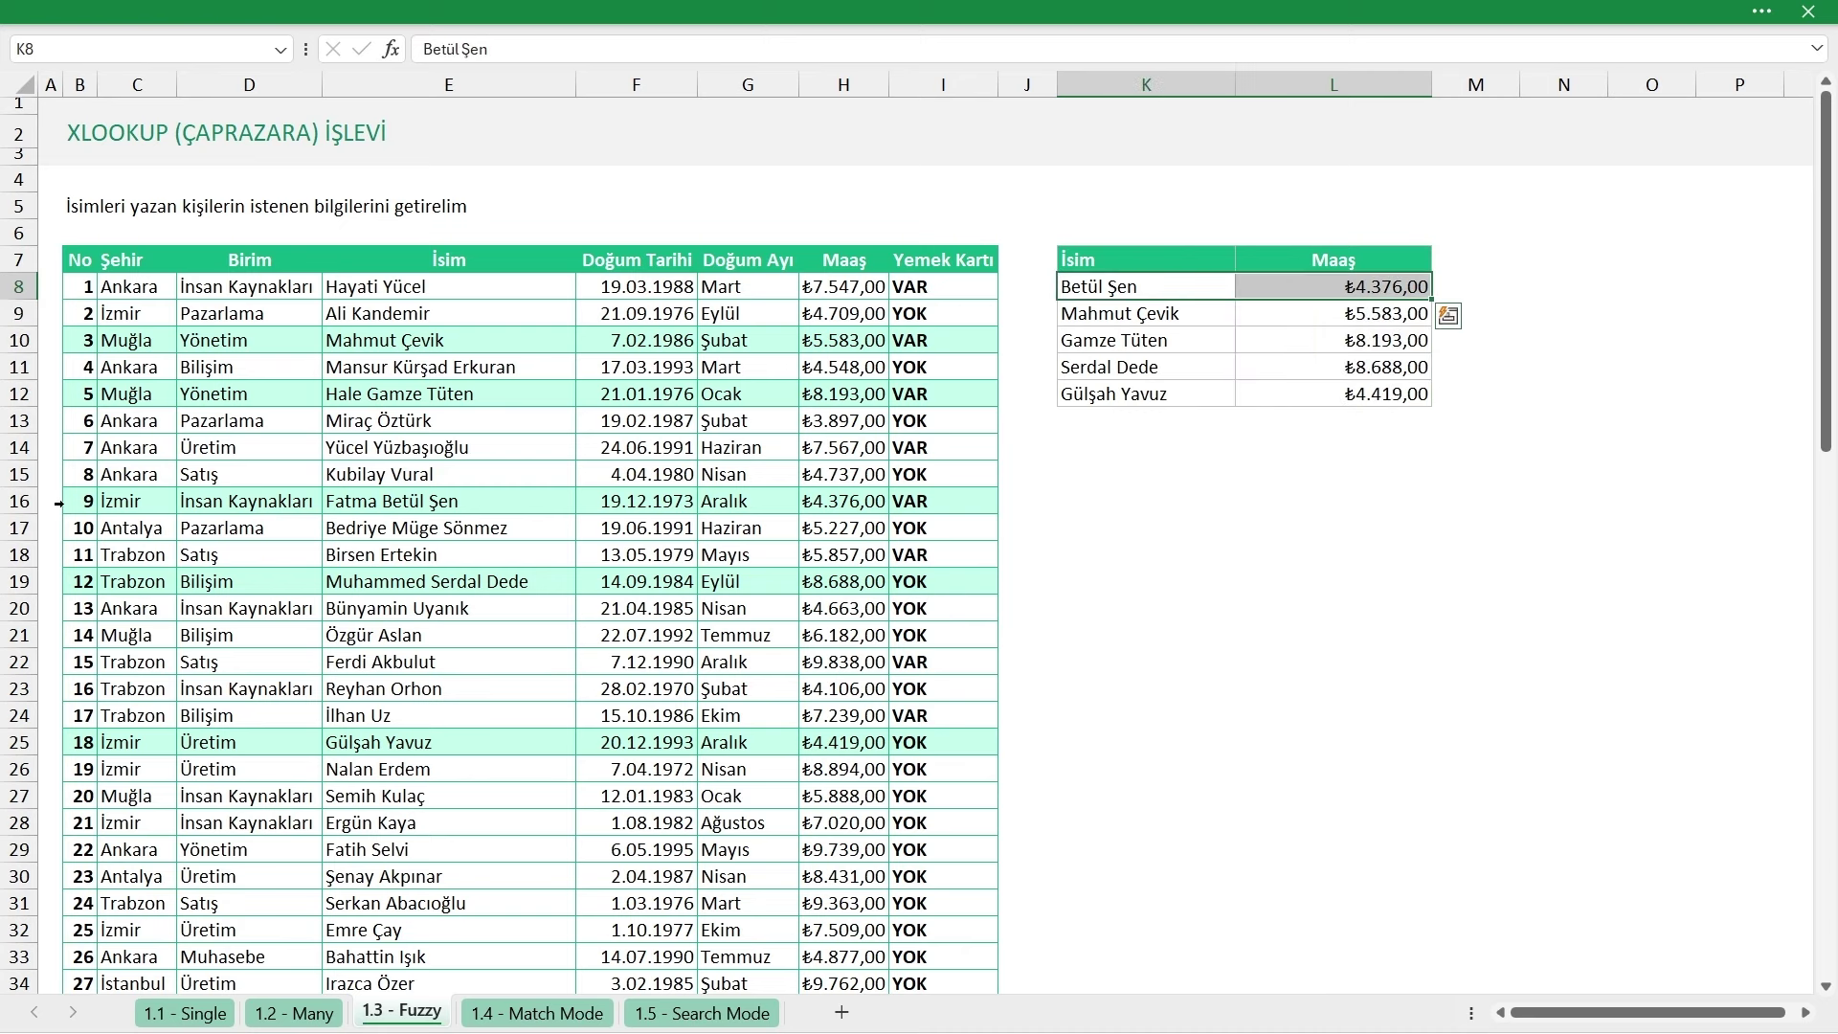
drag(86, 500, 943, 500)
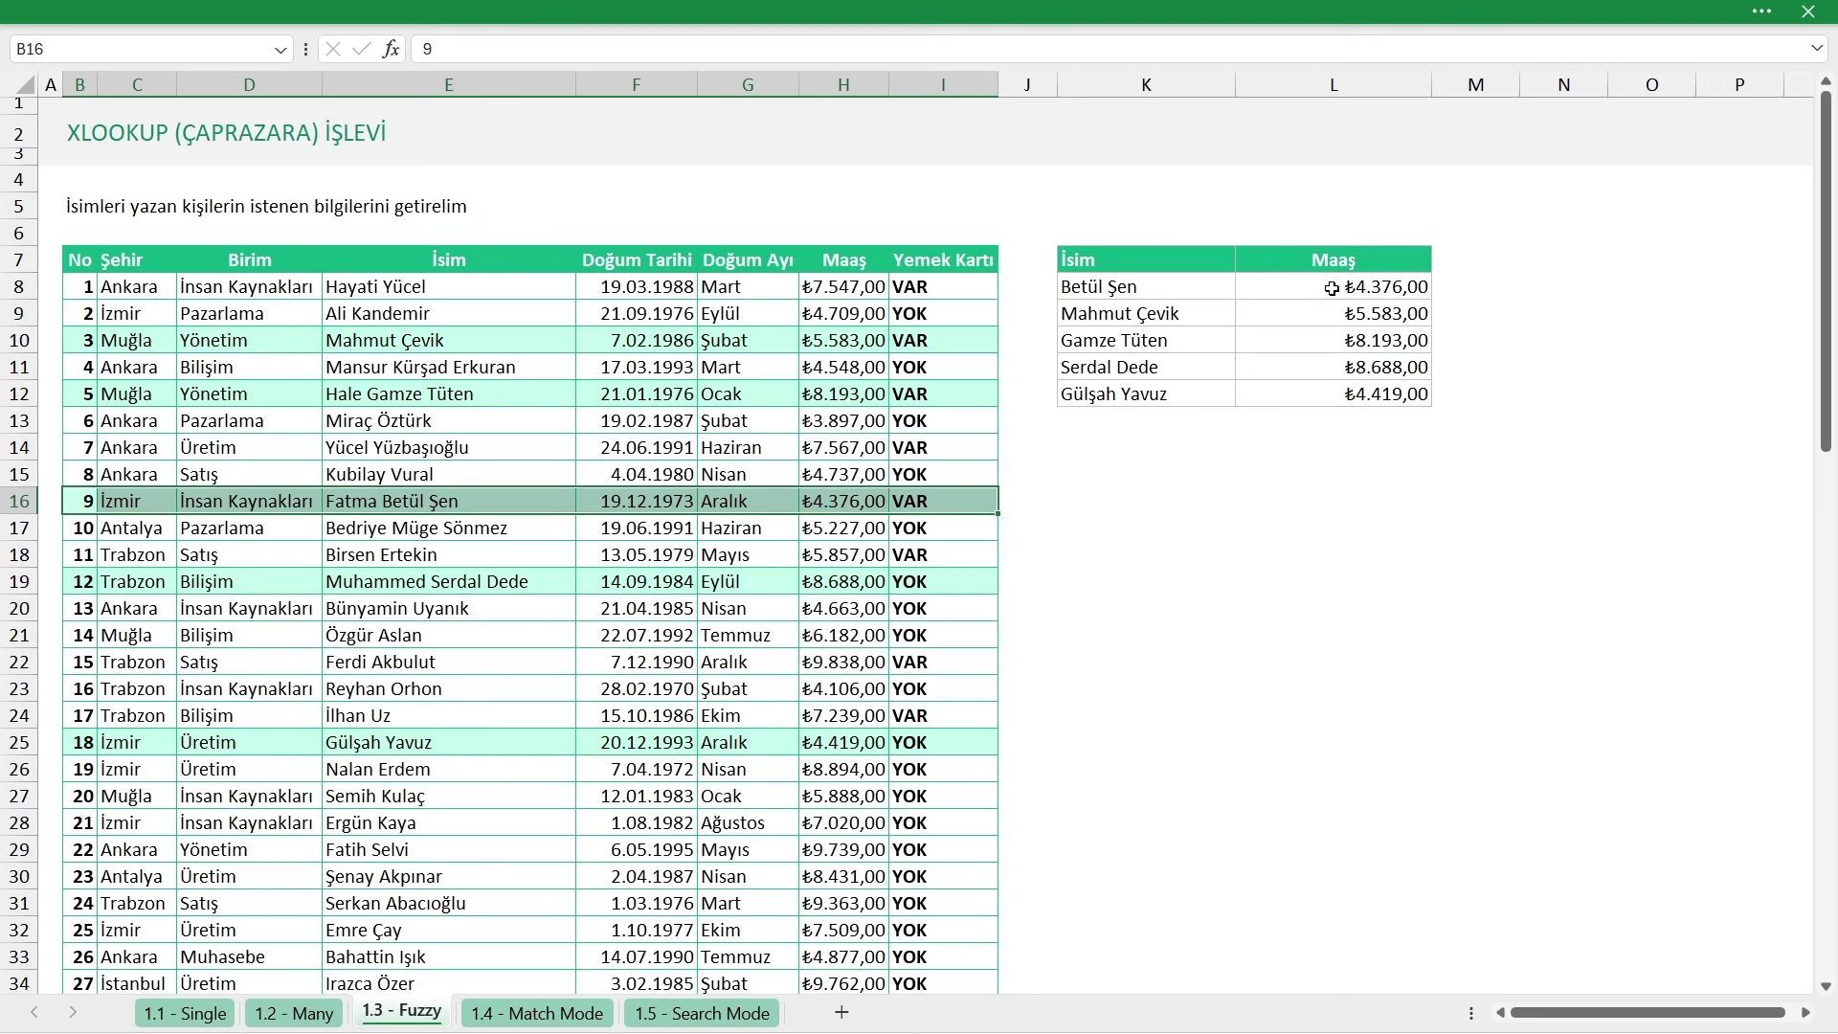
click(1268, 335)
drag(1177, 343, 1273, 343)
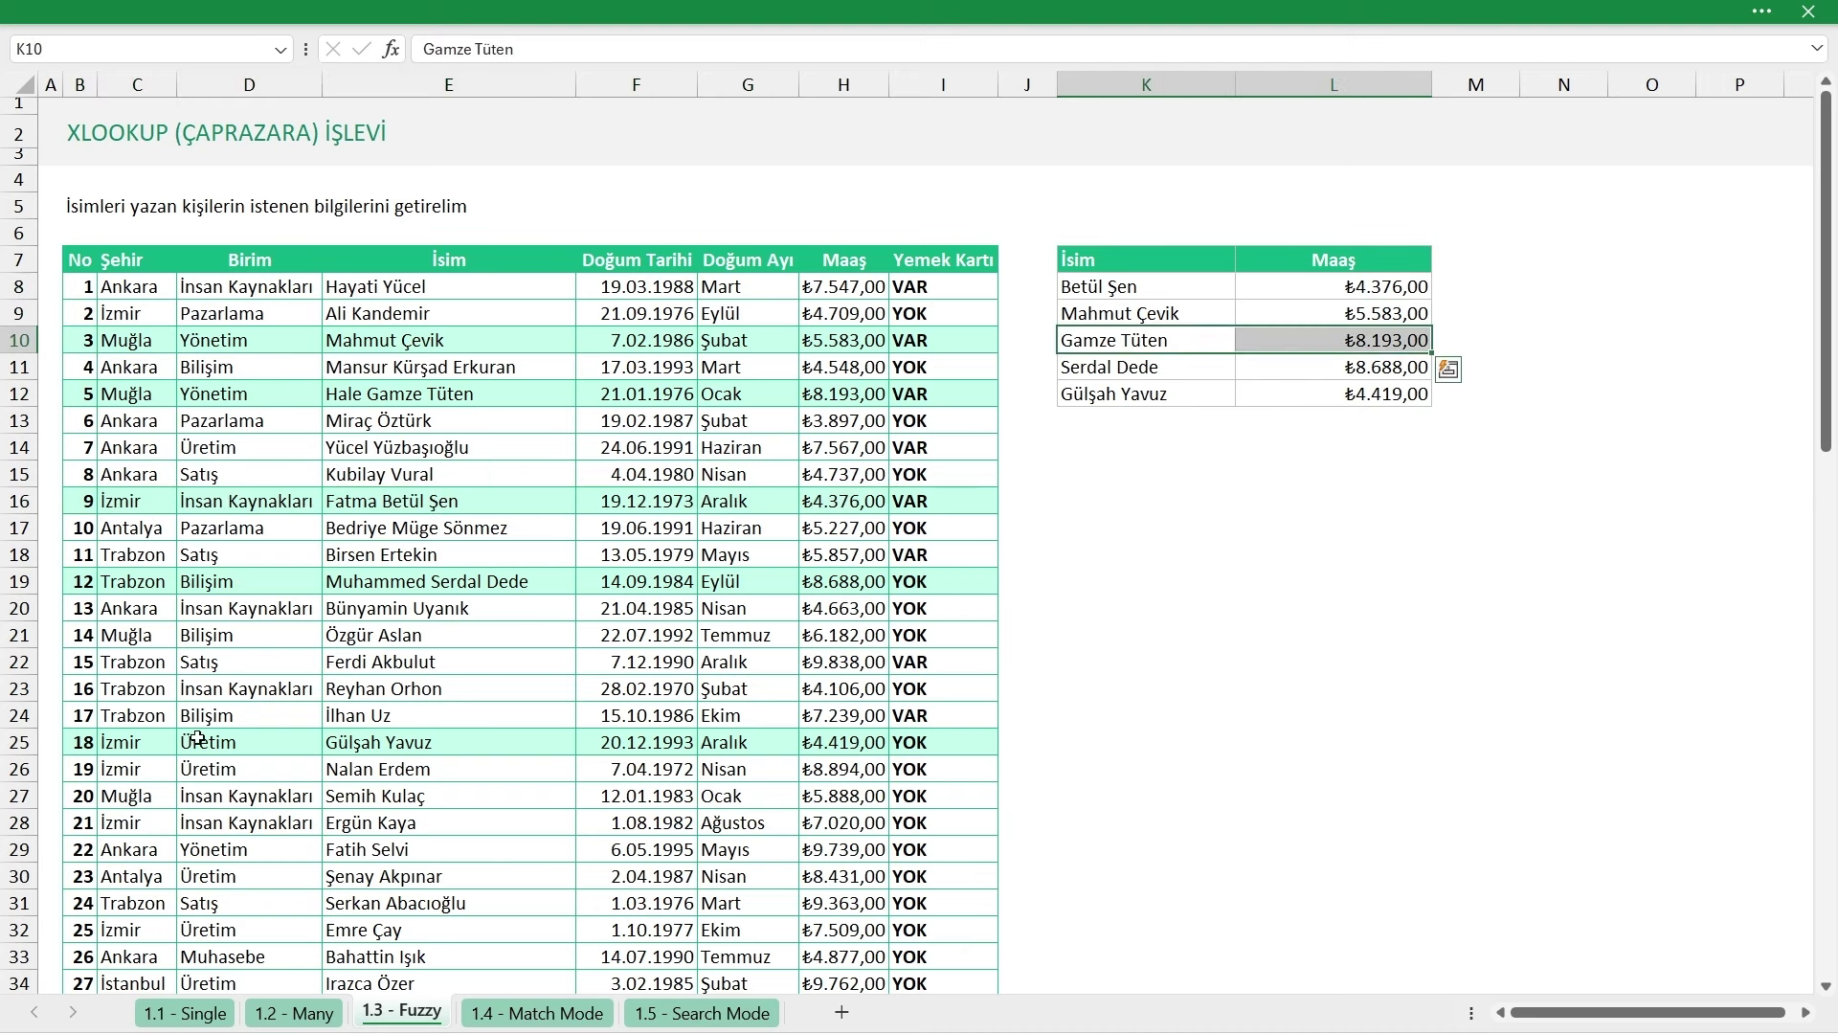
drag(299, 400, 948, 394)
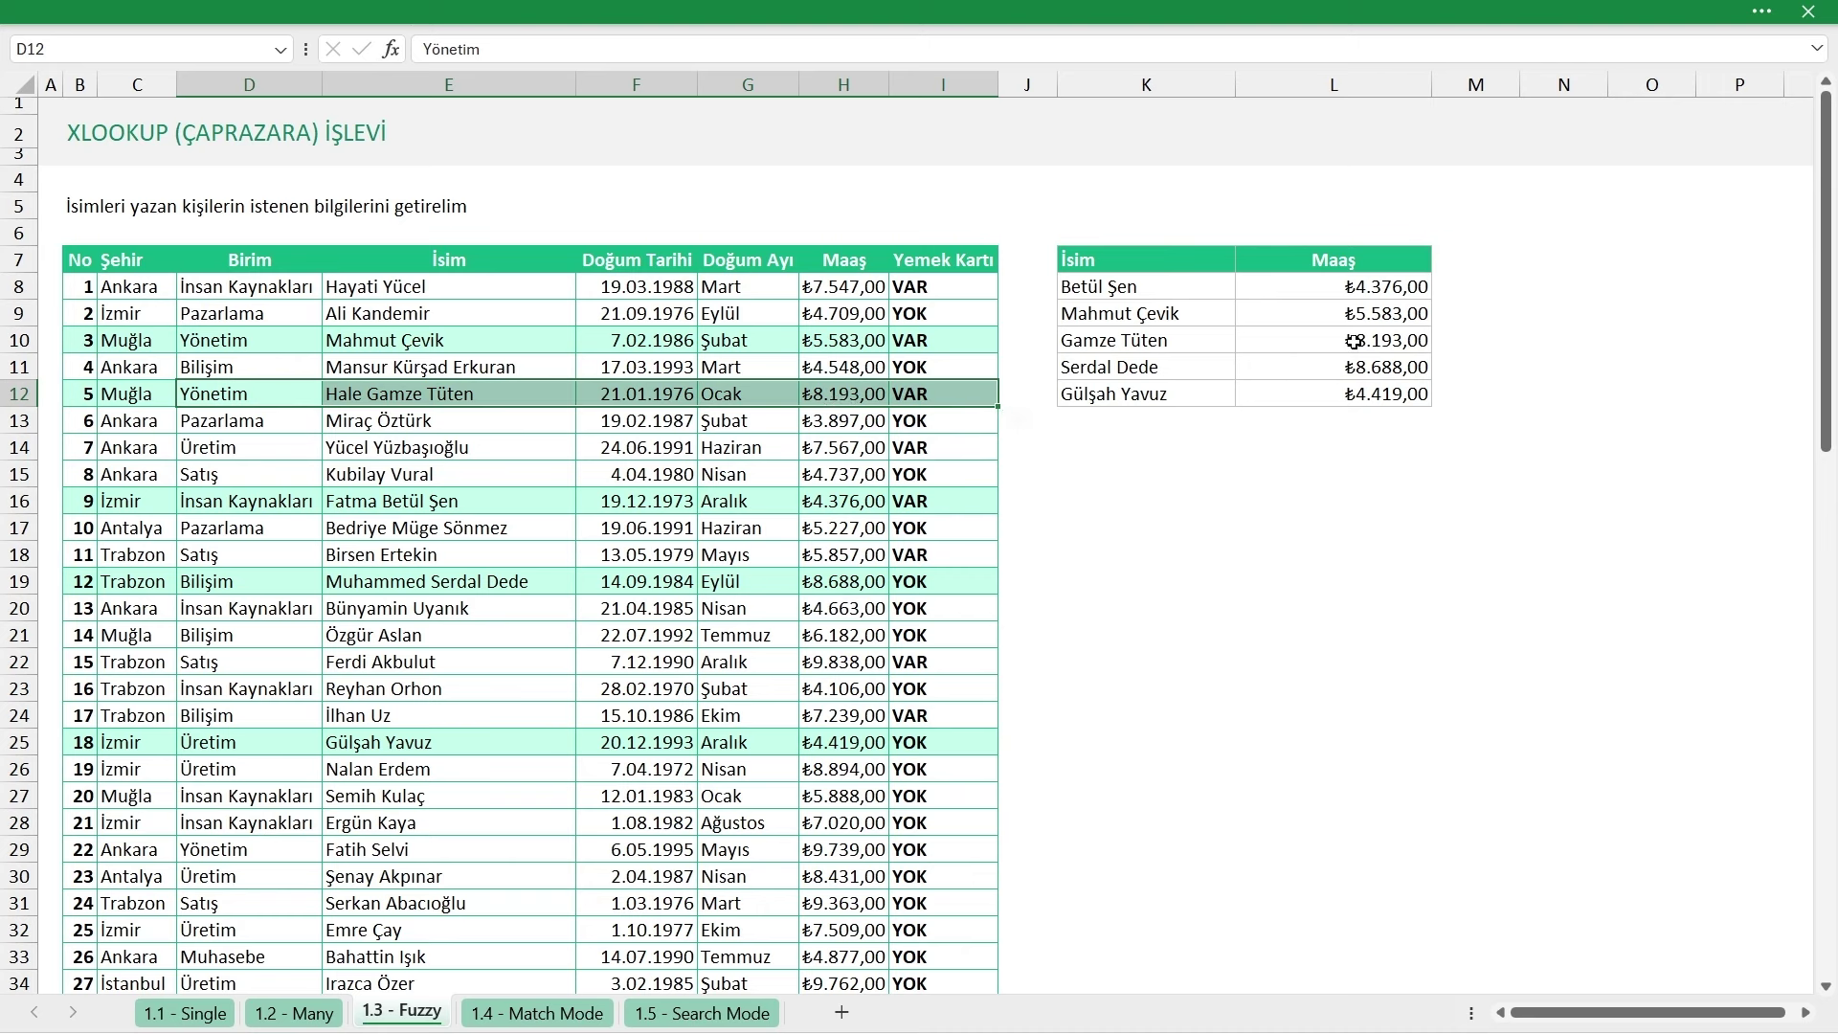
Compare the fourth and fifth results with source rows 19 and 25, then go to 1.4 - Match Mode
click(1320, 368)
drag(1175, 371, 1265, 371)
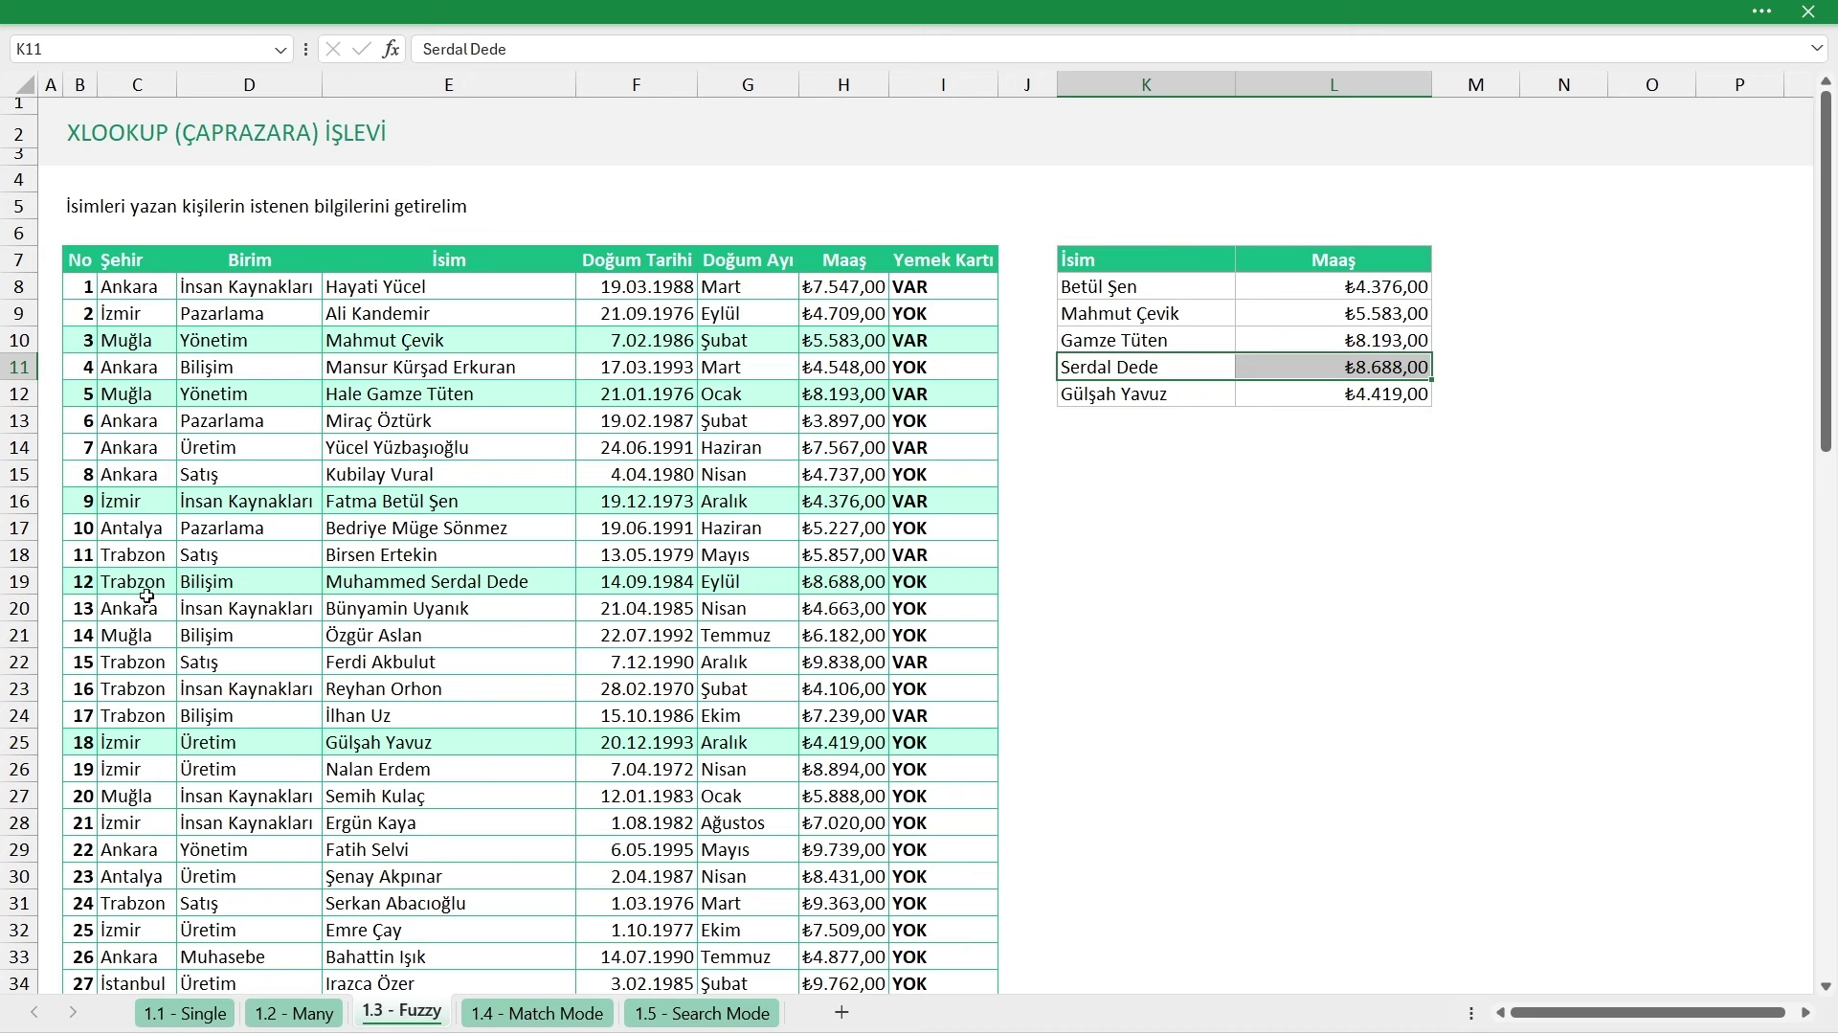
drag(98, 586, 938, 581)
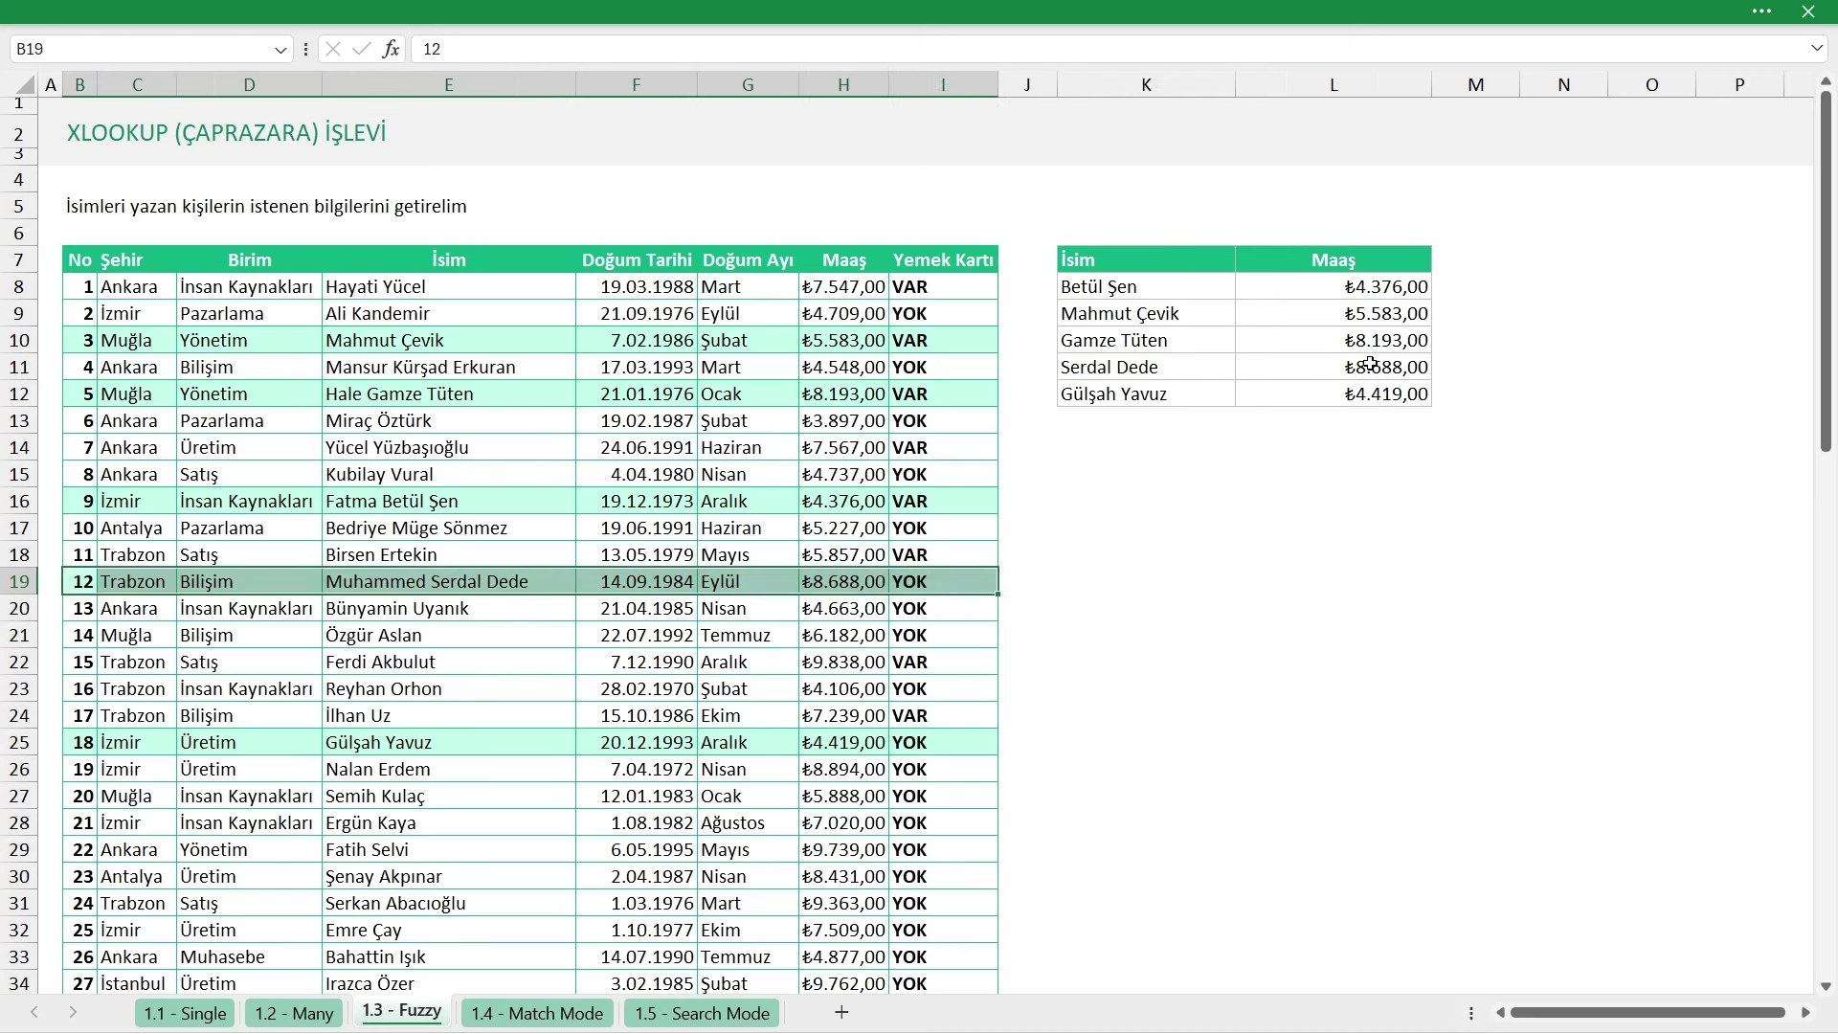
mouse_move(1369, 370)
mouse_down()
mouse_move(1187, 371)
mouse_move(1331, 340)
mouse_up()
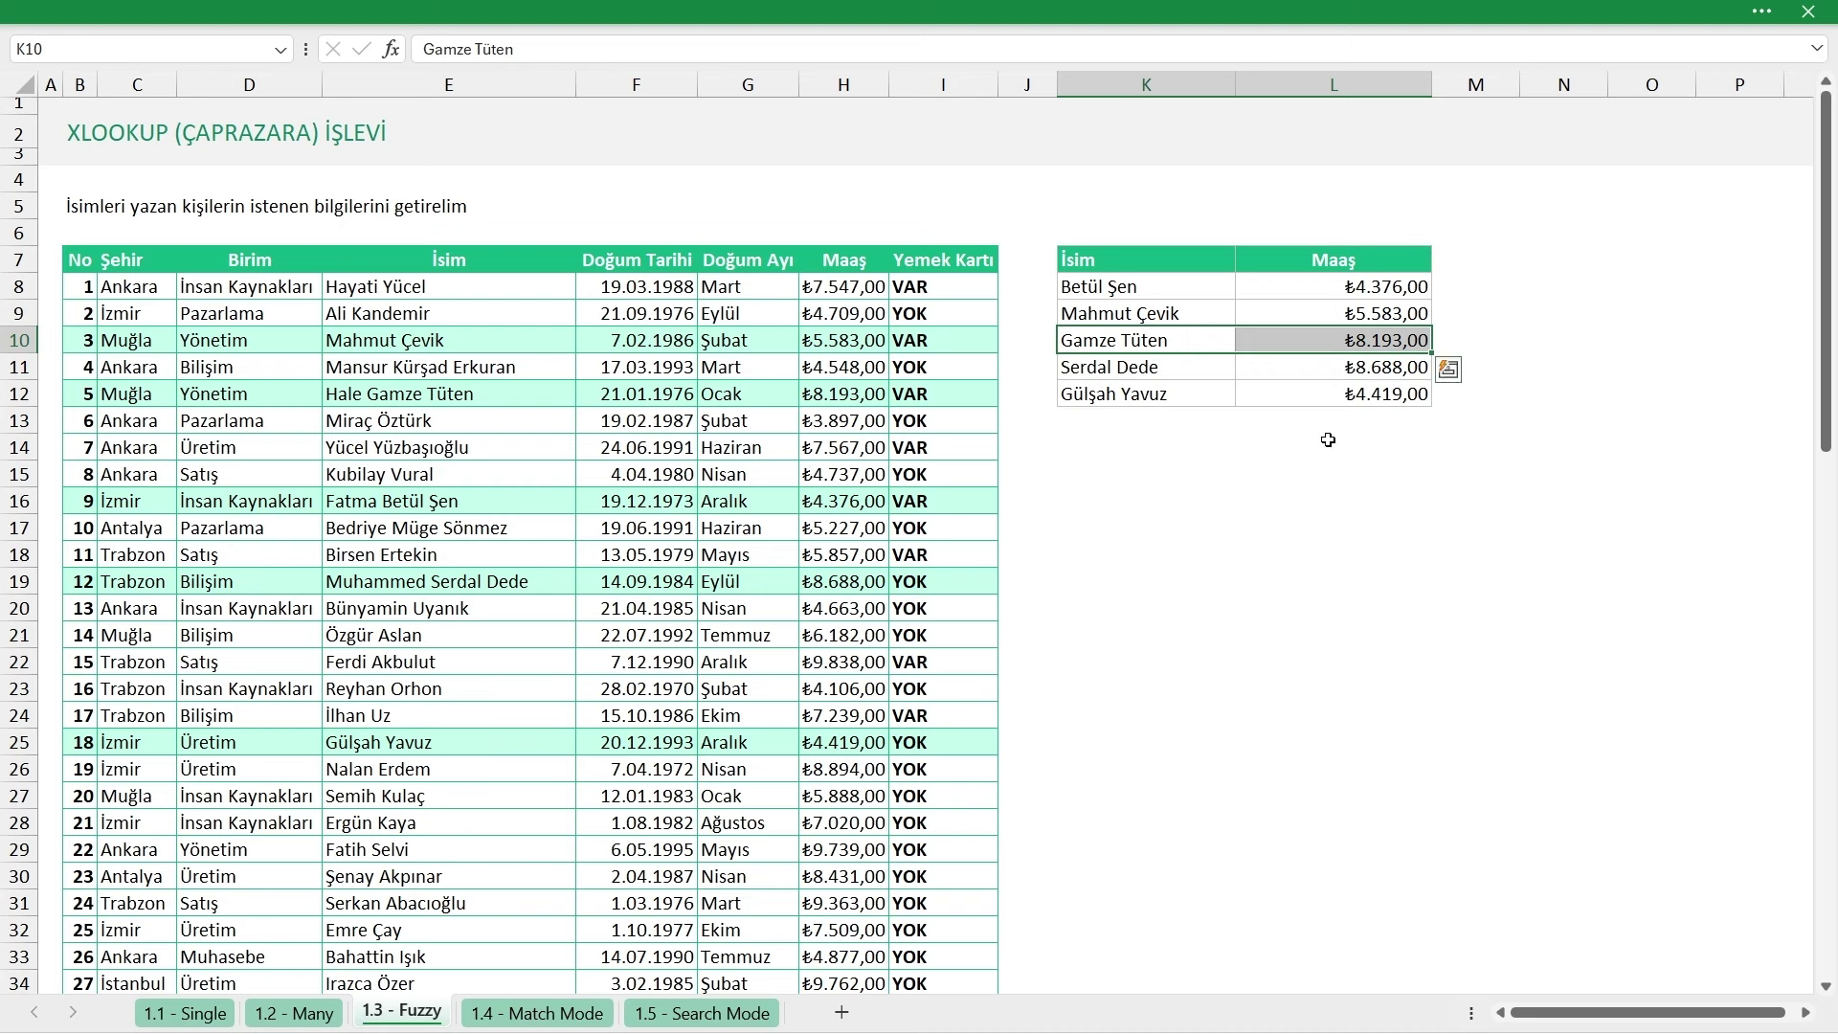
drag(1331, 393, 1187, 394)
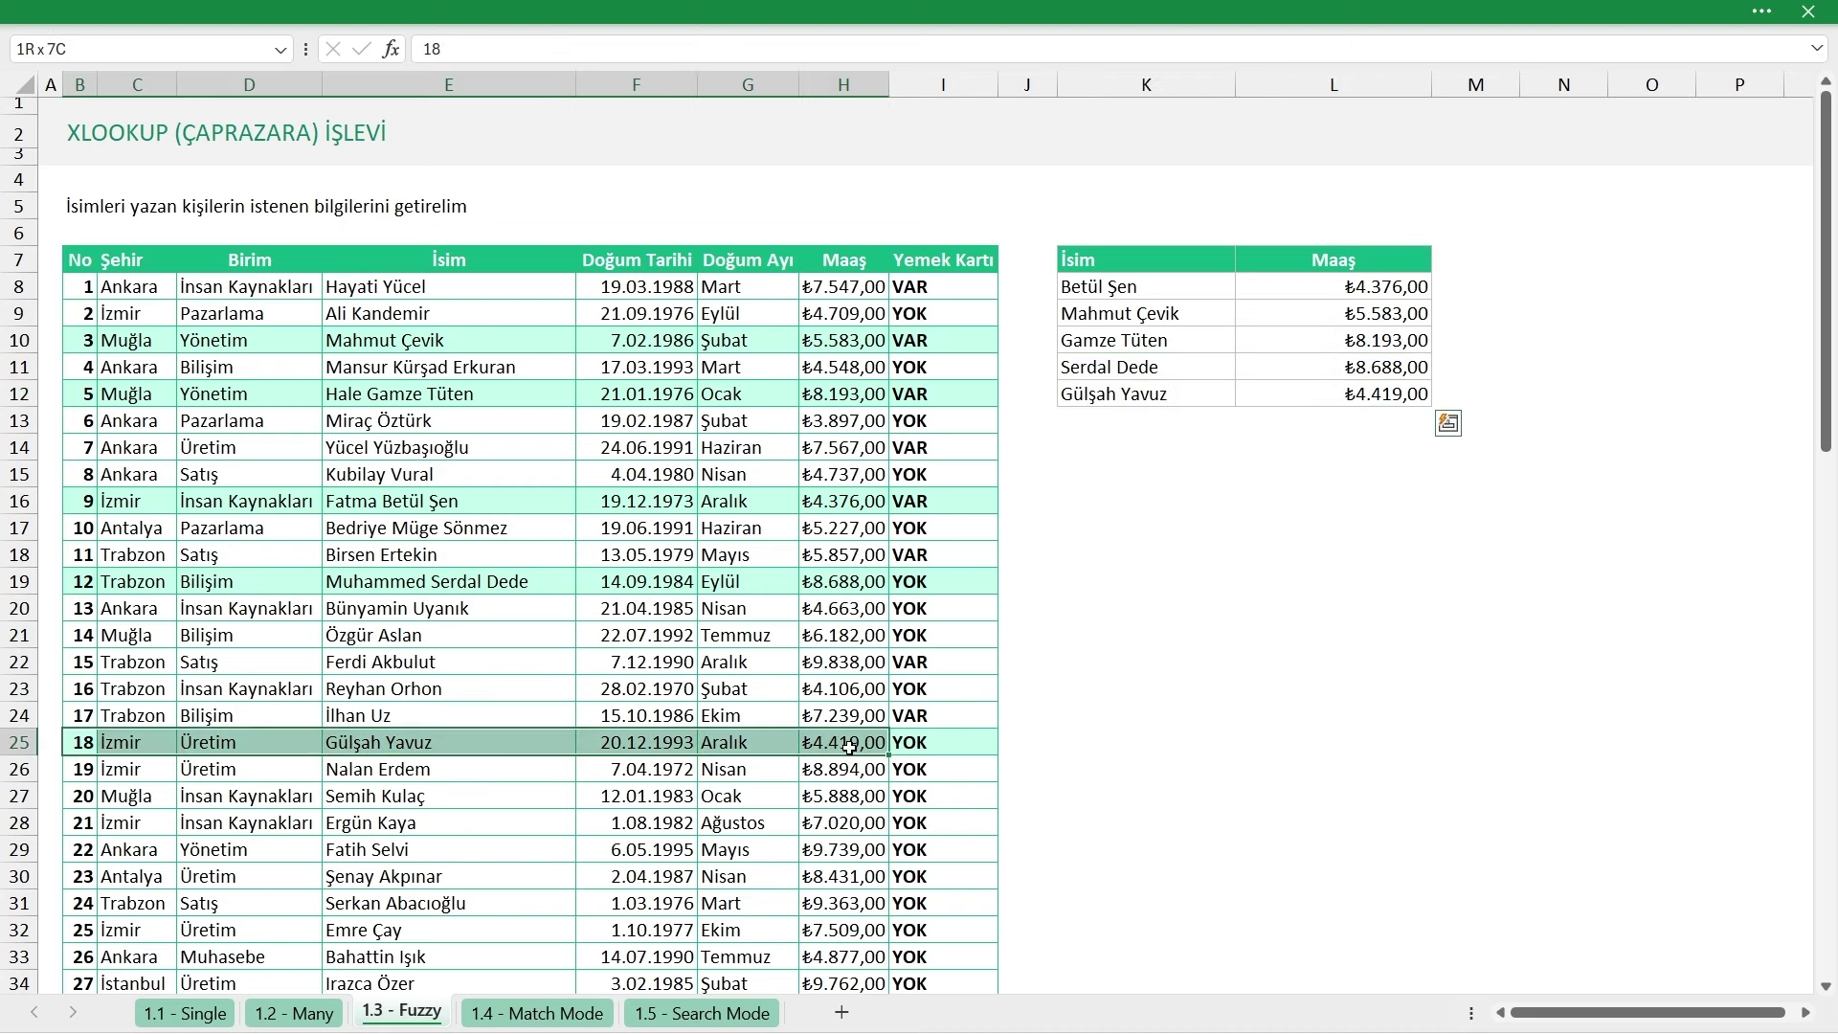
drag(91, 738, 917, 746)
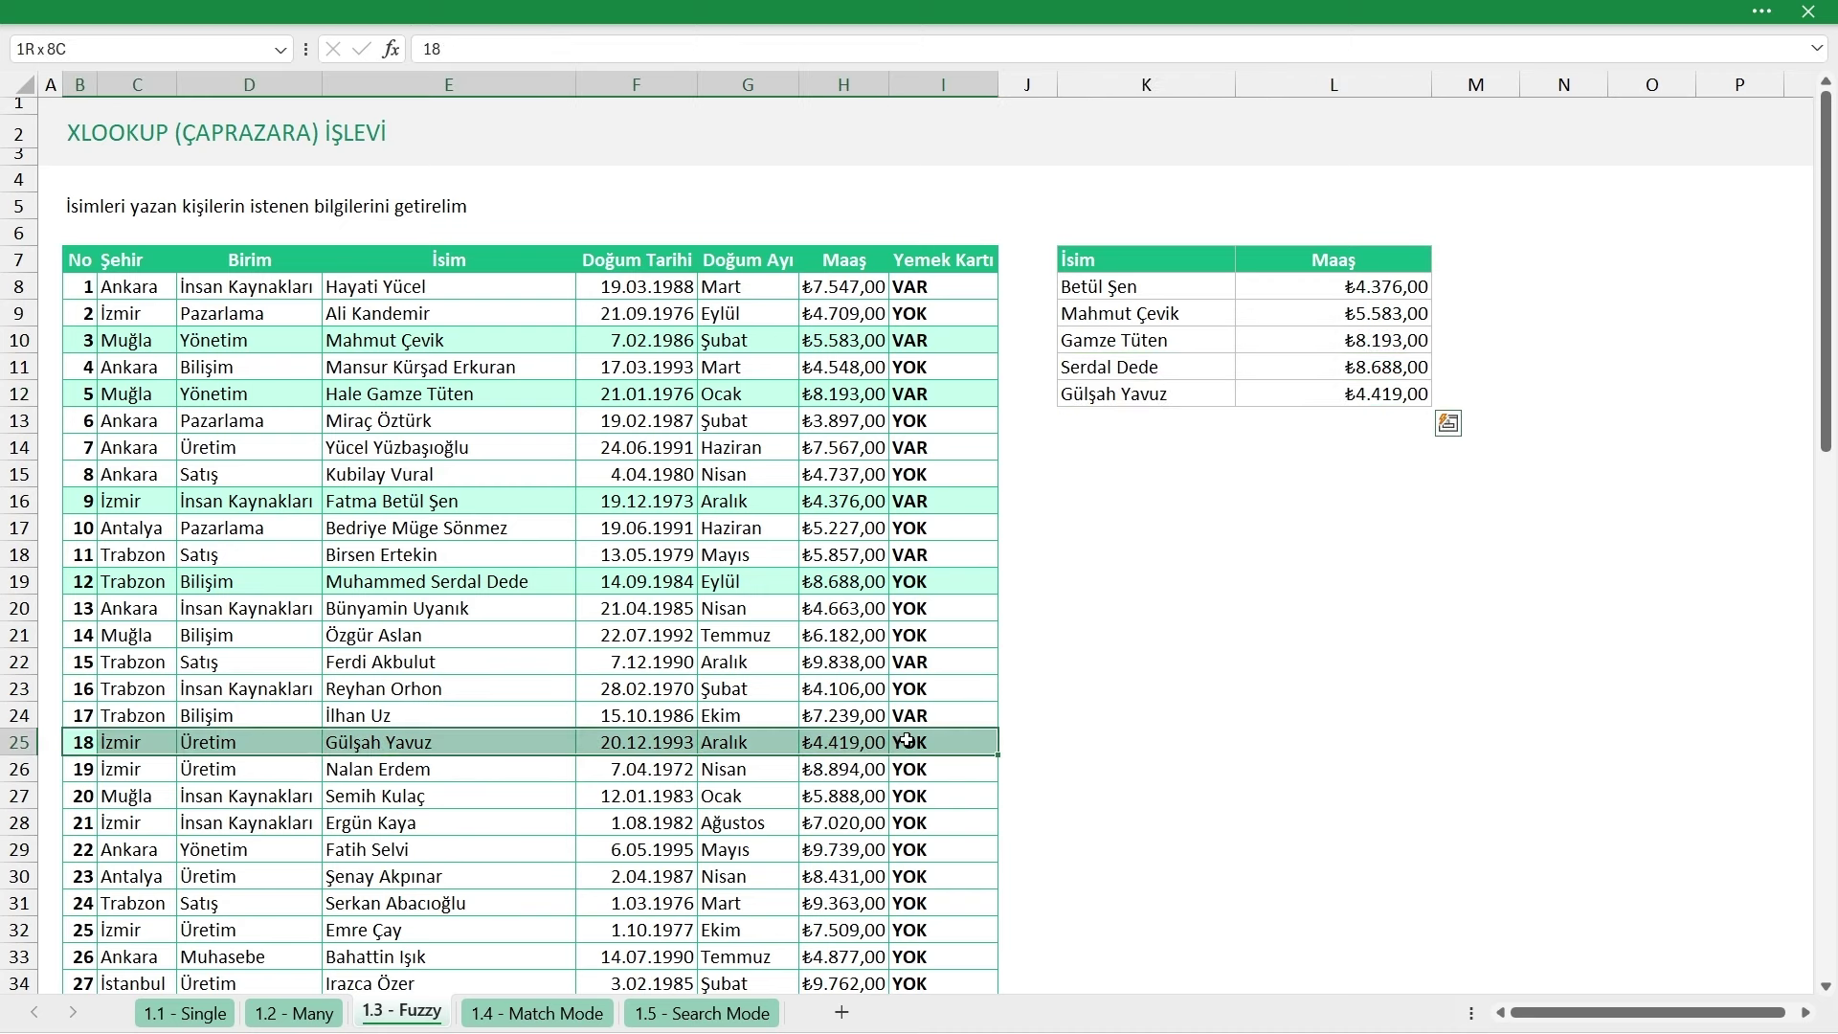
click(847, 744)
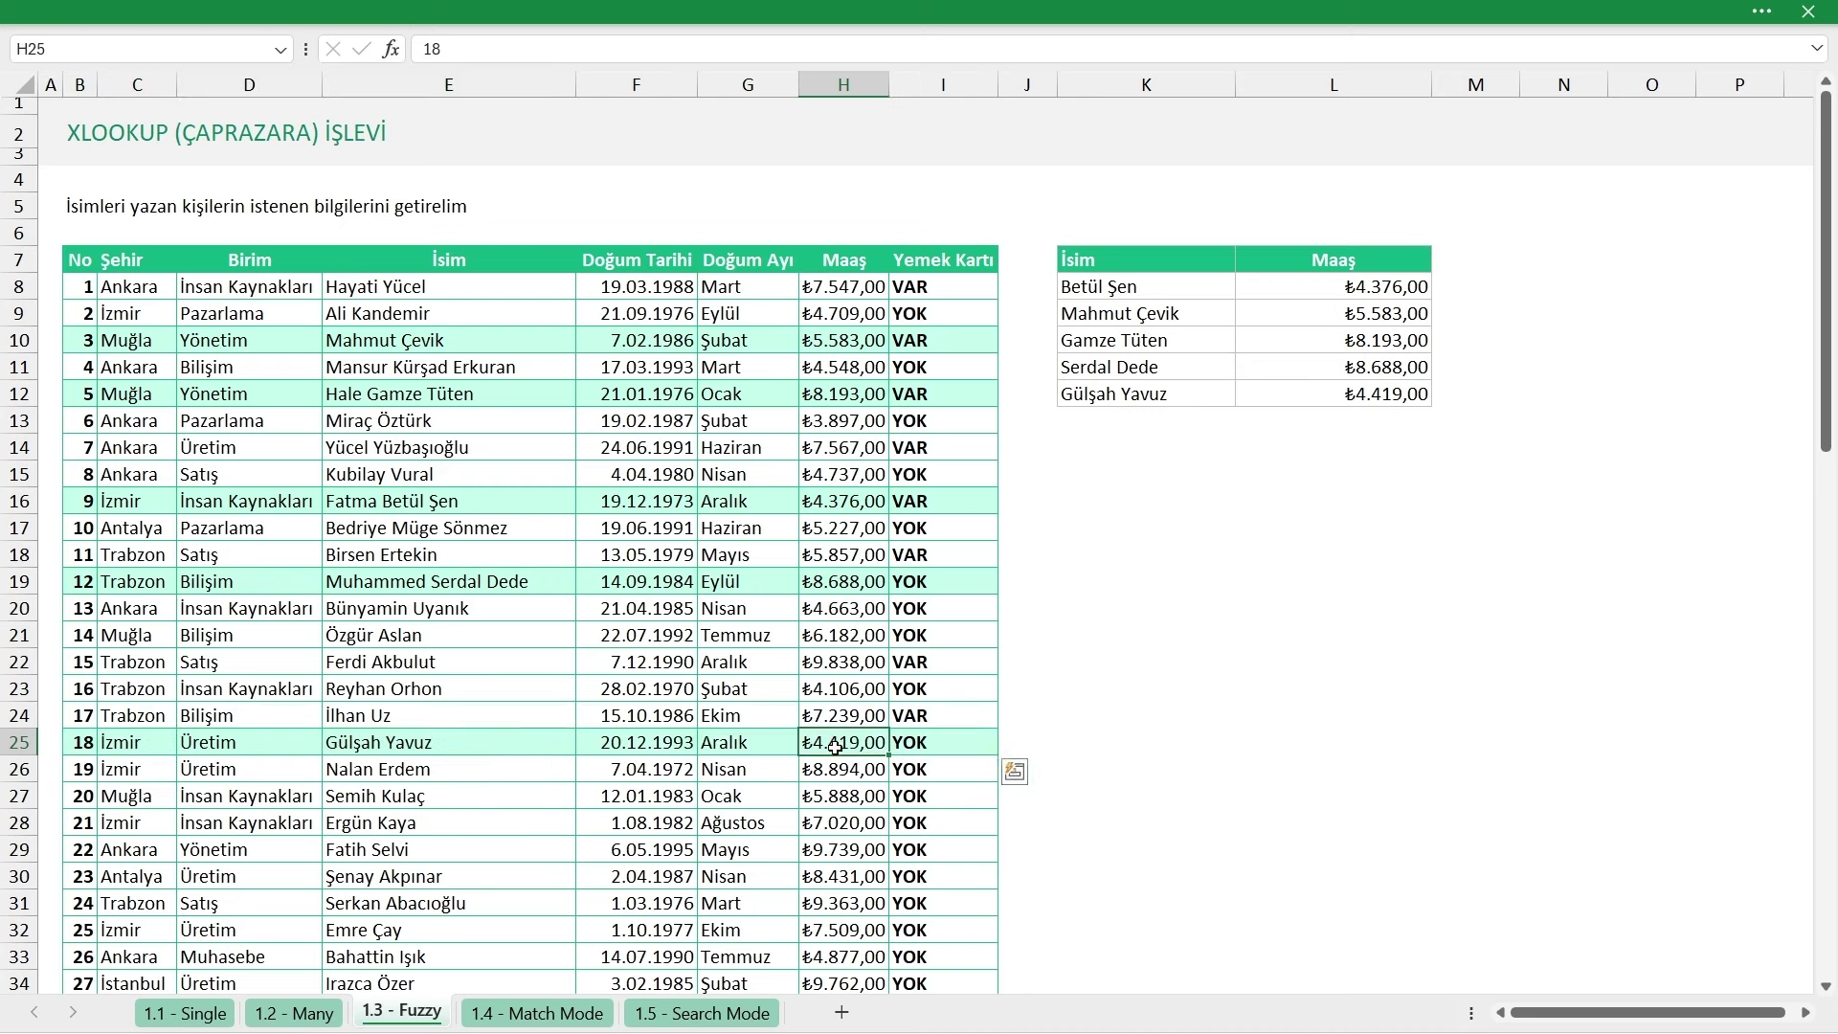
click(1336, 400)
drag(1320, 387, 1110, 286)
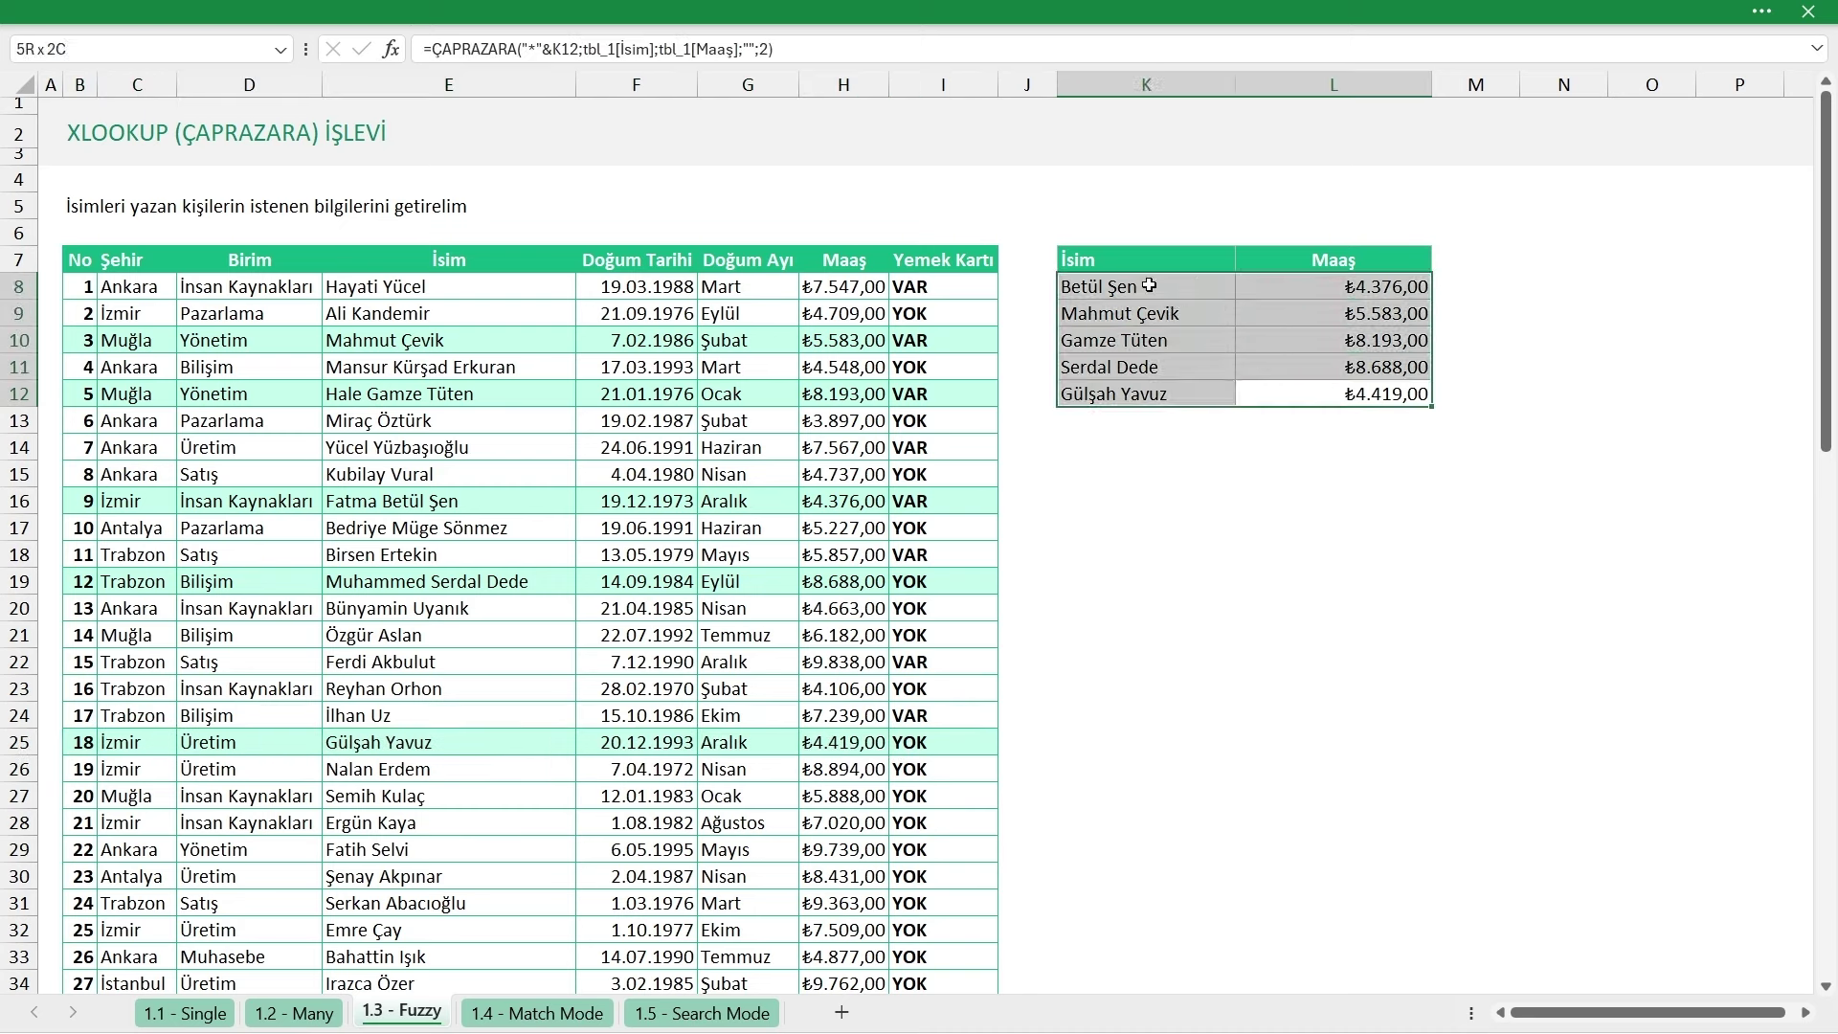
click(1144, 340)
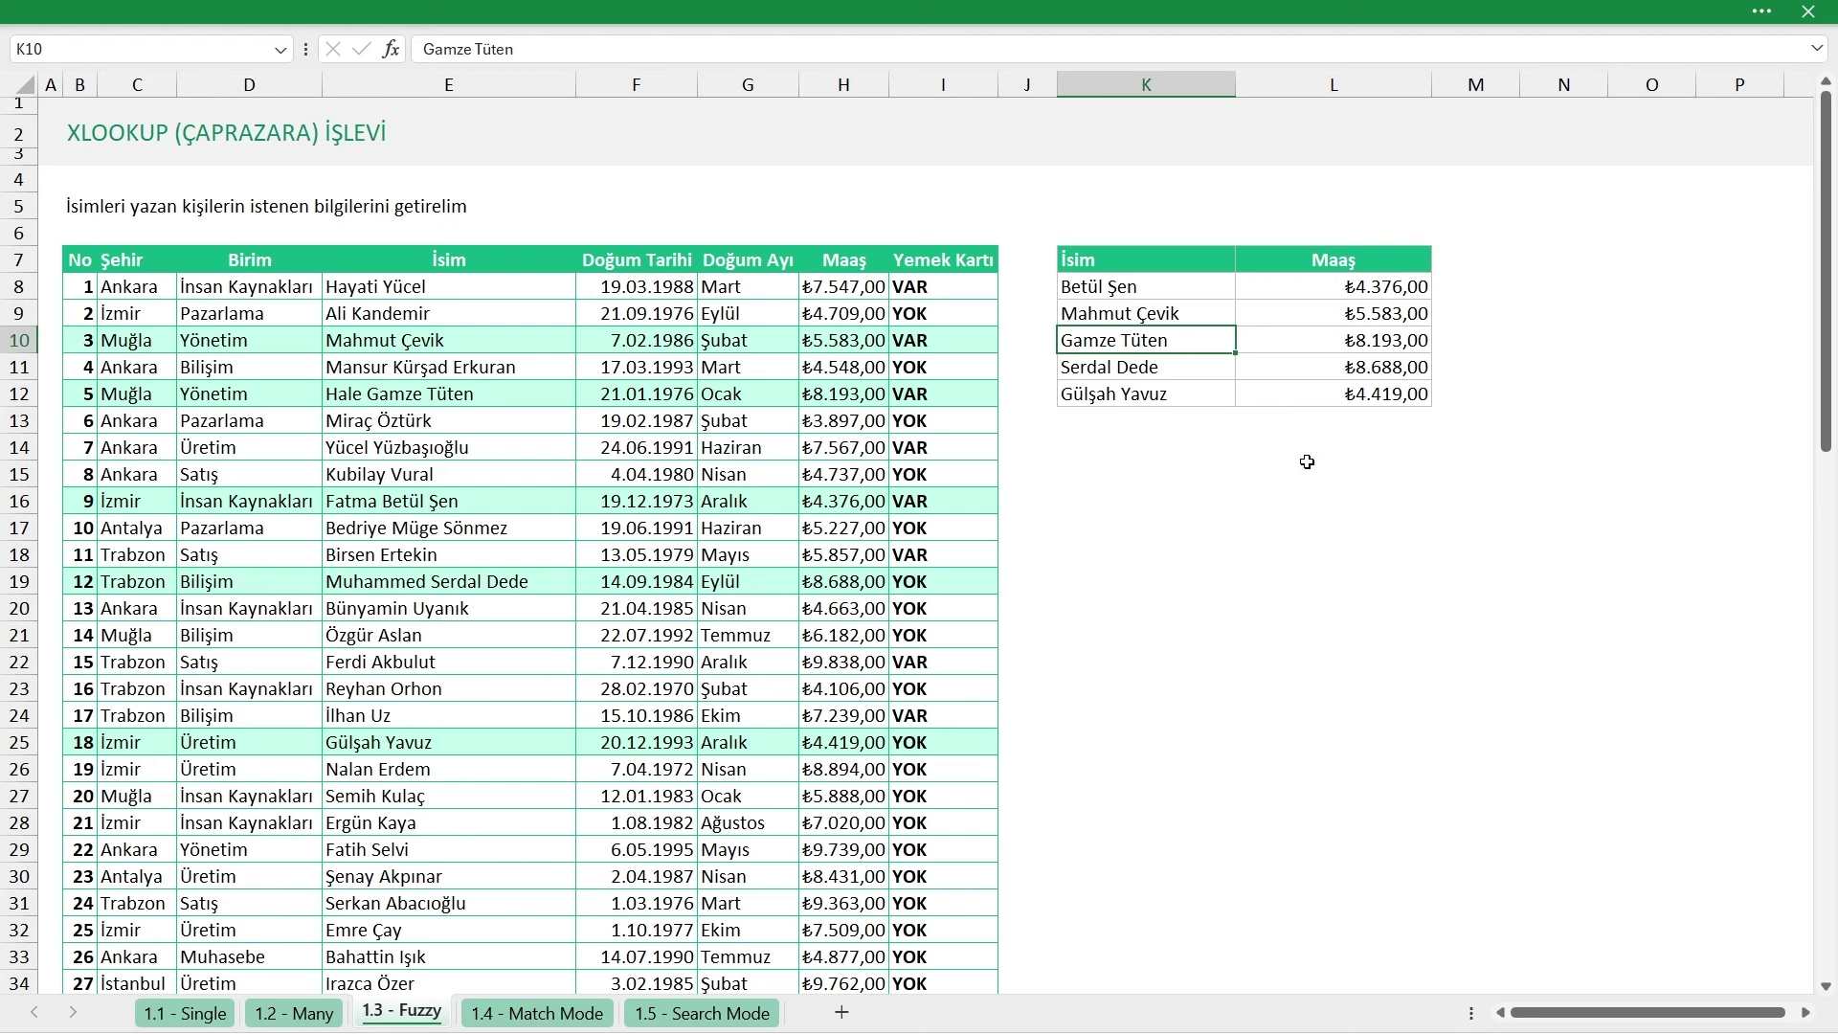
key(ctrl+Page_Down)
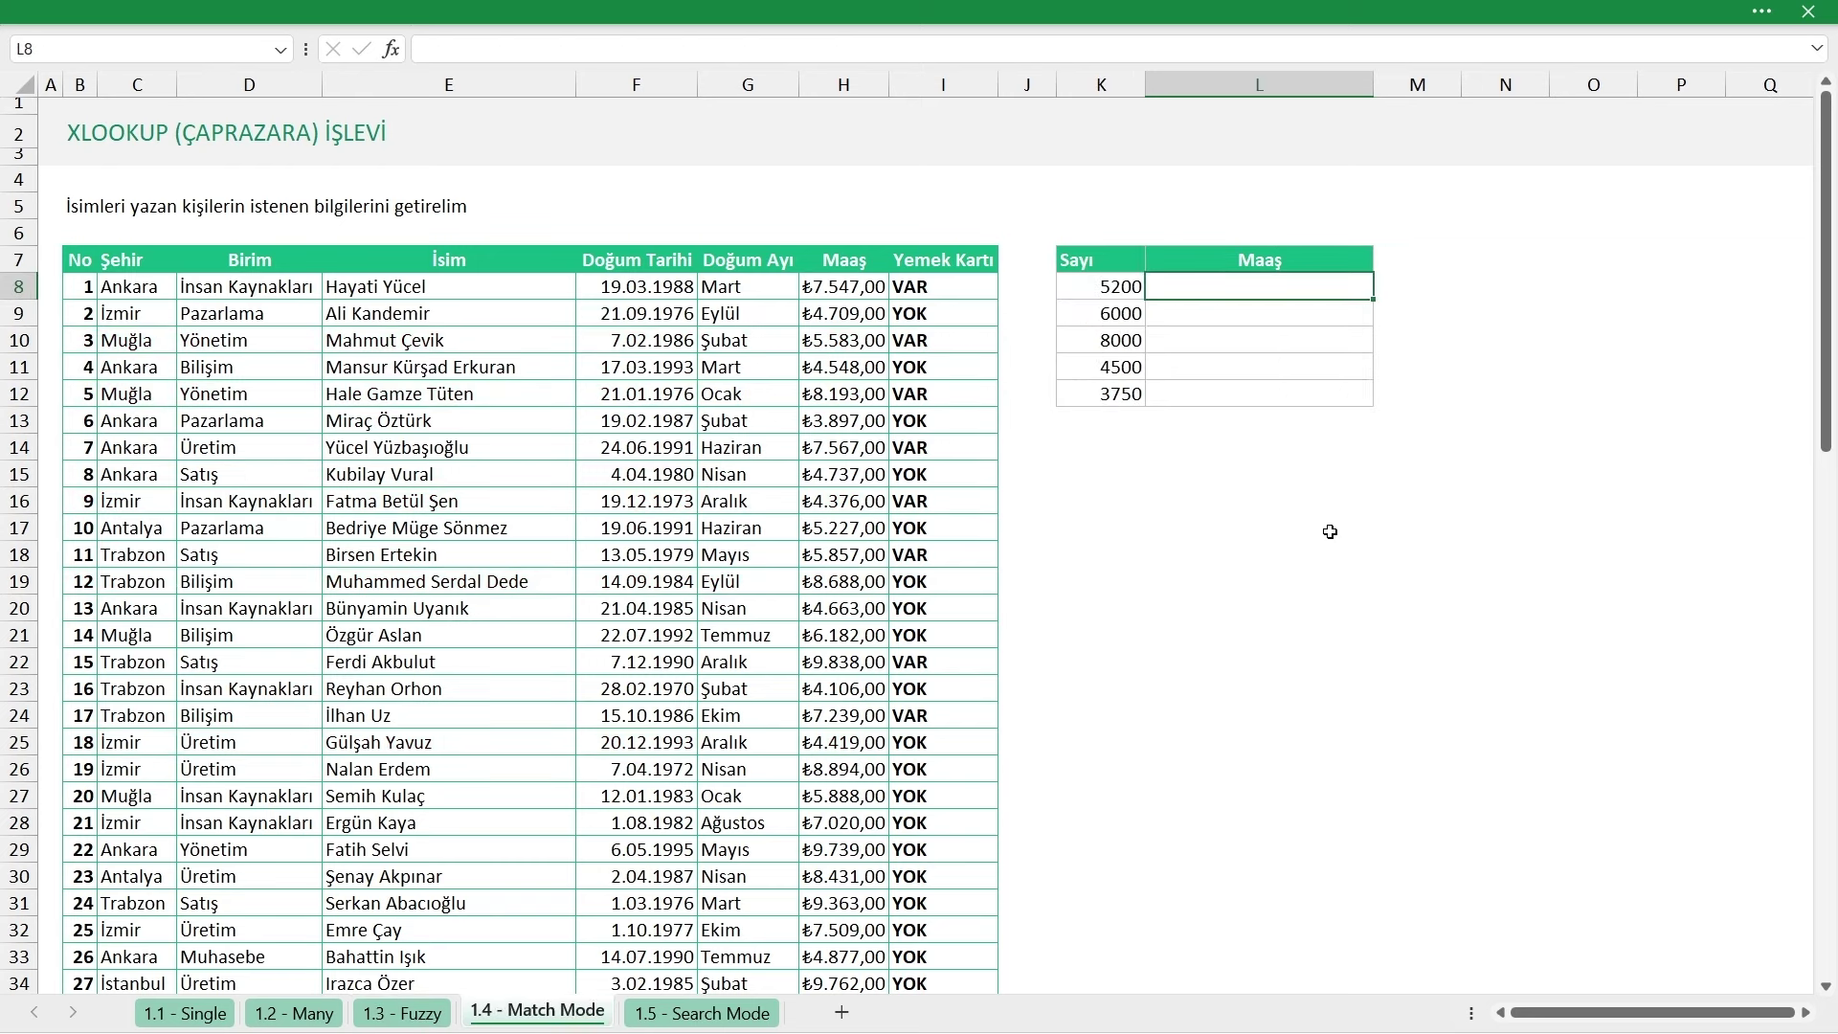
Point out the unsorted numbers and the empty result column, and rename L7 to İsim
drag(1110, 367, 1101, 285)
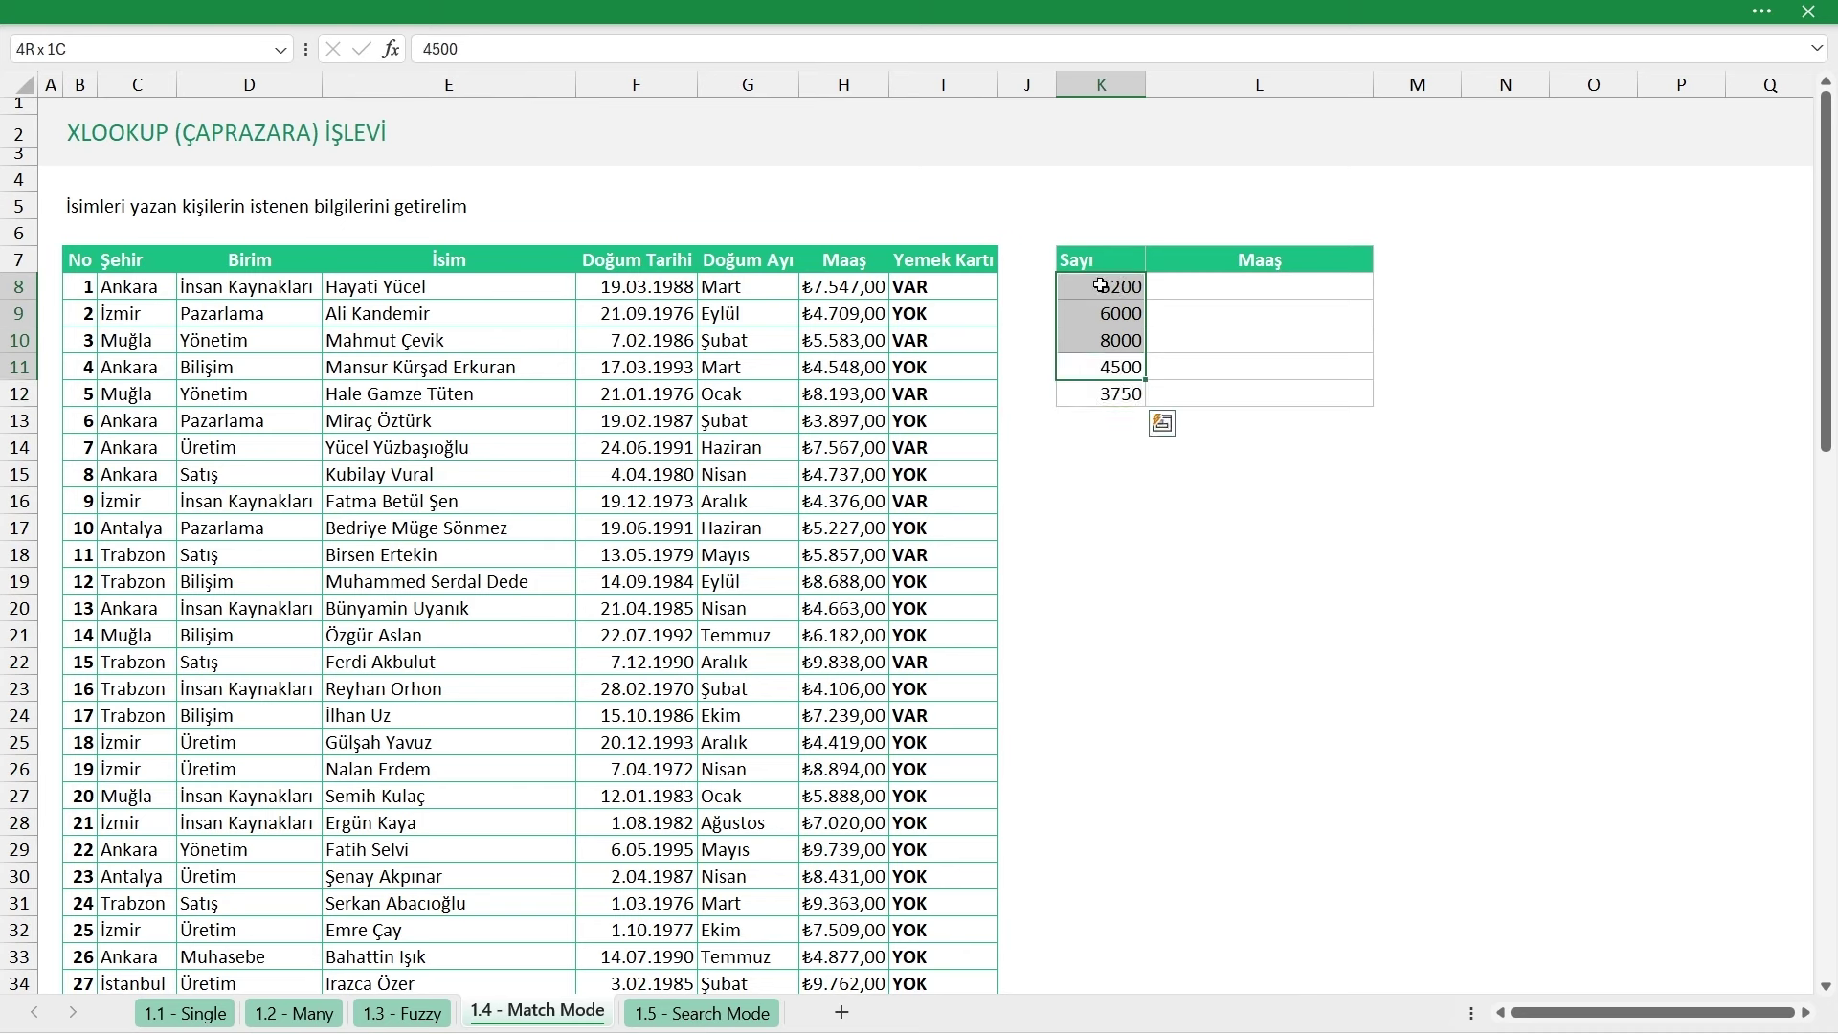
click(1100, 340)
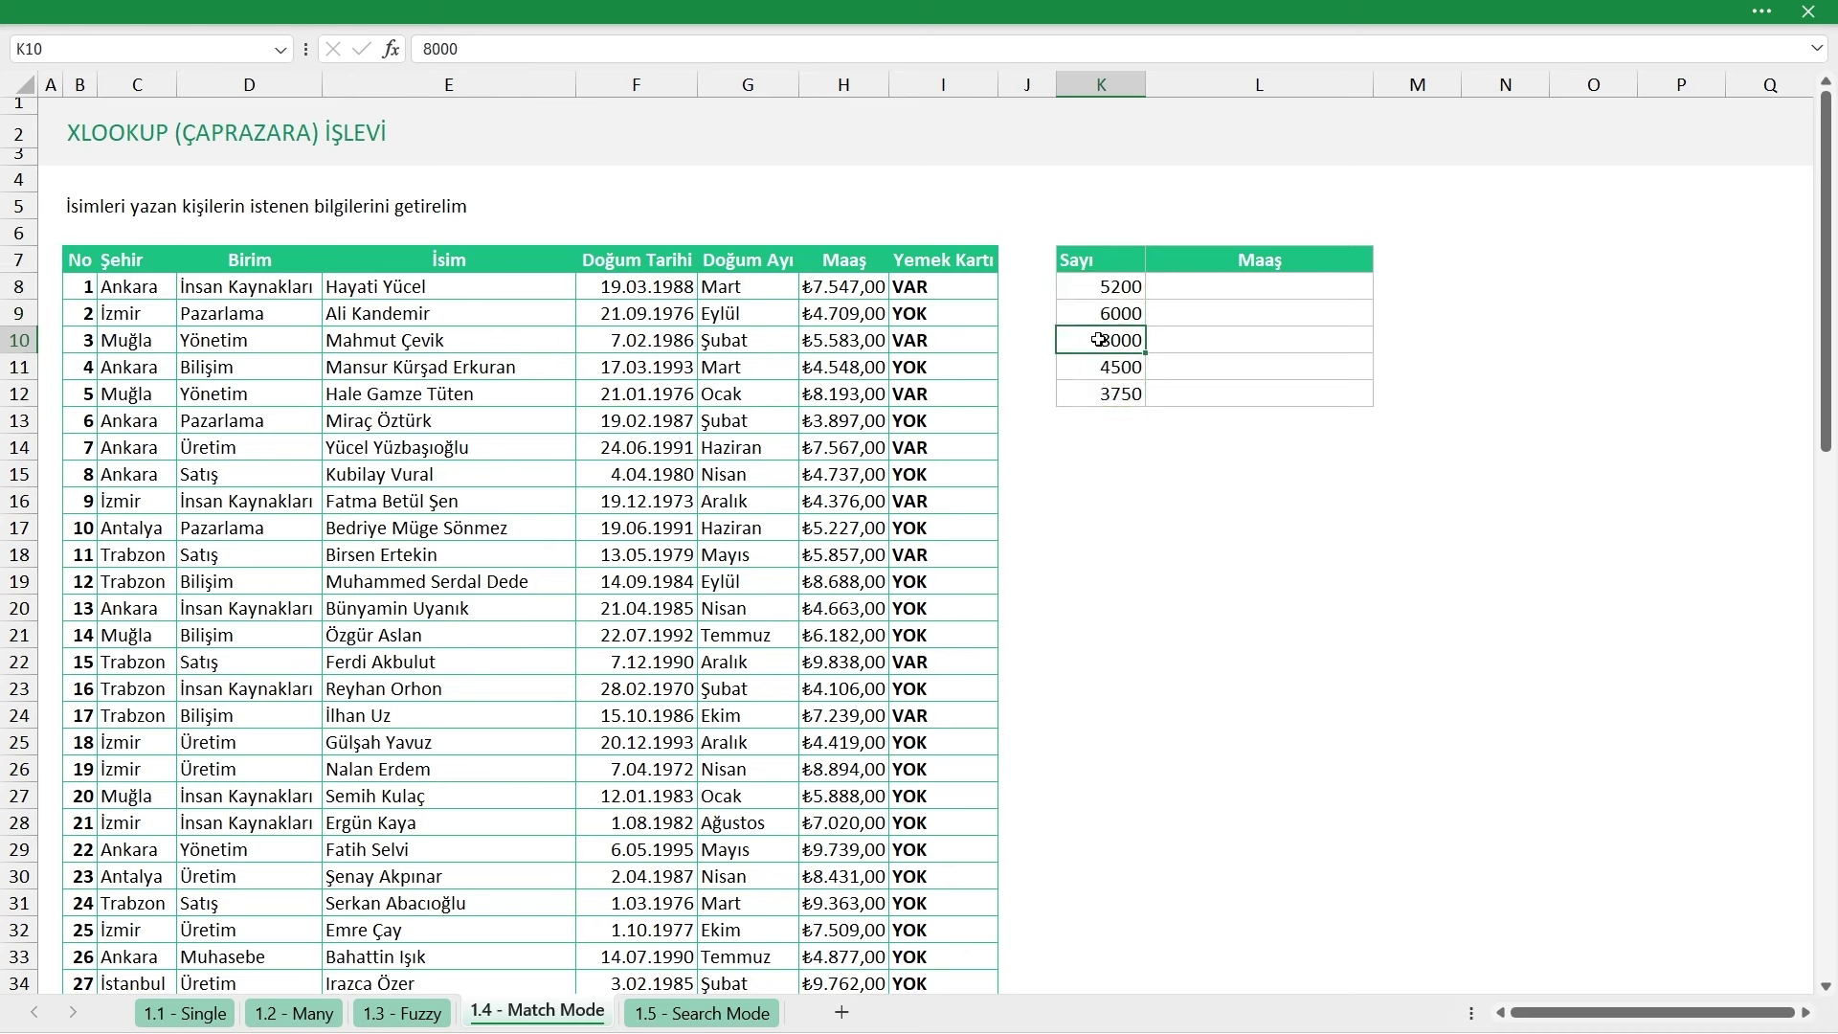
drag(1115, 286, 1115, 394)
click(1260, 260)
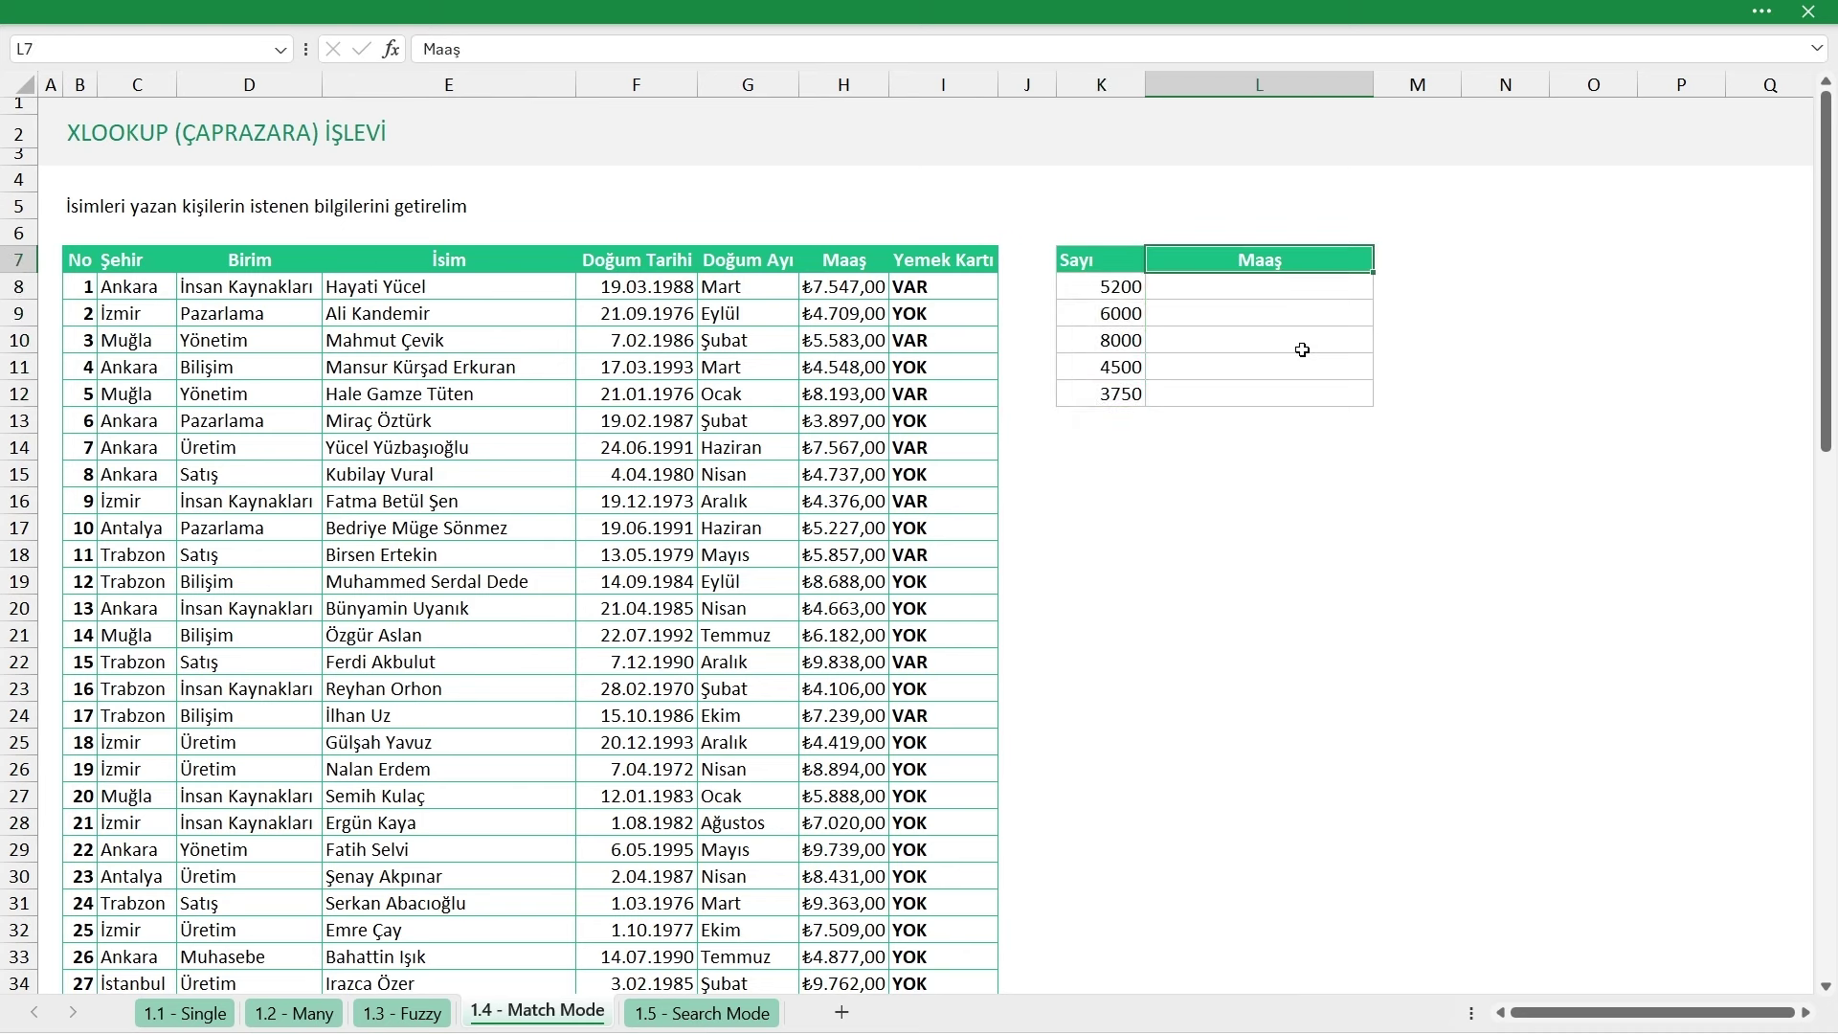
text(İsim)
key(Return)
Rename the K7 header to Maaş and narrow column J
click(1117, 258)
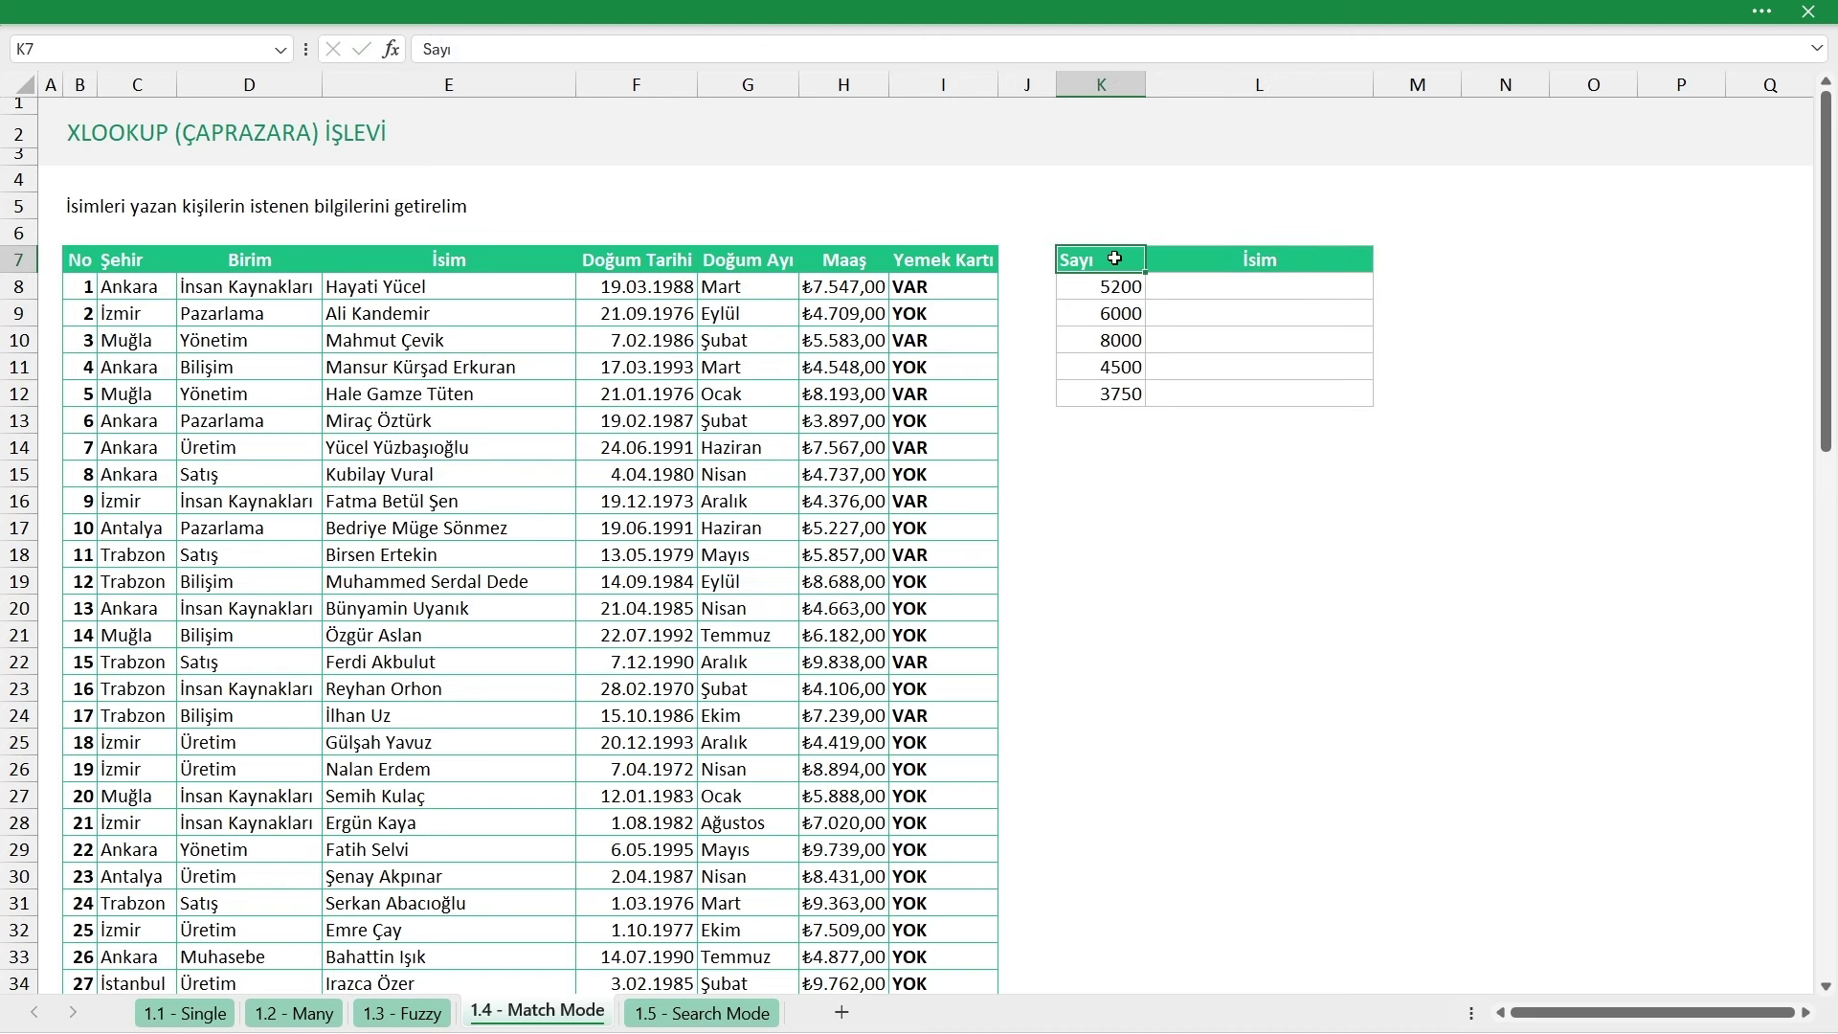
double_click(1117, 258)
text(Maaş)
mouse_move(1120, 286)
mouse_down()
mouse_move(1129, 377)
mouse_move(1118, 287)
mouse_up()
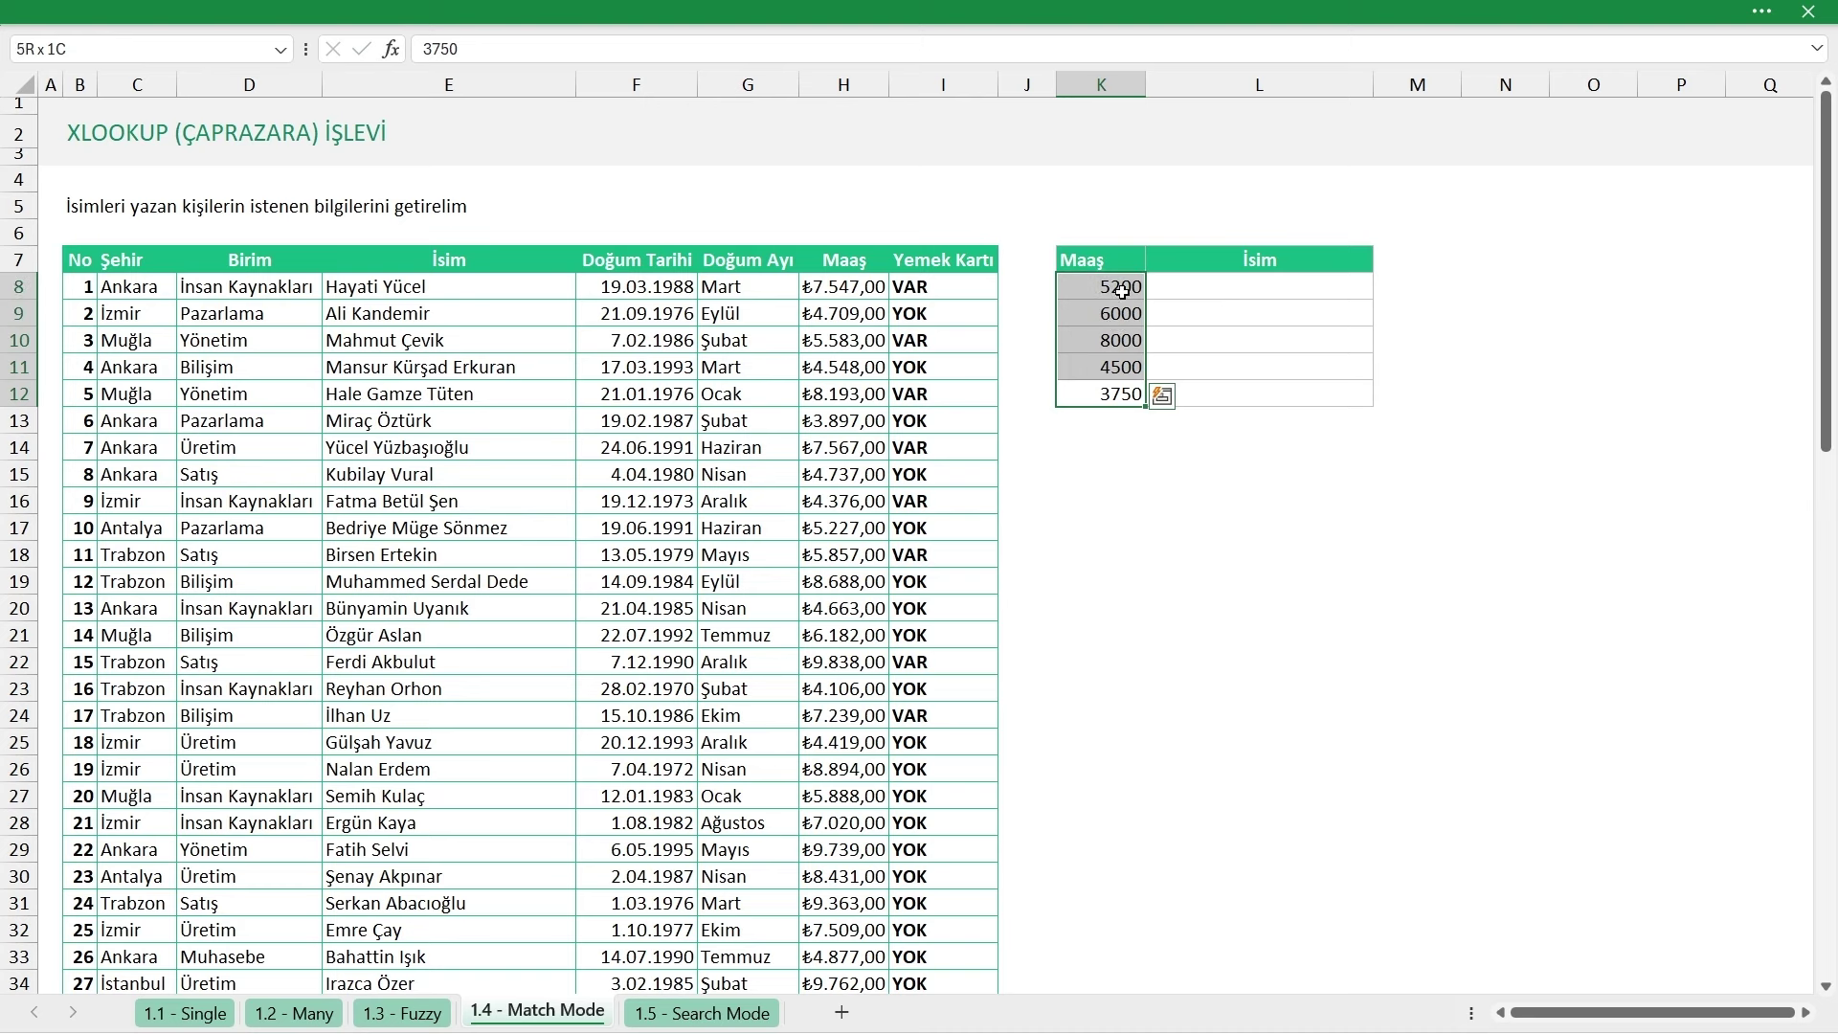
drag(1274, 297, 1274, 394)
click(1272, 389)
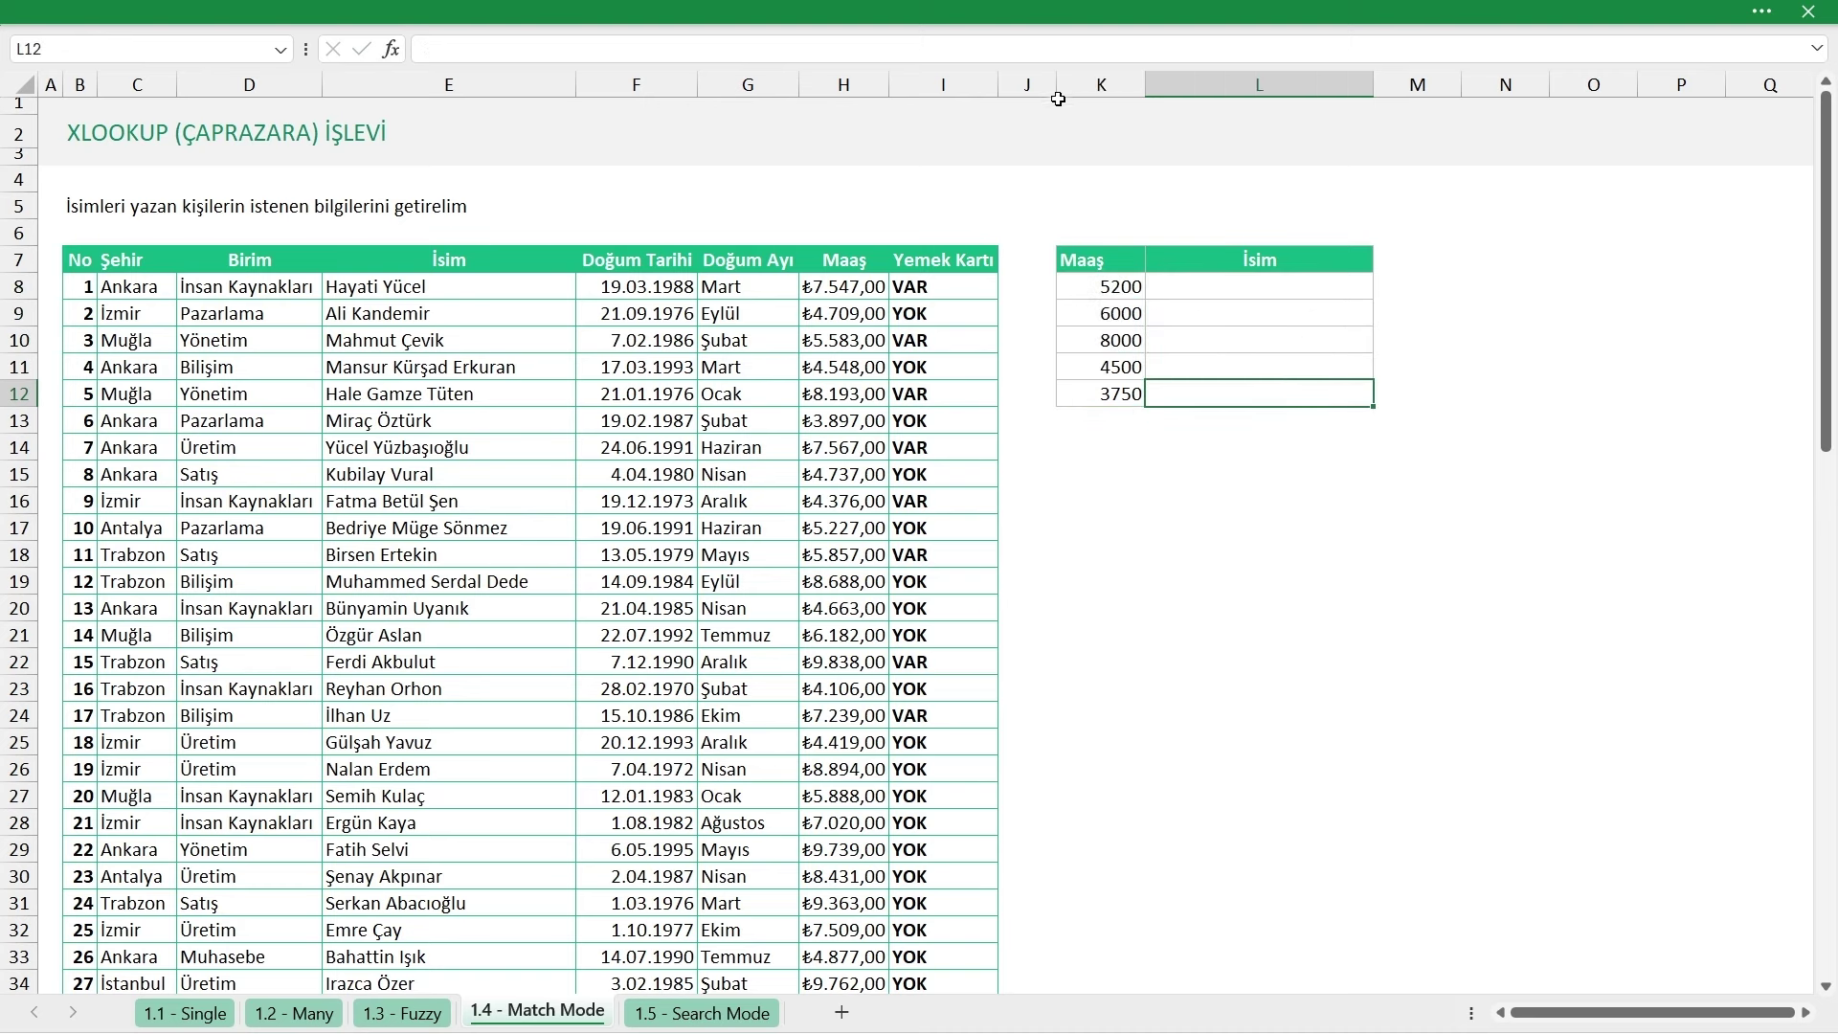
drag(1057, 88, 1128, 82)
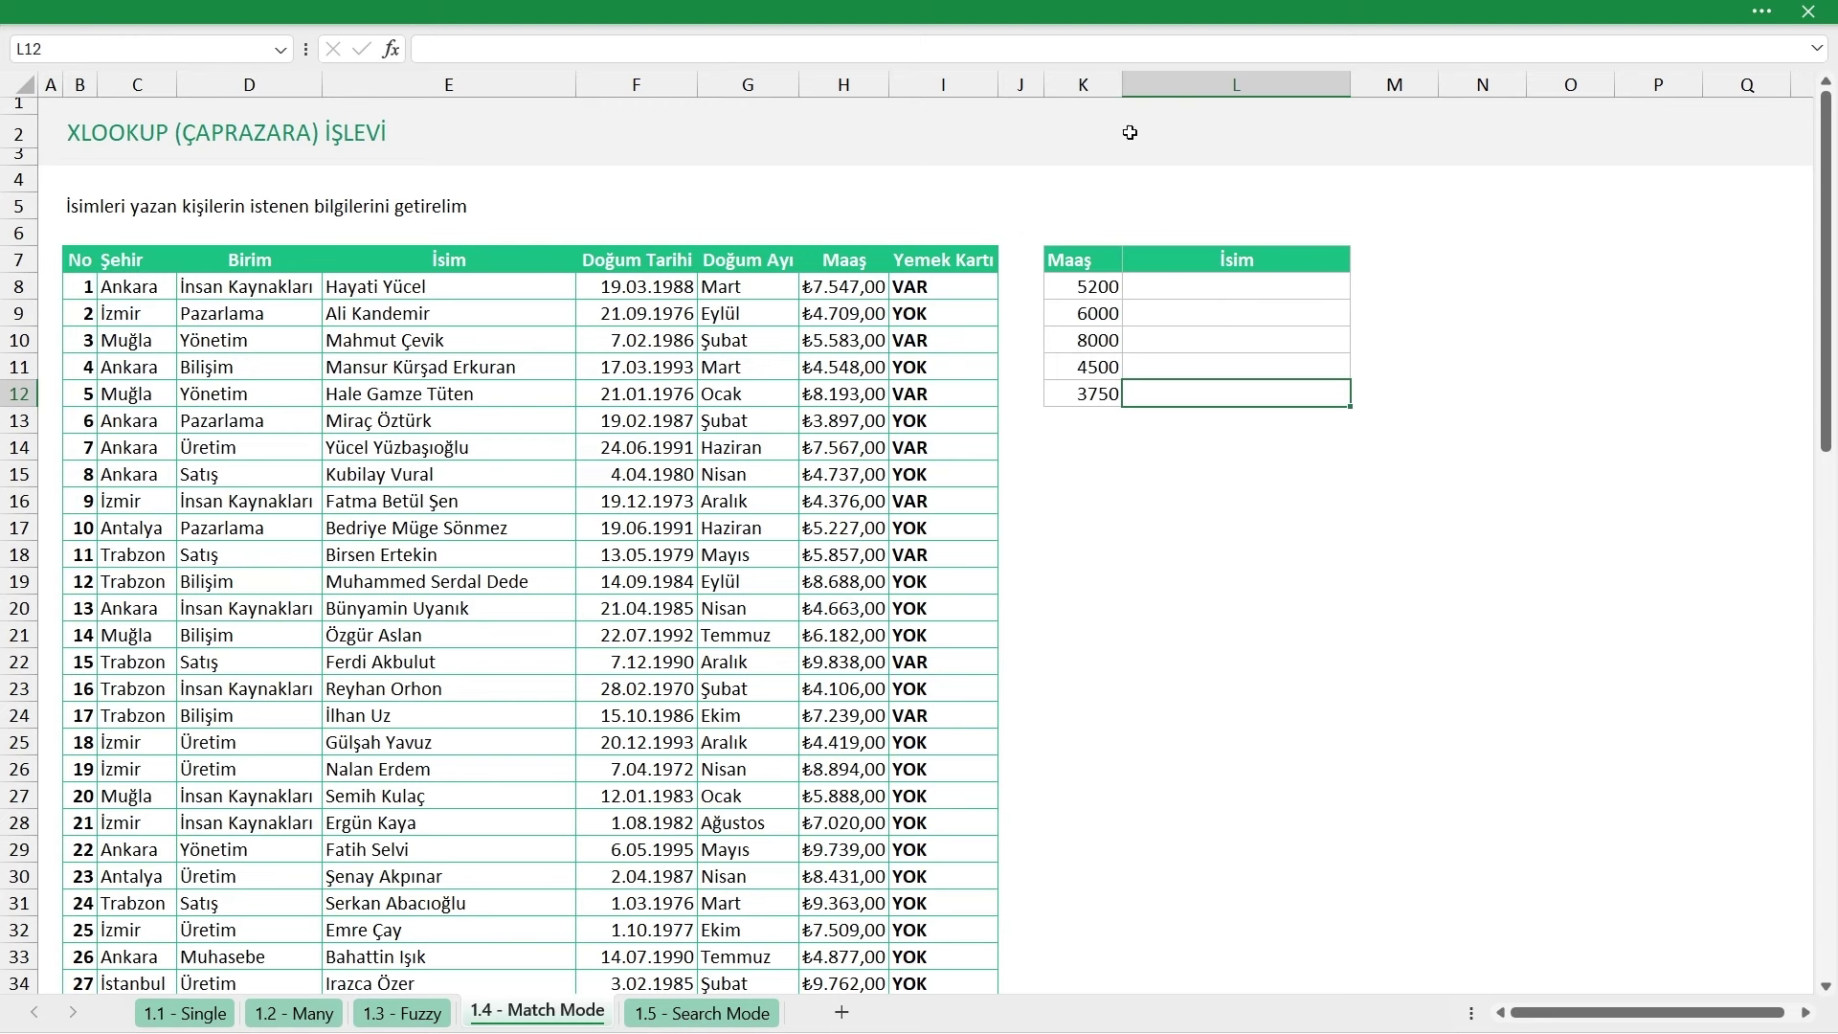
Enter =ÇAPRAZARA(K8;Tablo[Maaş];Tablo[İsim];"";-1) in L8 to find the name for 5200
click(1246, 288)
text(=ÇAPRA)
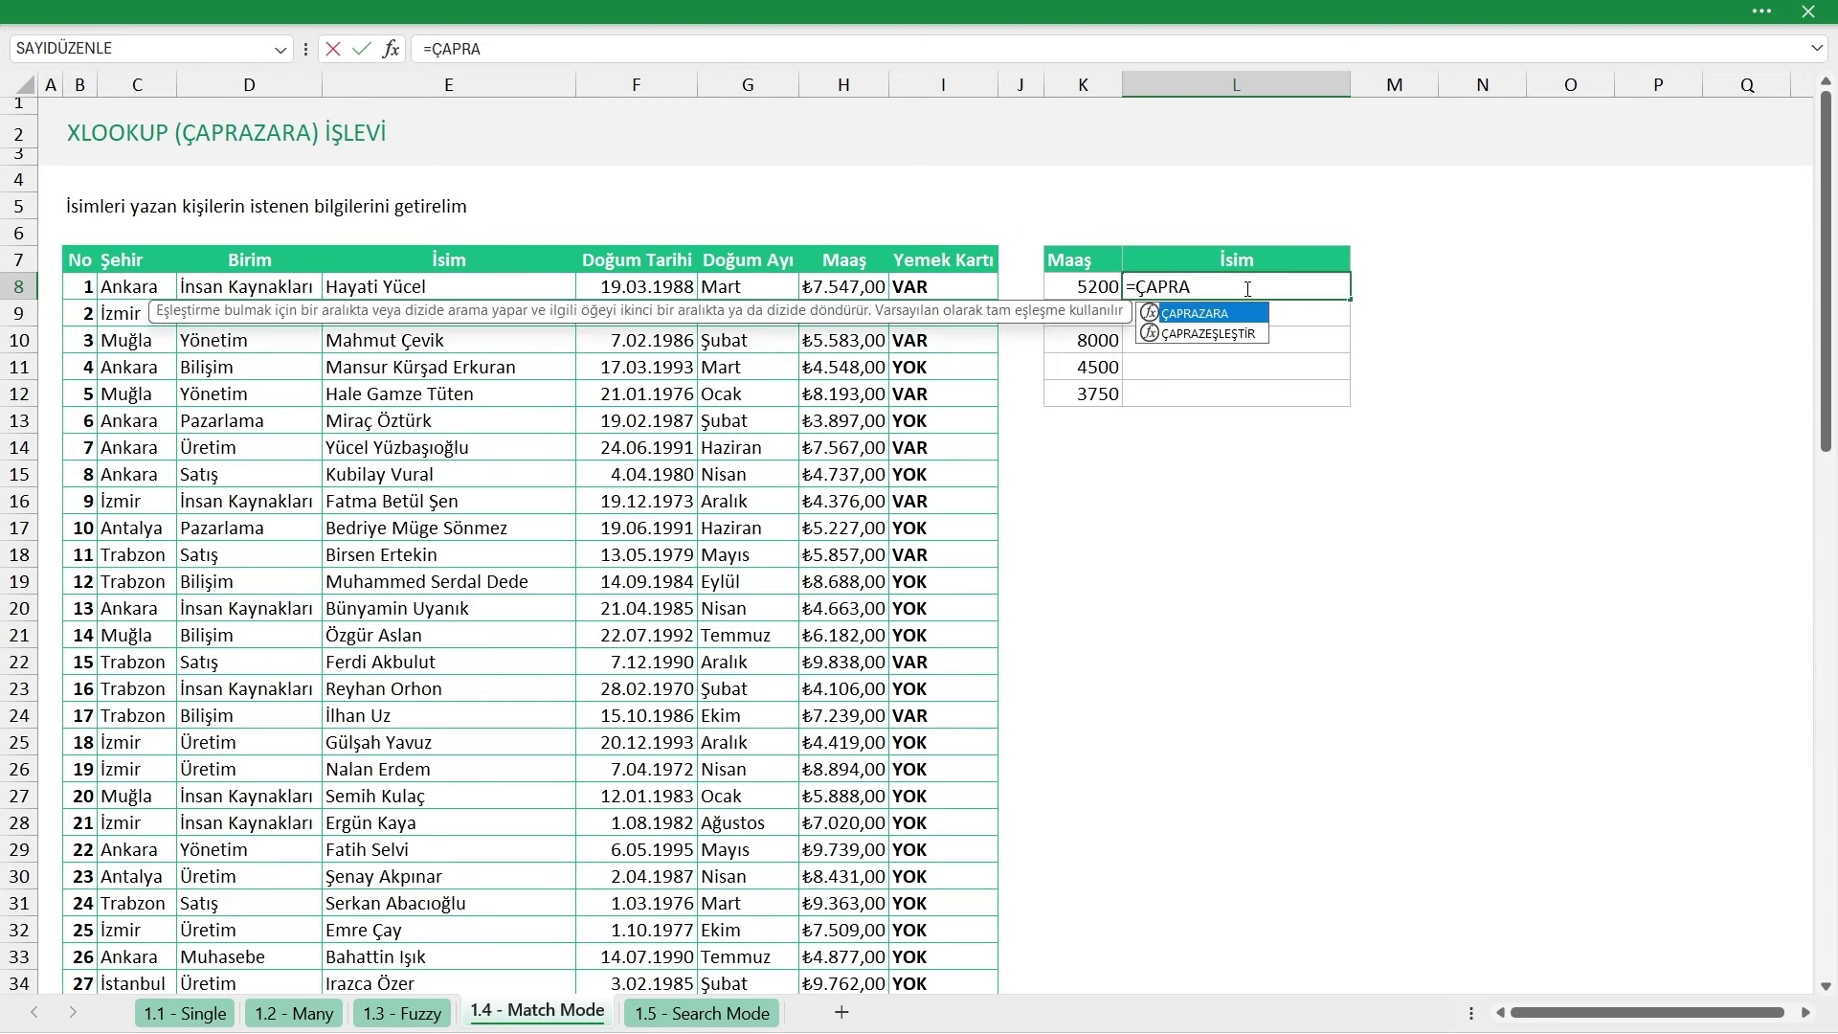
key(Tab)
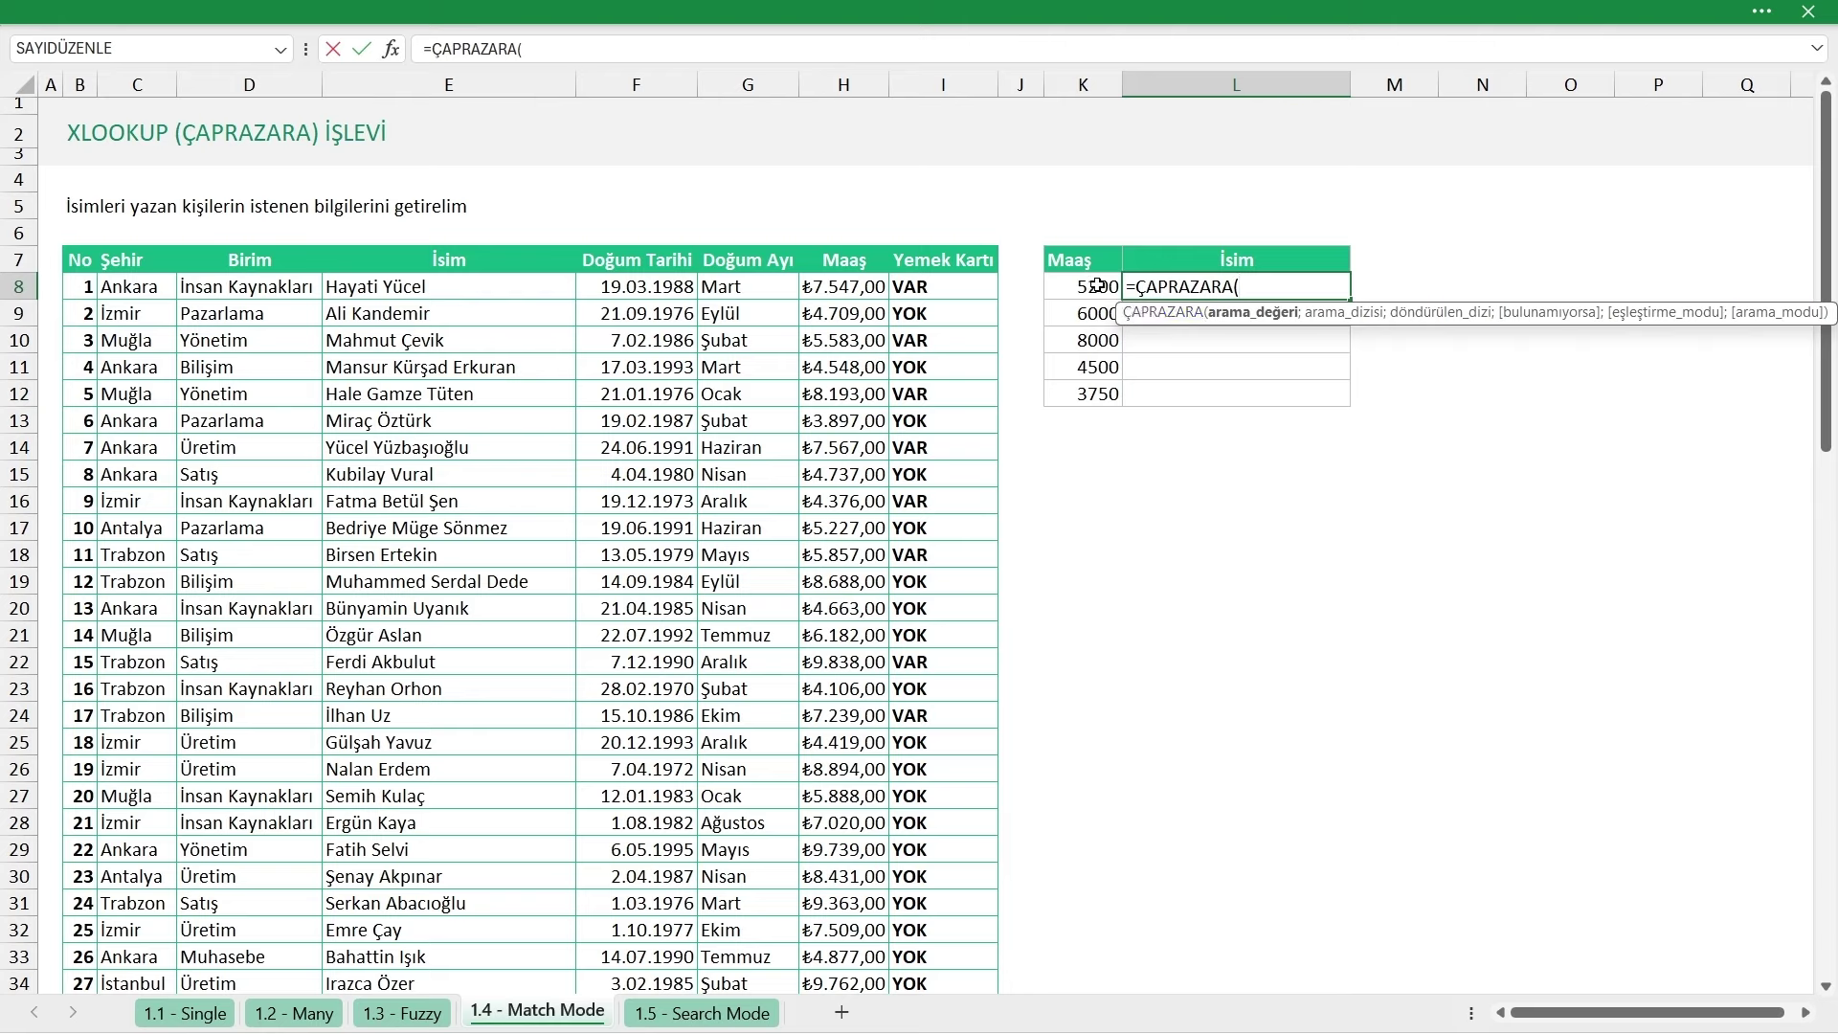
click(1097, 286)
text(;)
click(873, 251)
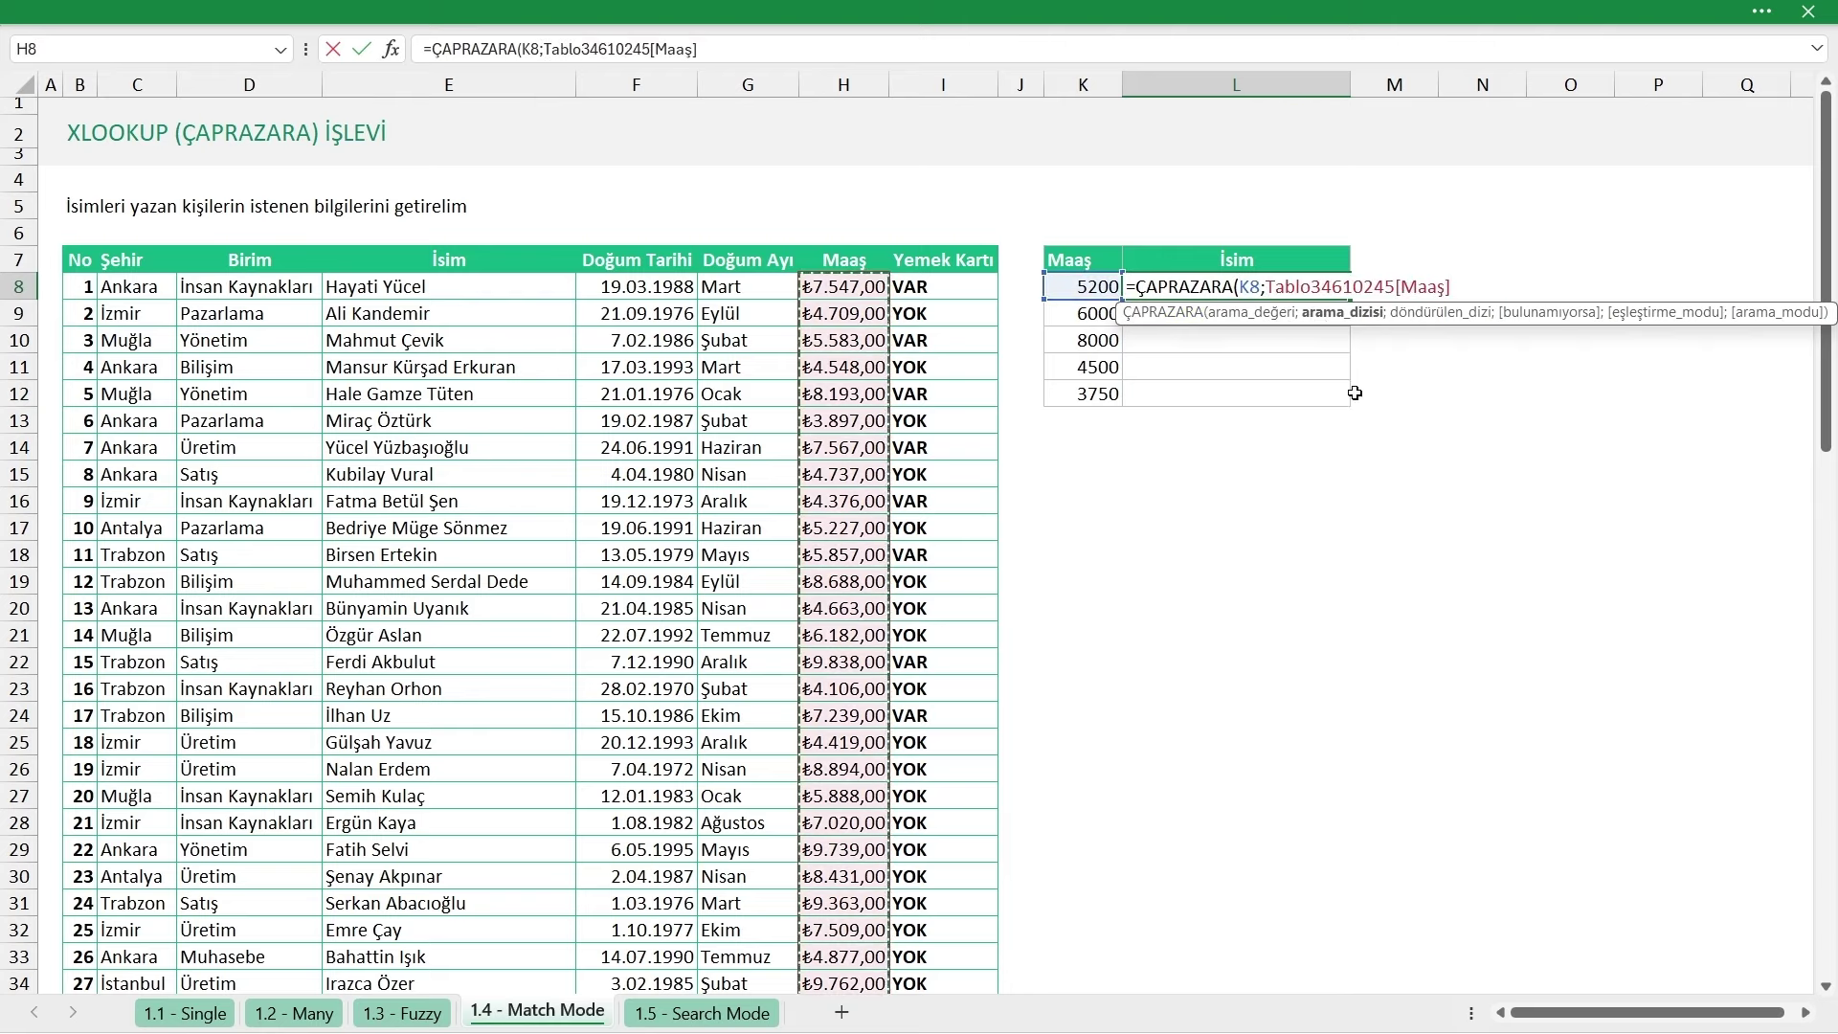
text(;)
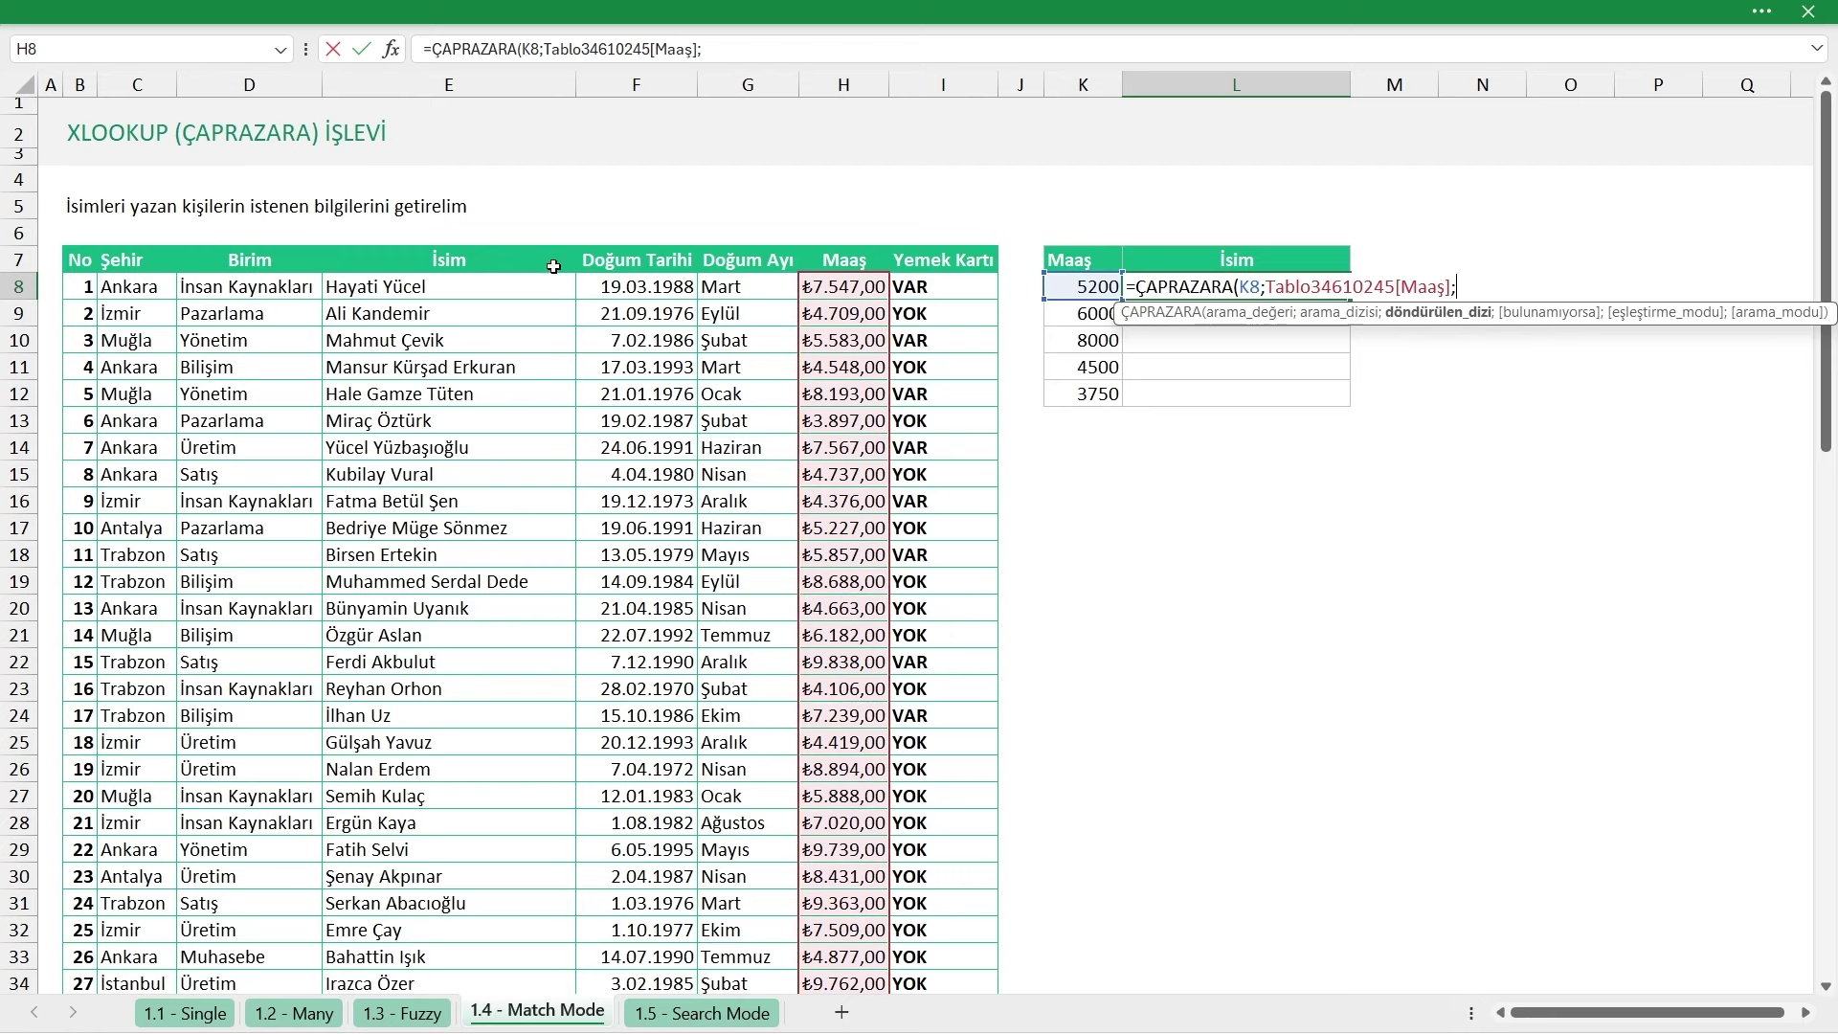
click(554, 253)
text(;"")
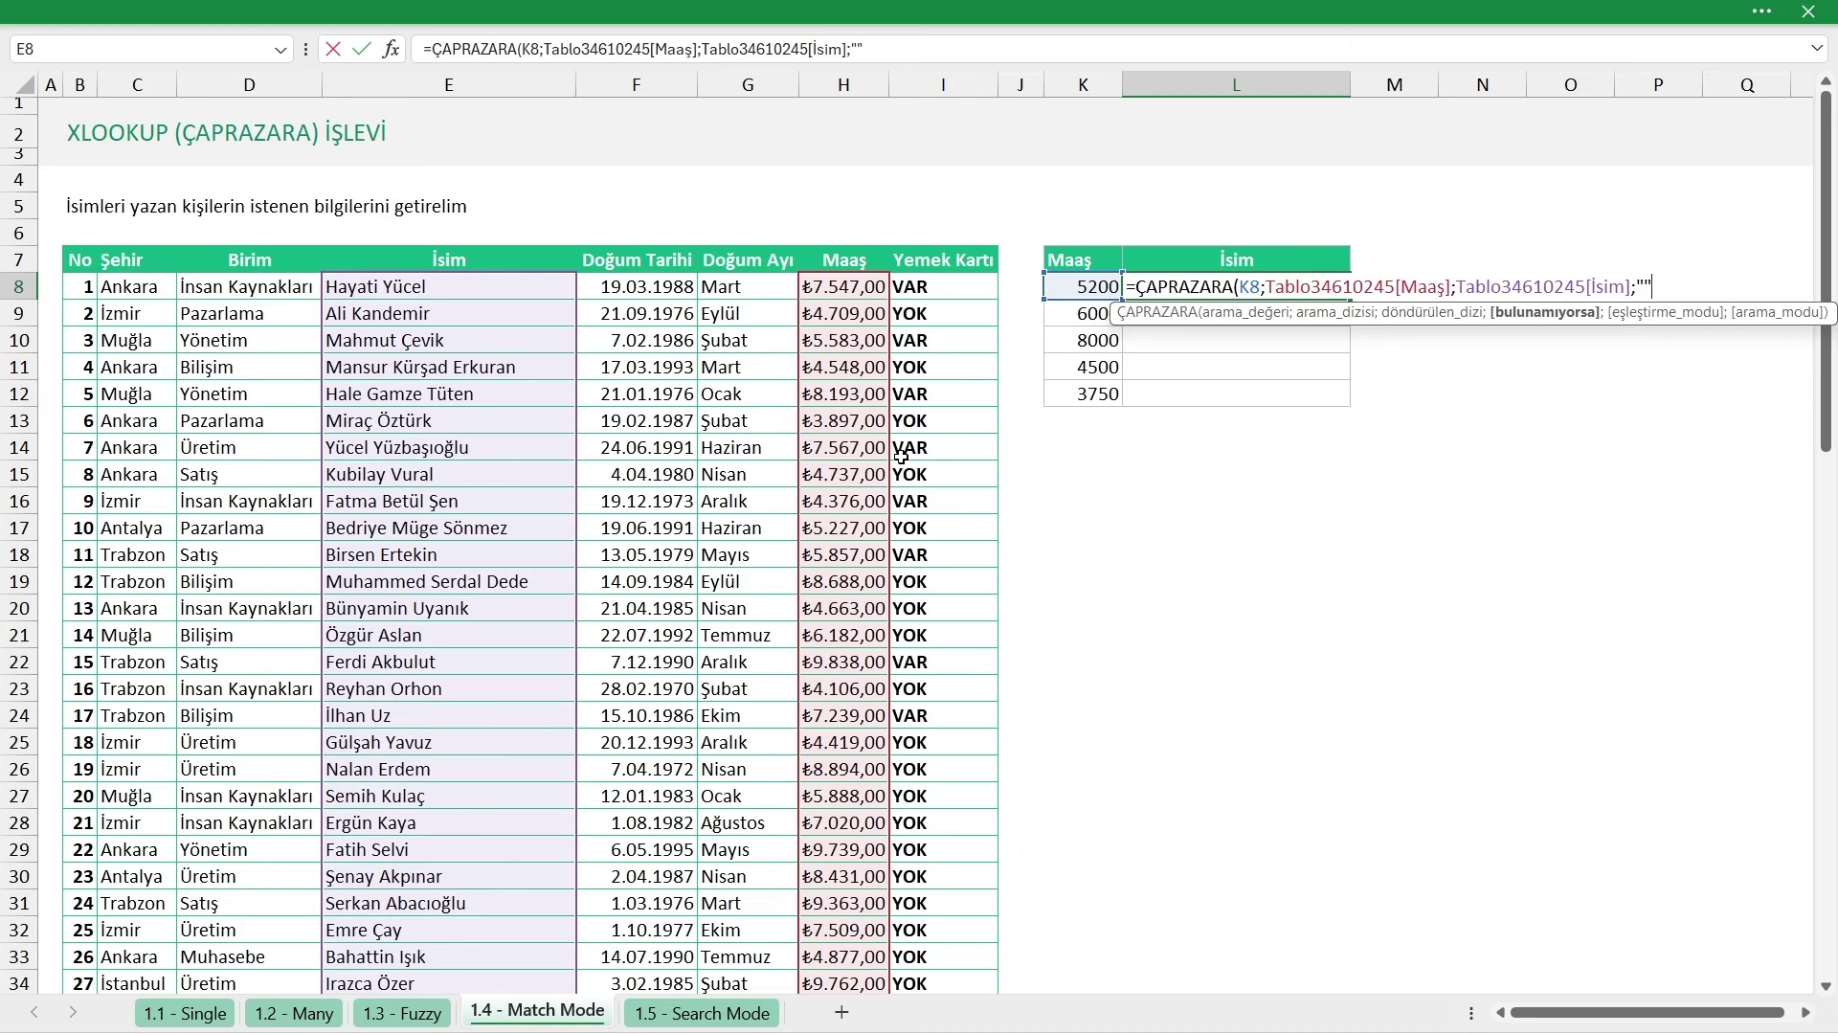
text(;)
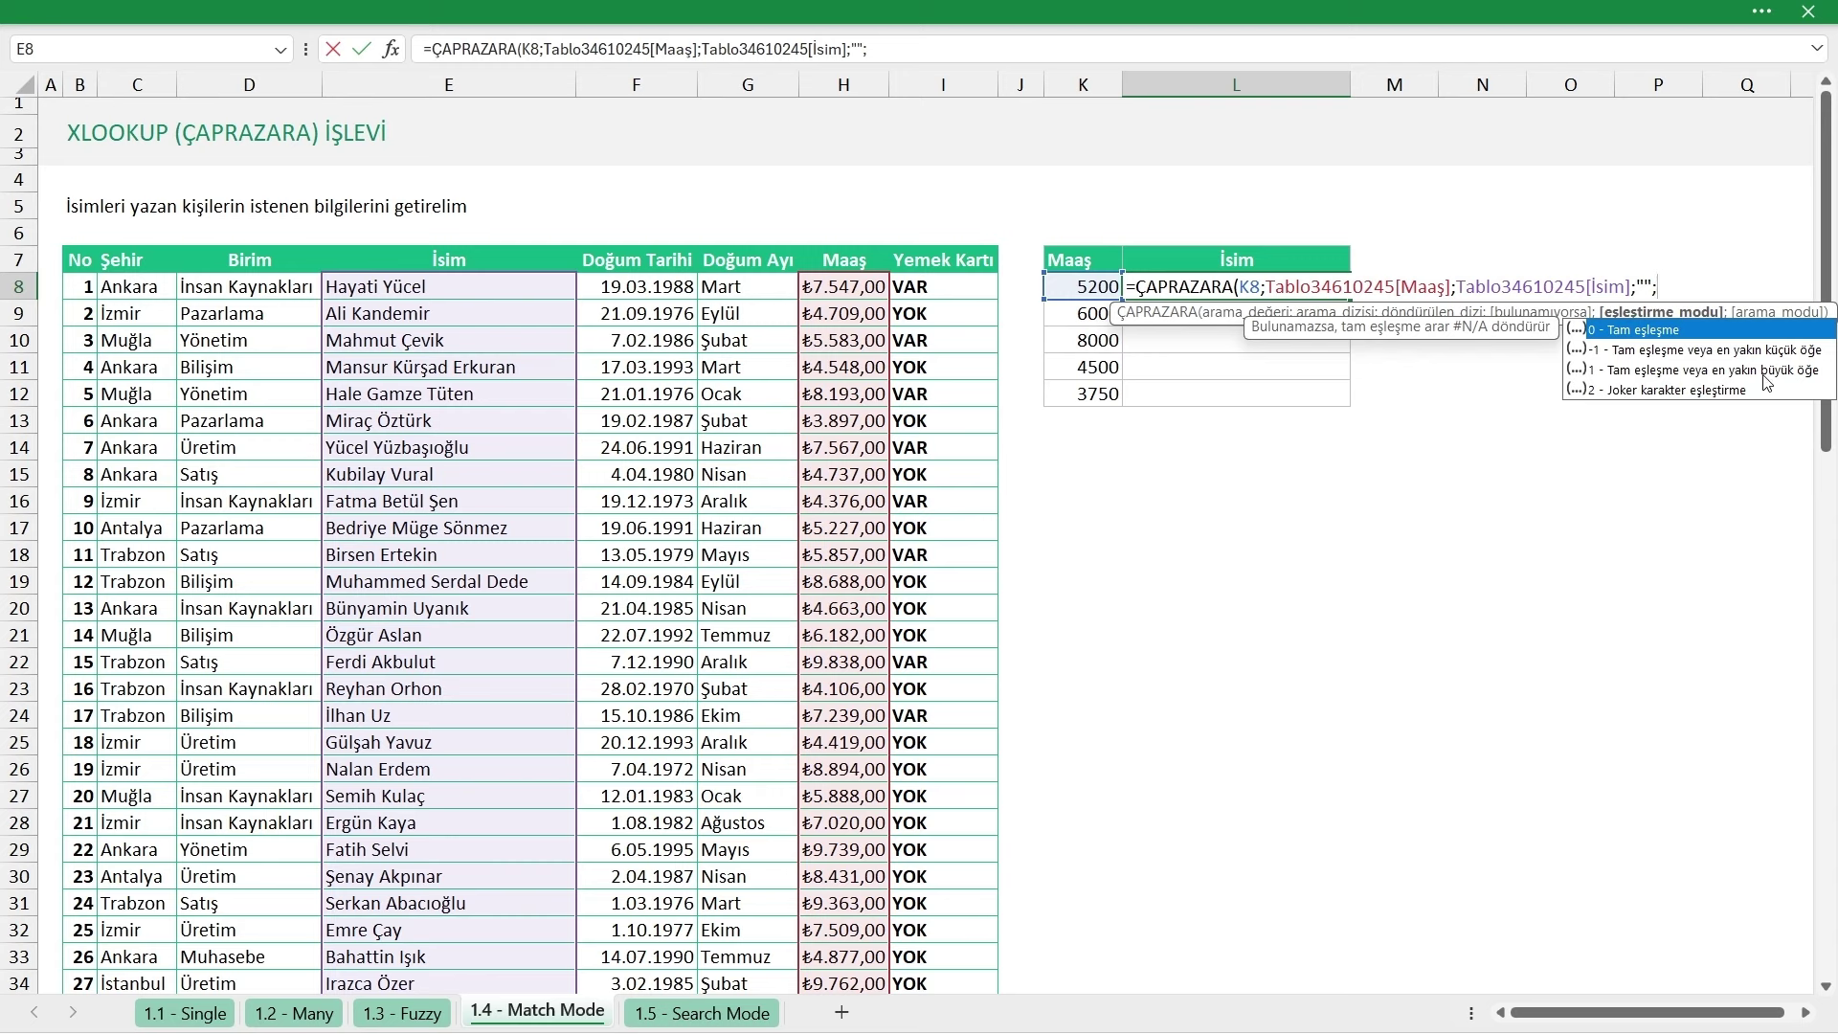
double_click(1685, 359)
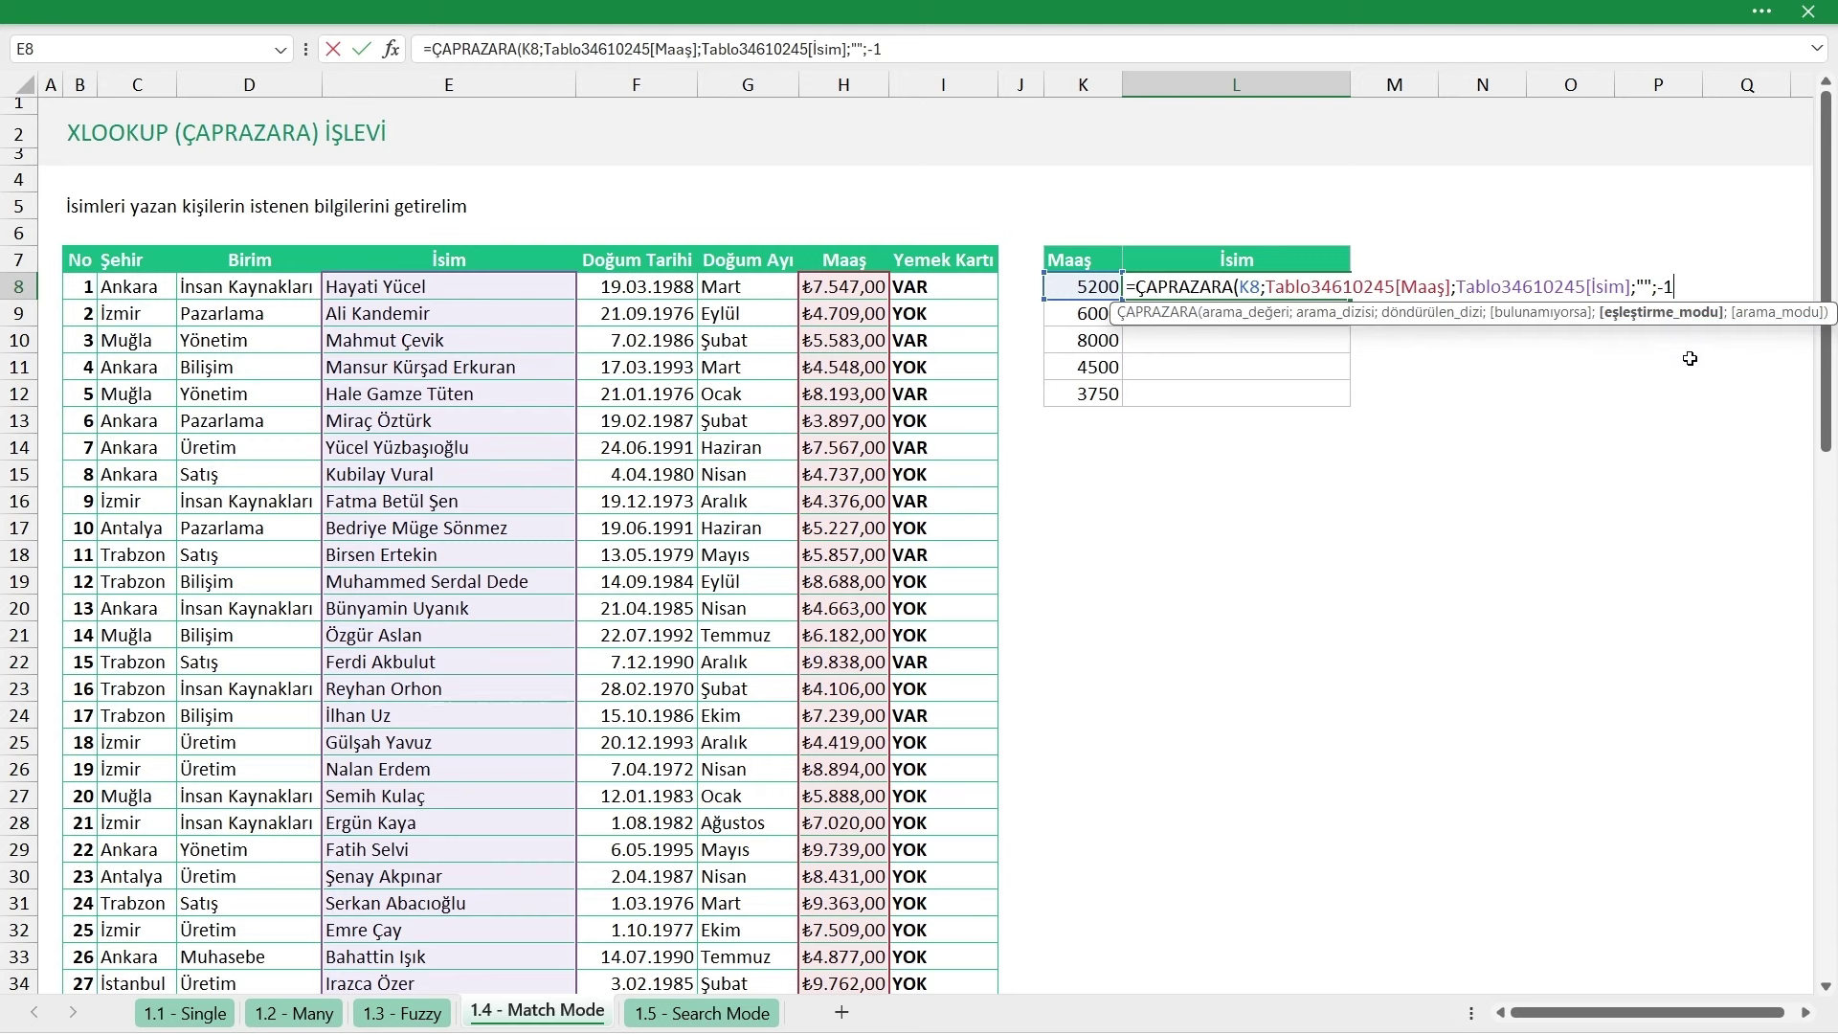
text())
key(Return)
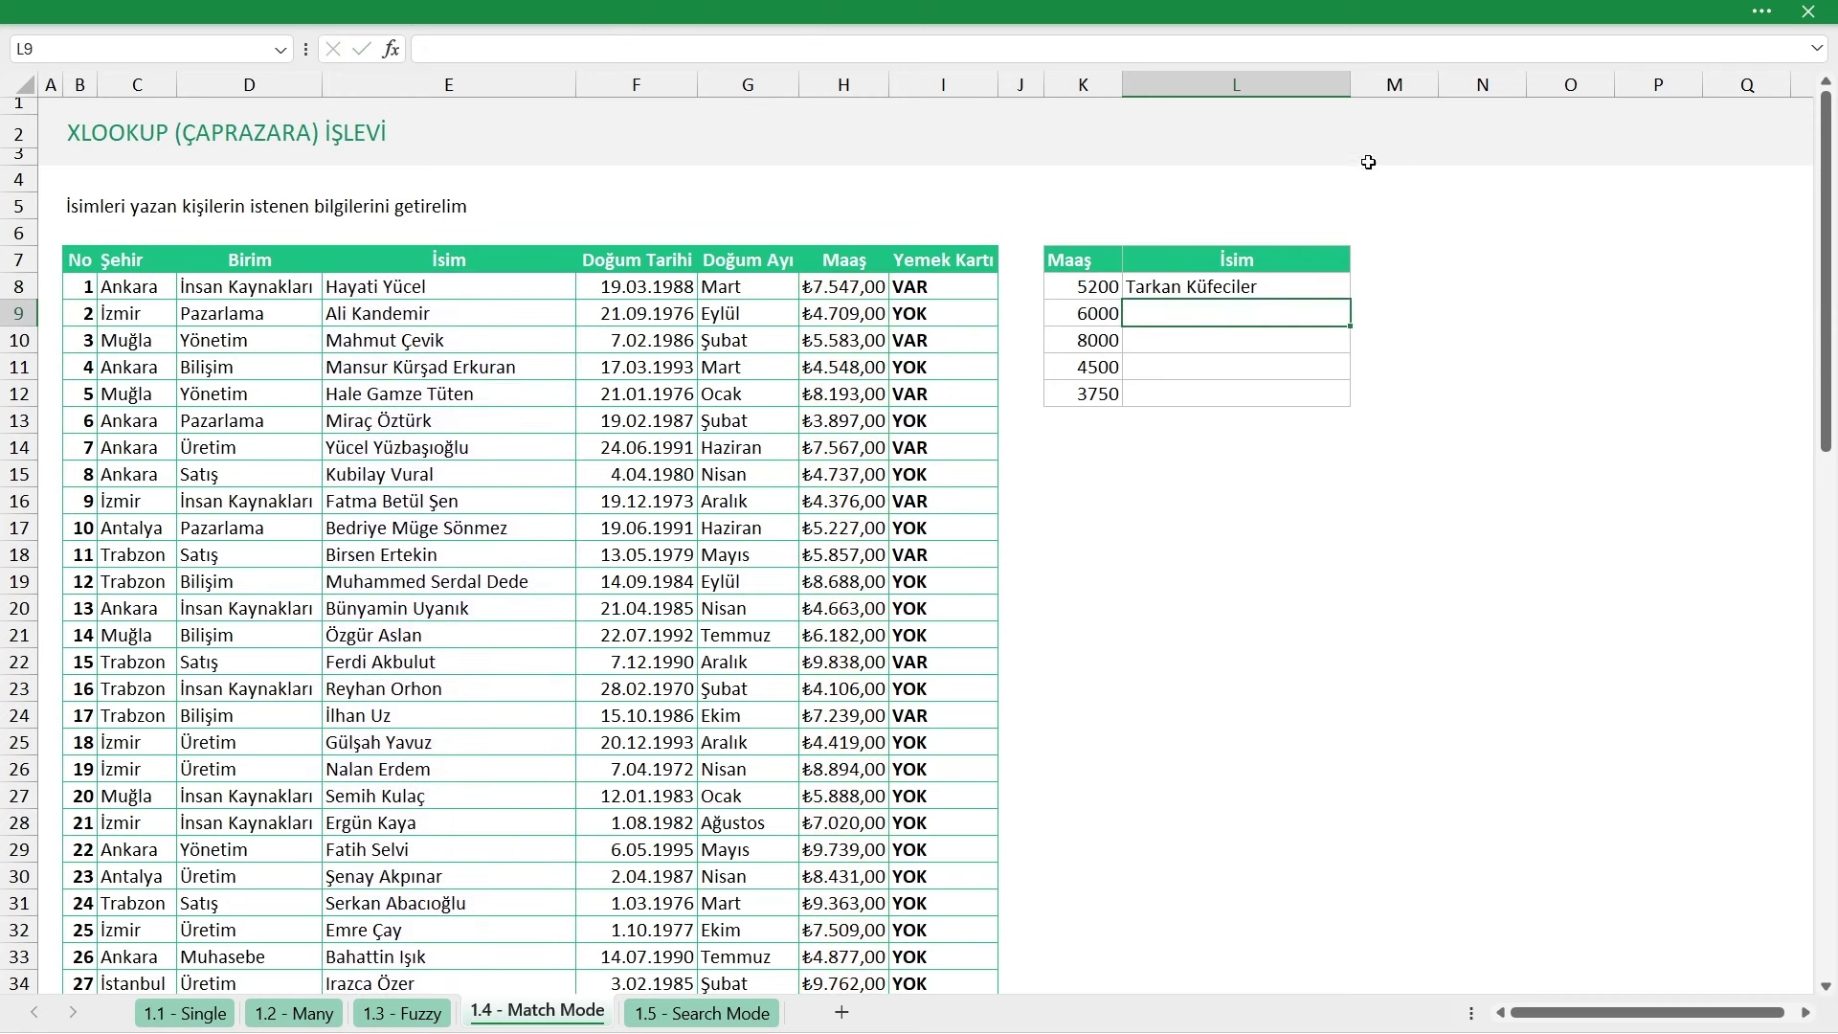
Fill the match-mode -1 formula from L8 to L12 and check the 8000 and 4548 results
click(1312, 288)
drag(1350, 298, 1342, 400)
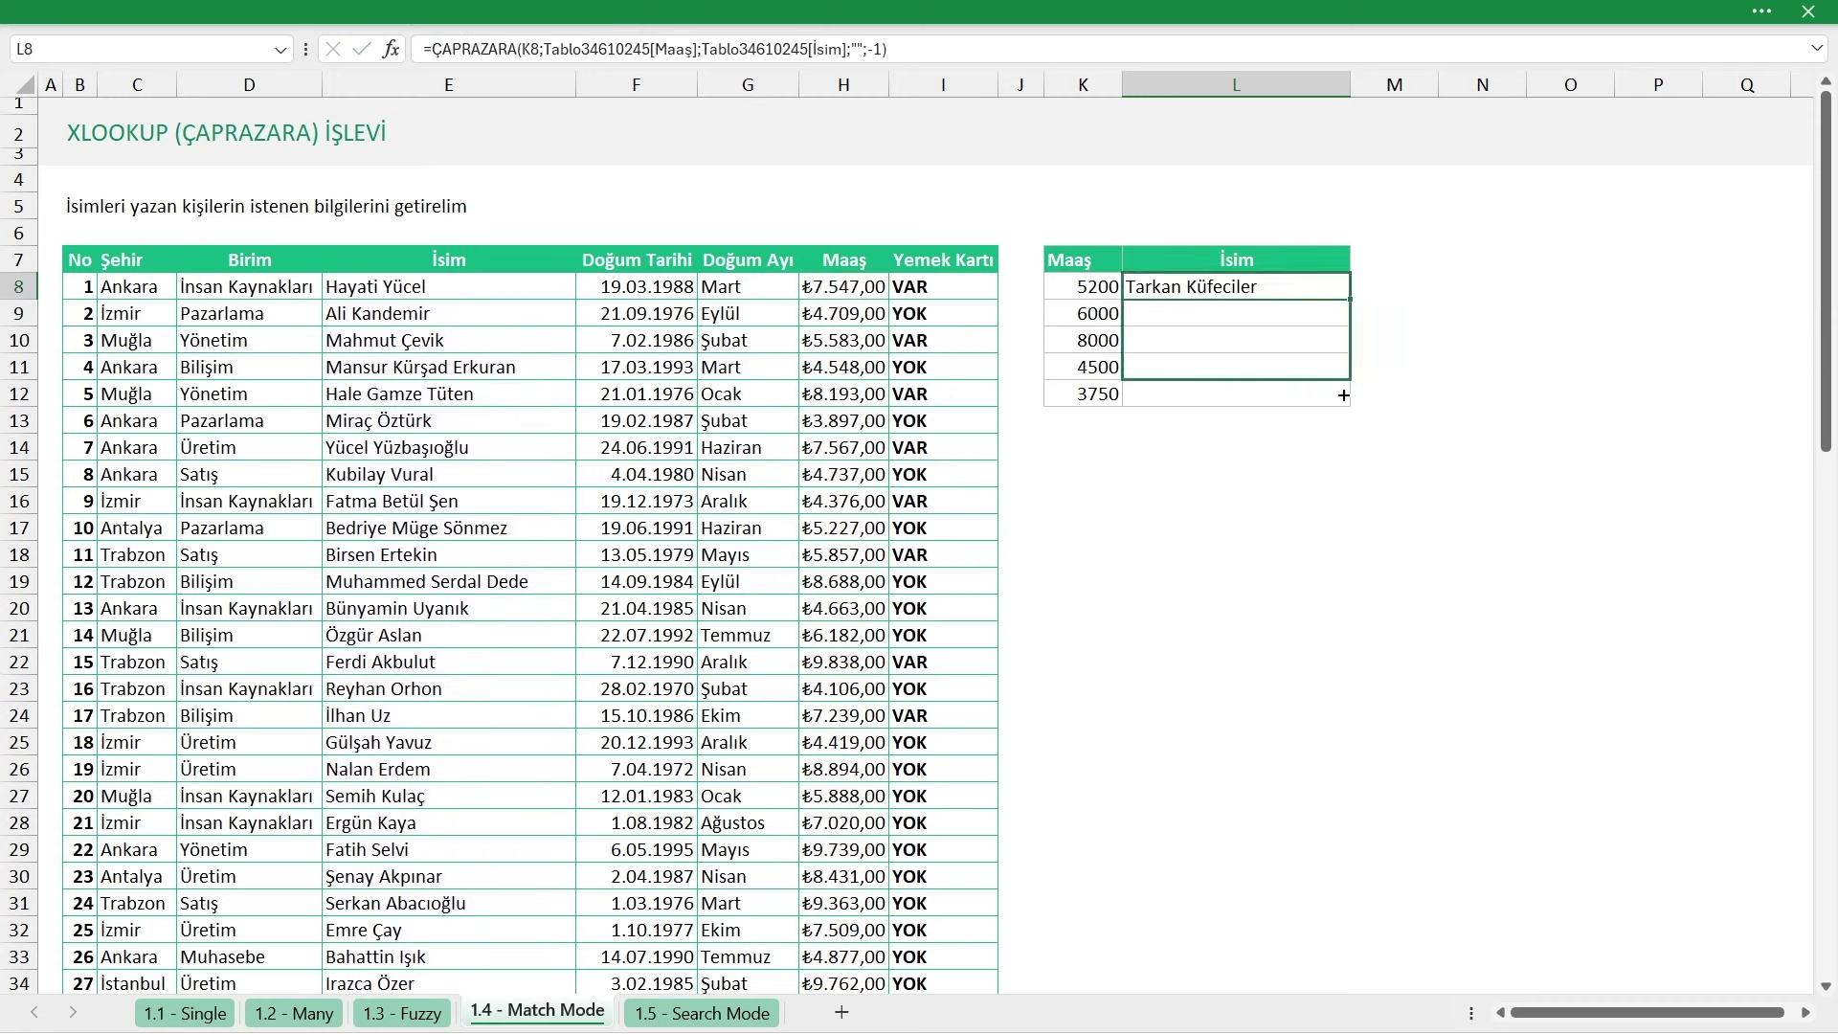
click(1276, 341)
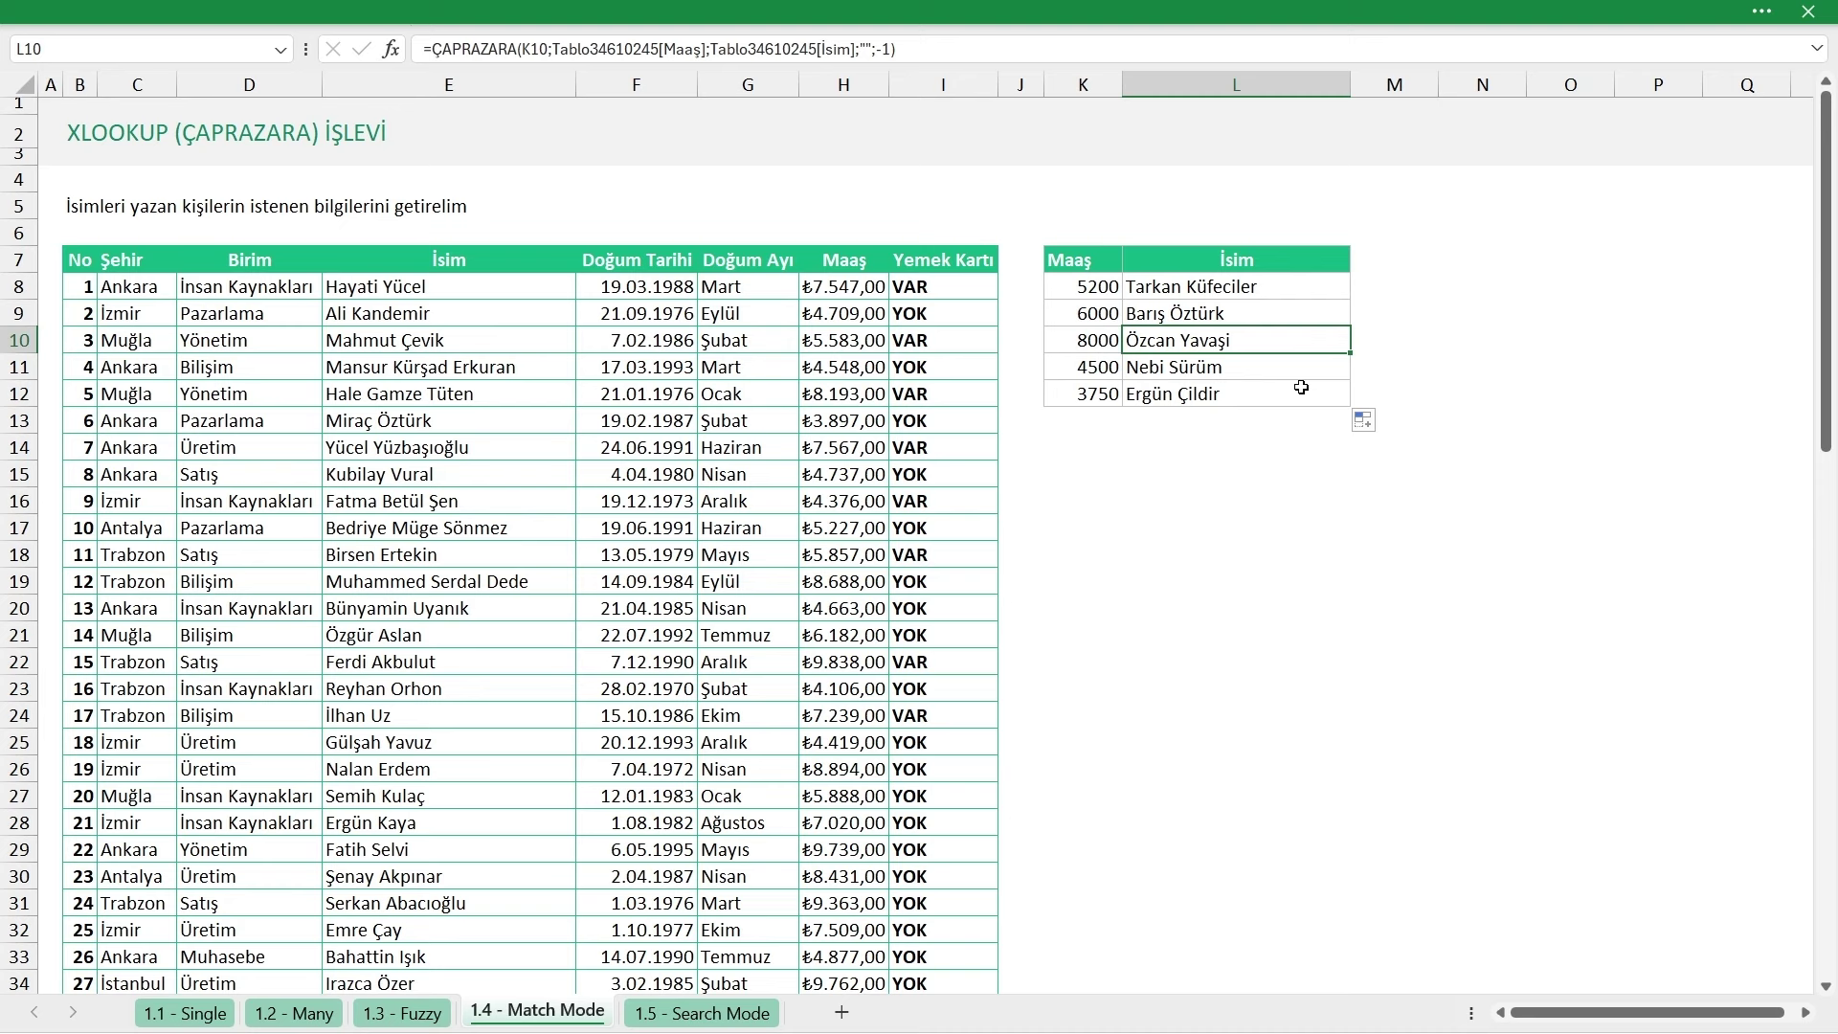
click(847, 362)
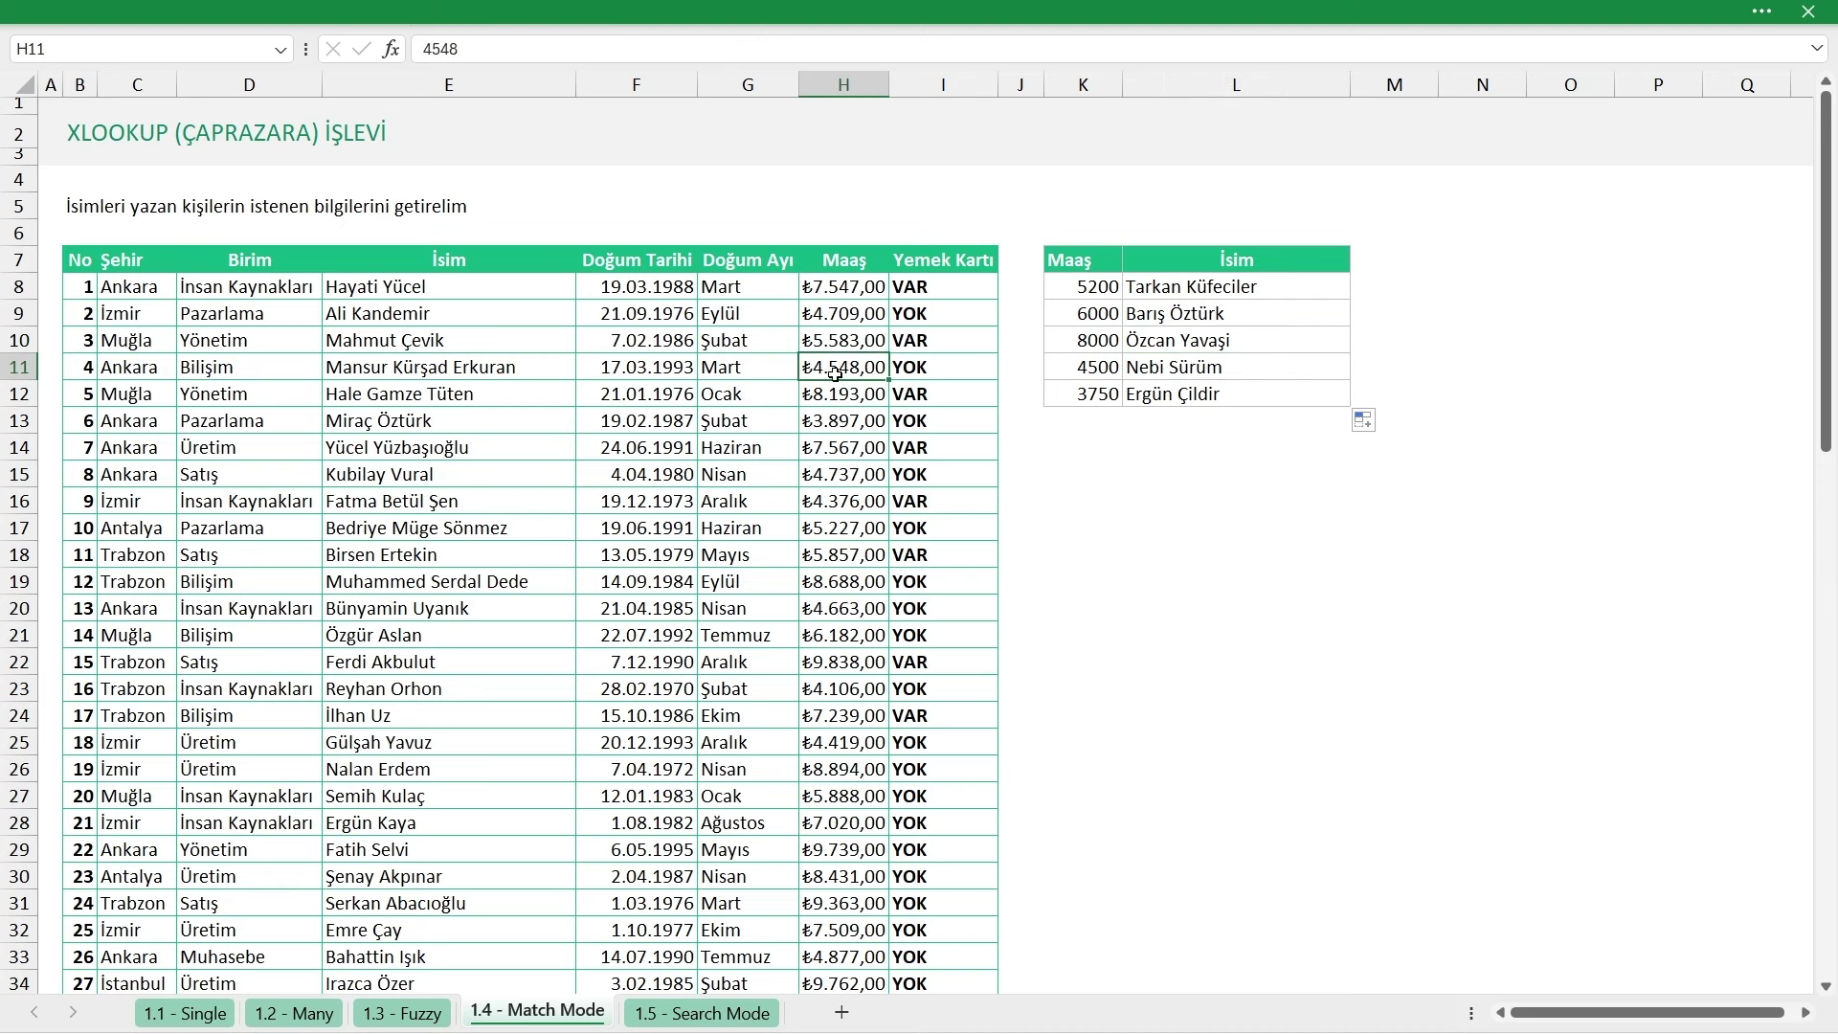
Filter the Maaş column with a custom filter for salaries between 5000 and 5400
key(ctrl+shift+l)
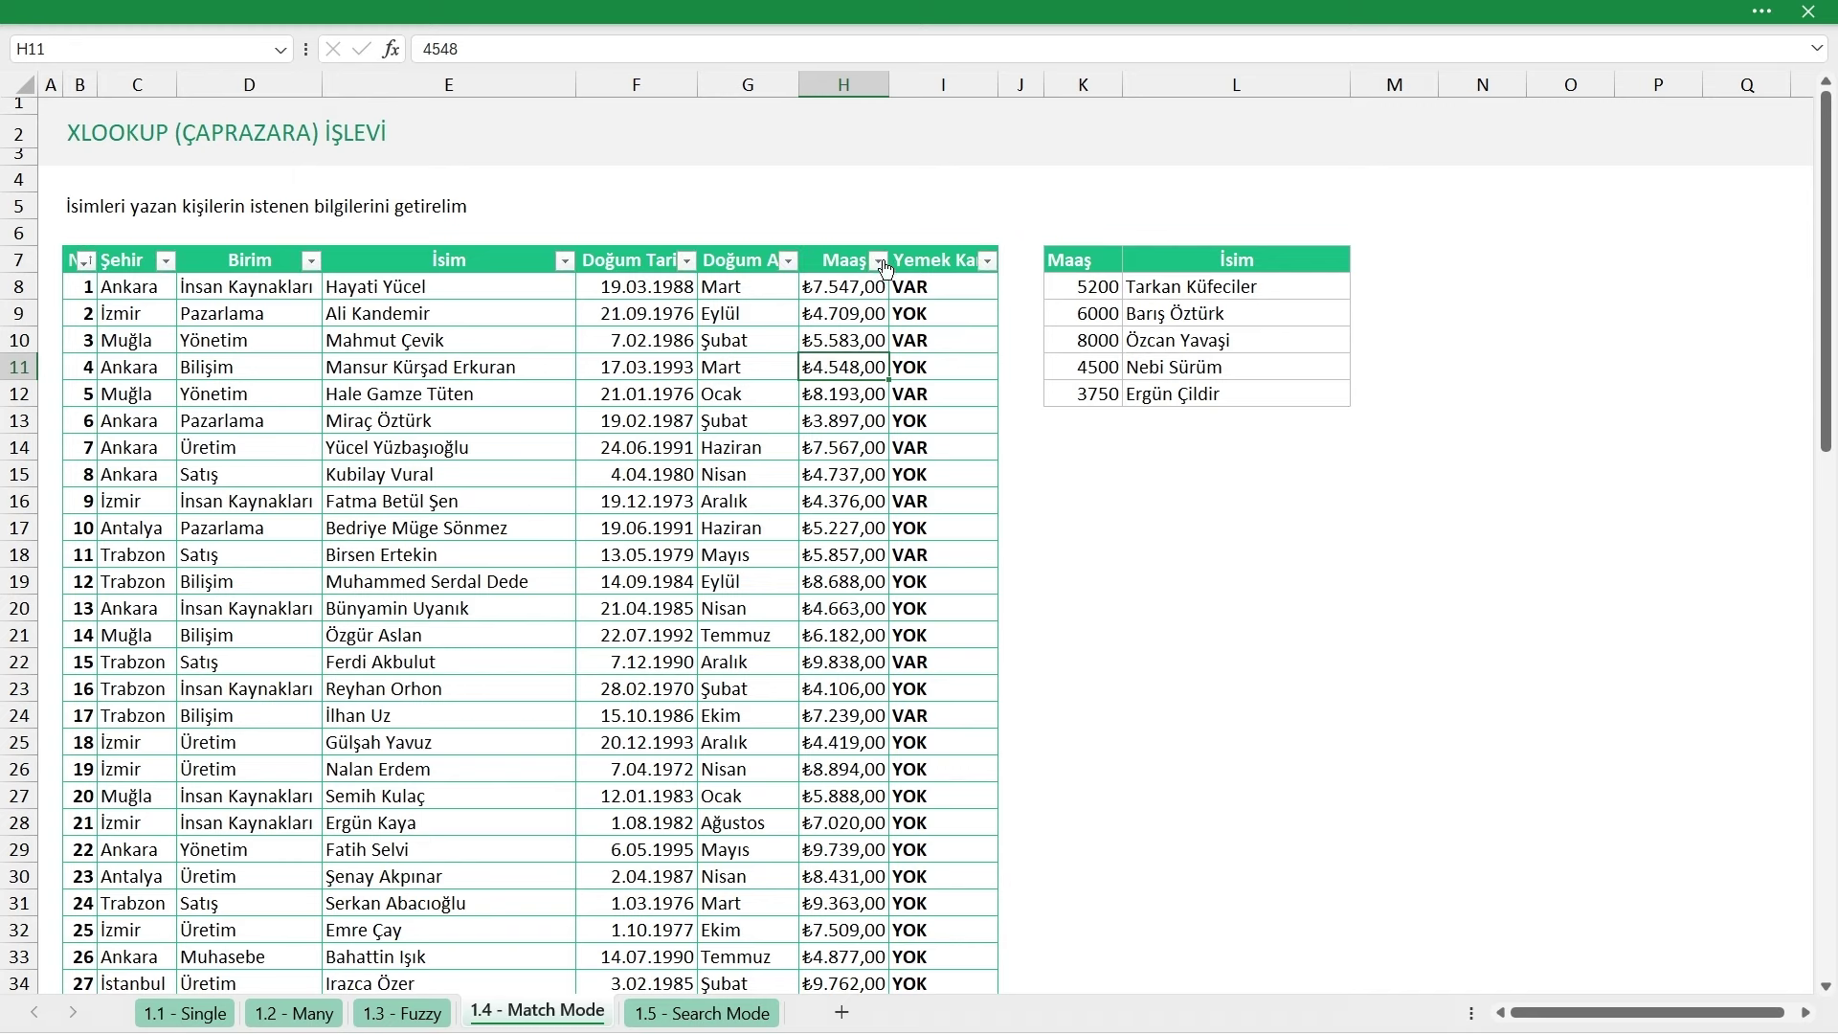
click(877, 260)
mouse_move(653, 502)
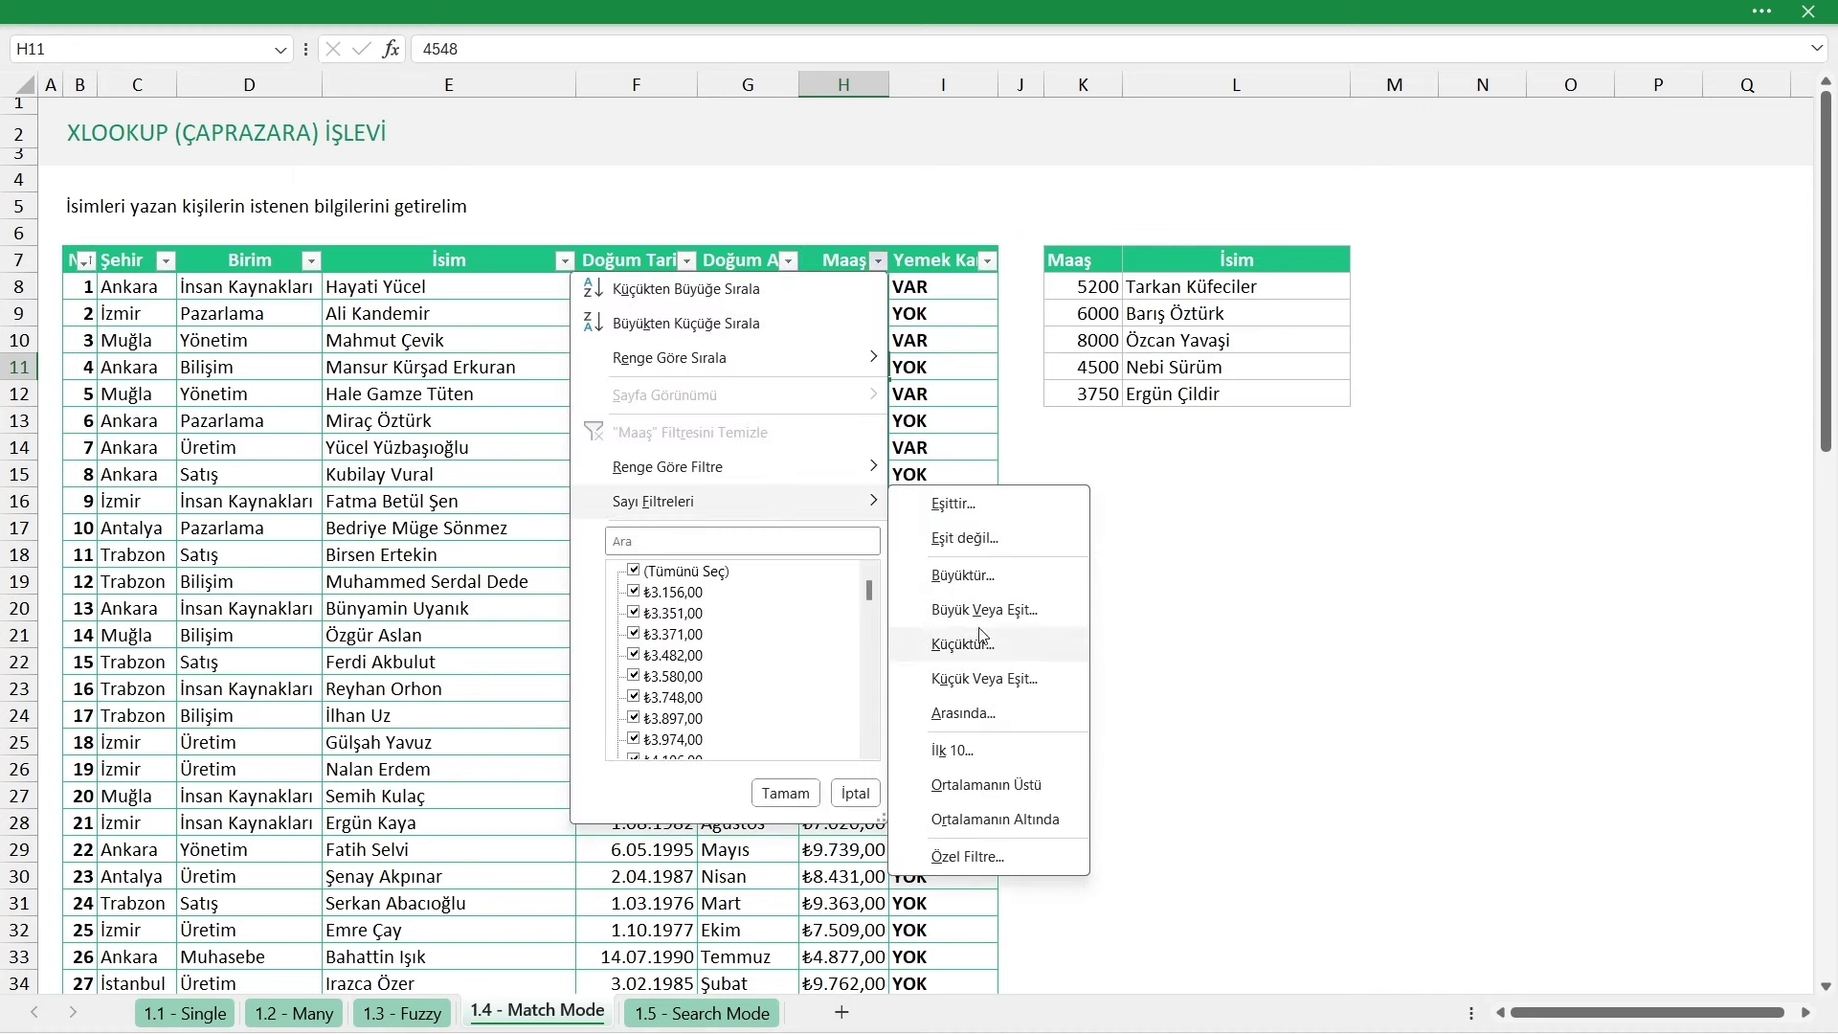
click(961, 714)
text(5400)
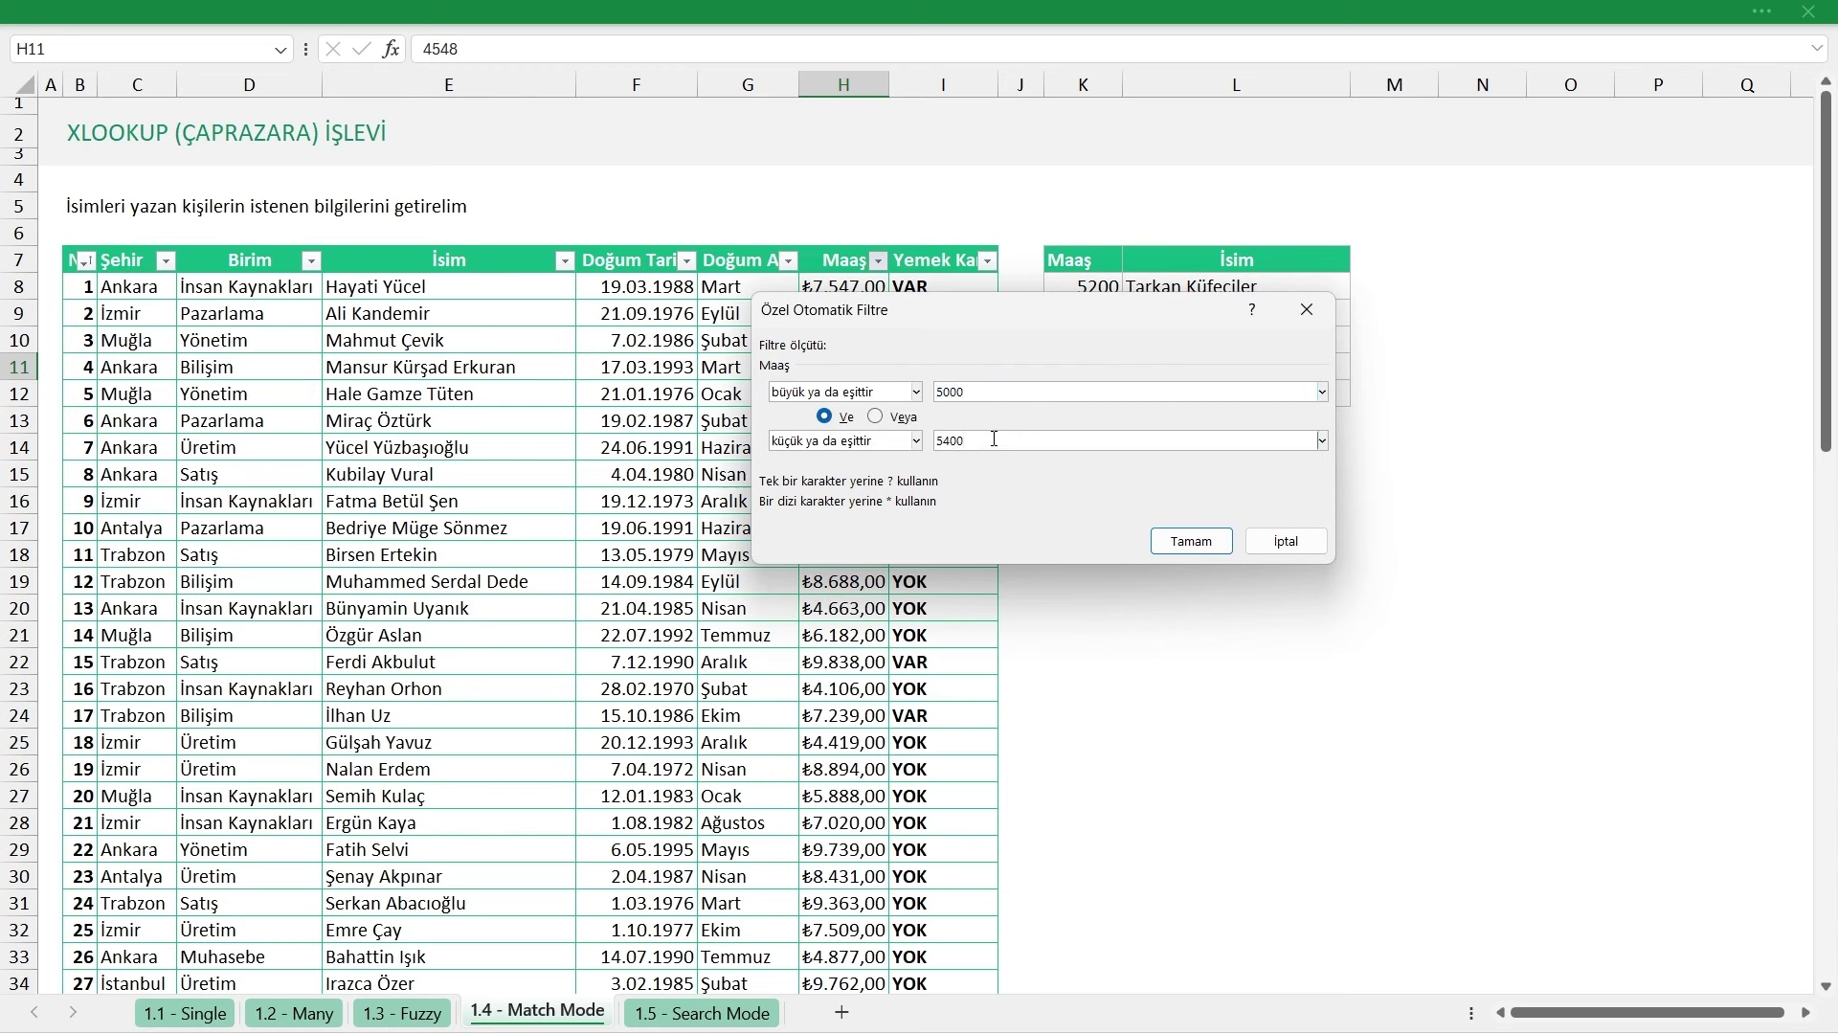
click(1191, 541)
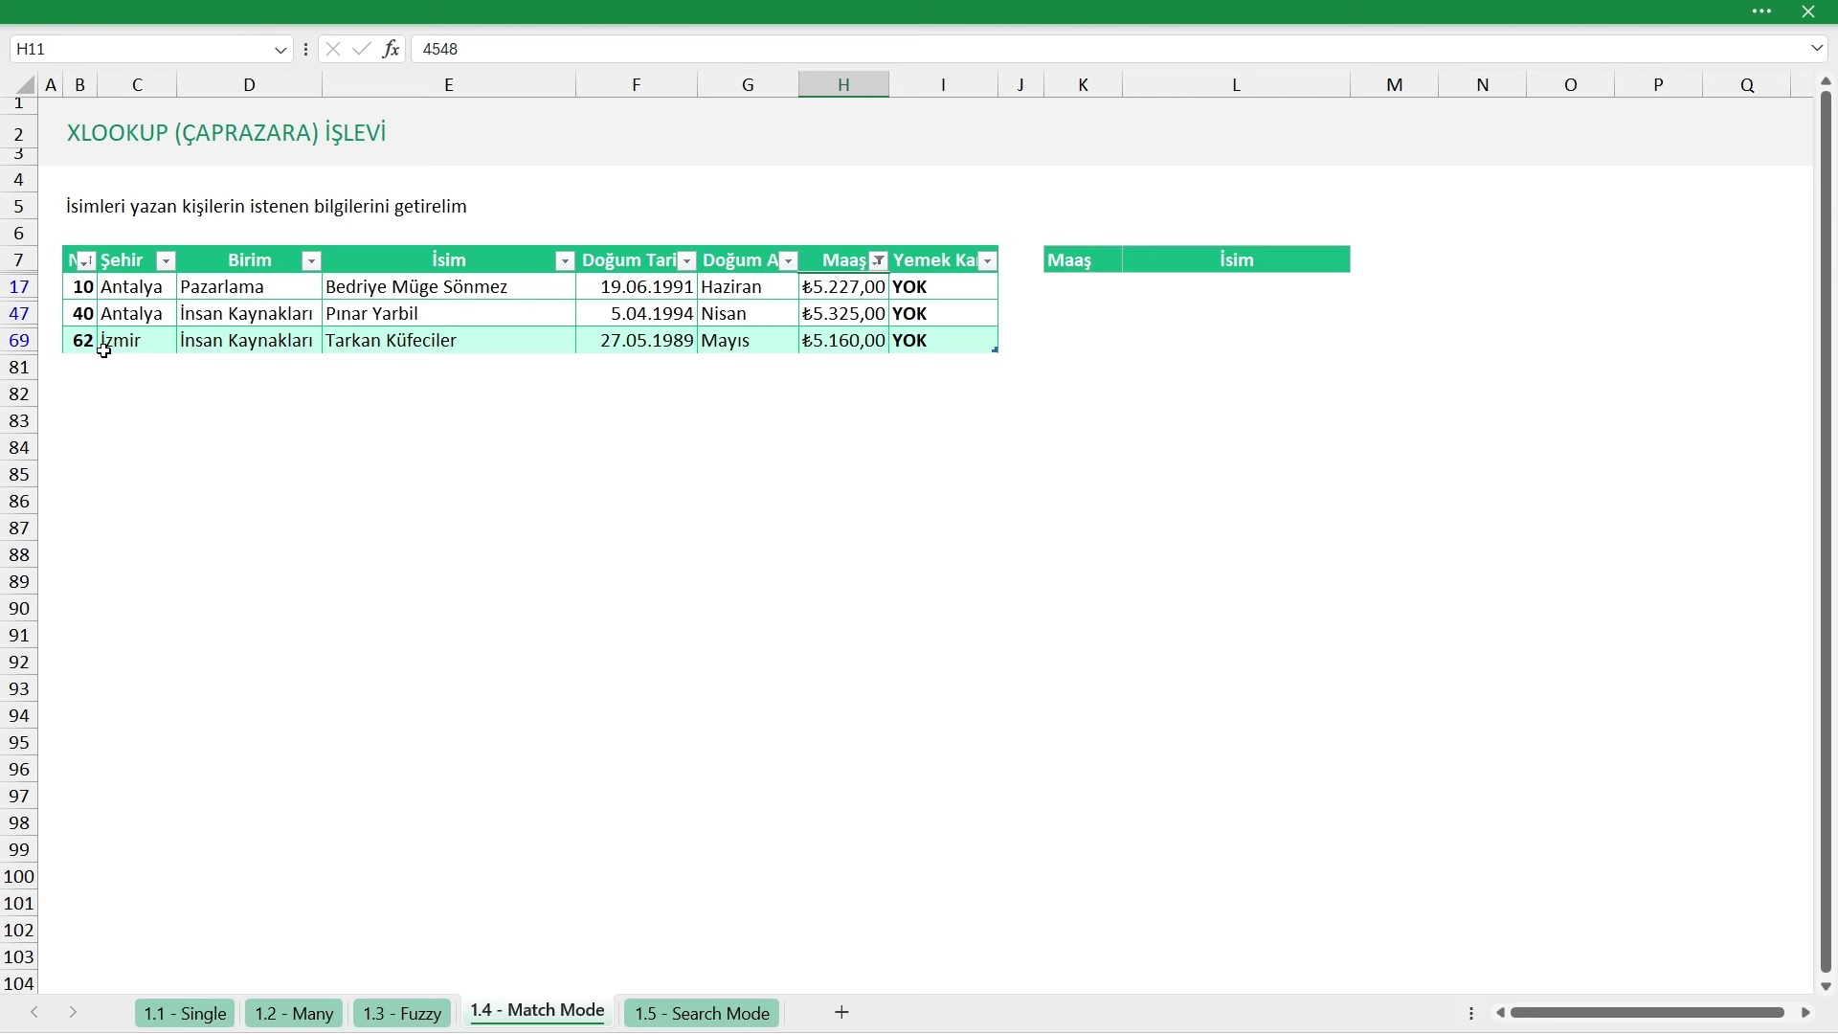
Compare the 5160 and 5227 salary rows, then remove the table filter
drag(80, 342, 953, 343)
click(952, 344)
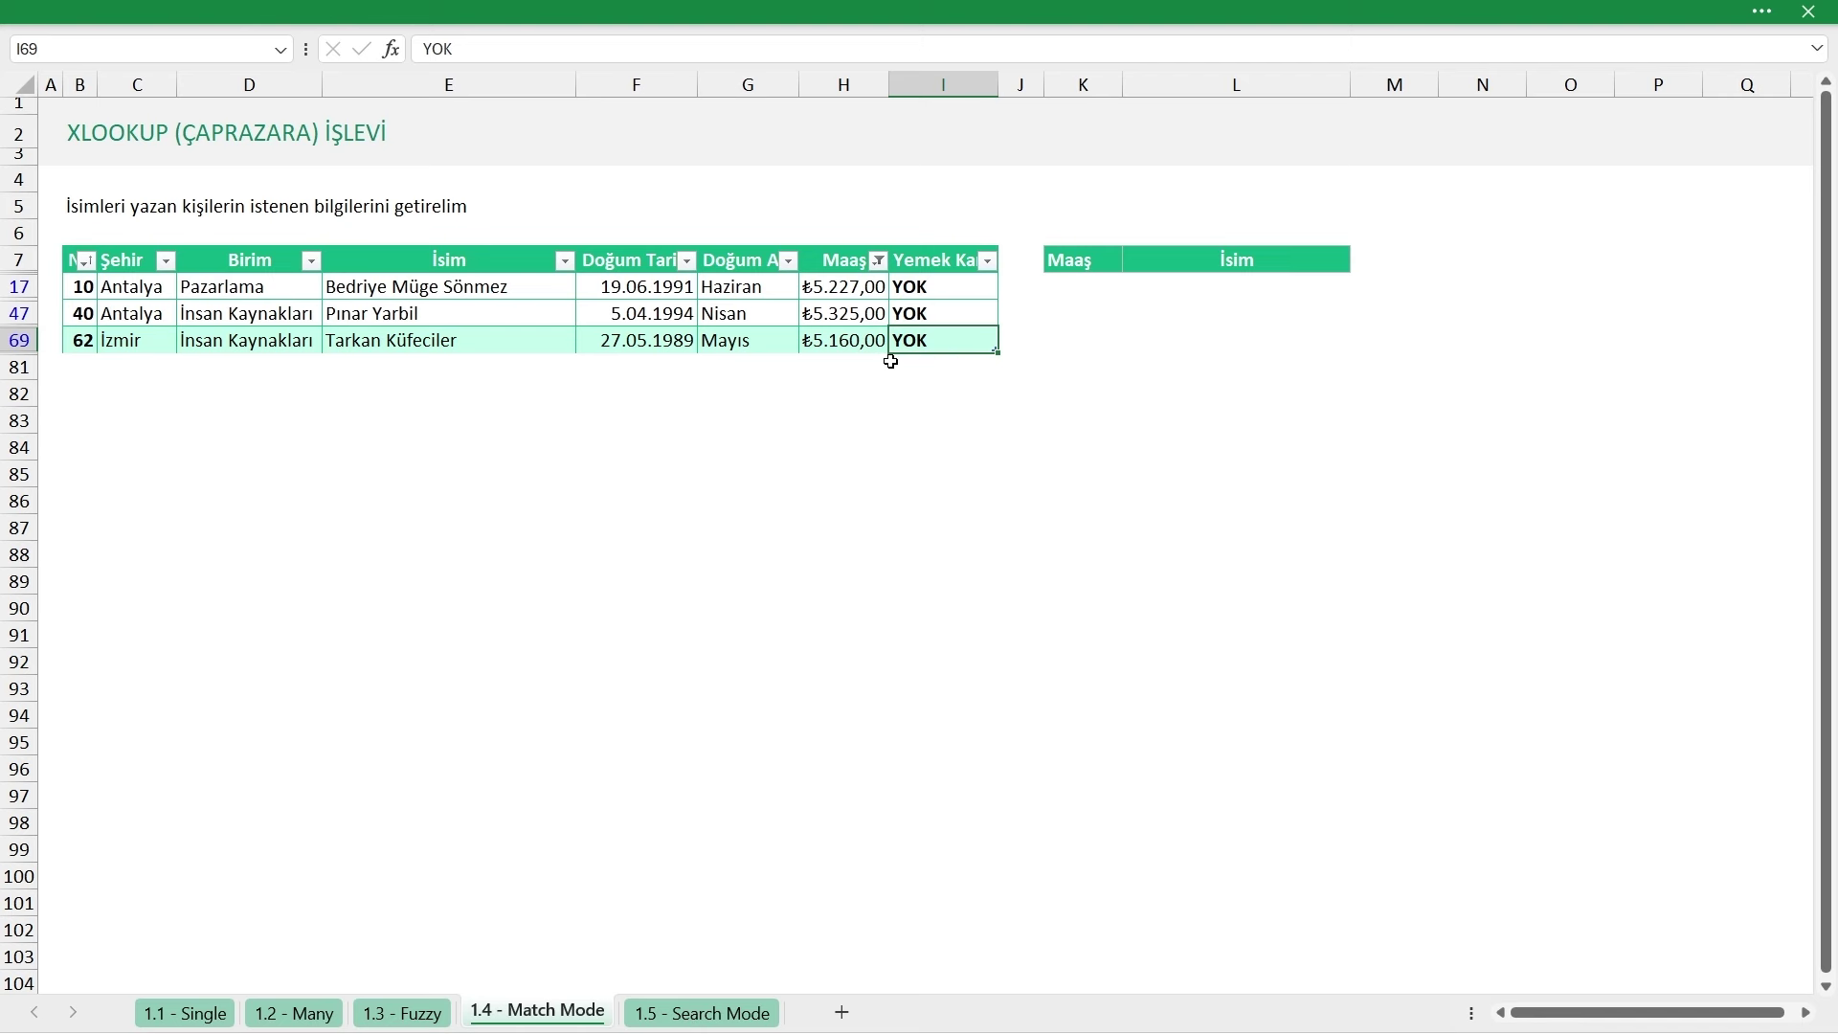
drag(907, 340, 81, 342)
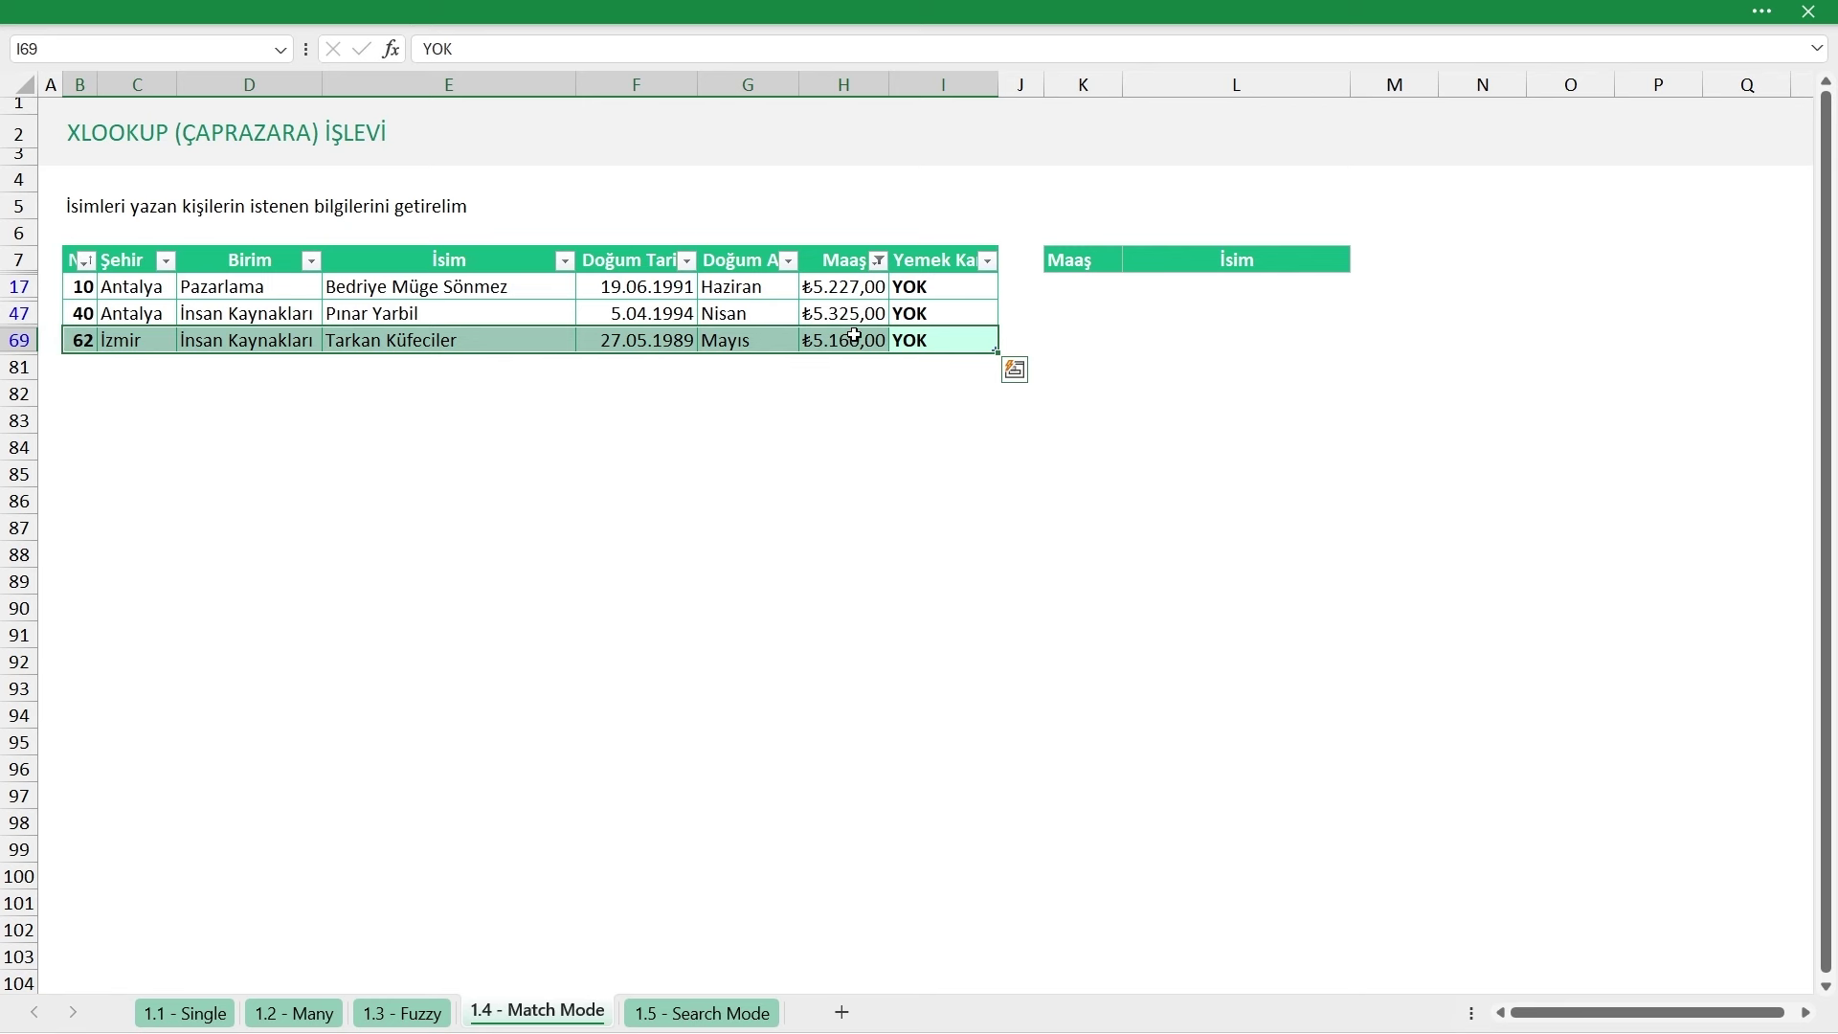
drag(909, 286, 92, 298)
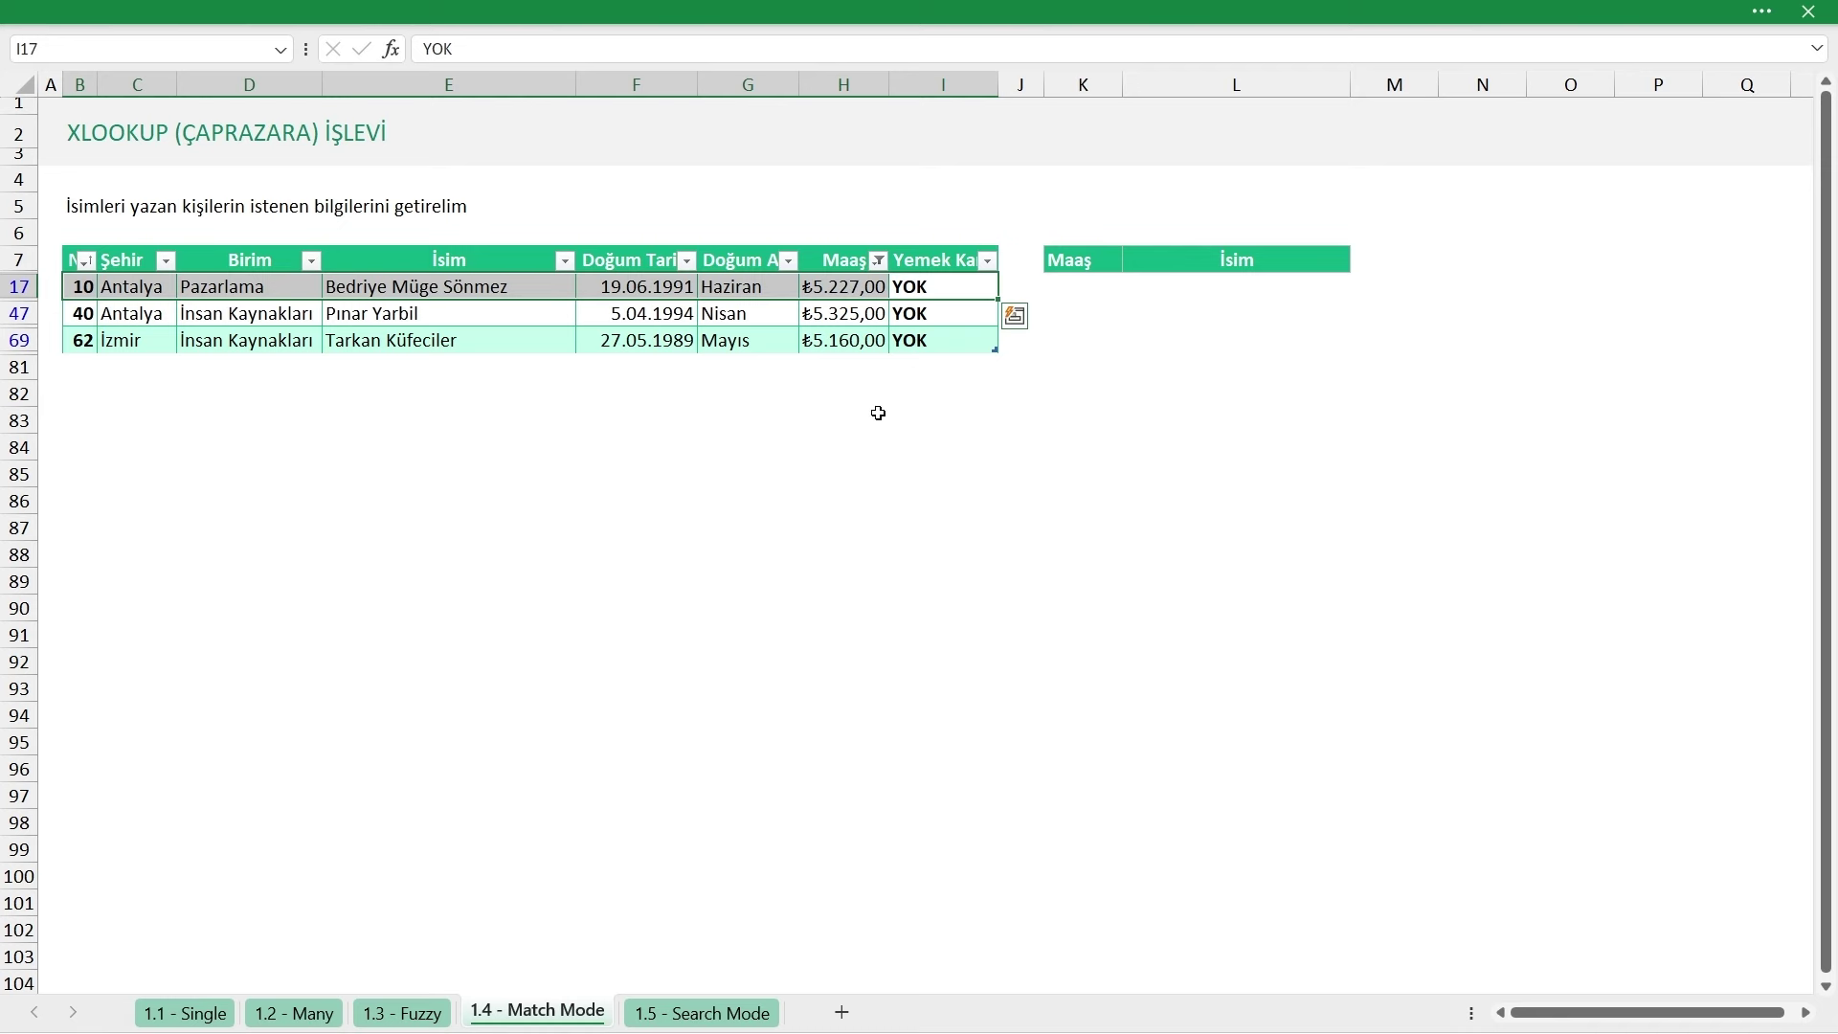
drag(933, 343, 110, 341)
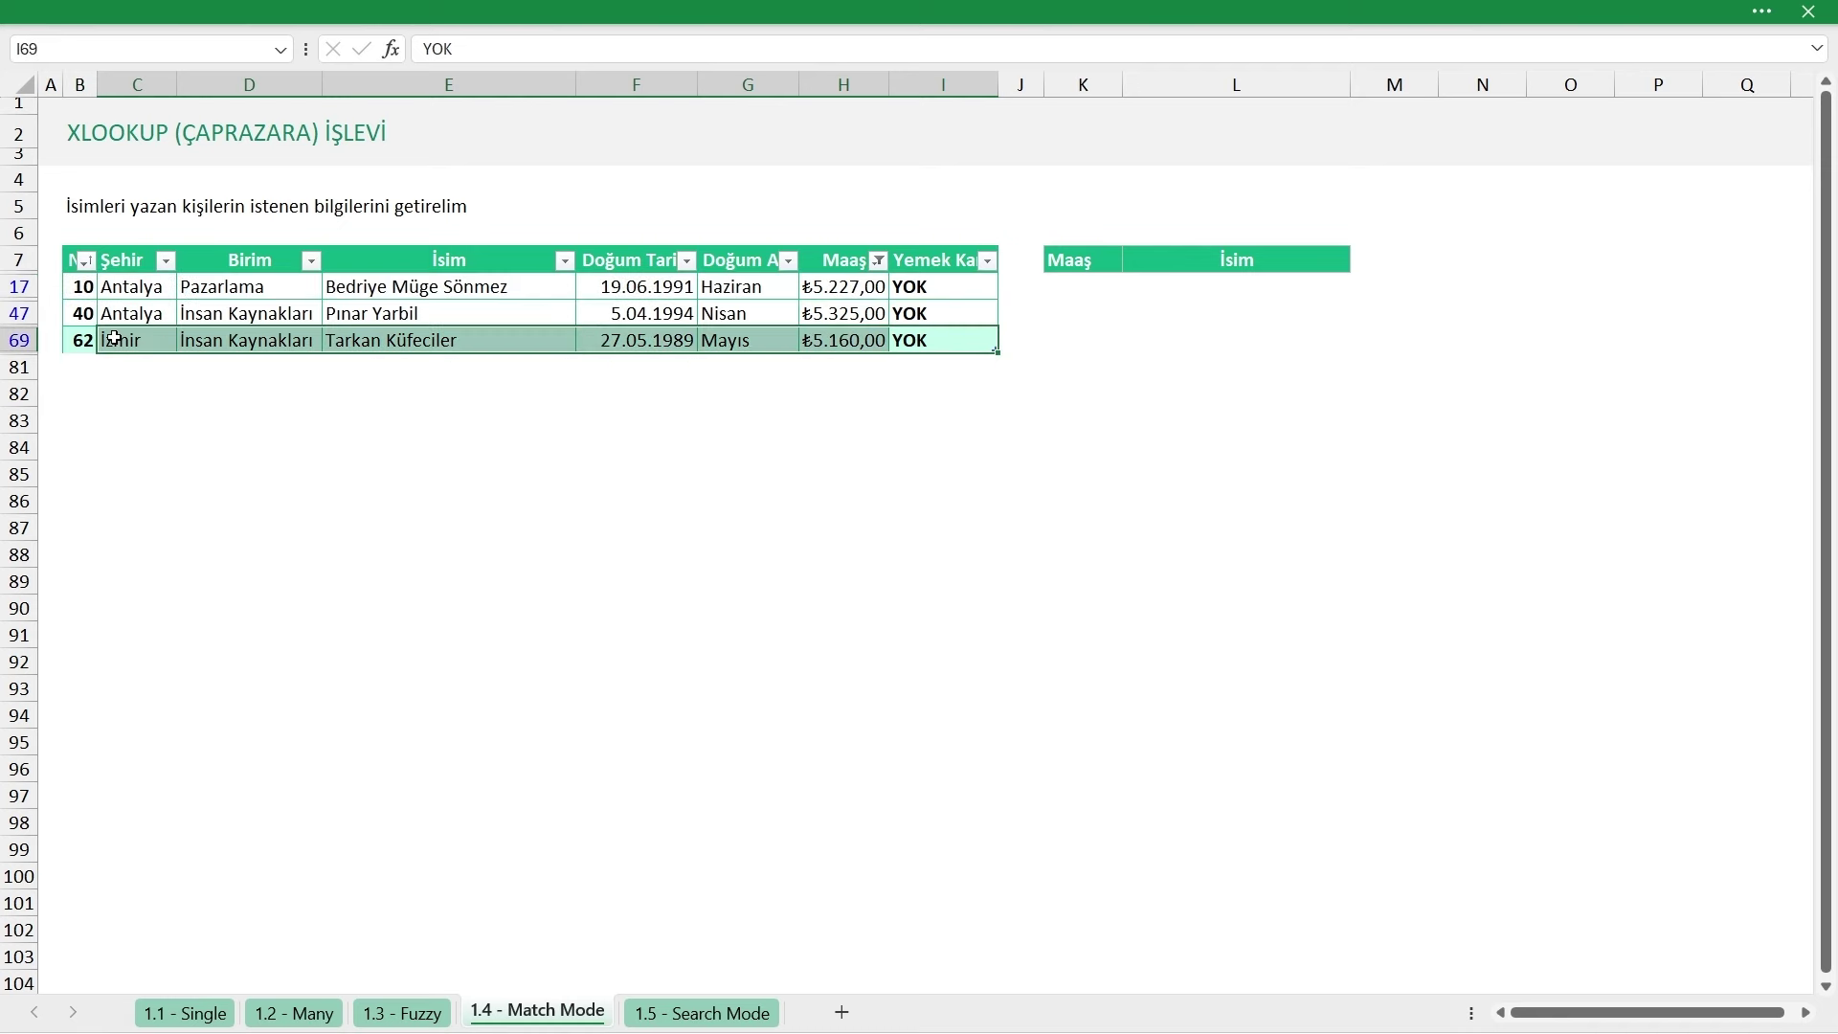
click(480, 313)
key(ctrl+shift+l)
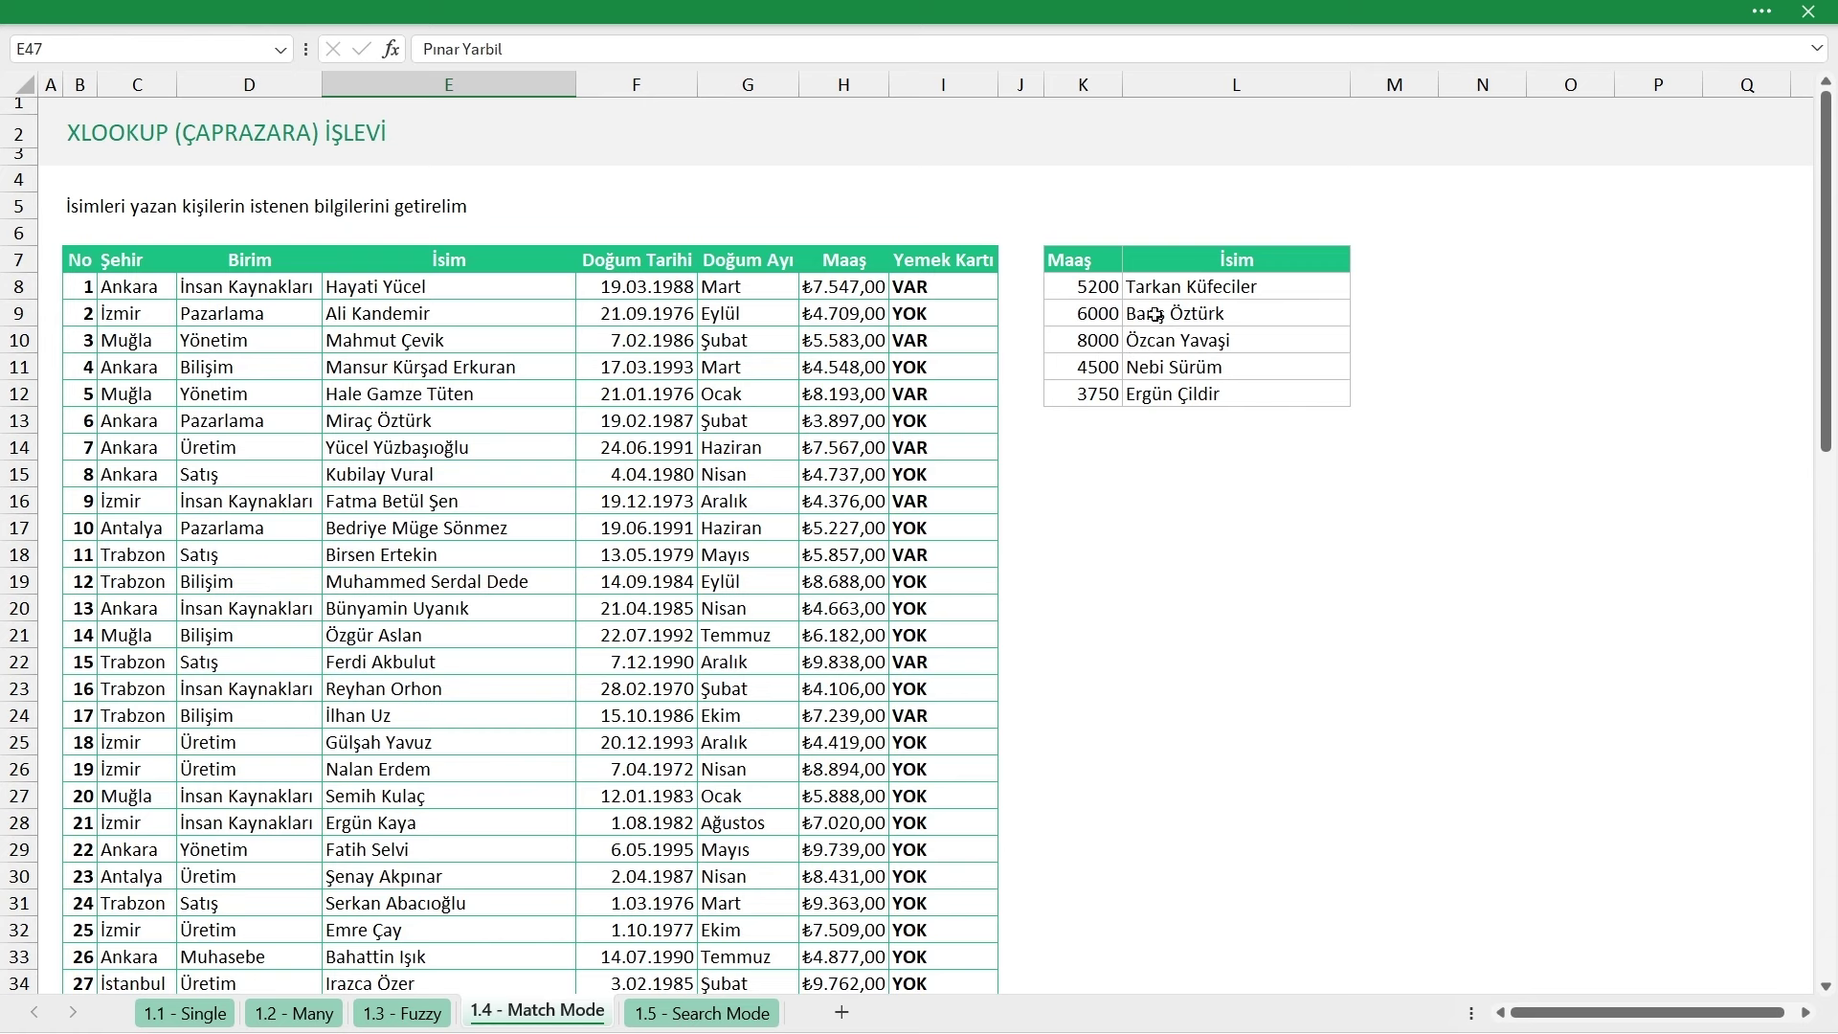
Filter the employee table's Maaş column to salaries between 5800 and 6500
click(1100, 314)
click(767, 356)
key(ctrl+shift+l)
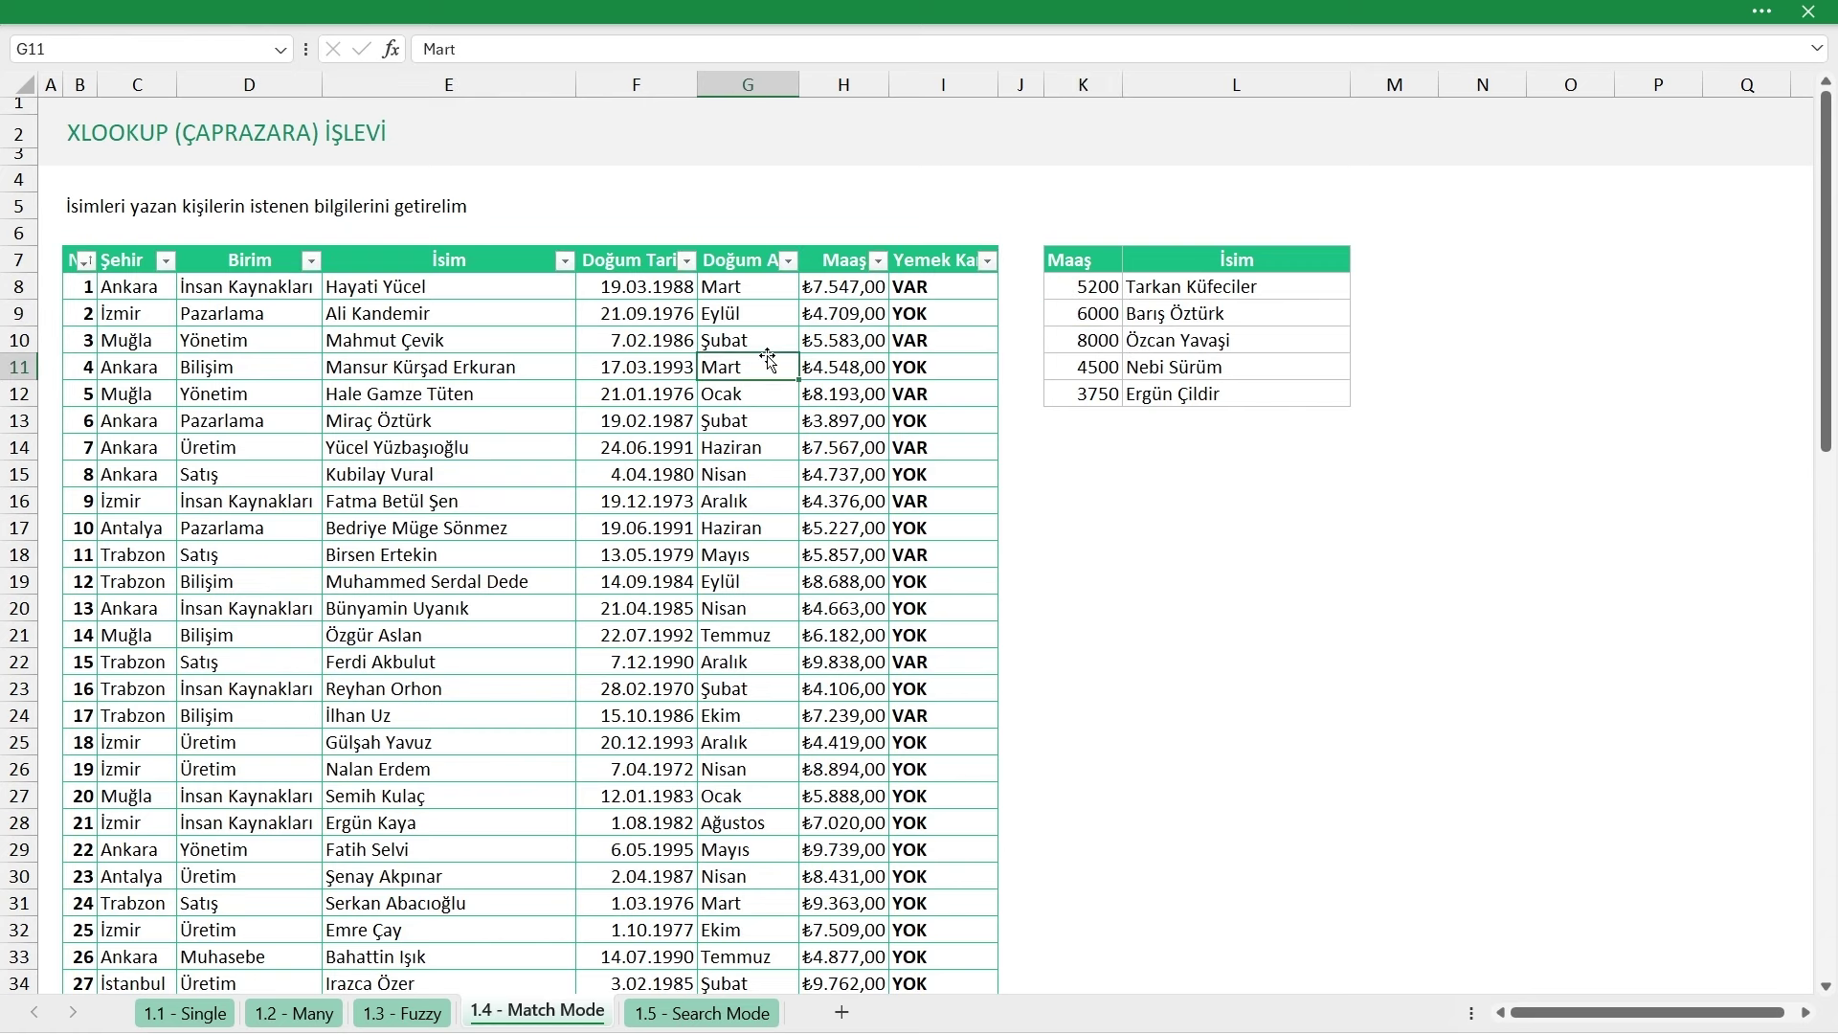
click(878, 263)
mouse_move(654, 502)
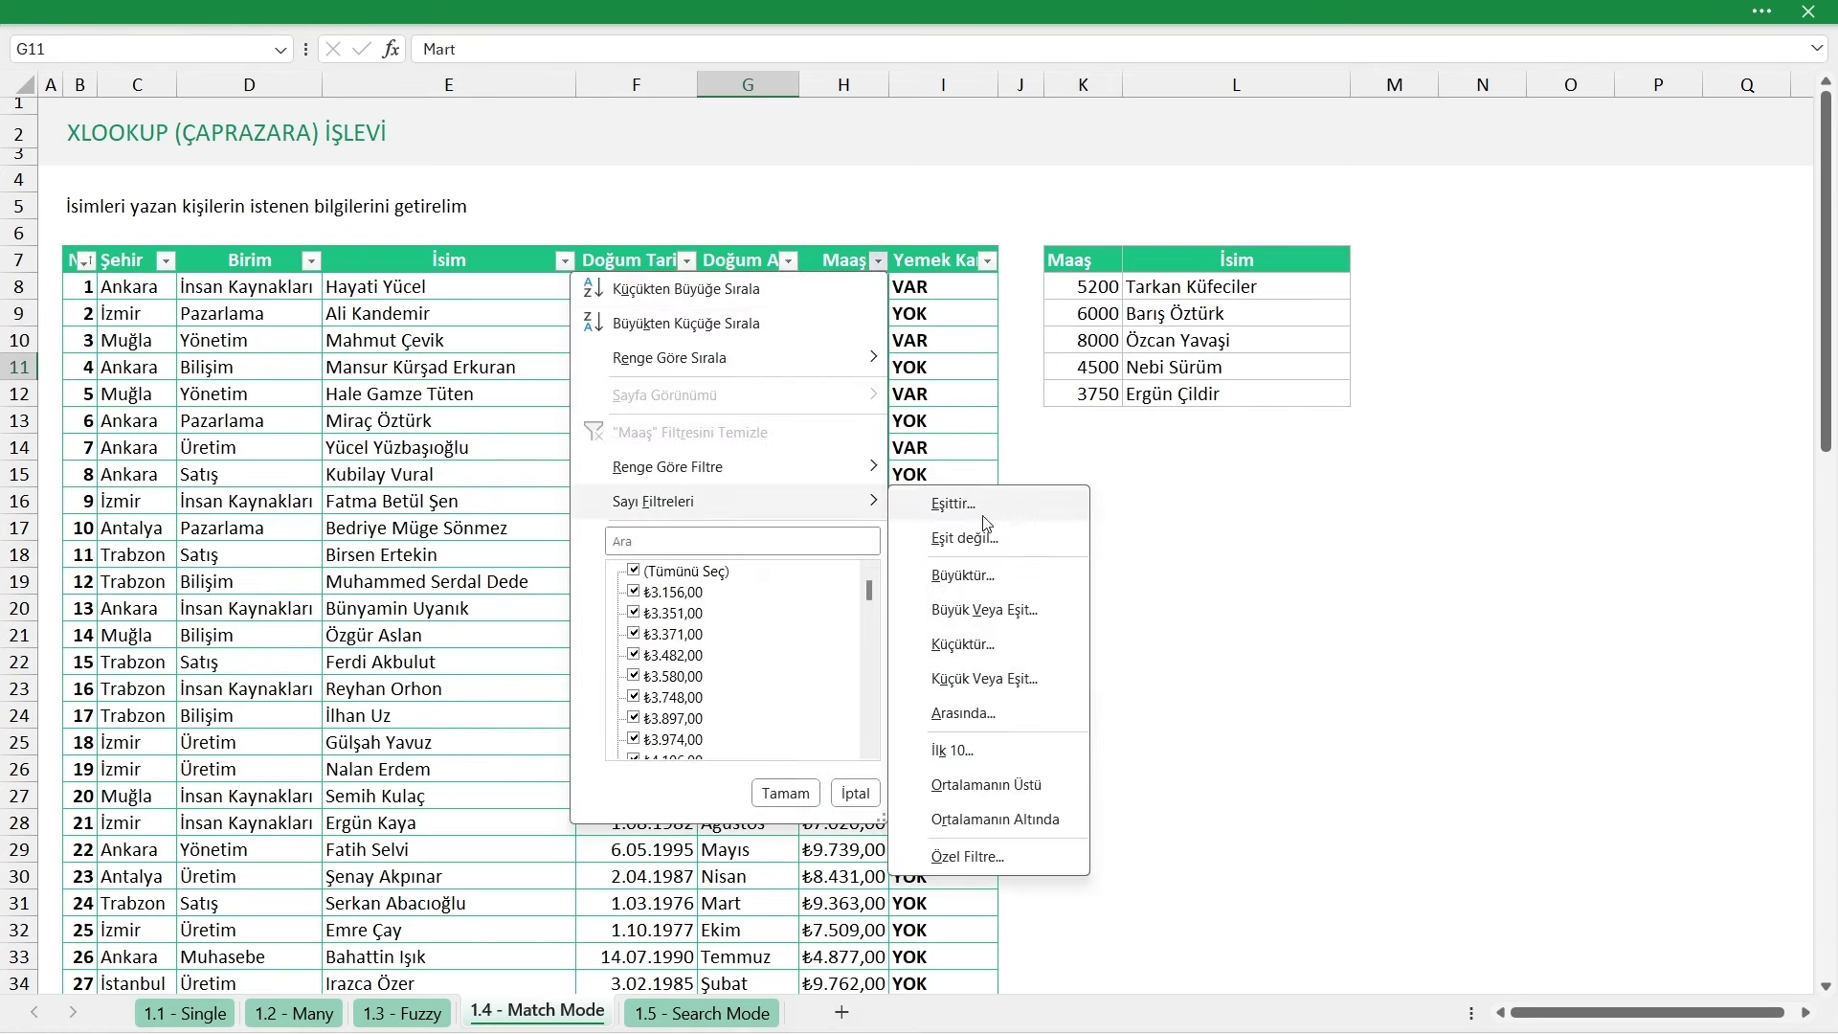
click(1025, 718)
text(6500)
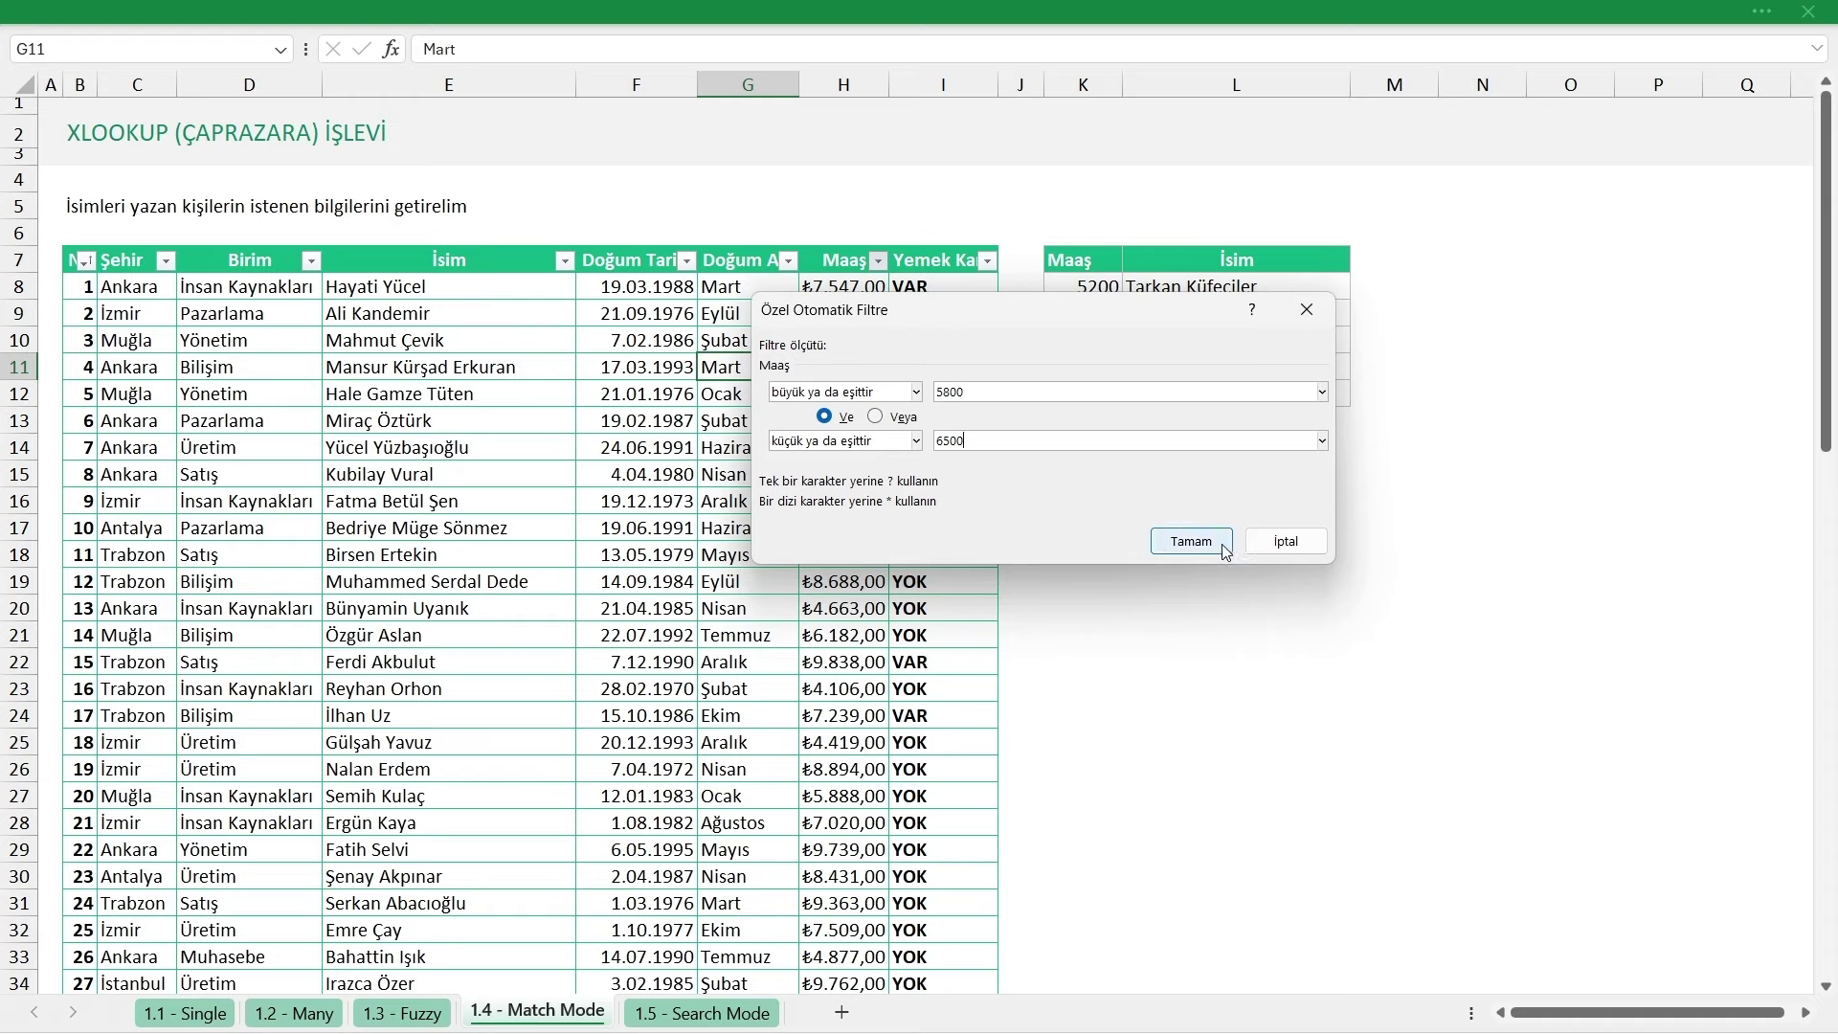
click(1187, 541)
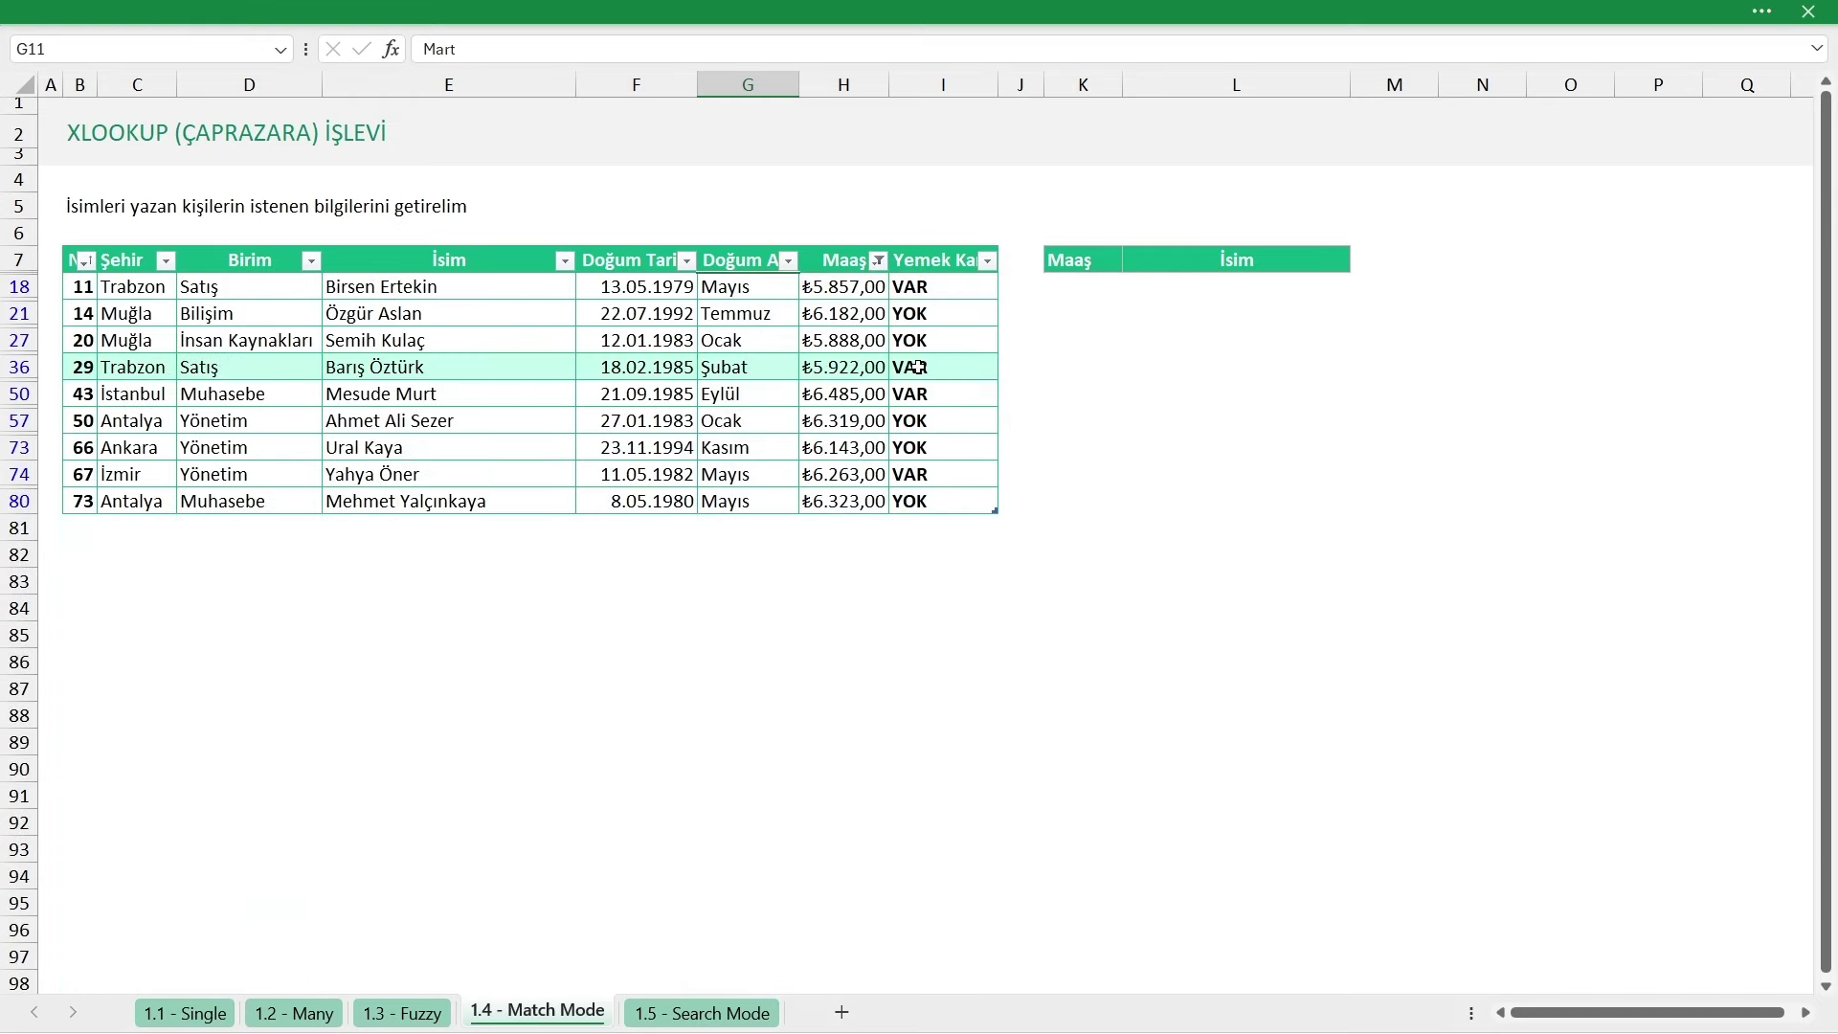
Inspect the filtered rows near 6000, comparing the 5857, 5888 and 5922 salaries
drag(914, 366, 82, 367)
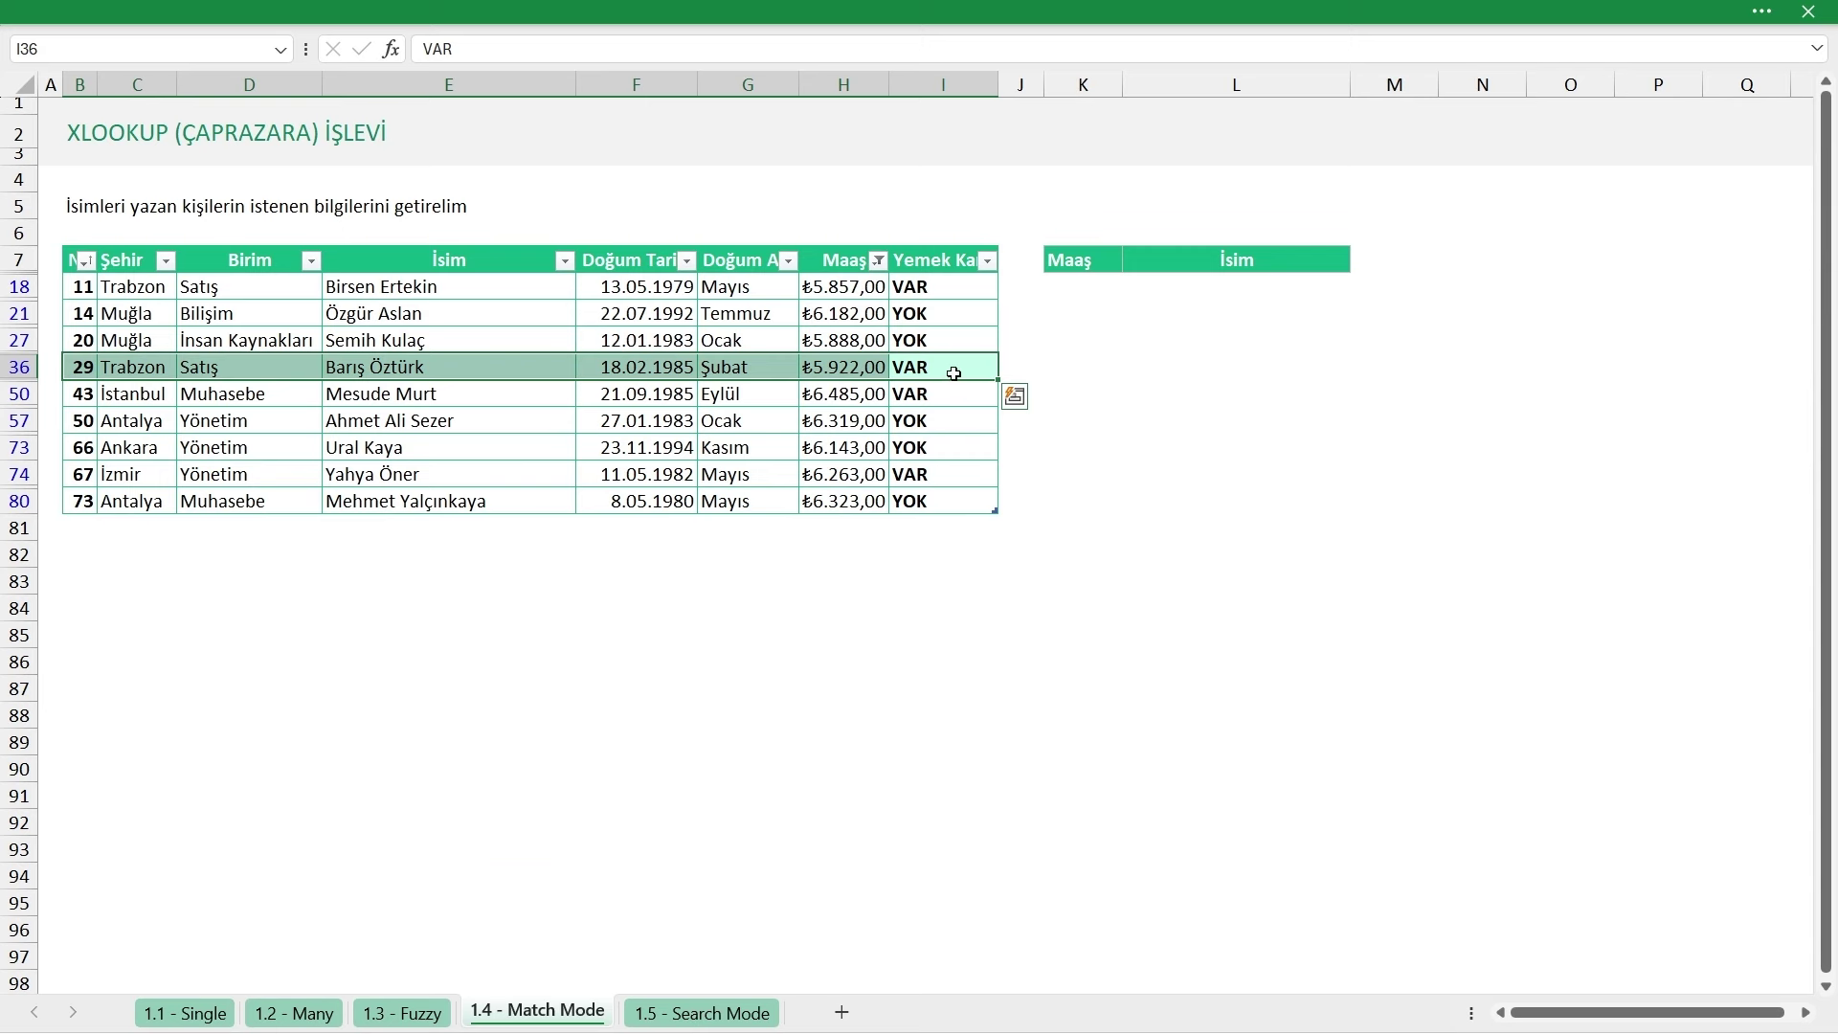
click(450, 368)
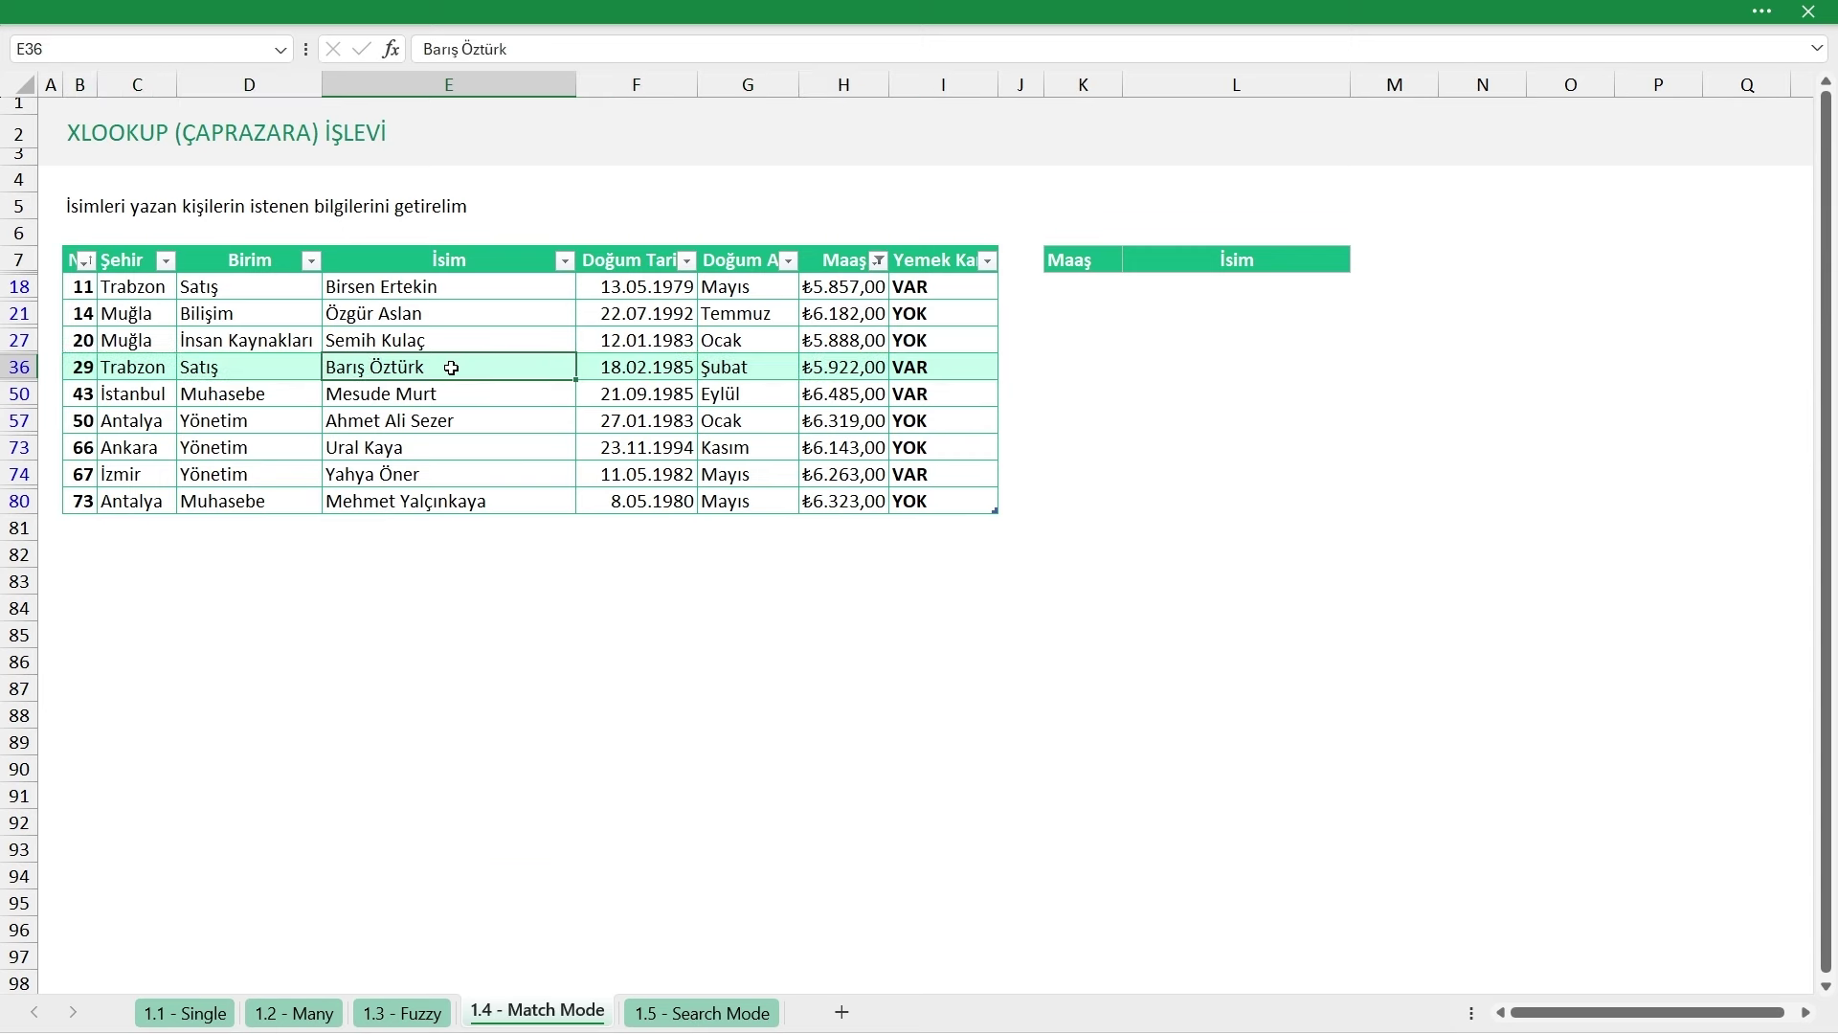
click(868, 289)
click(849, 369)
click(848, 343)
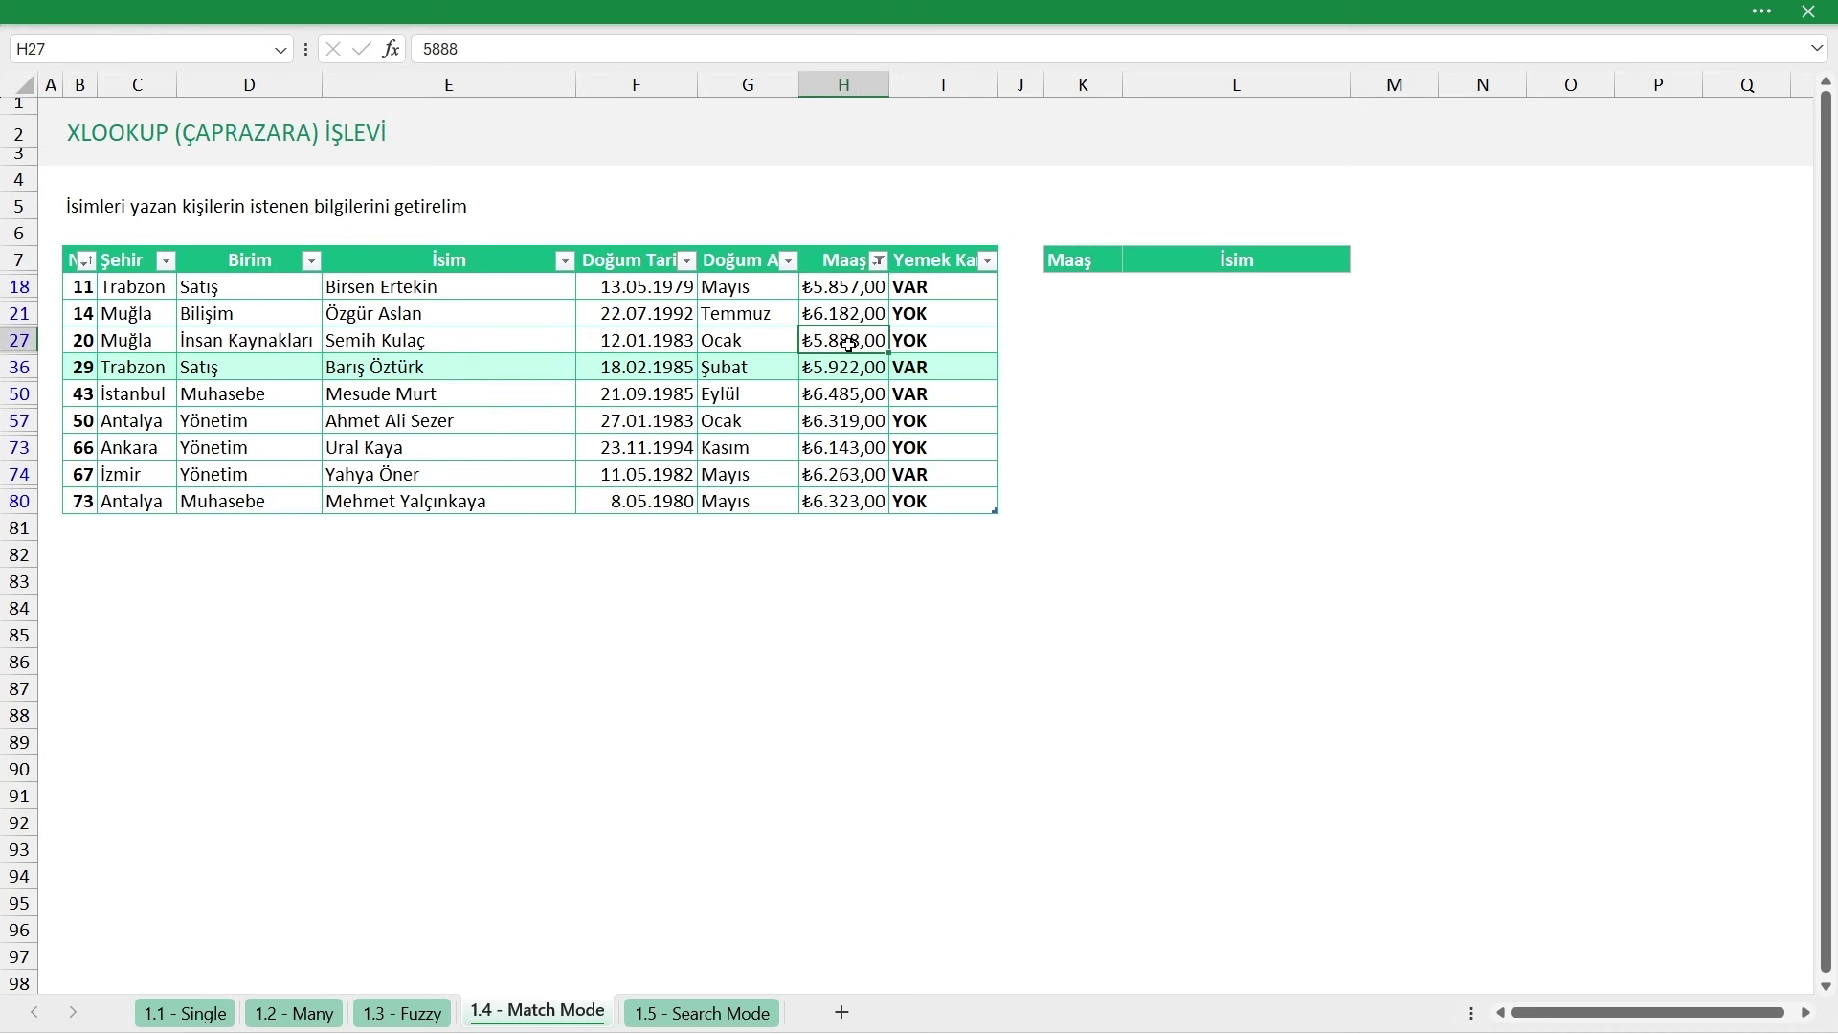
click(848, 368)
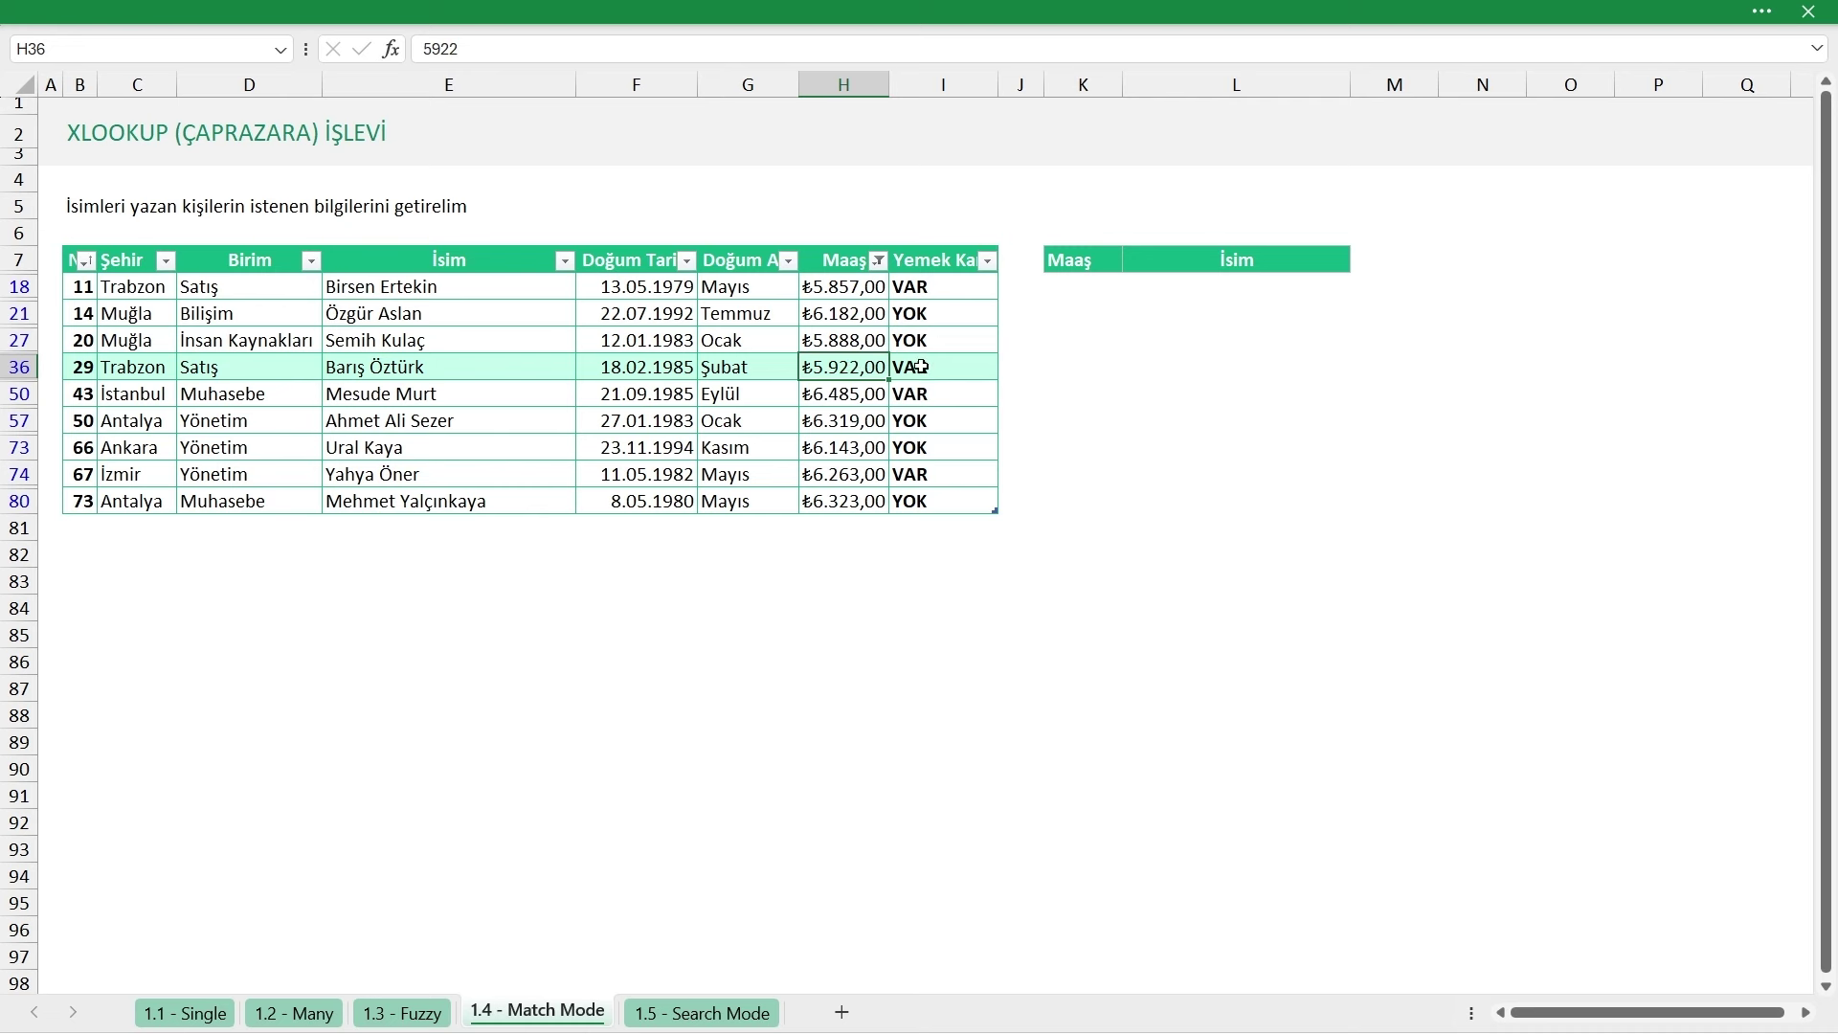
drag(921, 367, 135, 367)
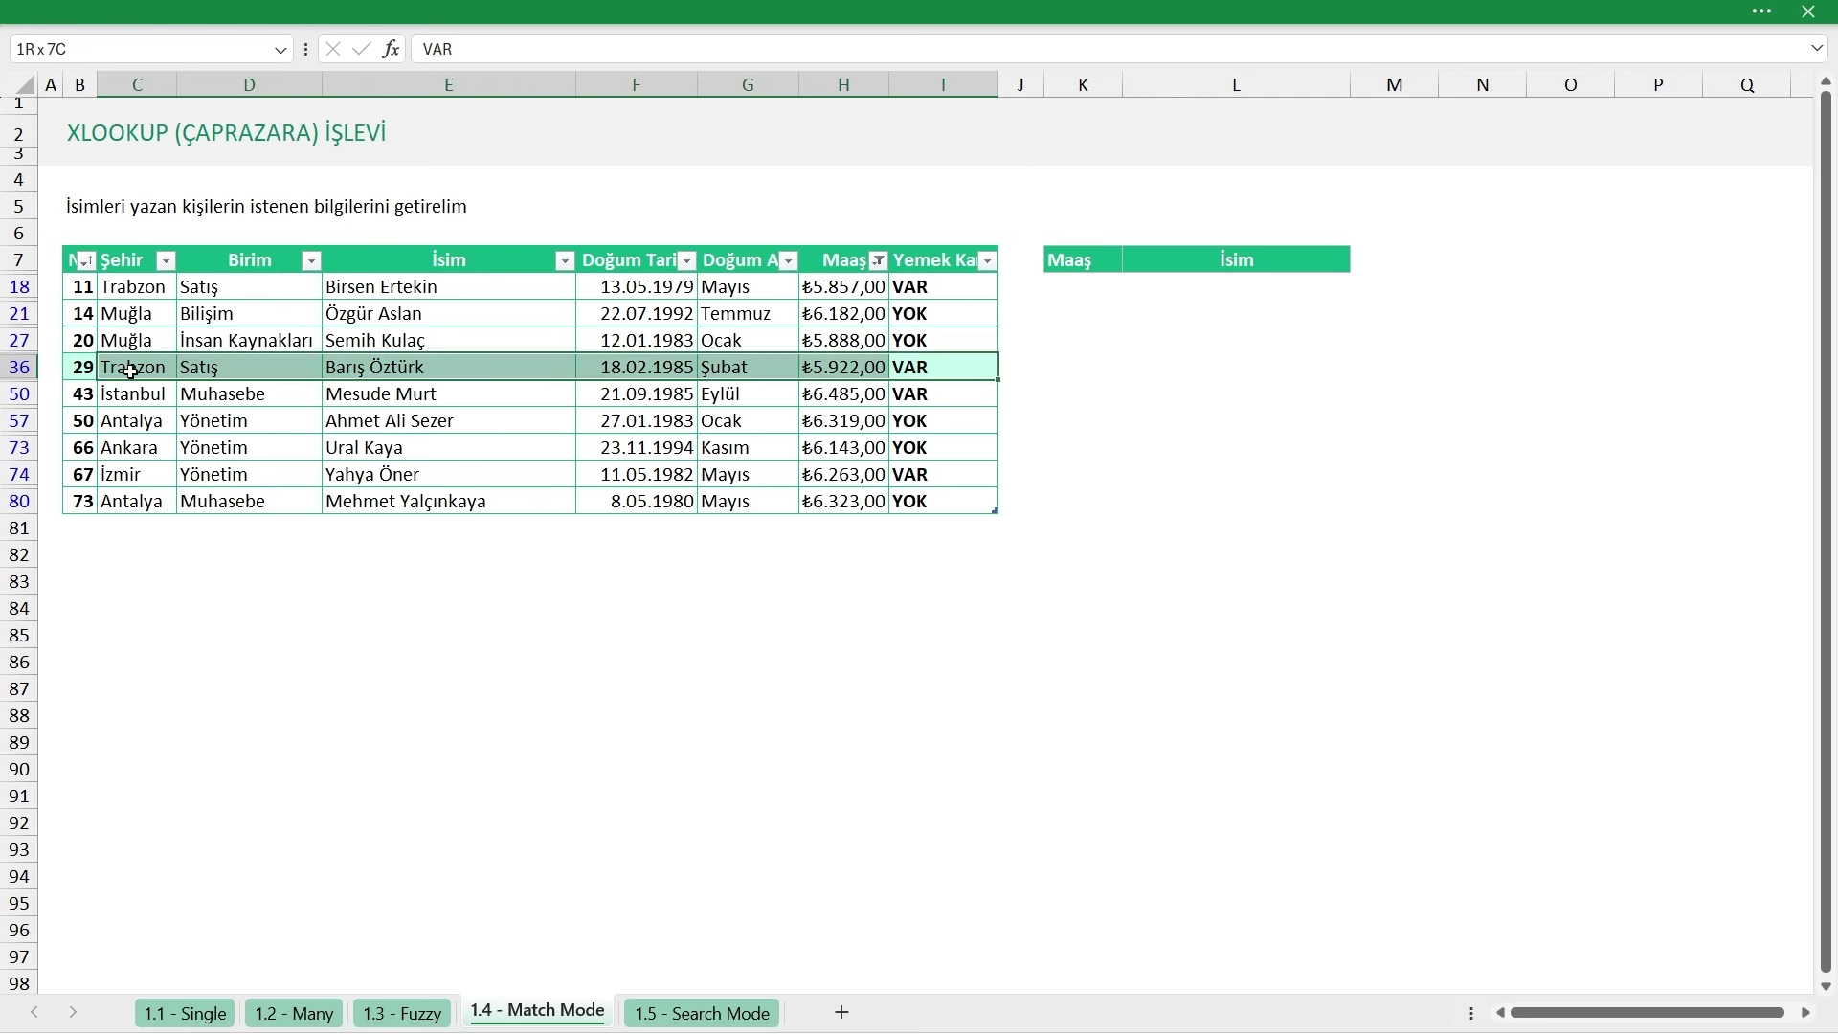
click(783, 323)
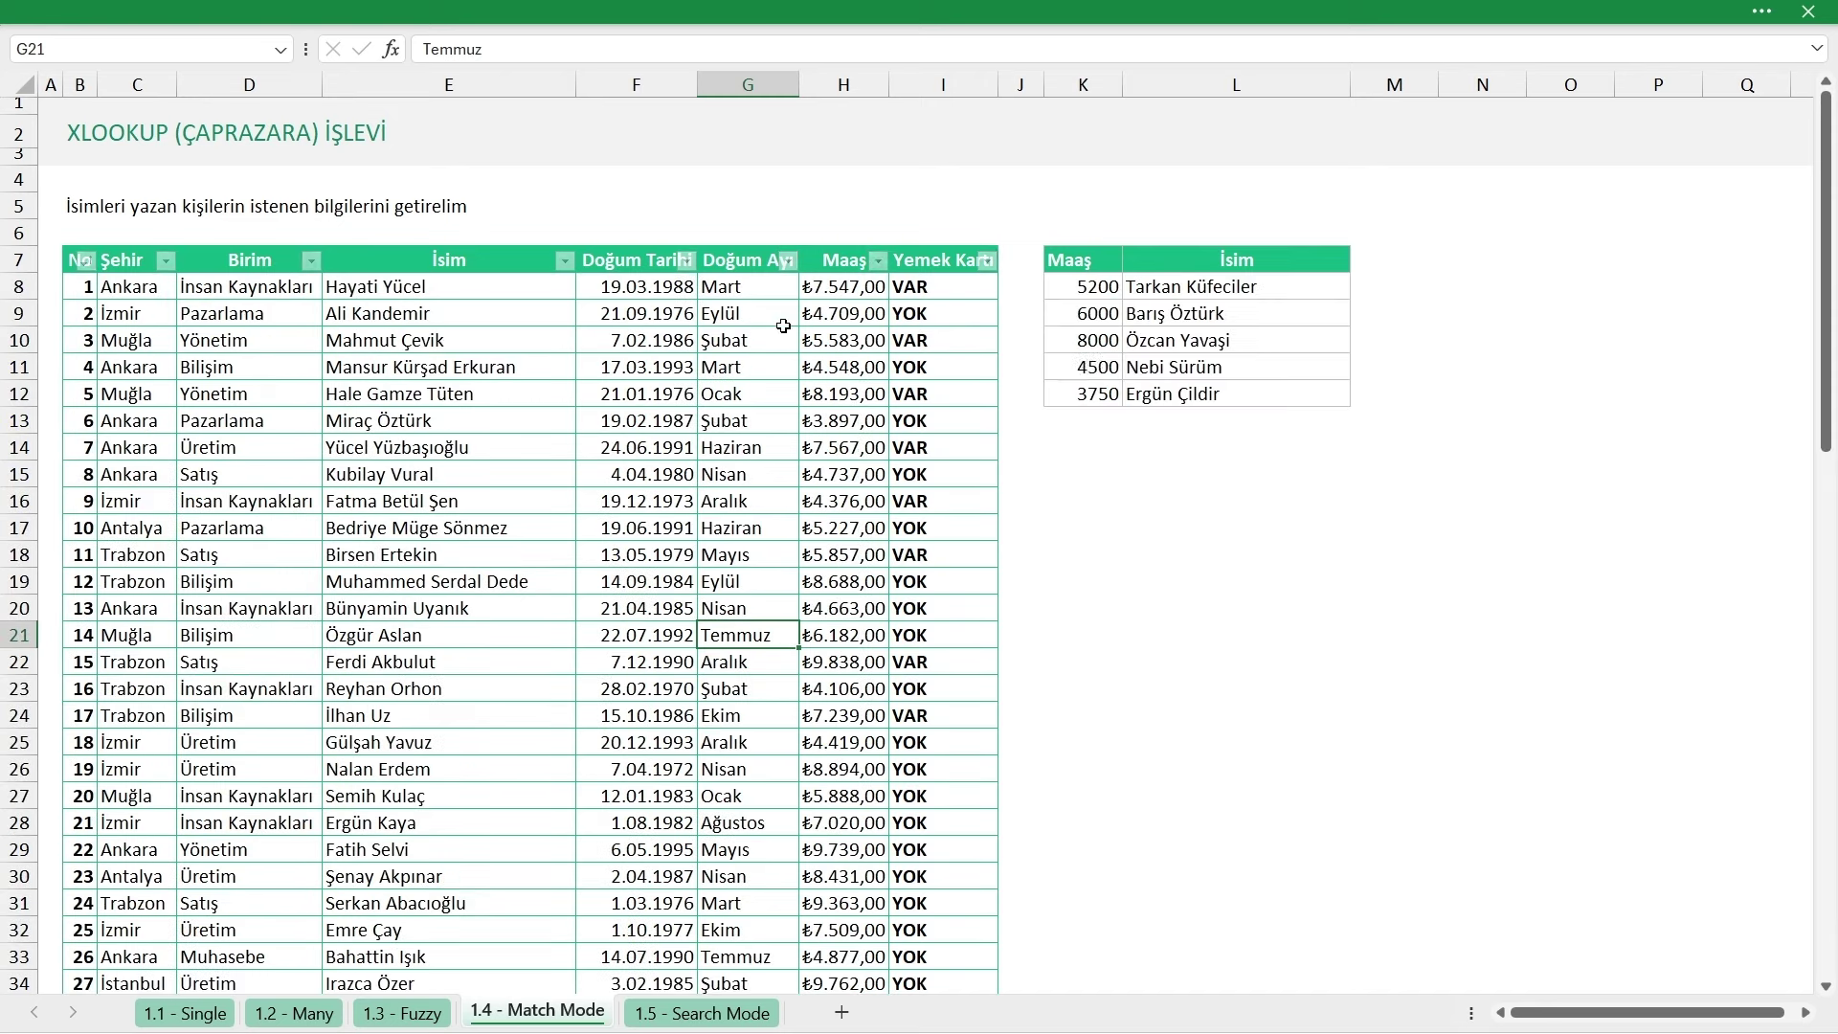
Change L8's ÇAPRAZARA match mode from -1 to 1 and copy it down to L12
drag(1170, 313, 1091, 313)
double_click(1182, 287)
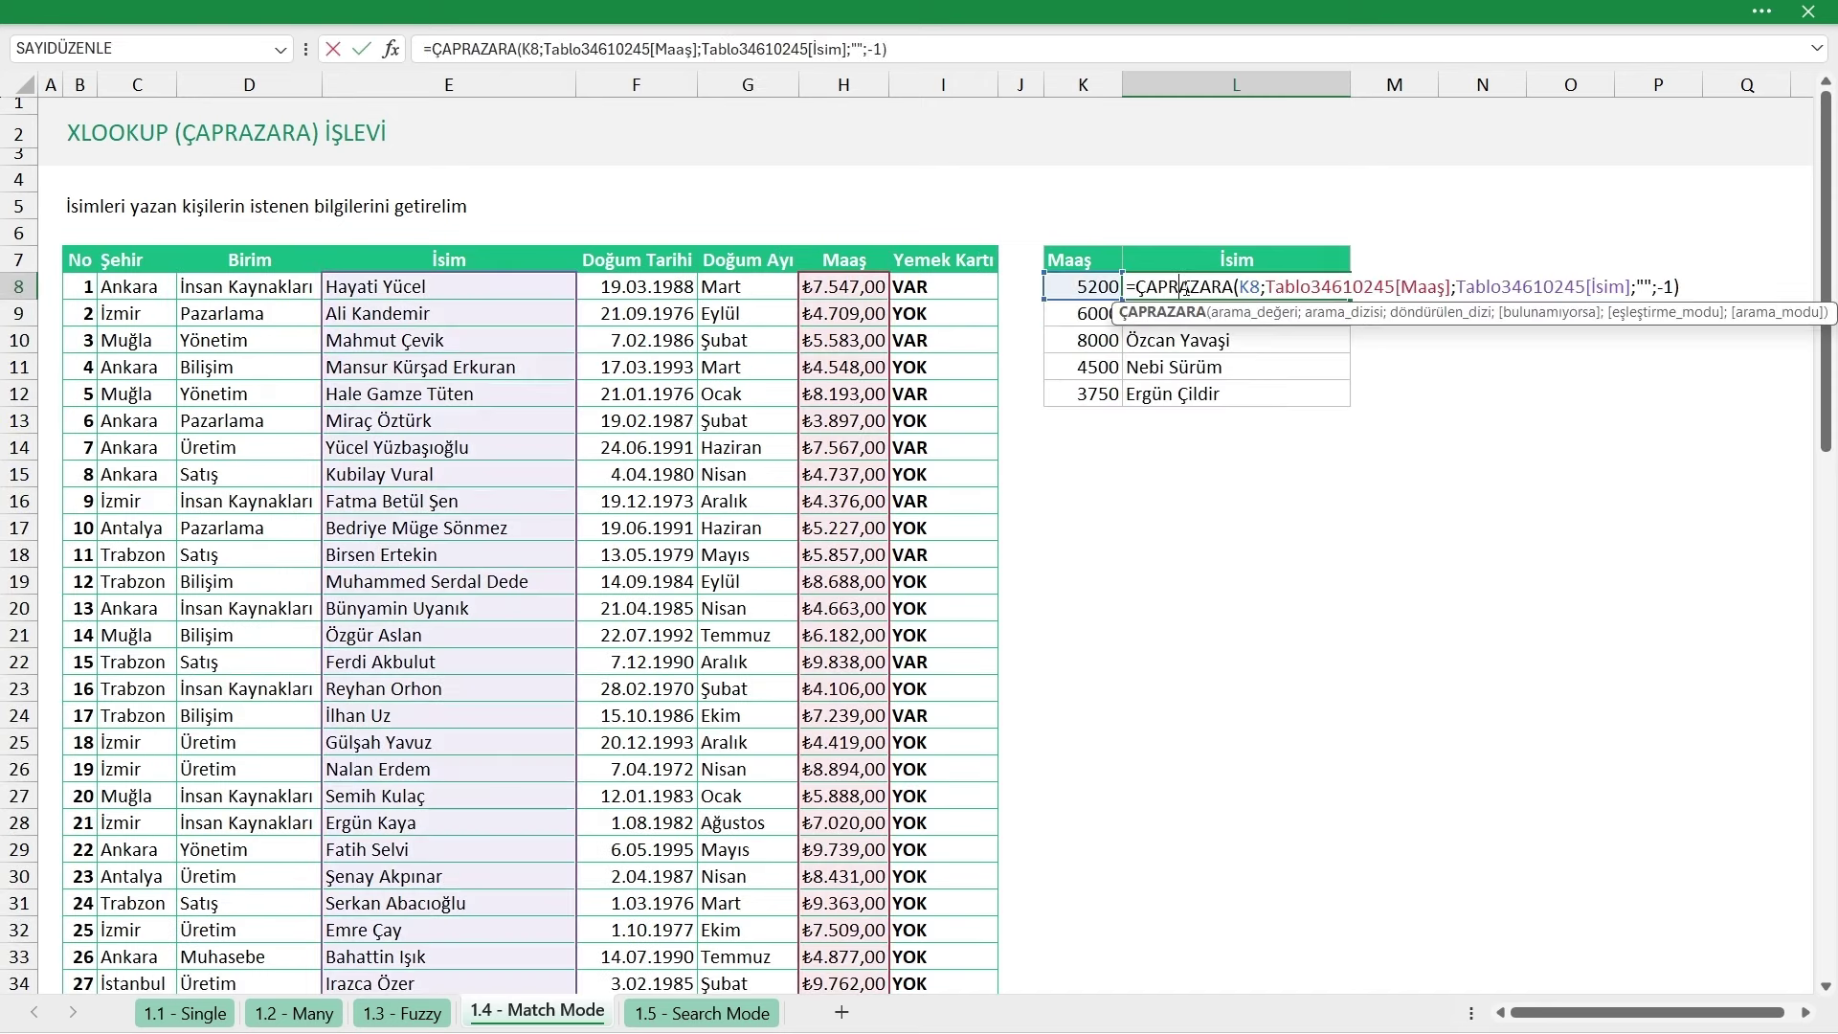
click(1663, 286)
key(BackSpace)
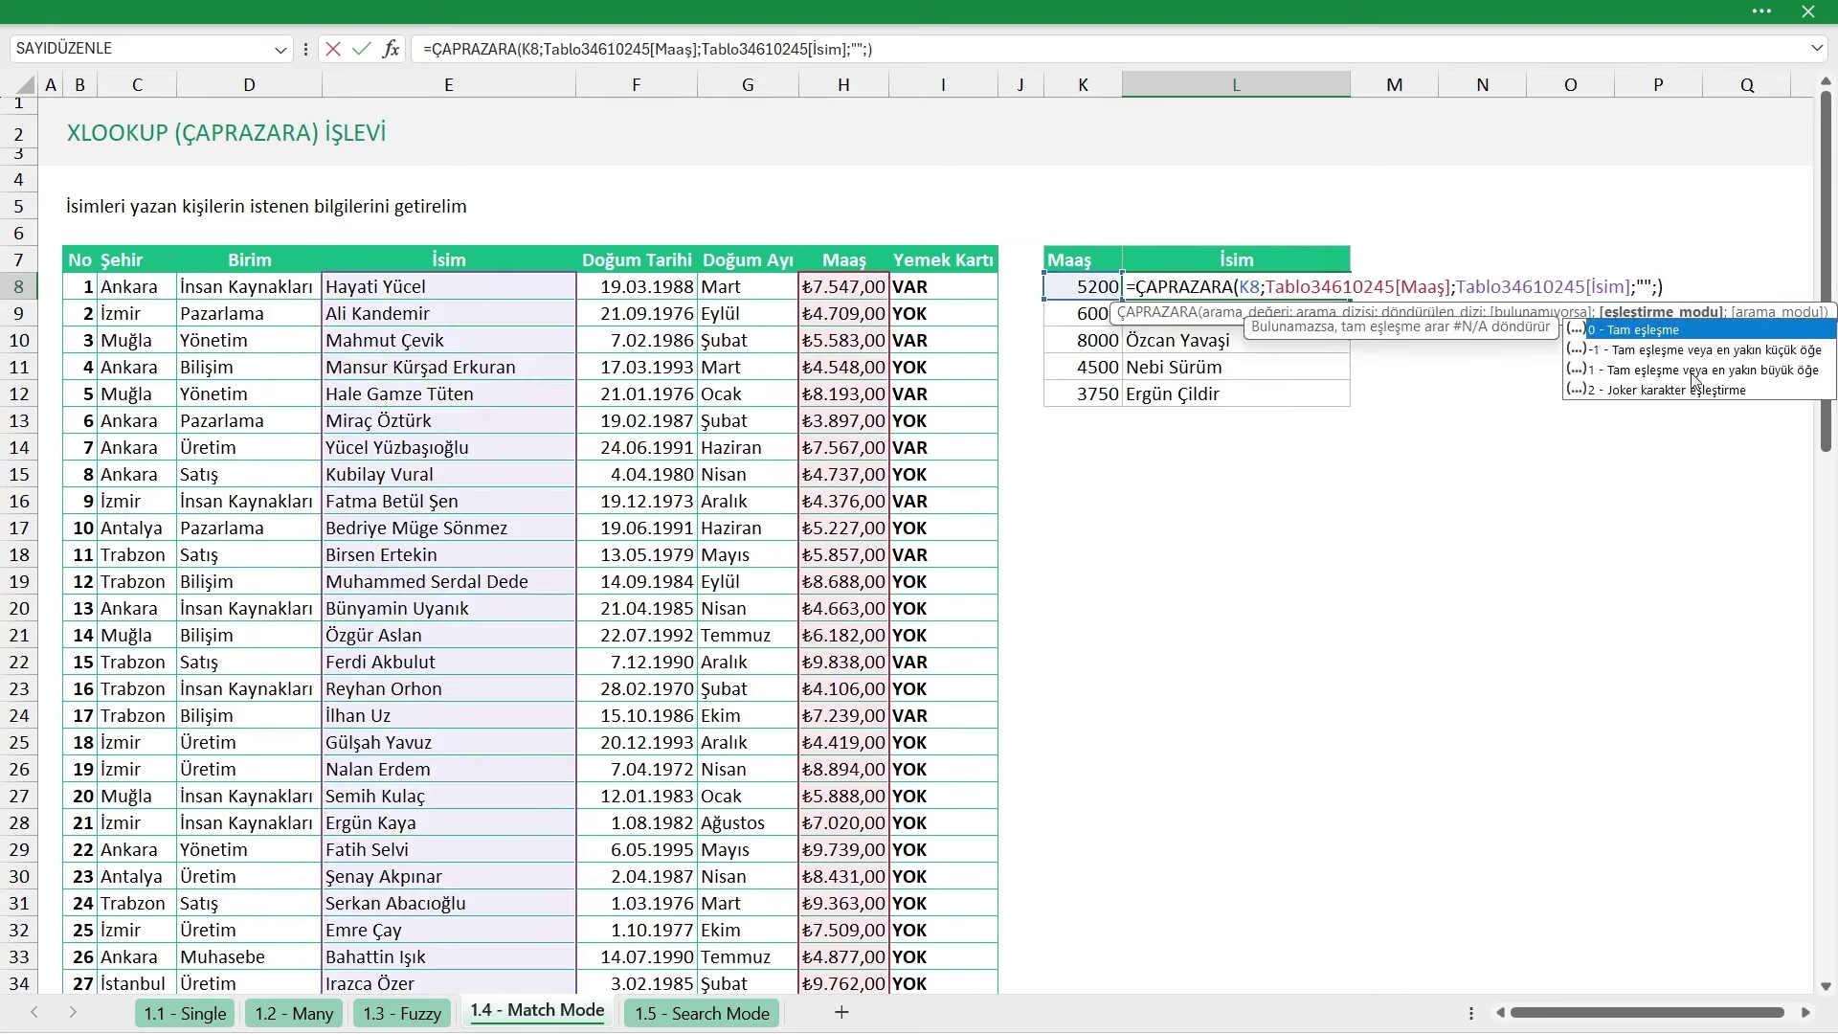
double_click(1708, 371)
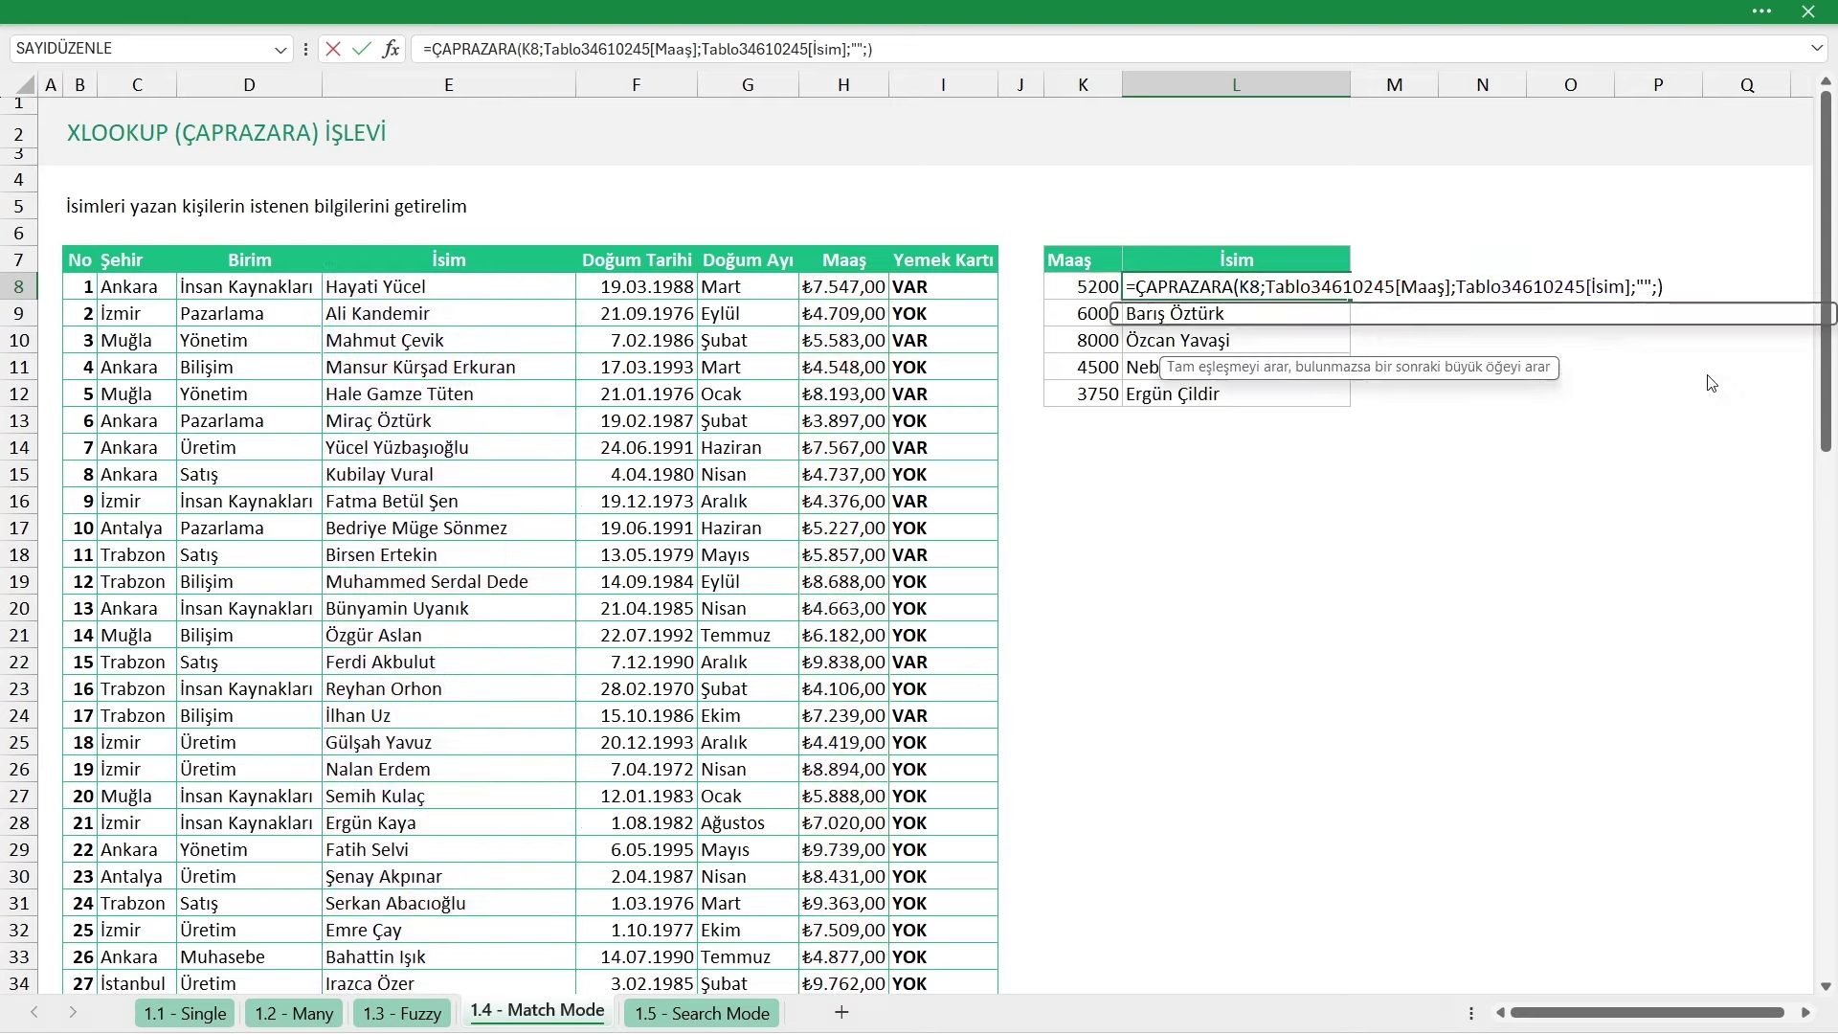
key(Return)
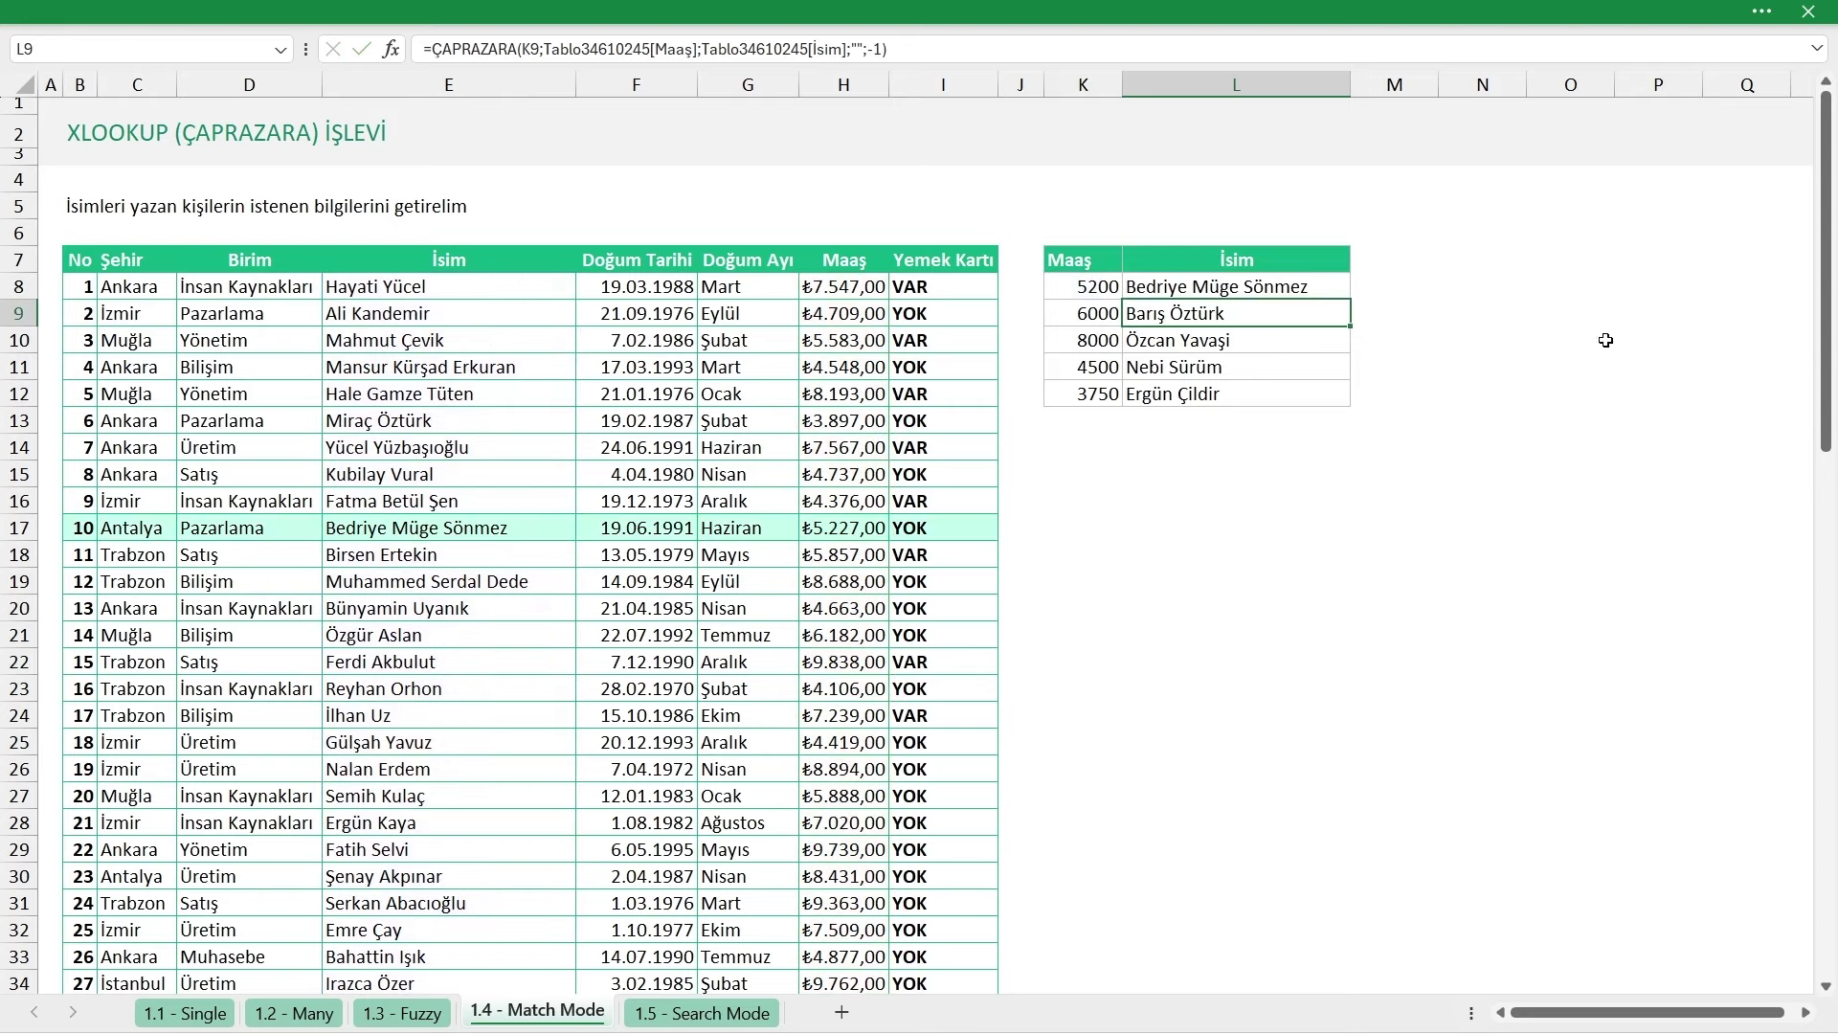
click(1147, 289)
double_click(1350, 300)
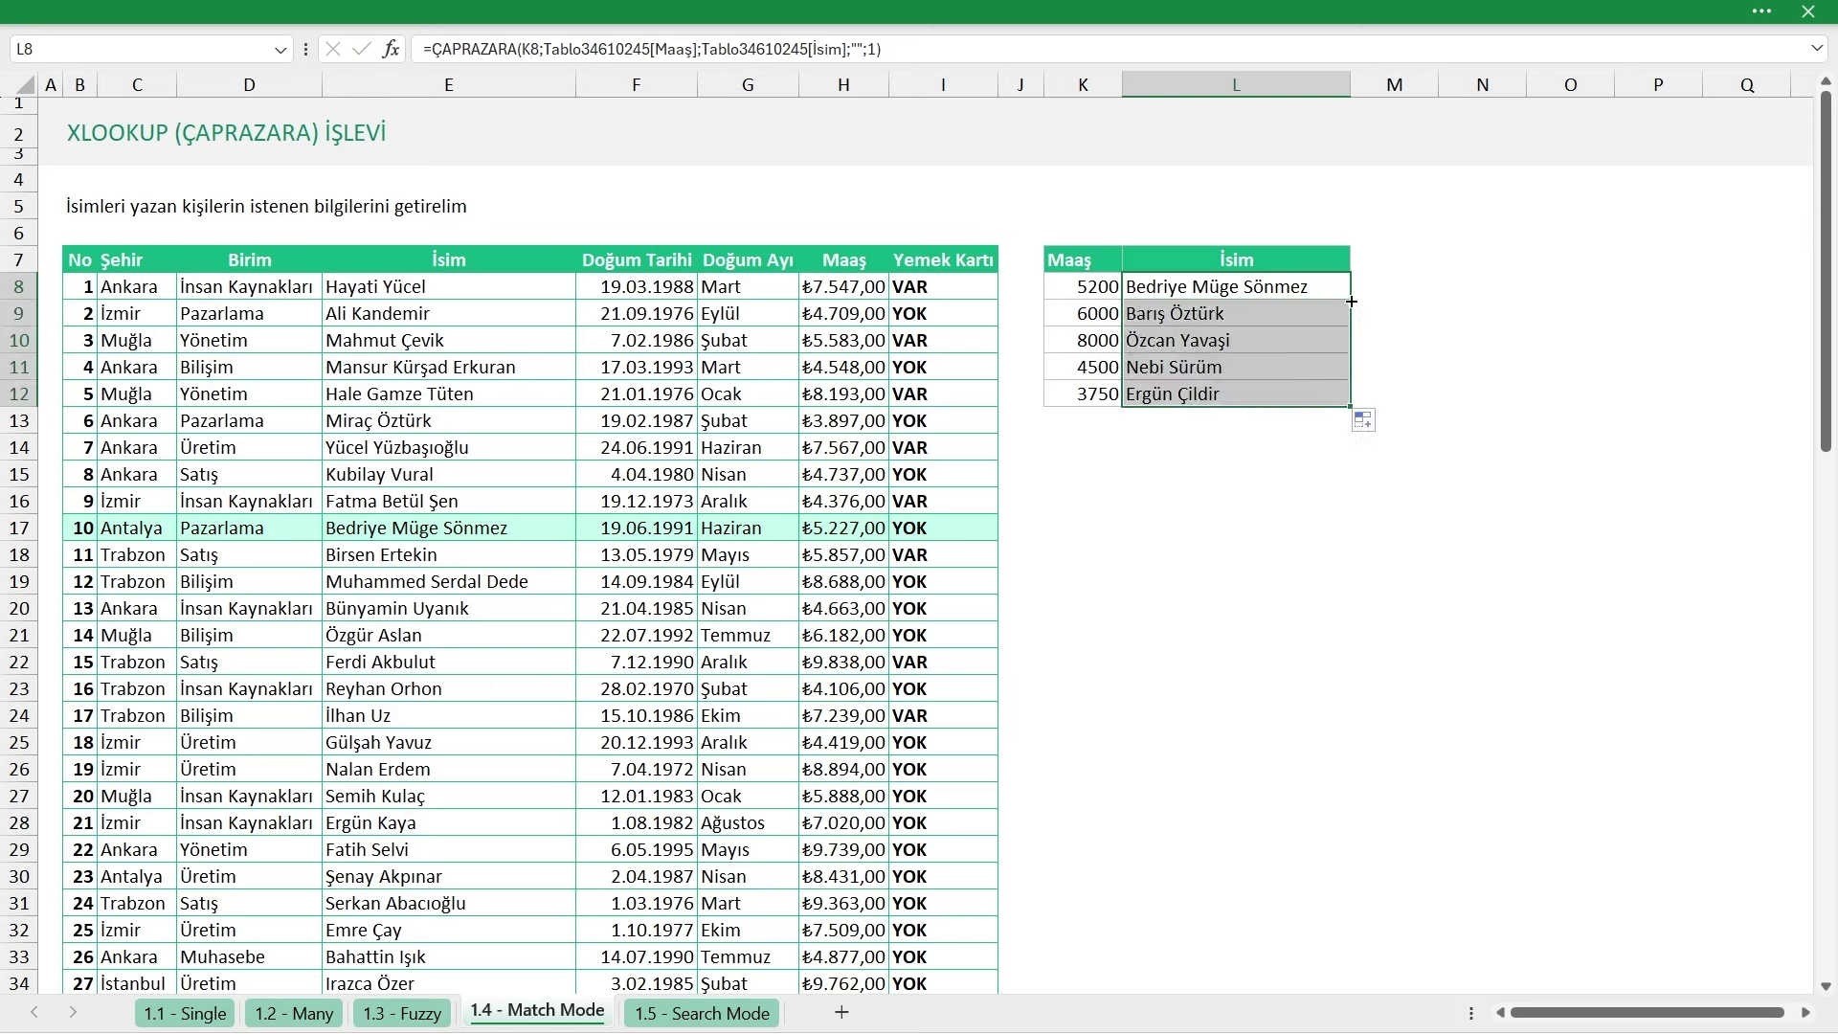
Check the recalculated names for the lookup salaries, including 8000, 4500 and 3750
click(1244, 340)
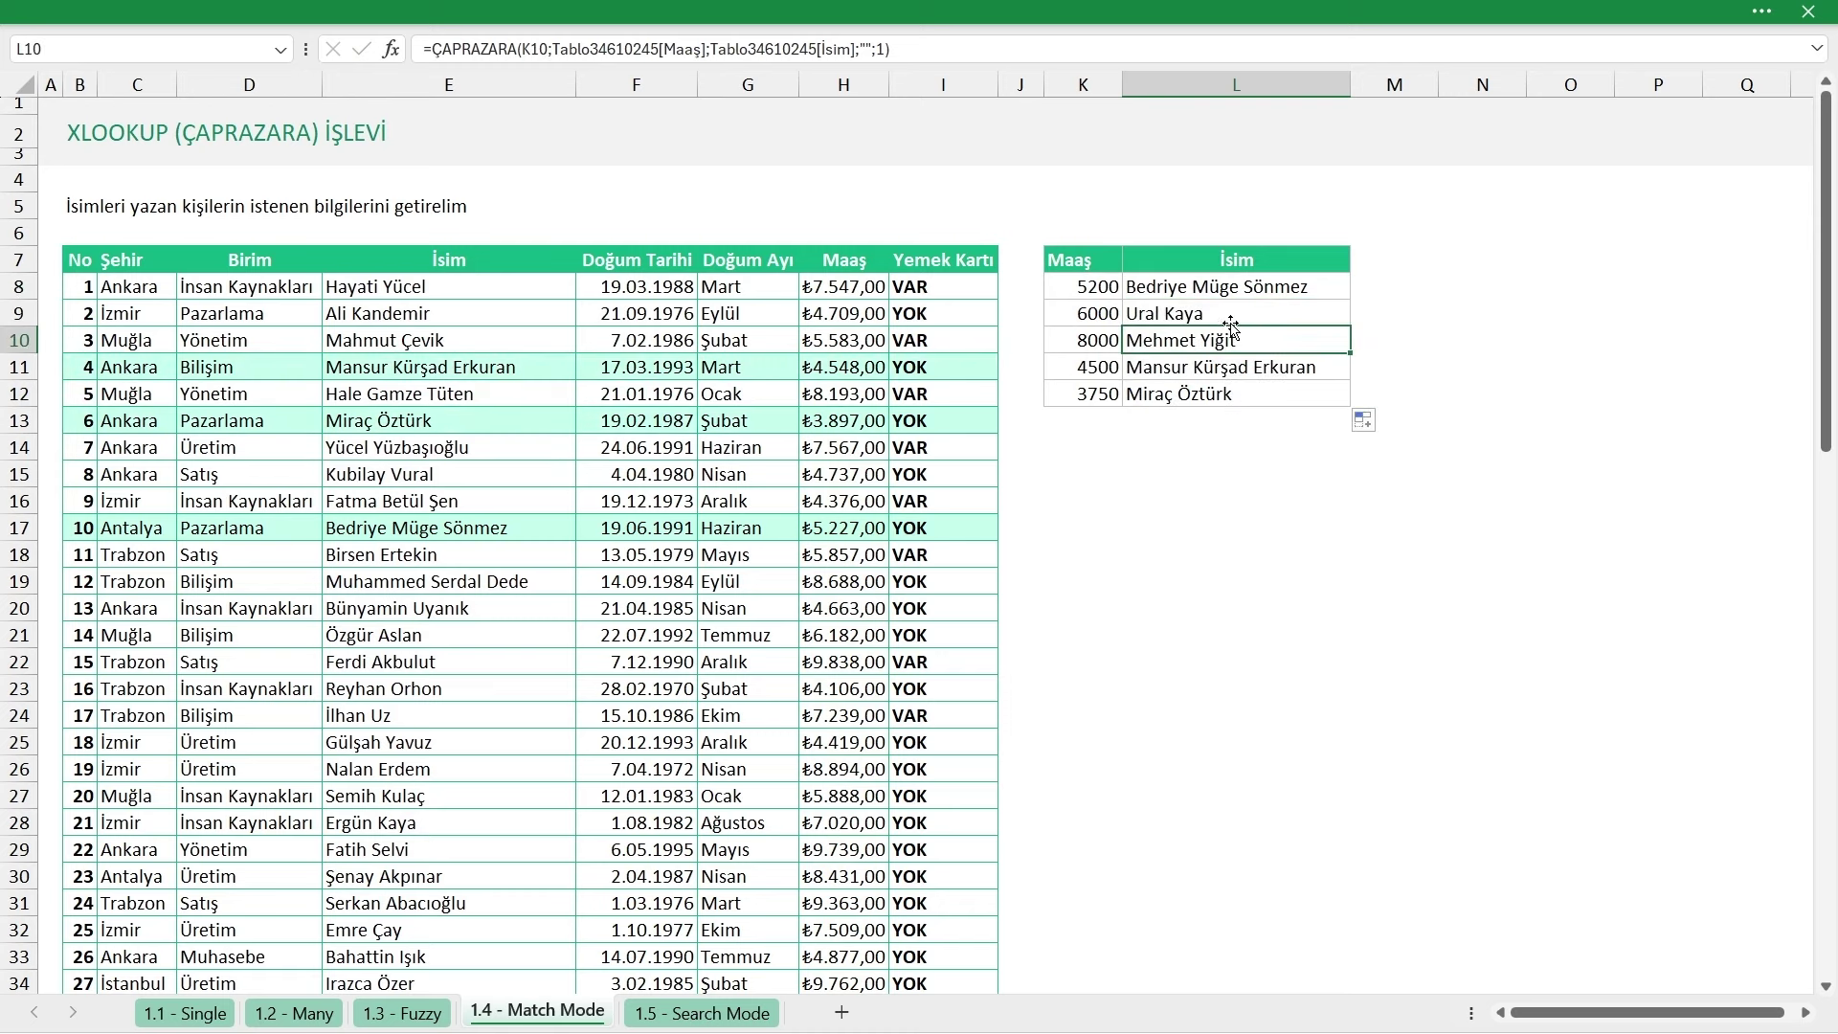
click(1100, 347)
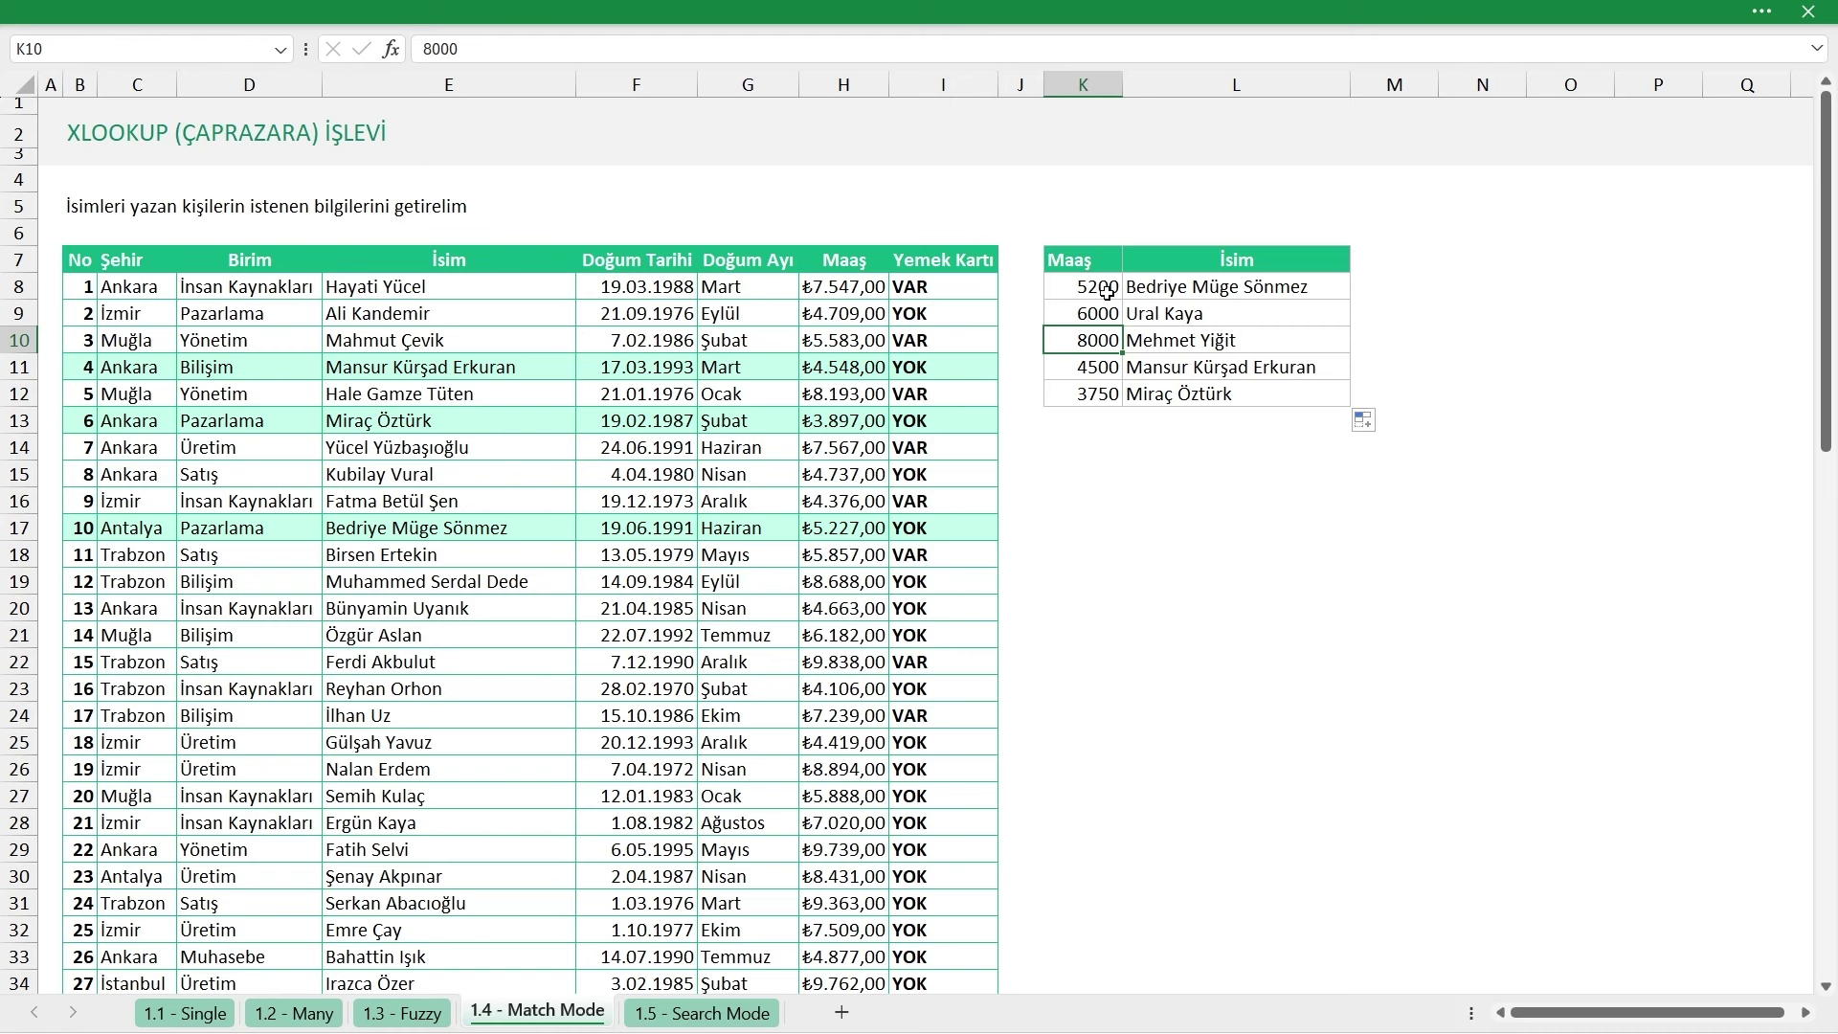
drag(1107, 292, 1108, 389)
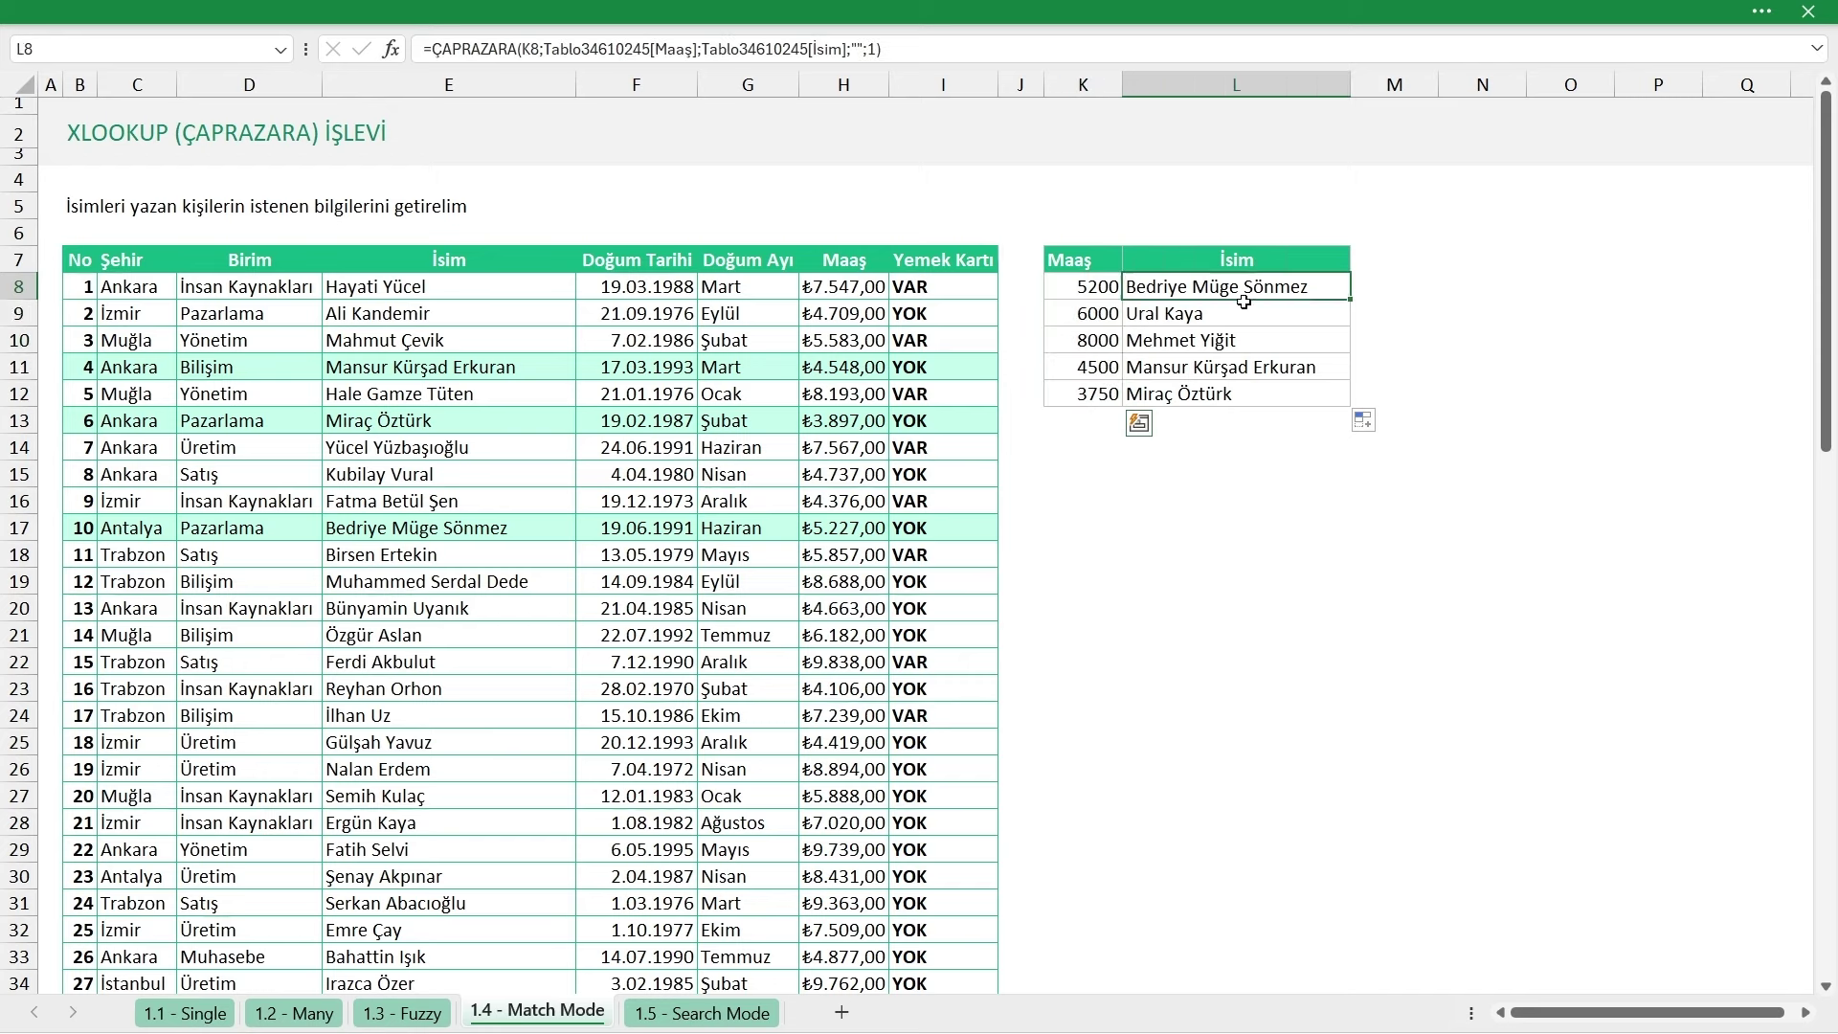
drag(1228, 287, 1246, 394)
click(1246, 366)
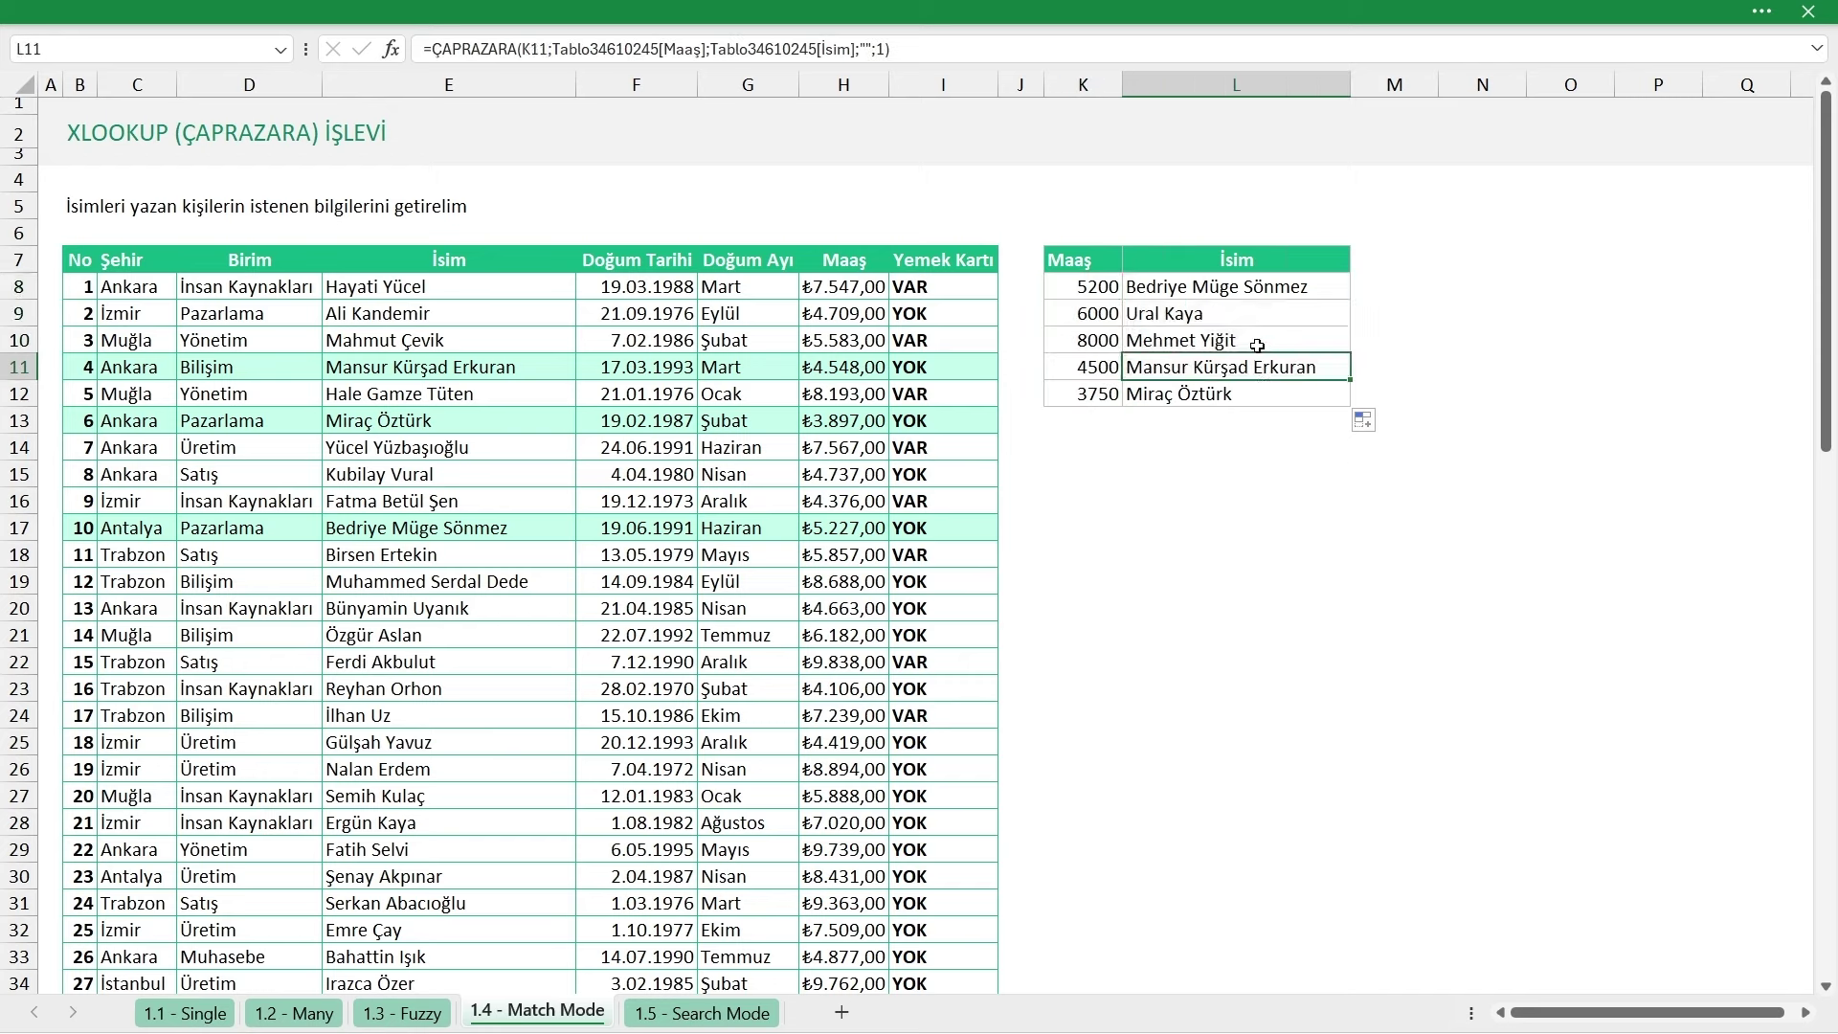
key(Down)
shift+click(1077, 399)
click(1077, 399)
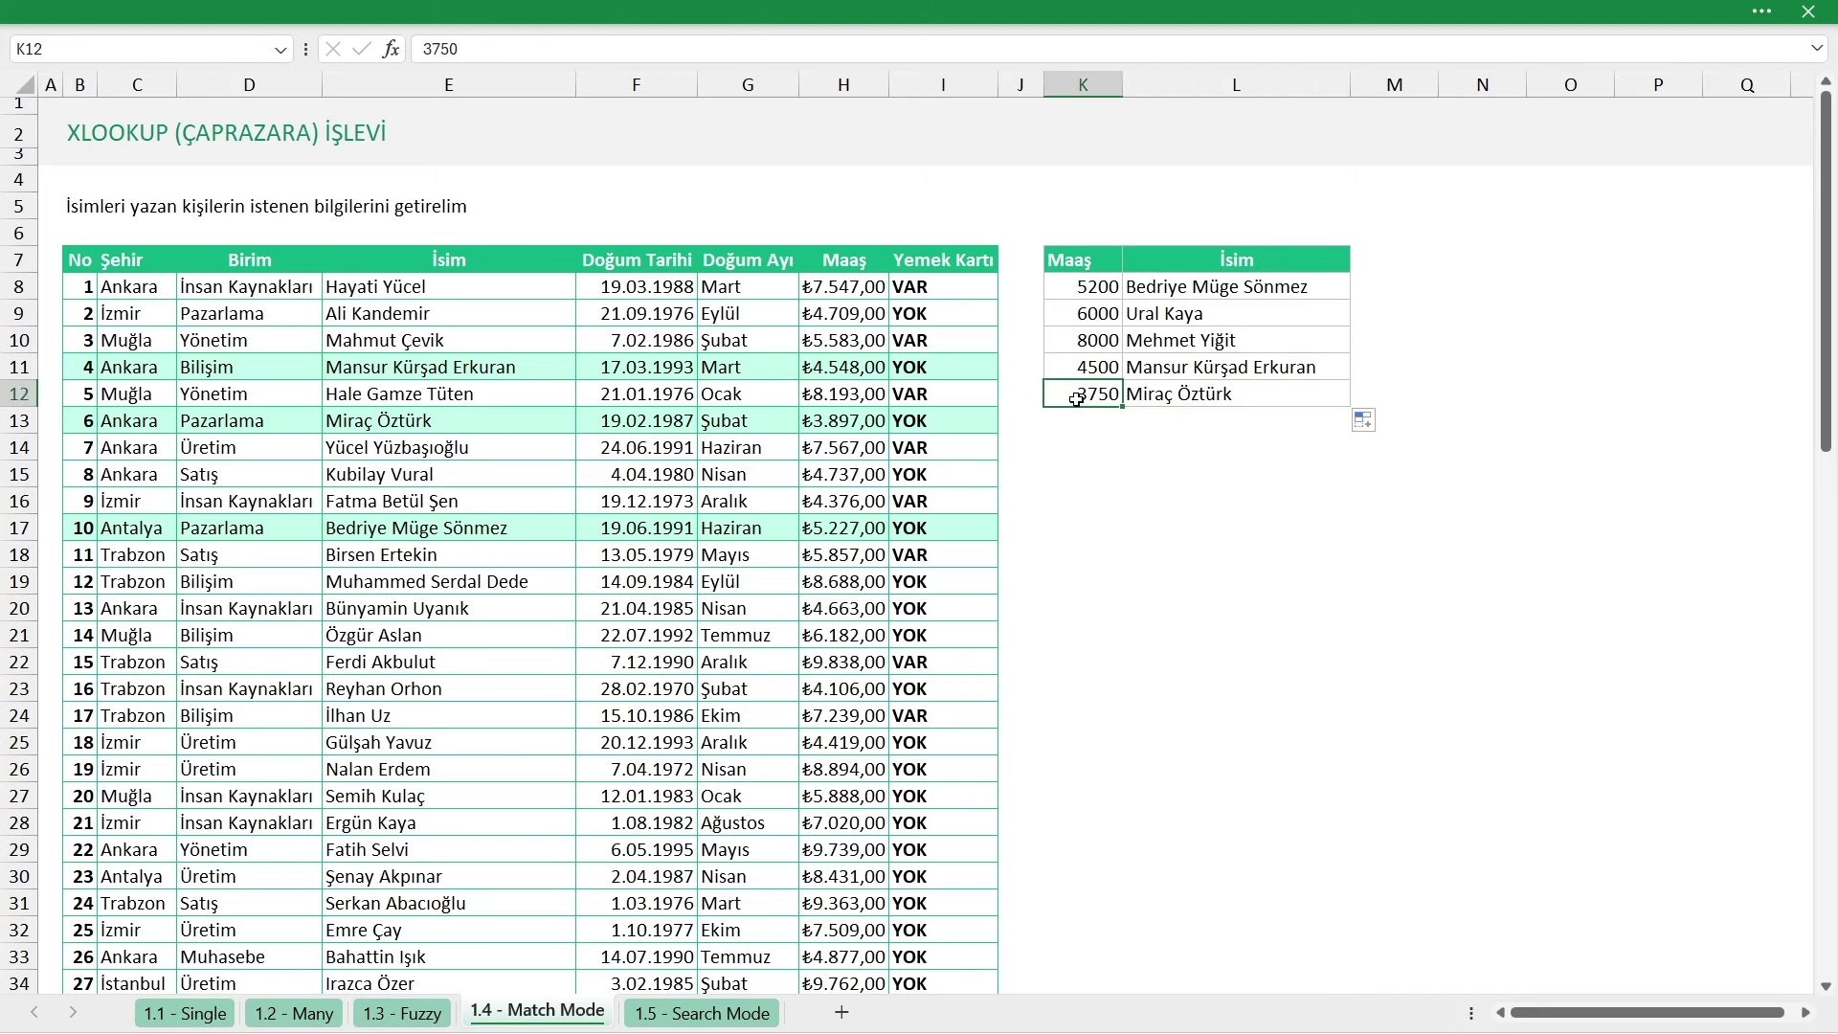
drag(86, 420, 943, 420)
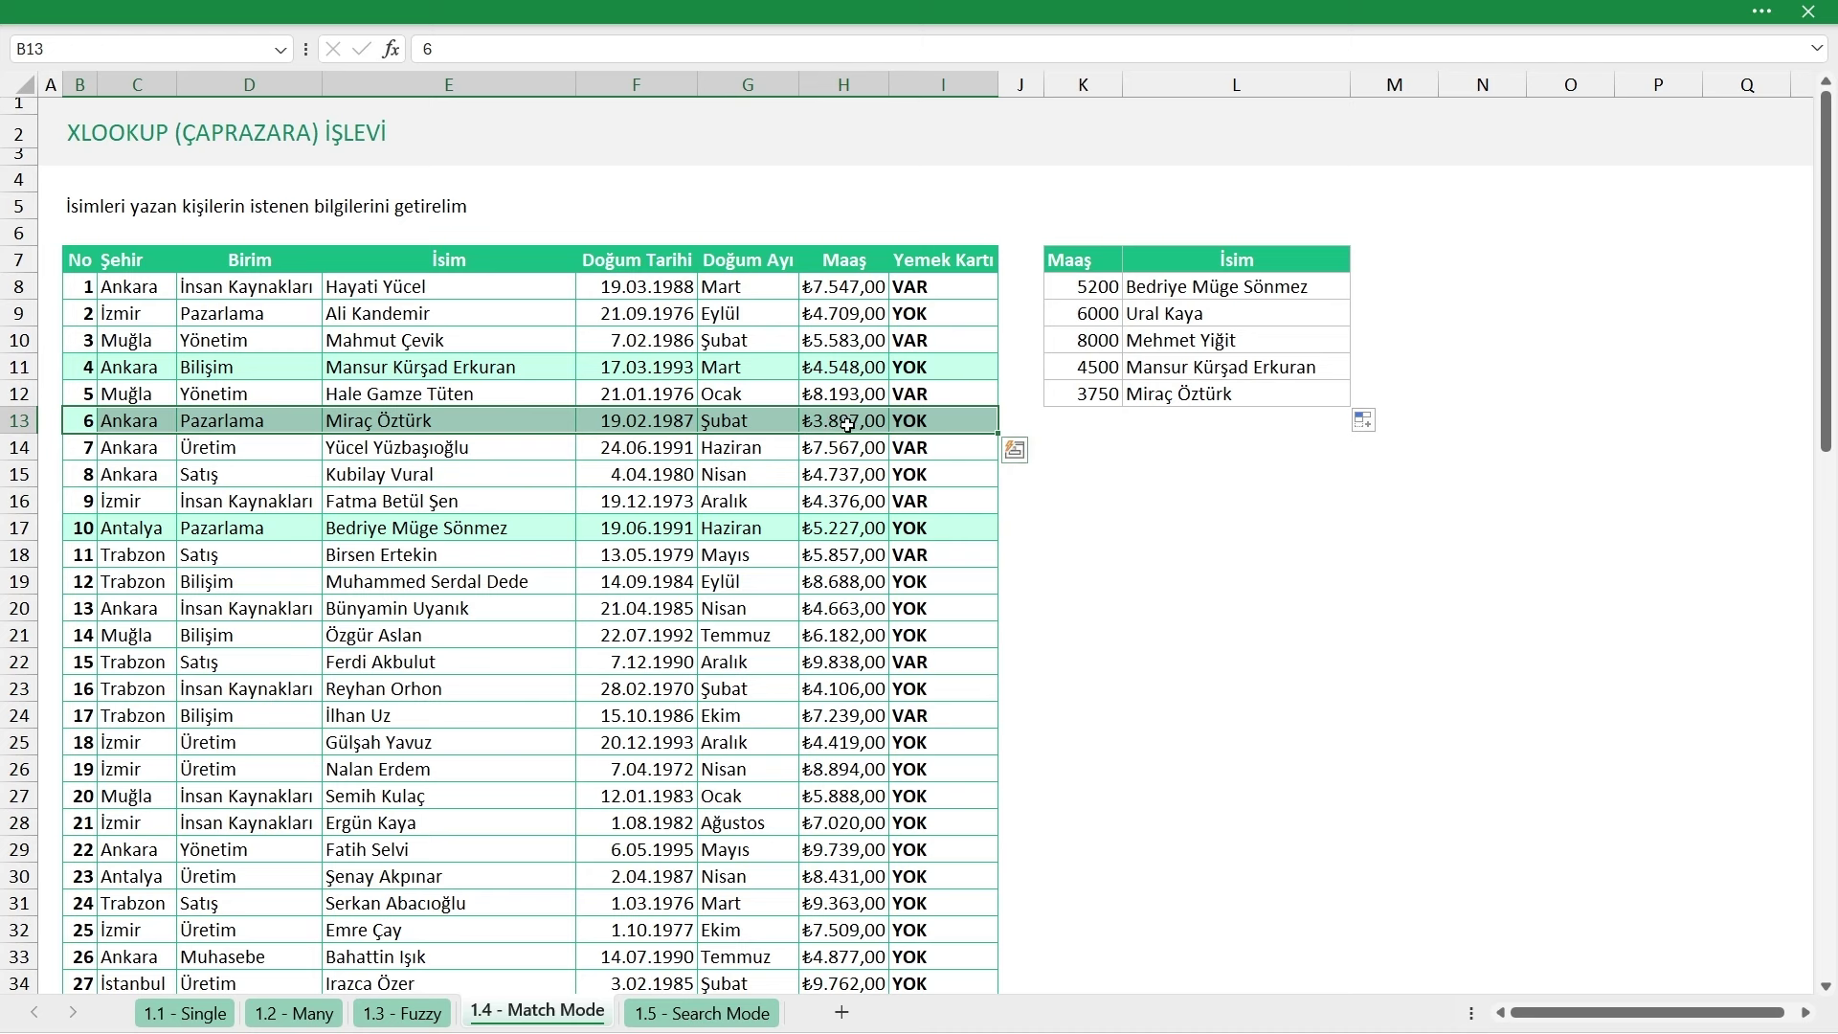
click(832, 423)
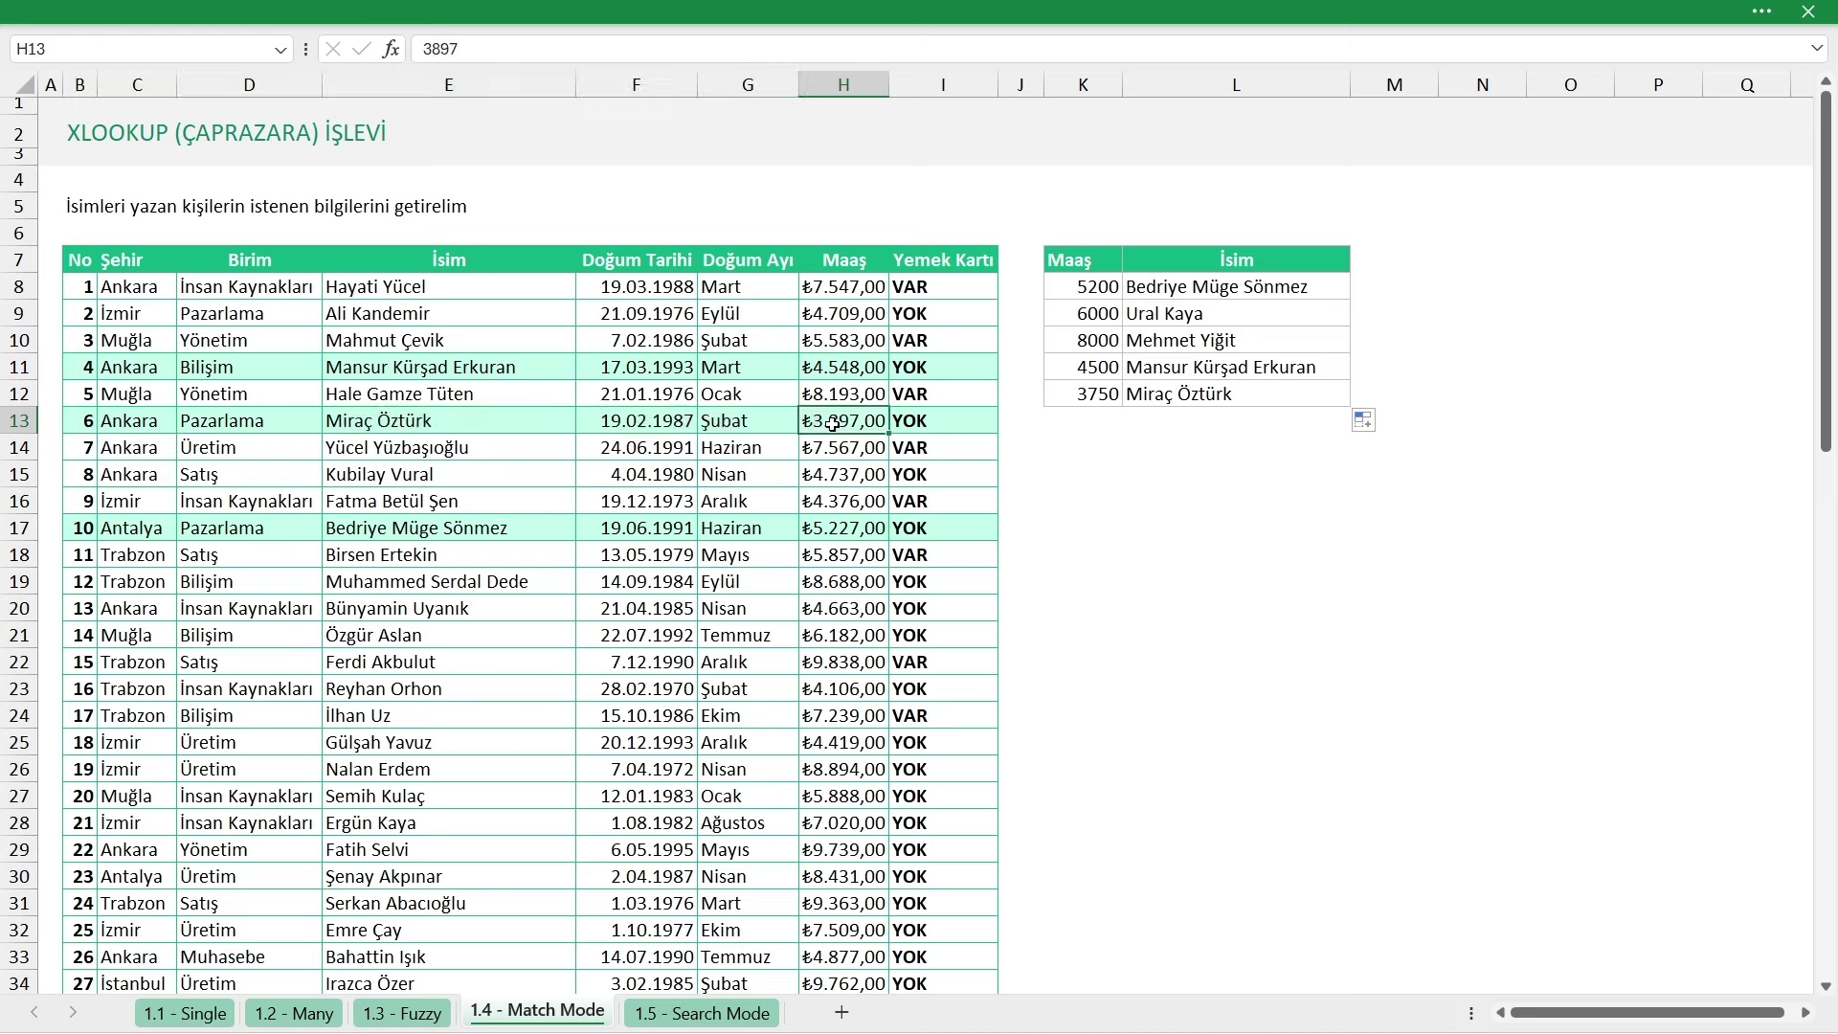
click(457, 420)
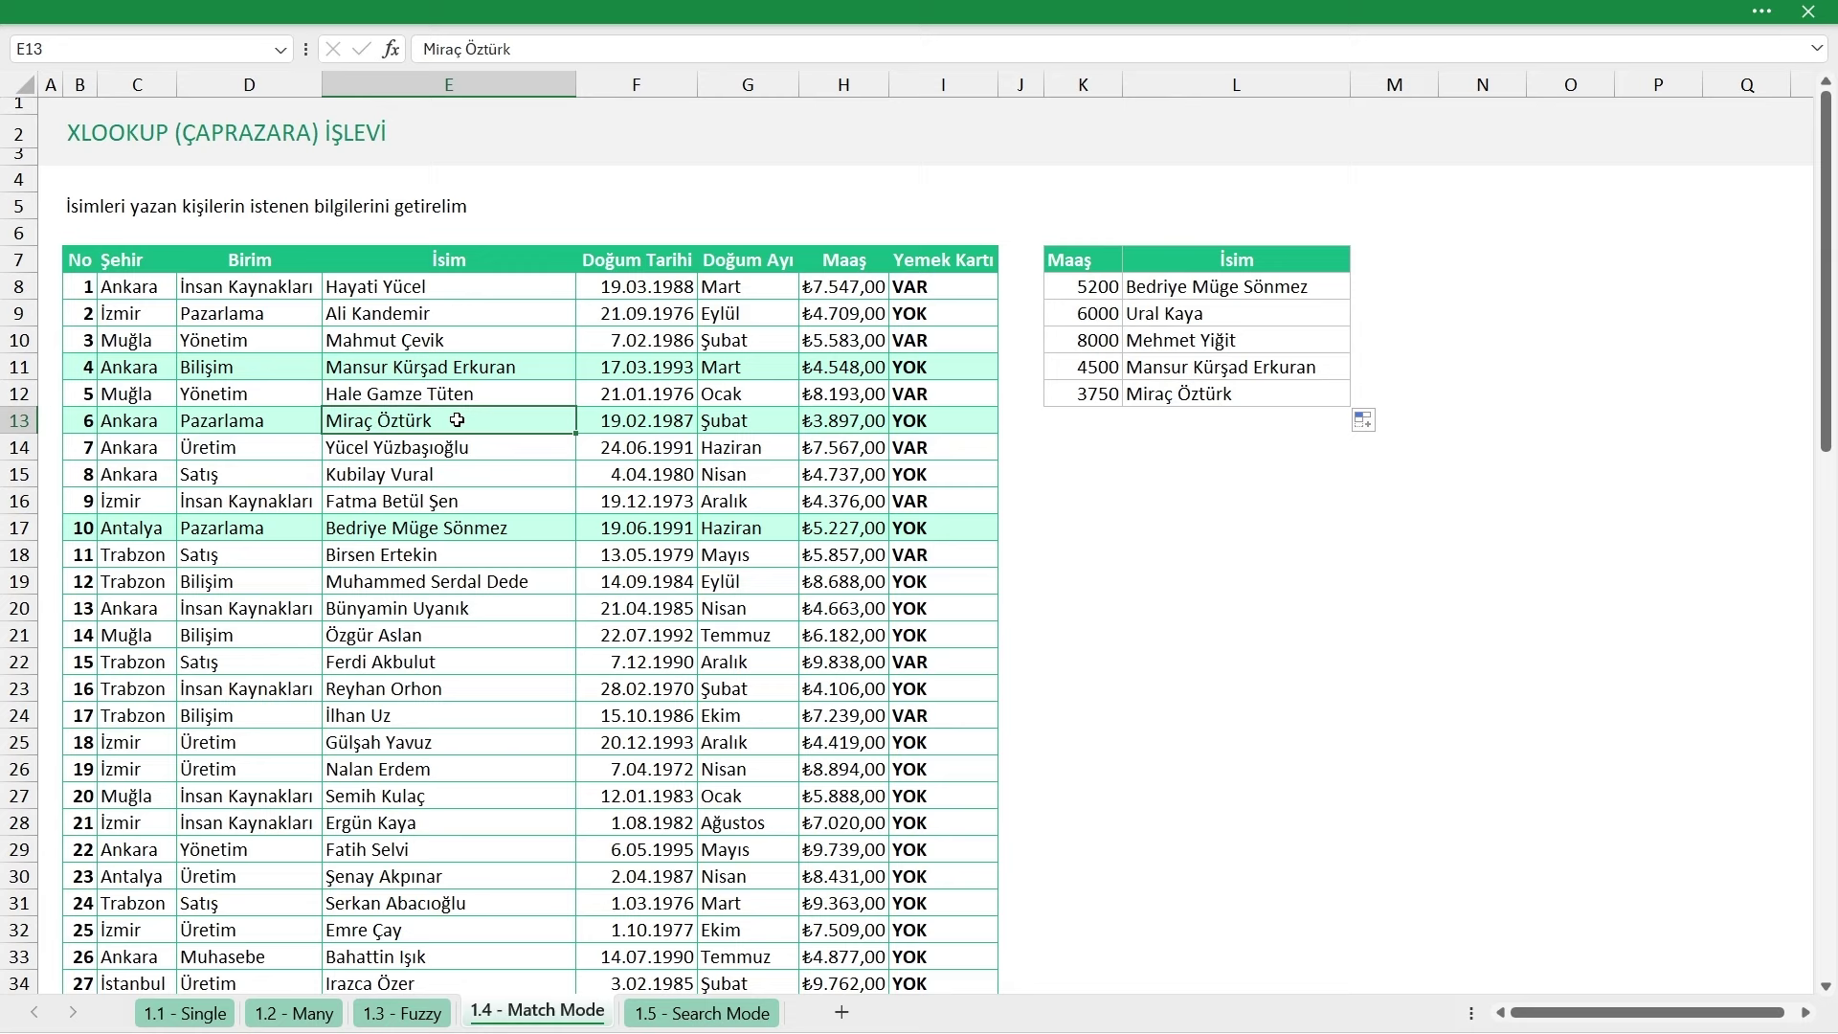
click(866, 337)
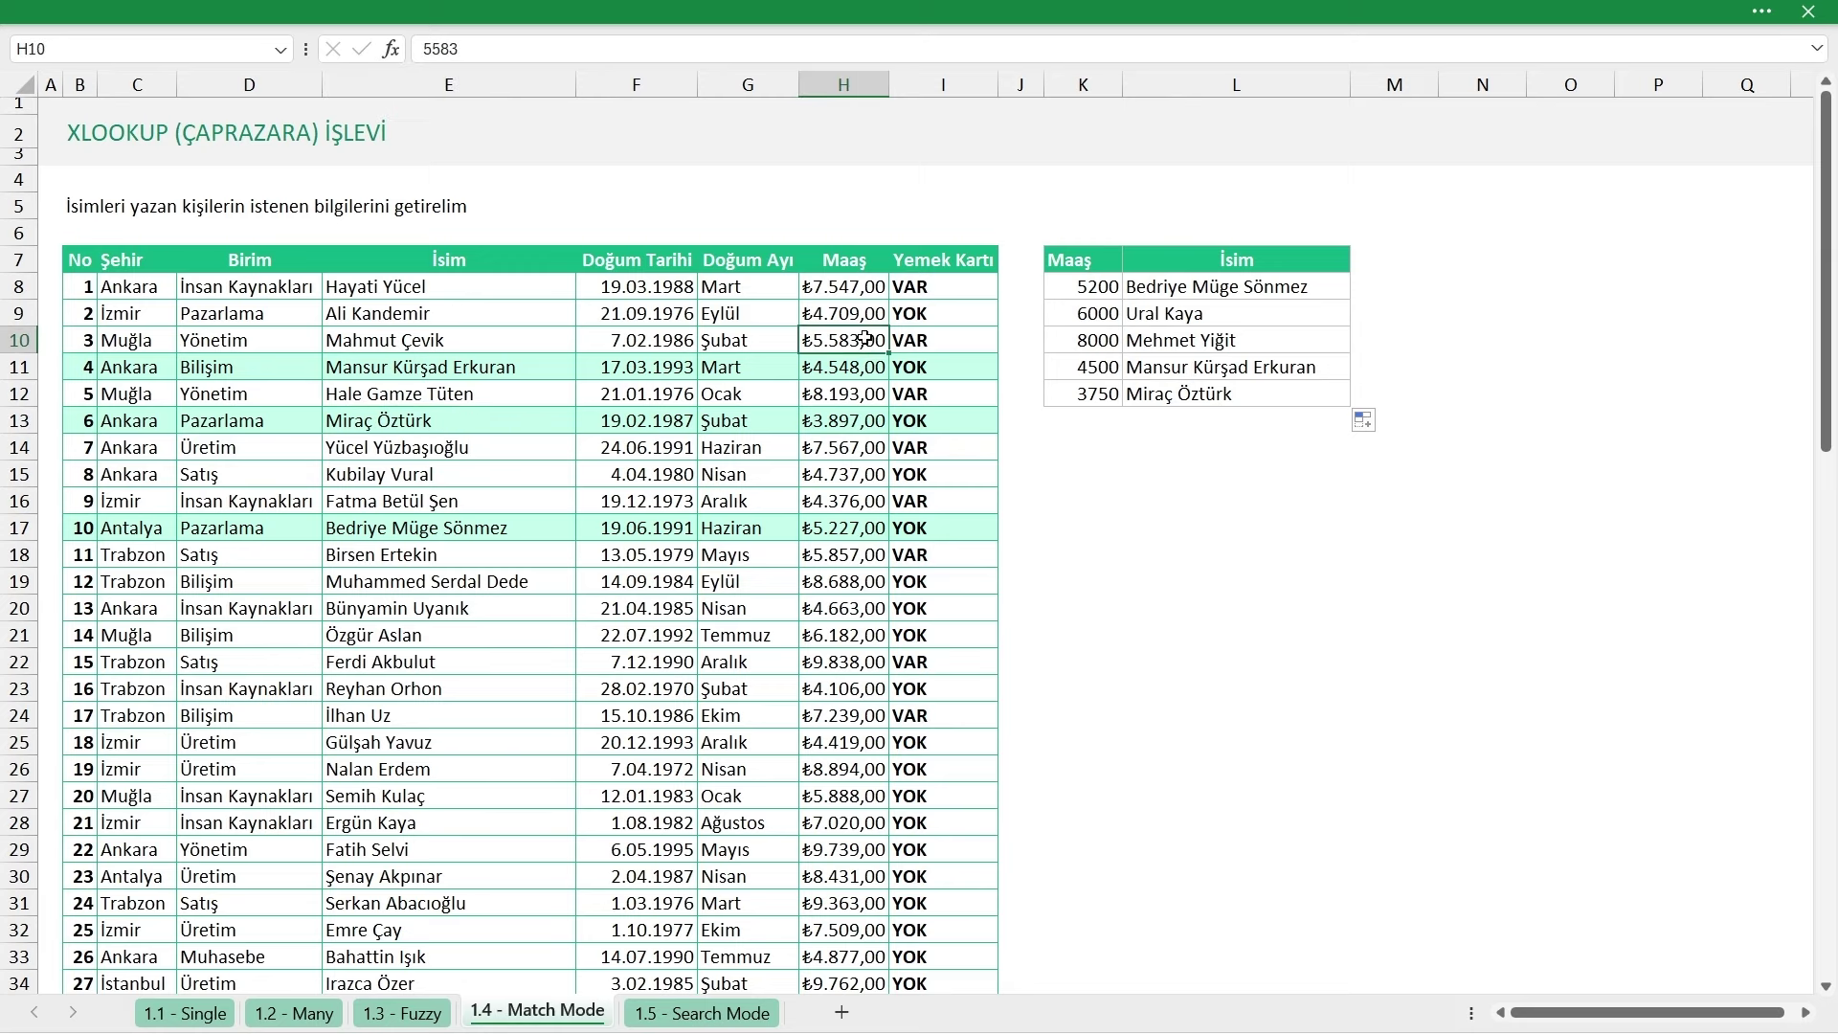
key(ctrl+shift+l)
key(alt+Down)
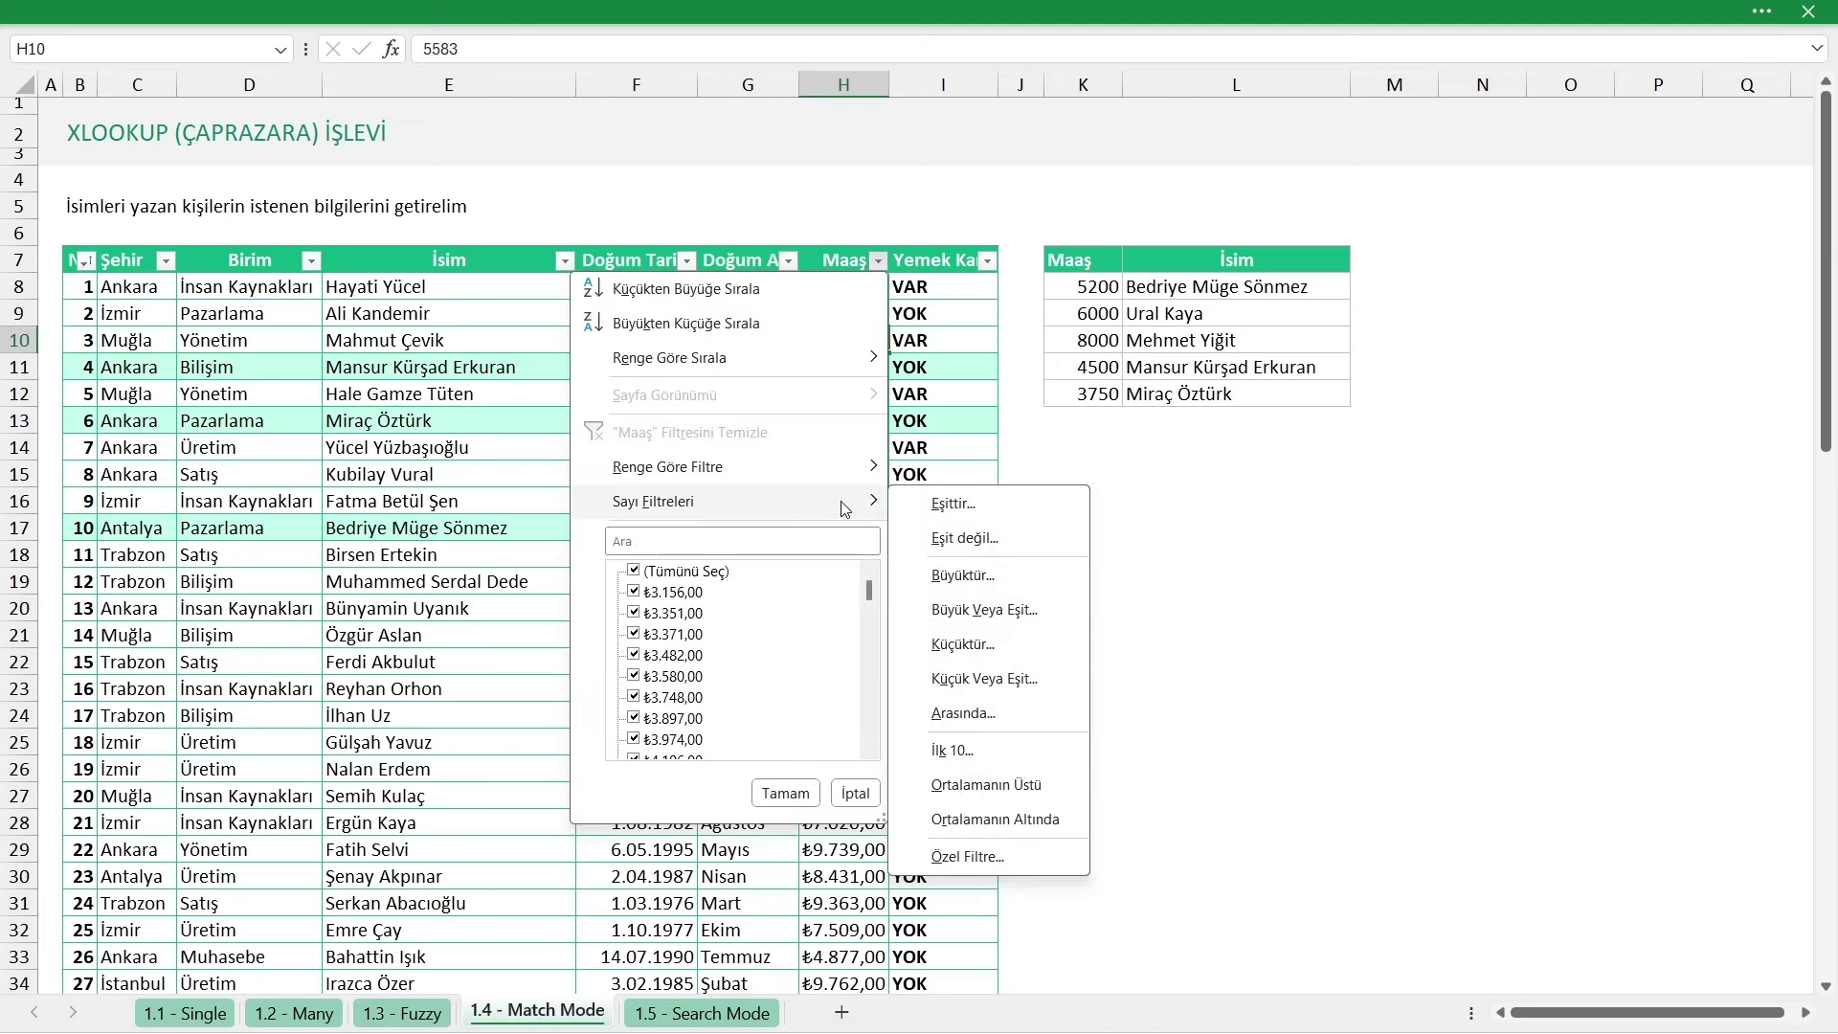
click(963, 712)
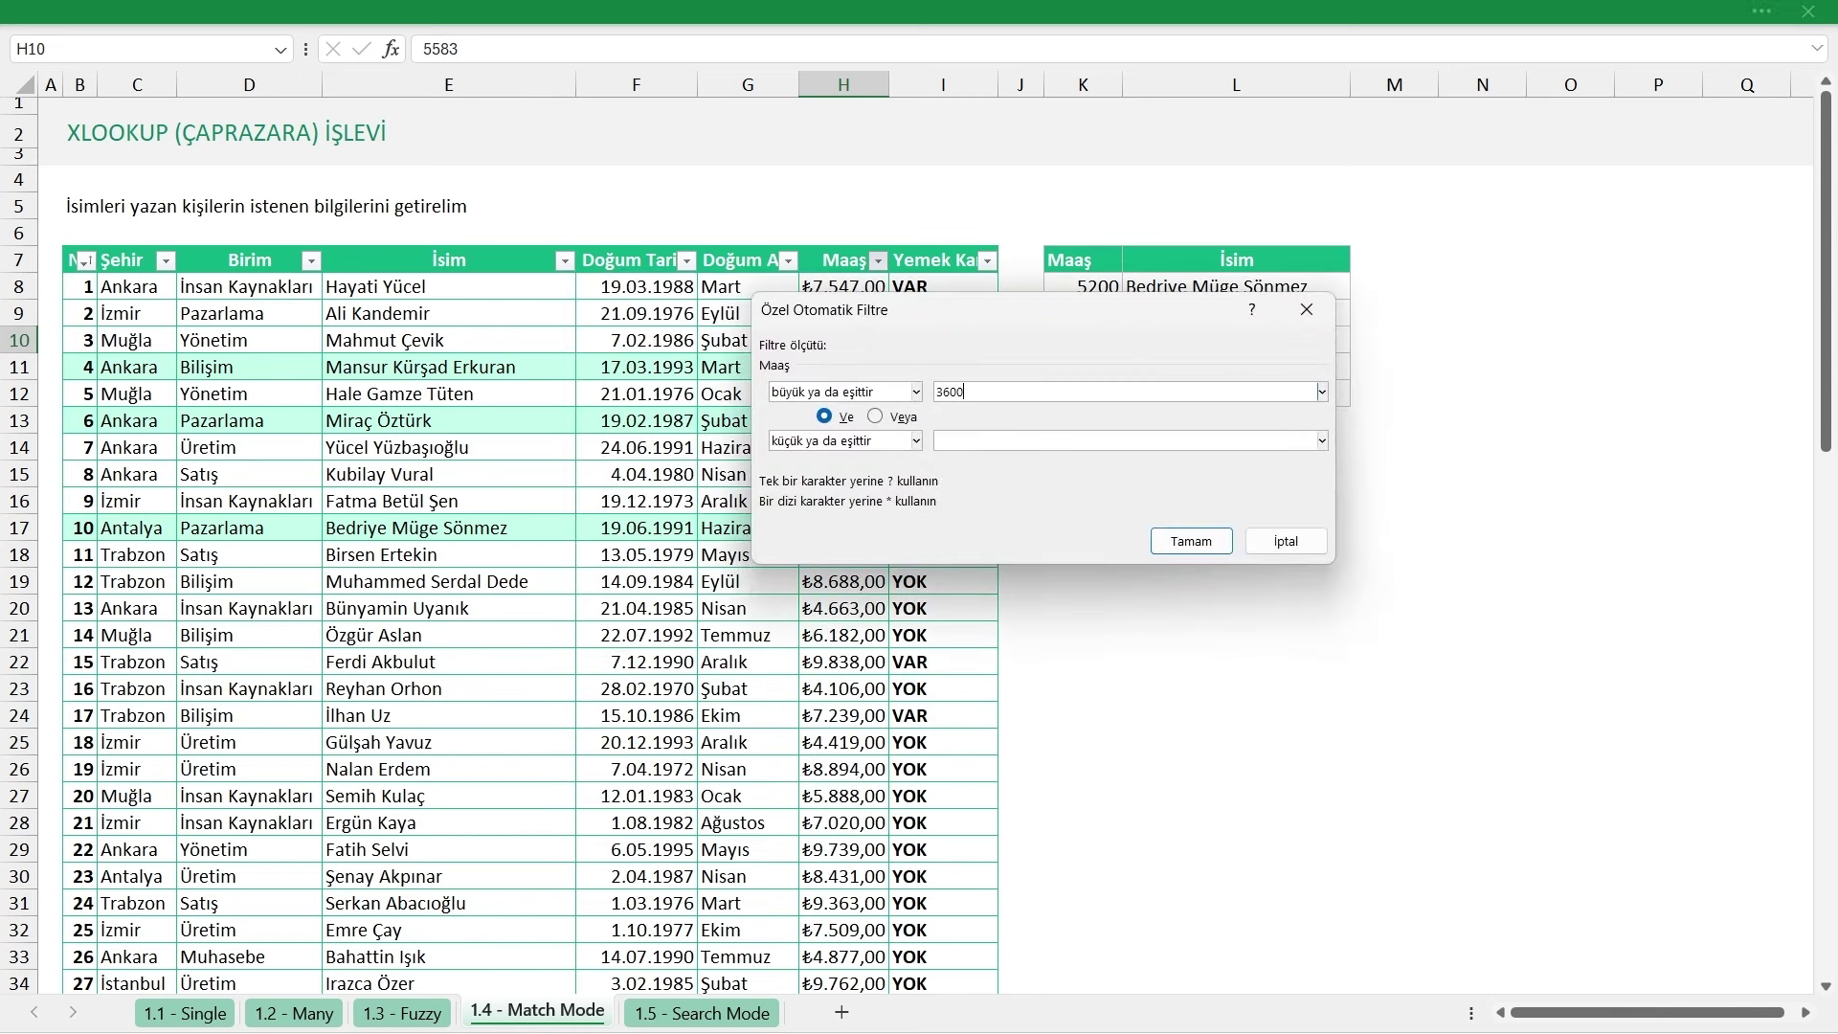
text(4000)
click(1190, 540)
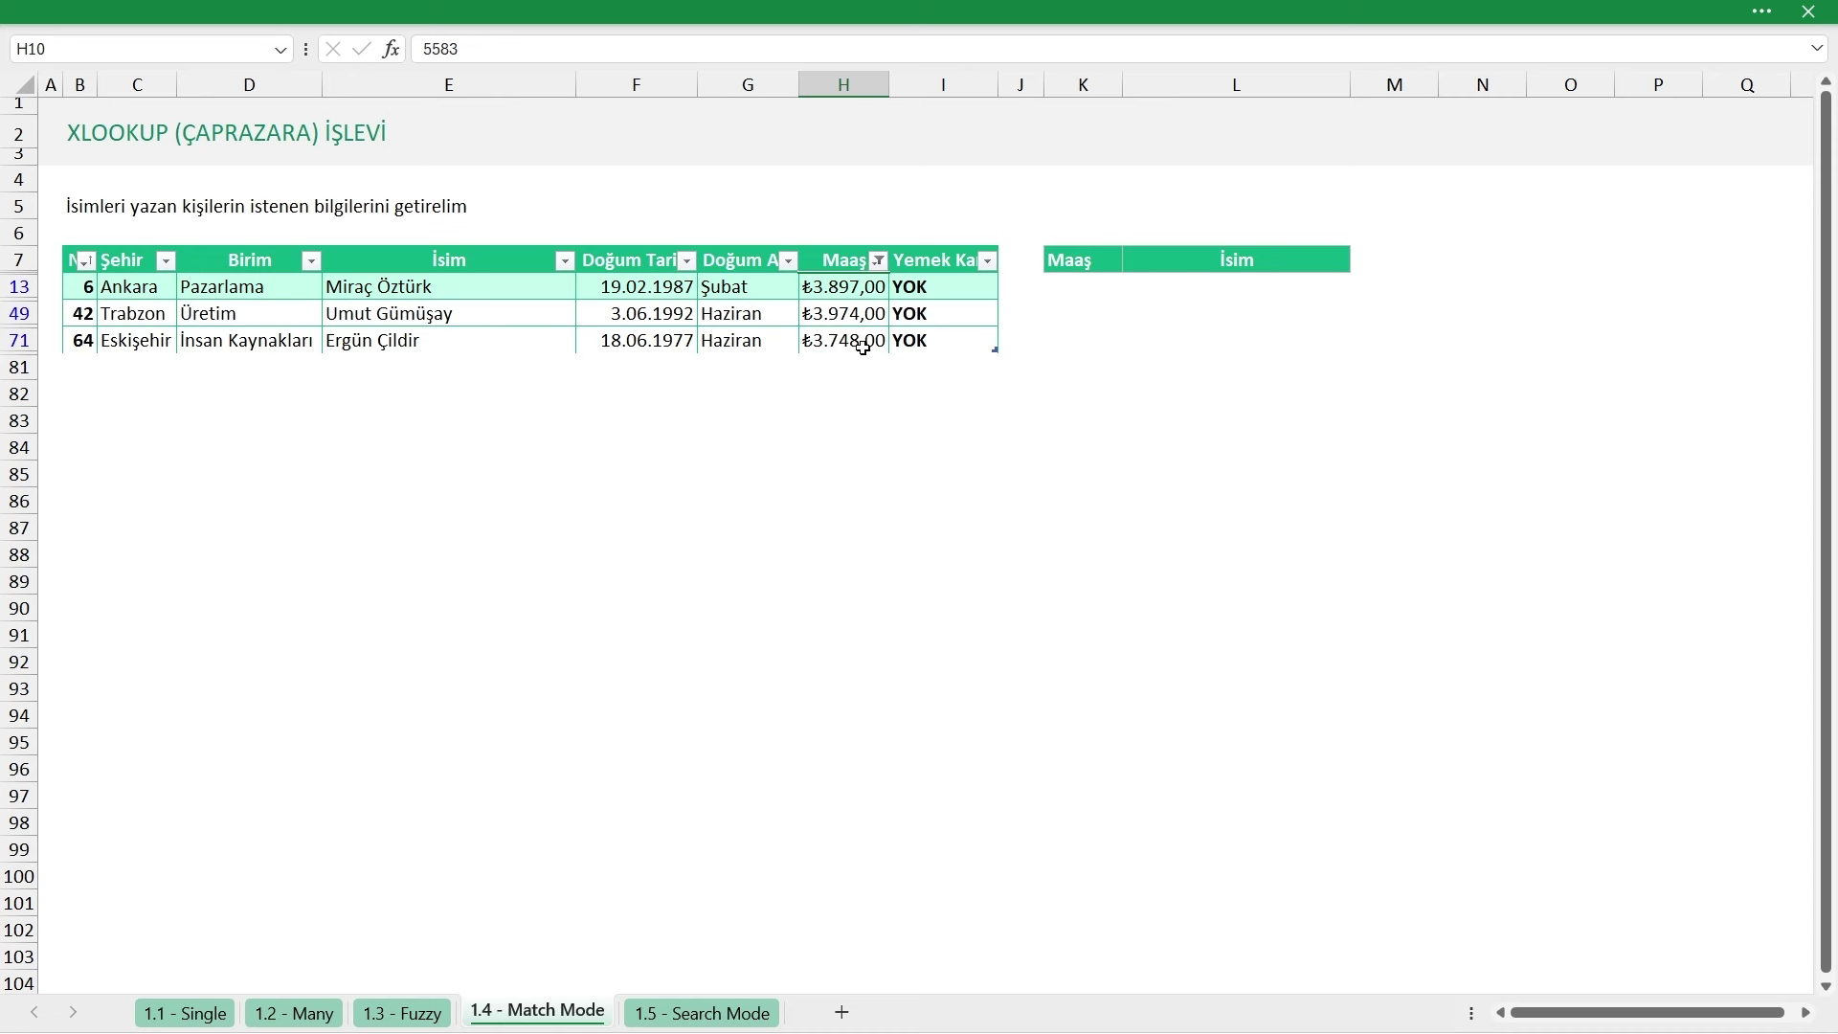
drag(895, 341, 78, 342)
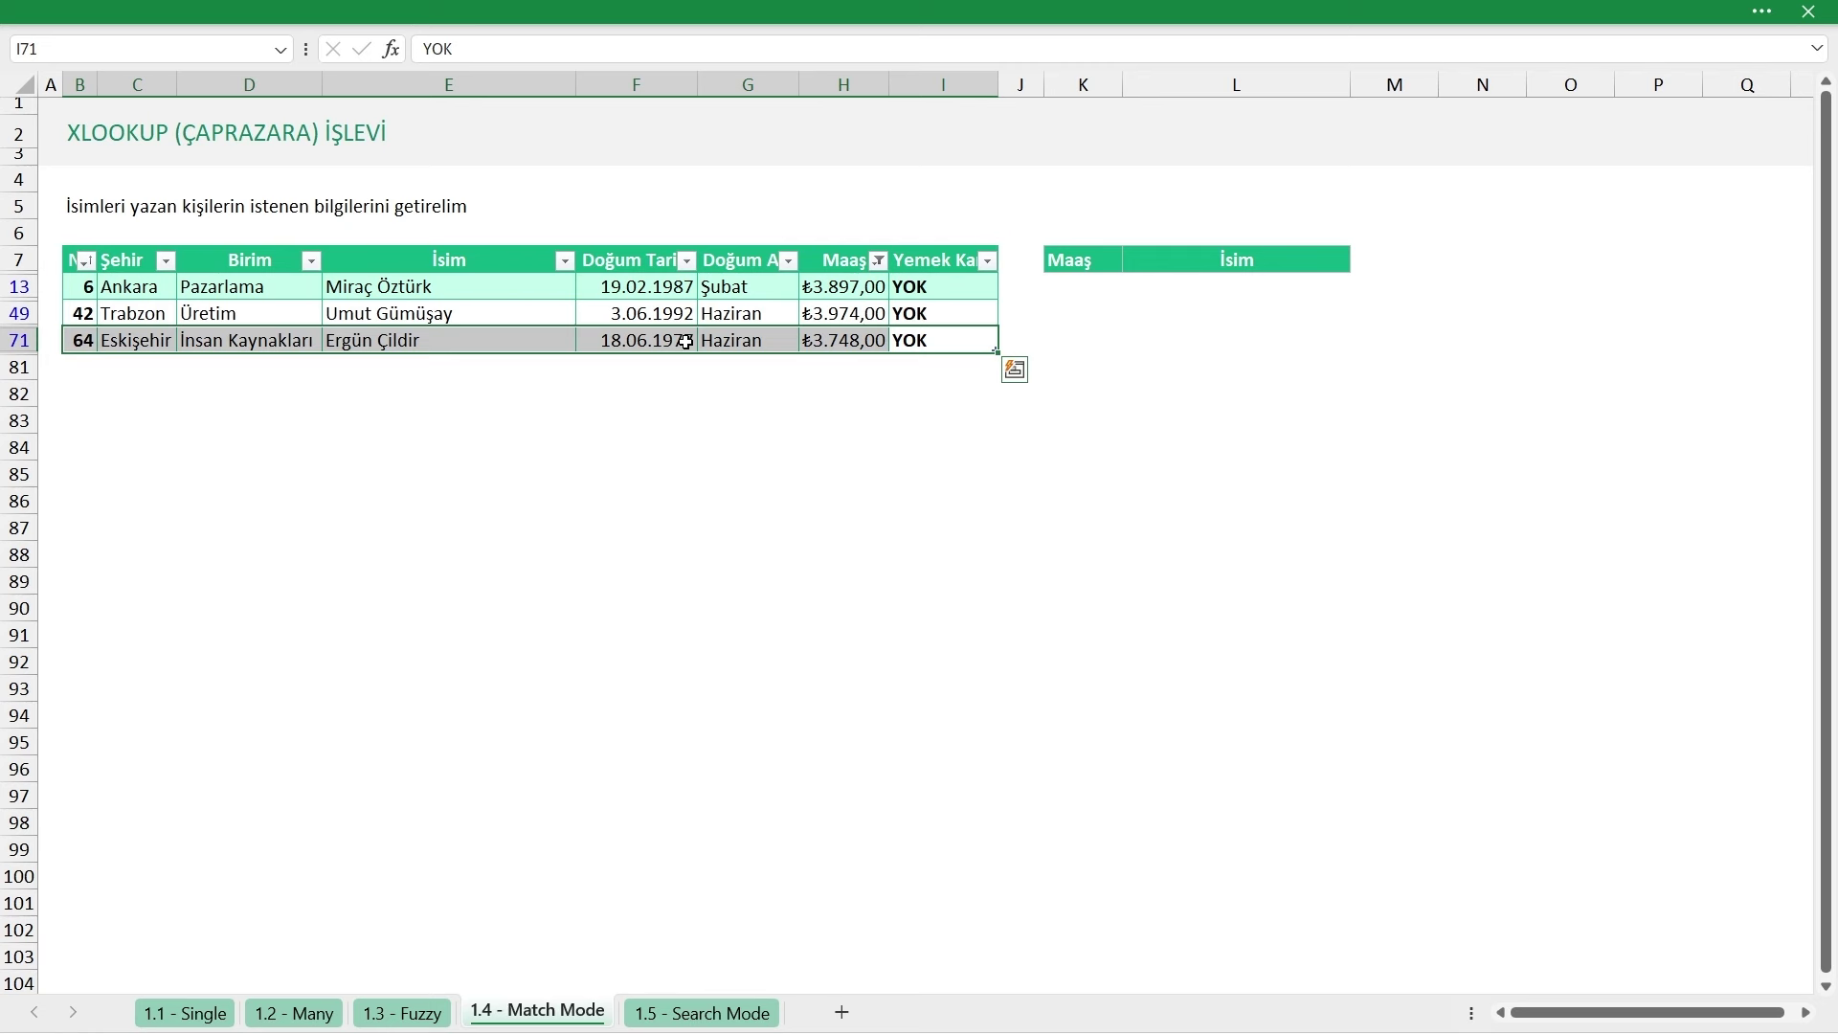
click(860, 347)
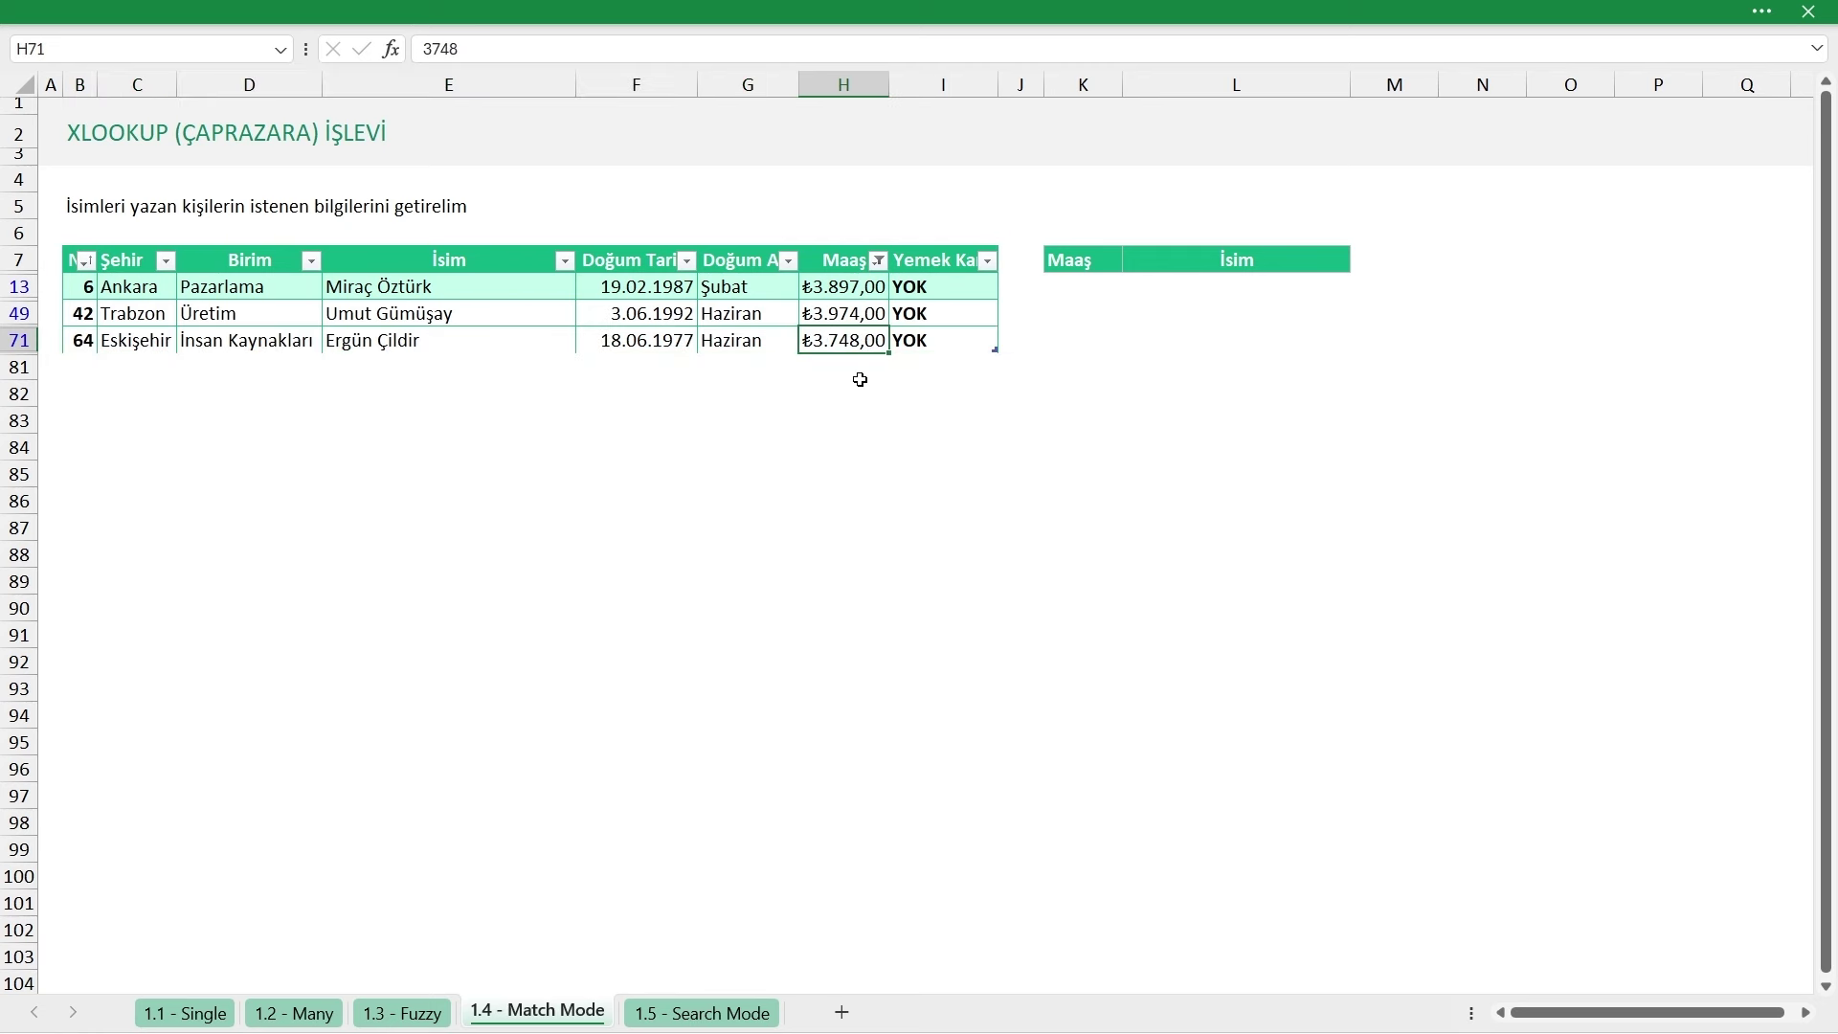
drag(914, 342, 92, 347)
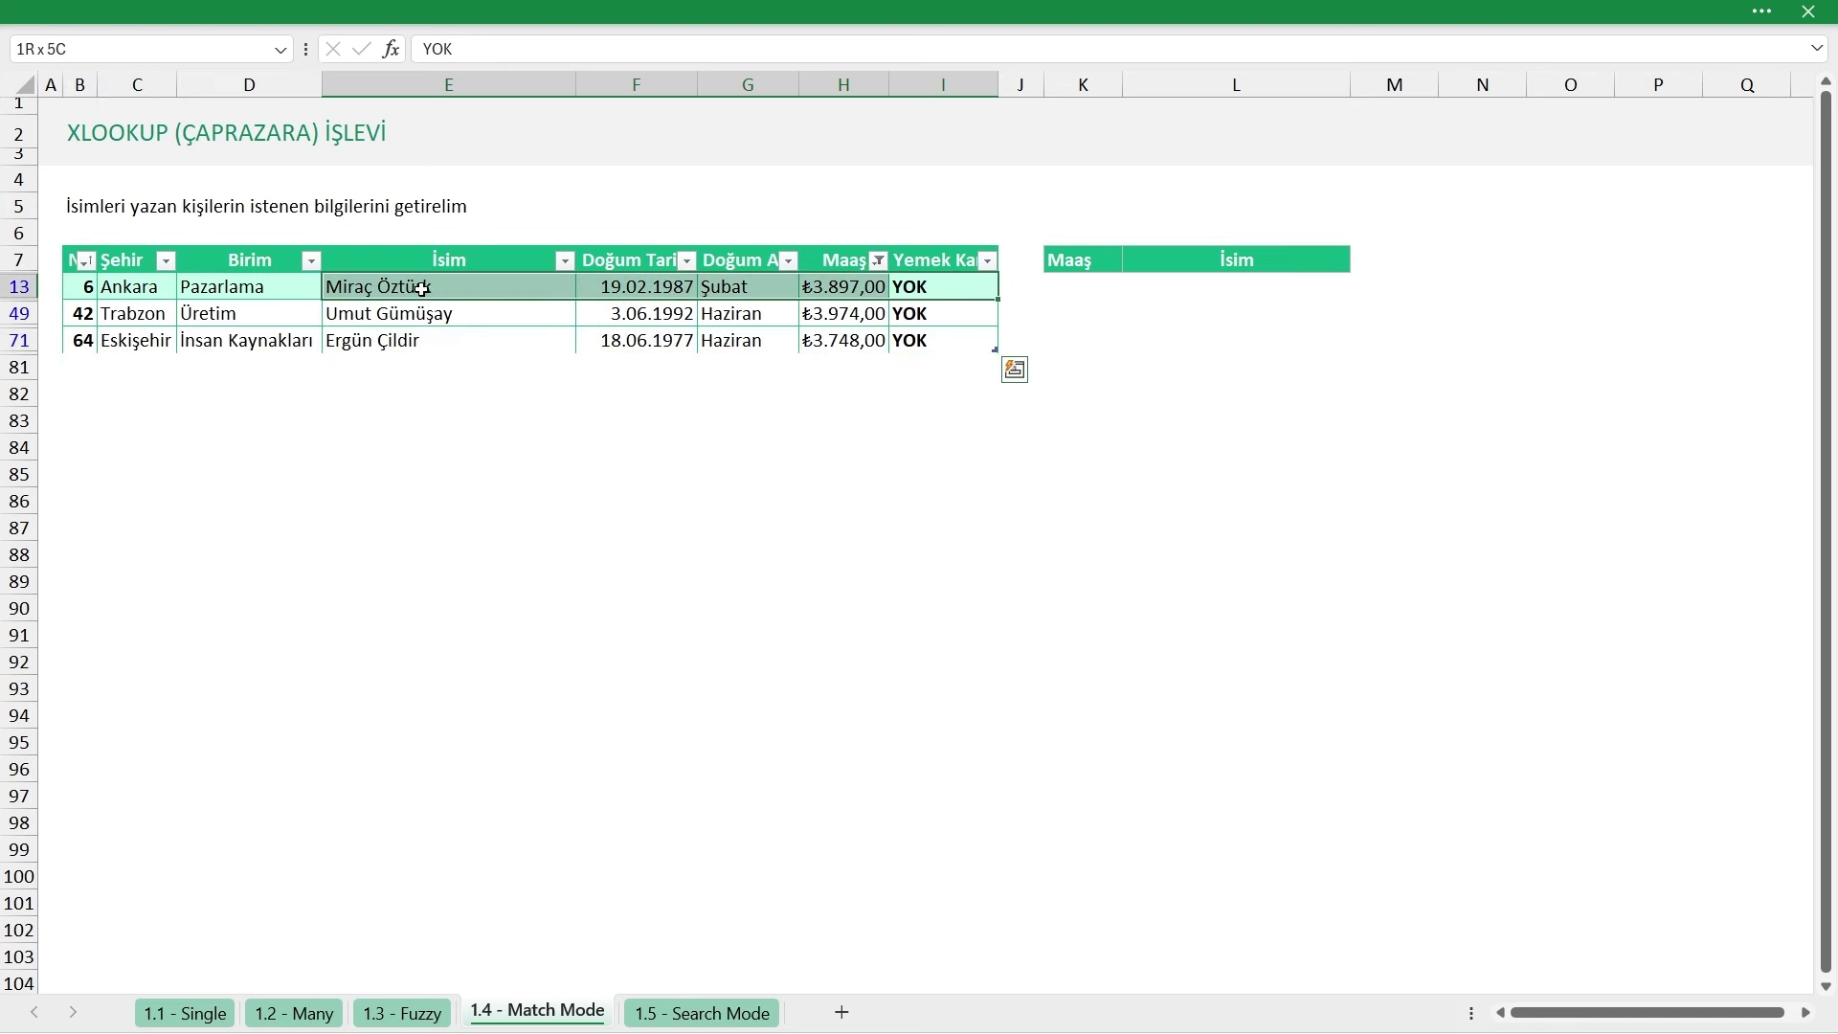
drag(934, 289, 76, 287)
click(849, 307)
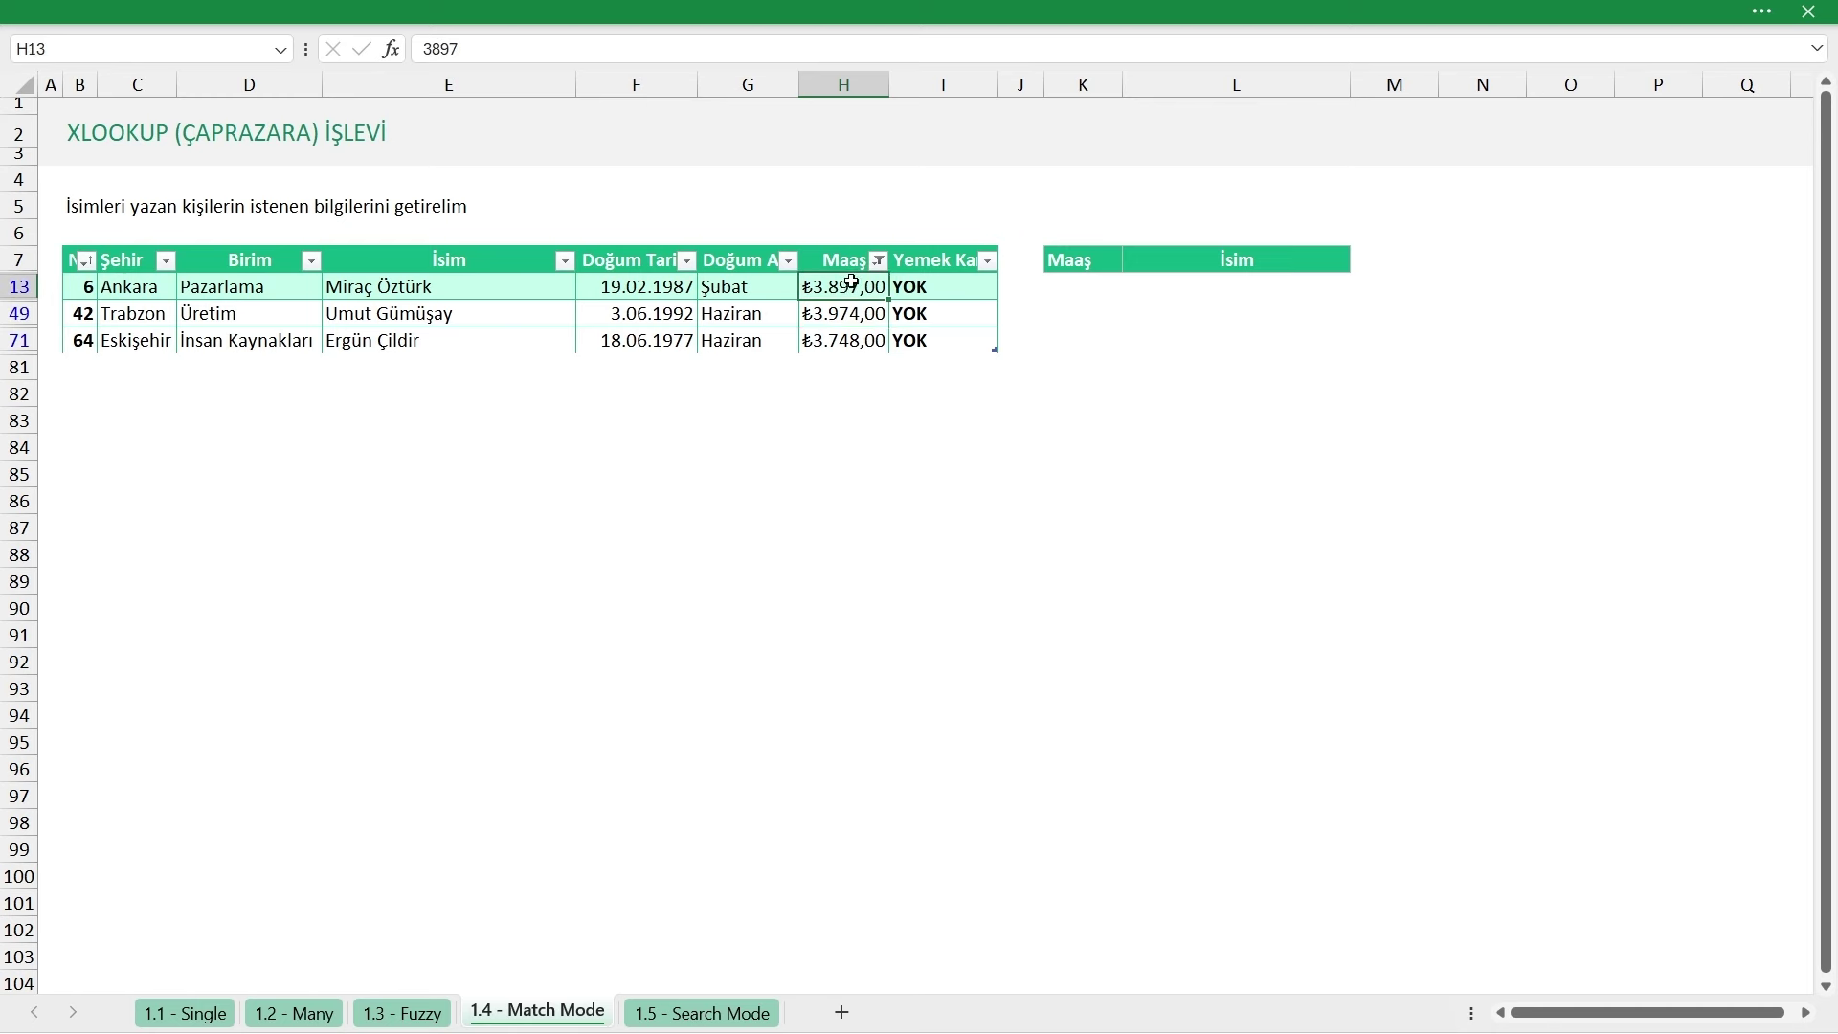
drag(934, 289, 76, 287)
click(869, 290)
click(419, 283)
Turn off the salary filter and delete L11's match-mode value to list its options
key(ctrl+shift+l)
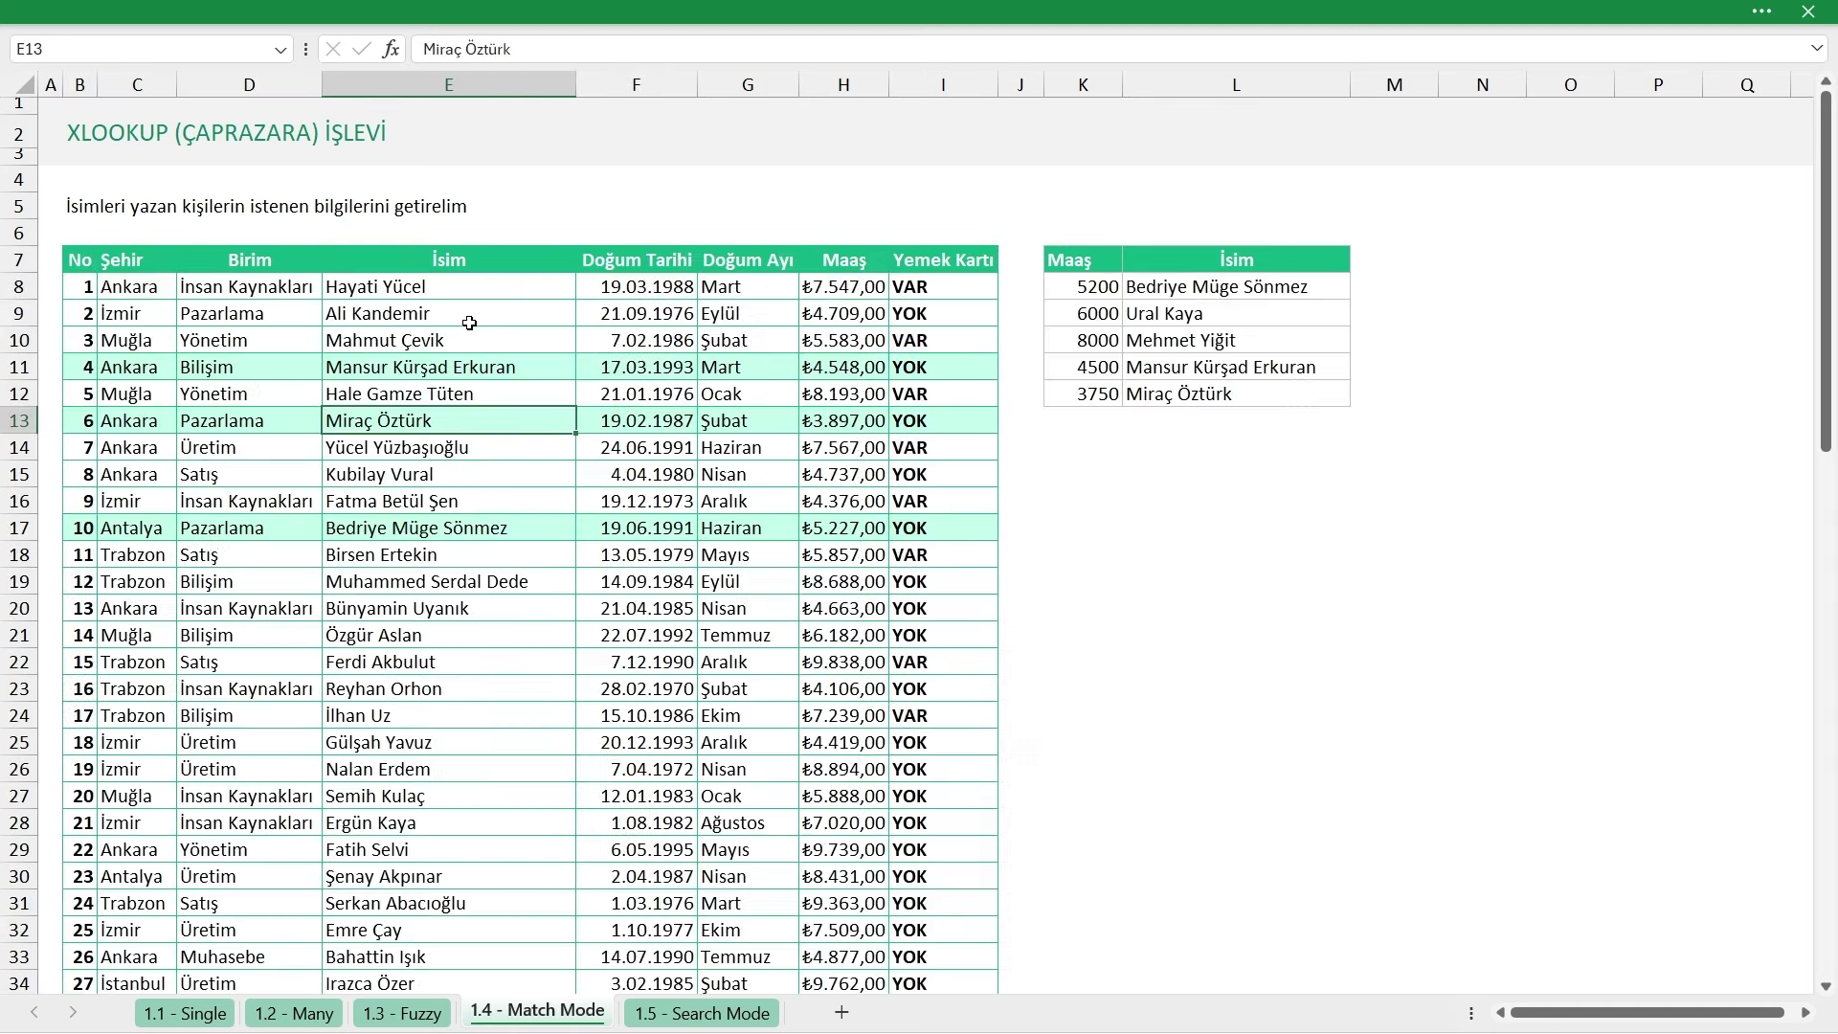
click(1142, 364)
double_click(1142, 364)
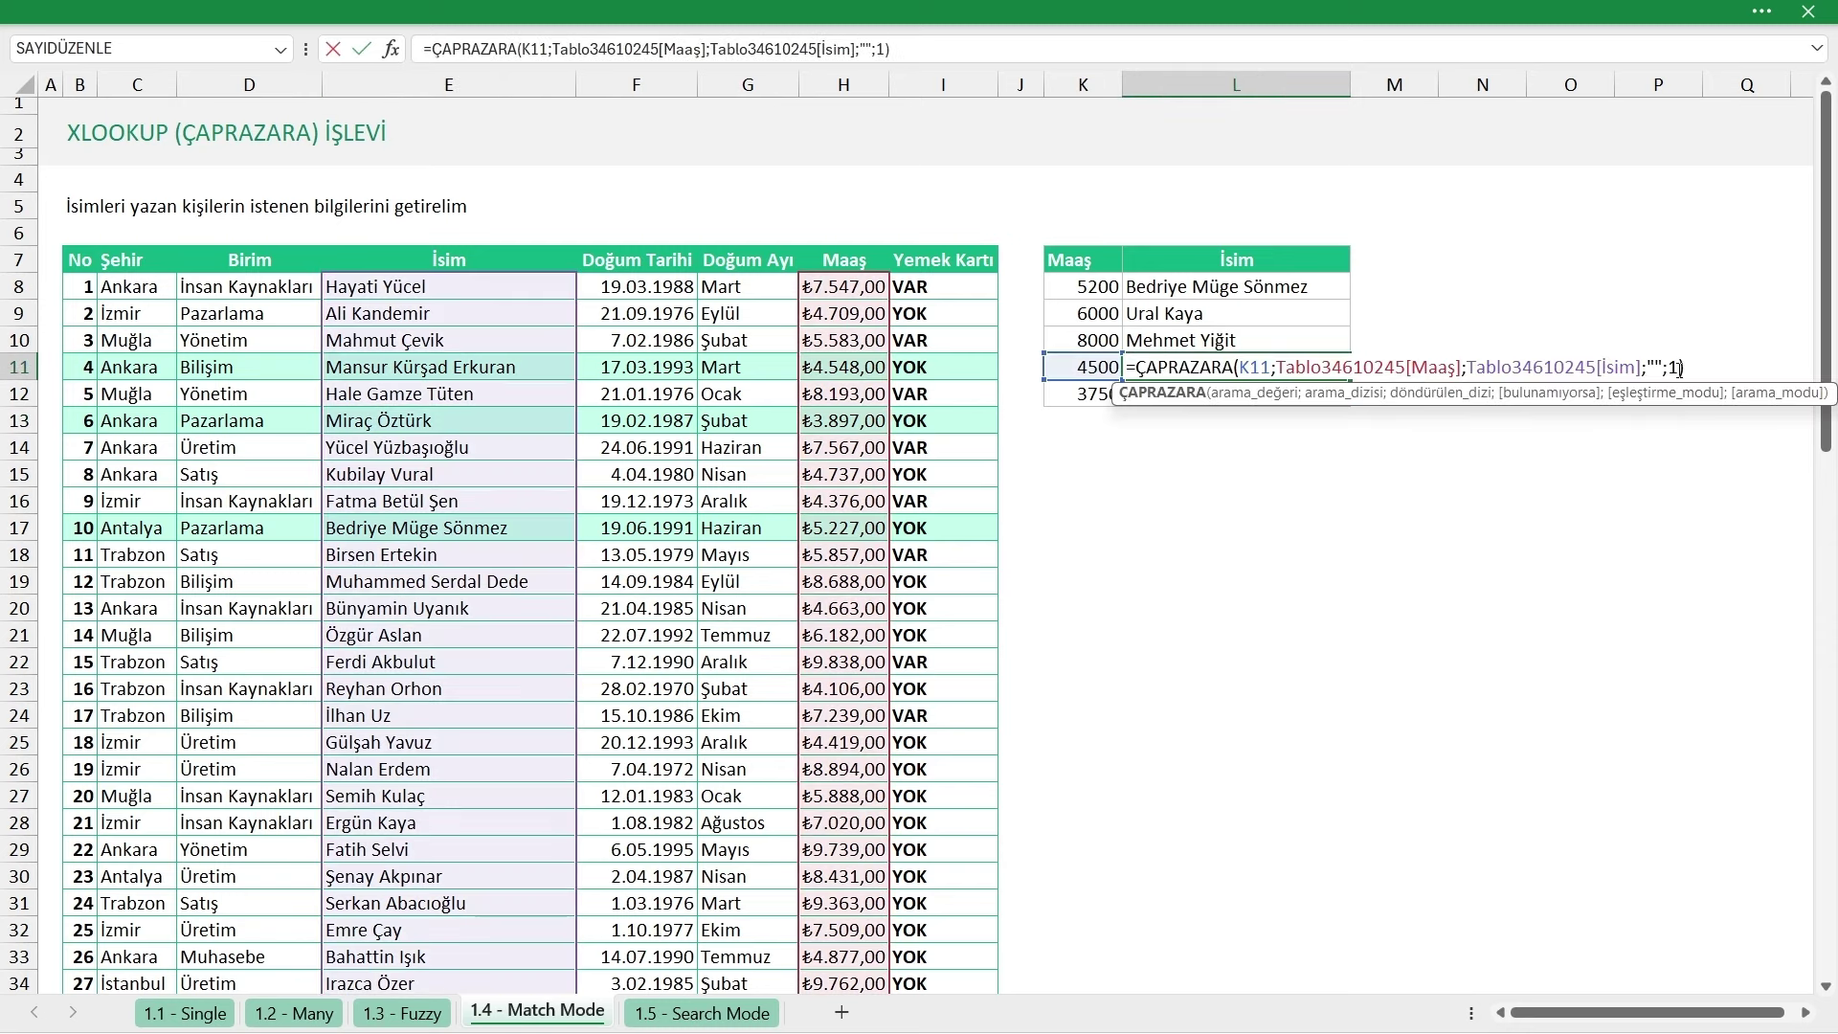
drag(1680, 369, 1669, 376)
click(1670, 369)
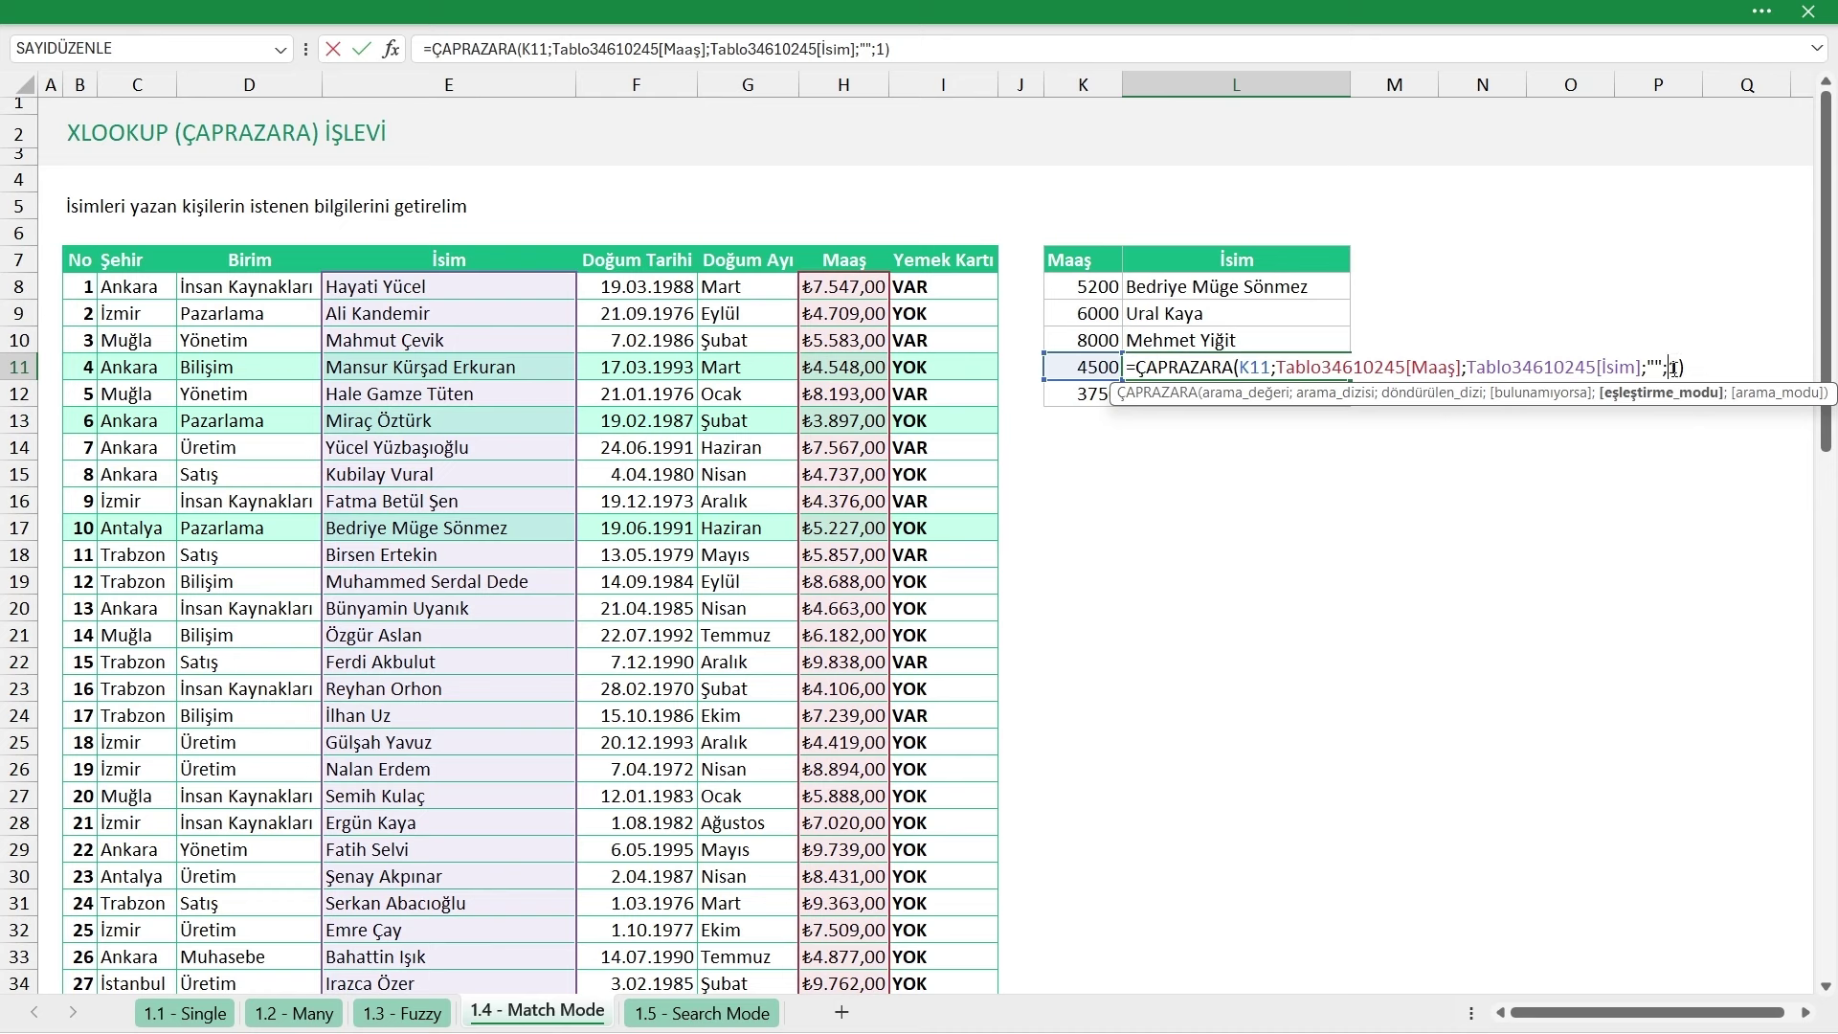
key(Delete)
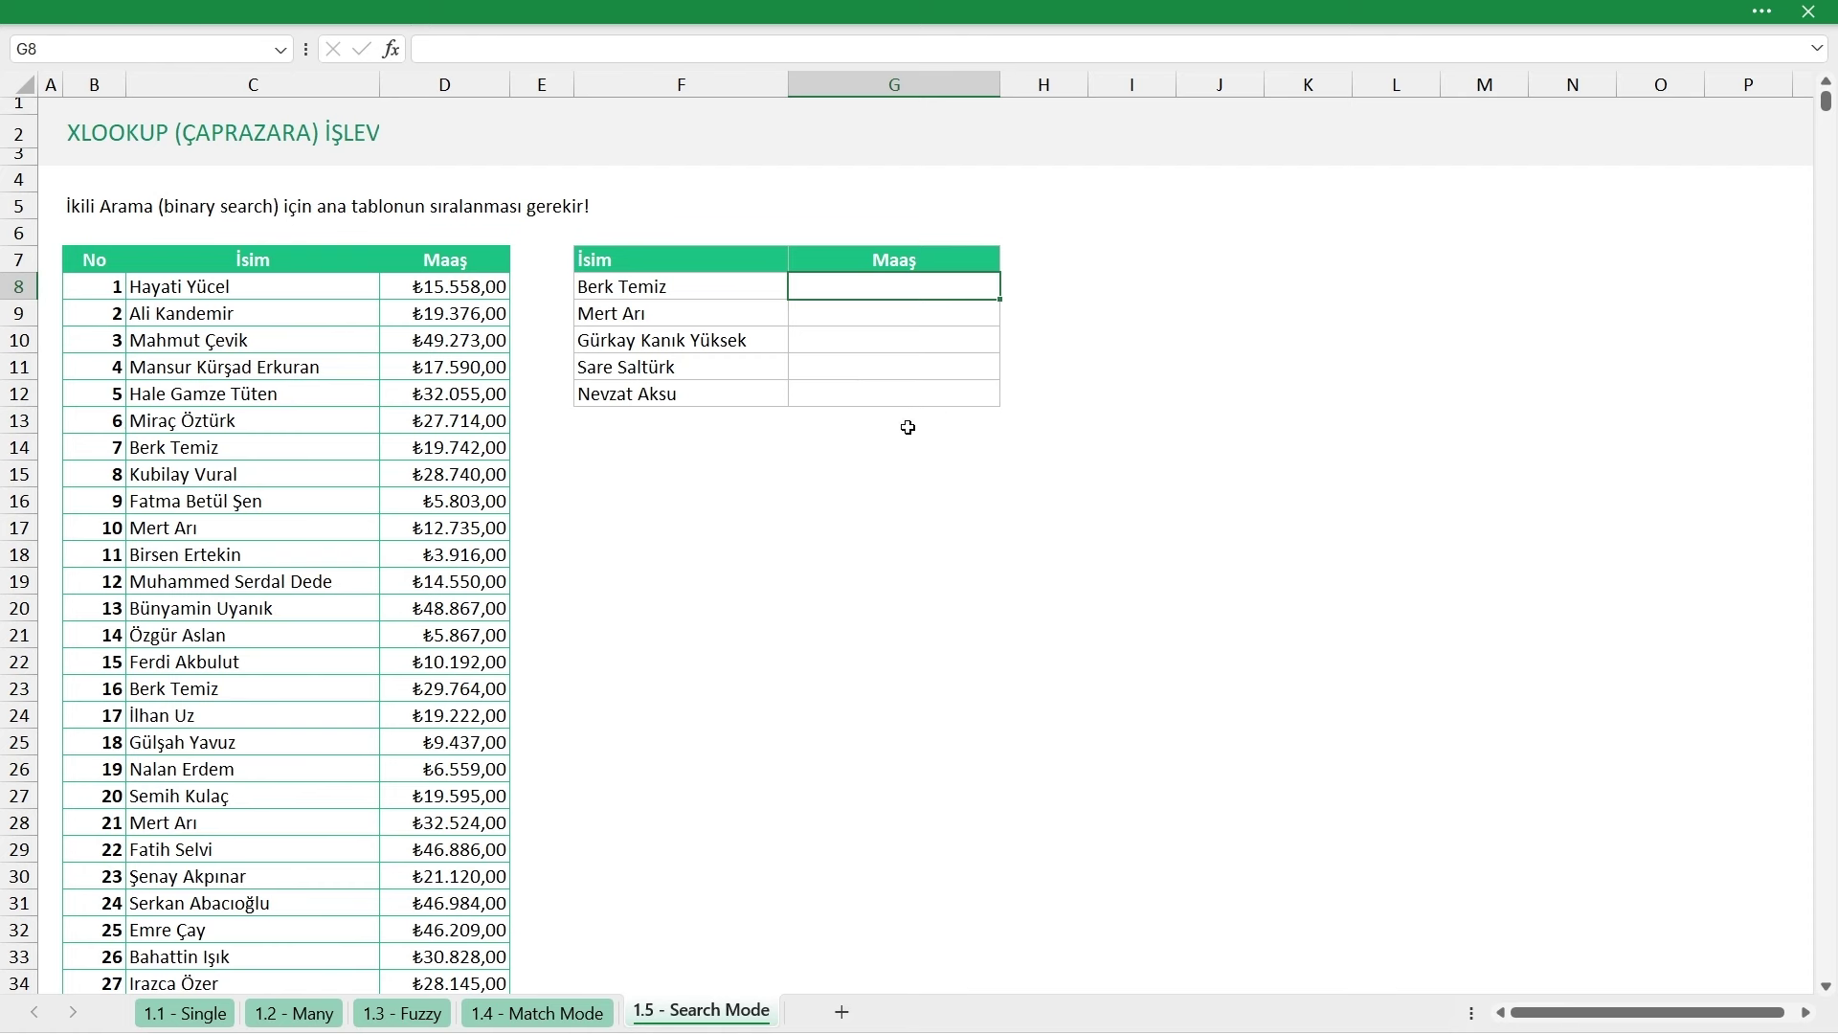
In G8, start an ÇAPRAZARA formula looking up F8 in the İsim column, returning No
text(=ÇAPARA)
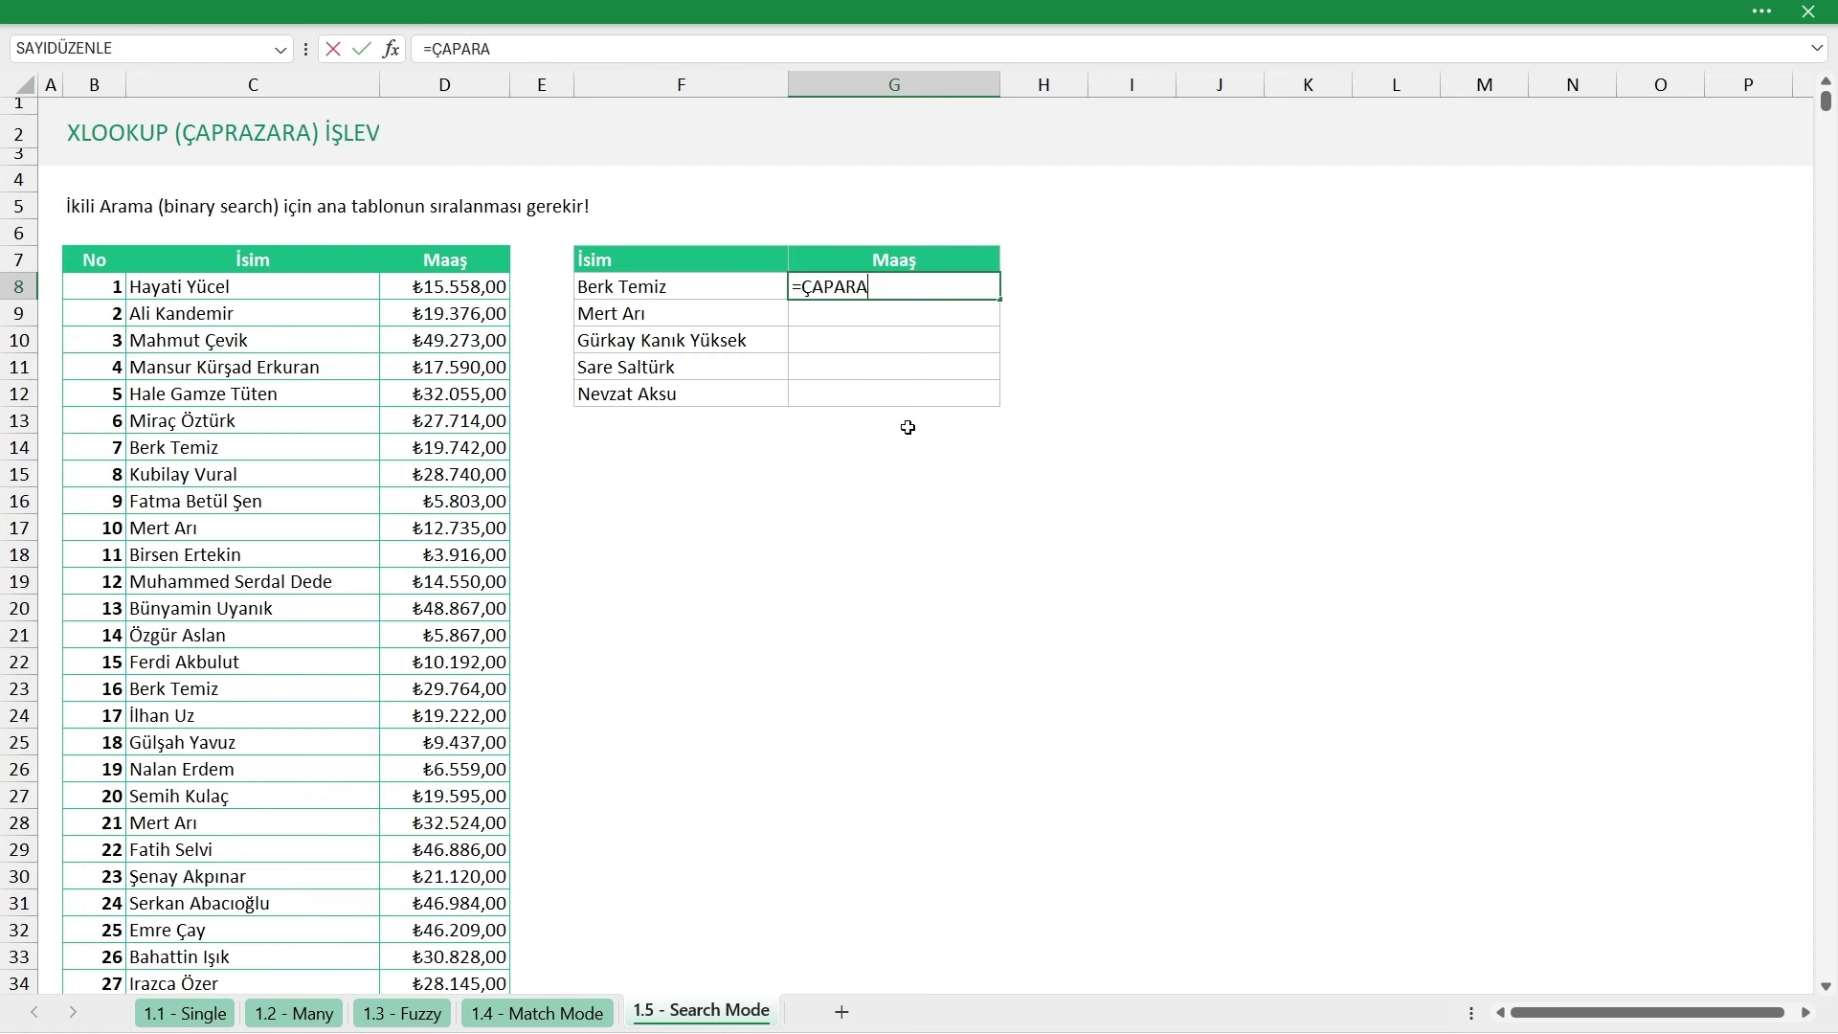
key(Tab)
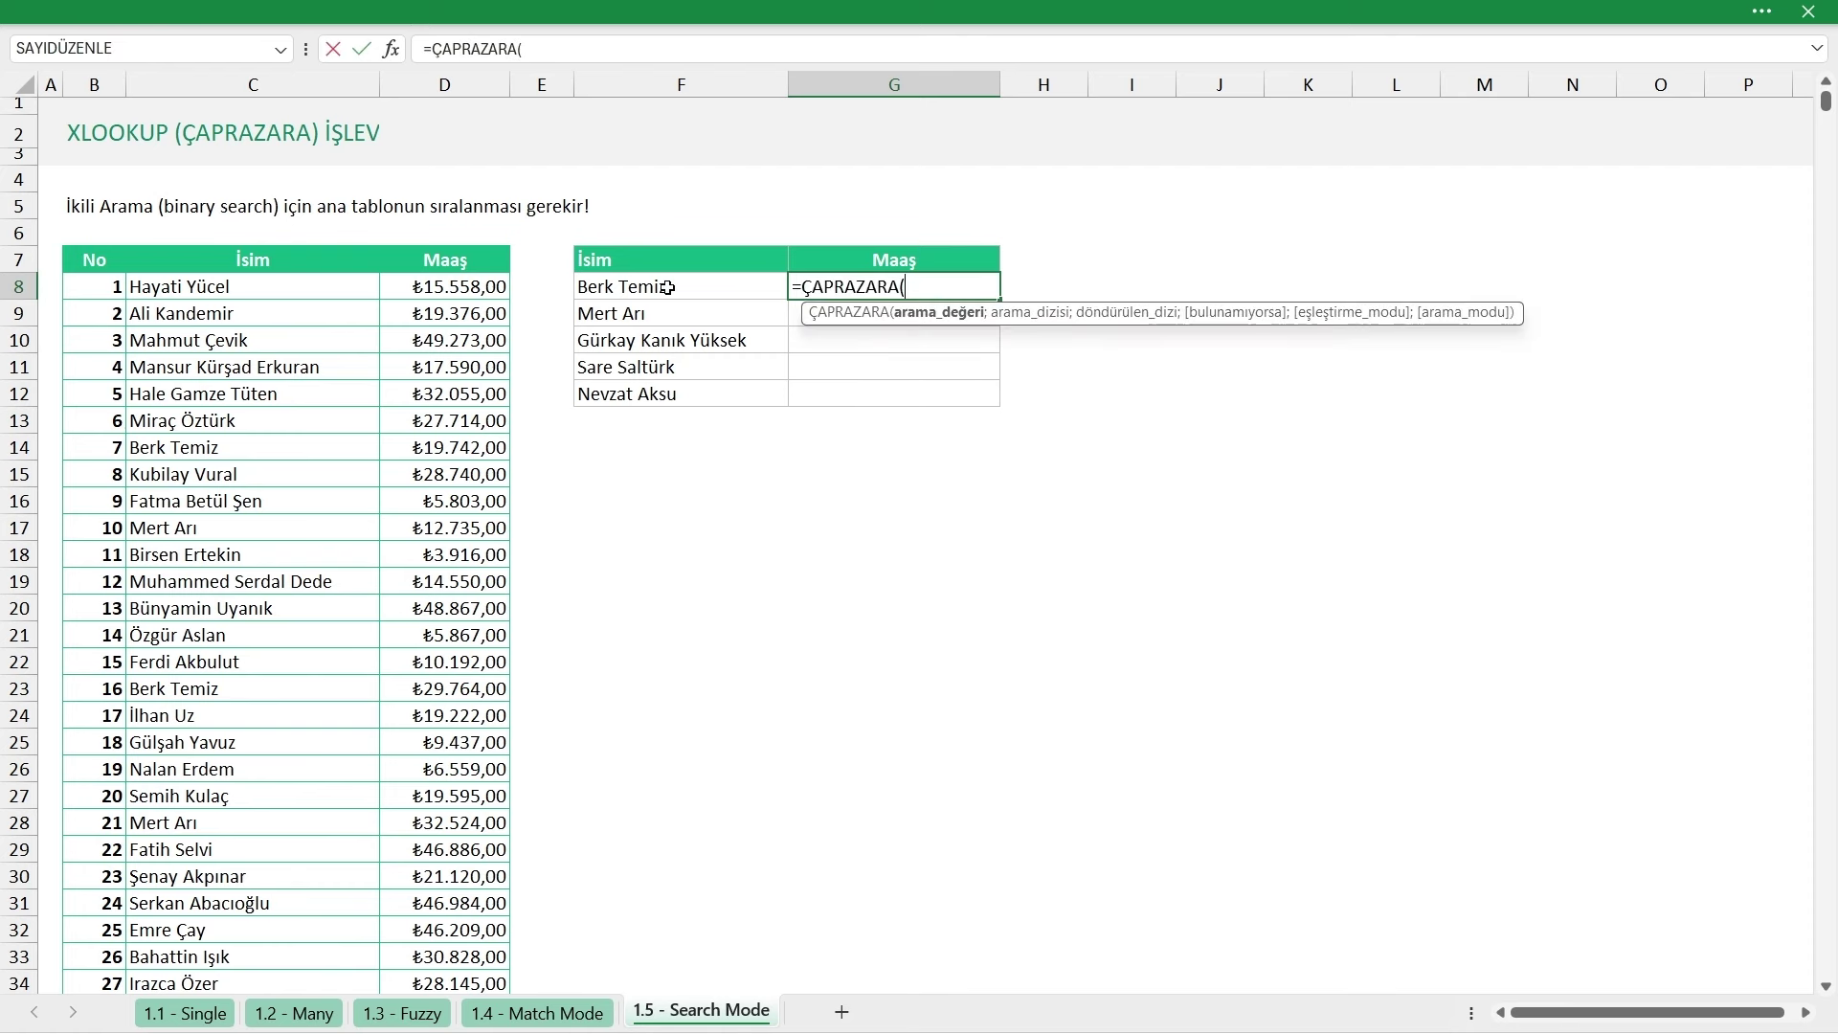
click(668, 288)
text(;)
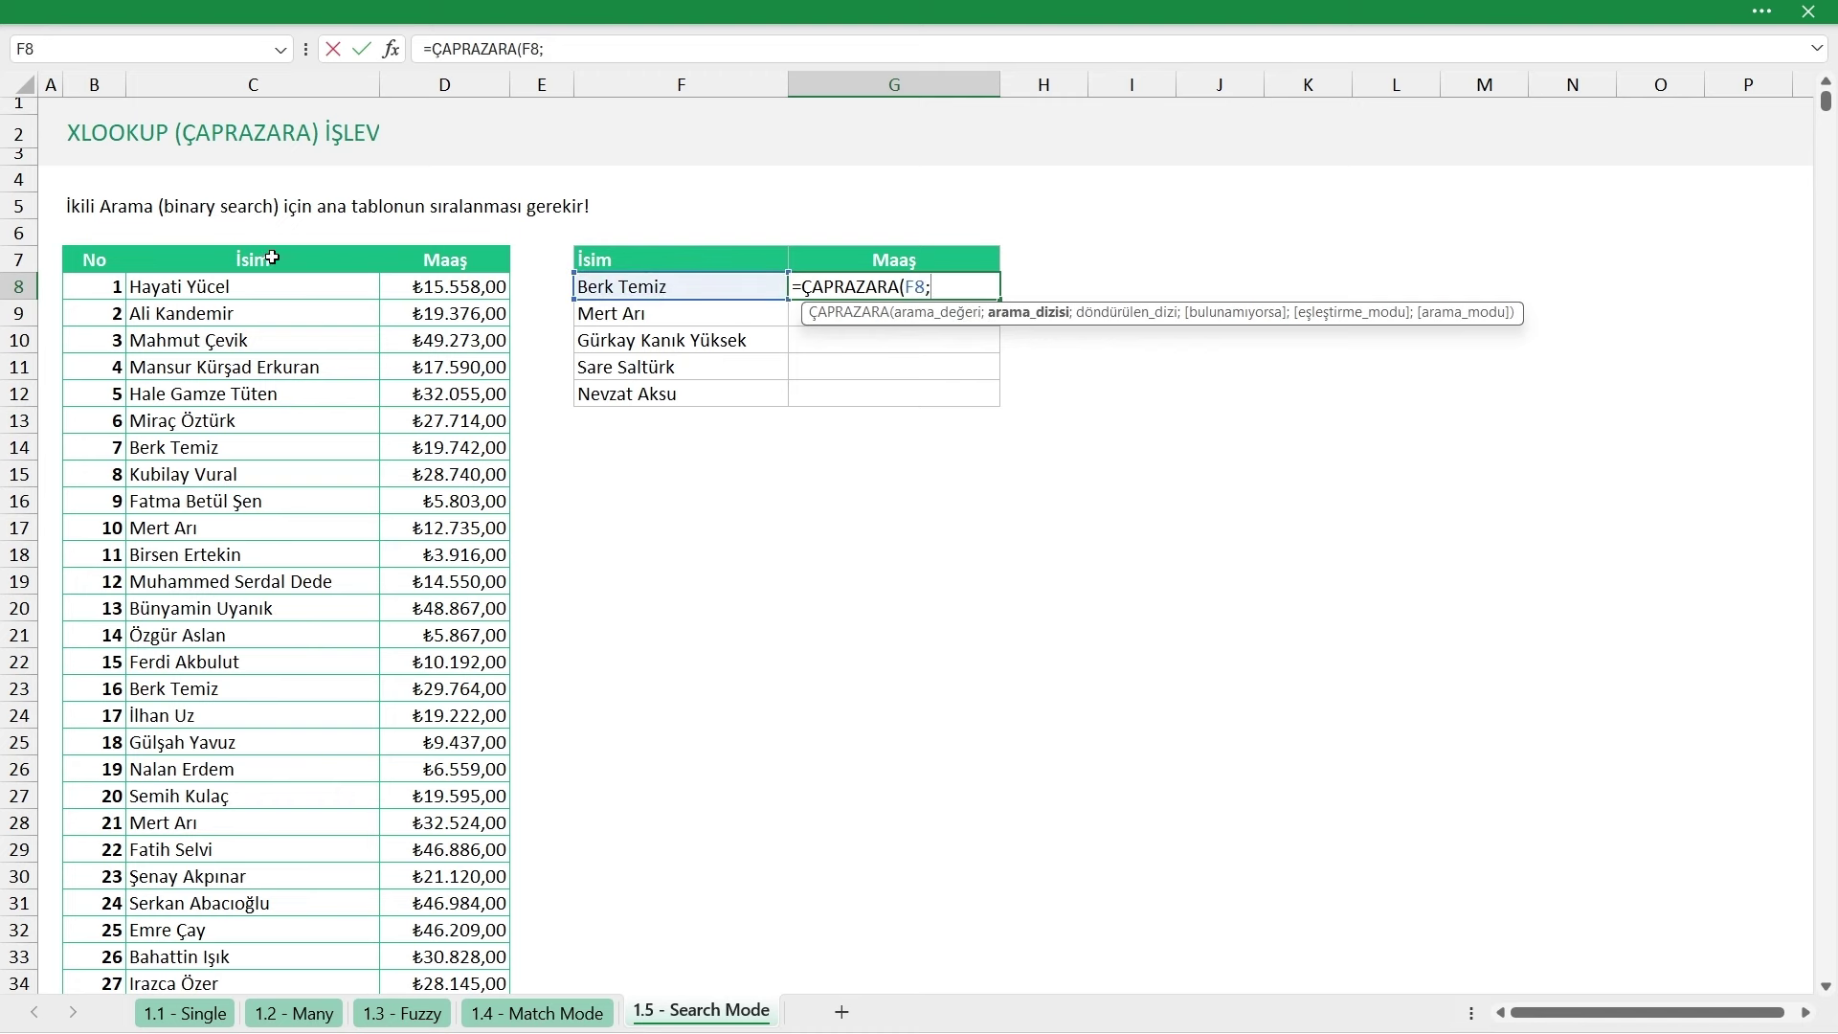
click(276, 245)
text(;)
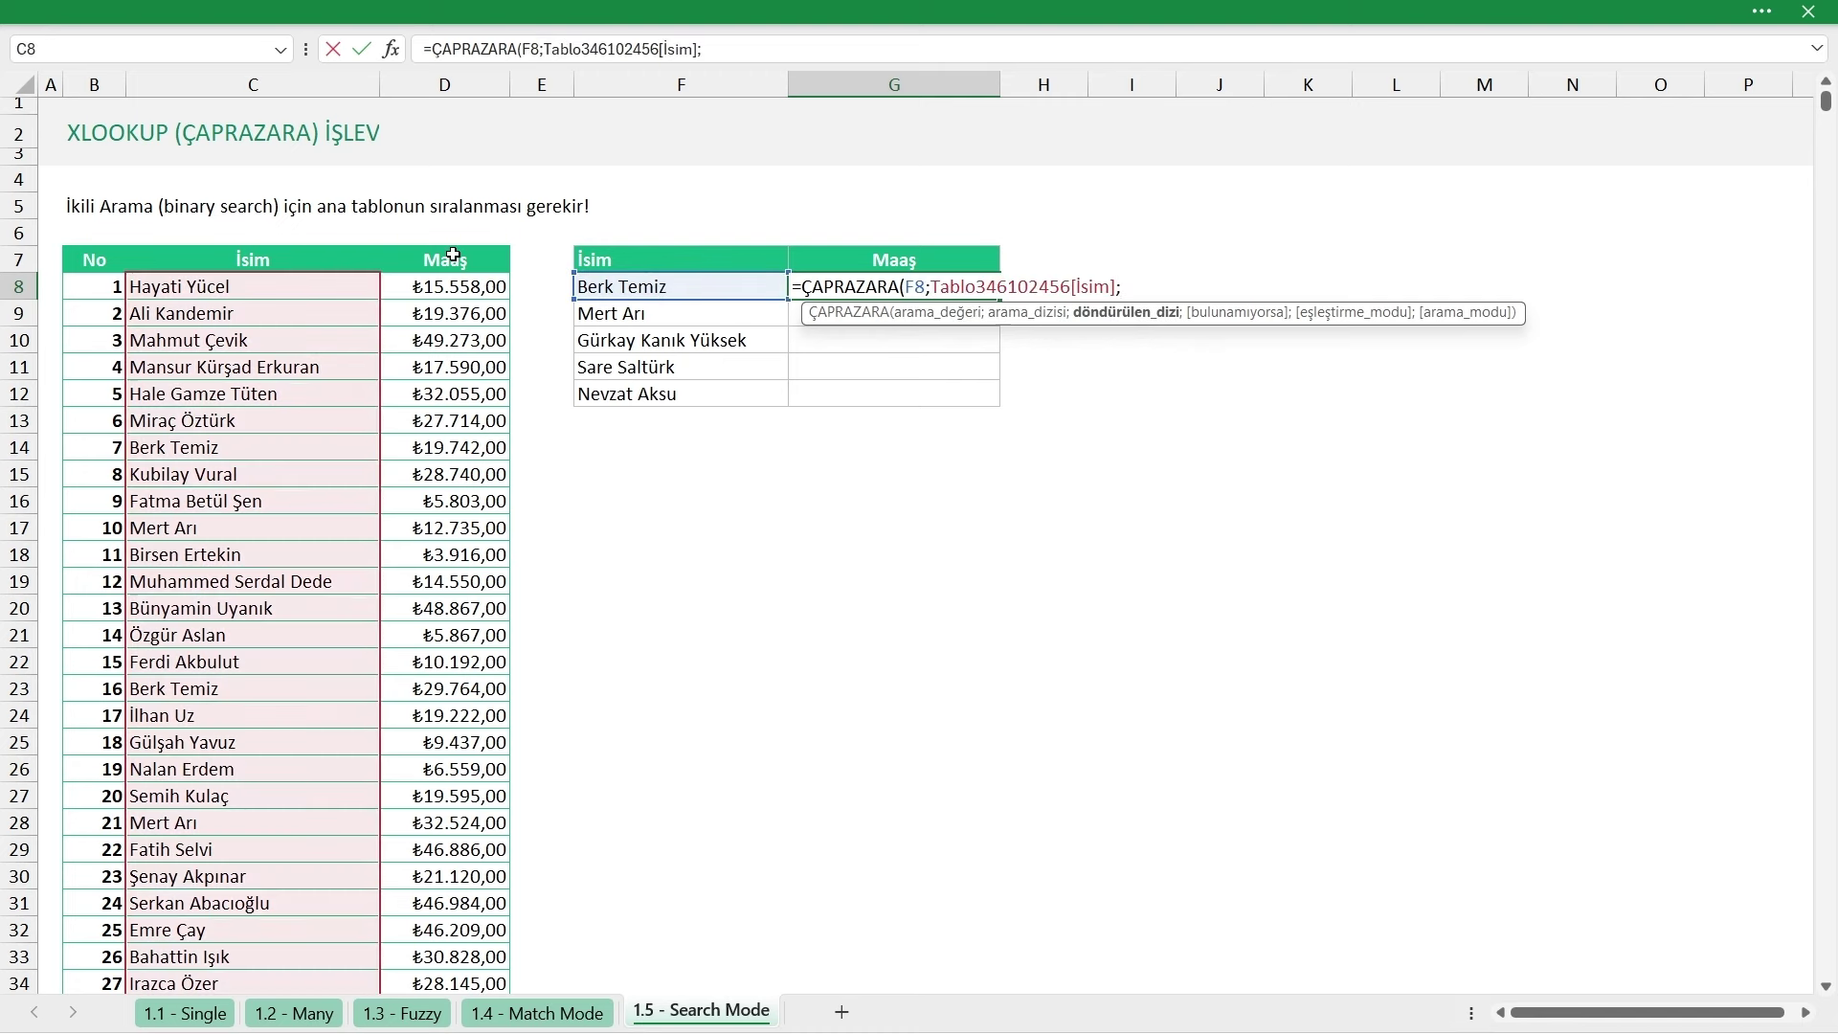
click(464, 247)
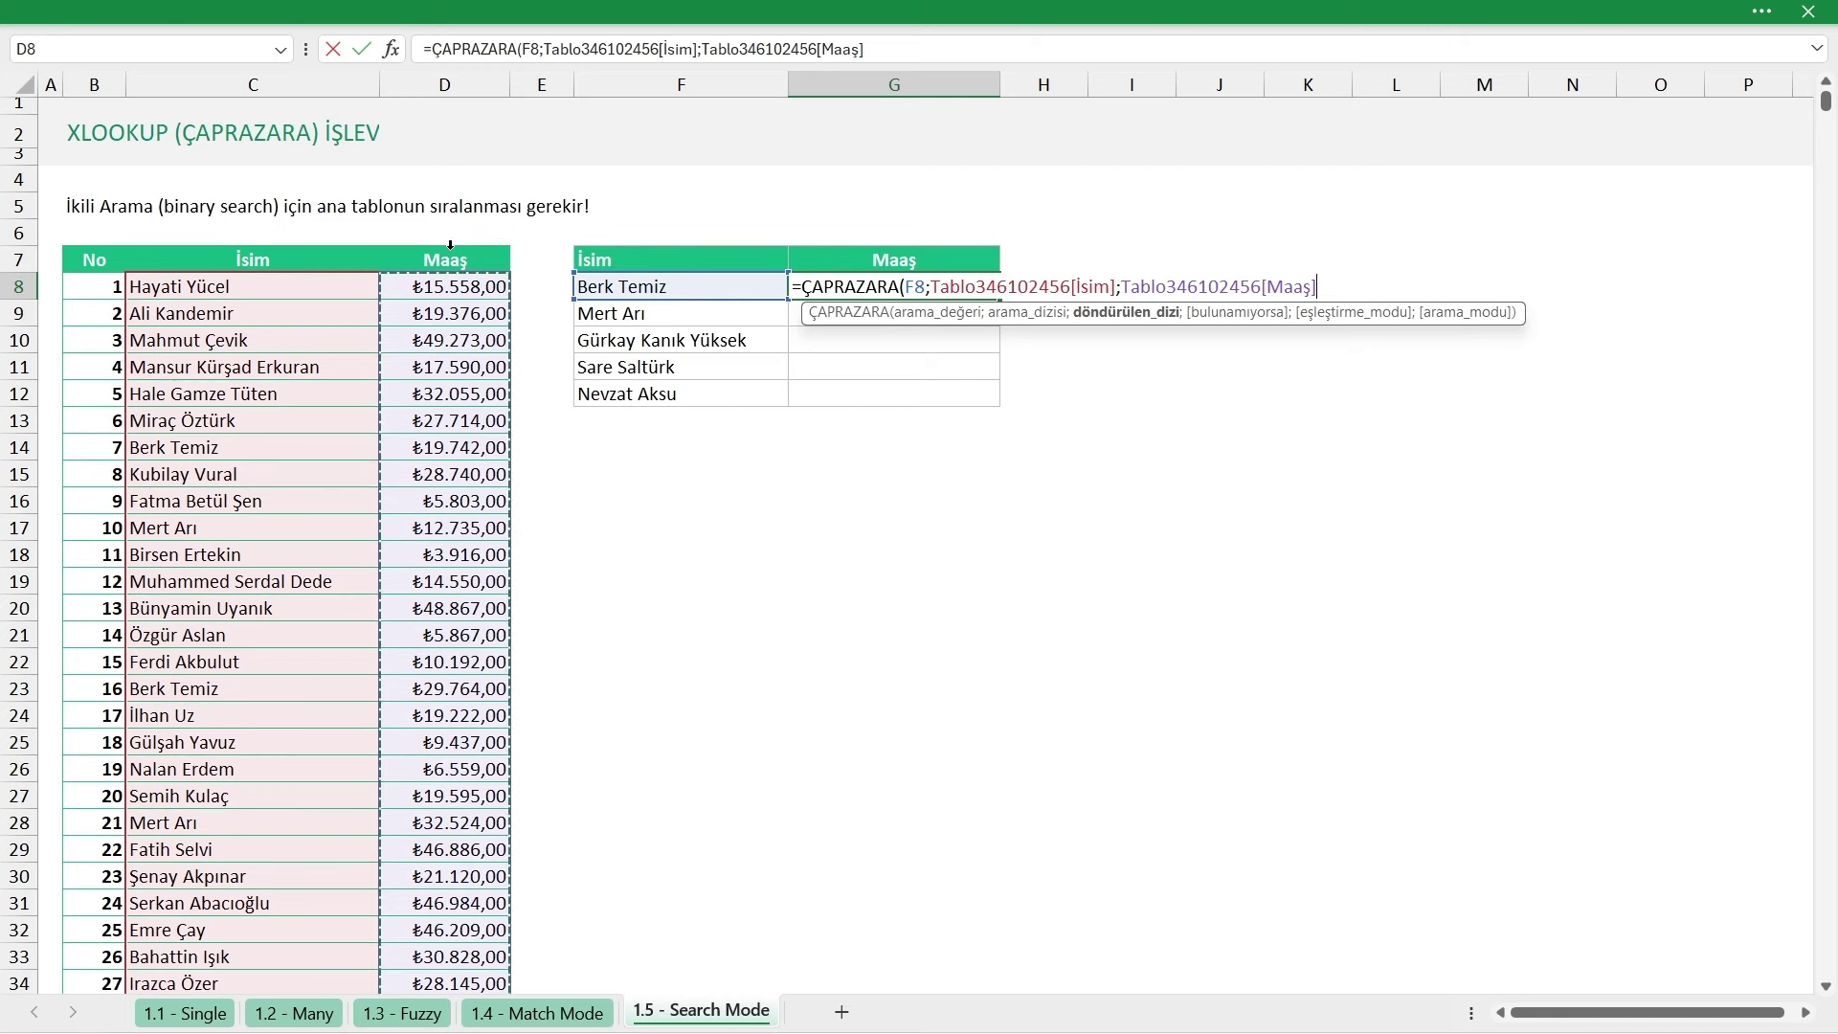
click(95, 251)
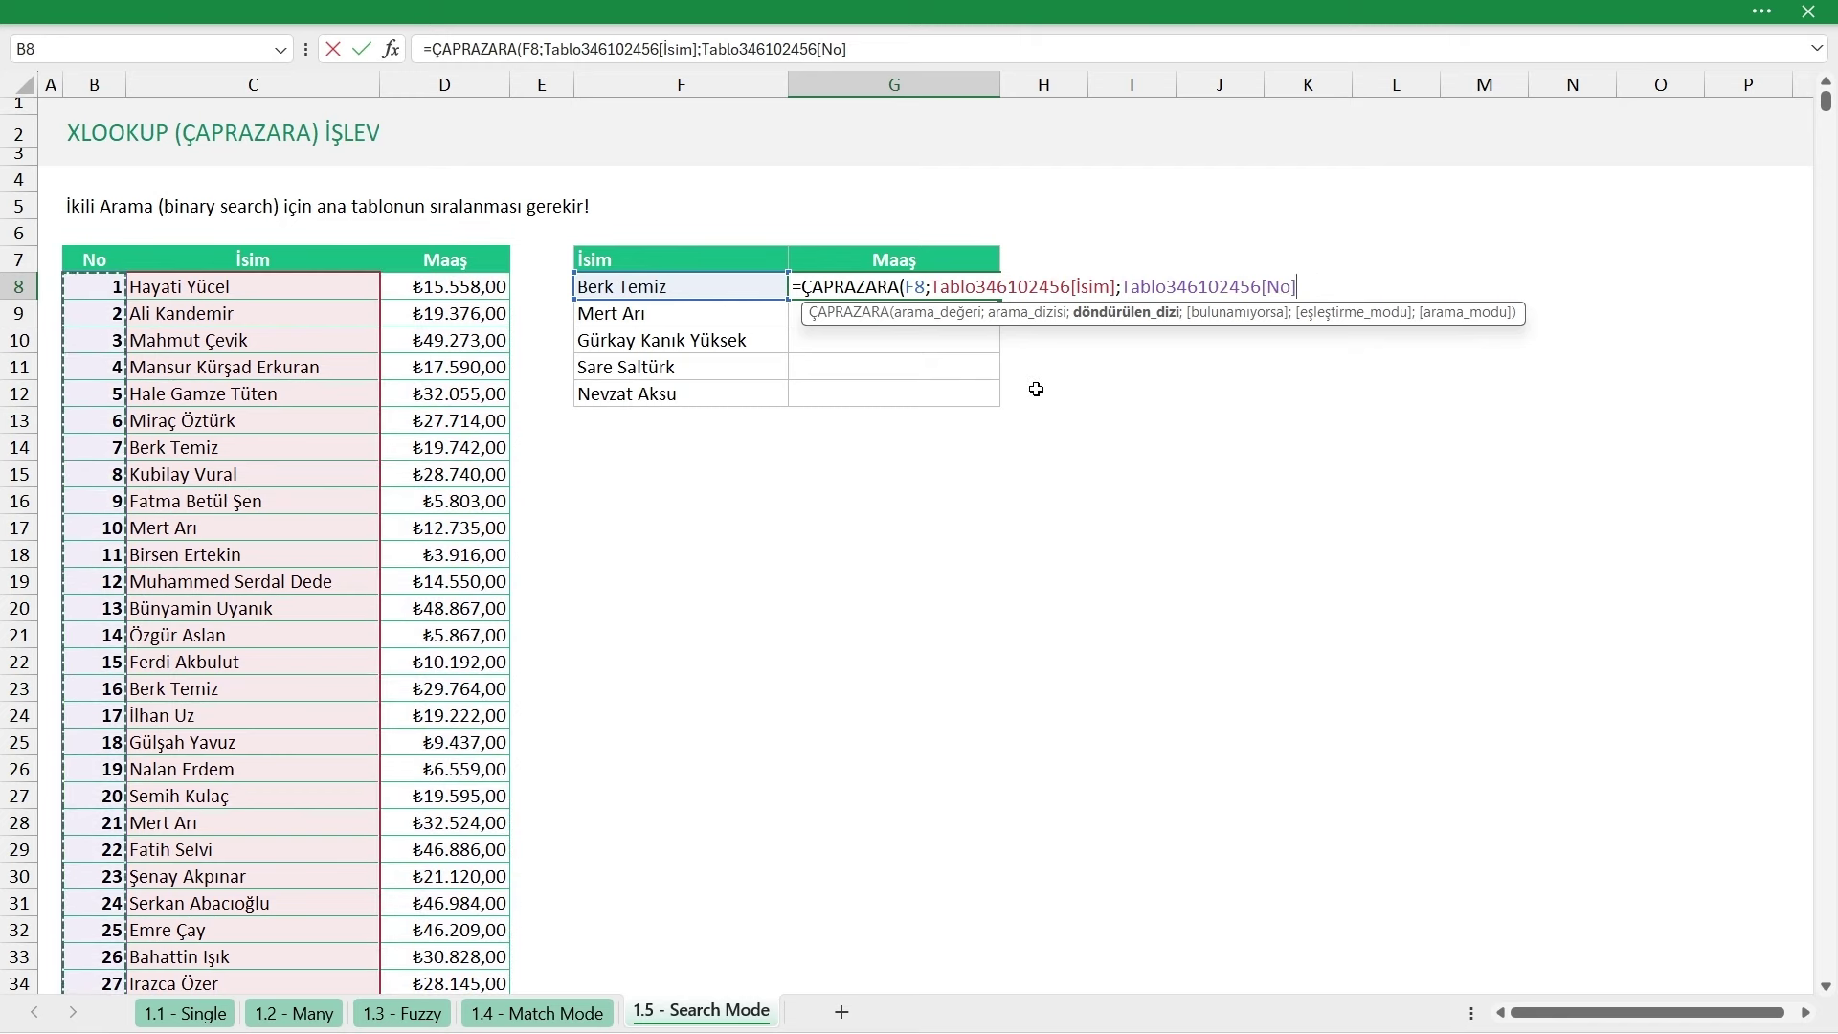
text(;)
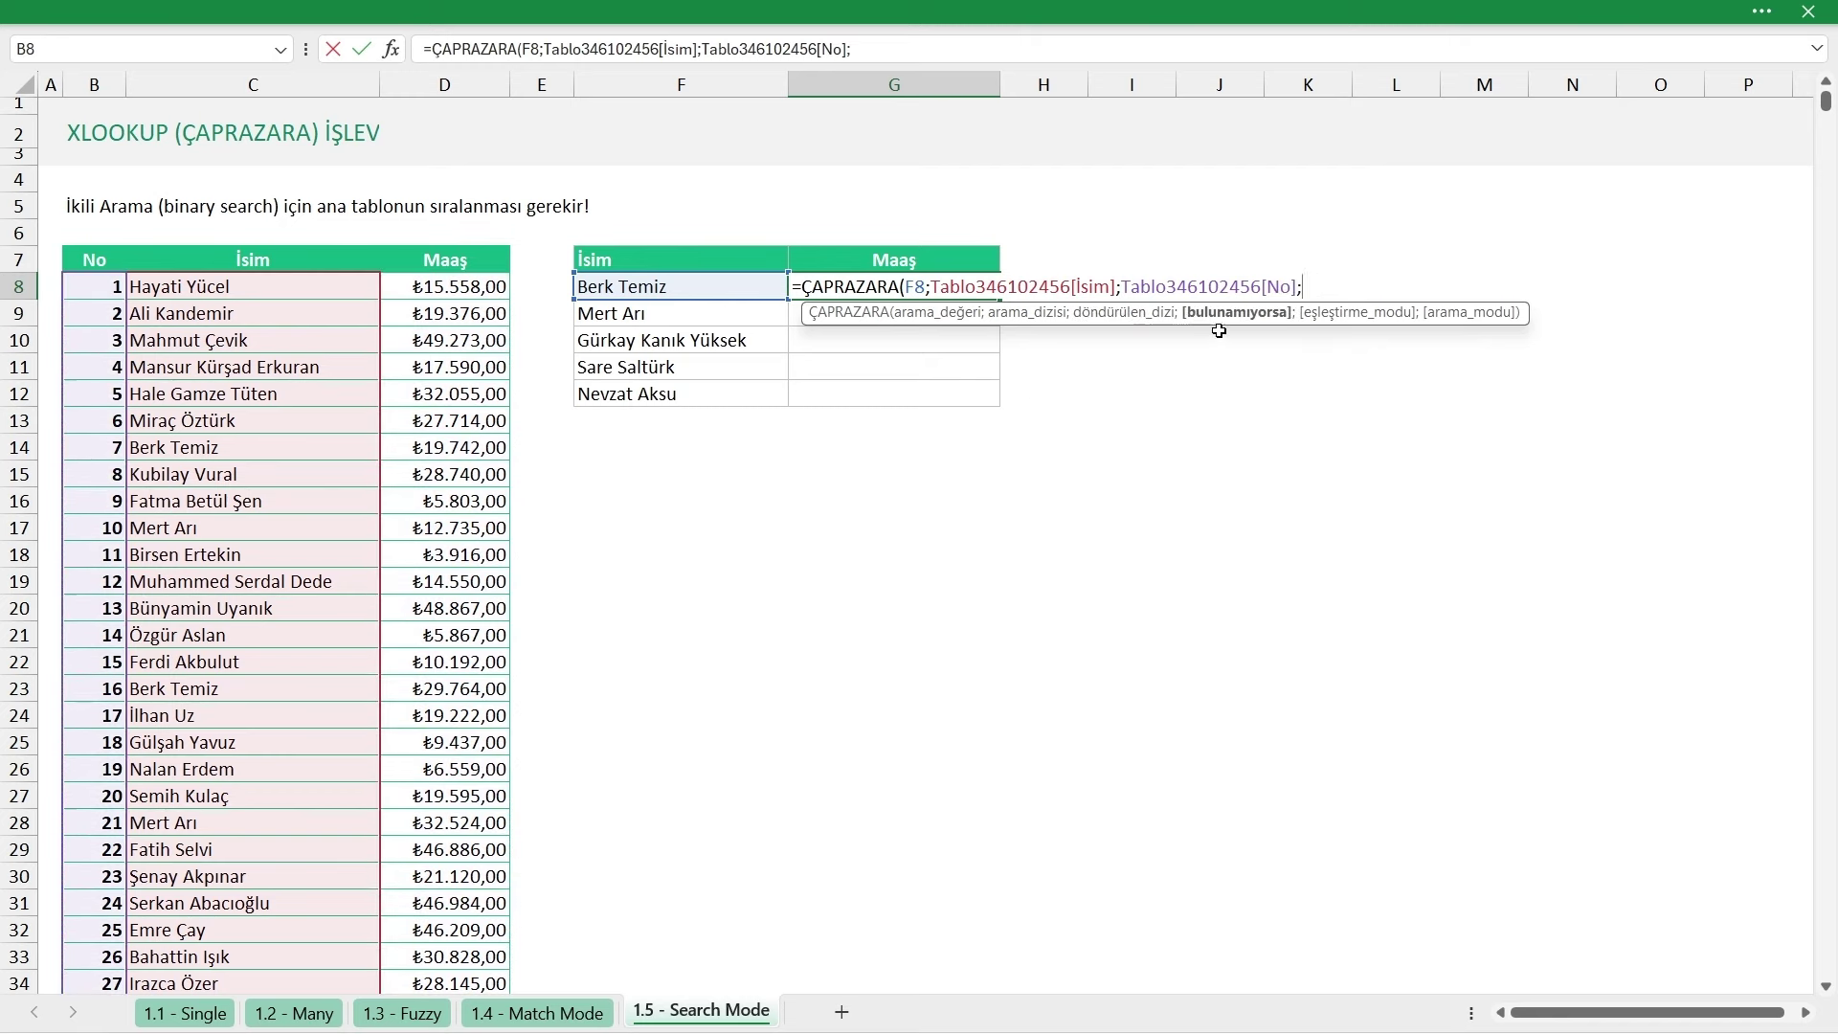
text("";)
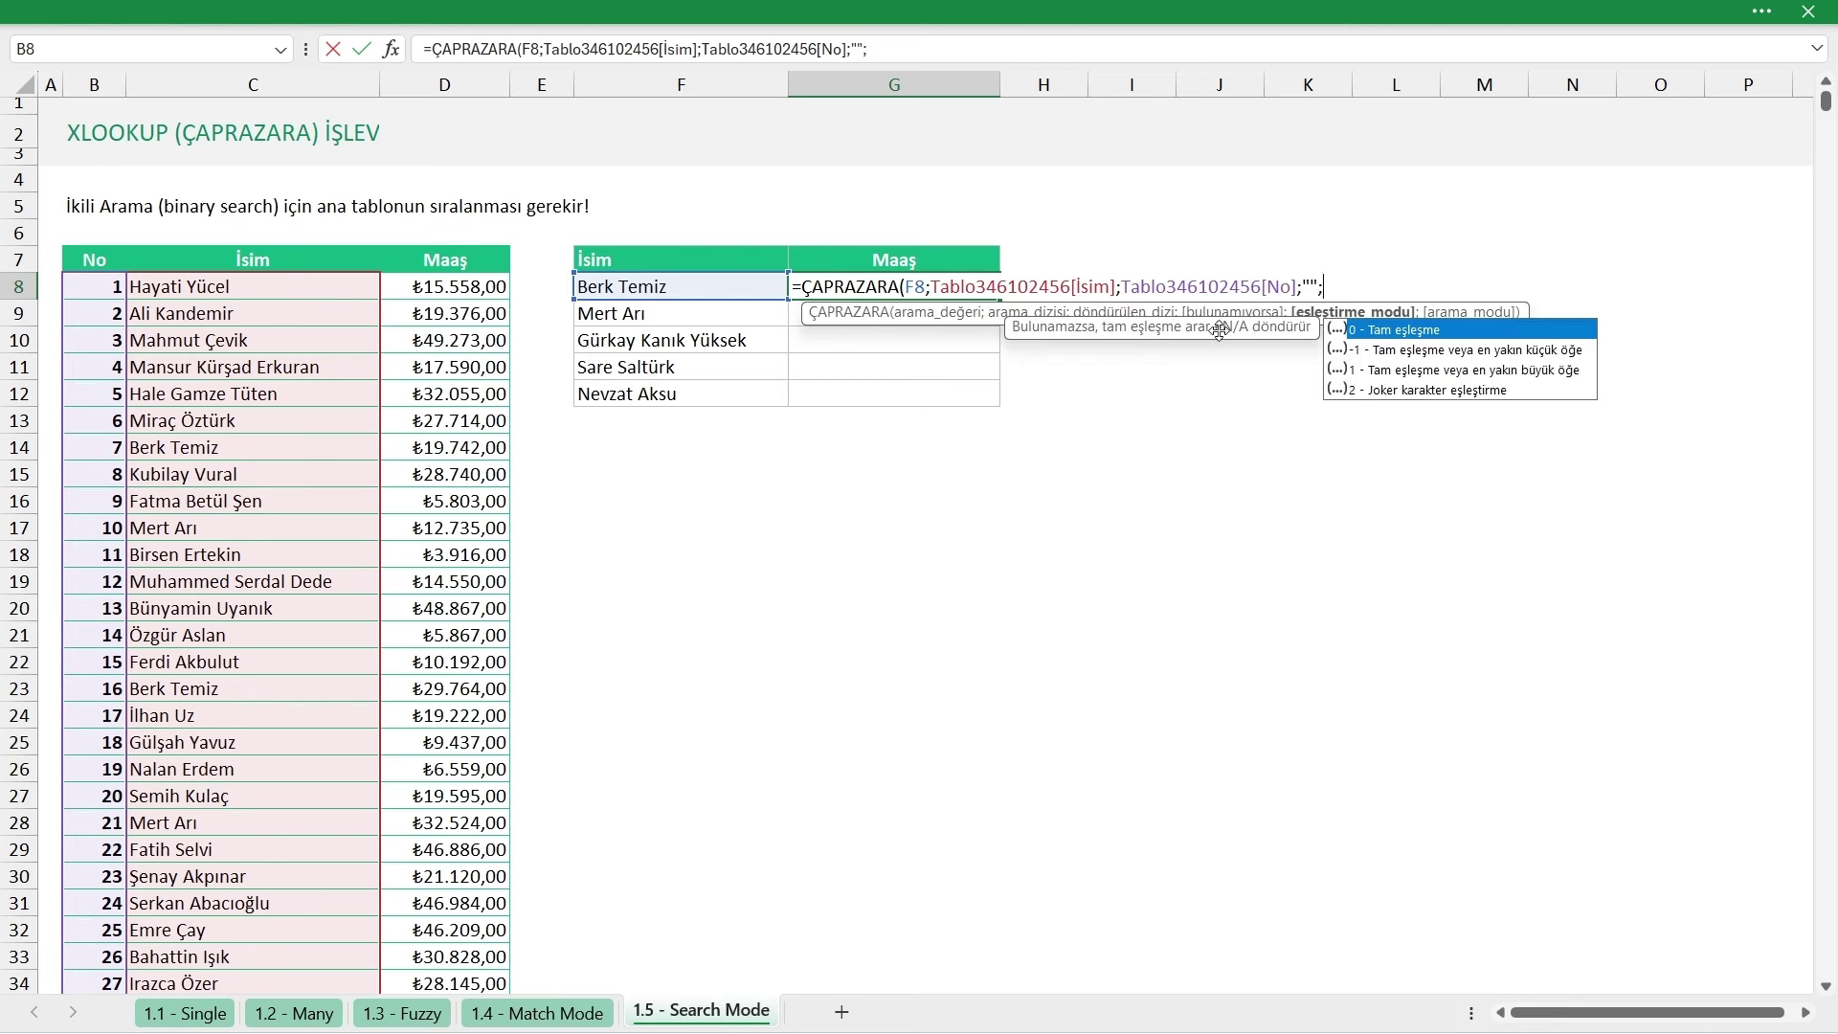
text(0)
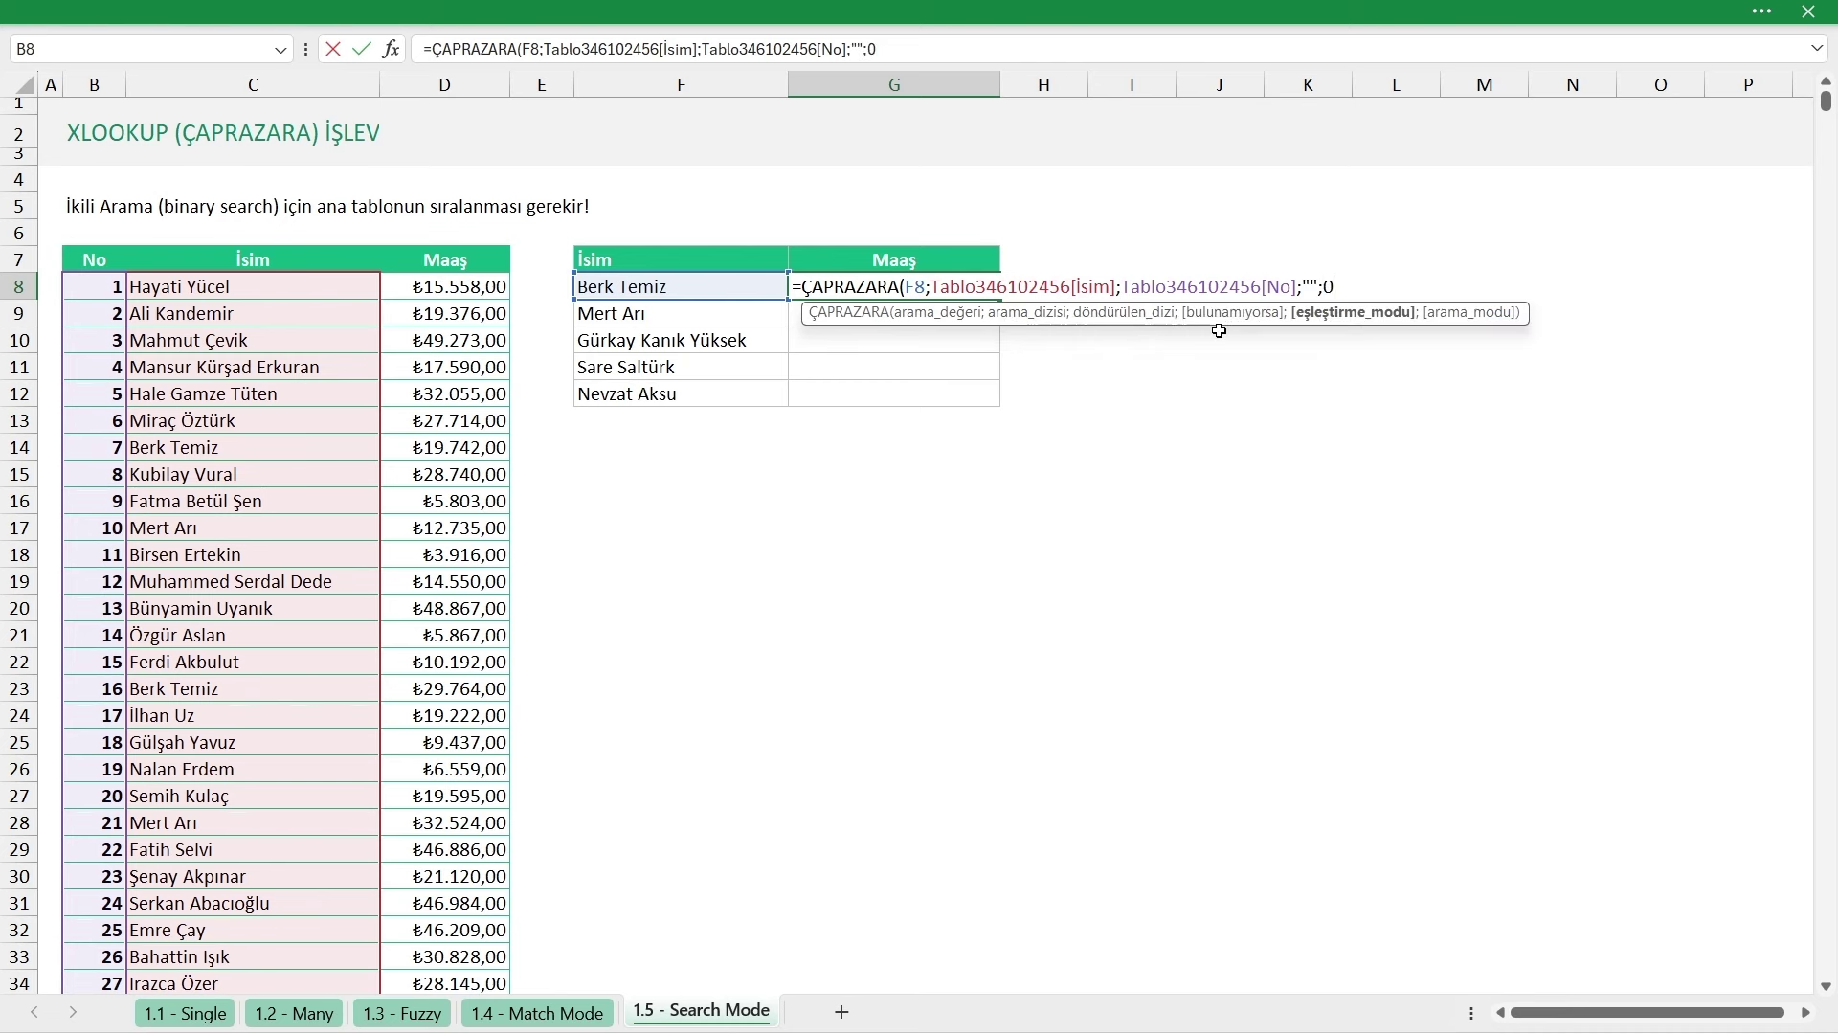
text(;)
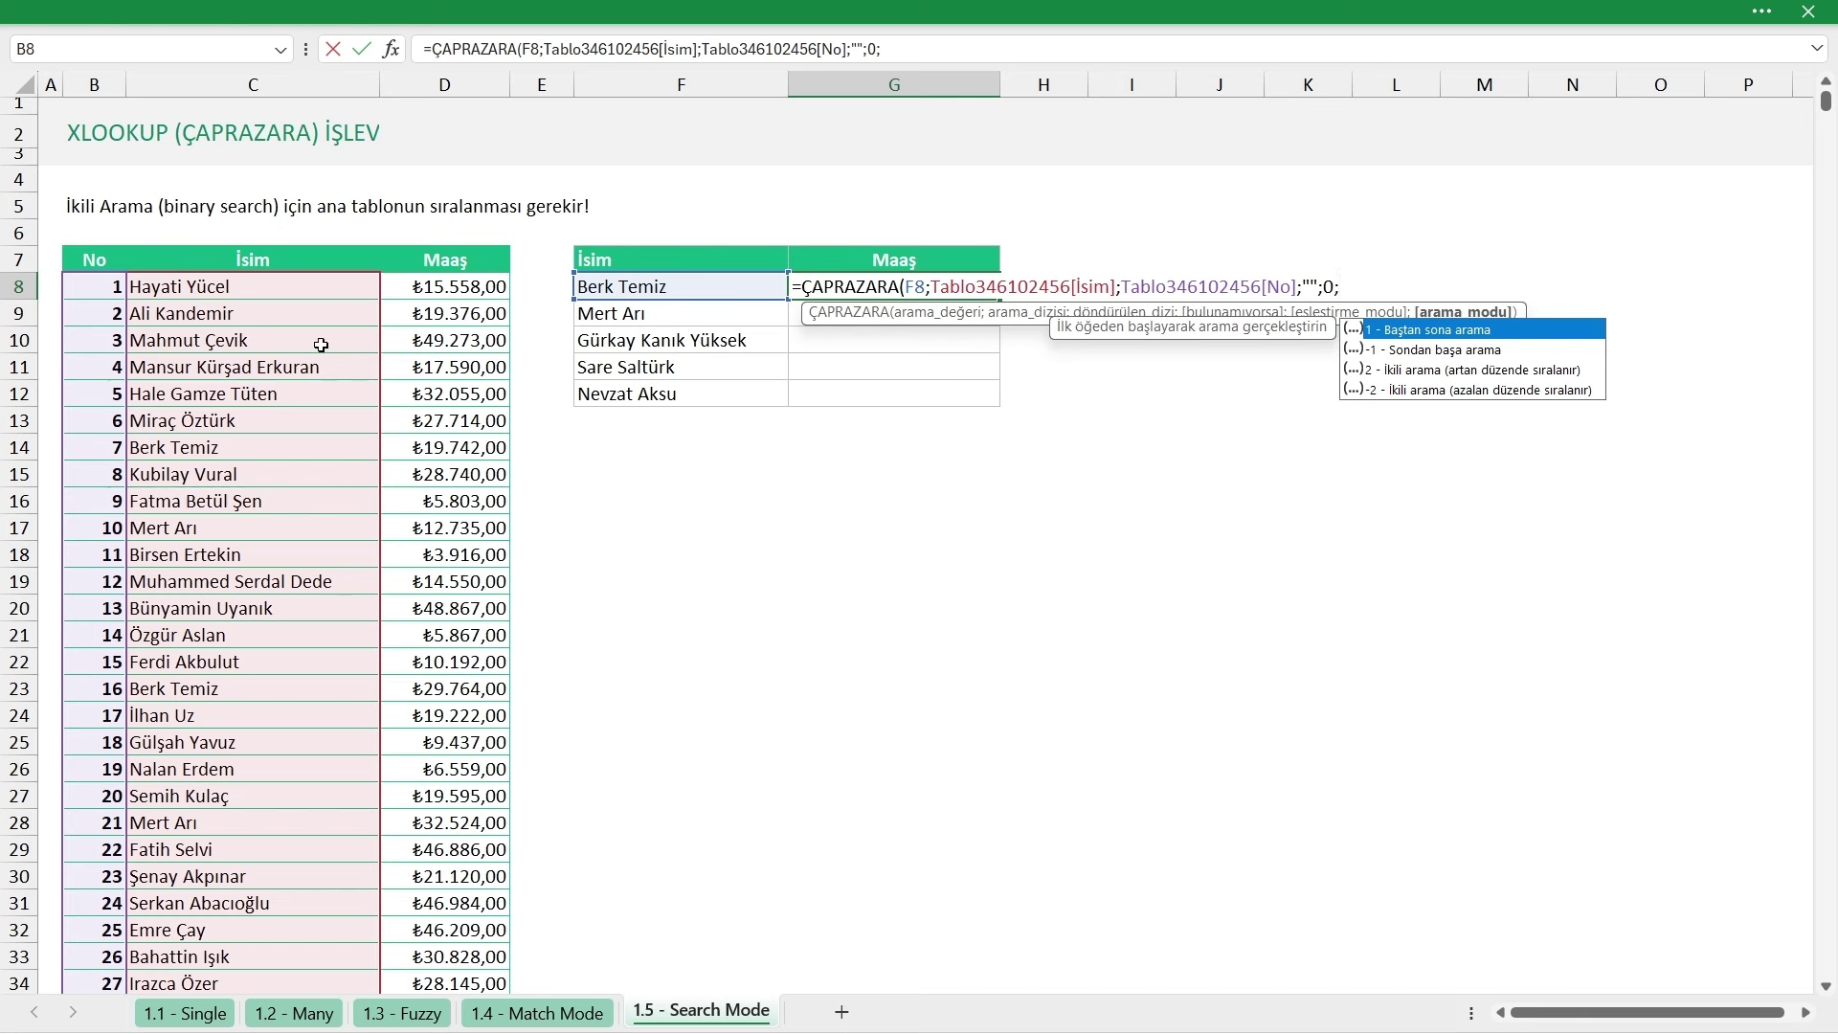
Set search mode 1 (first to last), enter the formula and fill it down for all five names
click(1455, 351)
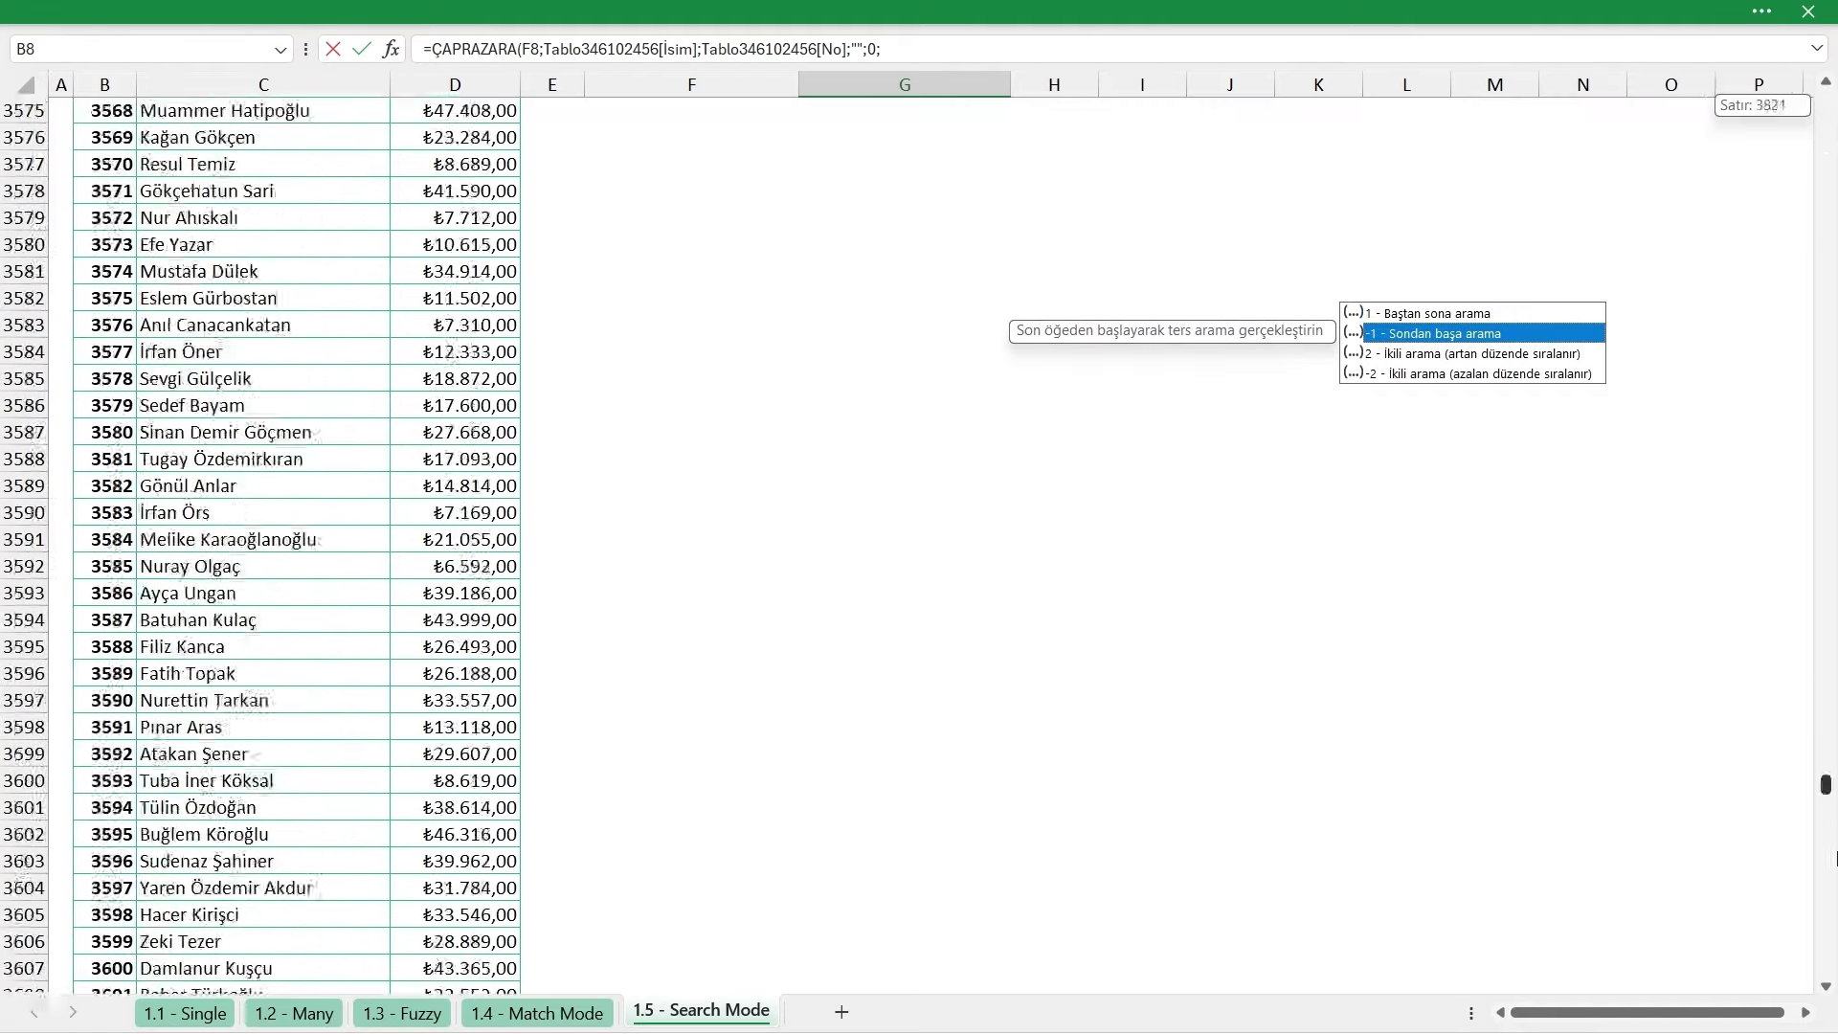
drag(1827, 100, 1827, 967)
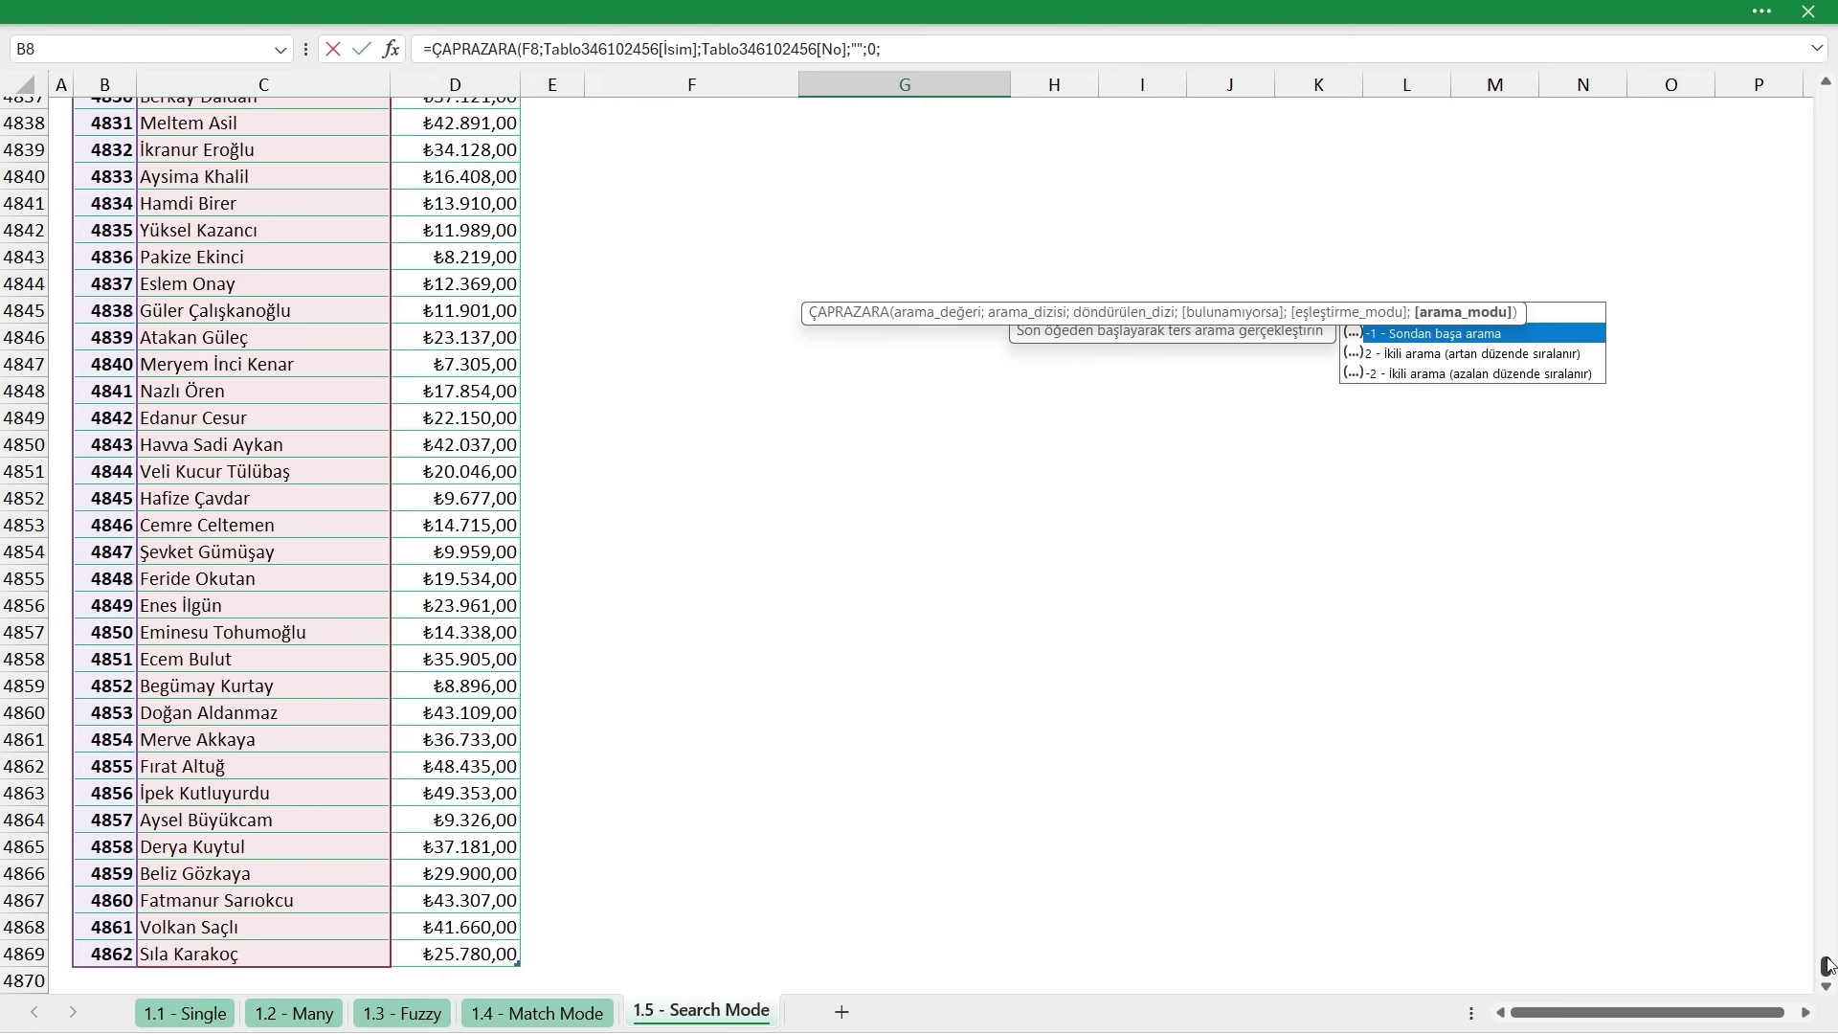
drag(1826, 965, 1826, 100)
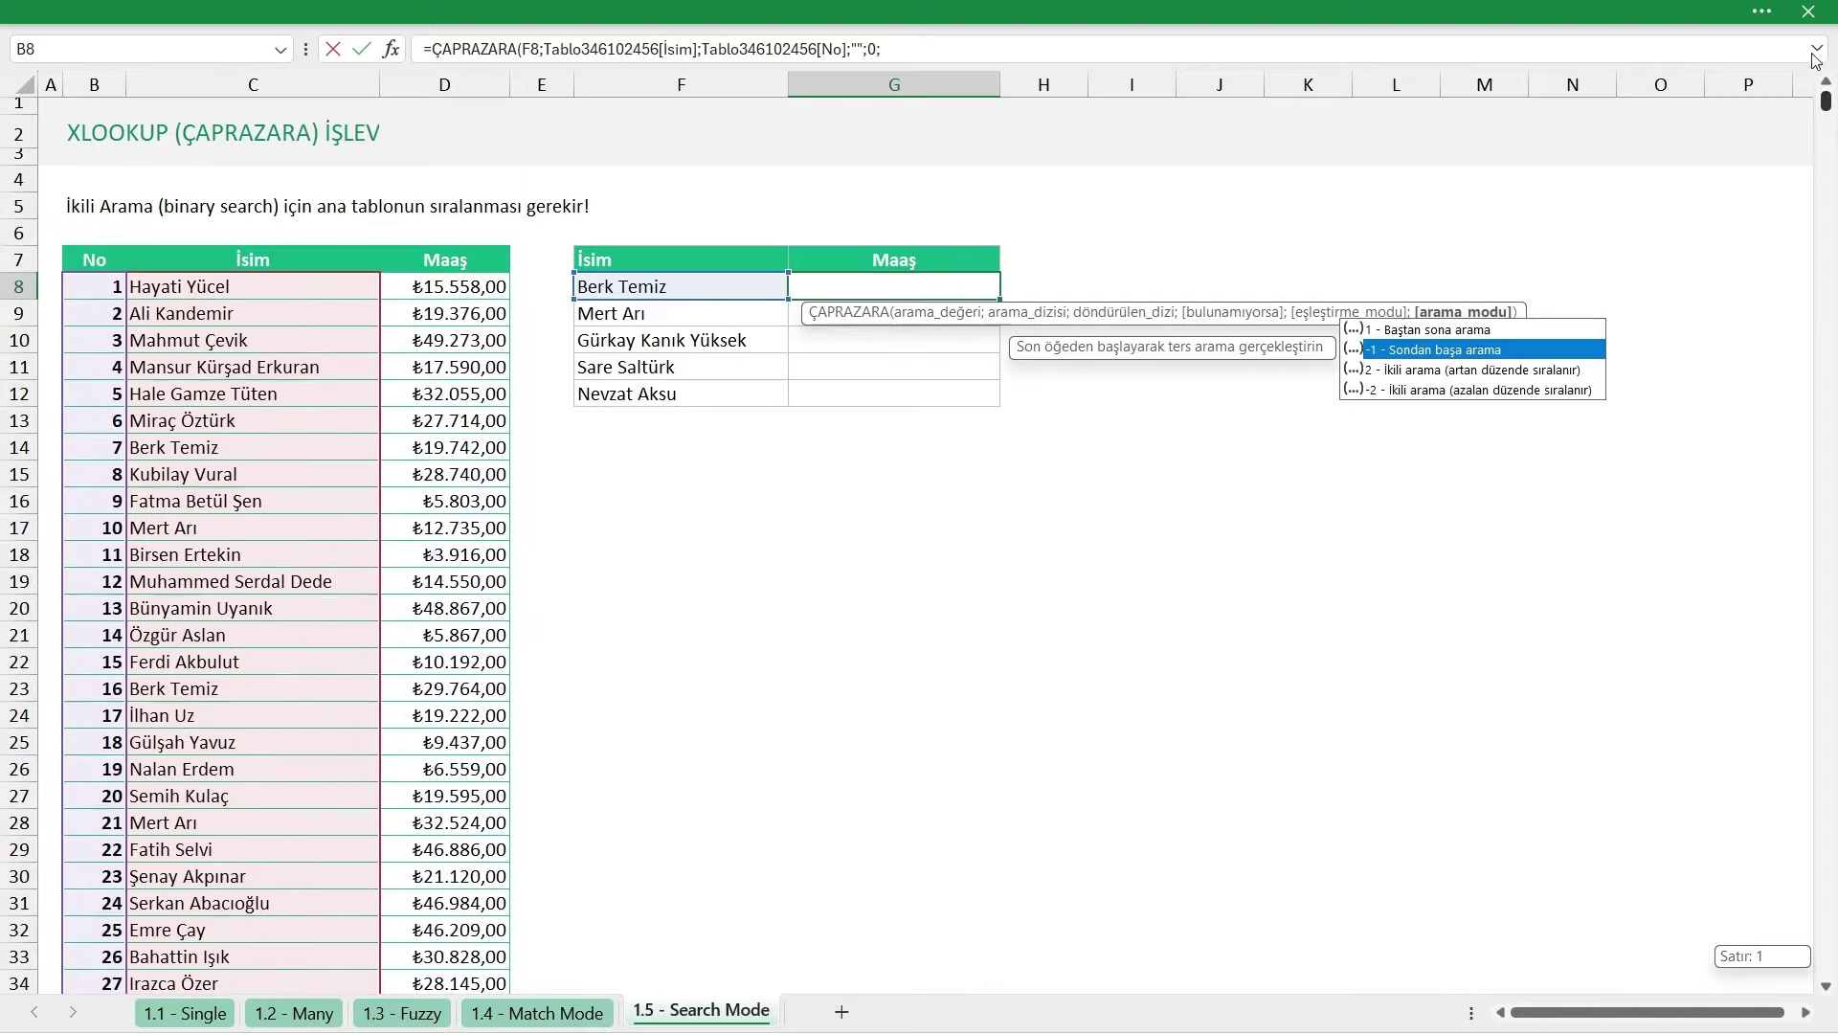
double_click(1483, 329)
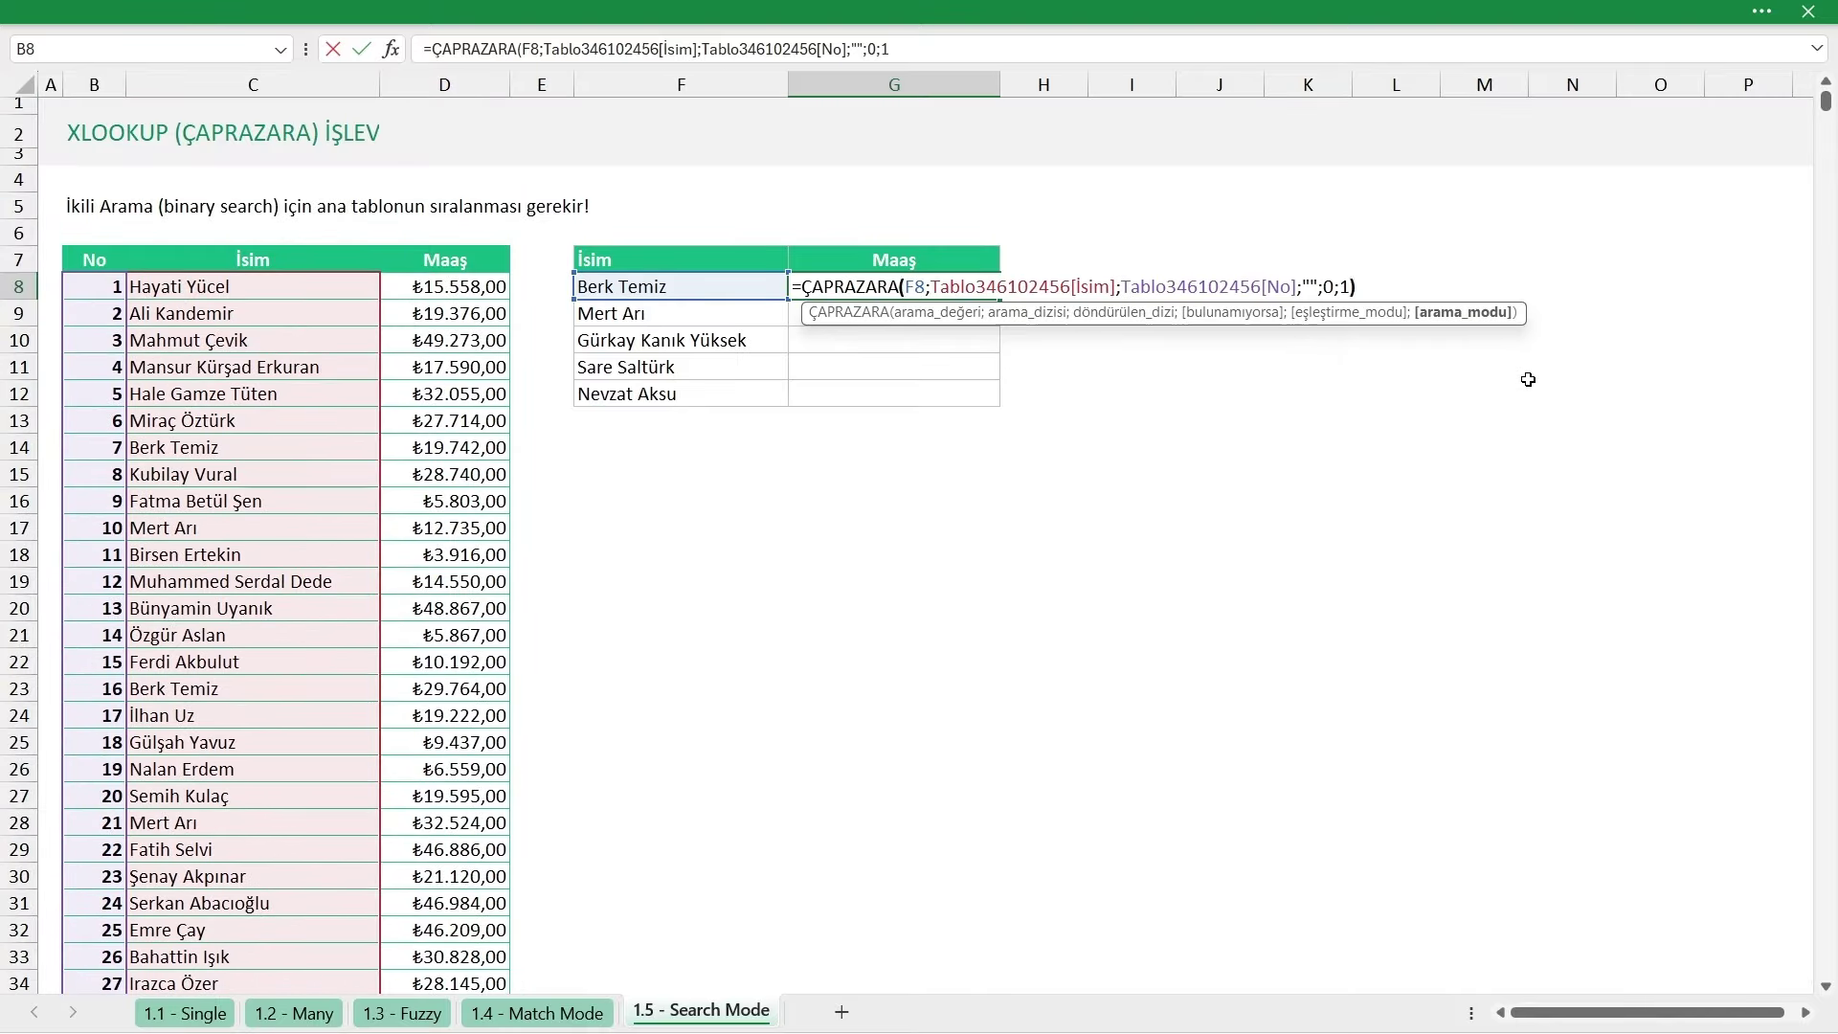
key(Return)
click(890, 286)
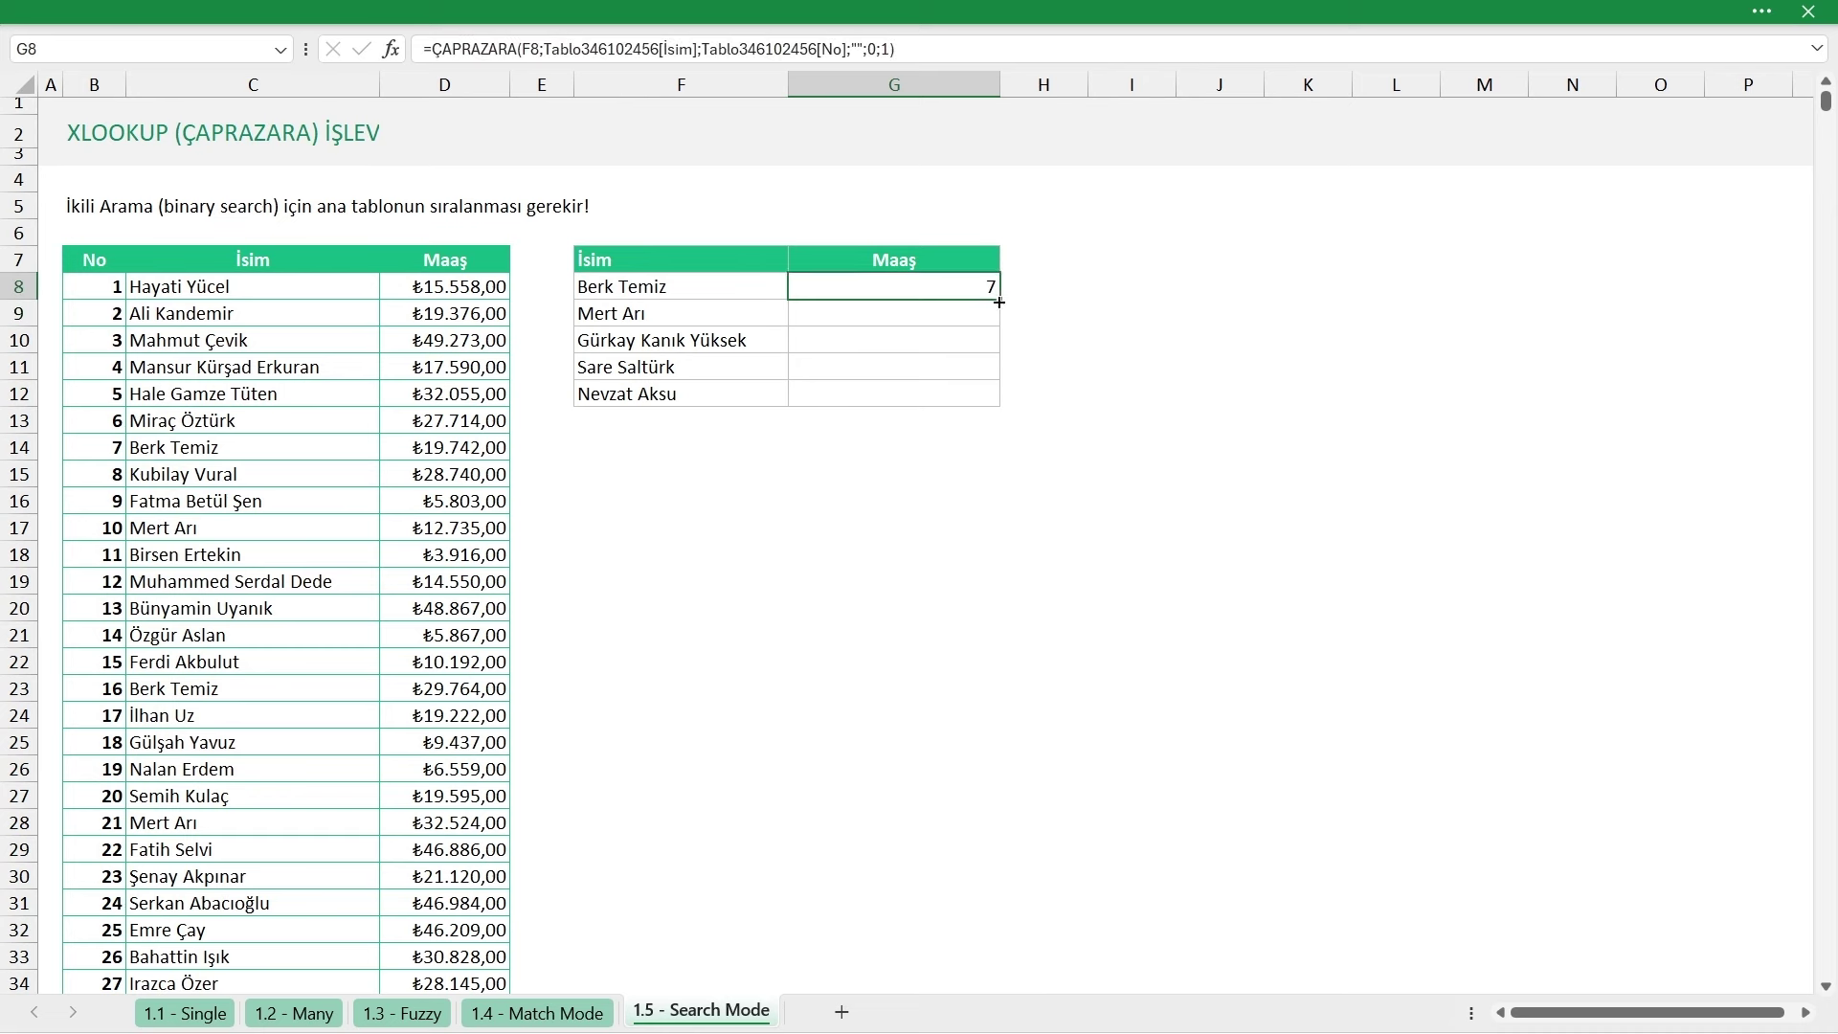
double_click(1000, 299)
Rename the G7 column header to 'Sıra No'
click(936, 254)
double_click(937, 254)
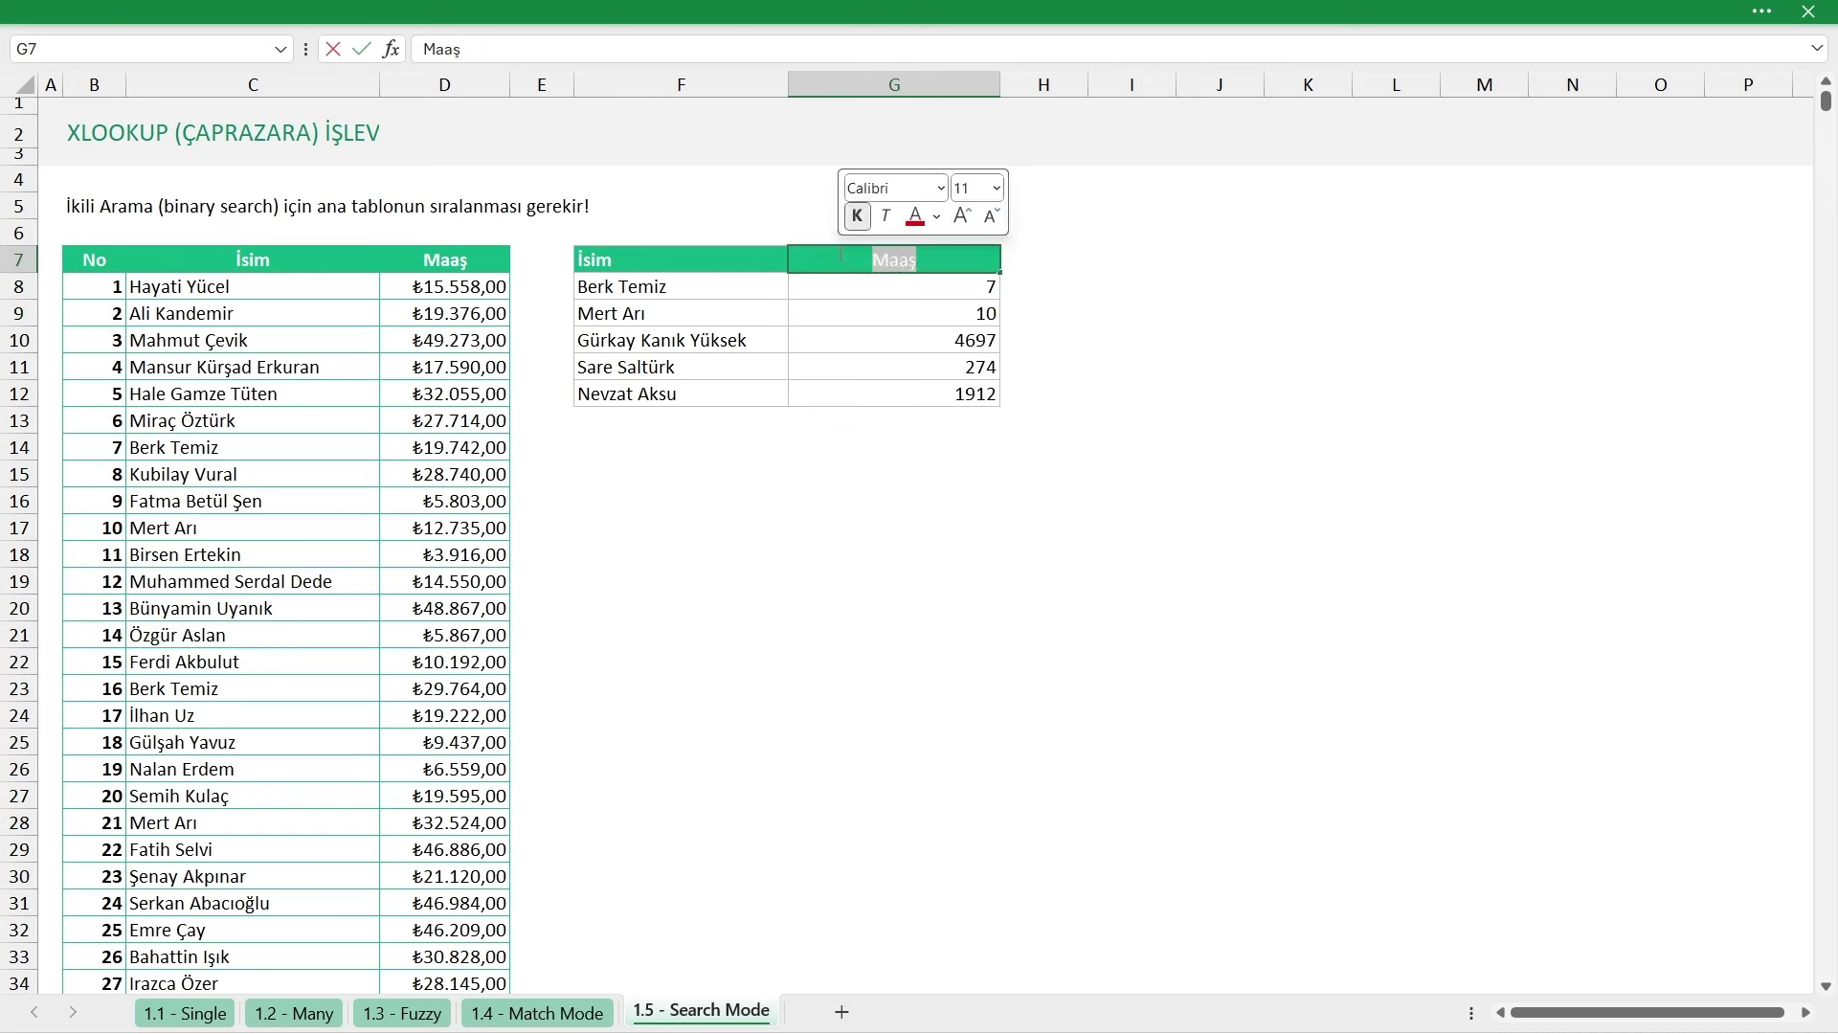
text(Sıra No)
key(Return)
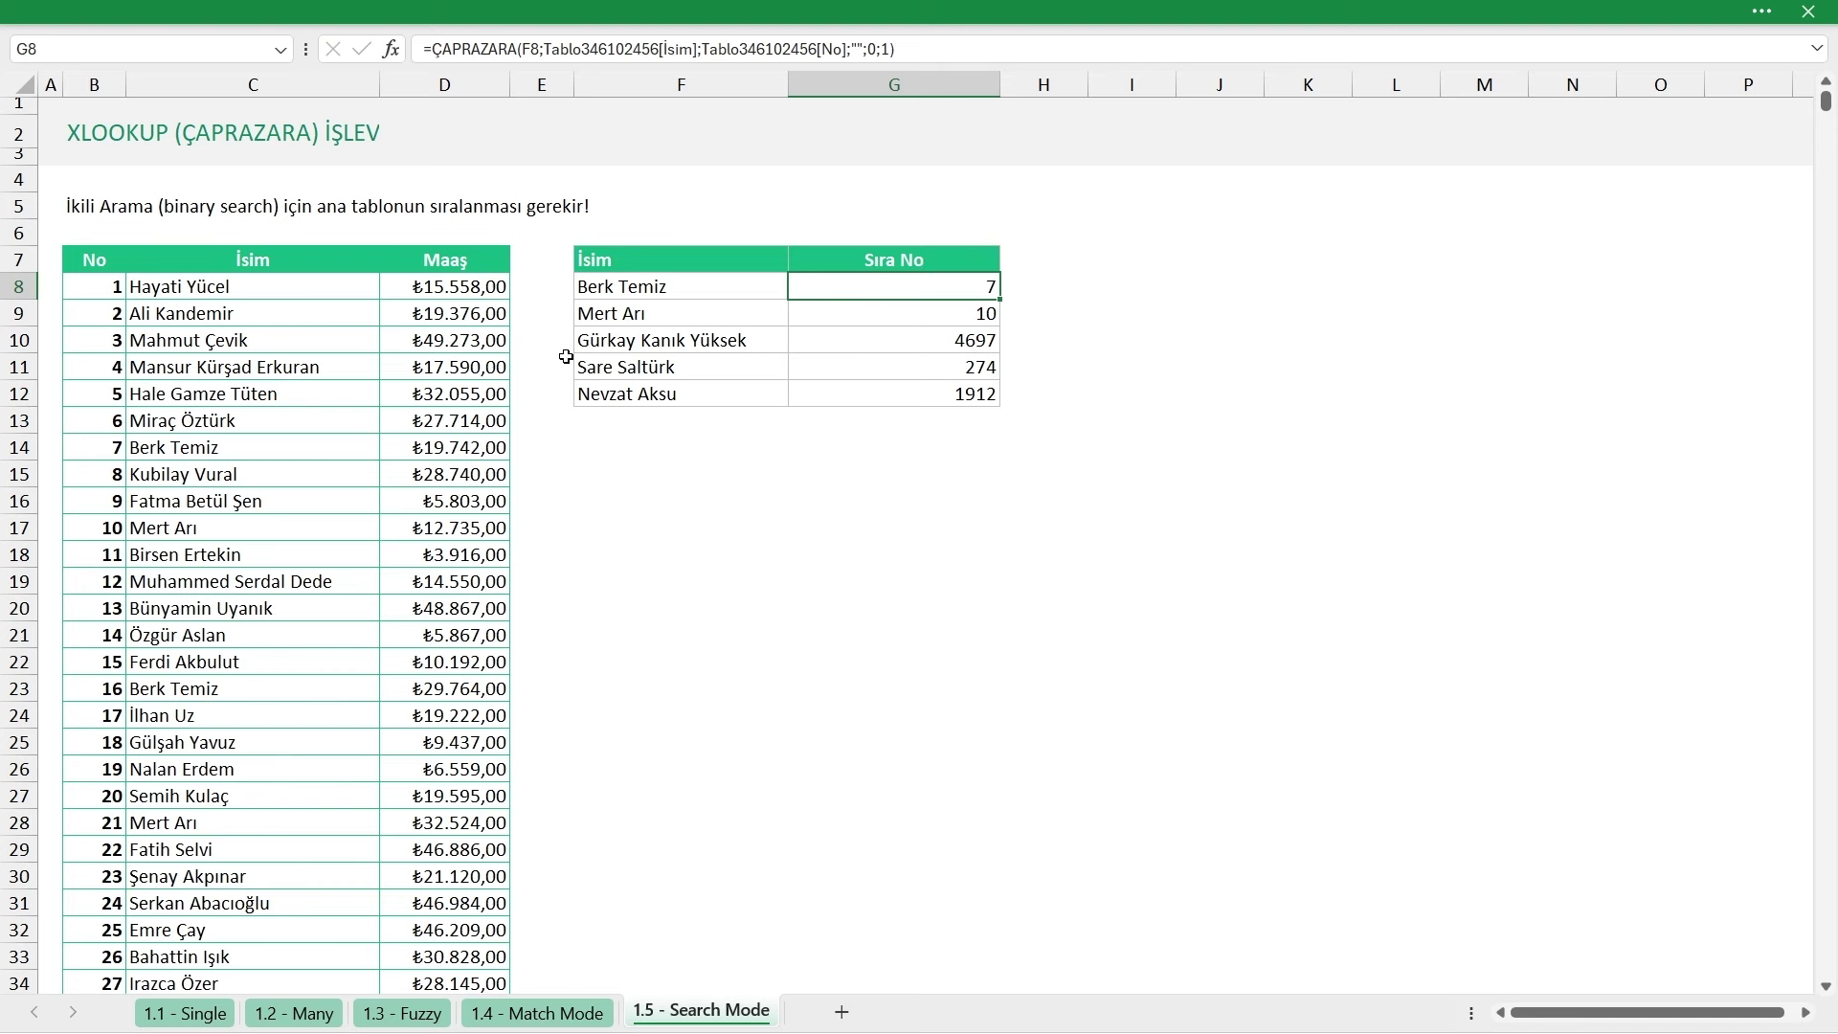
drag(112, 447, 426, 445)
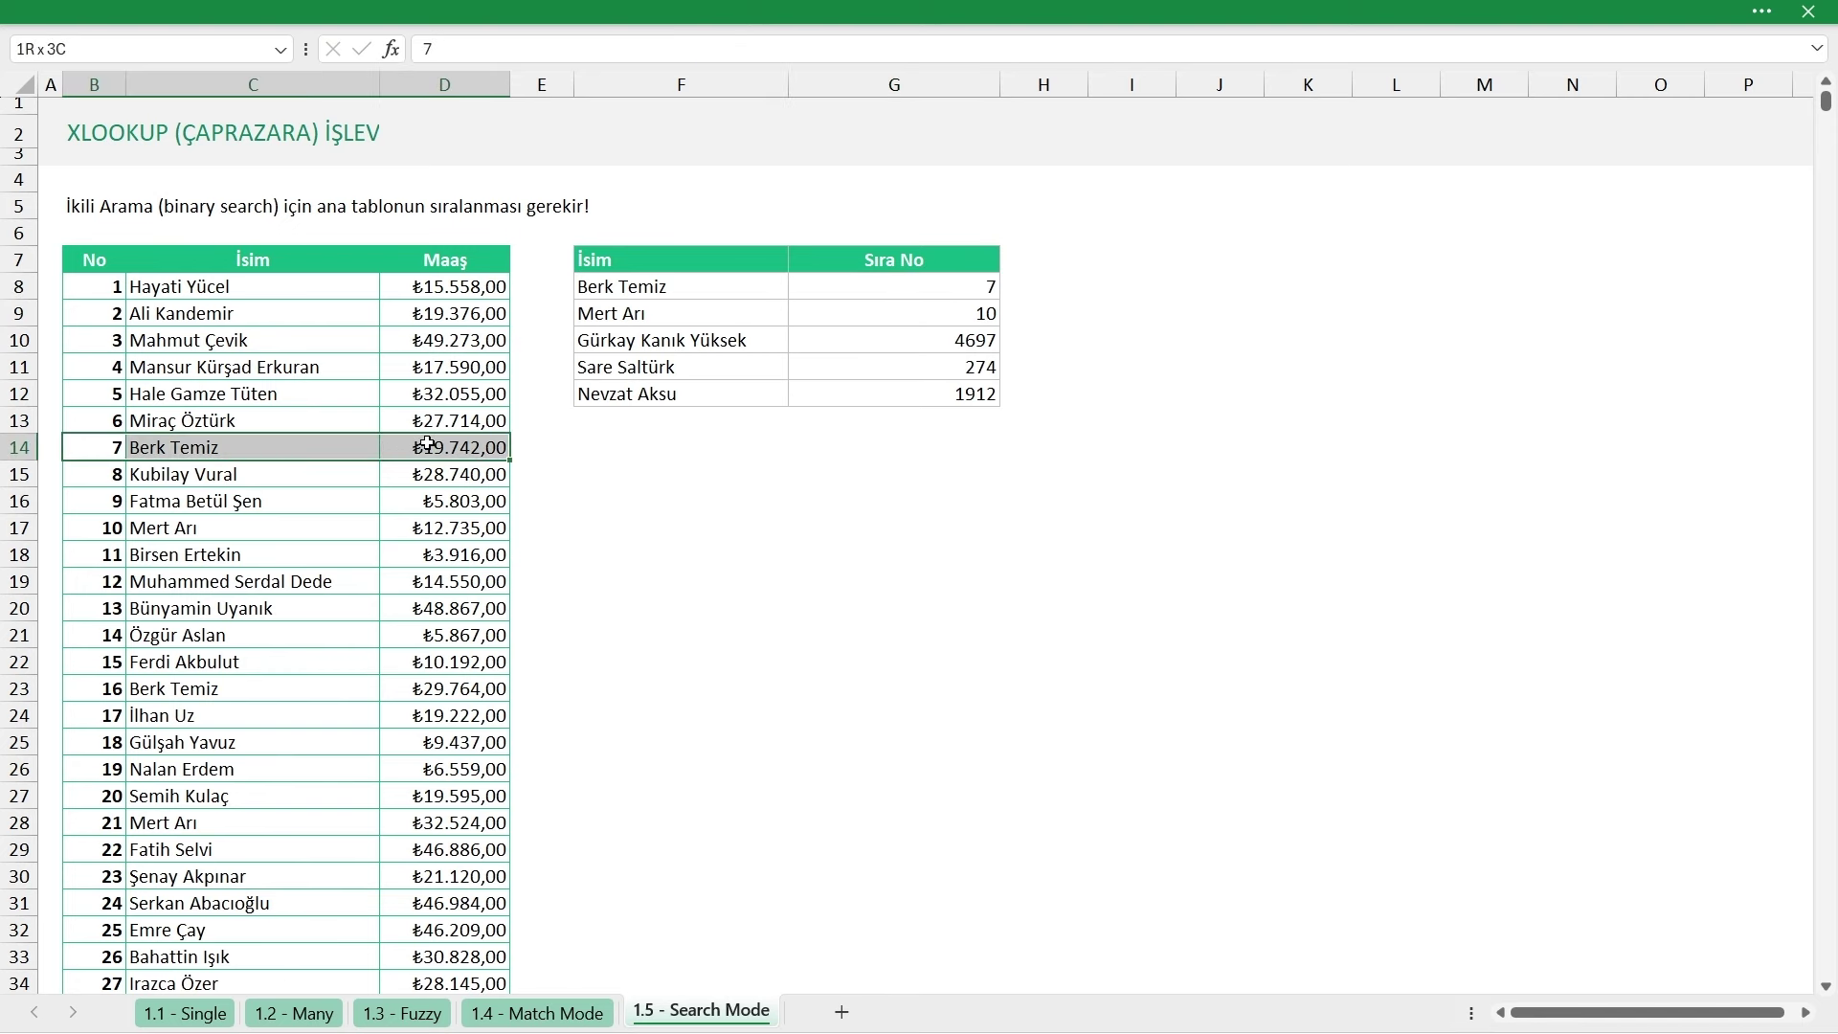
ctrl+drag(104, 691, 431, 689)
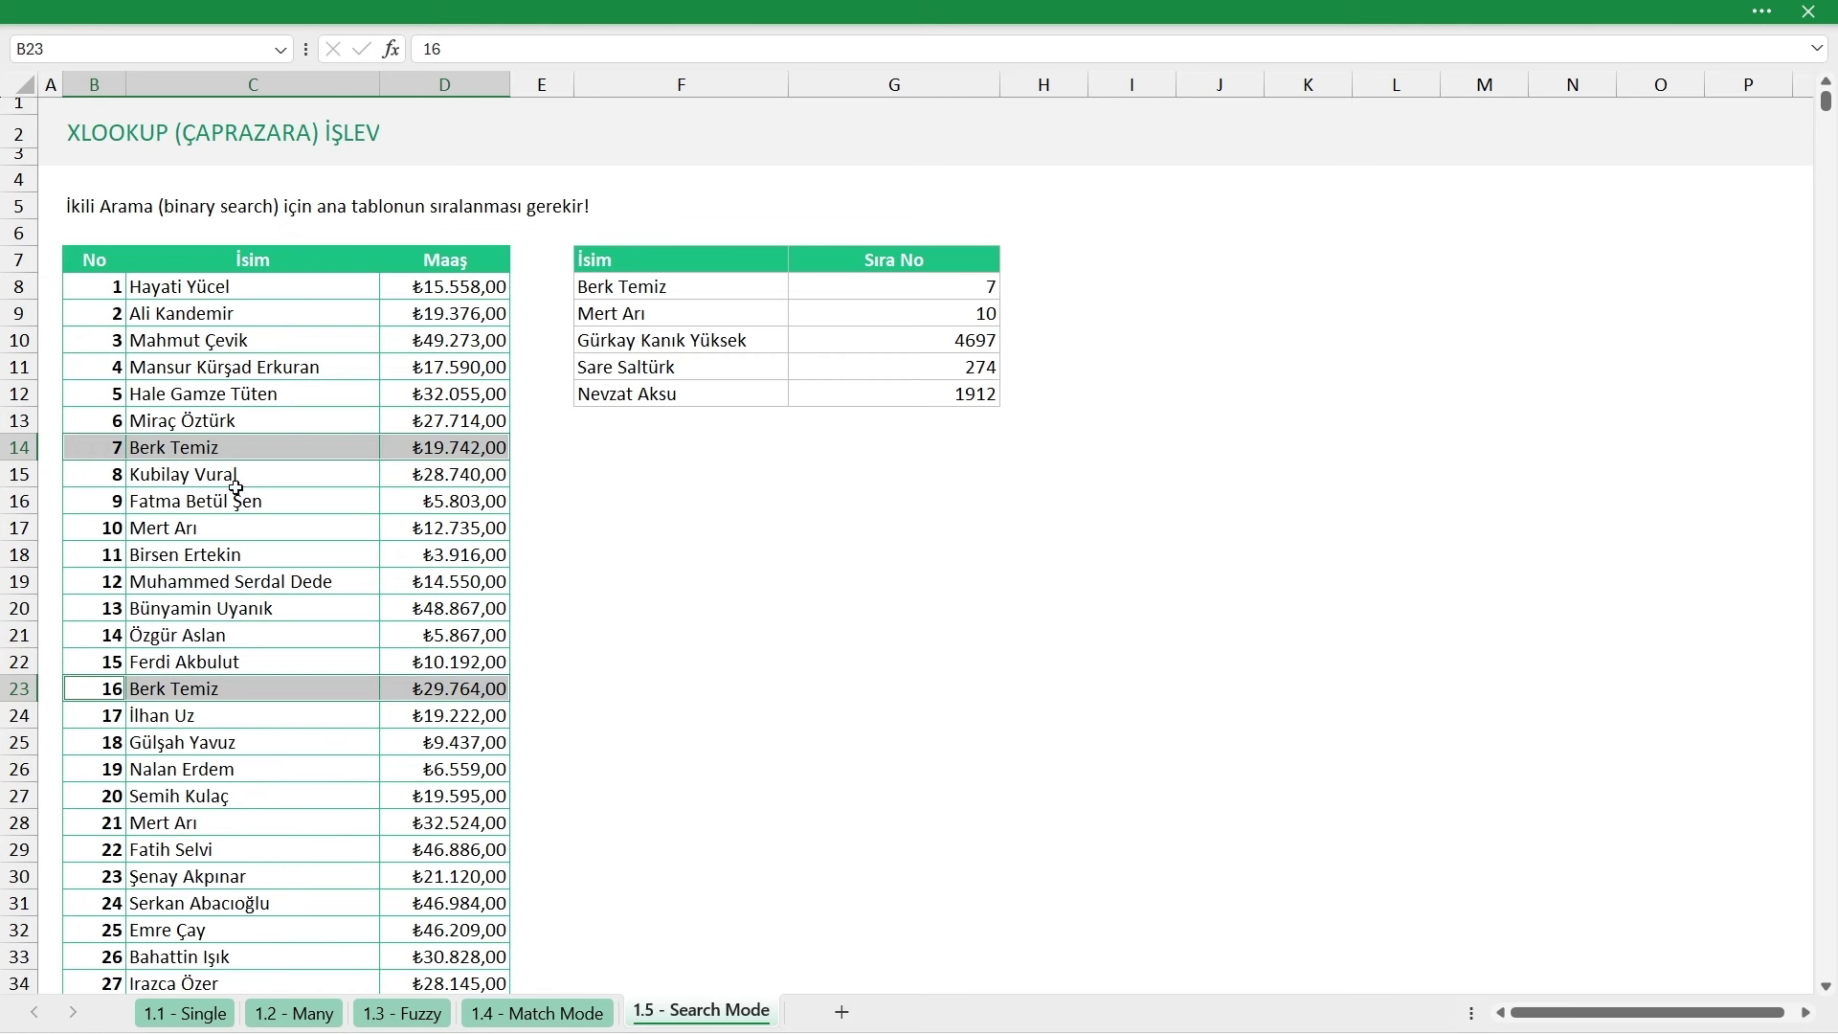
click(266, 451)
right_click(266, 451)
mouse_move(329, 687)
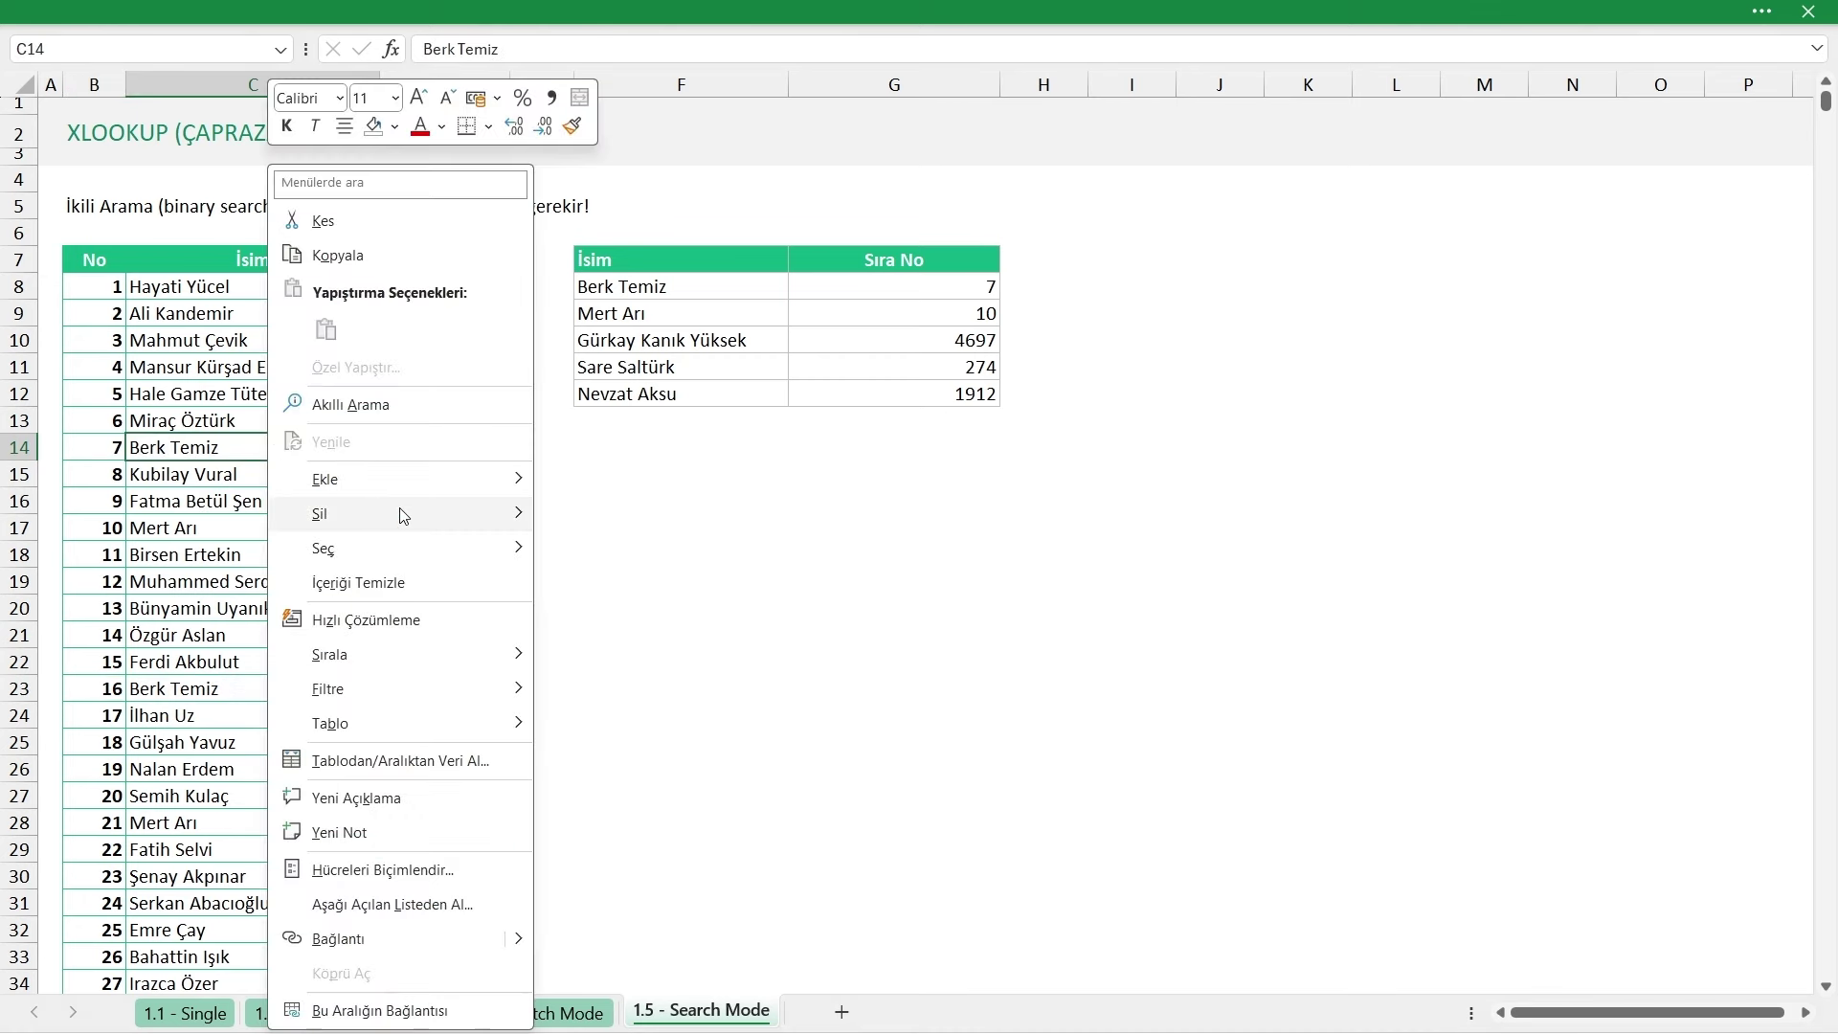
click(780, 763)
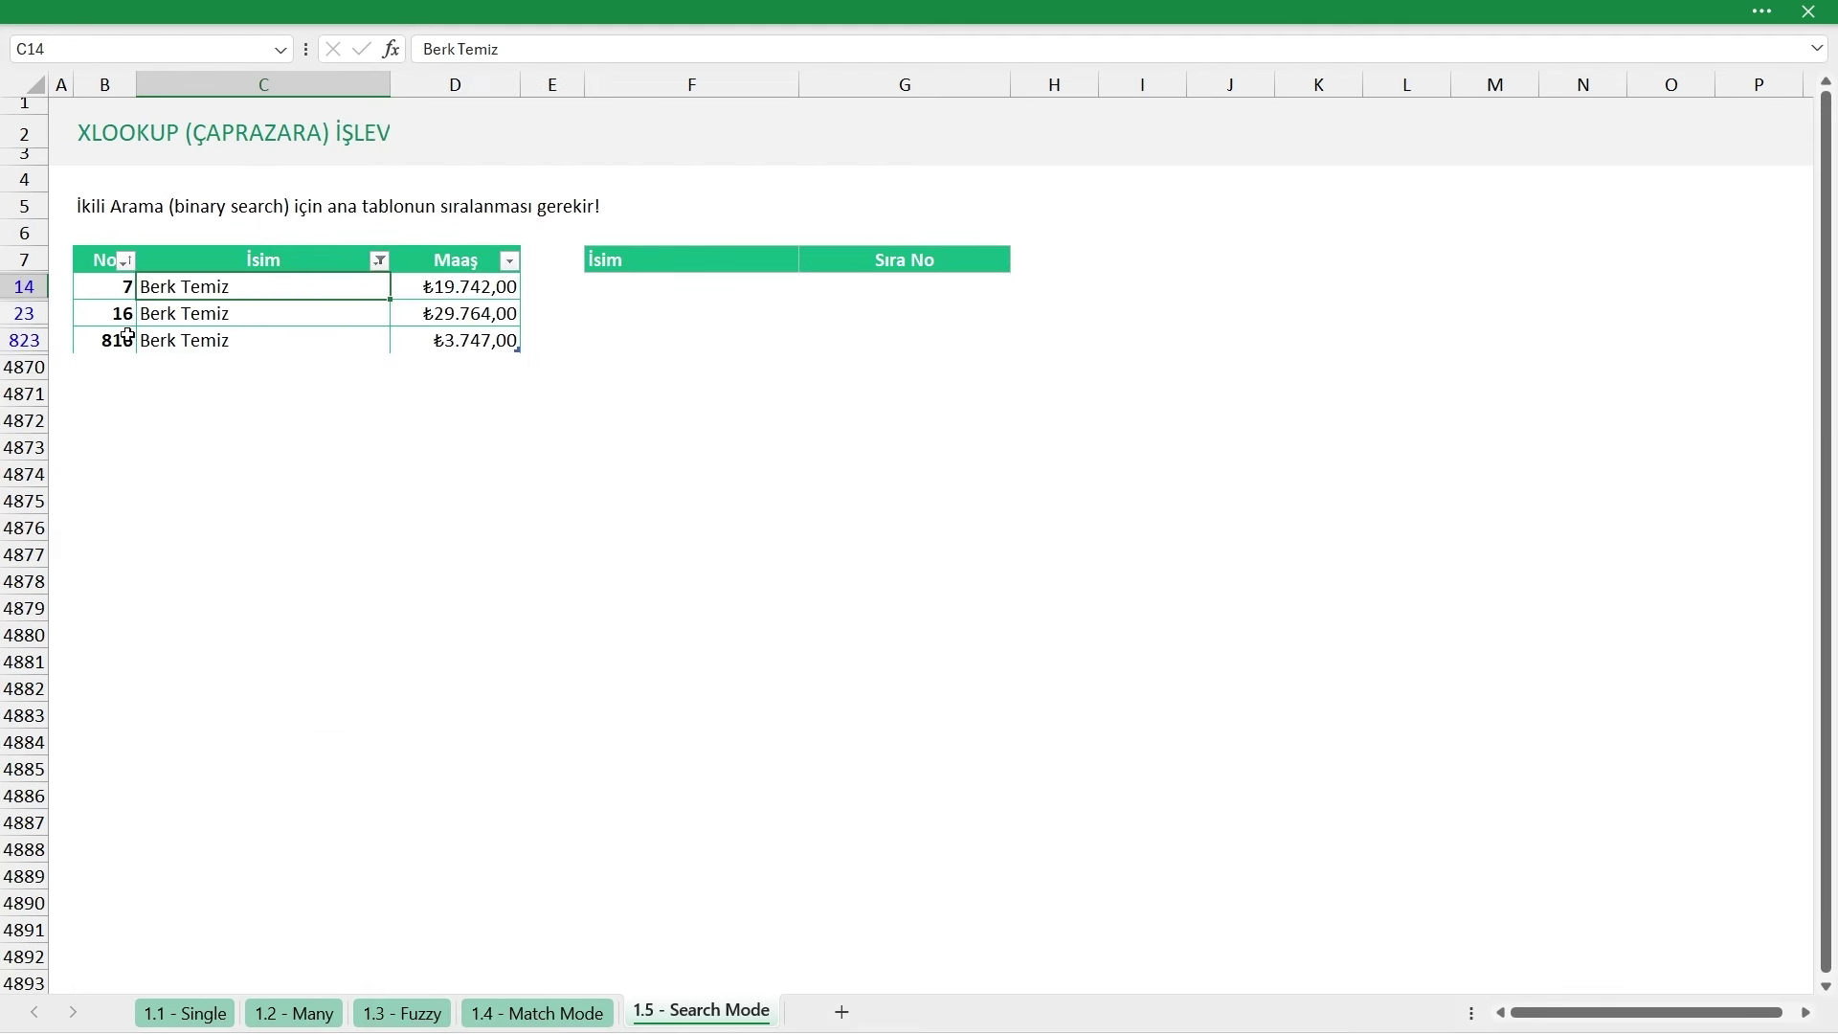
drag(114, 343, 458, 287)
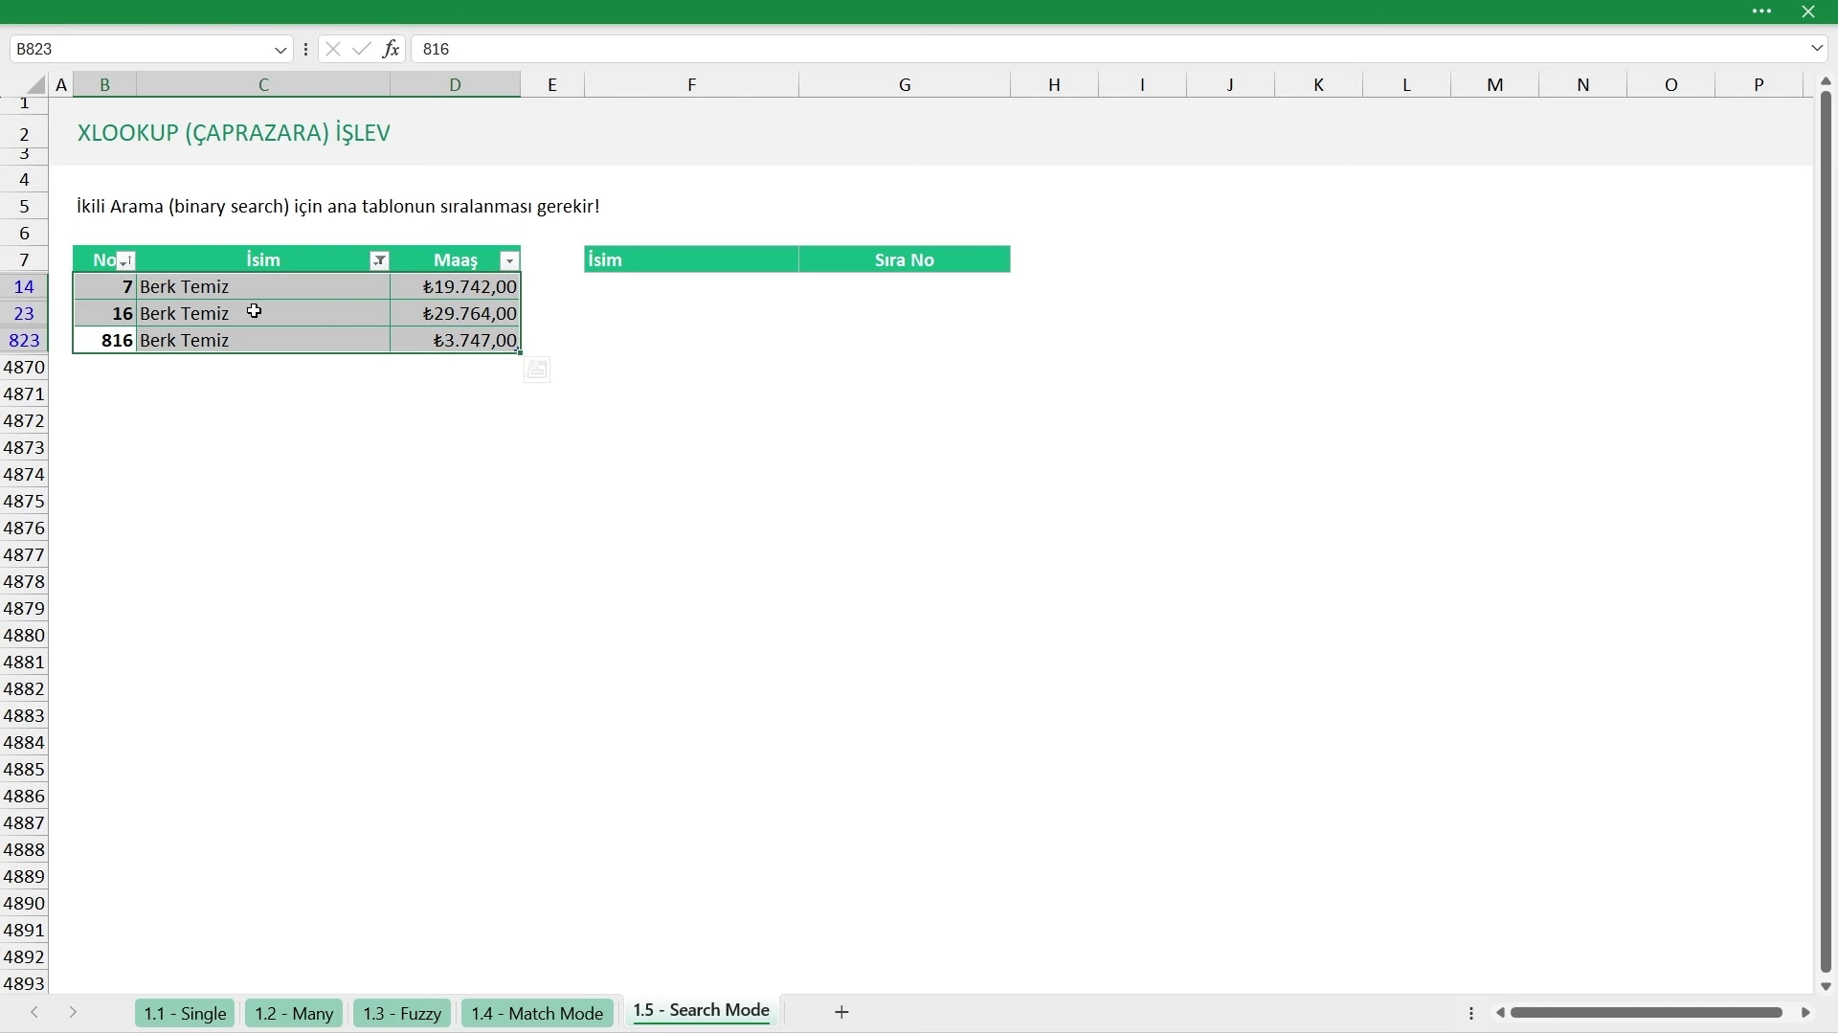
key(ctrl+z)
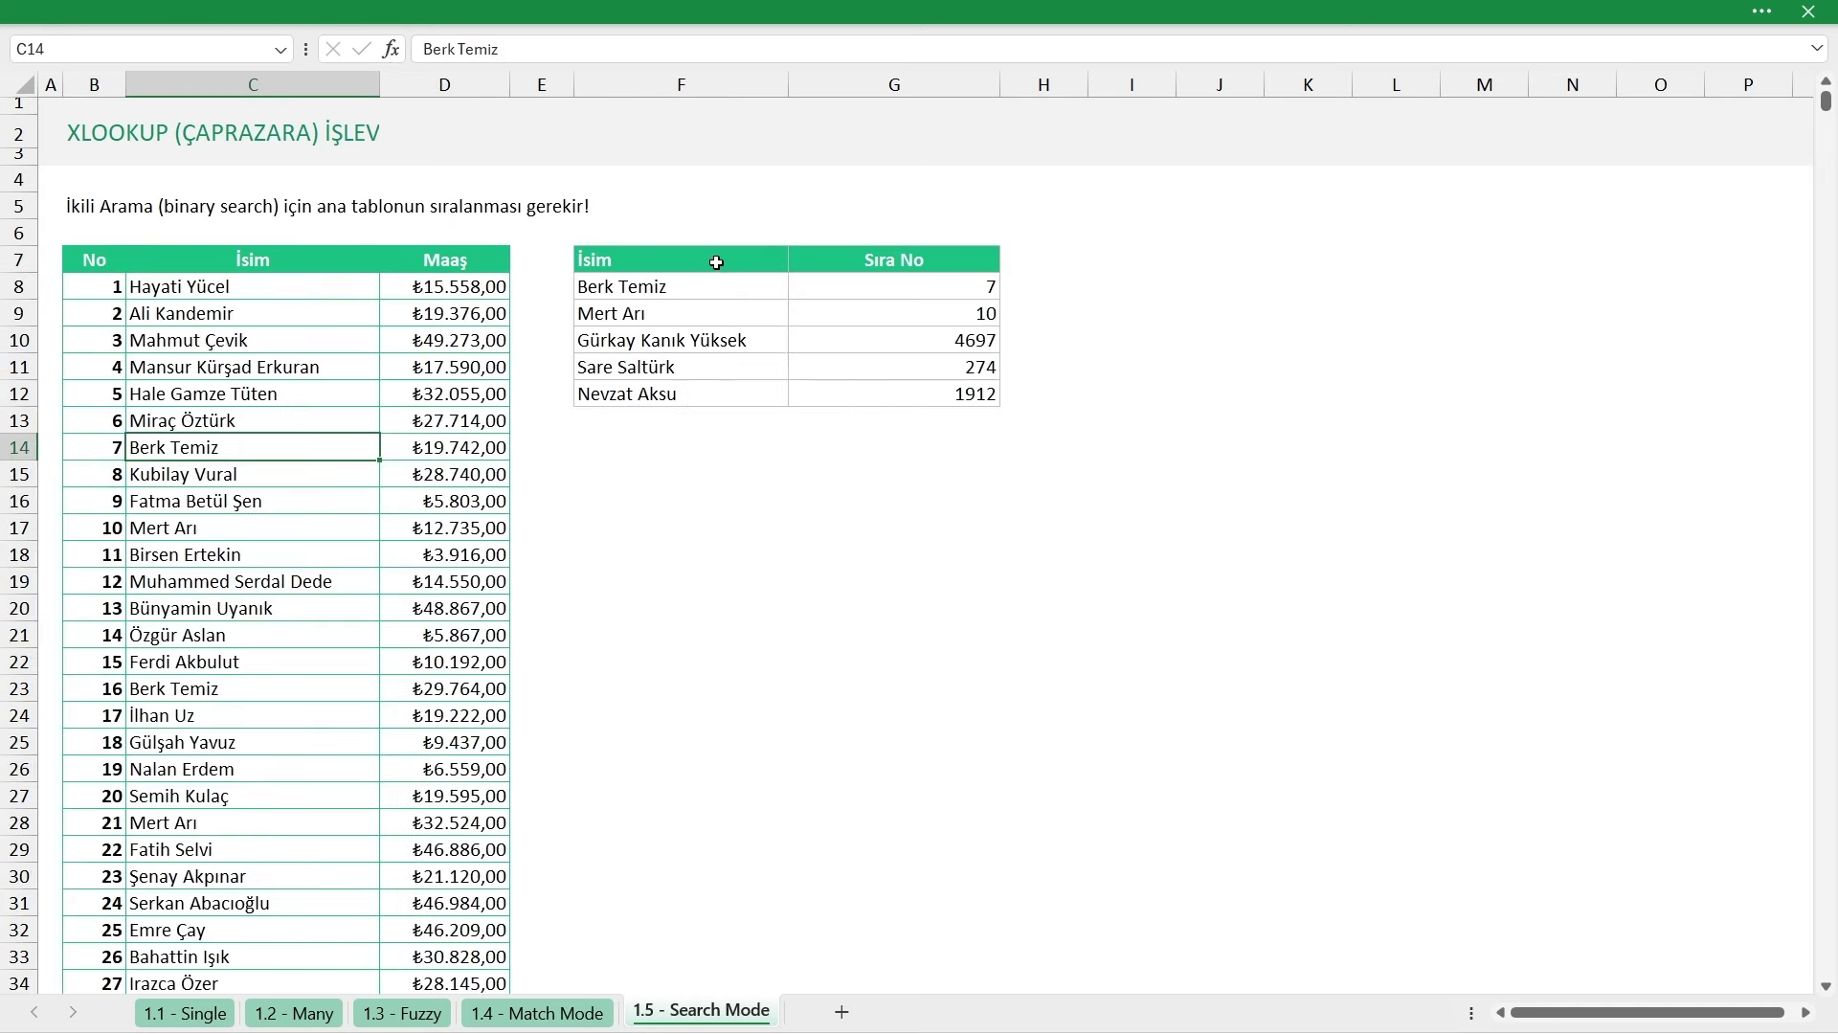
Copy the first lookup table and paste it below the original
drag(716, 263, 991, 394)
key(ctrl+c)
click(716, 450)
key(ctrl+v)
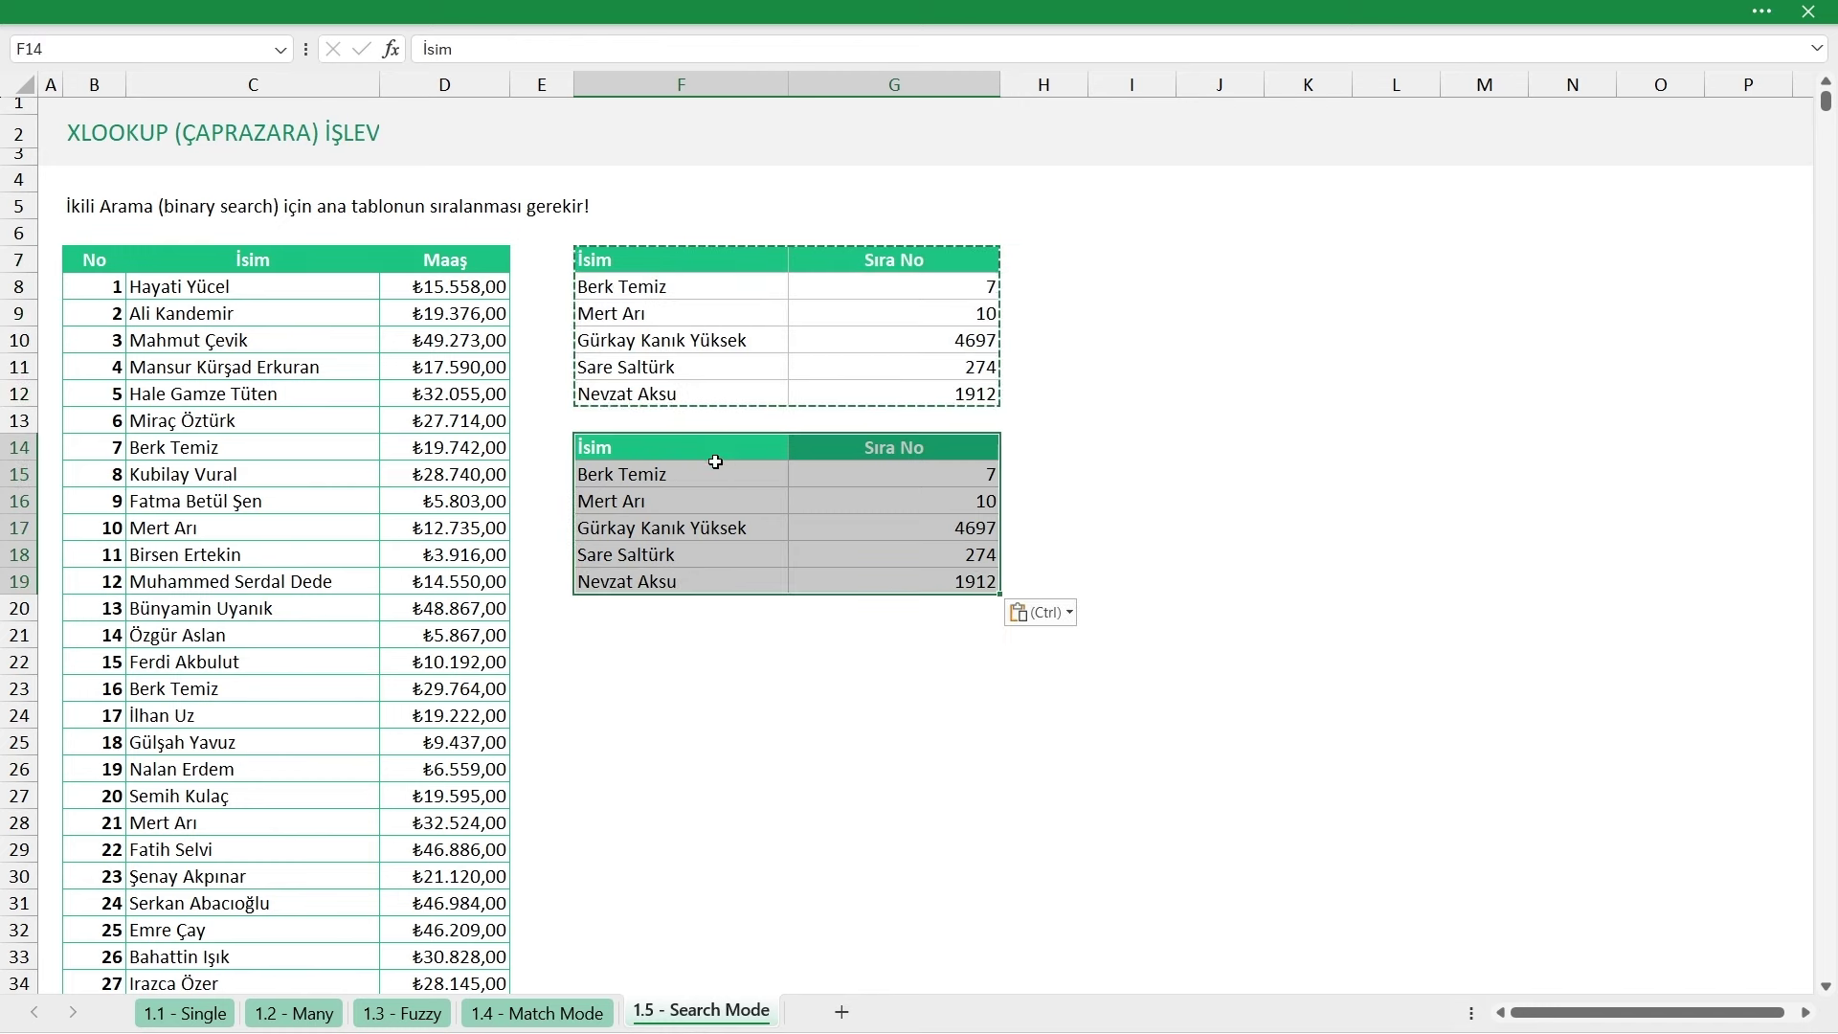
Change the copy's search mode to -1 and fill it down to G19, comparing the 816 and 2101 results
double_click(944, 474)
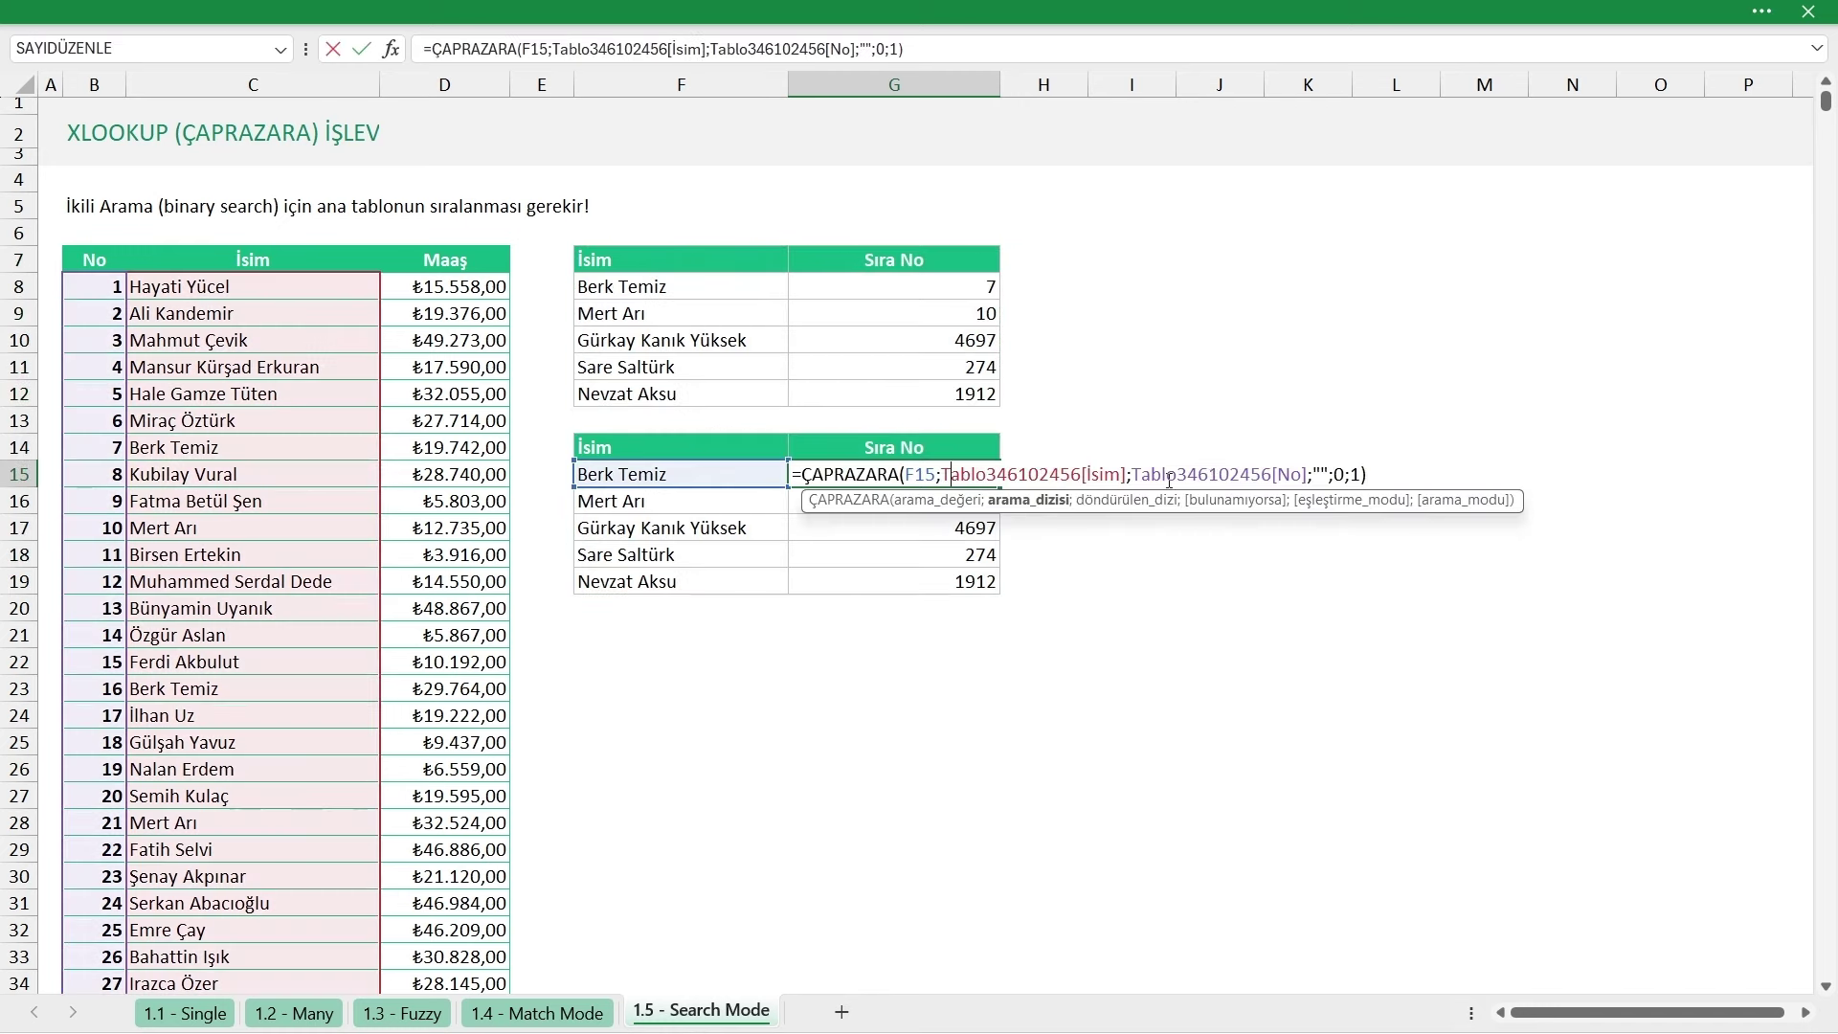
click(1353, 474)
text(-)
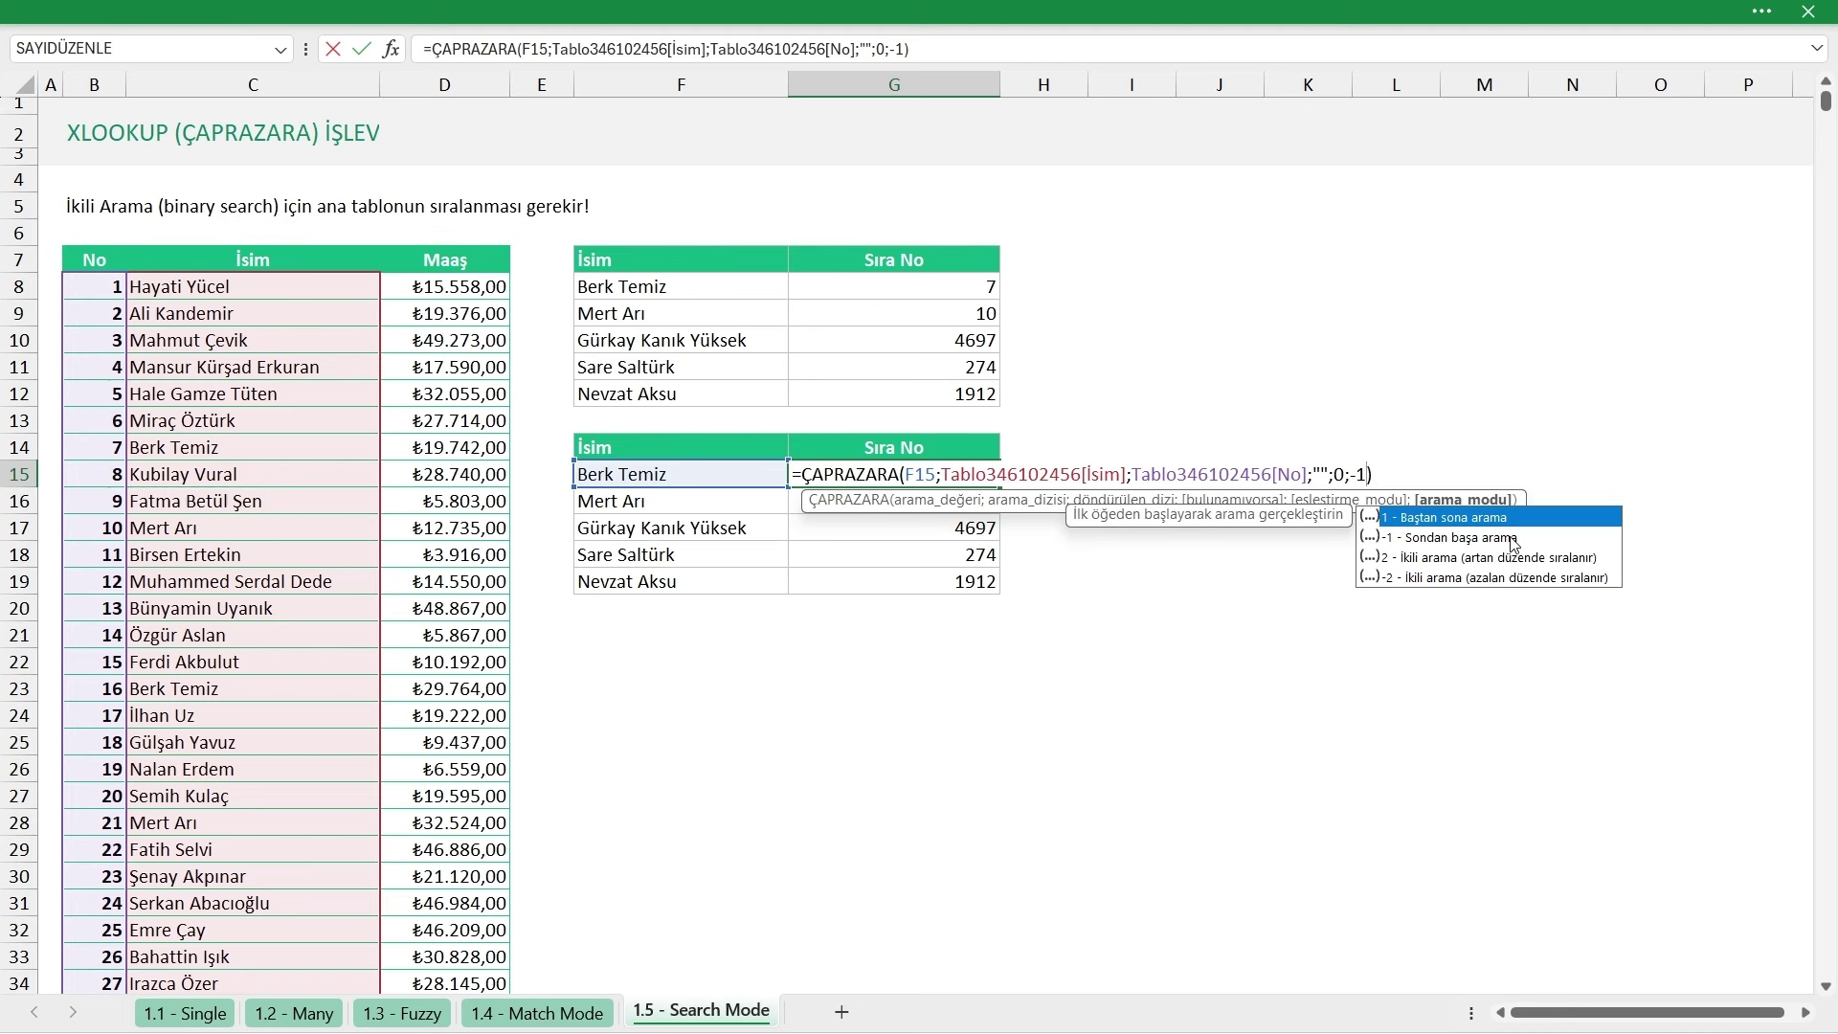
key(Return)
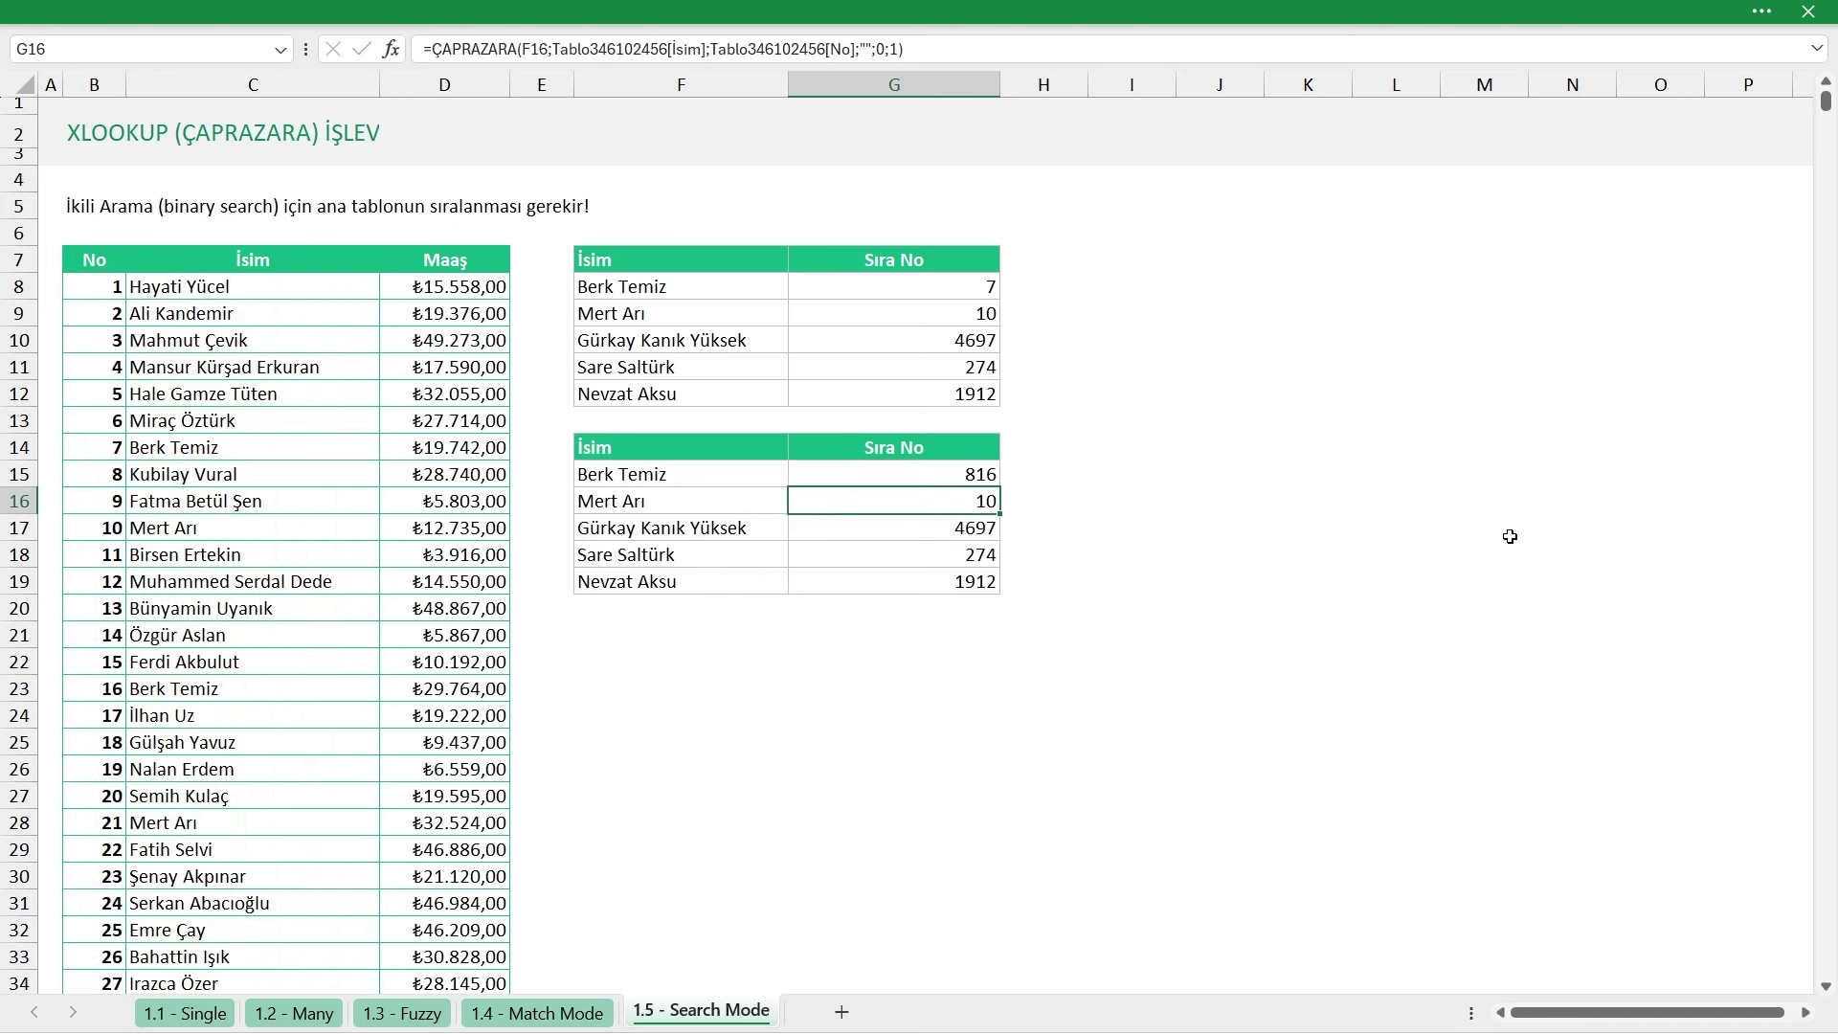
click(978, 468)
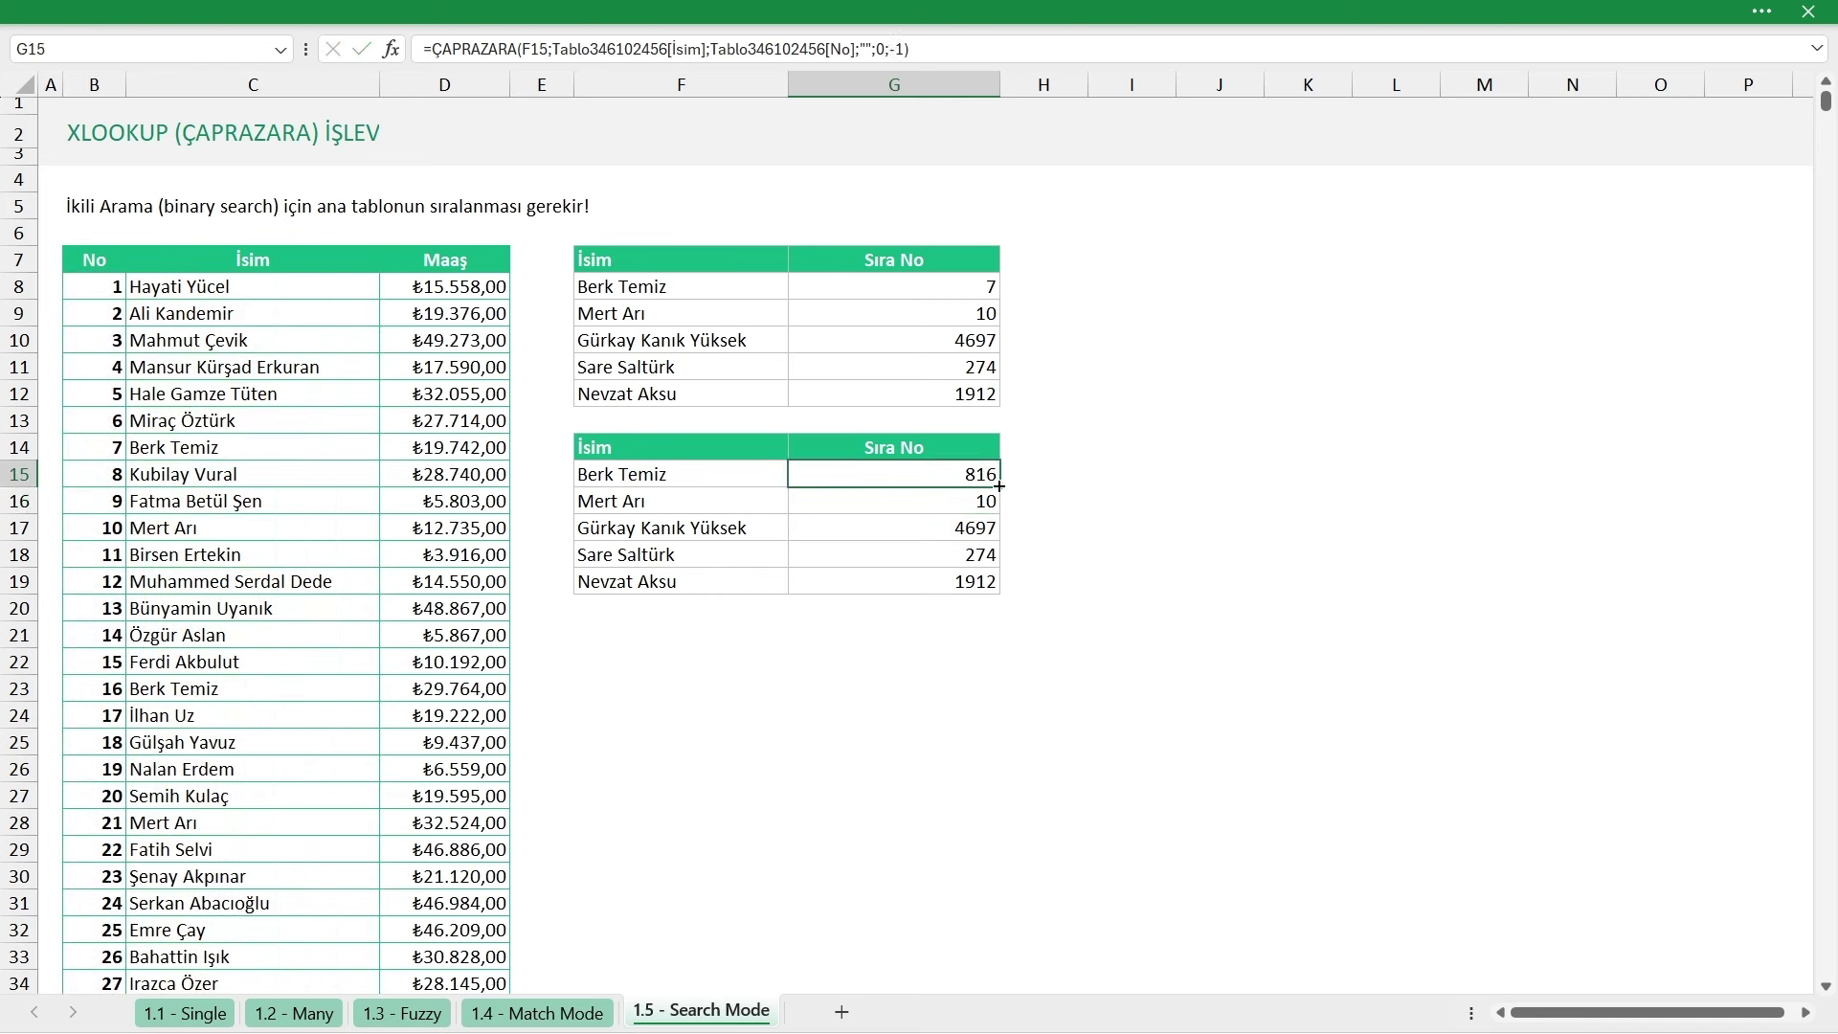
drag(999, 486, 995, 586)
shift+click(737, 564)
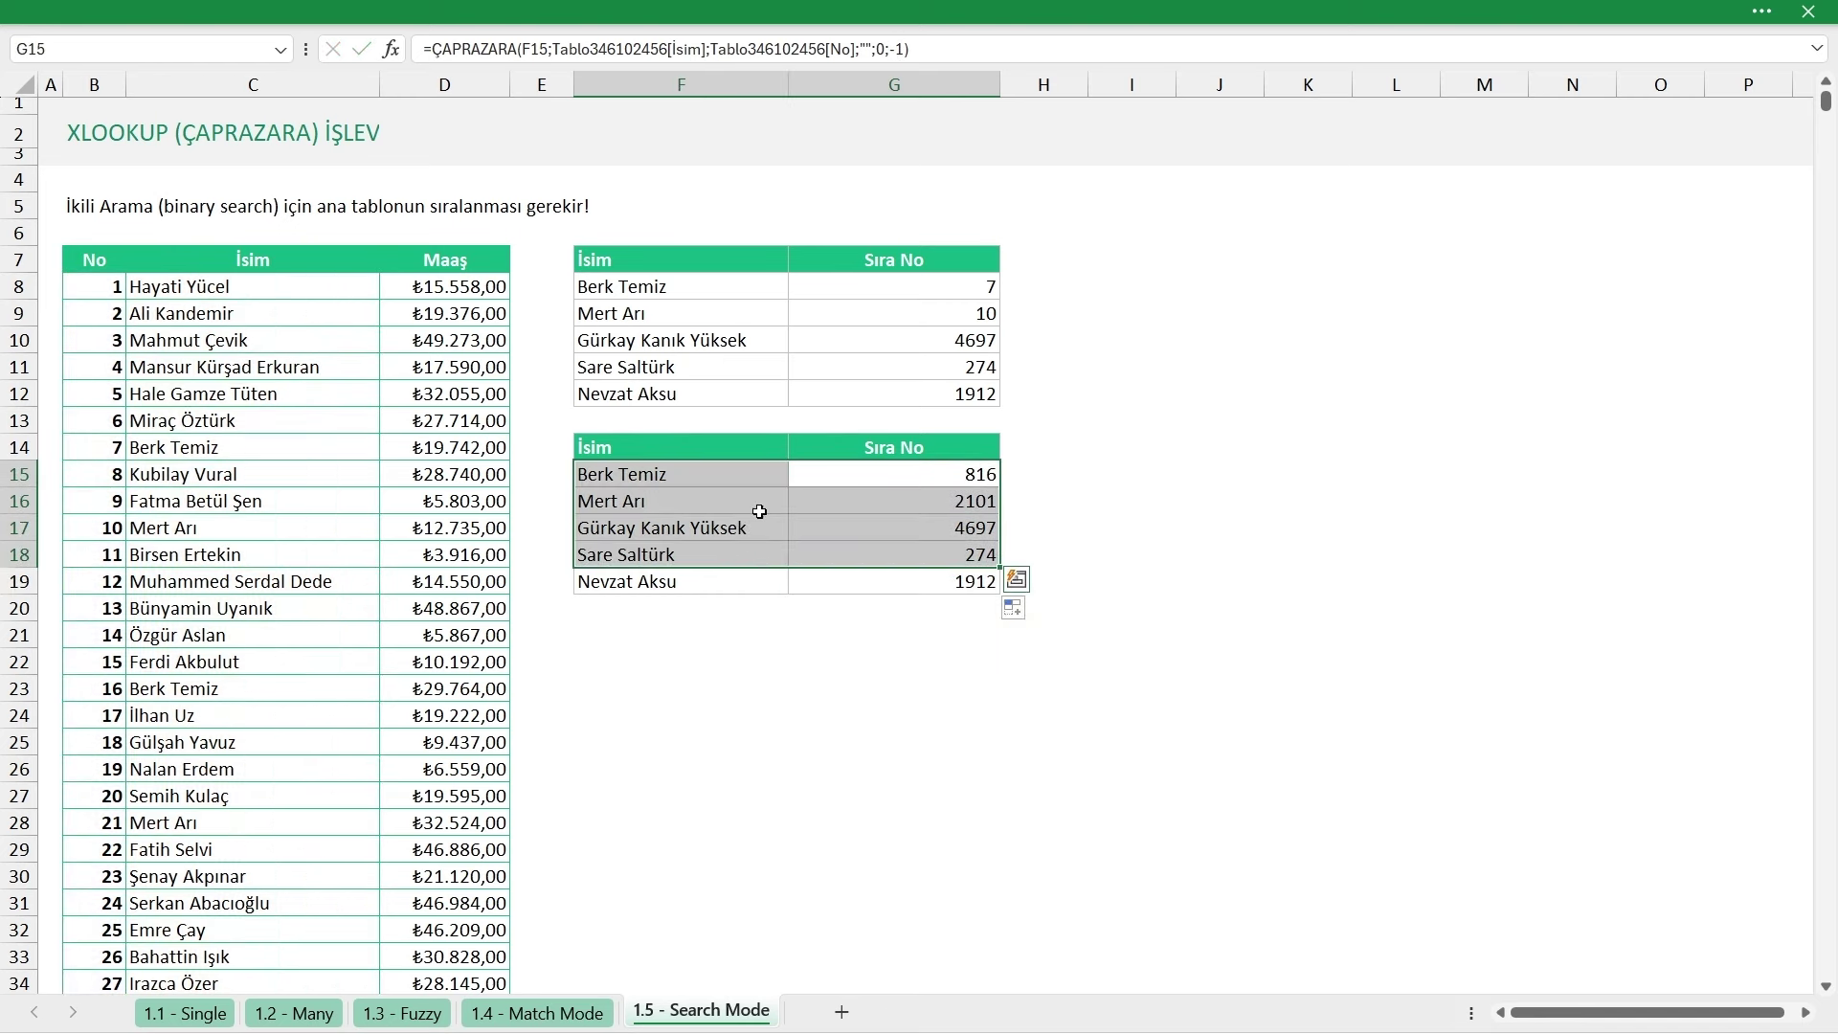
mouse_move(766, 527)
mouse_down()
mouse_move(861, 574)
mouse_move(914, 557)
mouse_move(914, 581)
mouse_up()
mouse_move(693, 500)
mouse_down()
mouse_move(880, 494)
mouse_move(768, 510)
mouse_move(838, 497)
mouse_up()
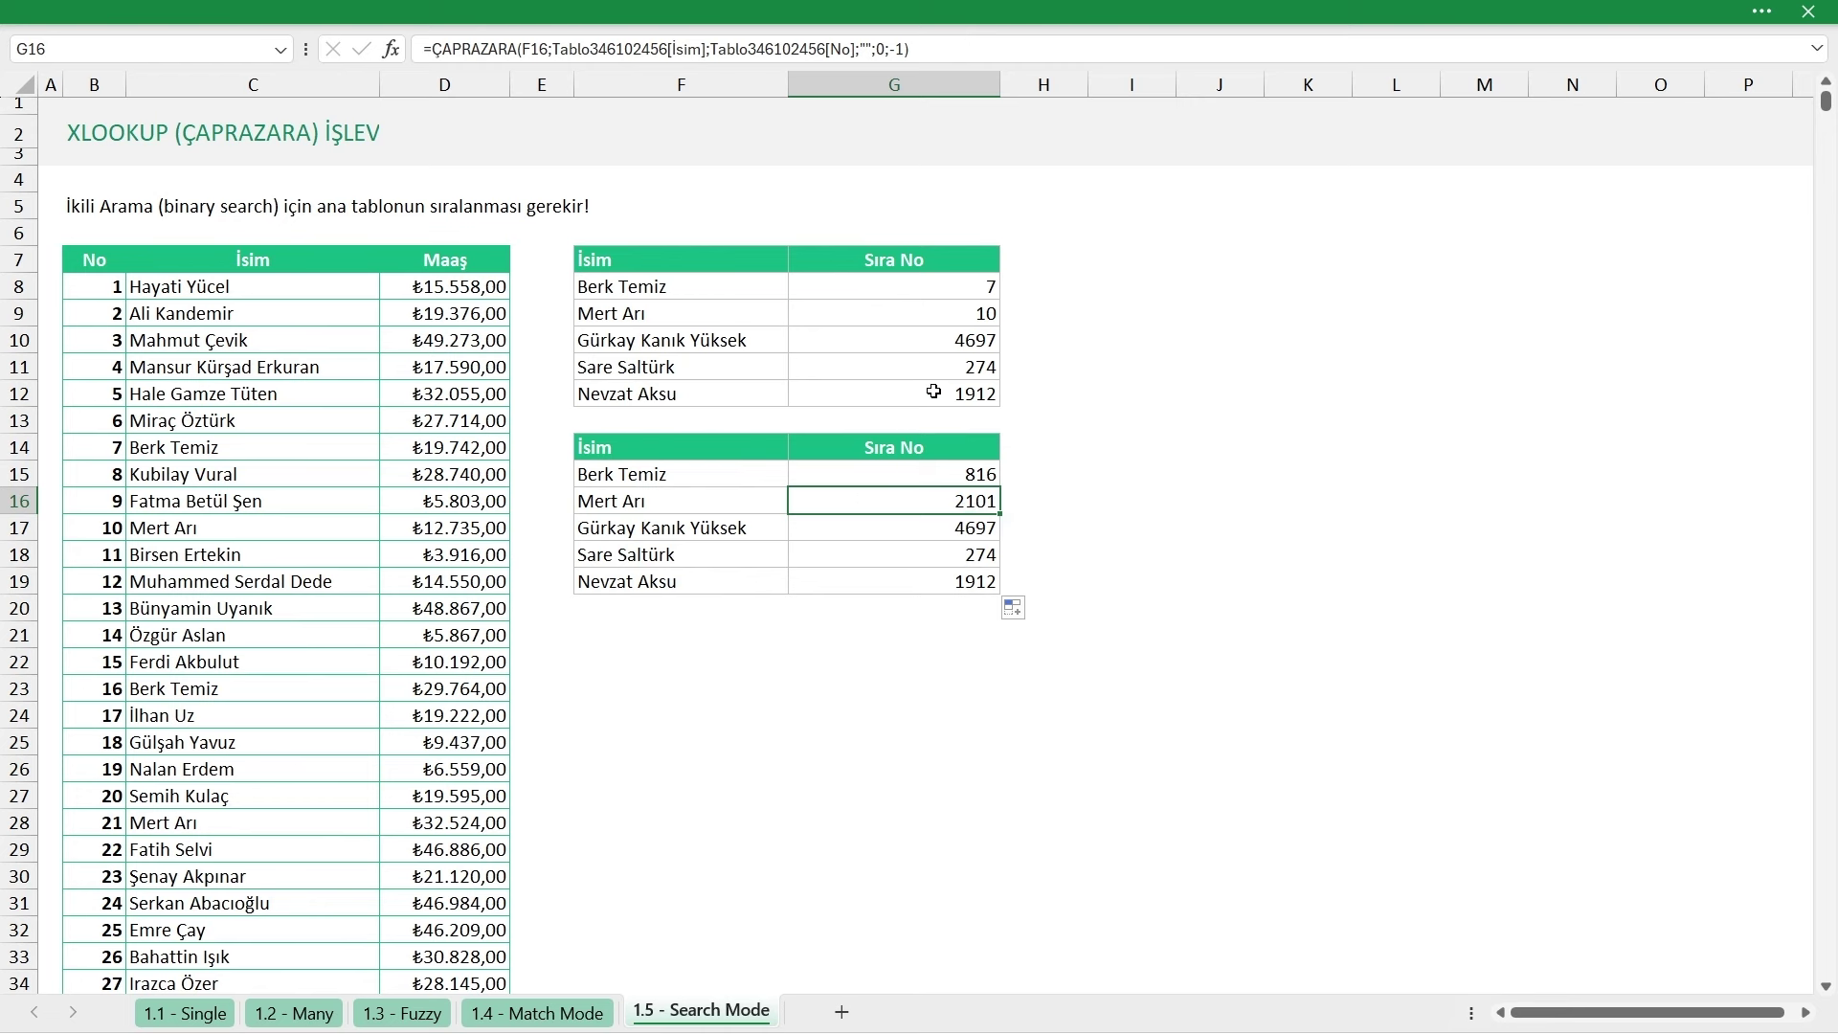
drag(722, 314, 903, 313)
click(904, 313)
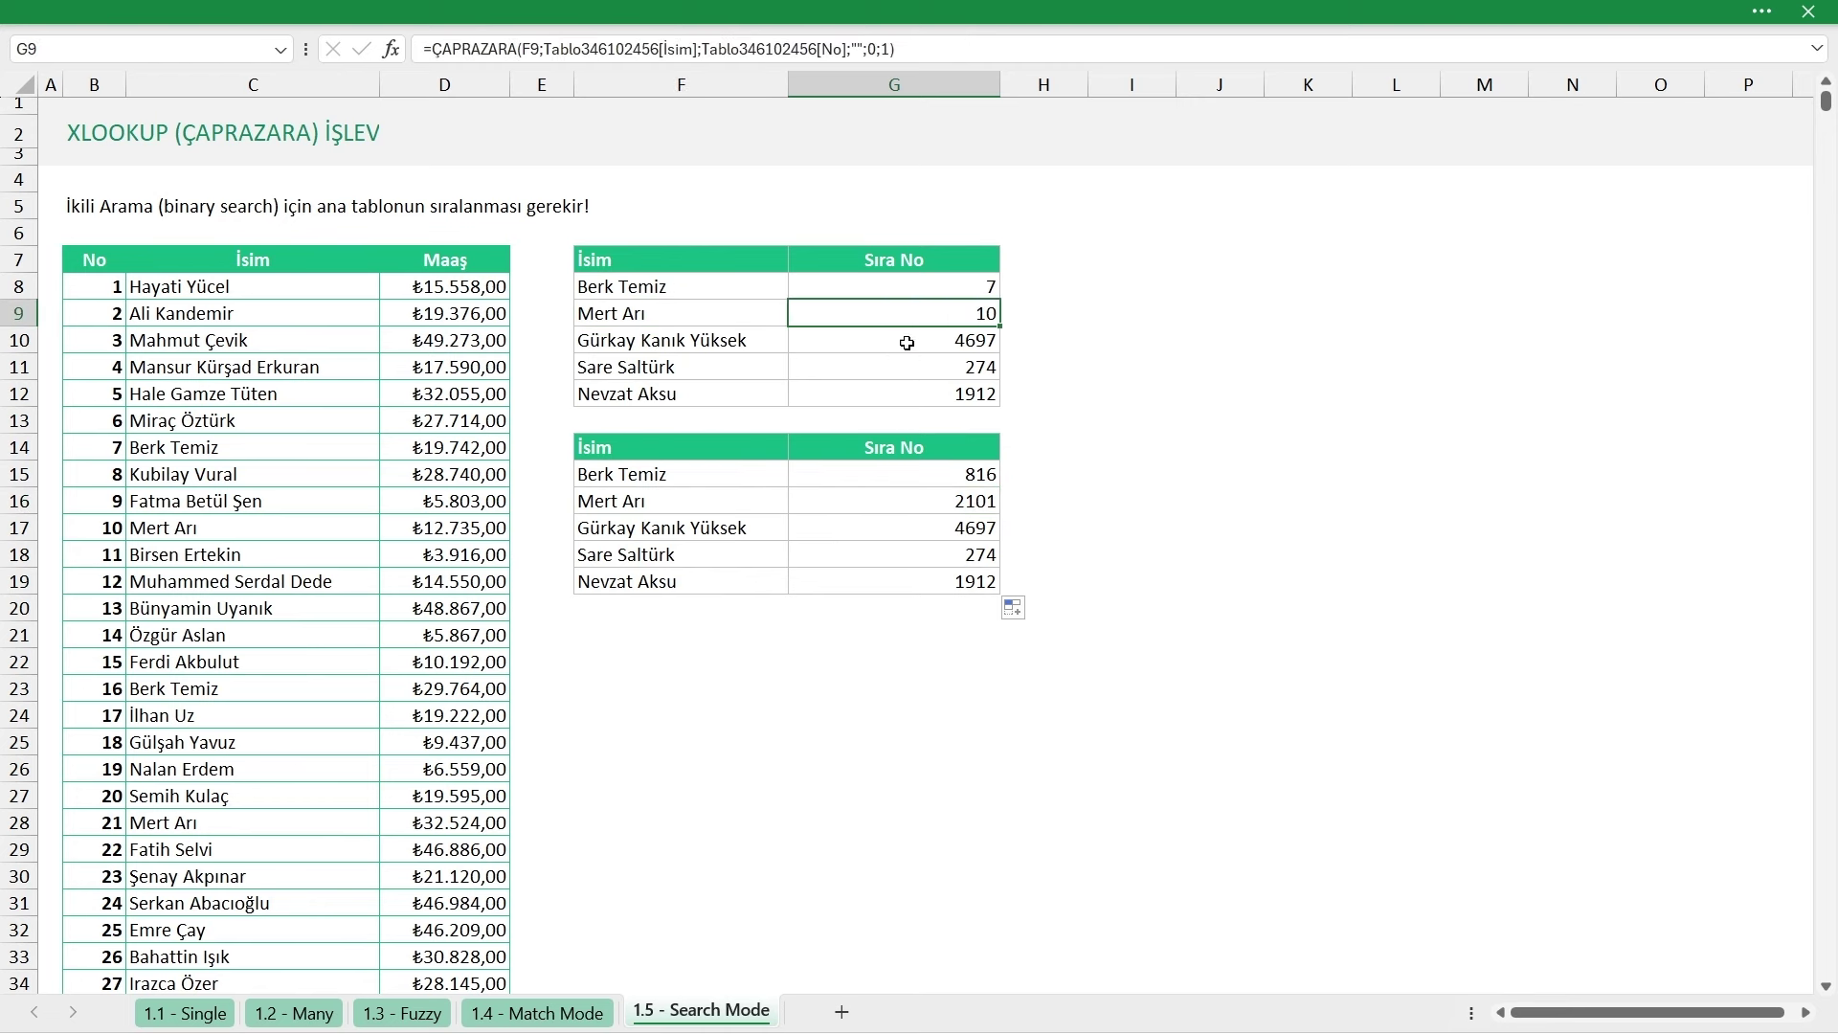
double_click(954, 311)
drag(110, 525, 459, 528)
click(900, 501)
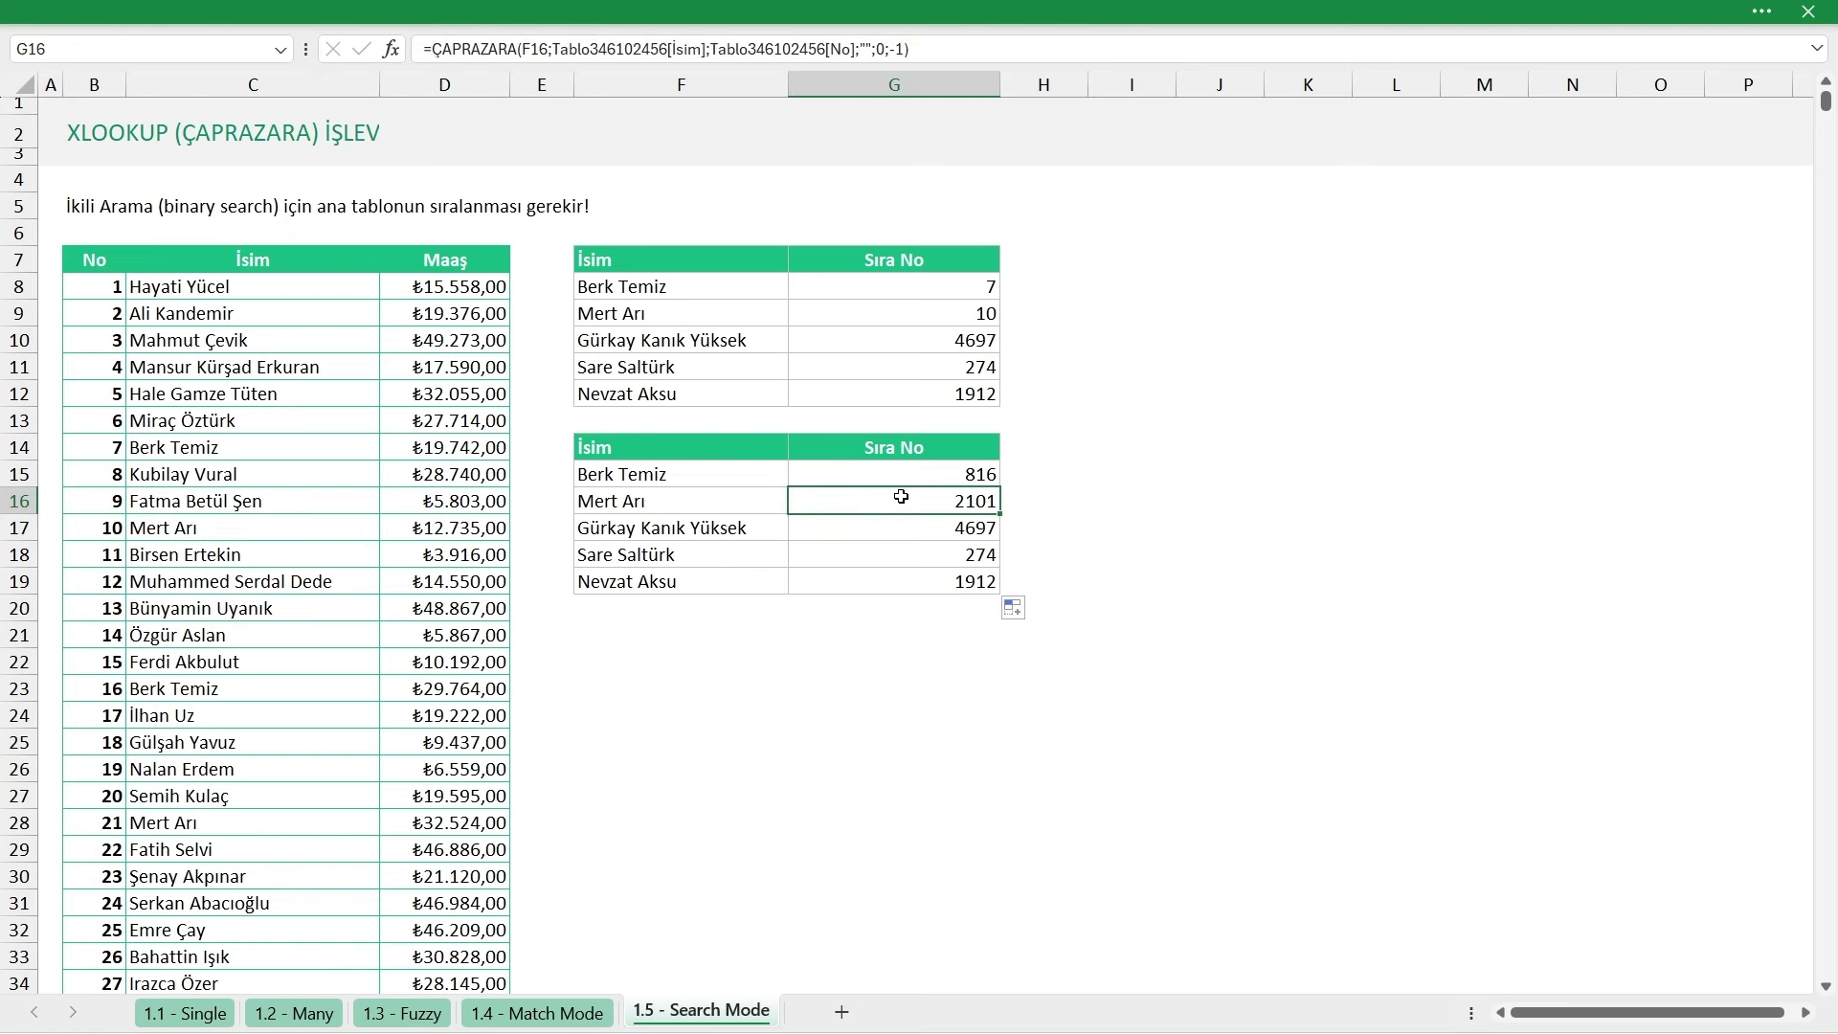
right_click(229, 527)
mouse_move(291, 687)
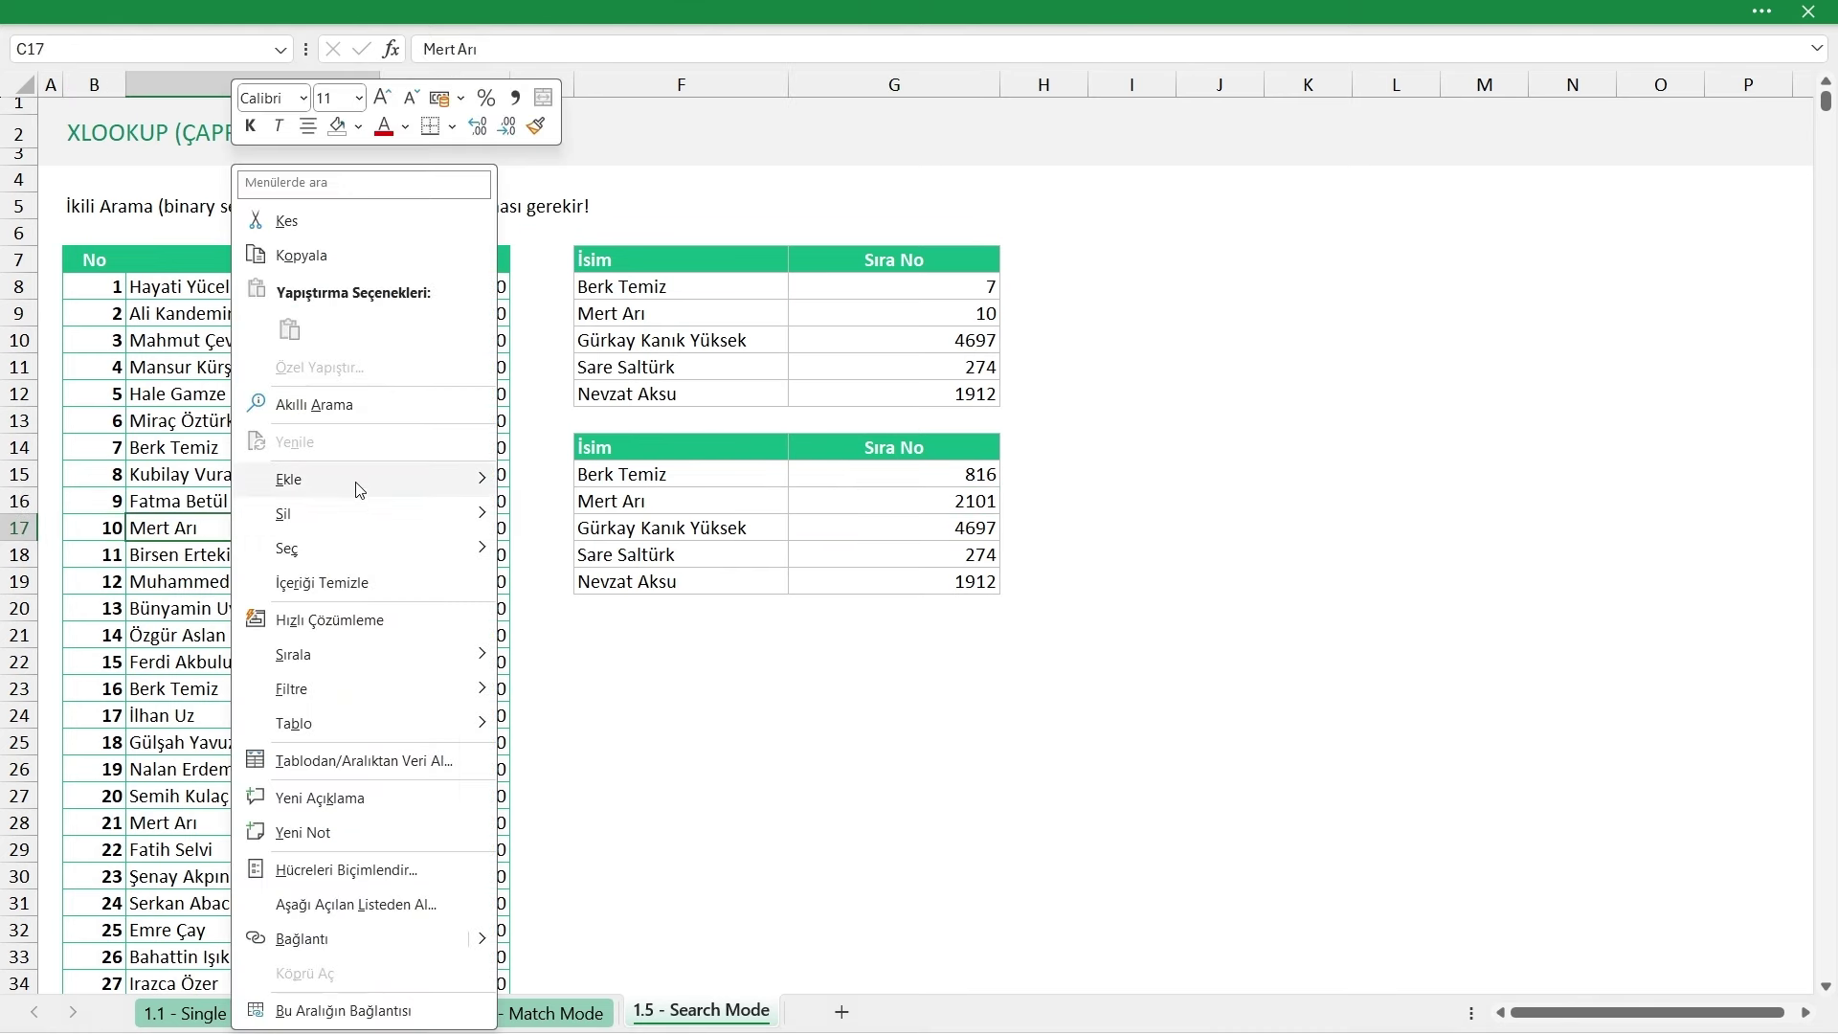
click(594, 534)
mouse_move(187, 318)
mouse_down()
mouse_move(194, 340)
mouse_move(181, 318)
mouse_move(132, 343)
mouse_move(186, 340)
mouse_up()
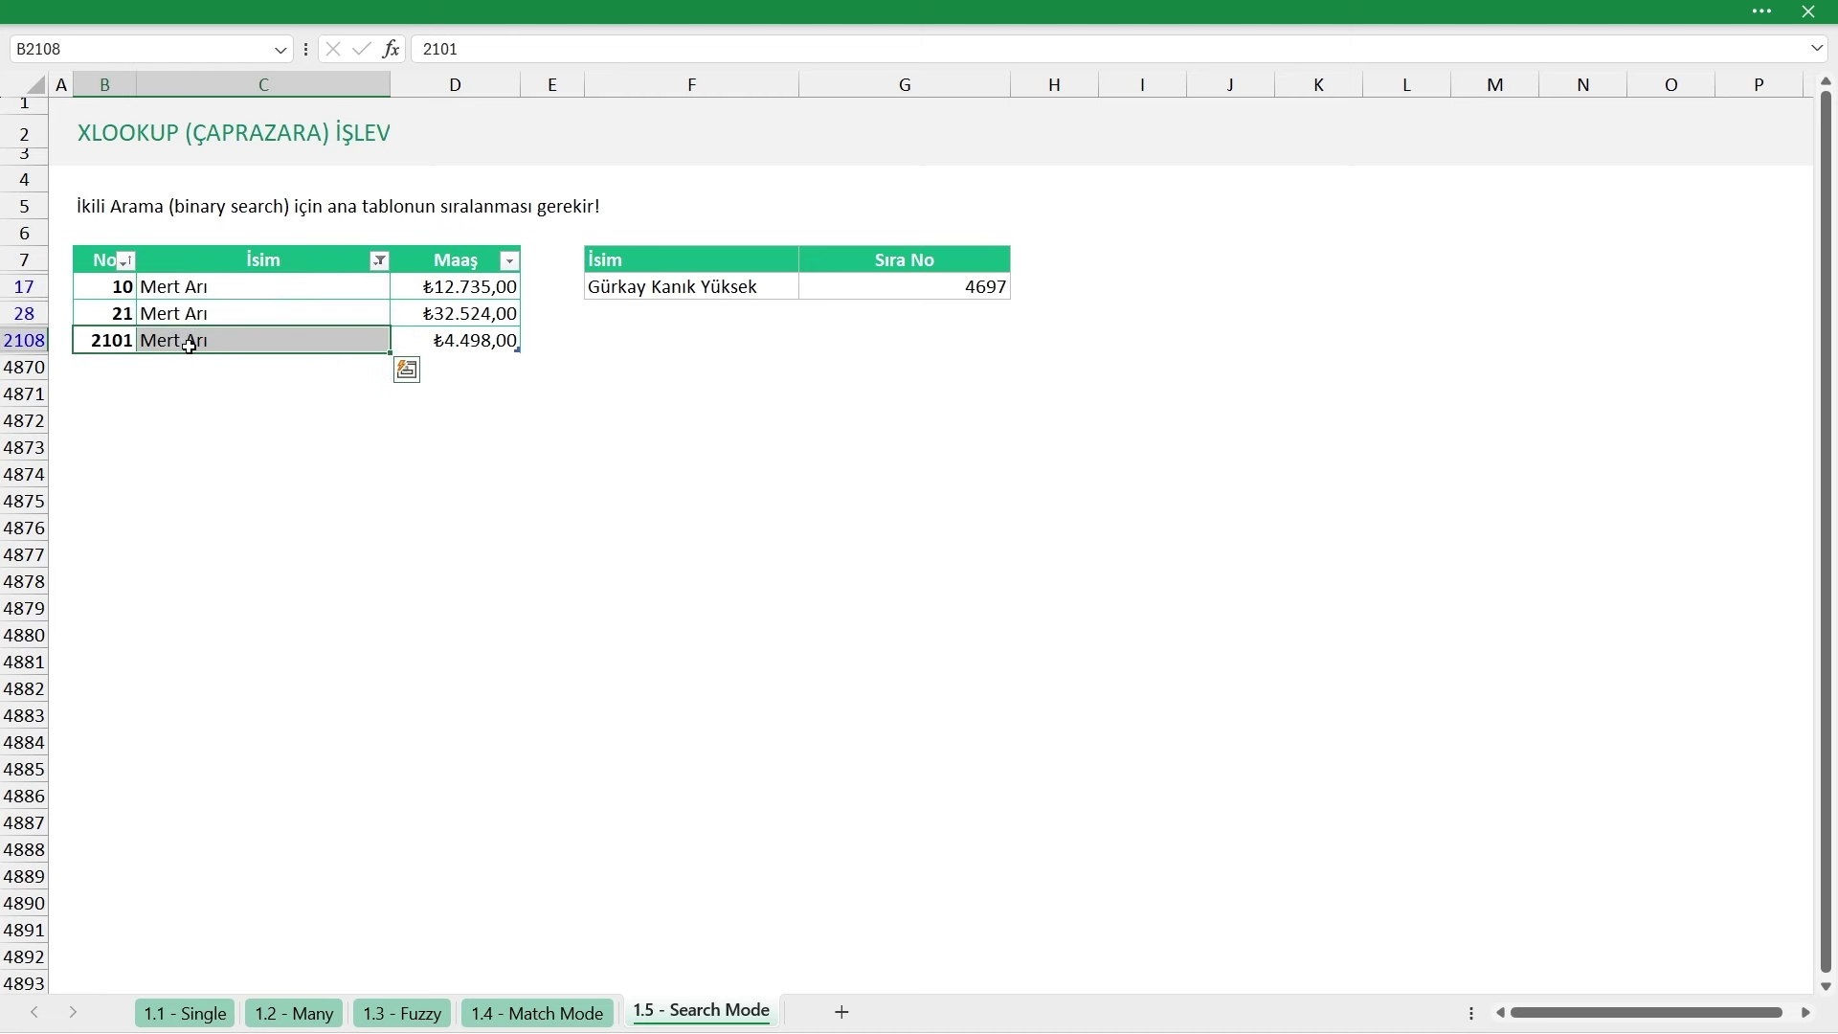
drag(261, 550, 258, 256)
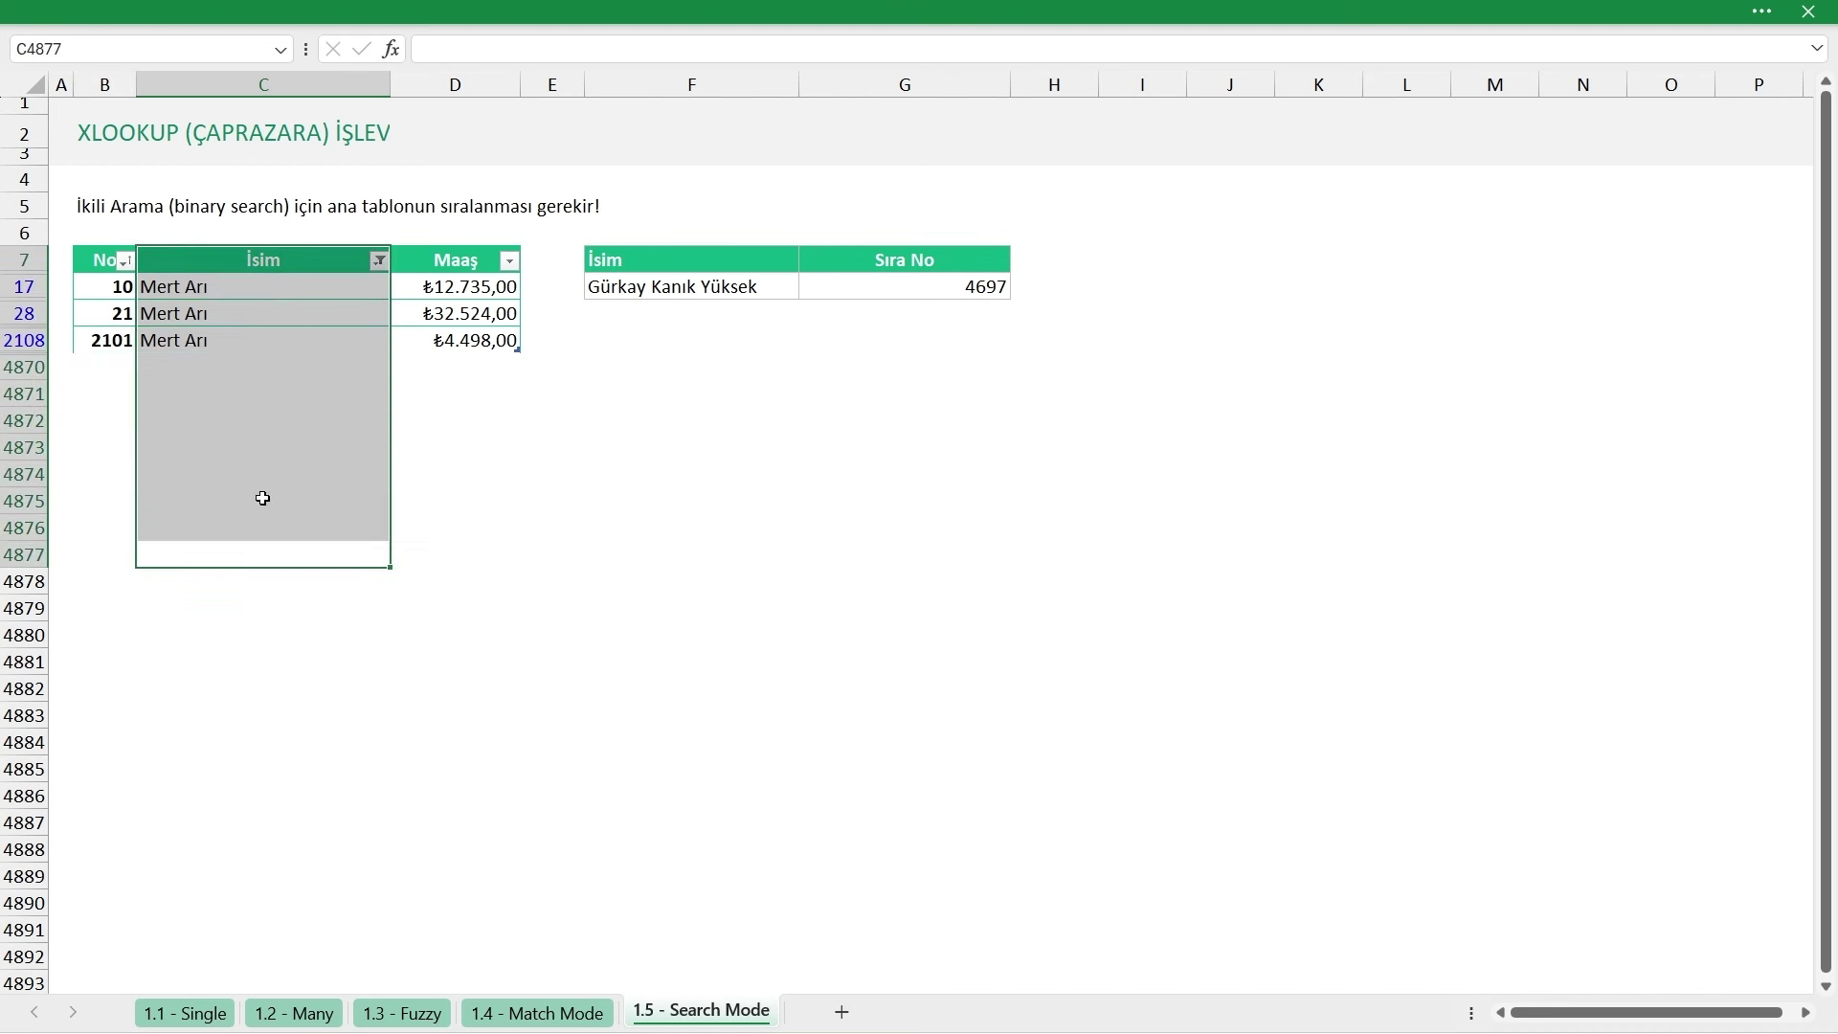
mouse_move(121, 340)
mouse_down()
mouse_move(441, 340)
mouse_move(108, 341)
mouse_up()
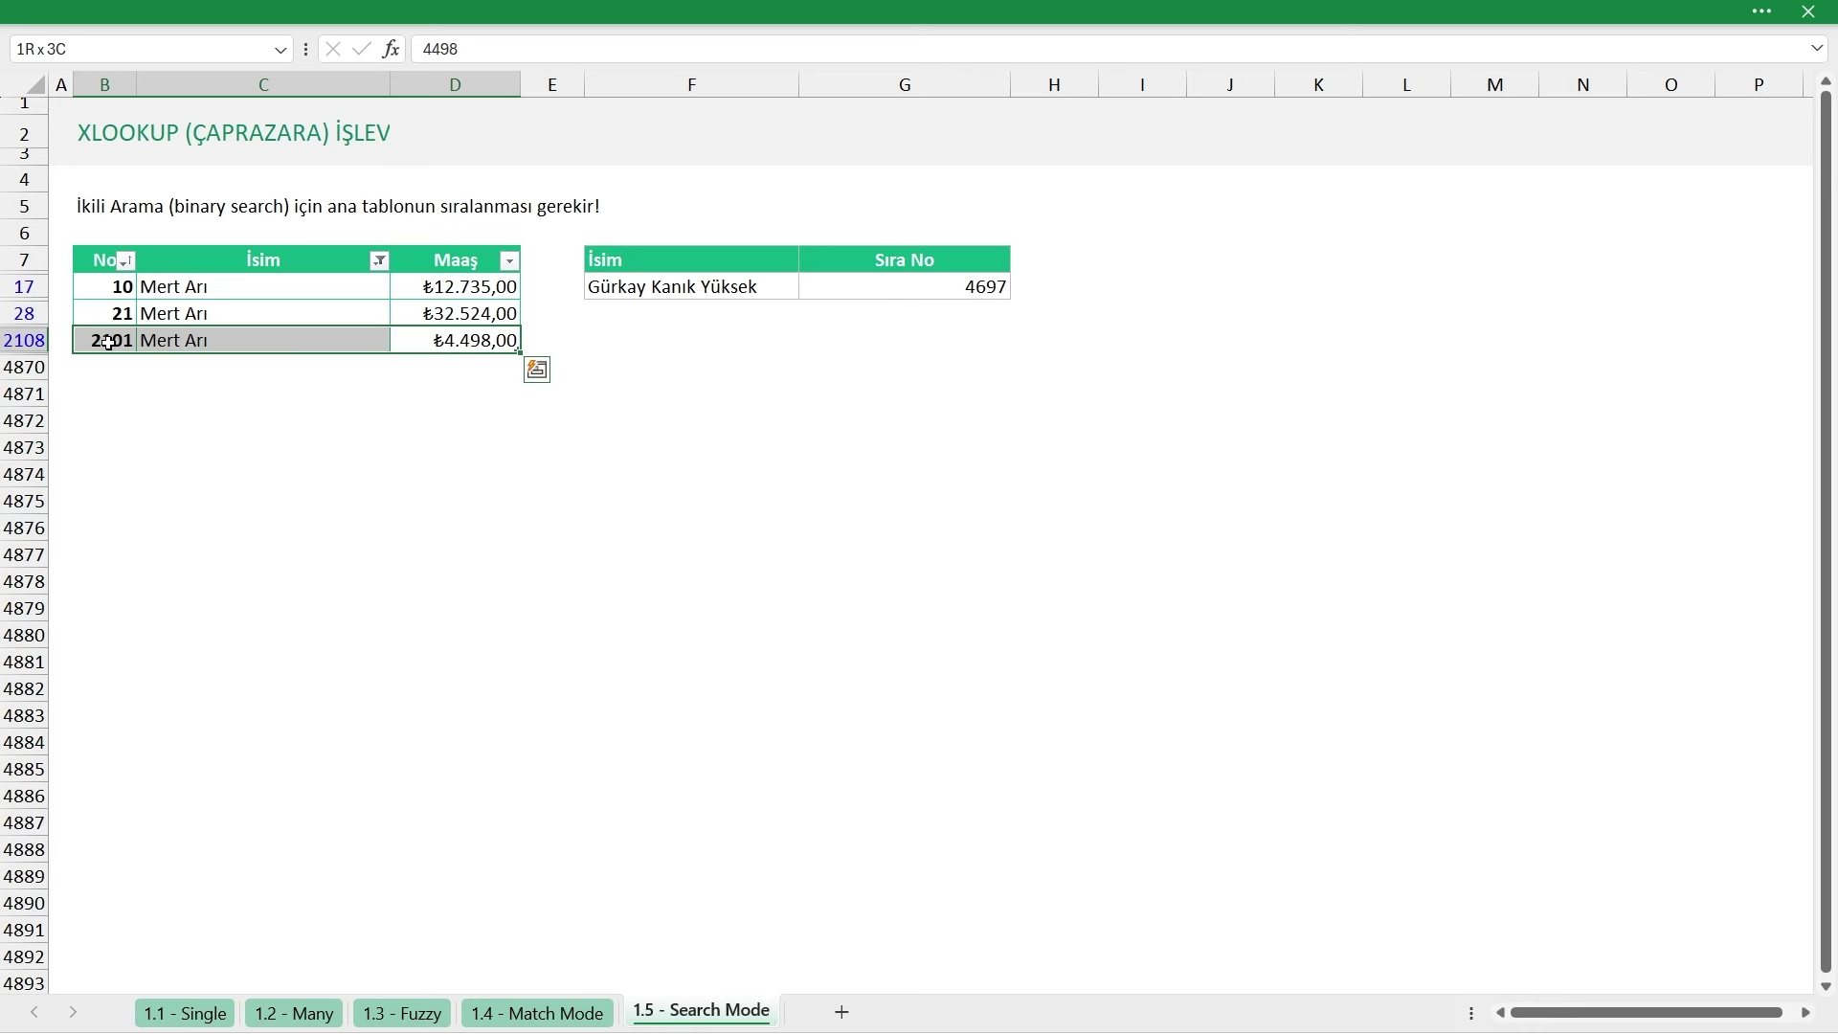
drag(256, 264, 250, 610)
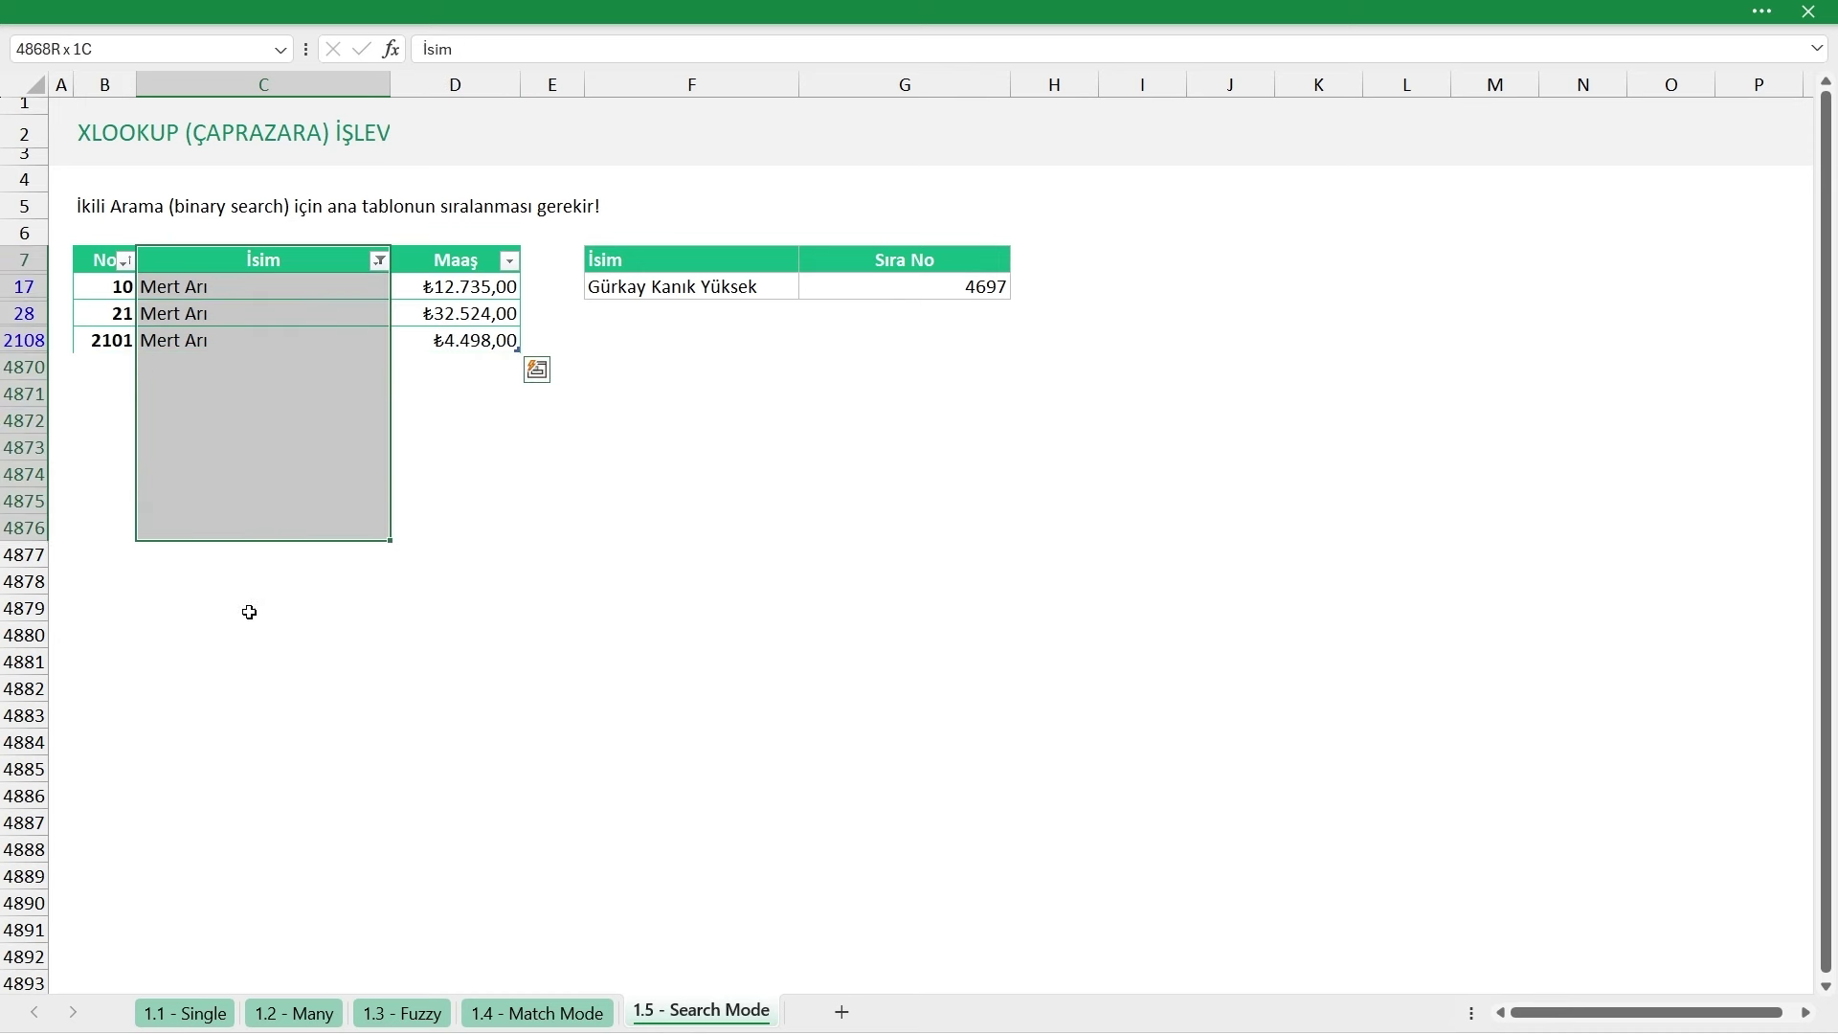
click(267, 289)
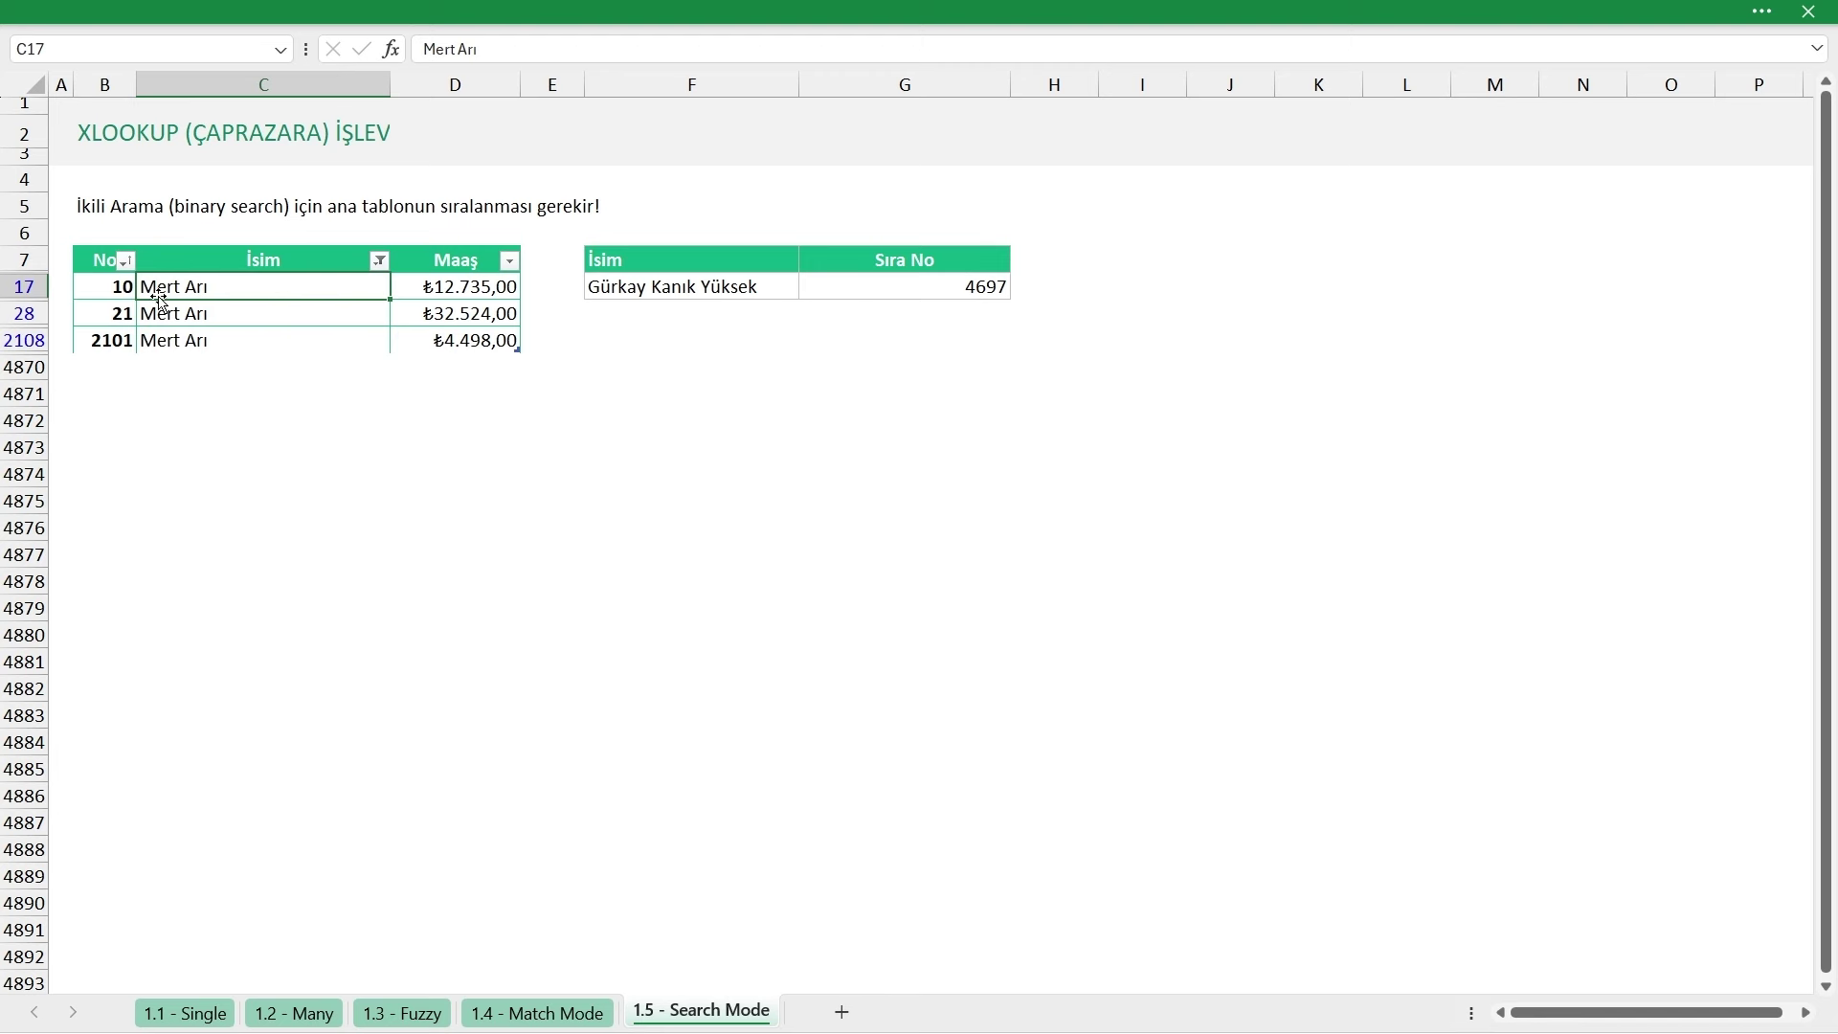
drag(99, 287, 457, 287)
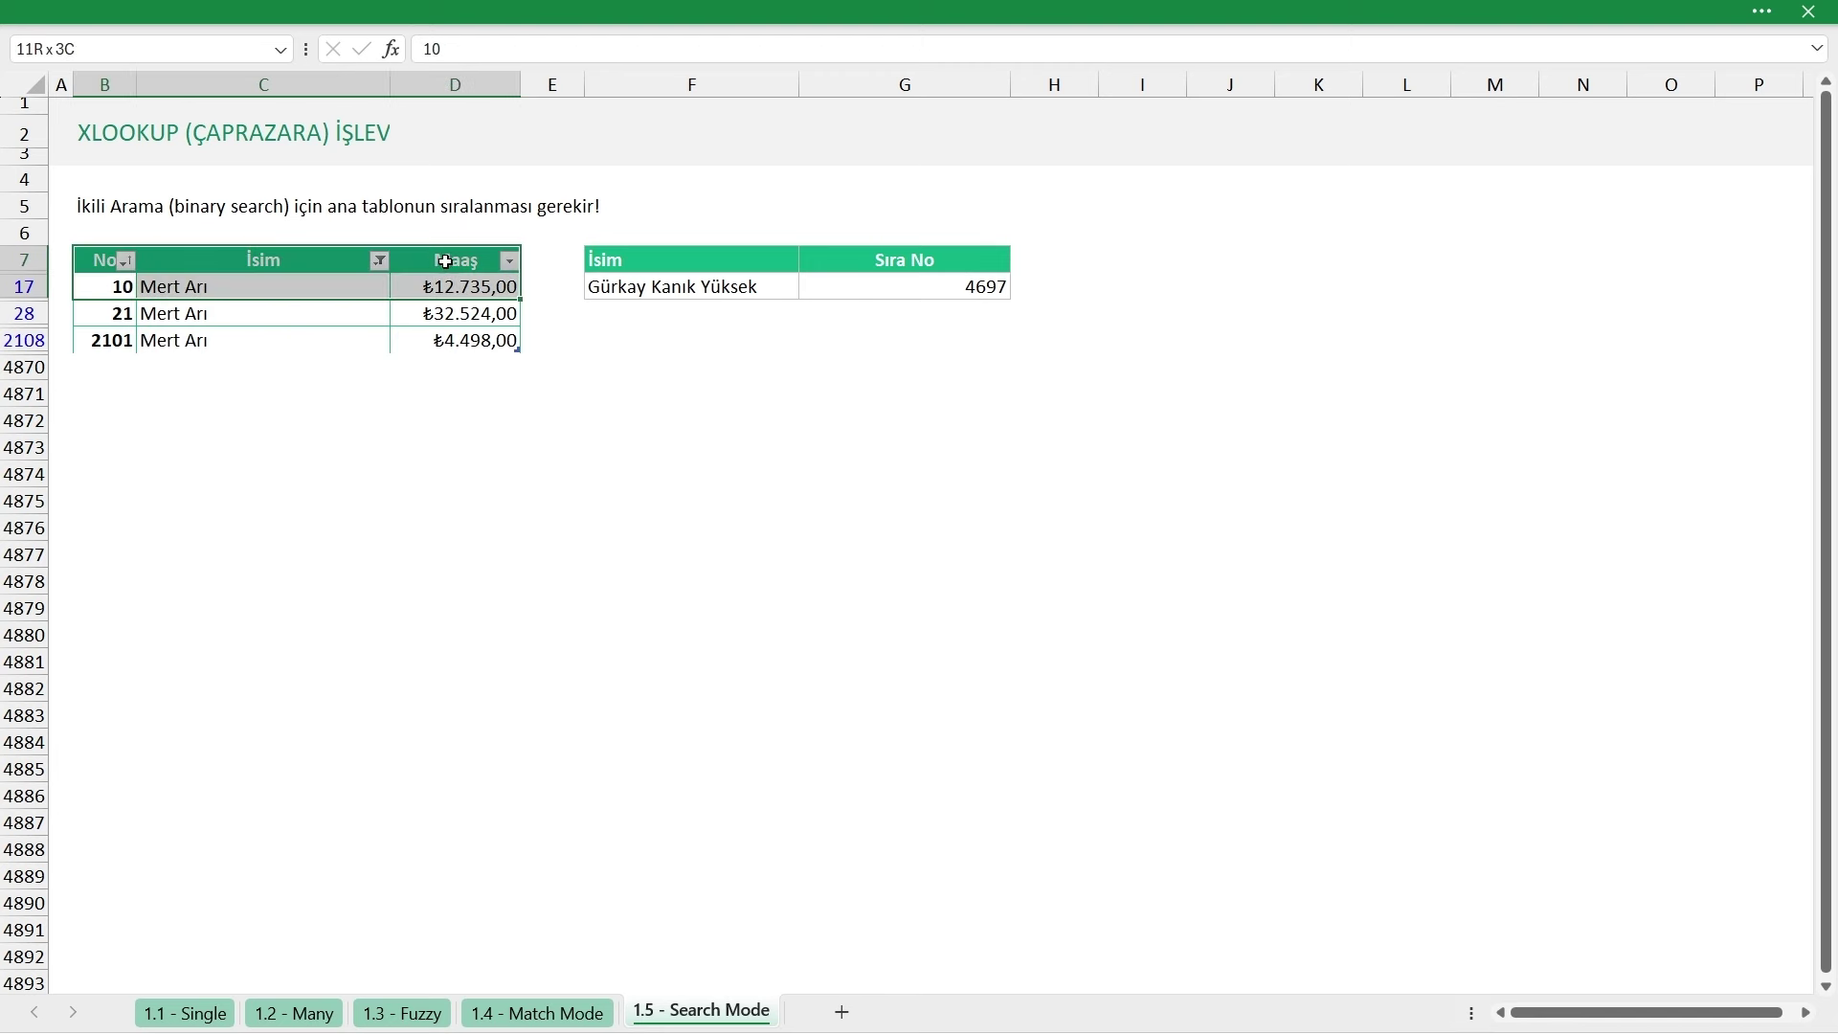
click(209, 286)
drag(113, 285, 443, 277)
click(431, 285)
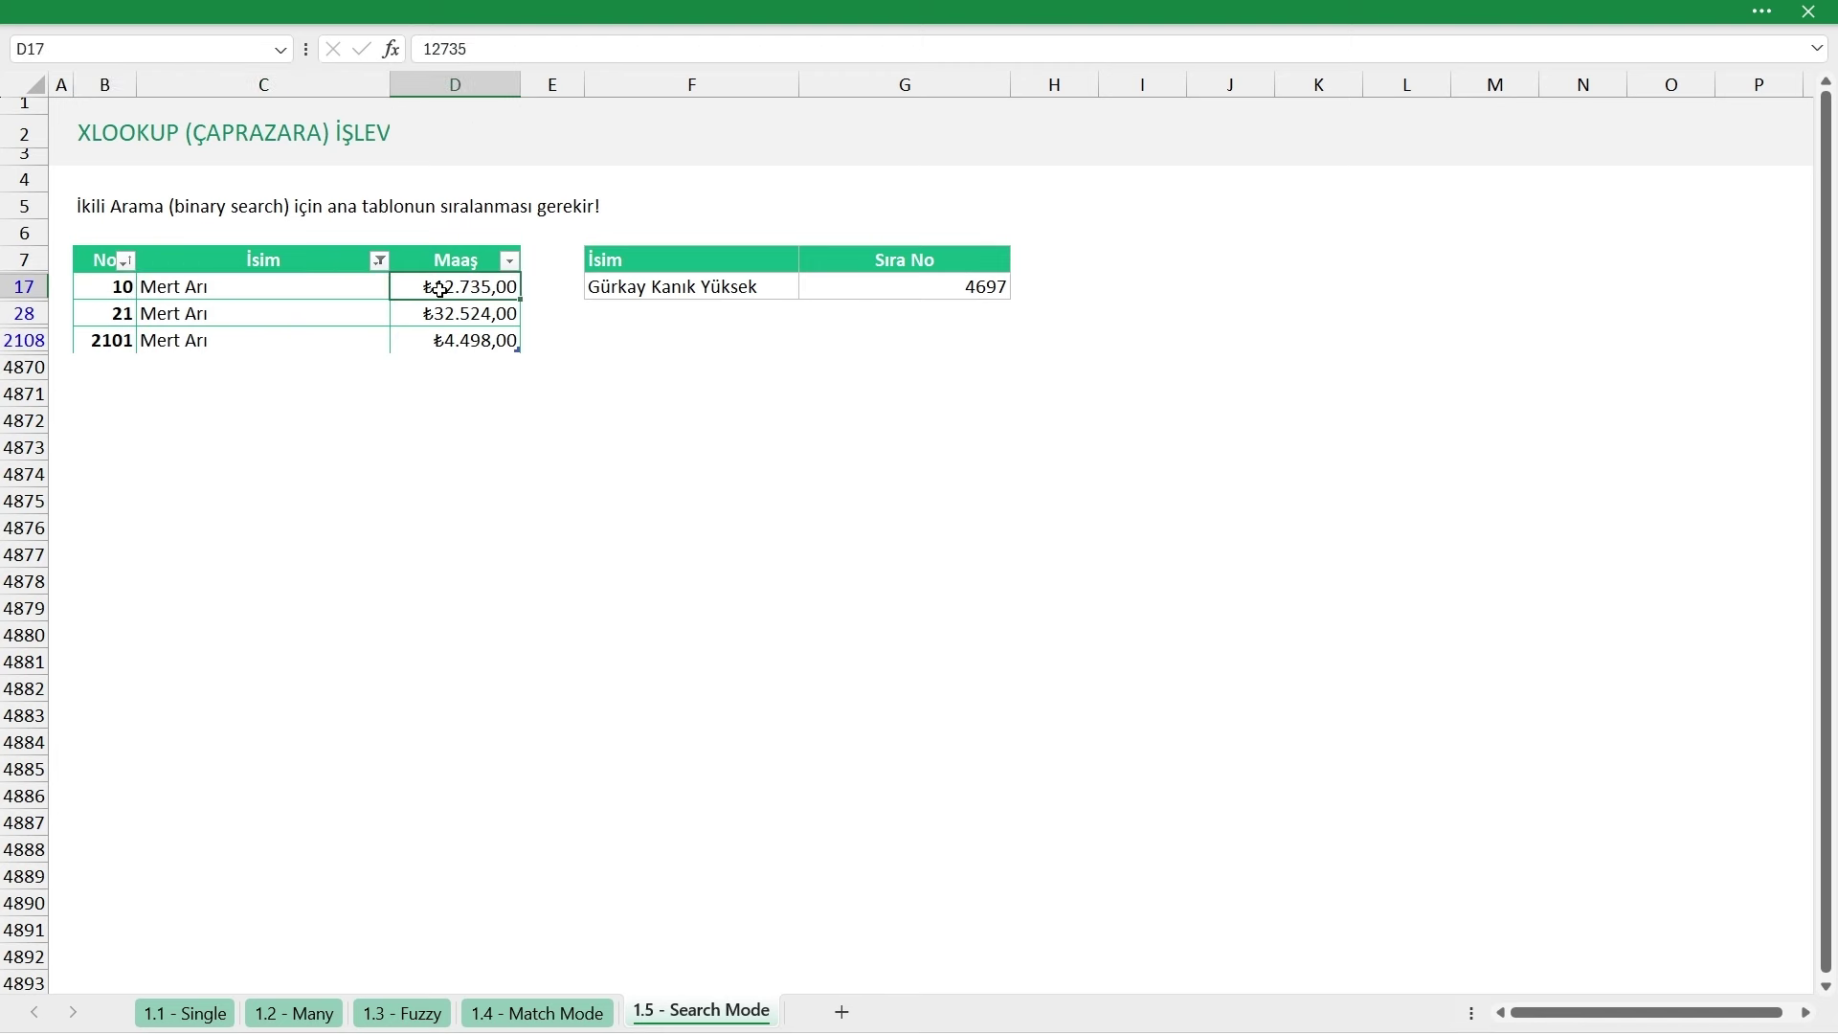
key(ctrl+shift+l)
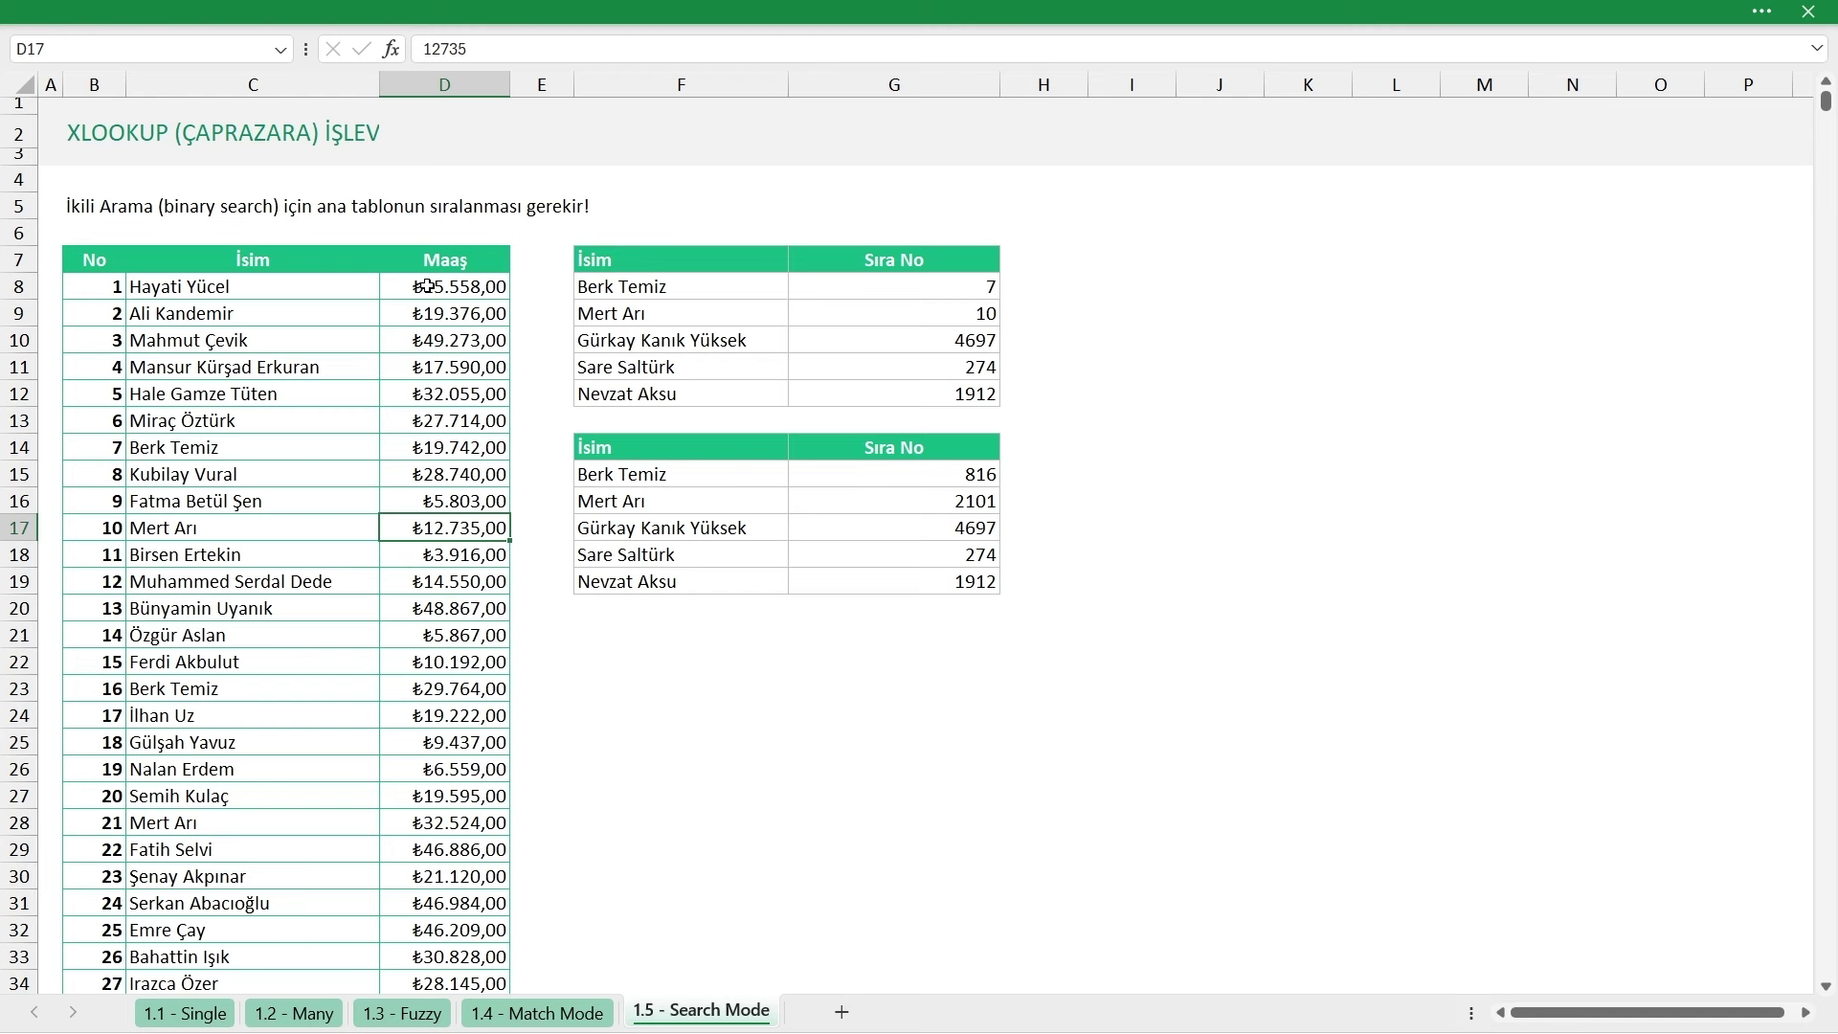
click(661, 289)
click(204, 460)
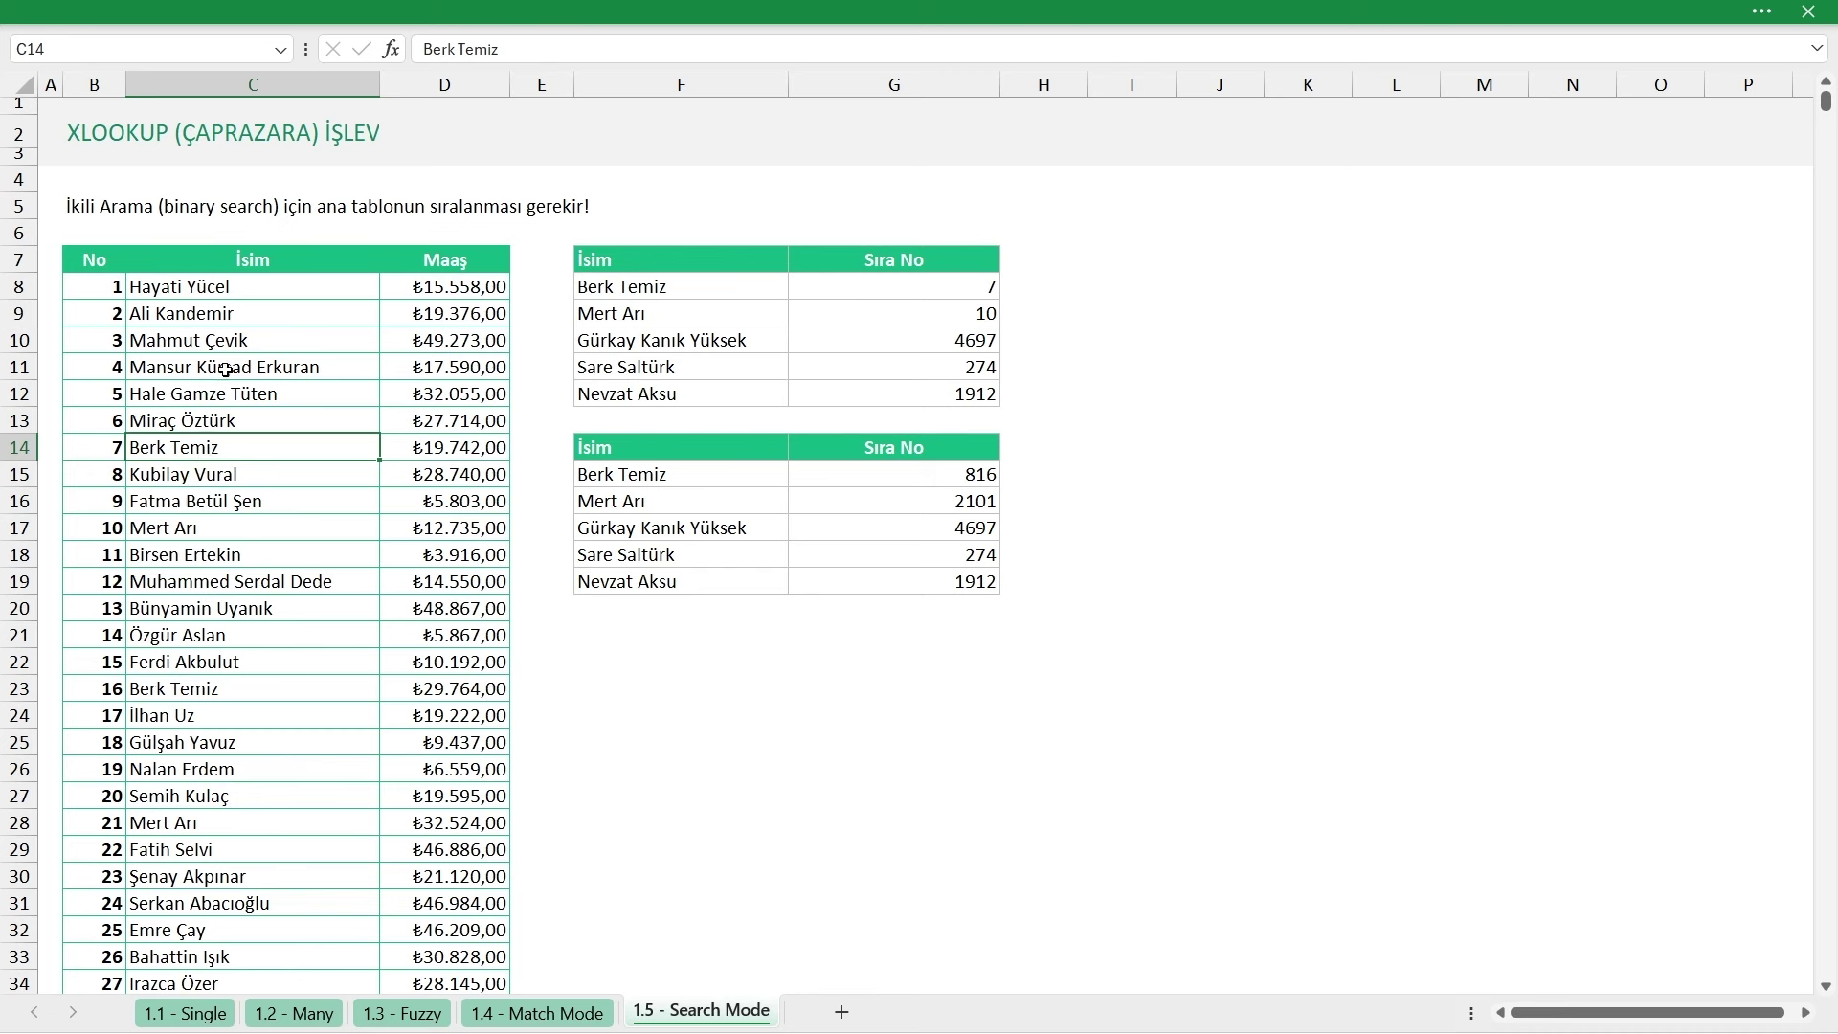
drag(251, 292, 260, 450)
drag(445, 447, 3, 469)
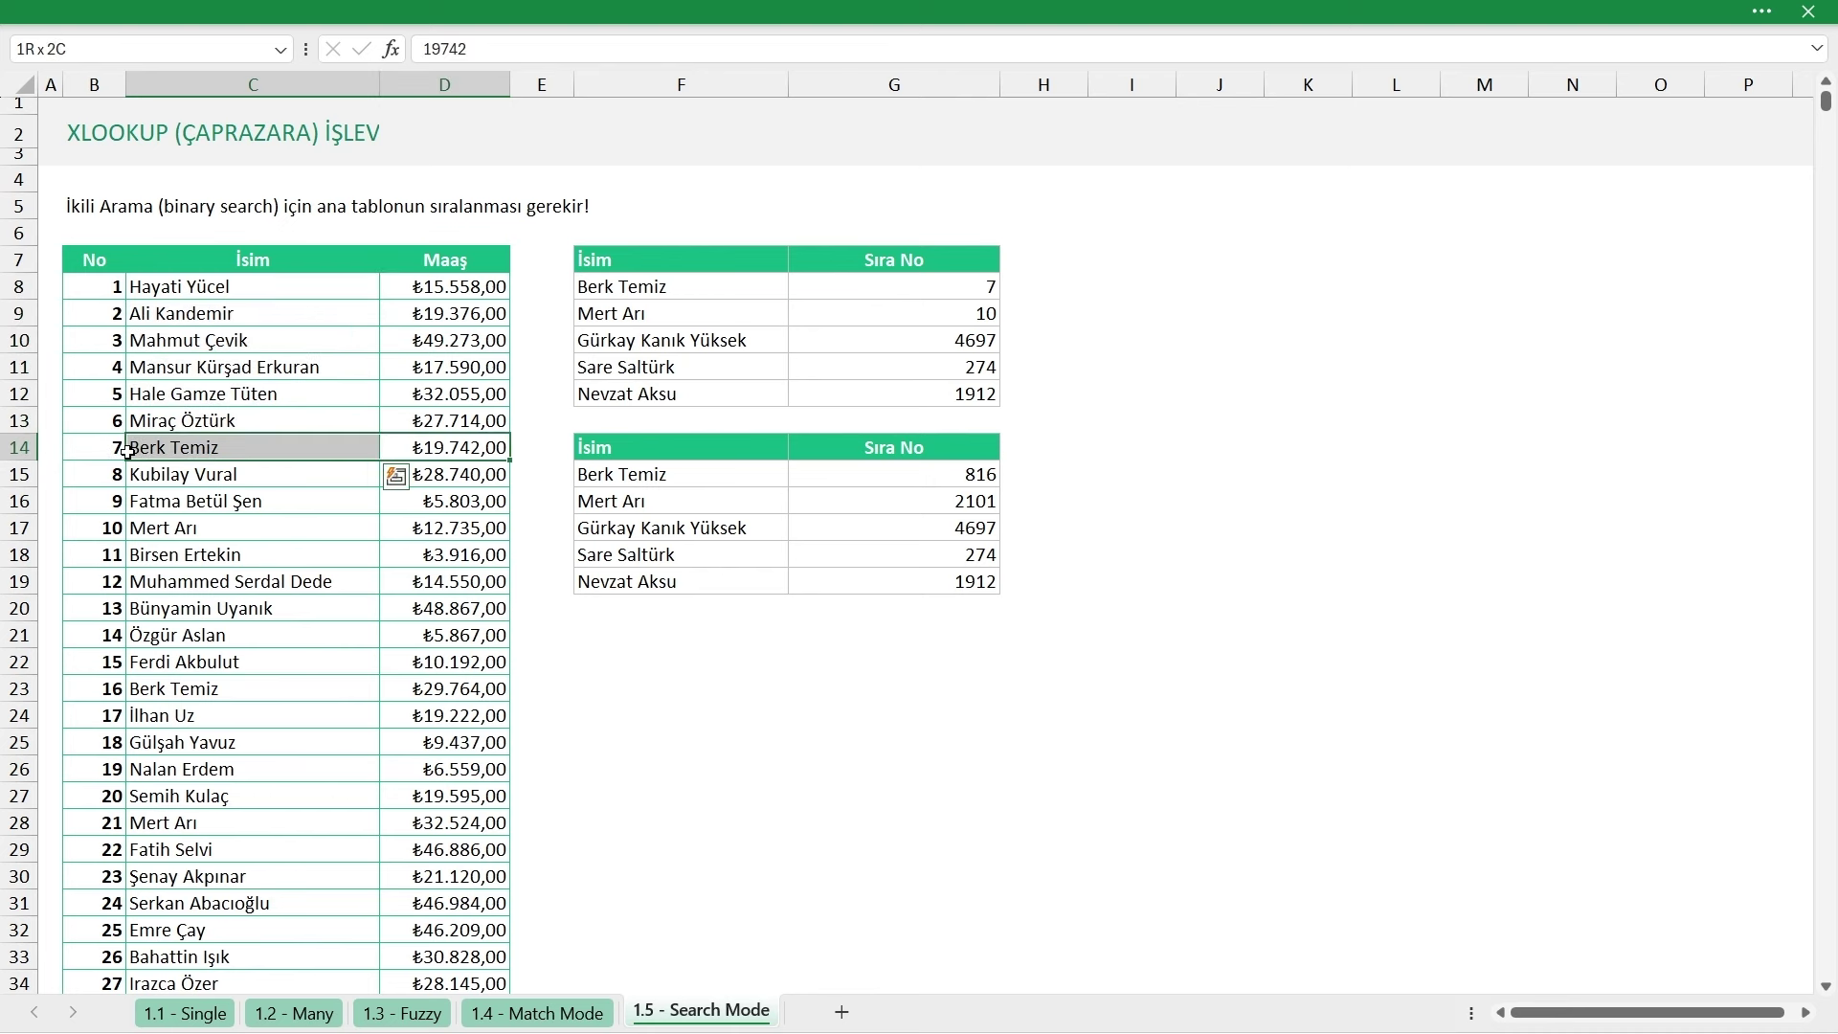
drag(254, 501, 244, 898)
click(258, 582)
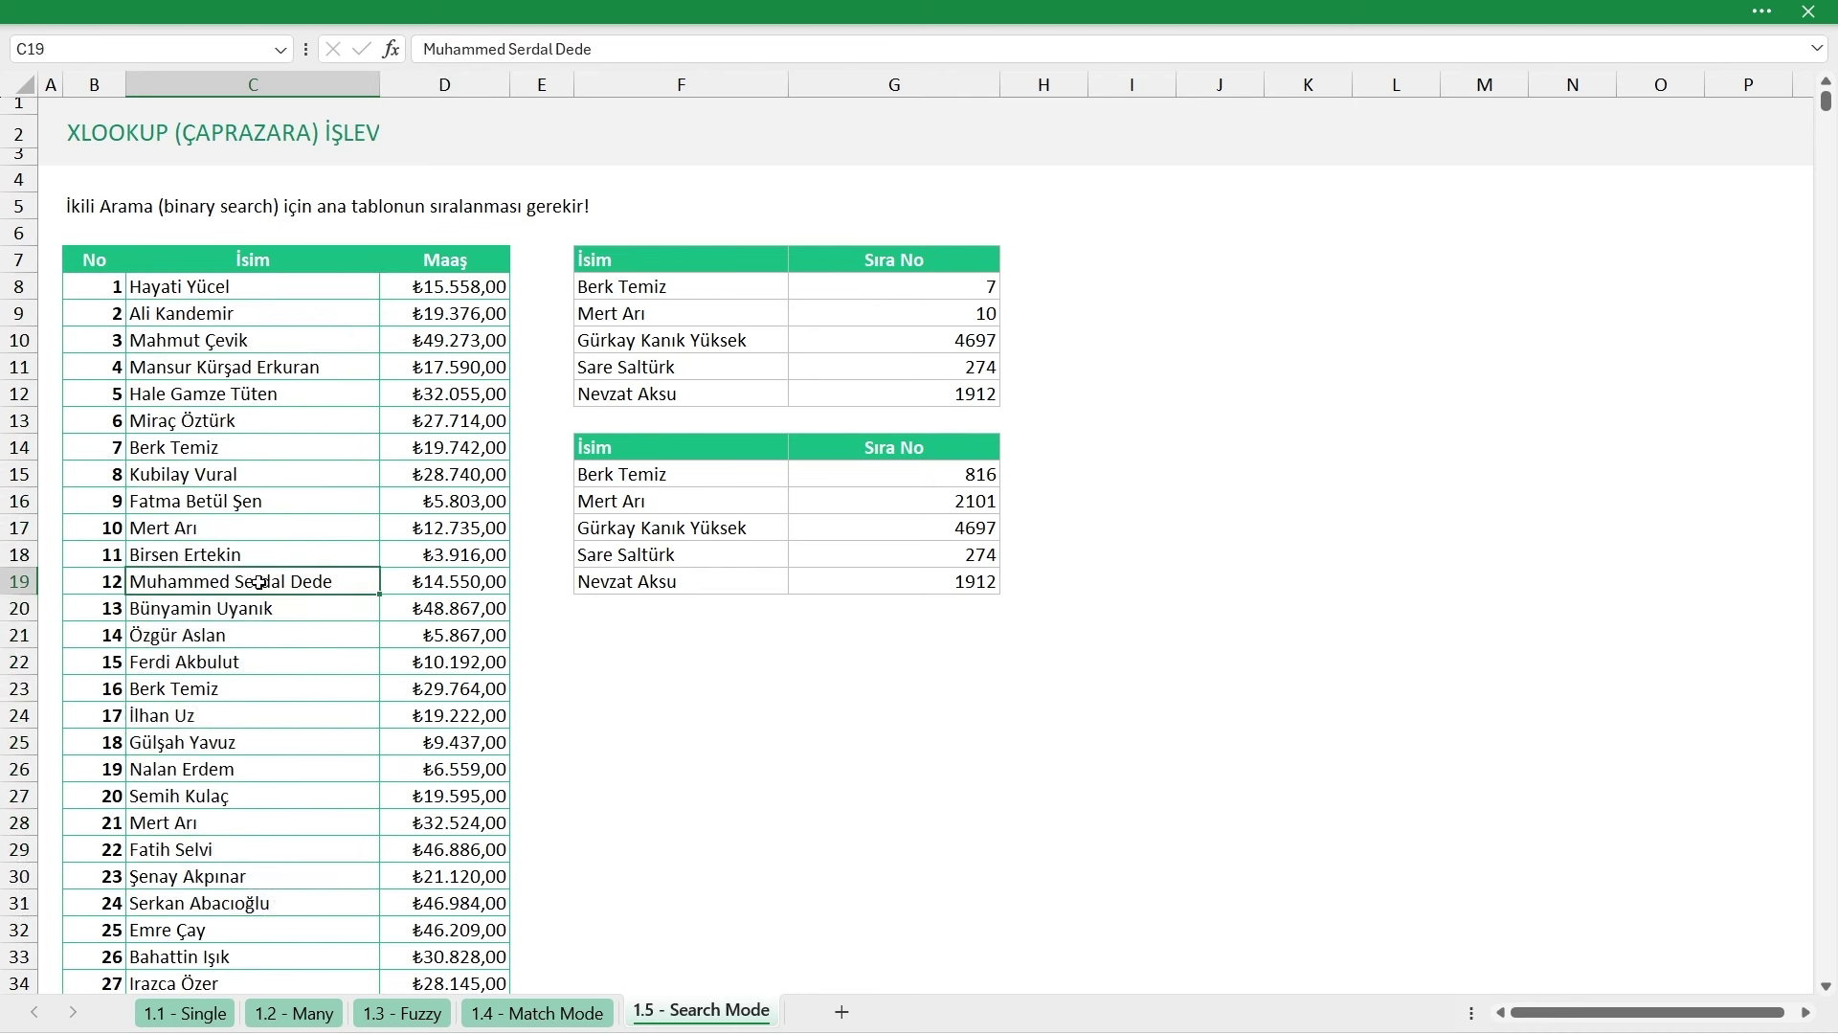
key(ctrl+Down)
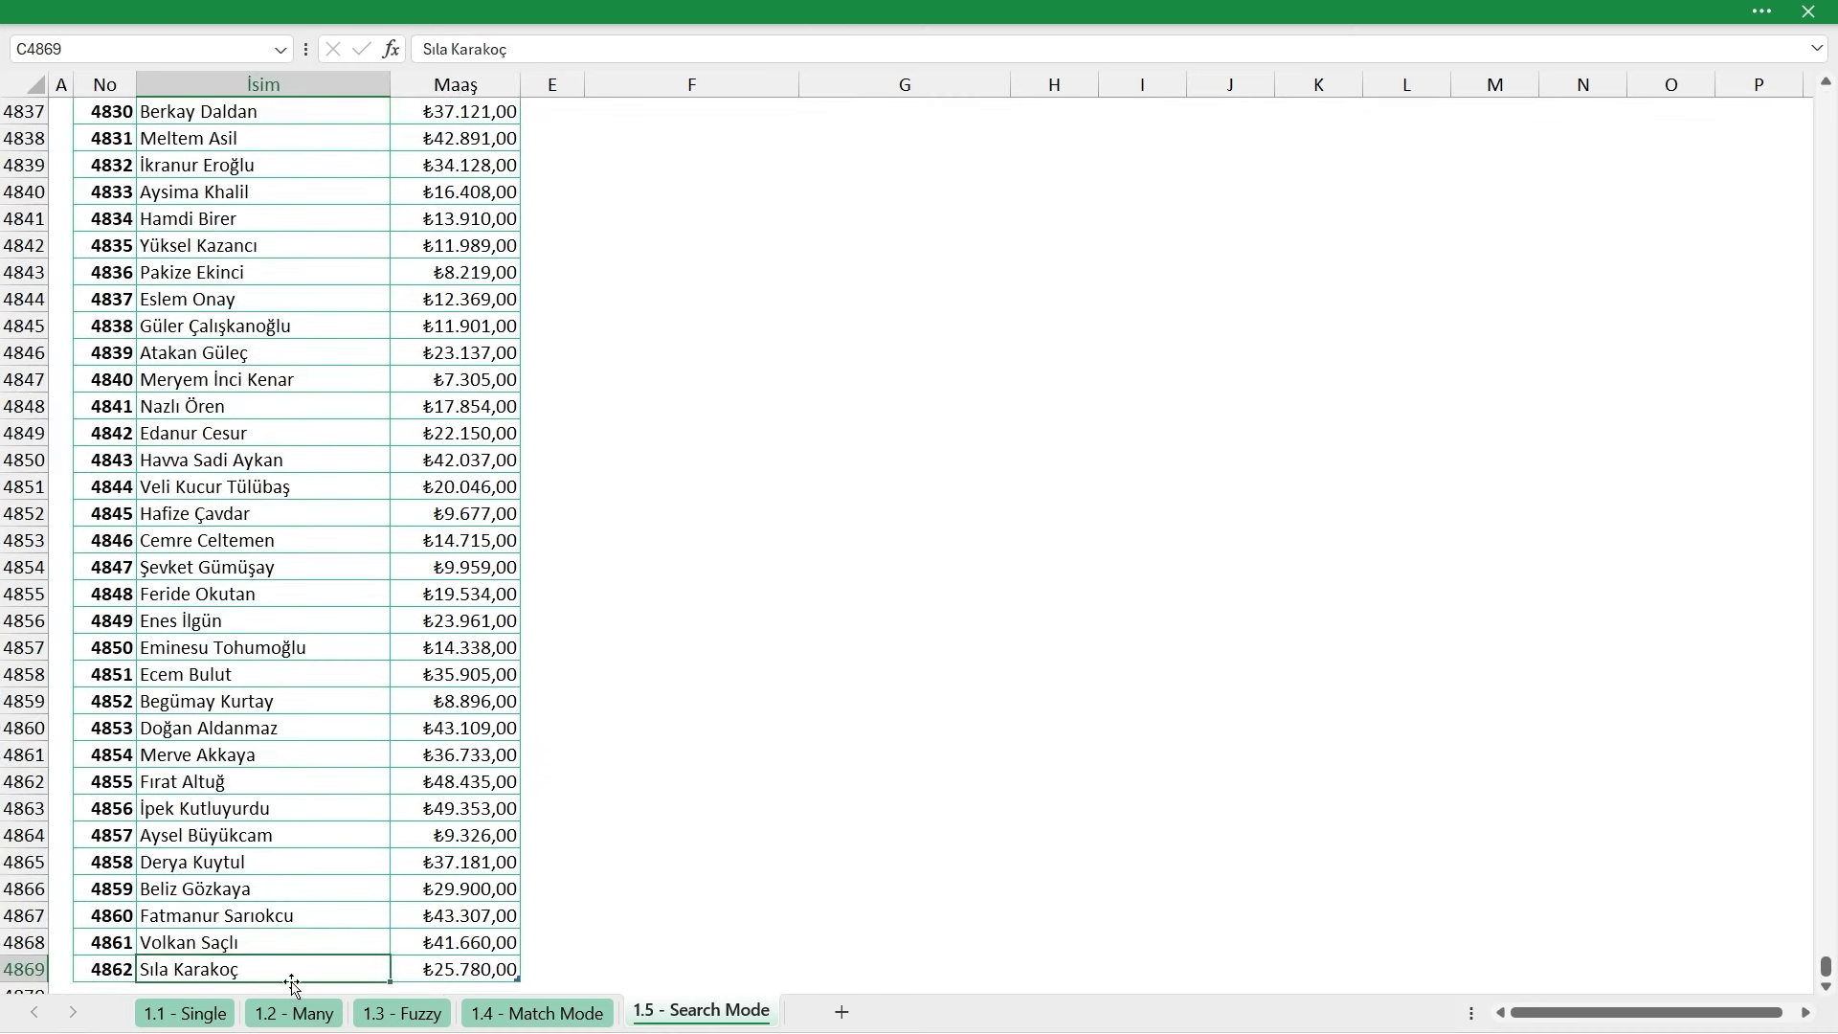
mouse_move(266, 971)
mouse_down()
mouse_move(242, 194)
mouse_move(369, 251)
mouse_move(295, 77)
mouse_up()
key(ctrl+z)
scroll(324, 274, up, 2)
click(464, 405)
key(ctrl+Up)
key(ctrl+Up)
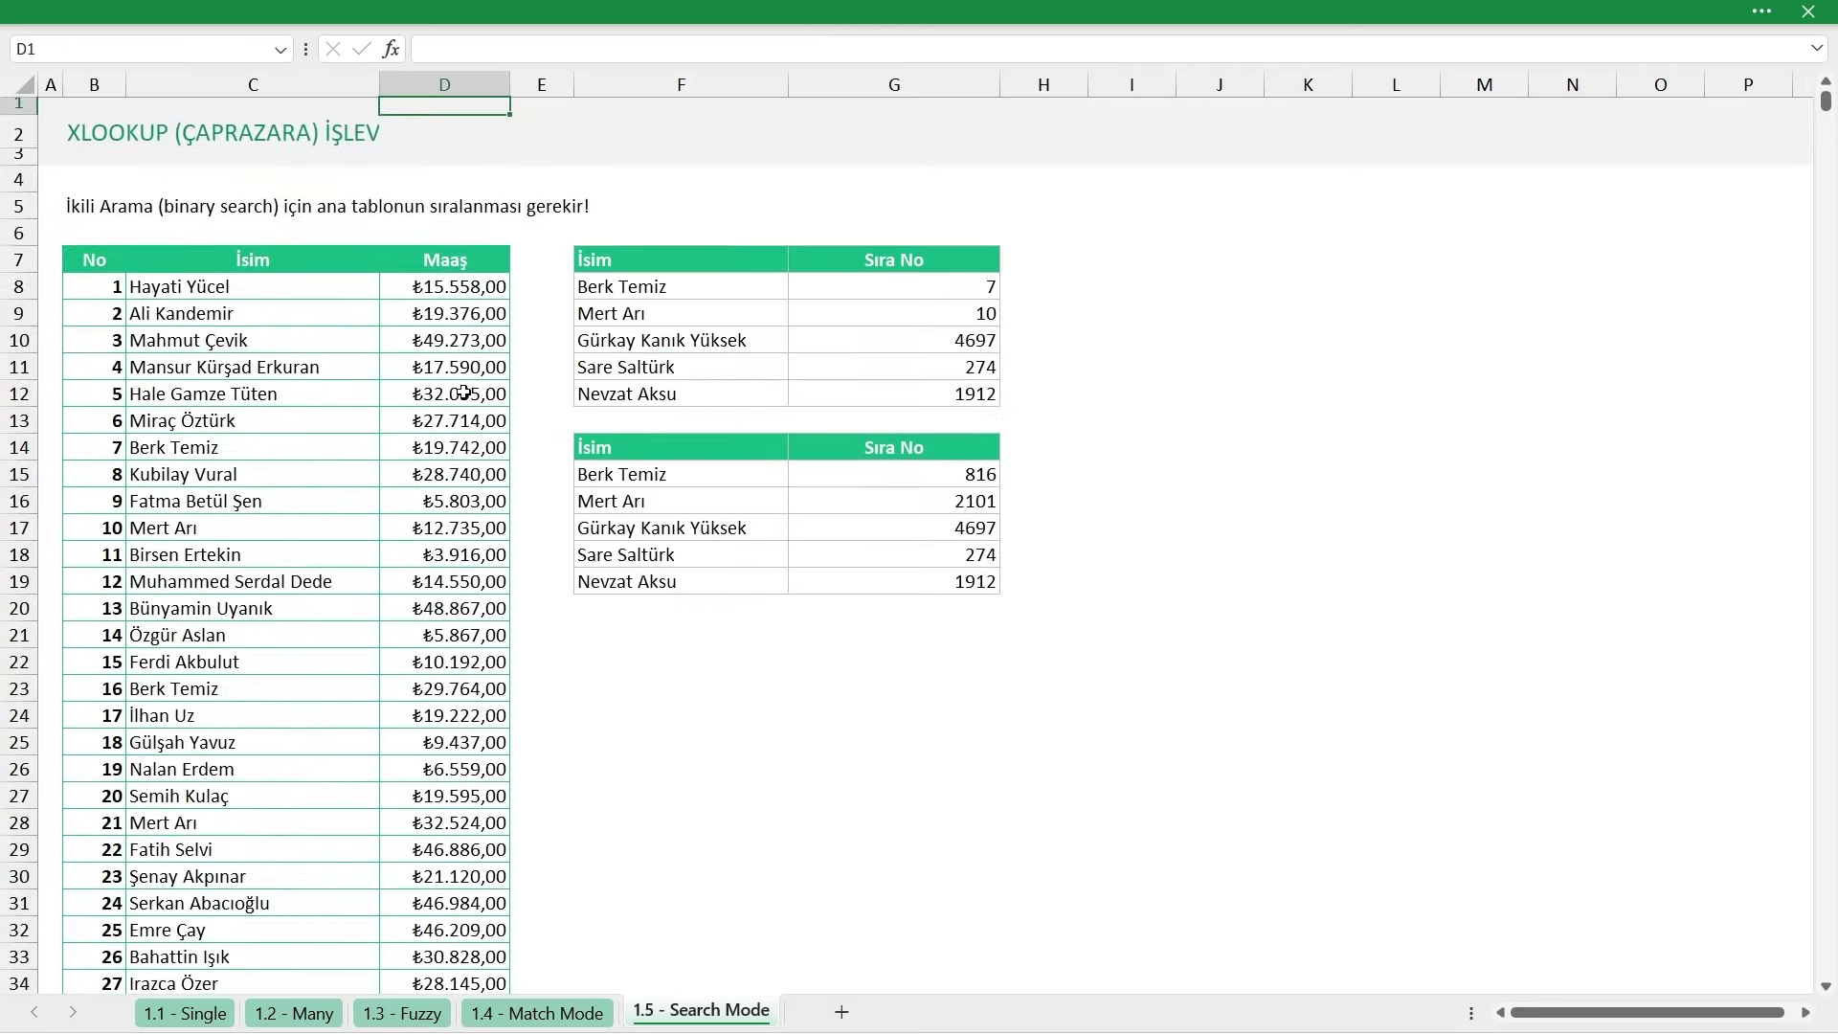
Reselect G8's search mode from the options list, then copy both lookup tables F7:G19
double_click(874, 282)
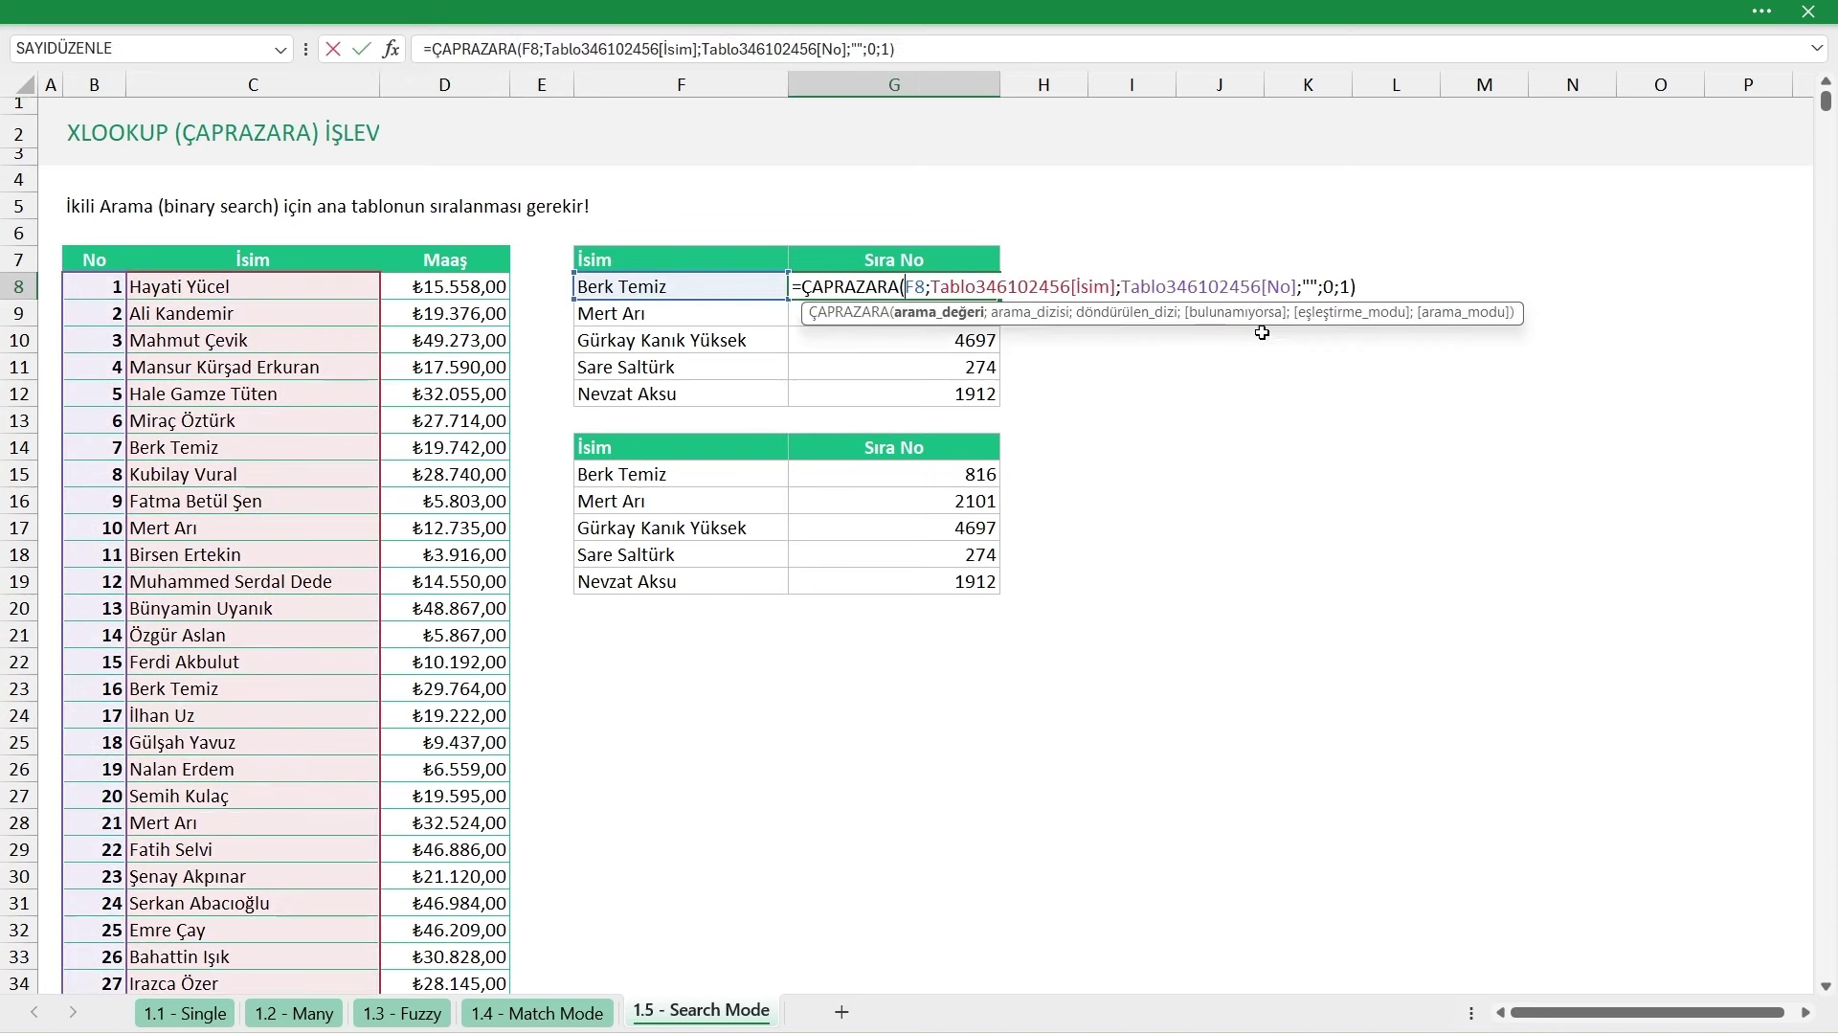
key(BackSpace)
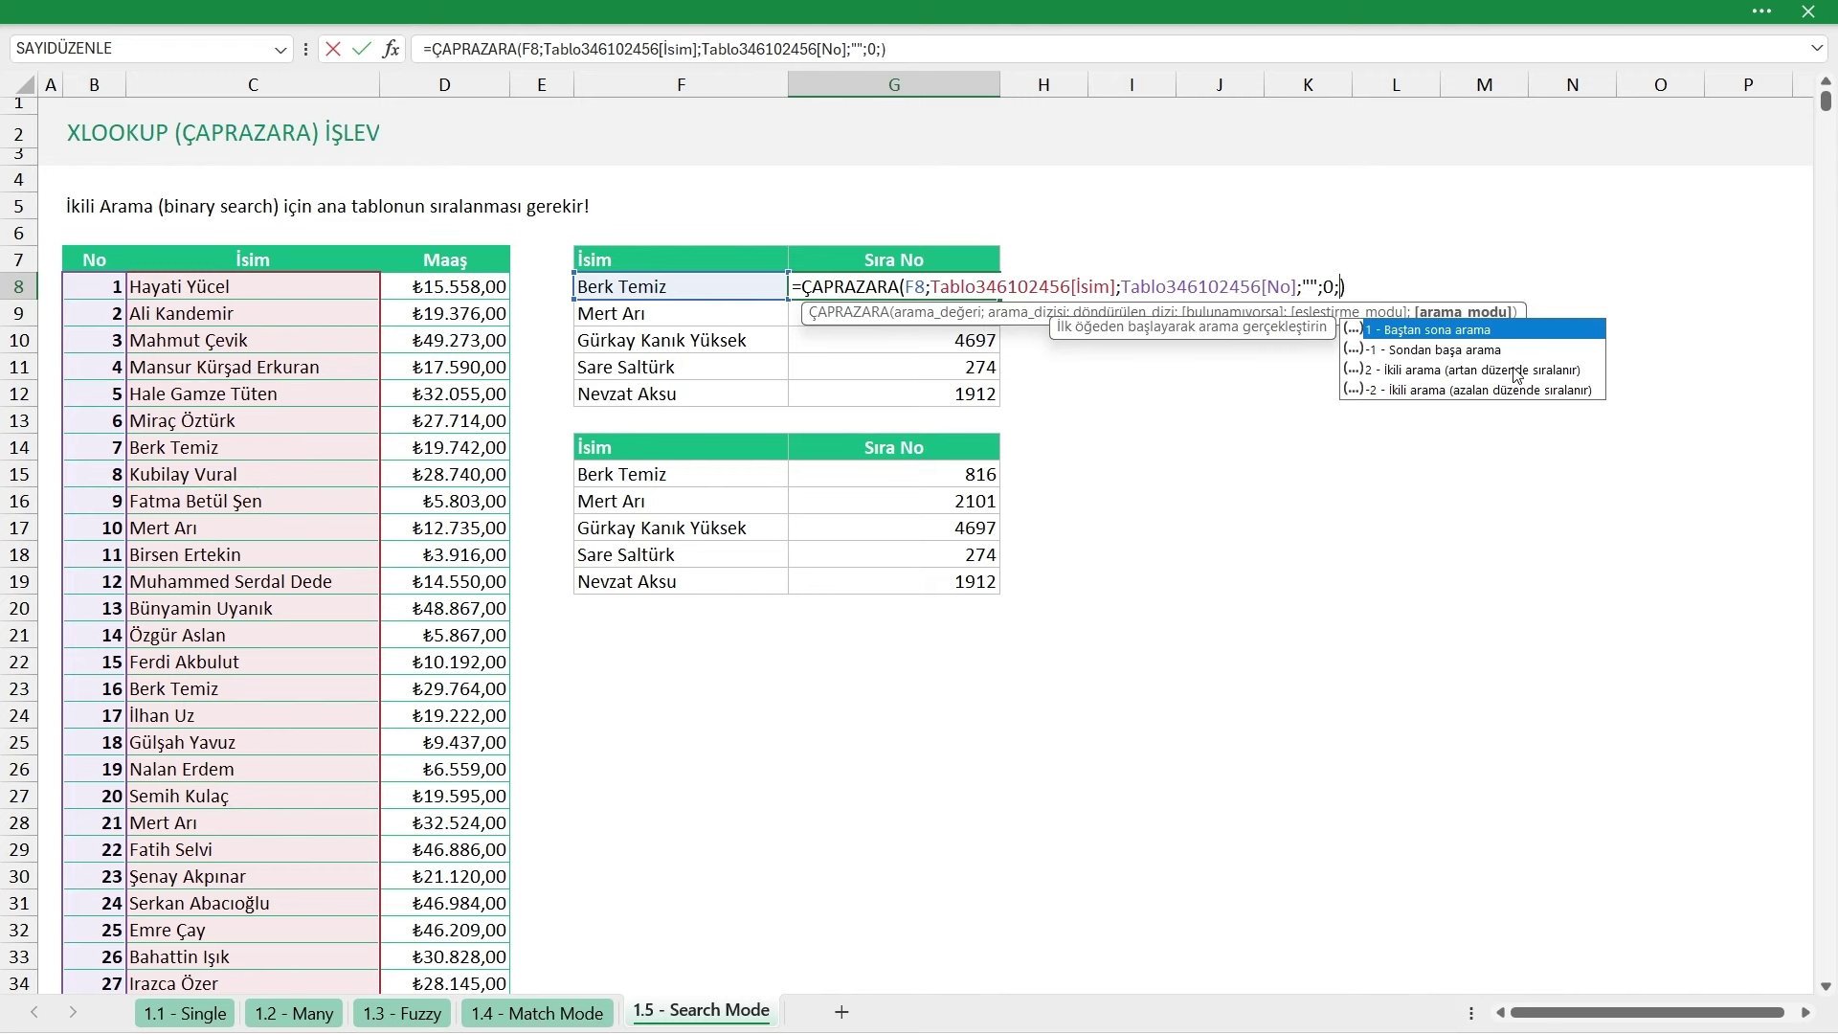
double_click(1517, 376)
key(Return)
drag(708, 268, 895, 579)
key(ctrl+c)
Paste the tables into columns I:J, widen column I and move Sıra No ahead of the names
click(1141, 258)
key(ctrl+v)
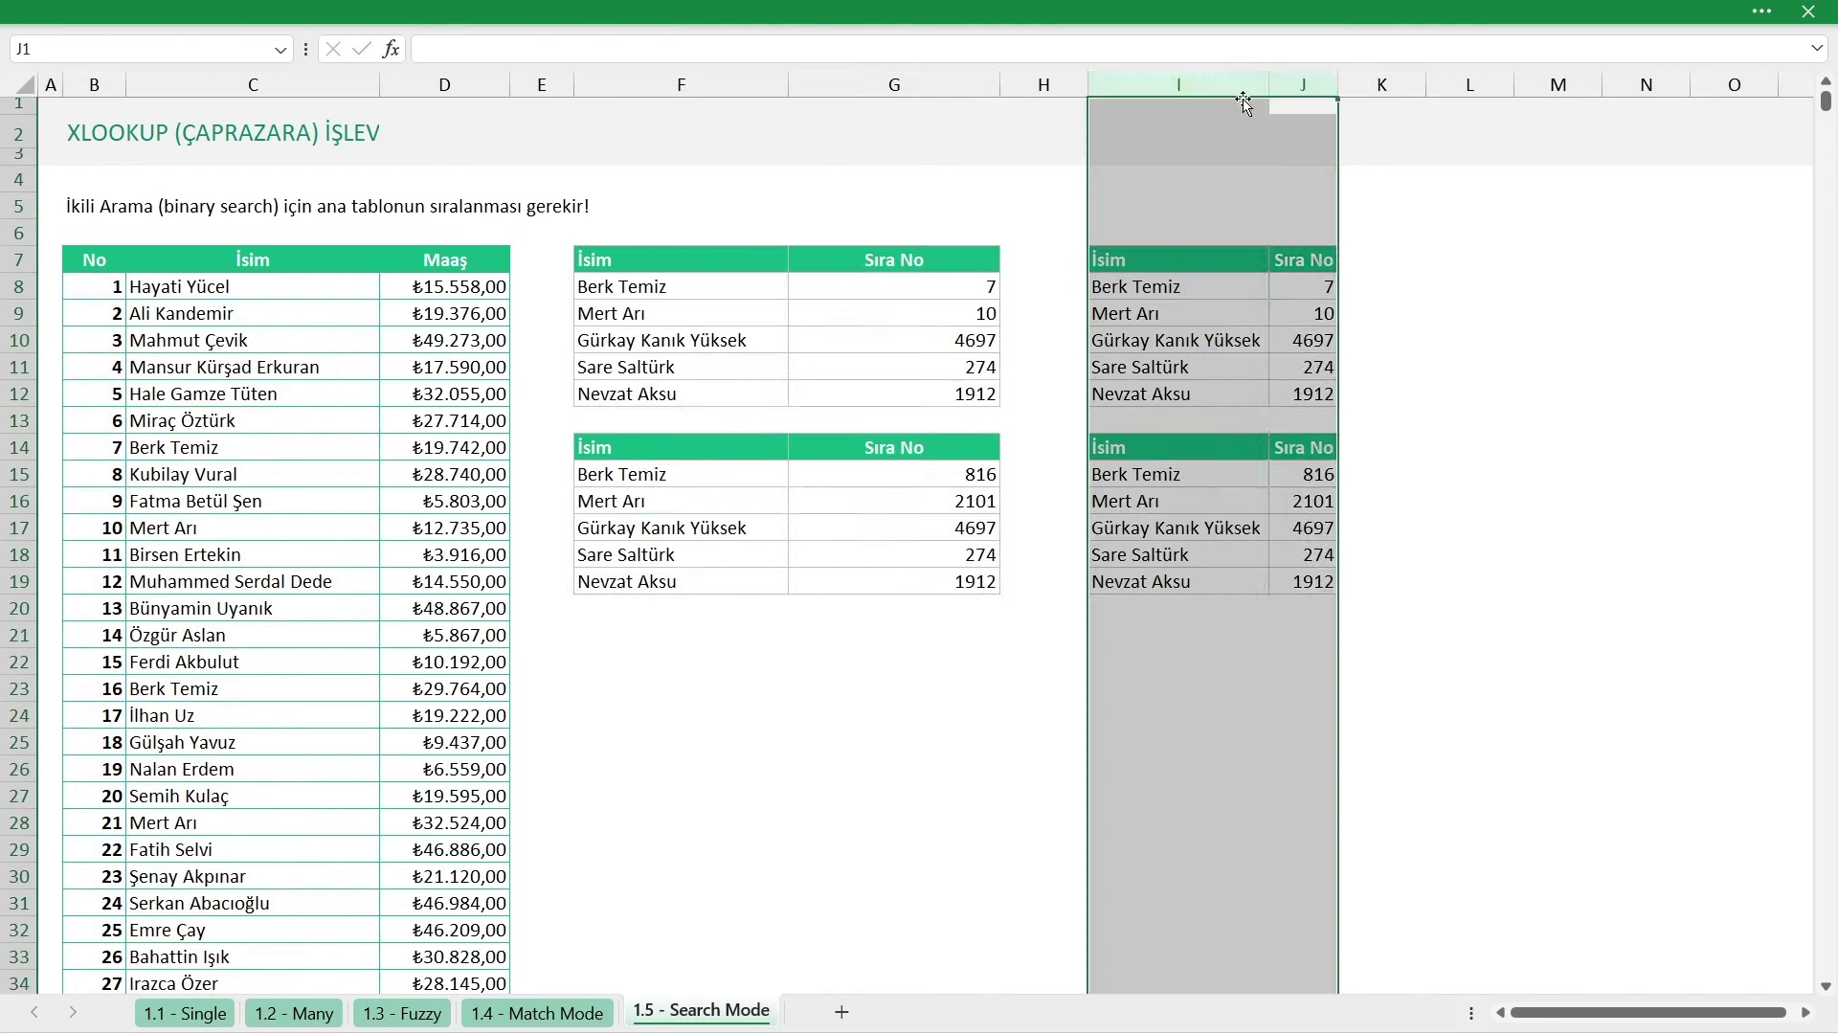
double_click(1270, 85)
drag(1340, 260, 1340, 581)
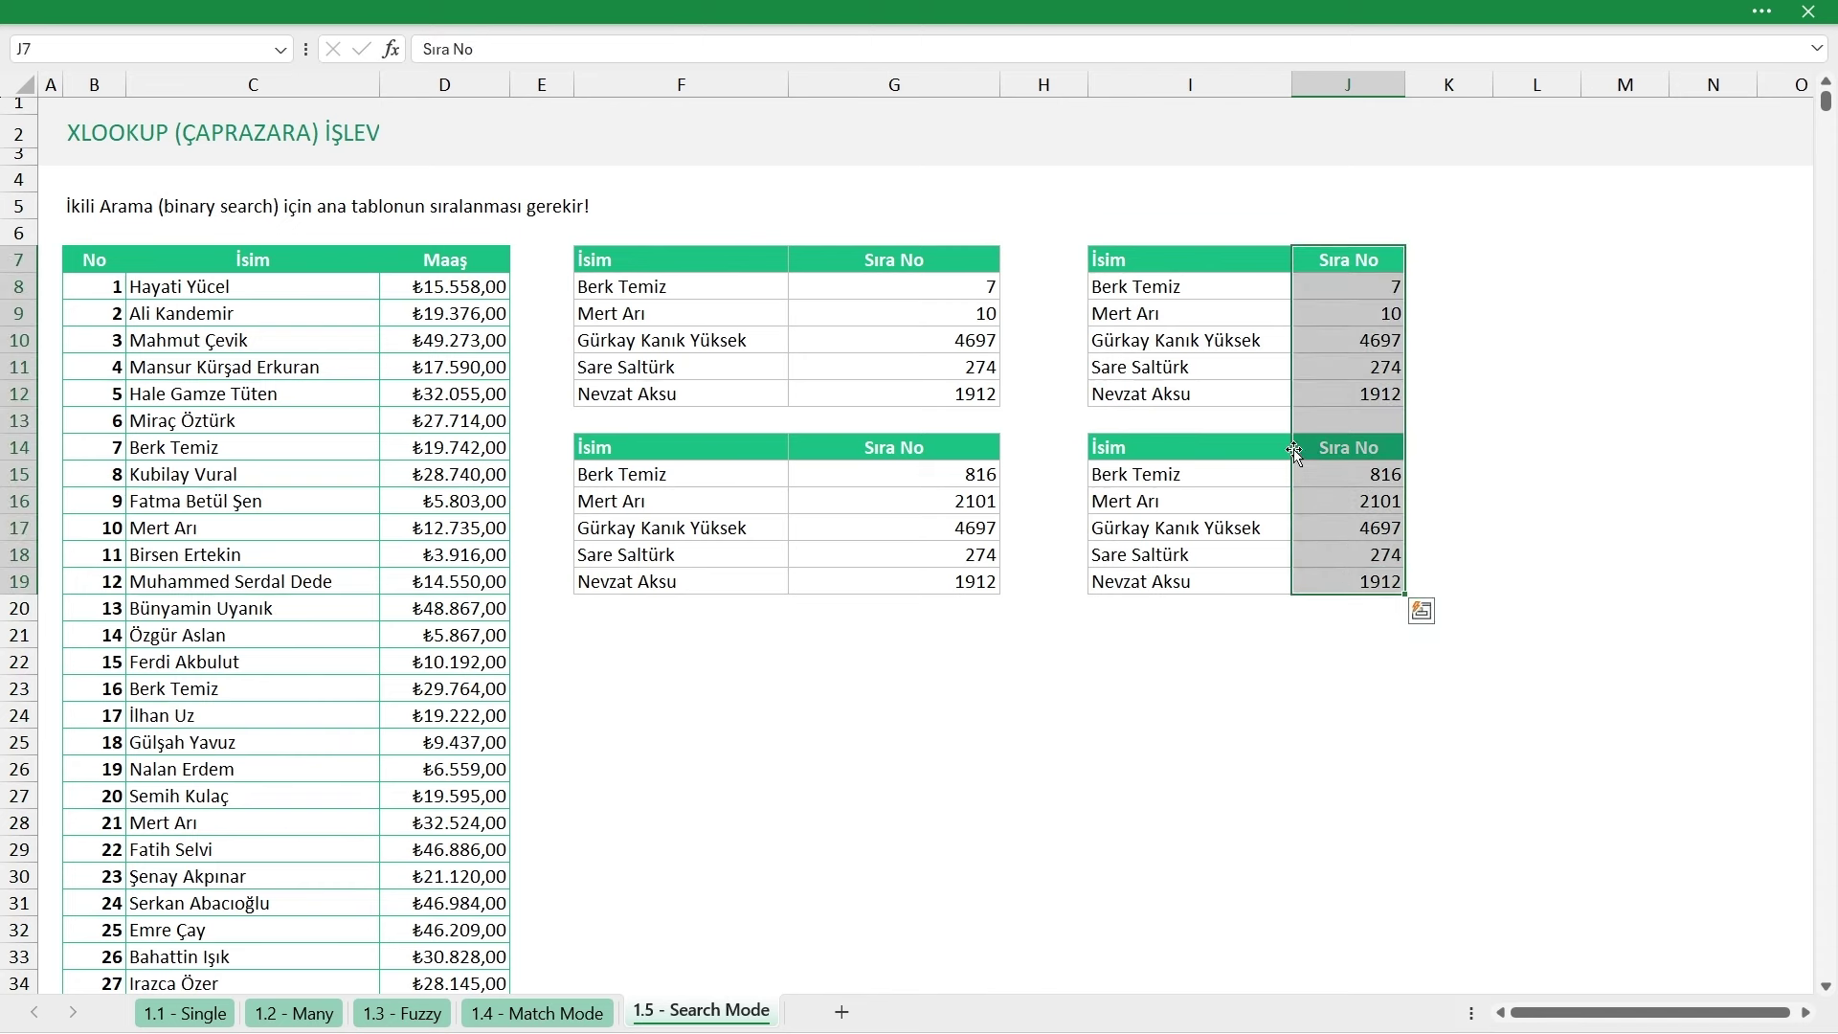
mouse_move(1294, 450)
mouse_down()
mouse_move(1209, 452)
mouse_move(1016, 337)
mouse_up()
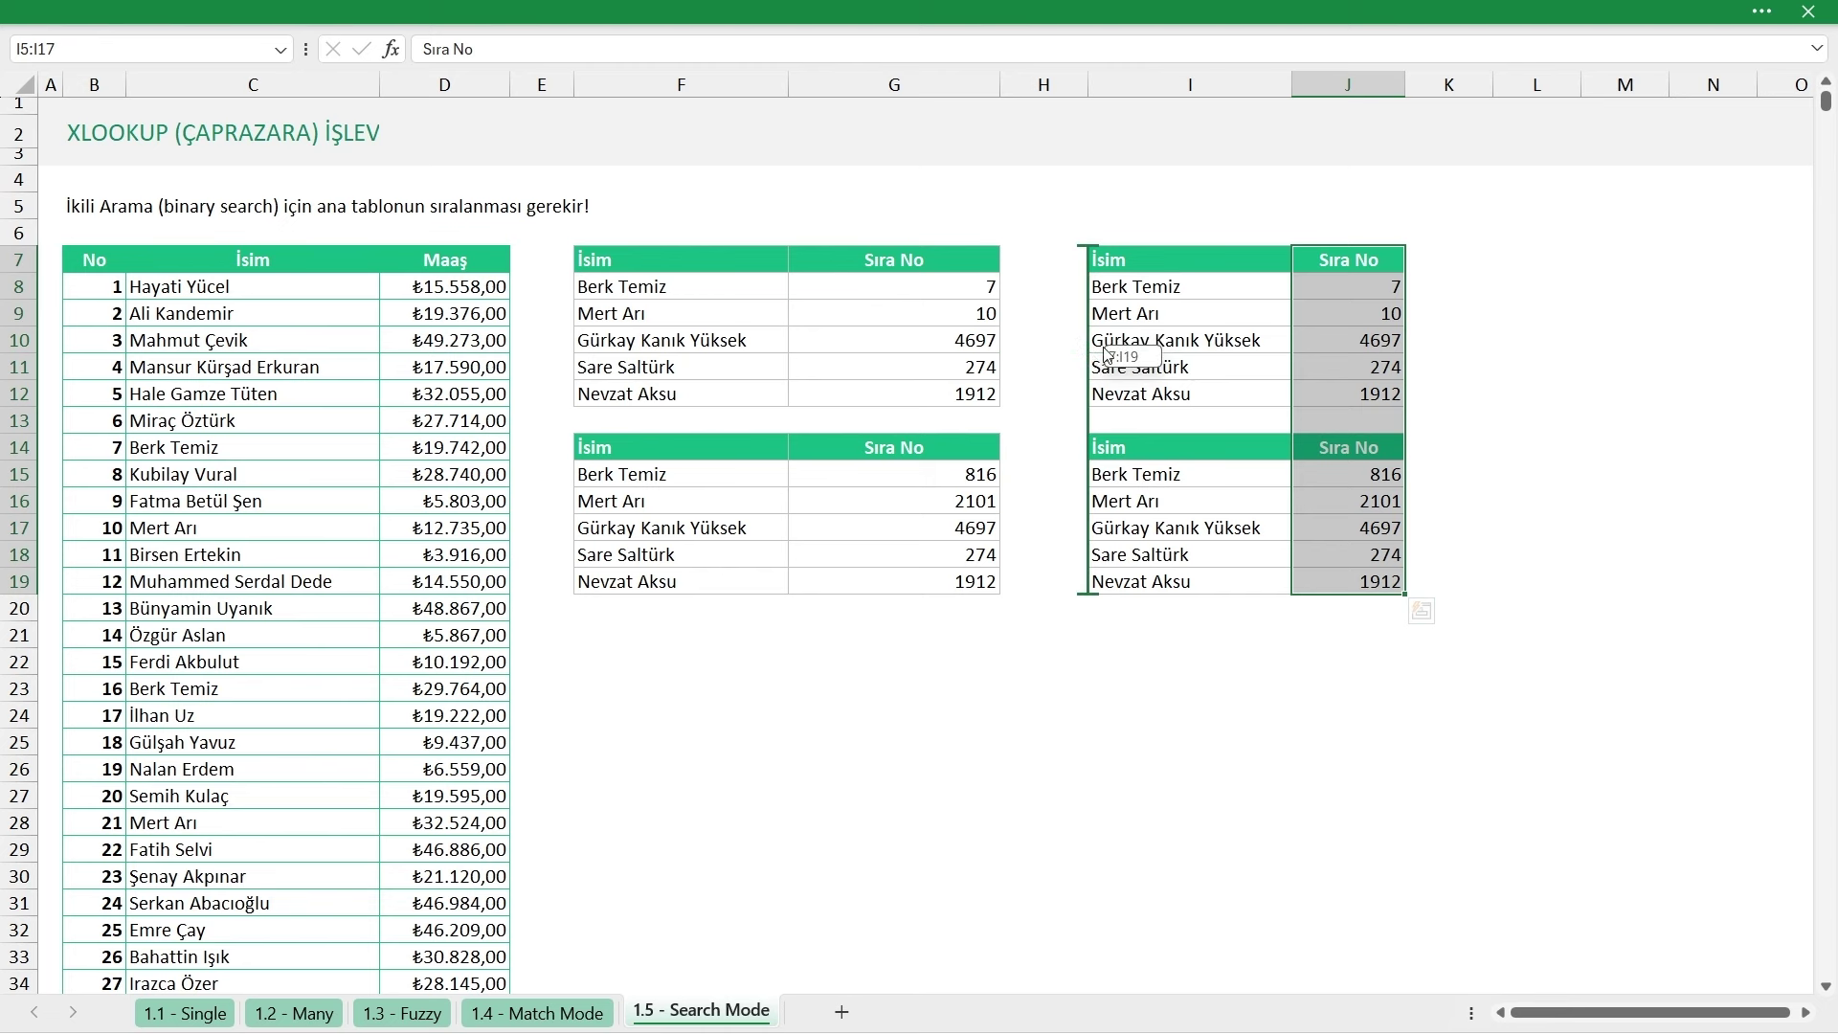
drag(1018, 342, 1100, 356)
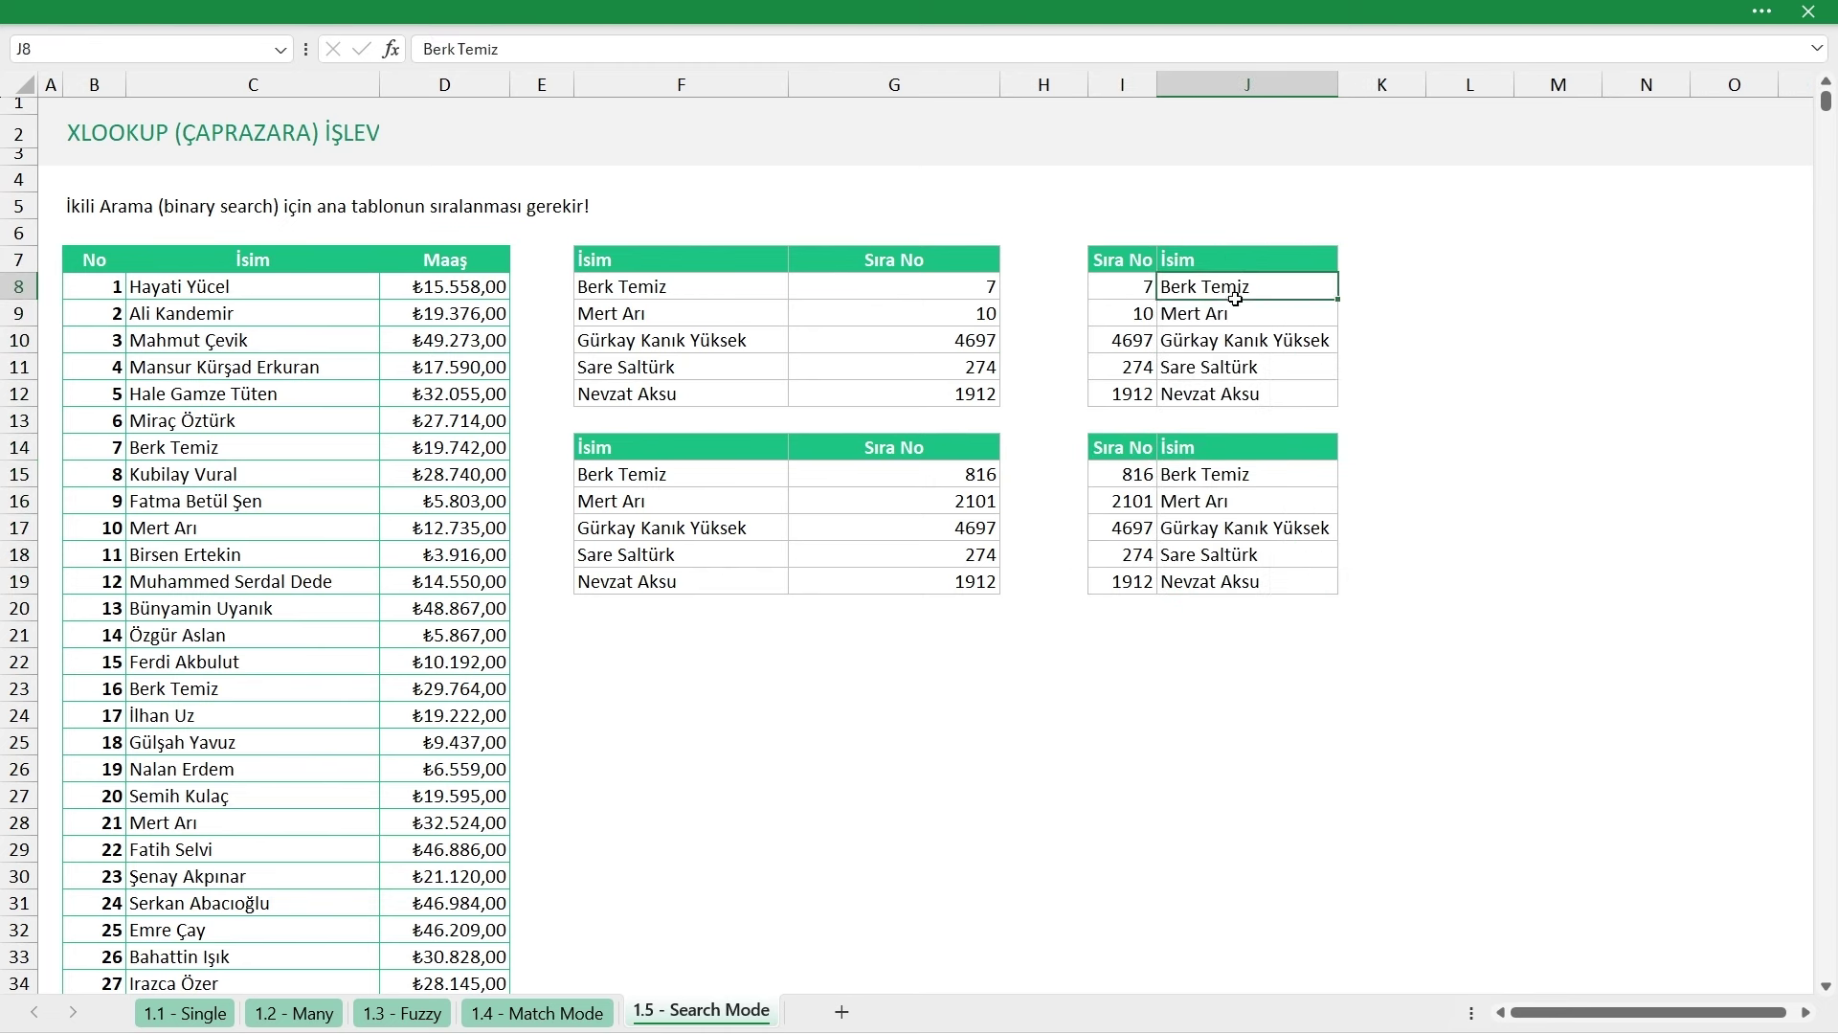
Clear the names from both side tables' İsim columns, leaving only Sıra No values
drag(1225, 287, 1225, 394)
drag(1225, 474, 1228, 563)
key(Delete)
key(ctrl+z)
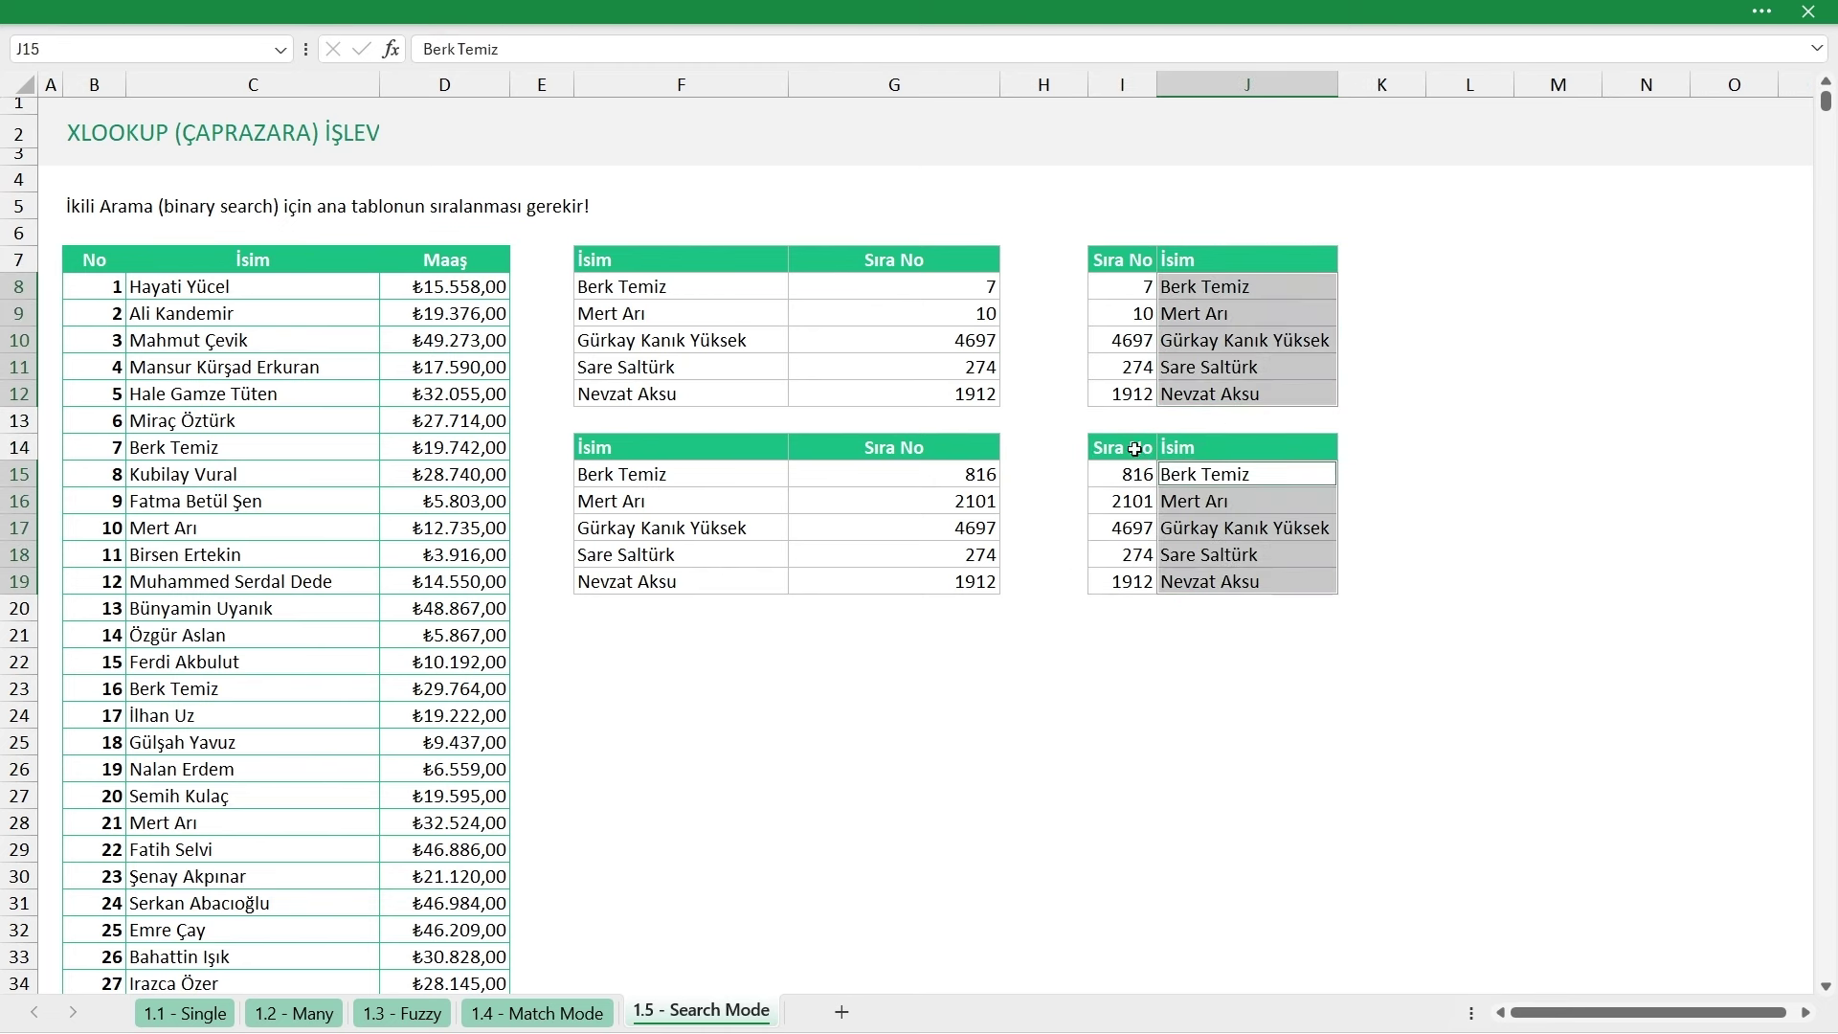
drag(1120, 261, 1242, 574)
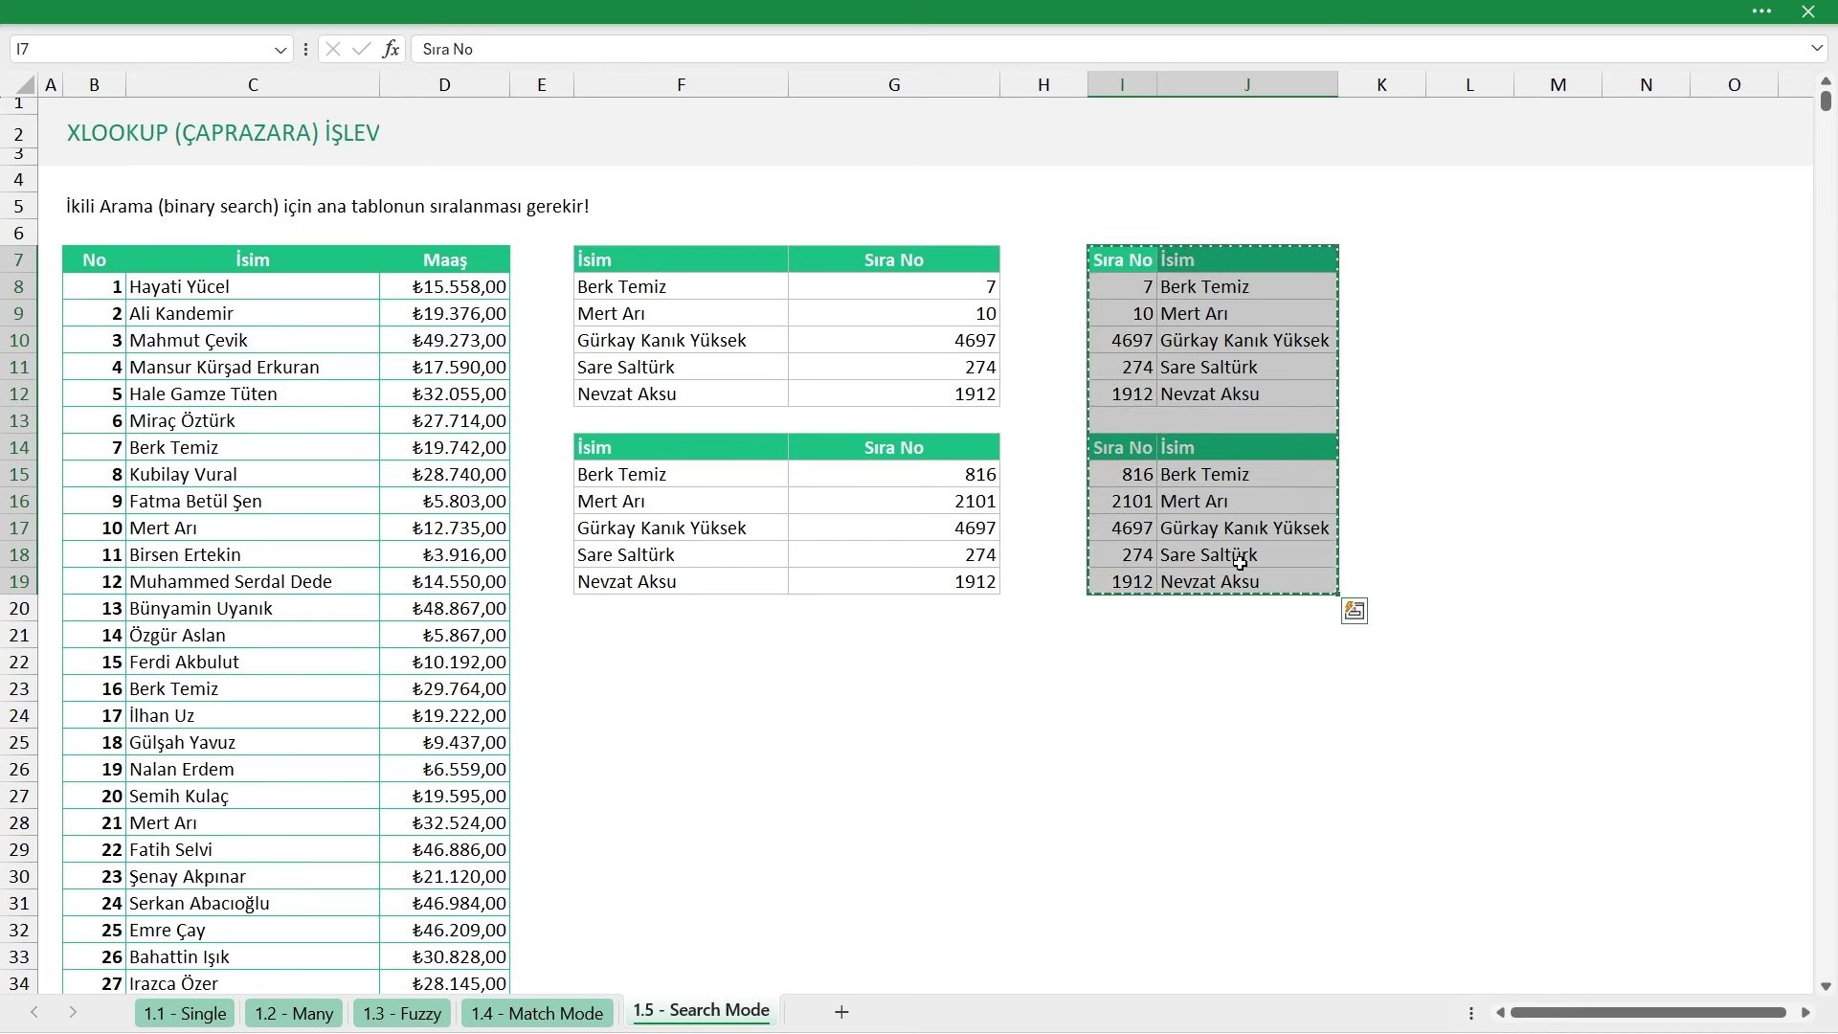
drag(1225, 290, 1225, 393)
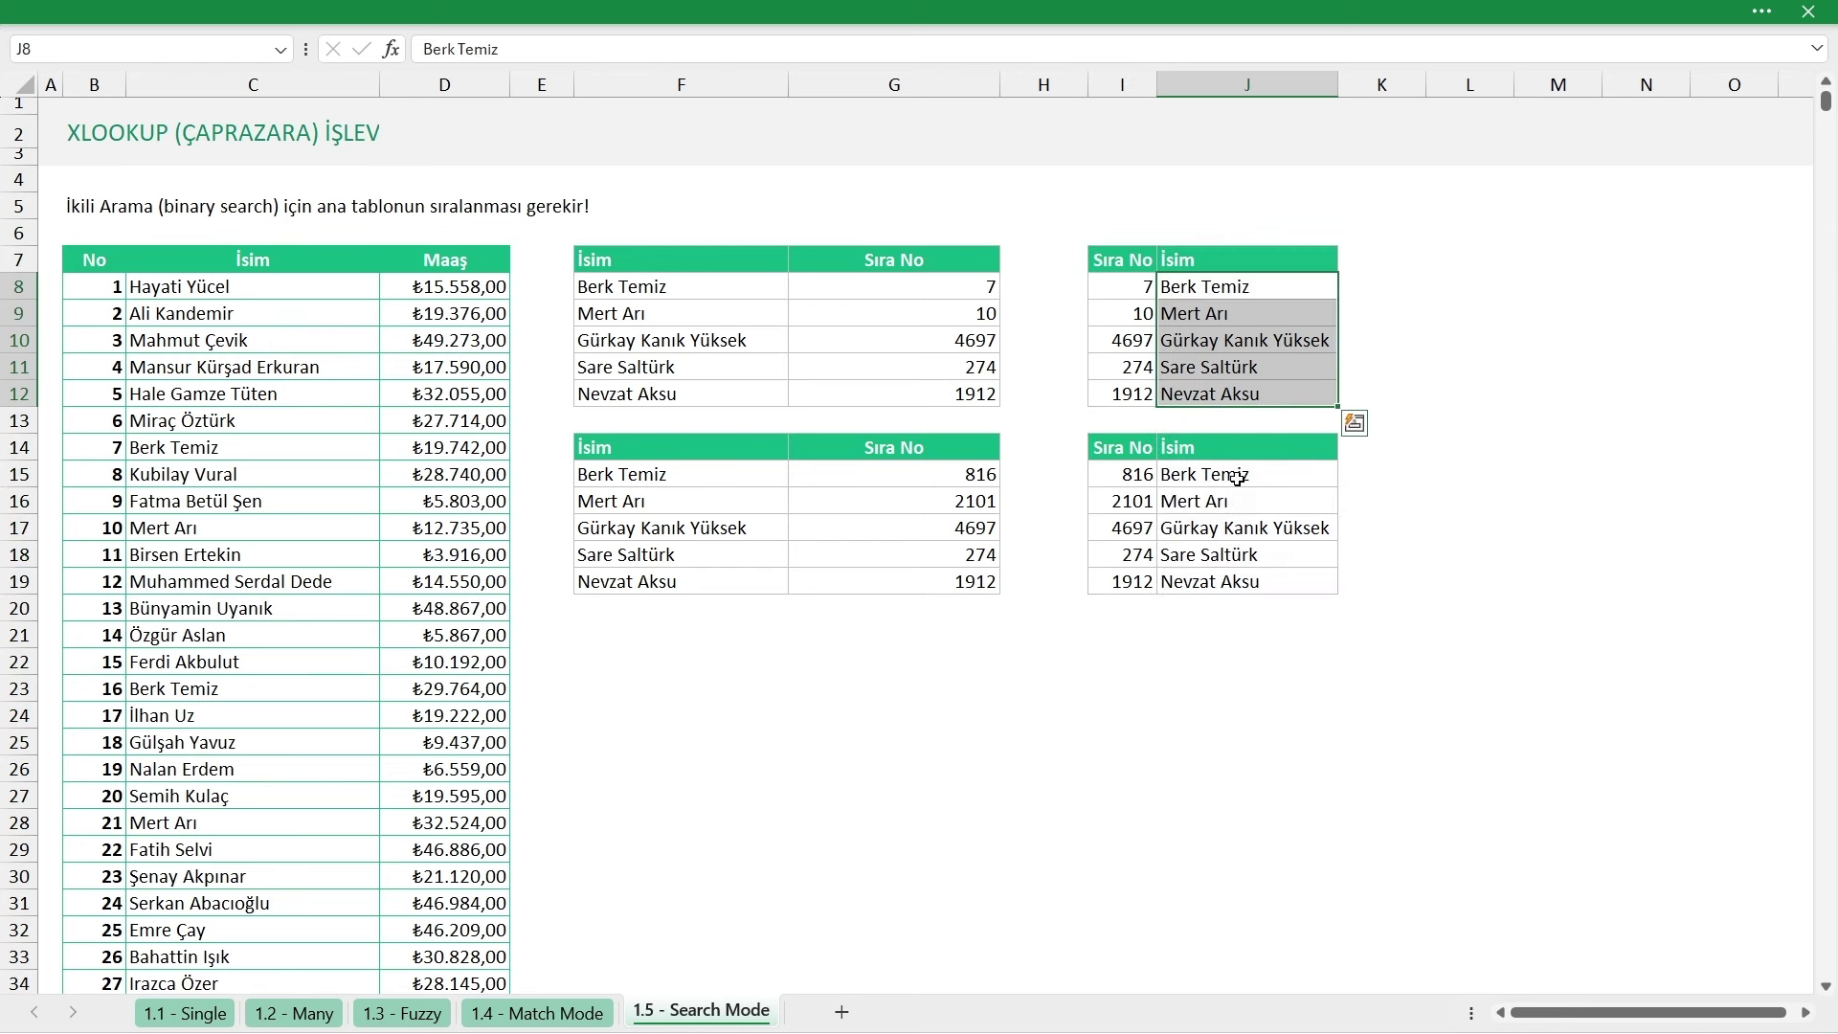
drag(1235, 474, 1252, 604)
key(Delete)
click(1300, 288)
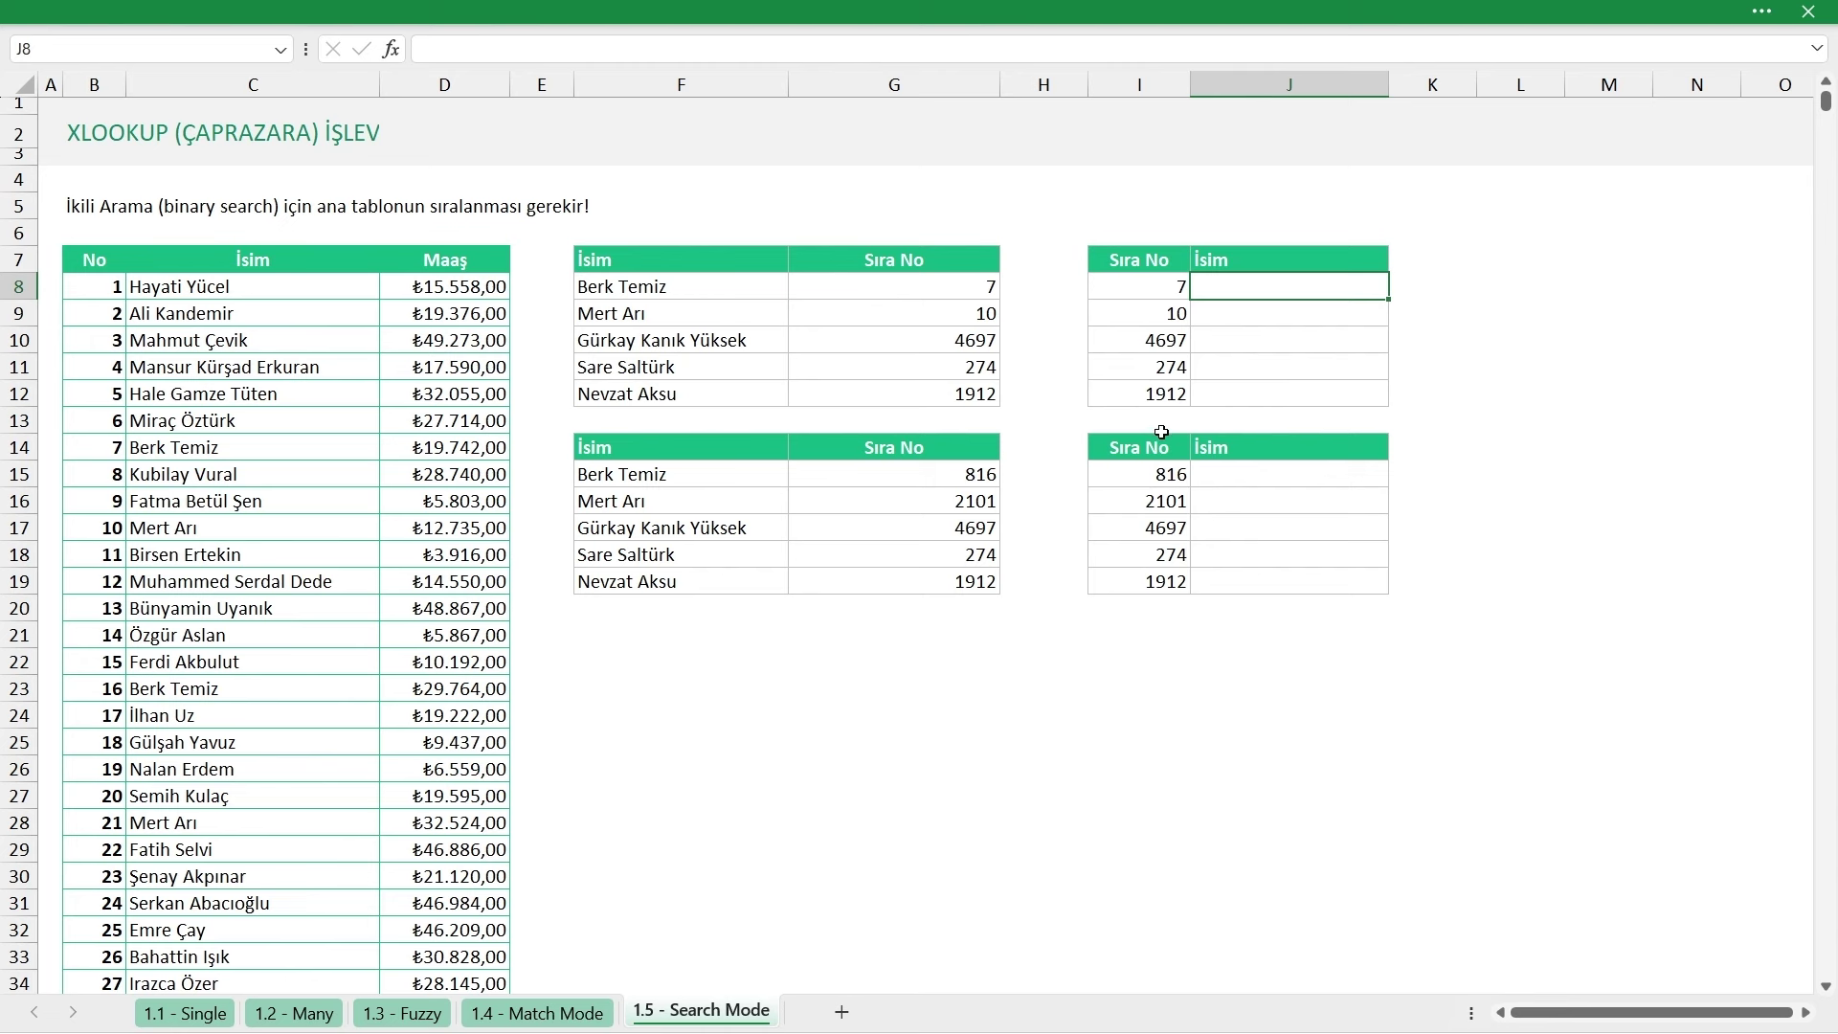
Blank out the lower side table and label the remaining one 'Binary'
mouse_move(1165, 426)
mouse_down()
mouse_move(1304, 421)
mouse_move(1378, 698)
mouse_up()
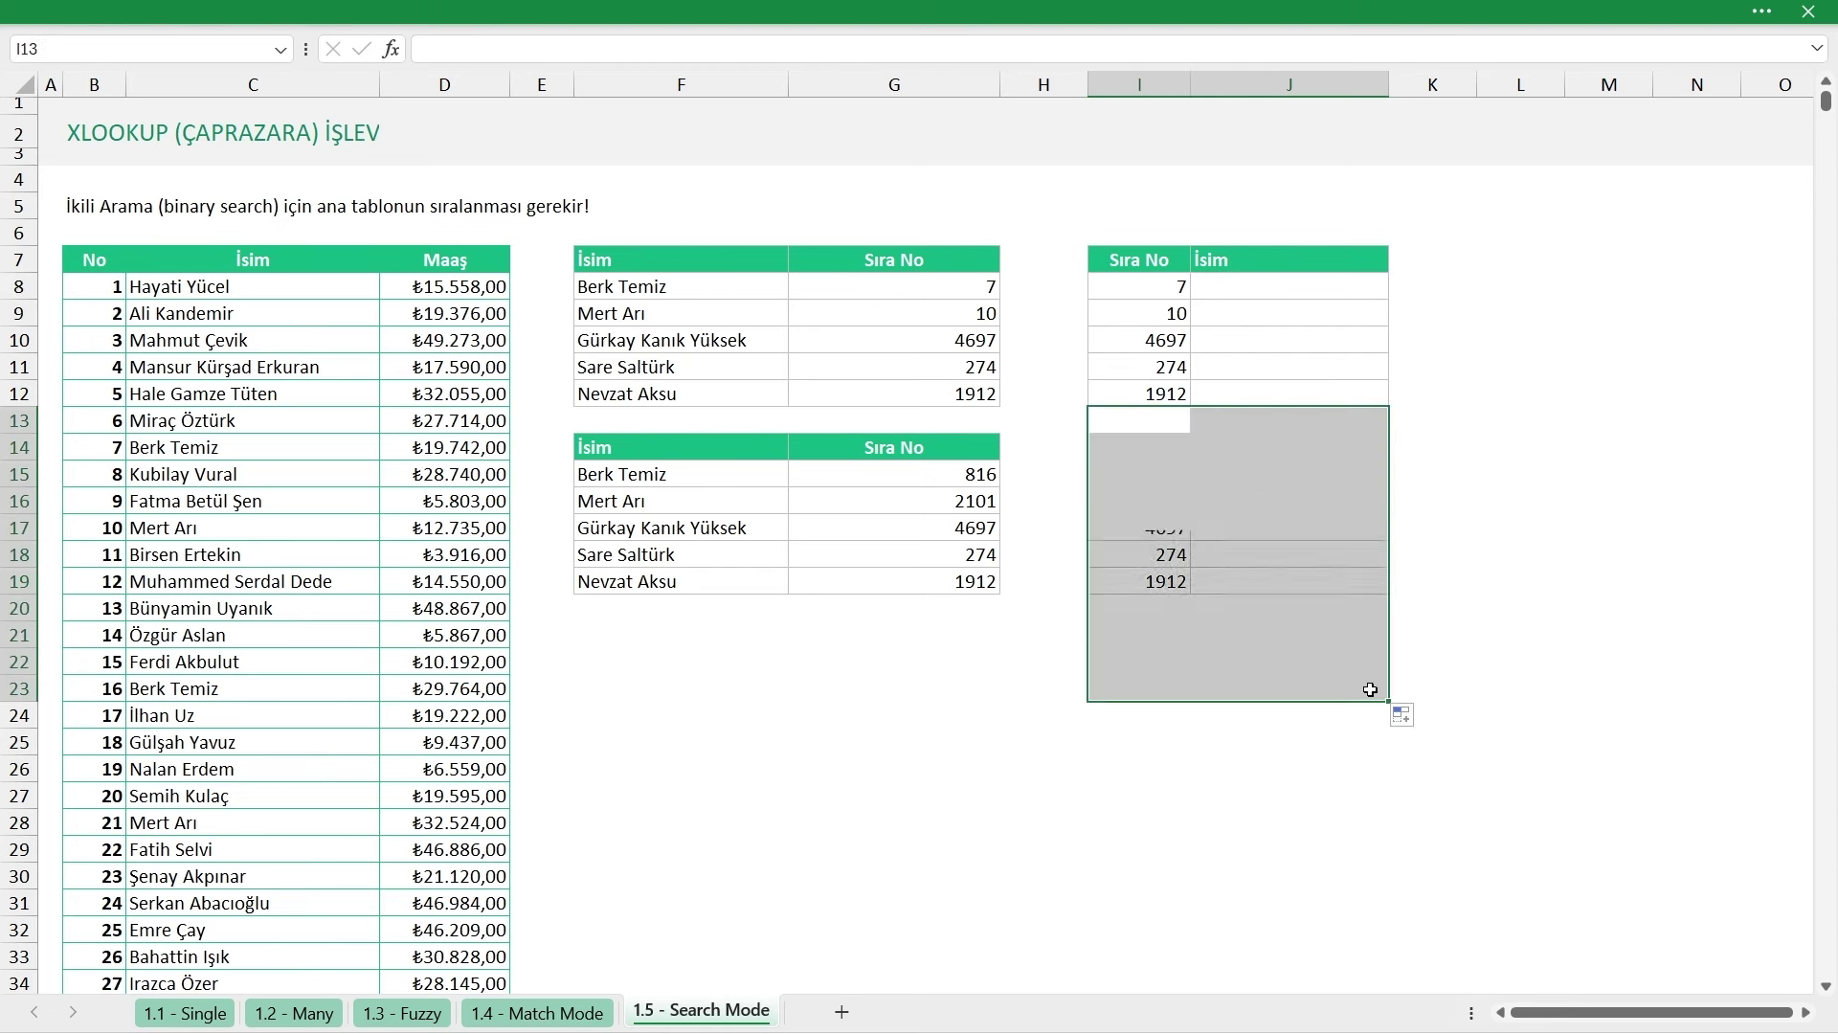
click(1289, 500)
click(1234, 368)
click(1139, 206)
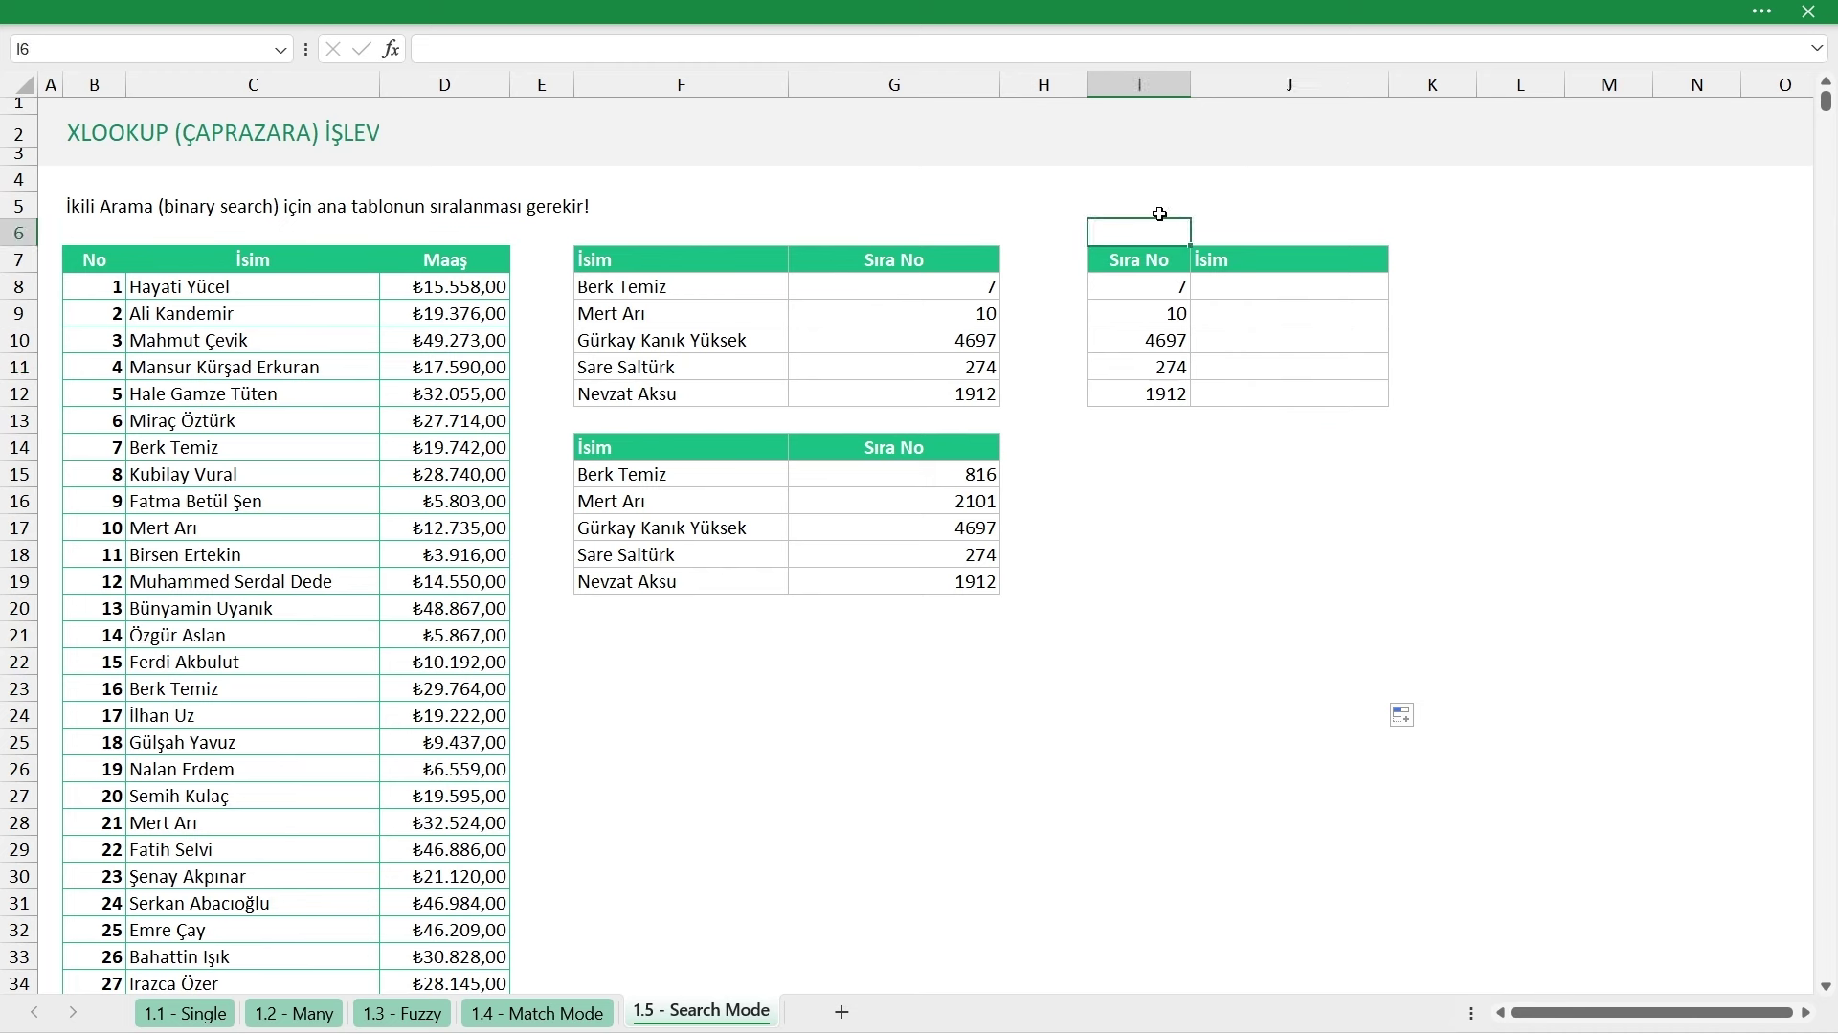
text(Binary)
key(Return)
Label the first lookup table 'Baştan' in F5 and insert shifted-down cells above the lower table
click(674, 212)
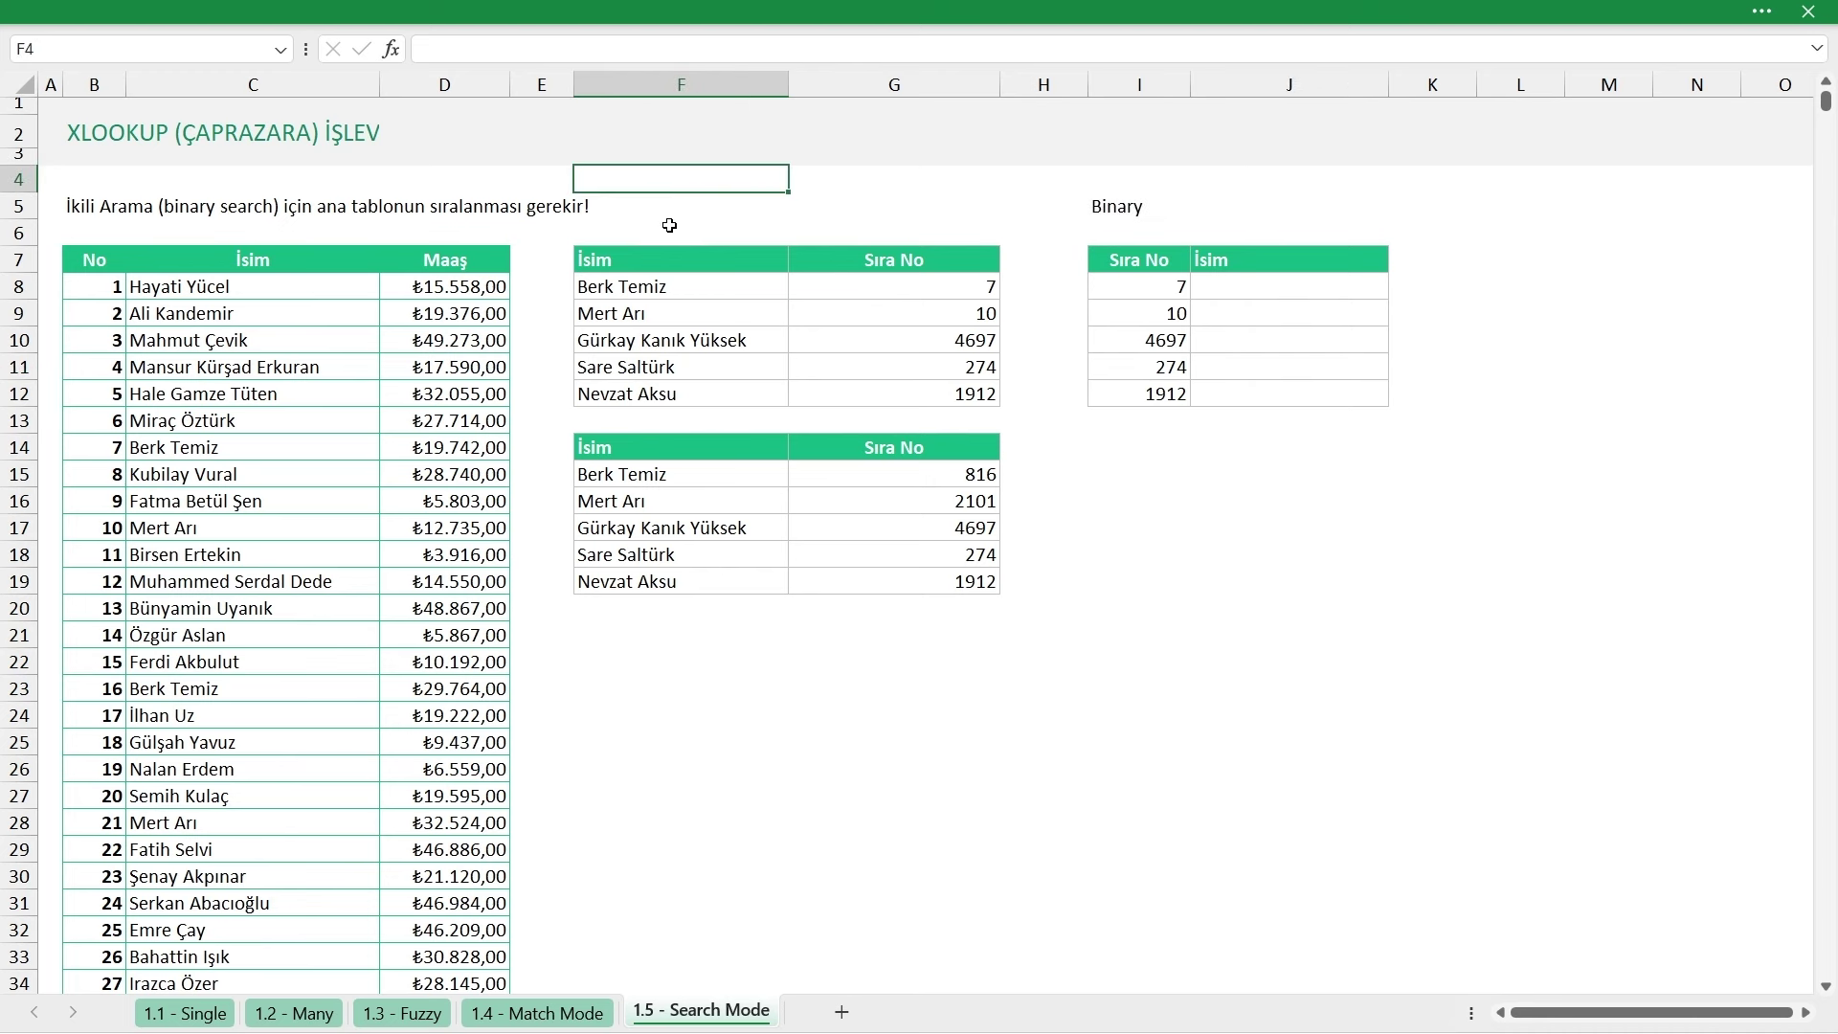
text(Başt)
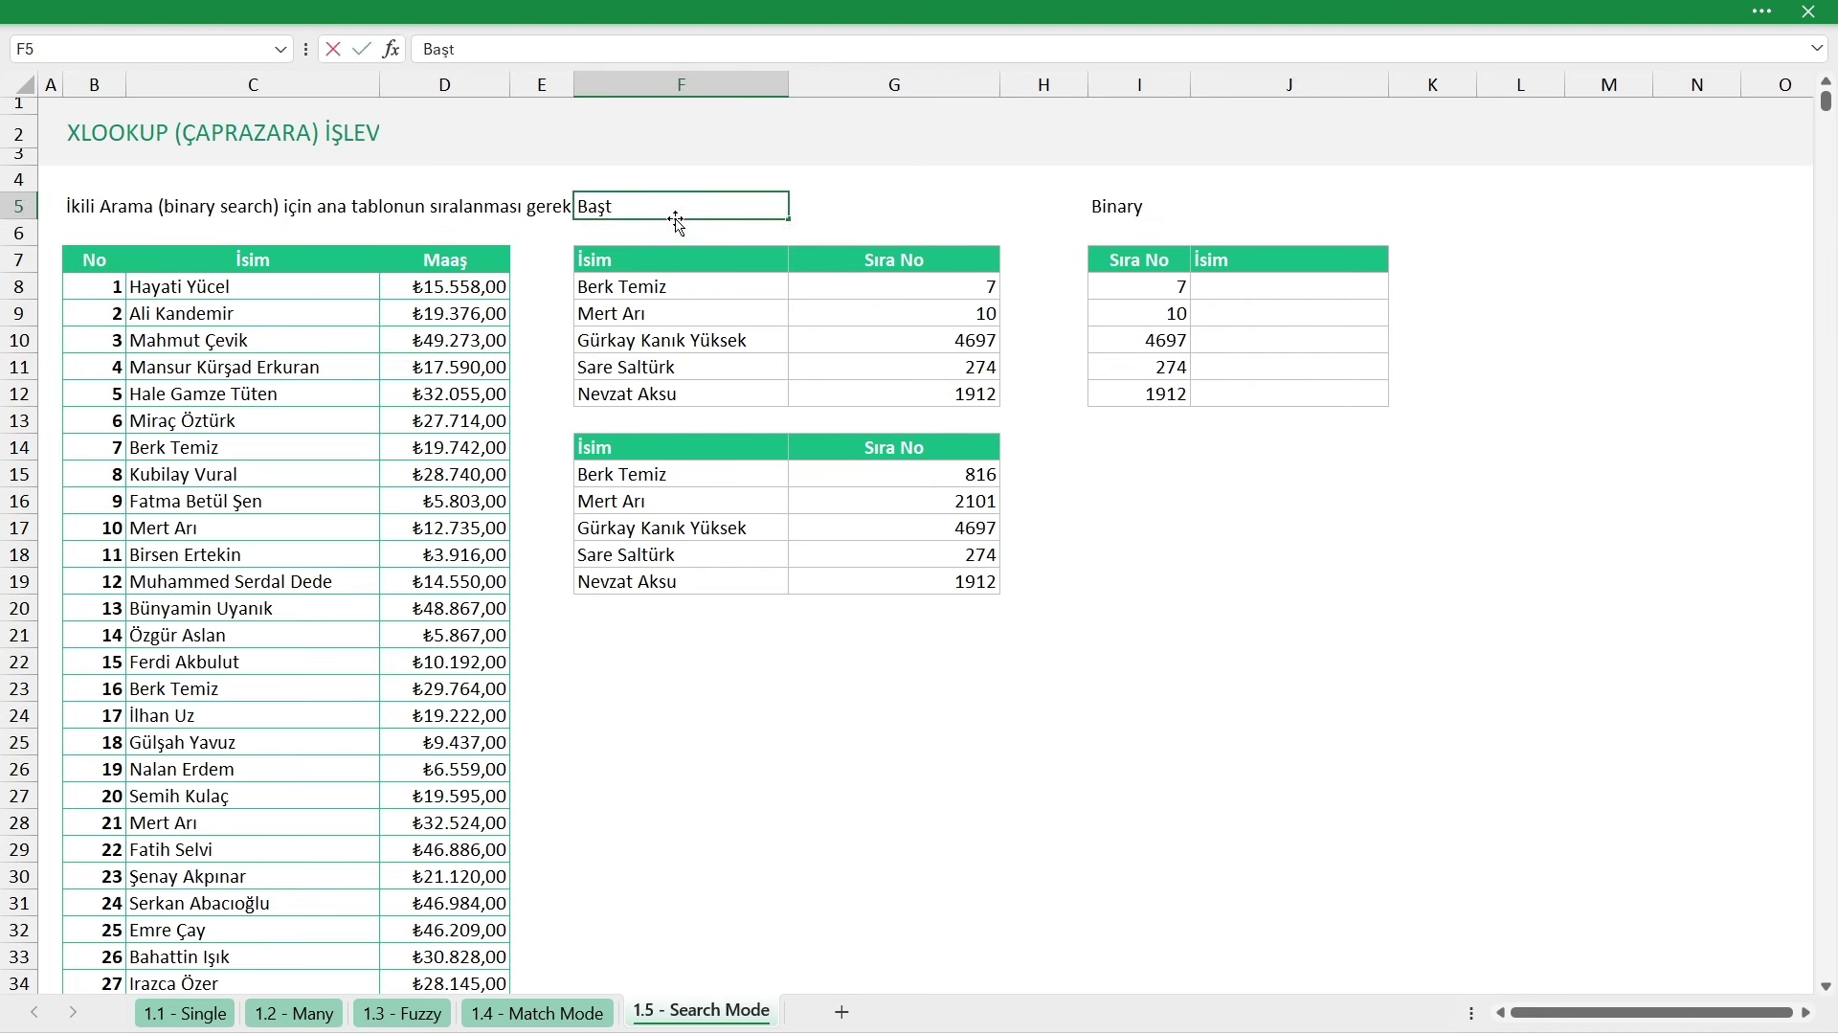
text(n)
key(BackSpace)
key(BackSpace)
text(an)
key(Return)
key(shift+Right)
key(ctrl+shift+plus)
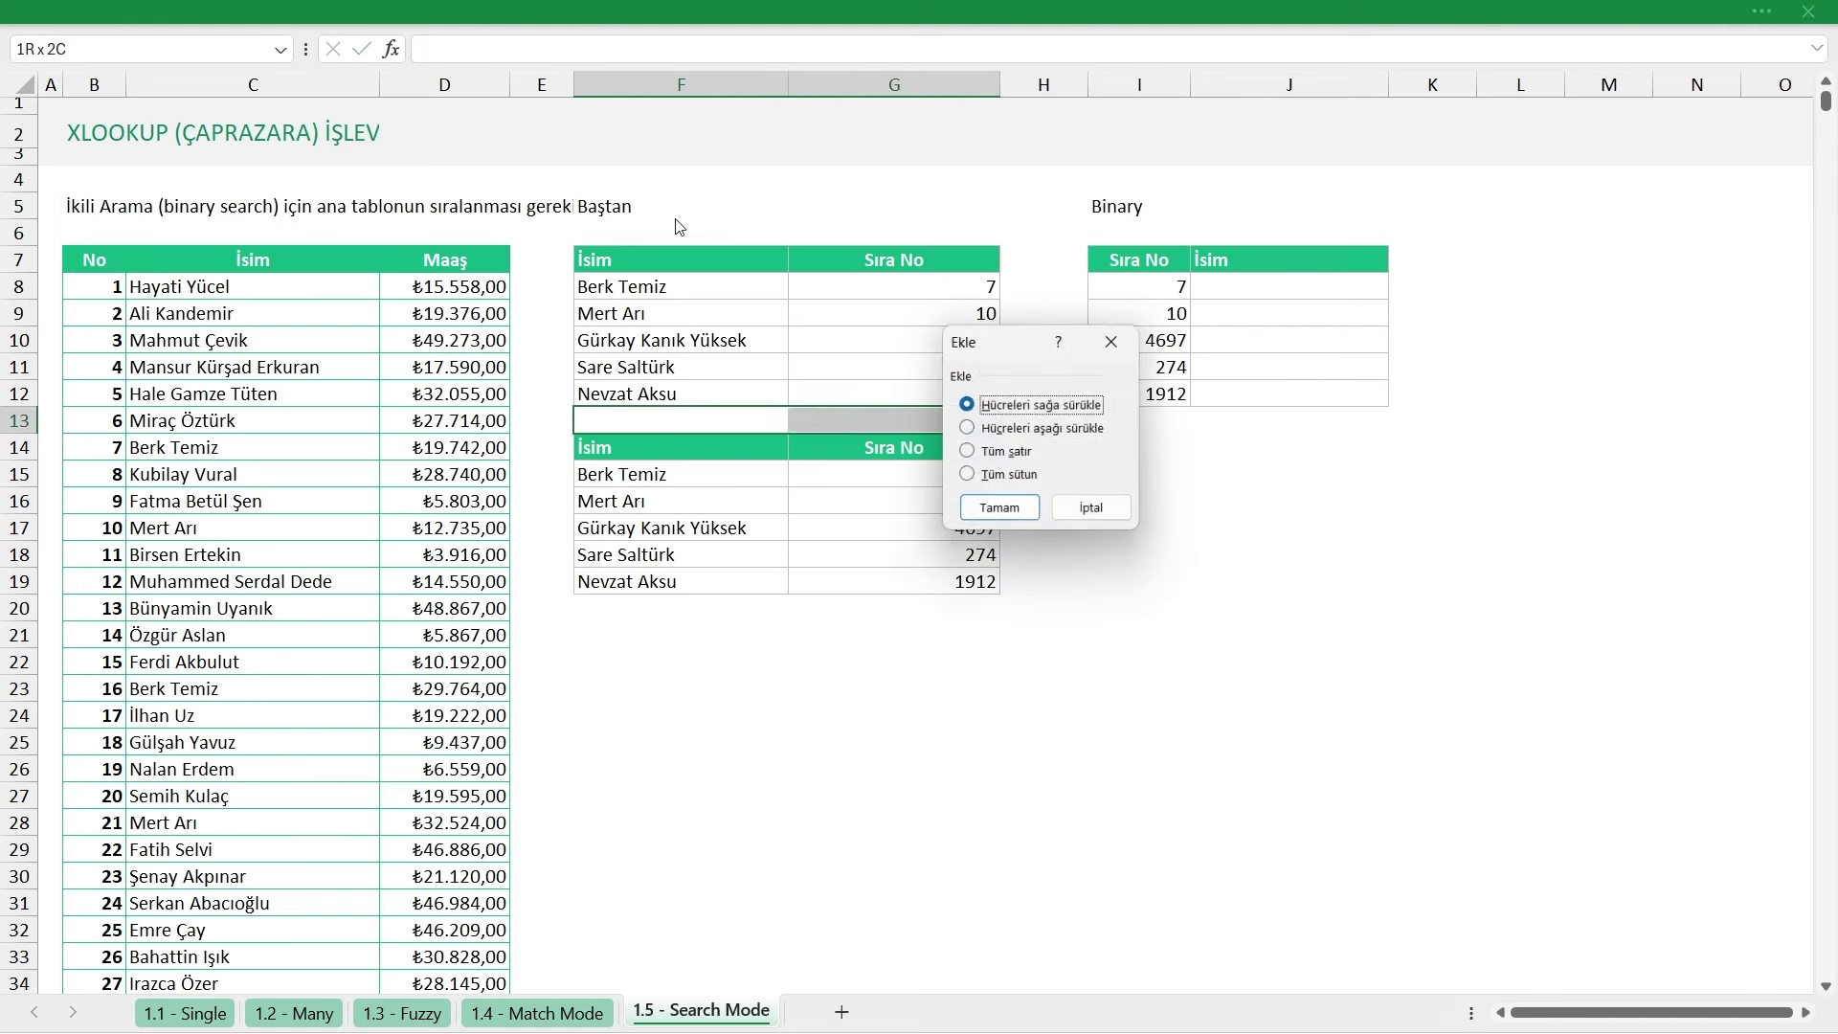
key(Down)
key(Return)
key(F4)
key(F4)
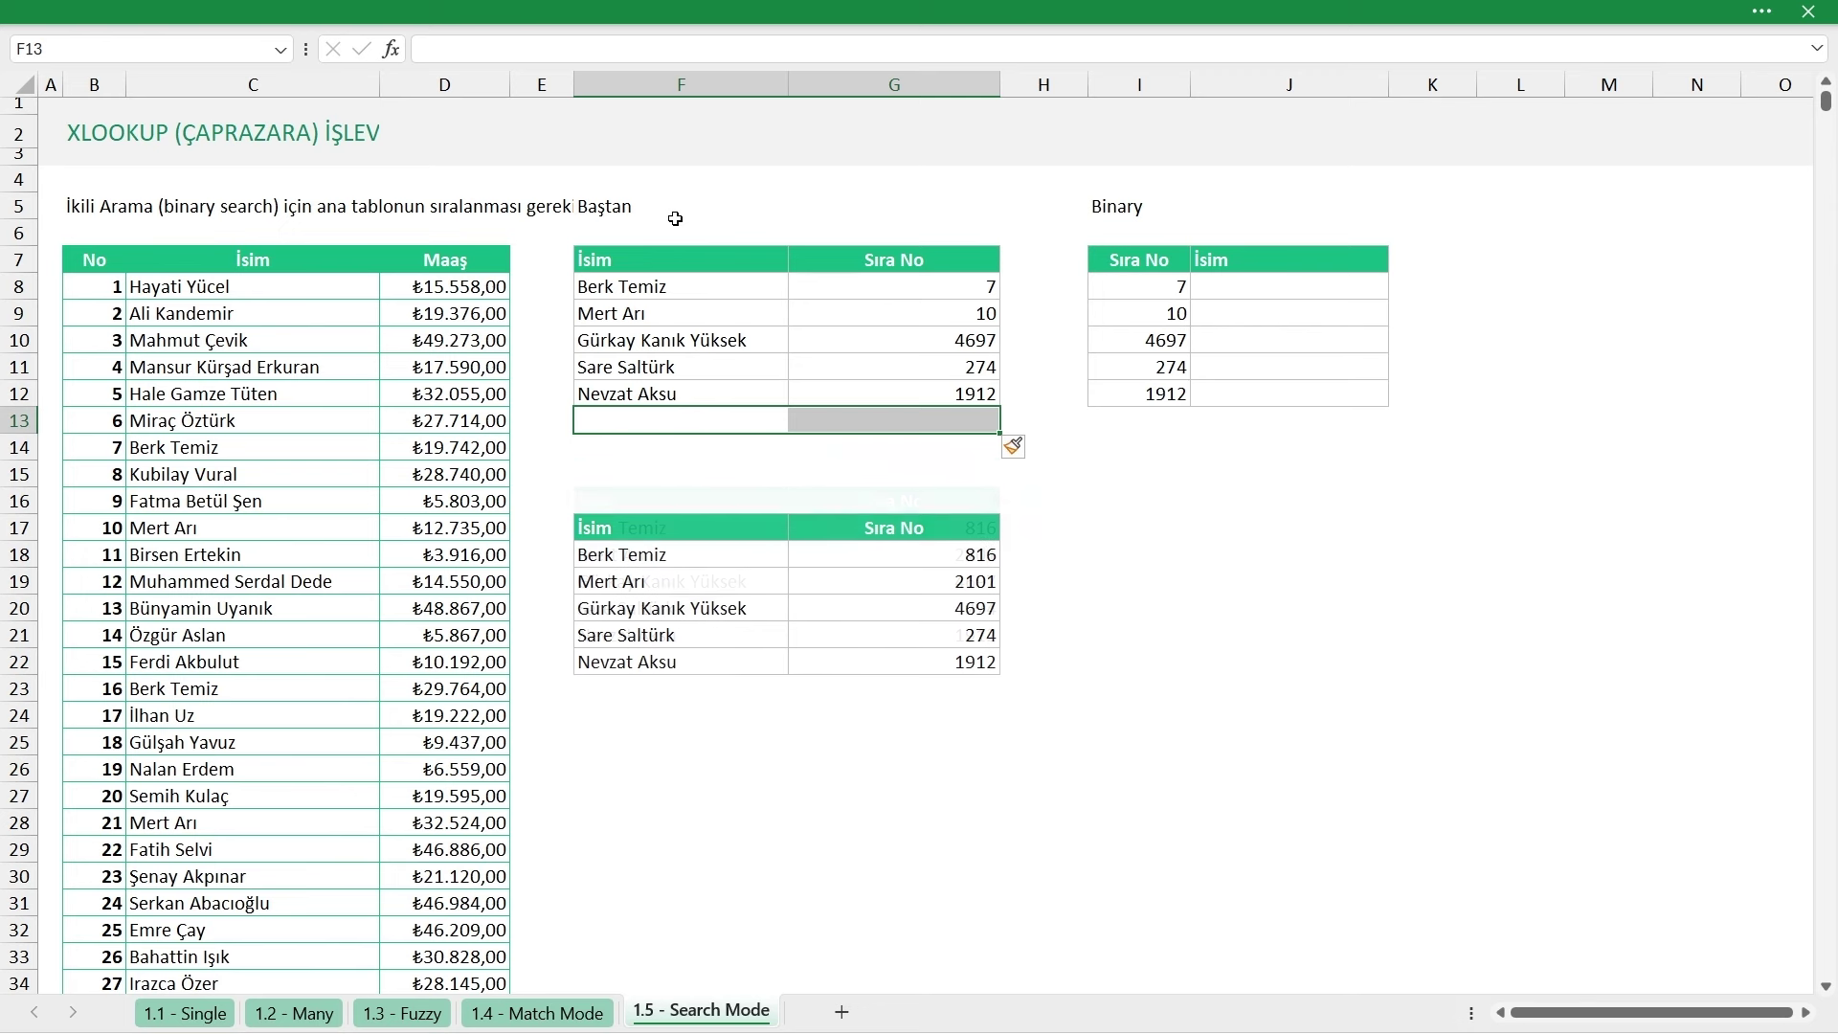
Label the lower lookup table 'Sondan' in F15
click(644, 476)
text(Sondan)
click(670, 206)
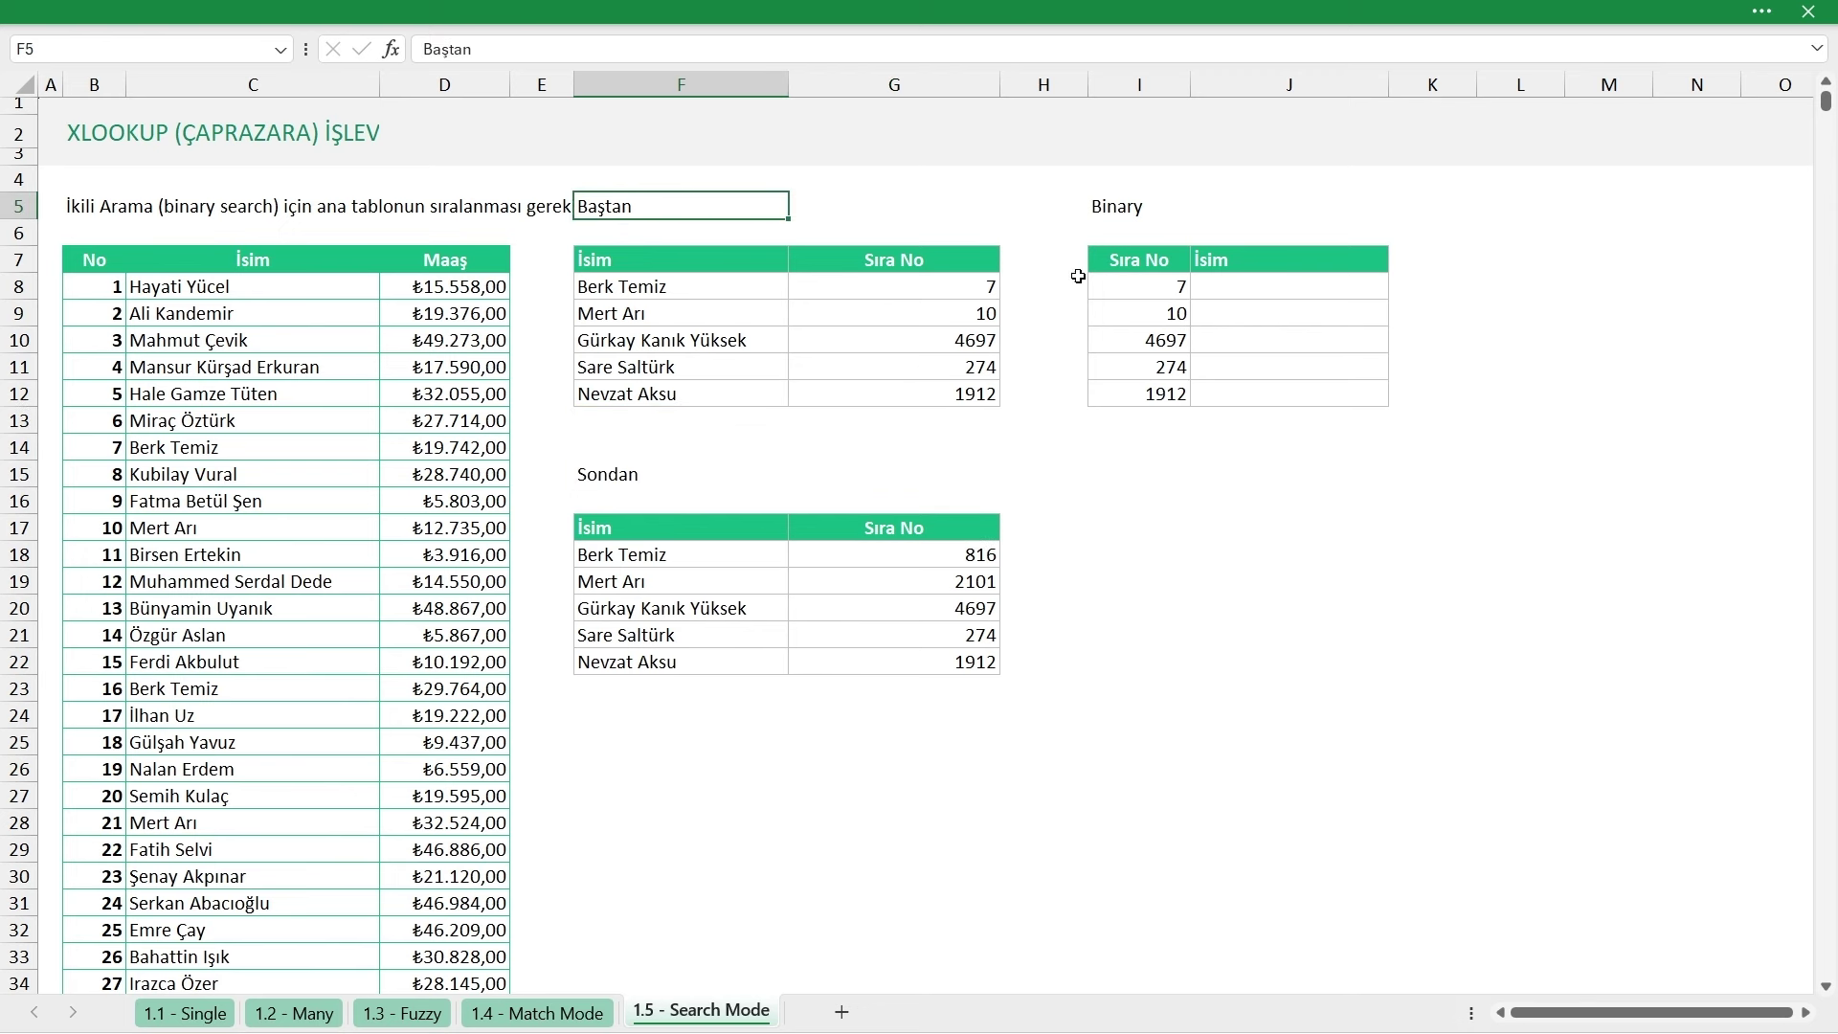
drag(1113, 236, 1383, 454)
click(1266, 290)
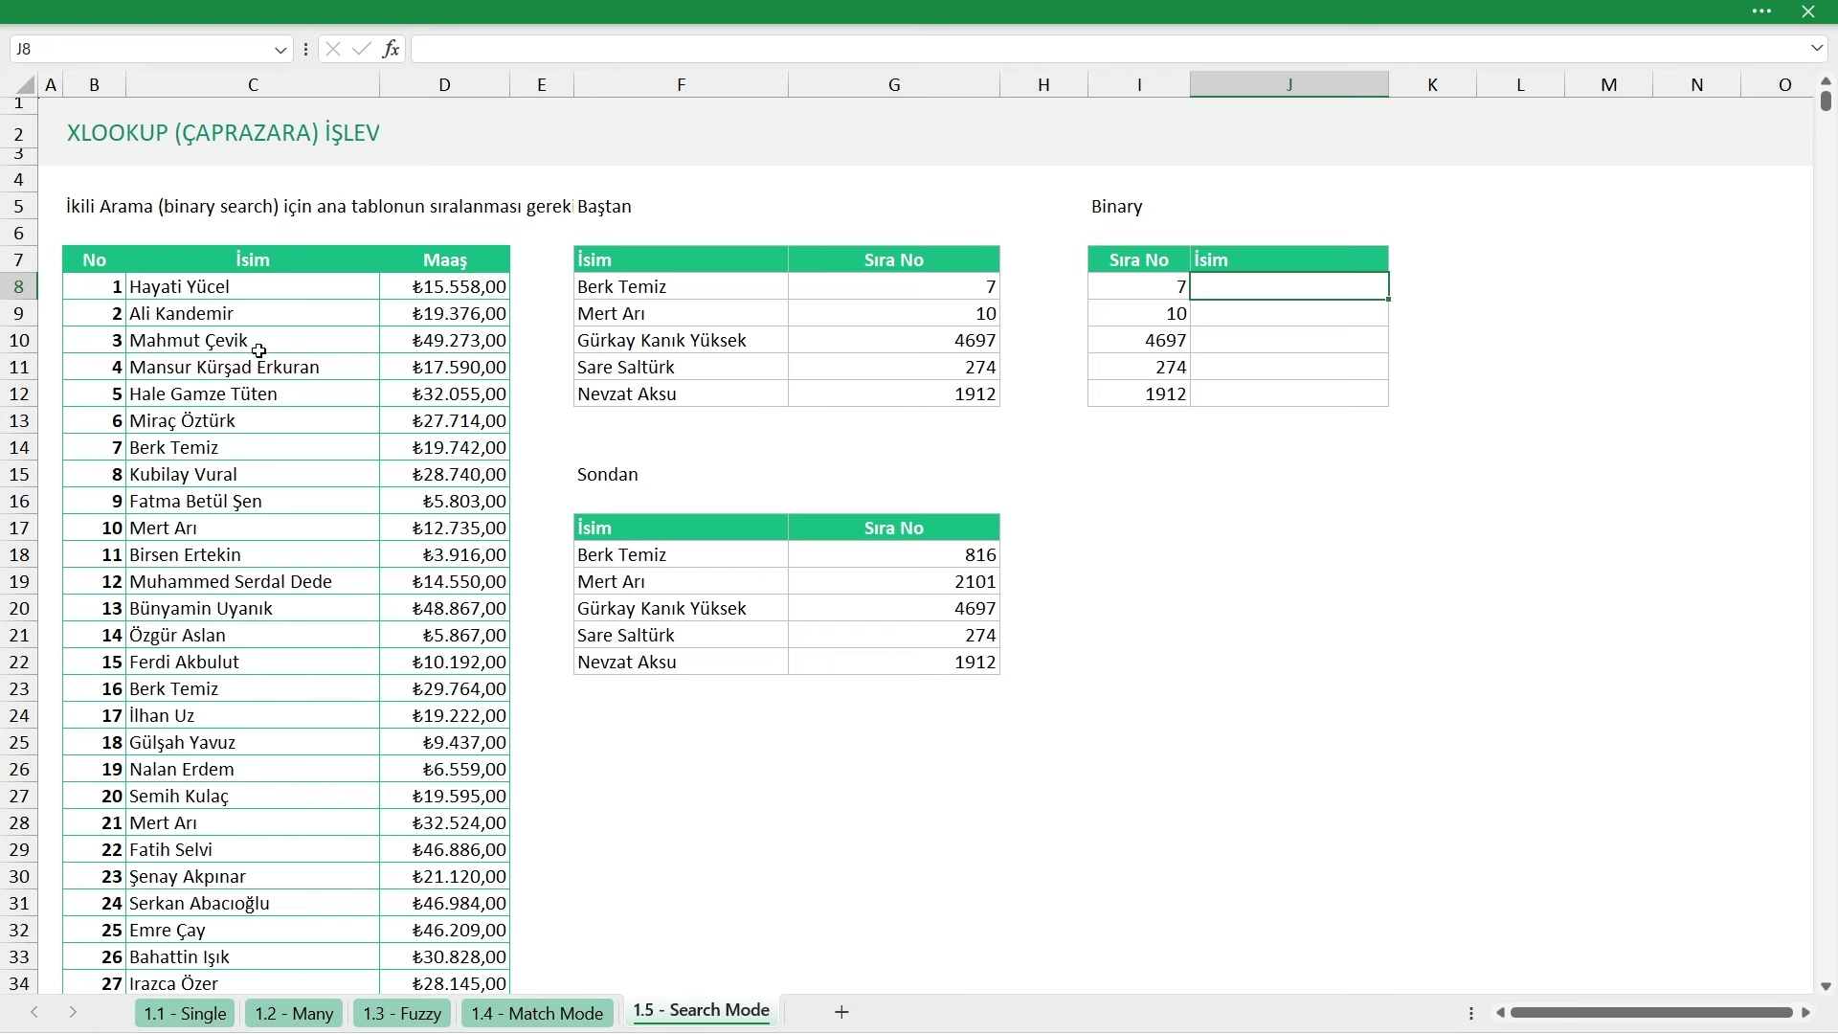
Add filter buttons to the main employee table's headers
drag(115, 292, 477, 752)
click(229, 421)
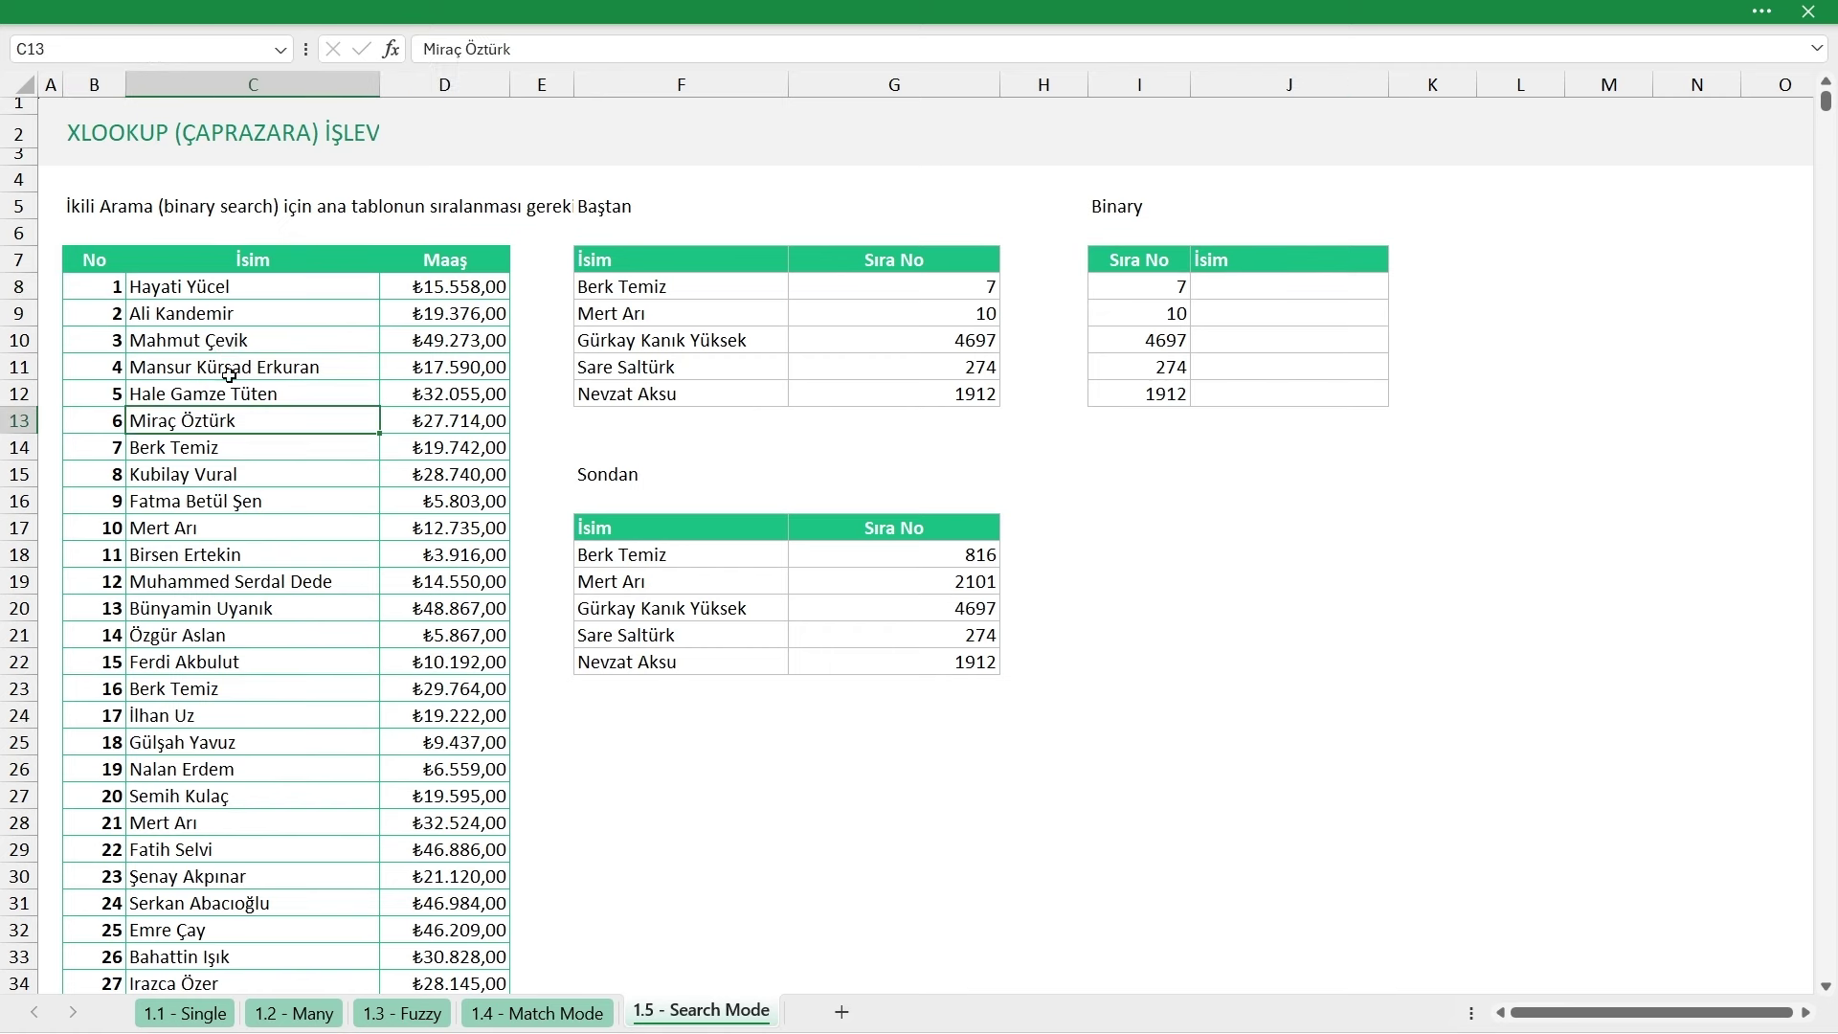
key(ctrl+shift+l)
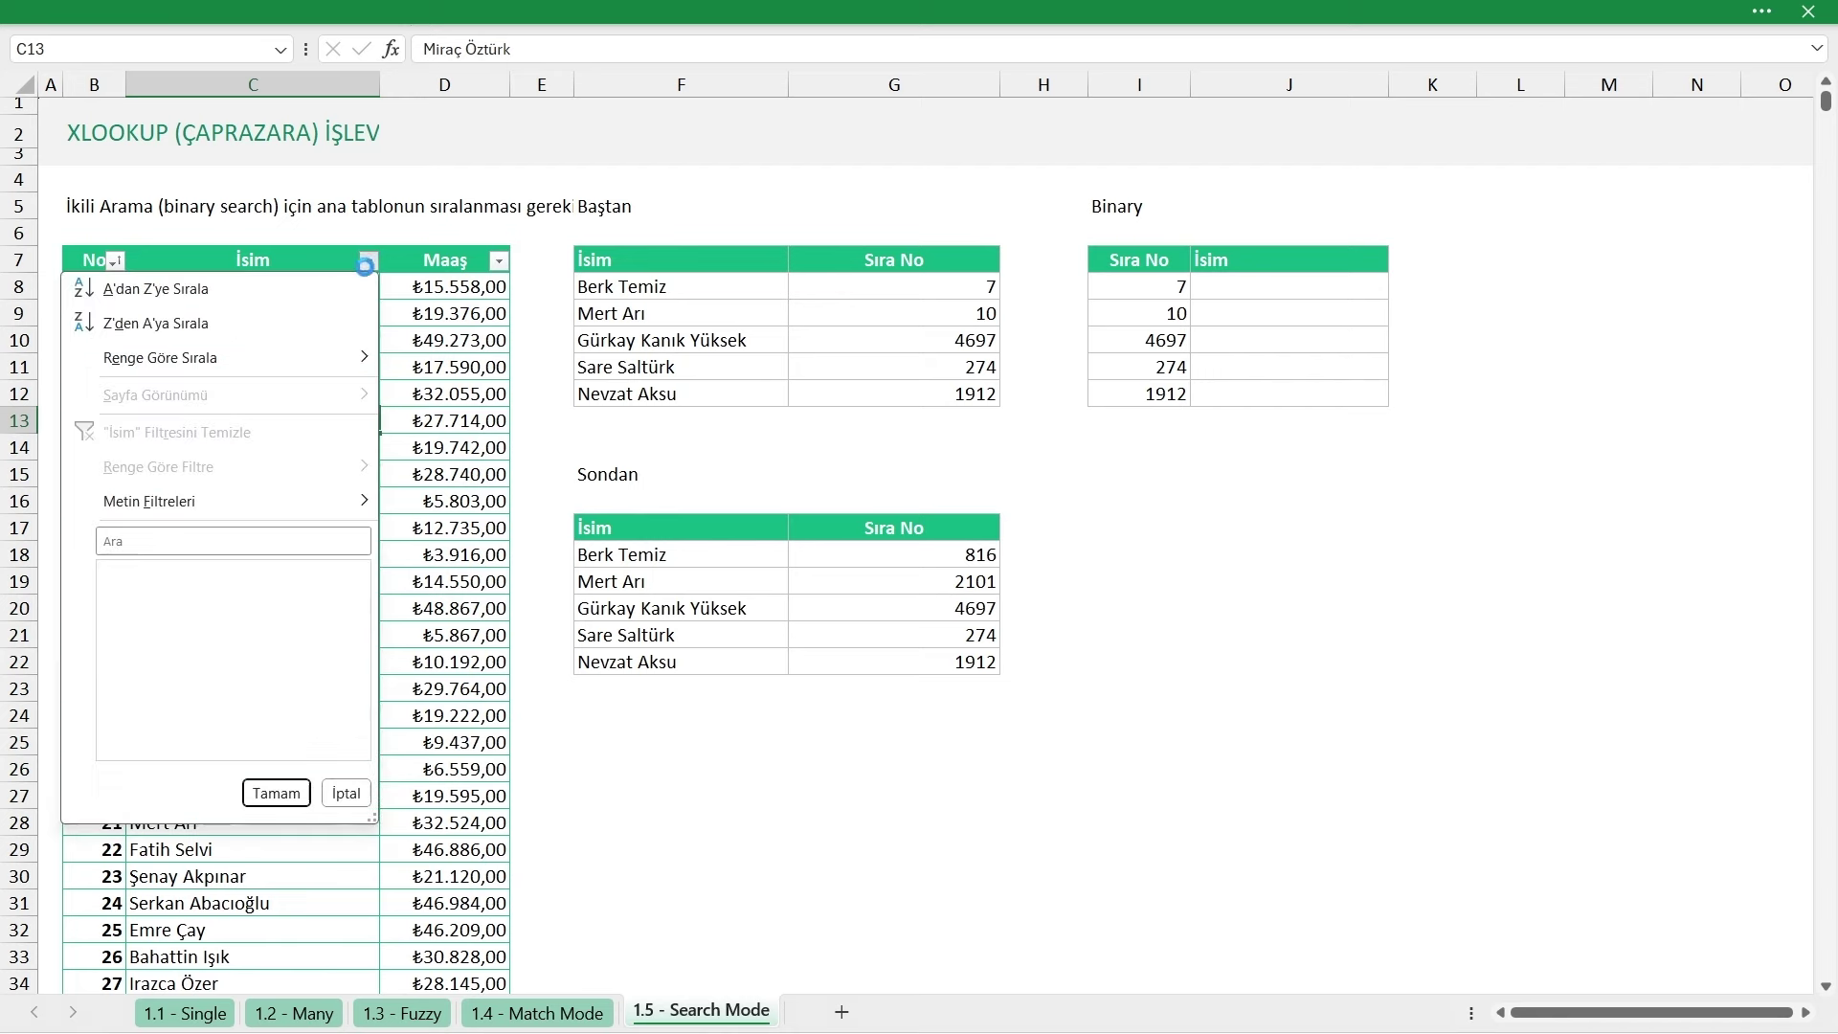
Sort the main employee table by İsim from A to Z
click(368, 260)
click(303, 298)
drag(1273, 287, 1278, 397)
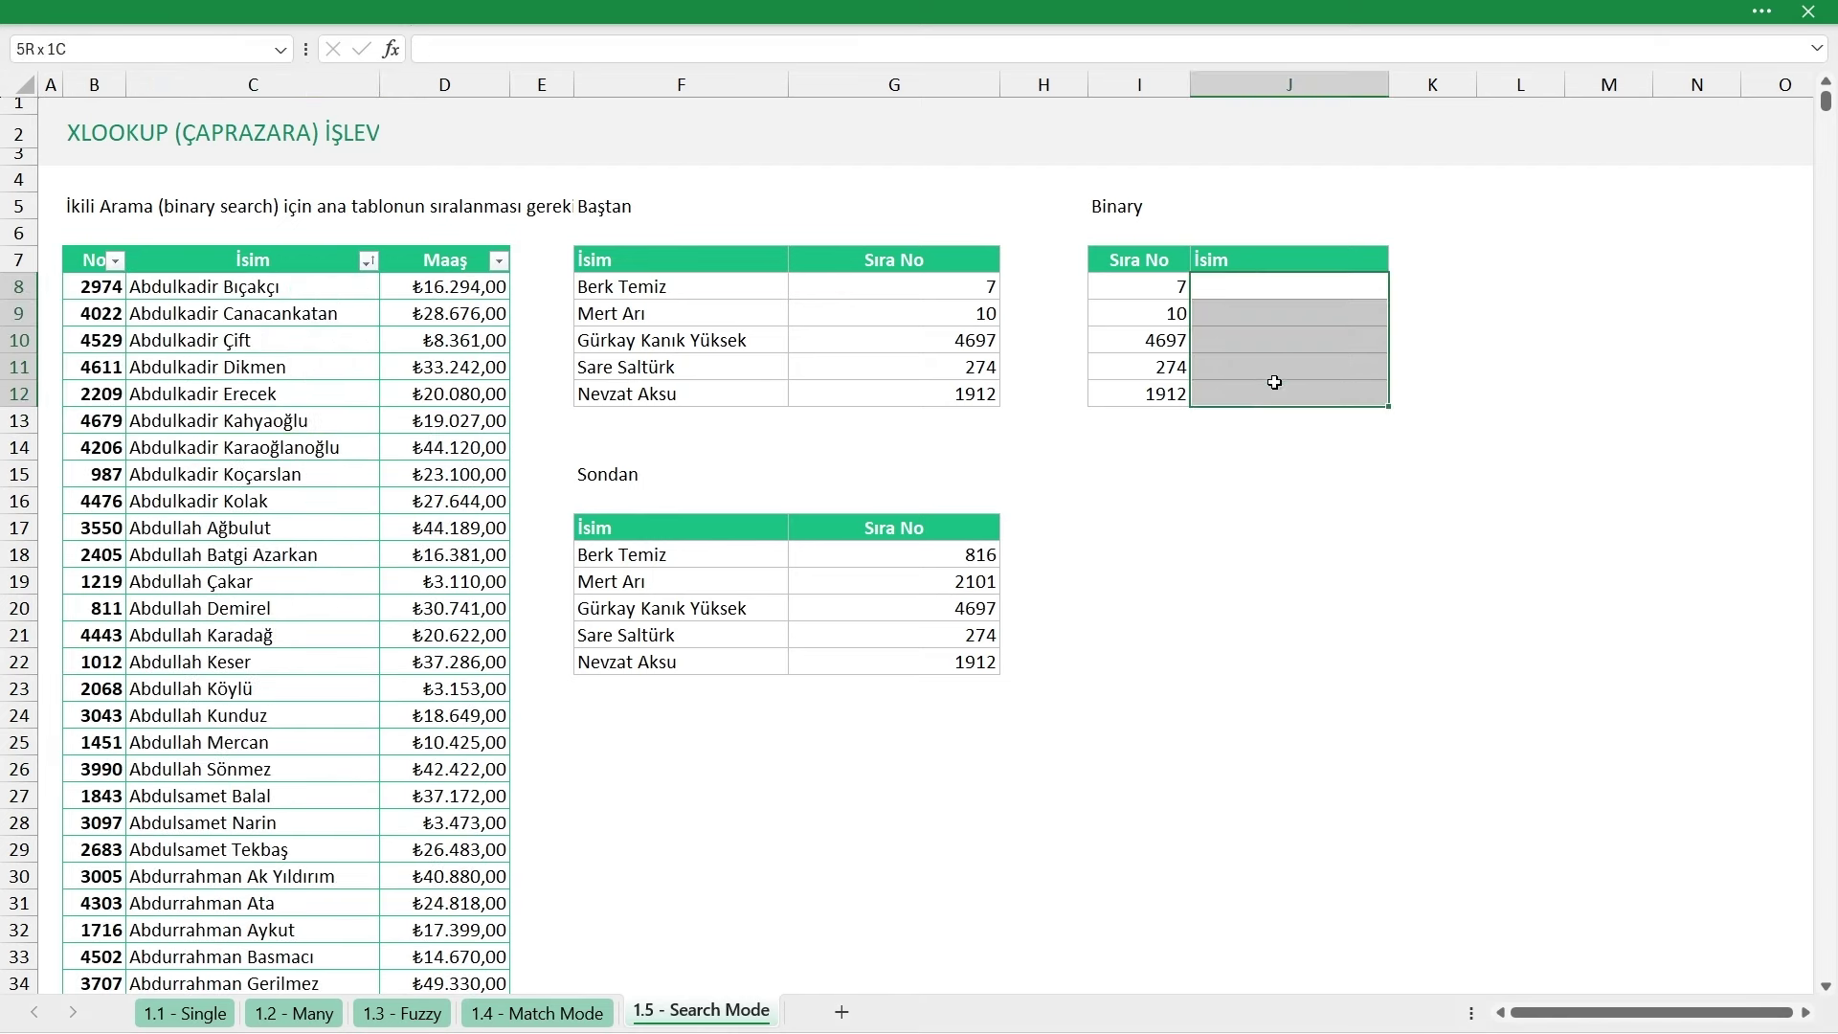
drag(1144, 292, 1158, 394)
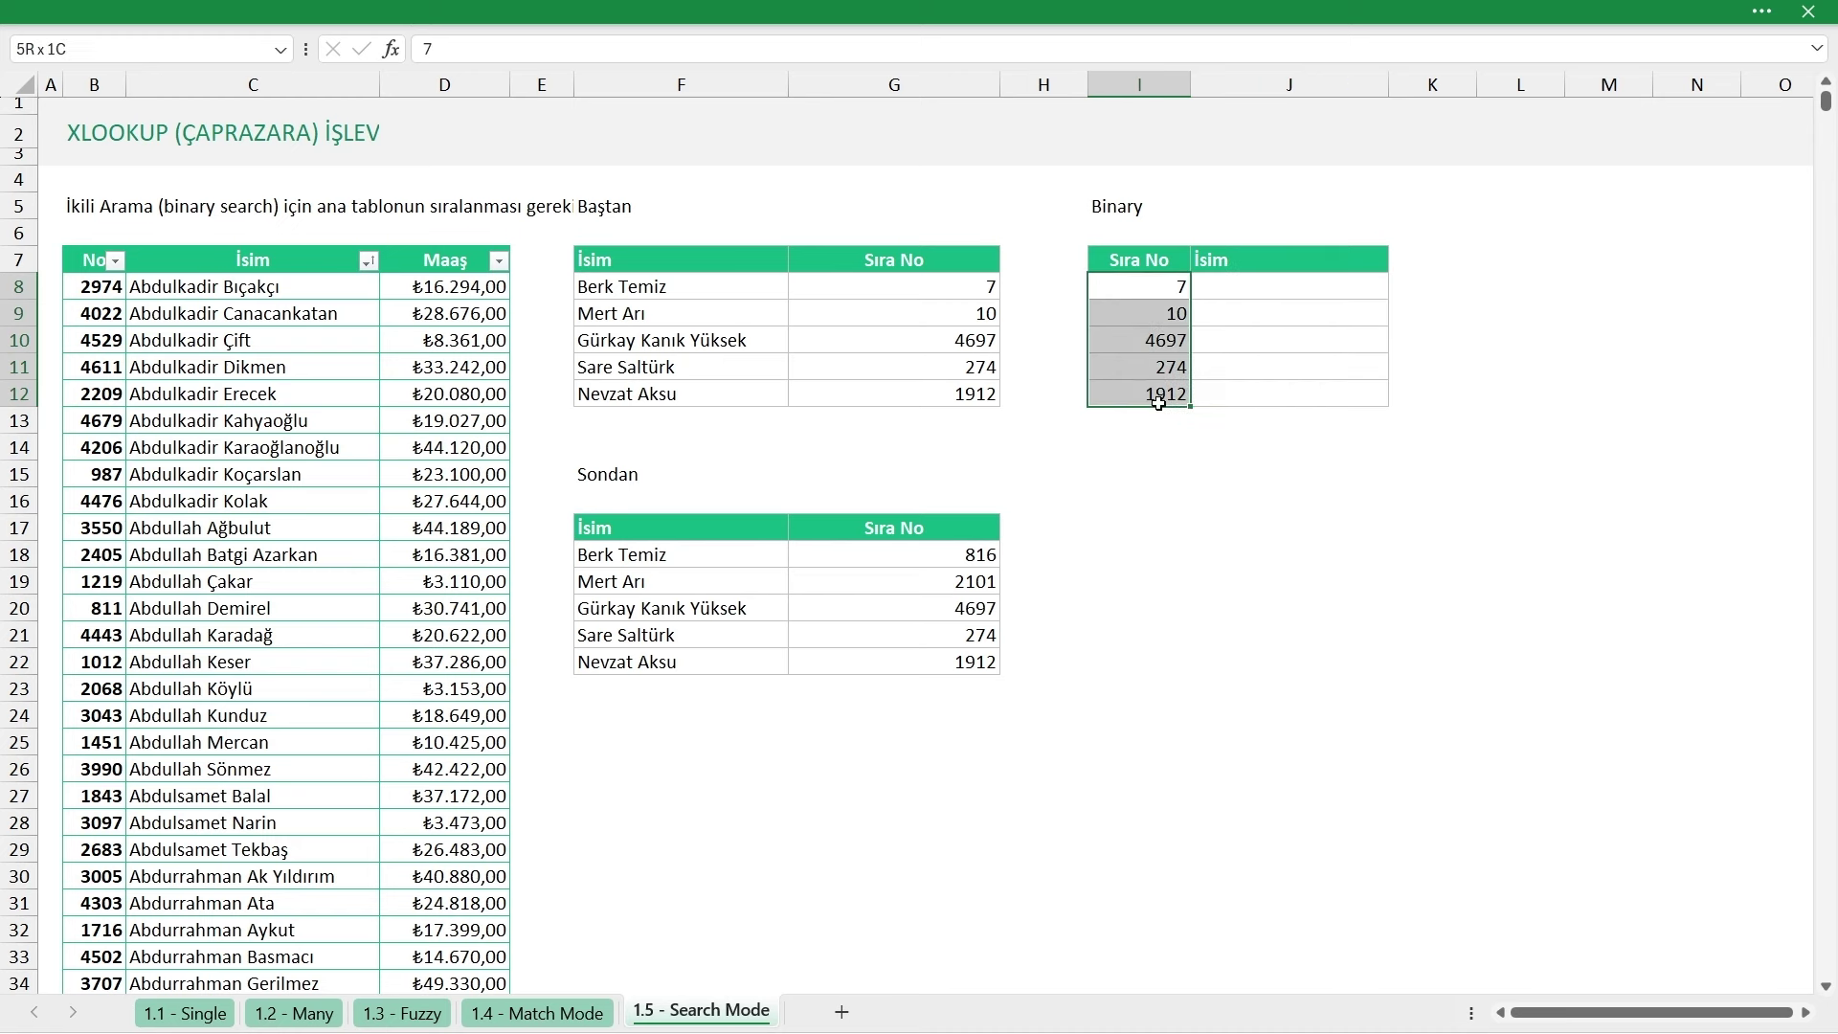
In J8, build an ÇAPRAZARA formula looking up Sıra No in the No column, returning İsim
click(1273, 285)
text(=ÇAP)
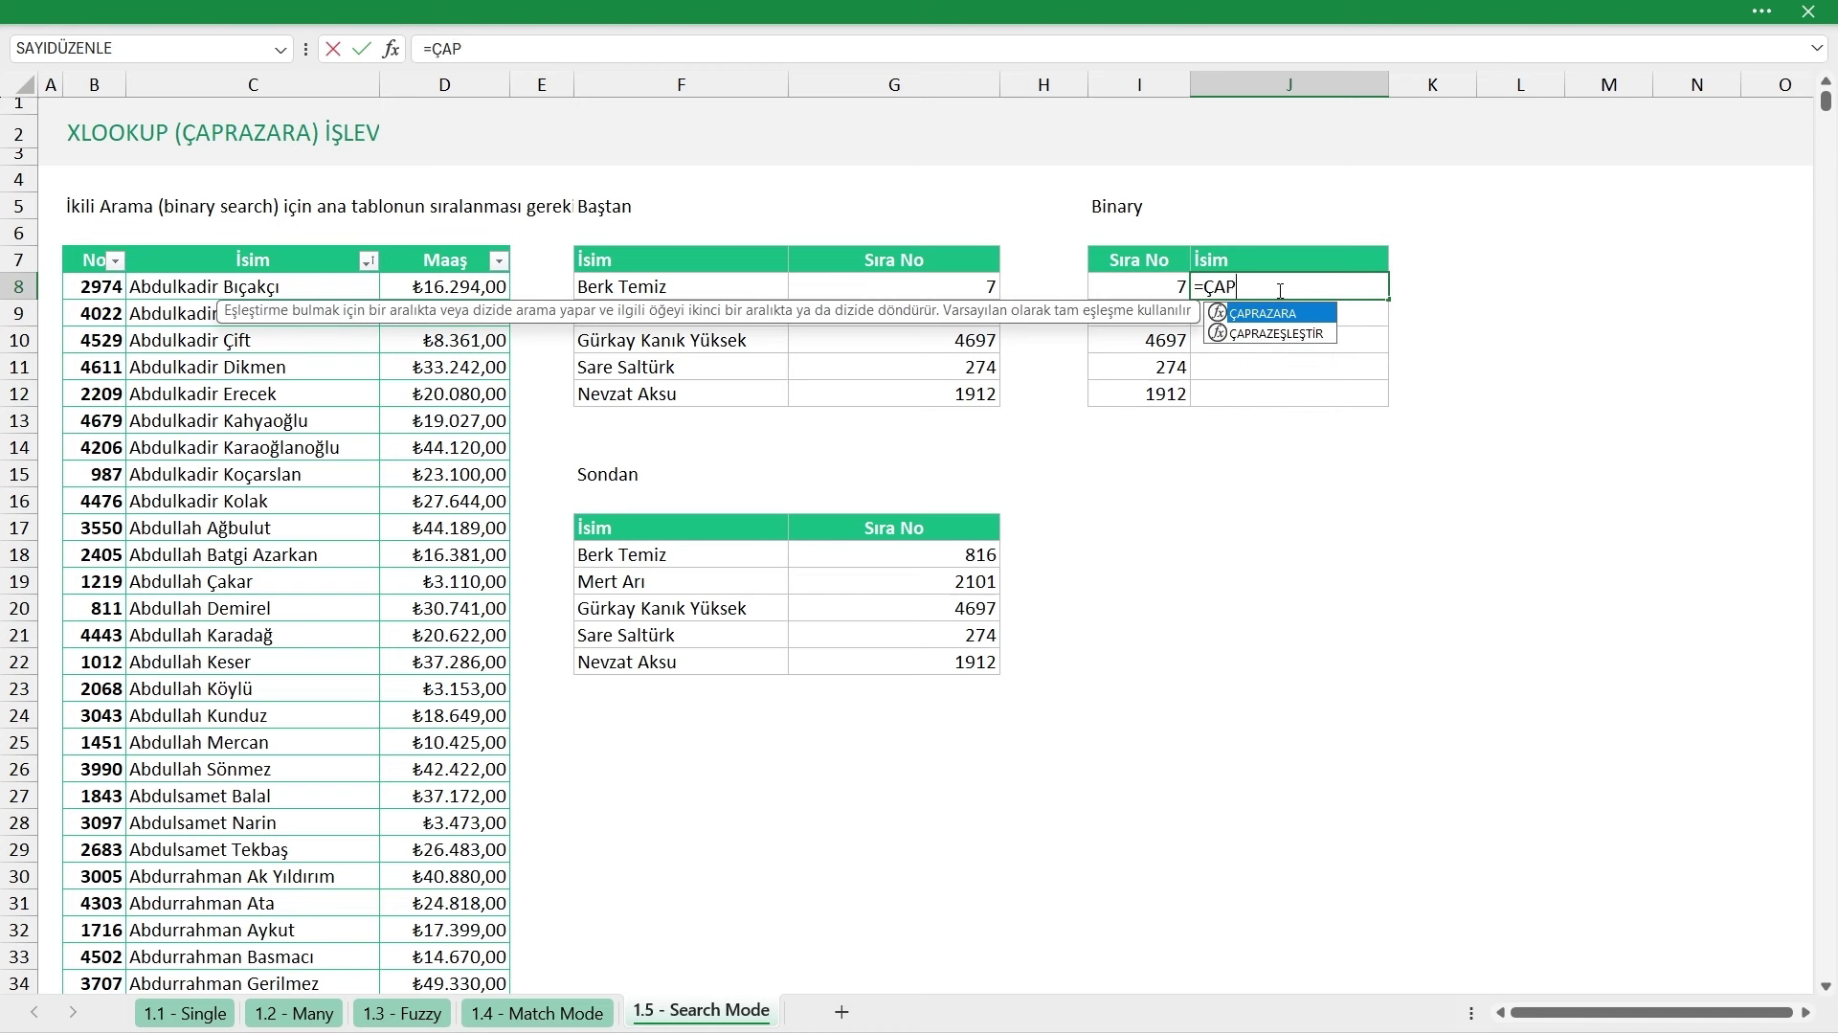
key(Tab)
click(1177, 284)
text(;)
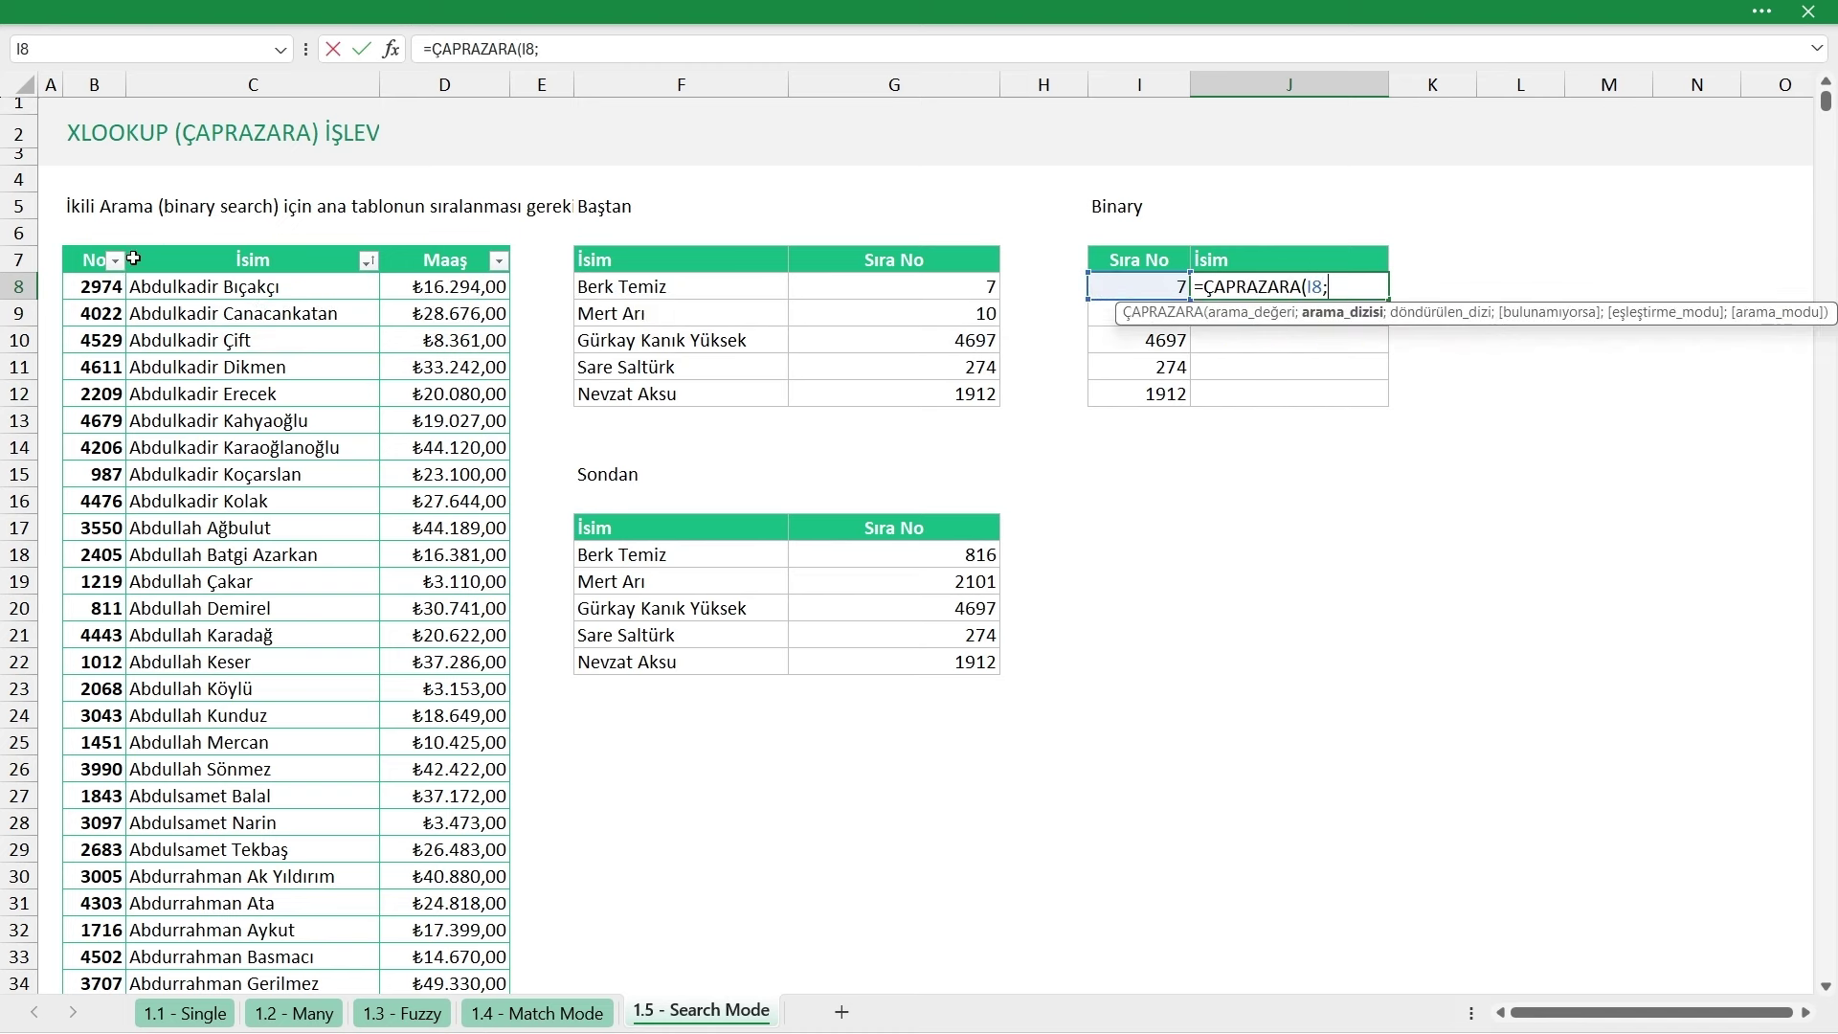
click(105, 260)
text(;)
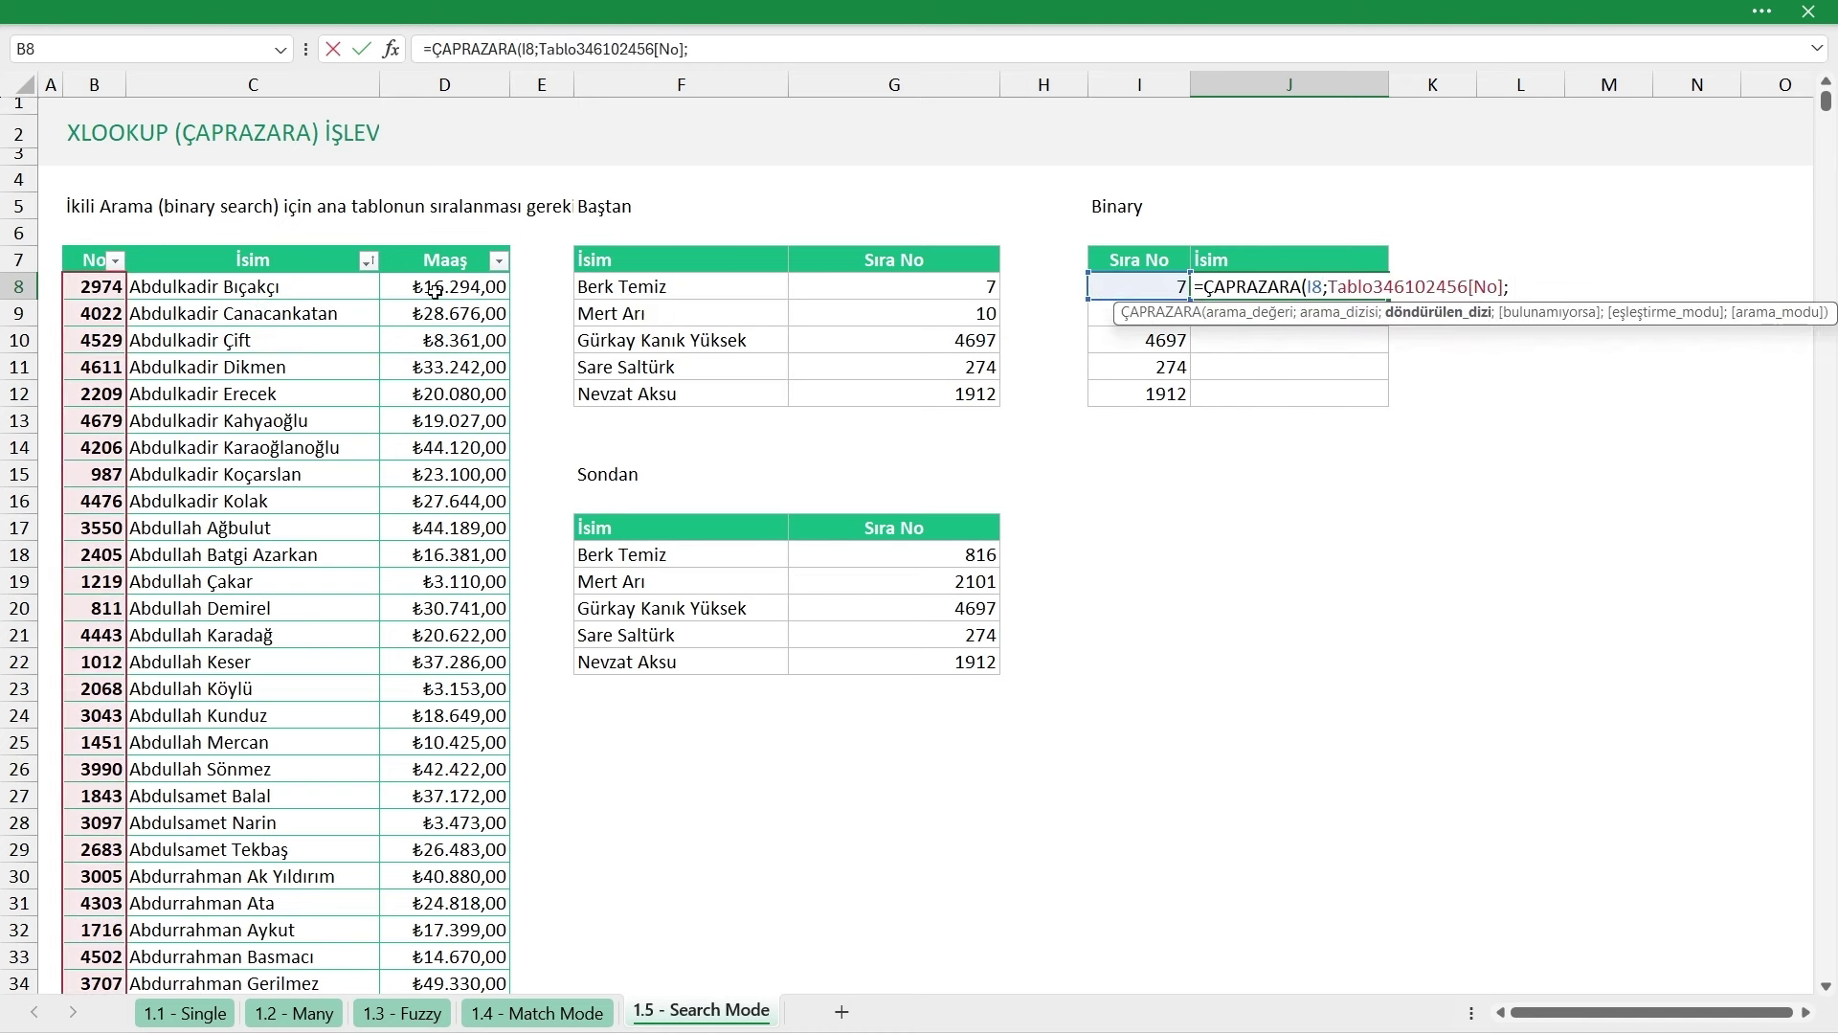
click(286, 249)
click(286, 247)
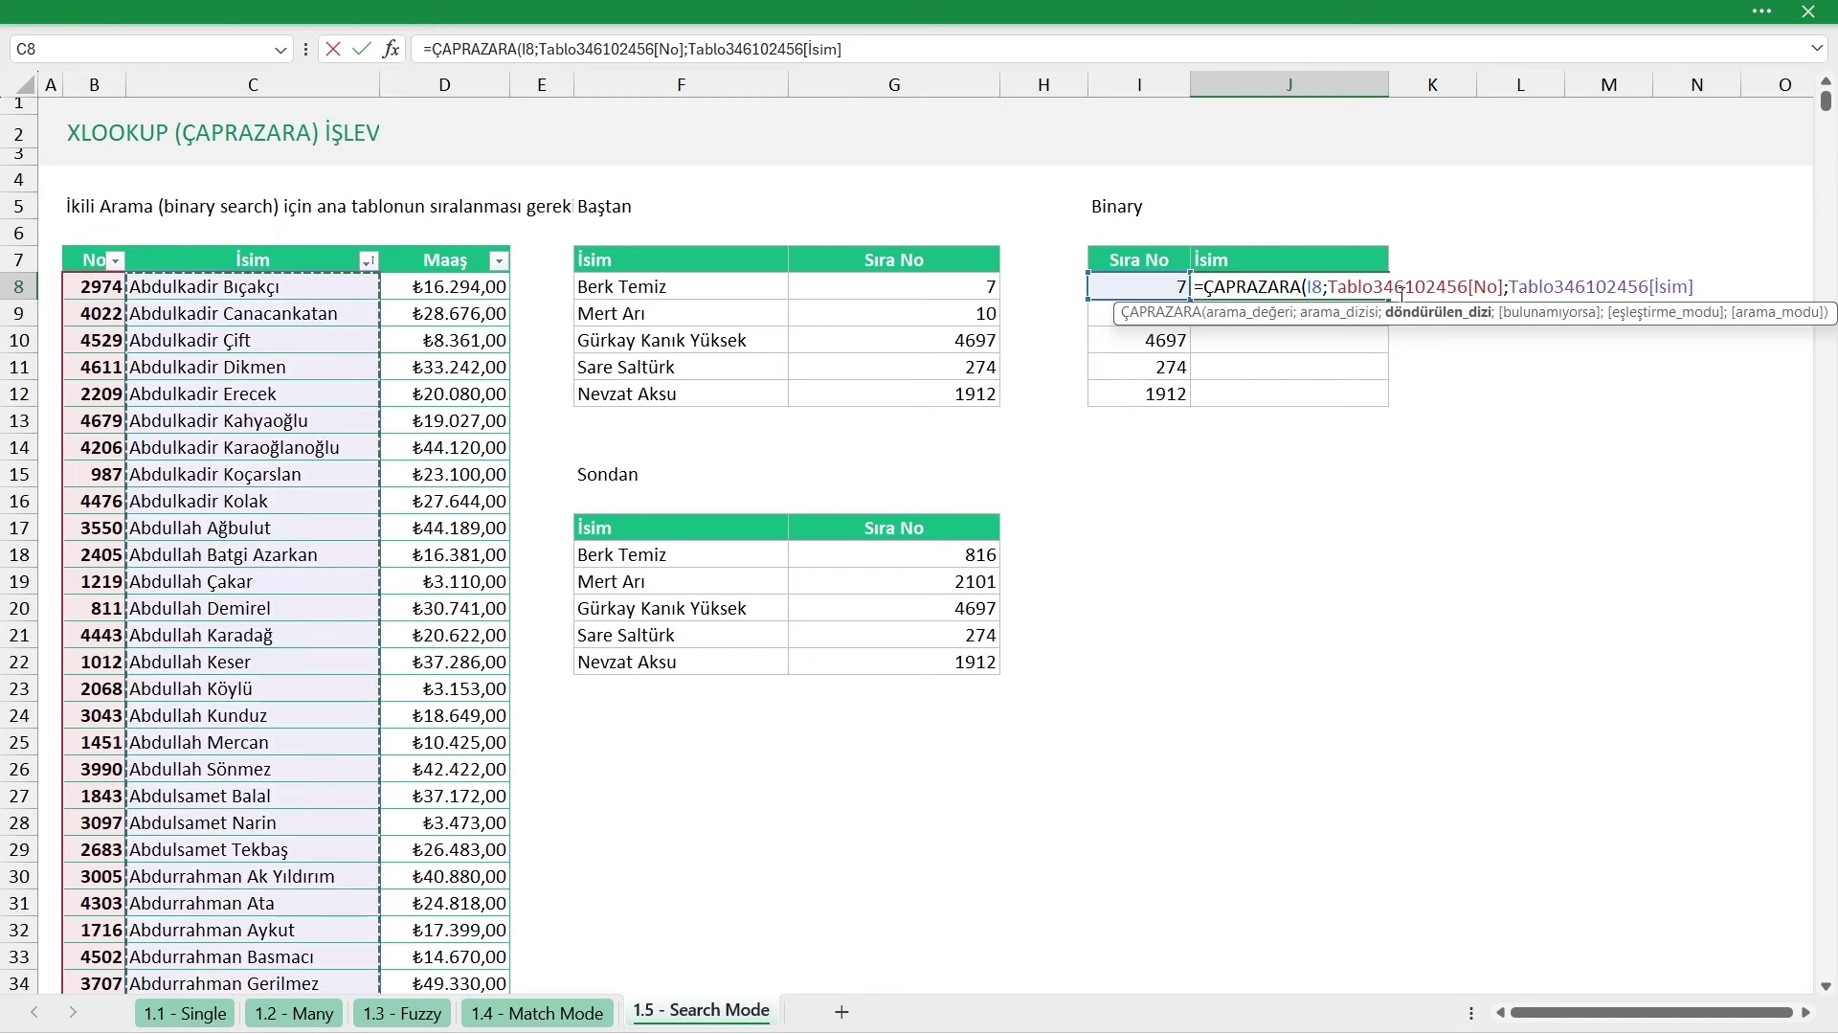
text(;;)
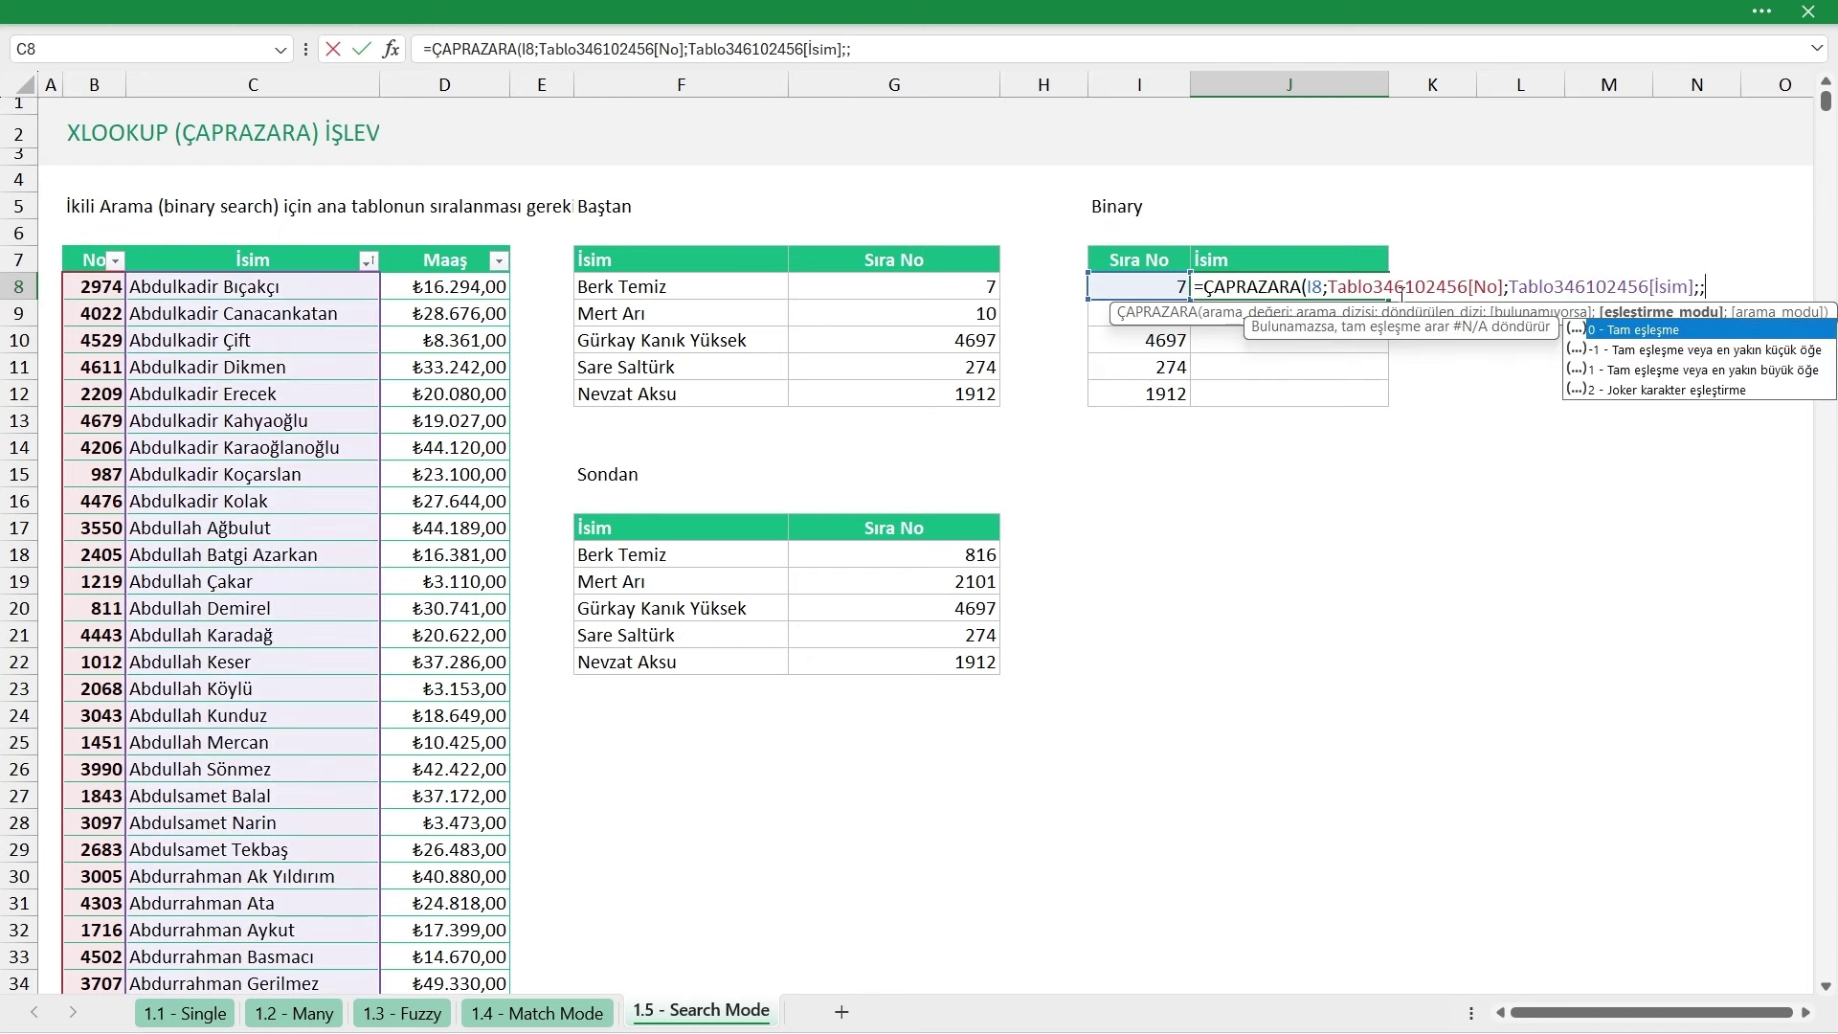
text(;)
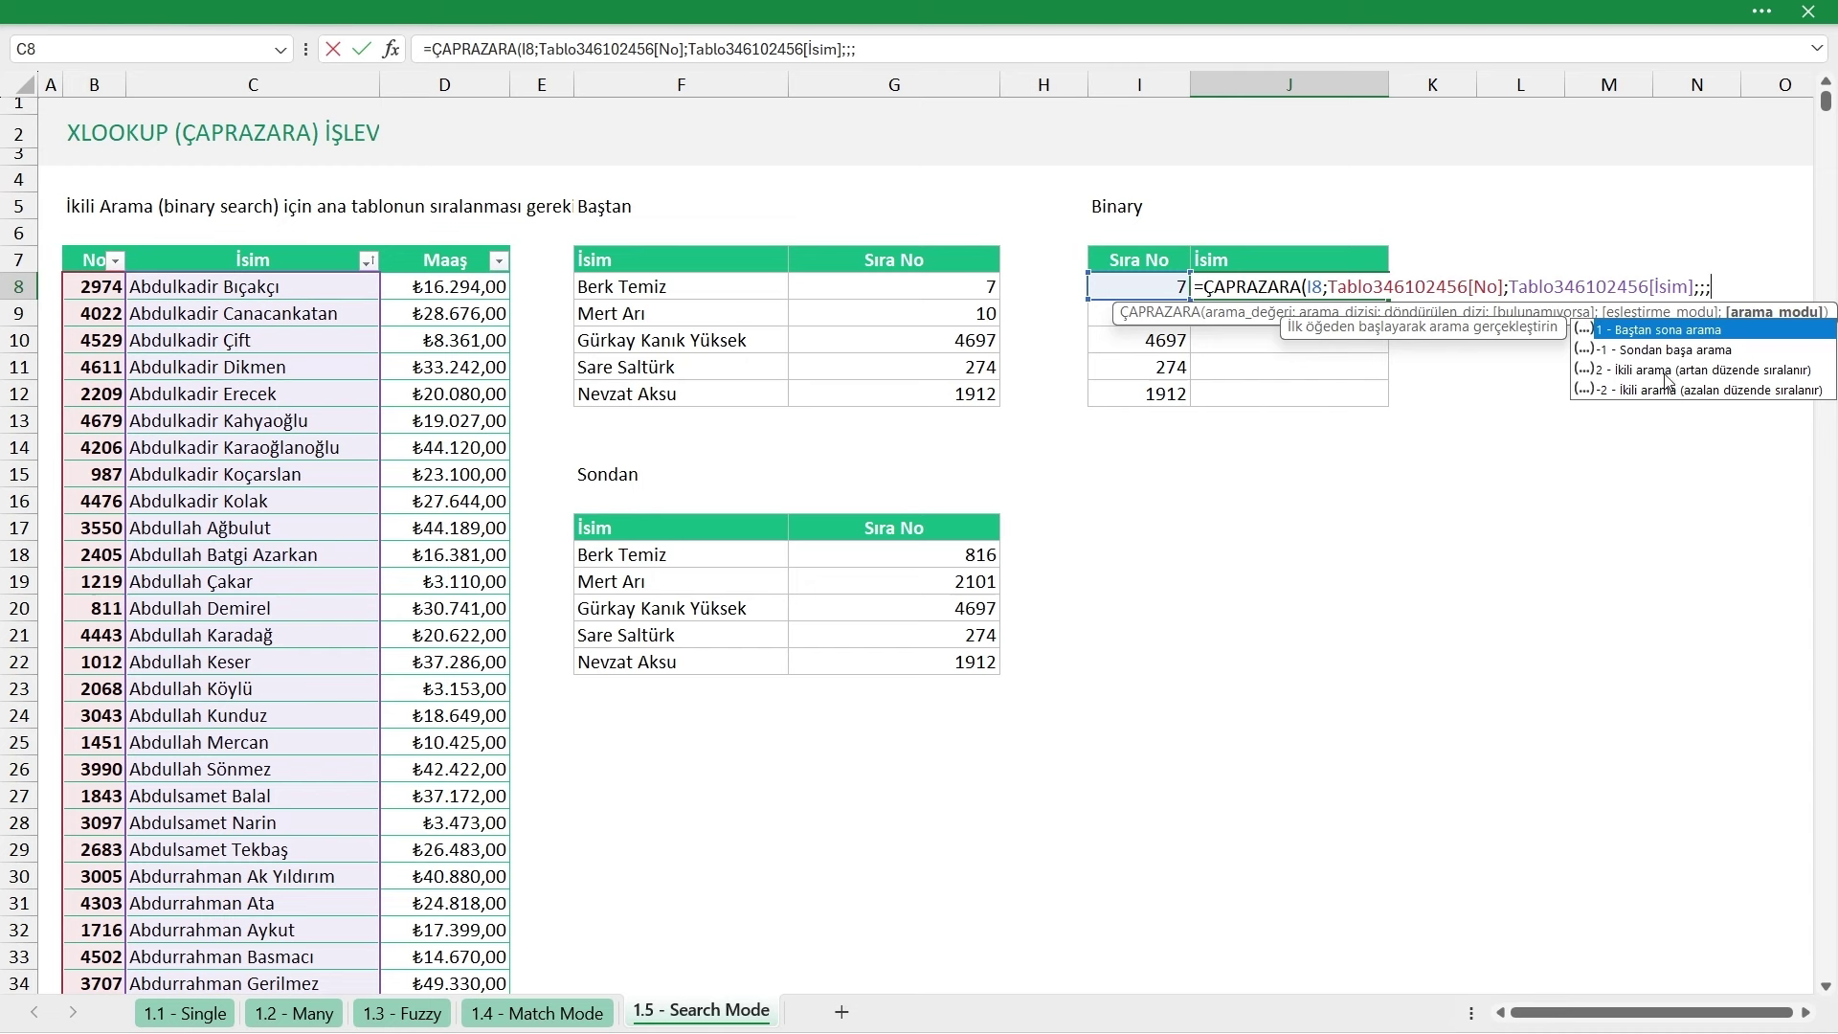
Choose binary search mode 2, enter the formula and fill it down to J12
double_click(1666, 372)
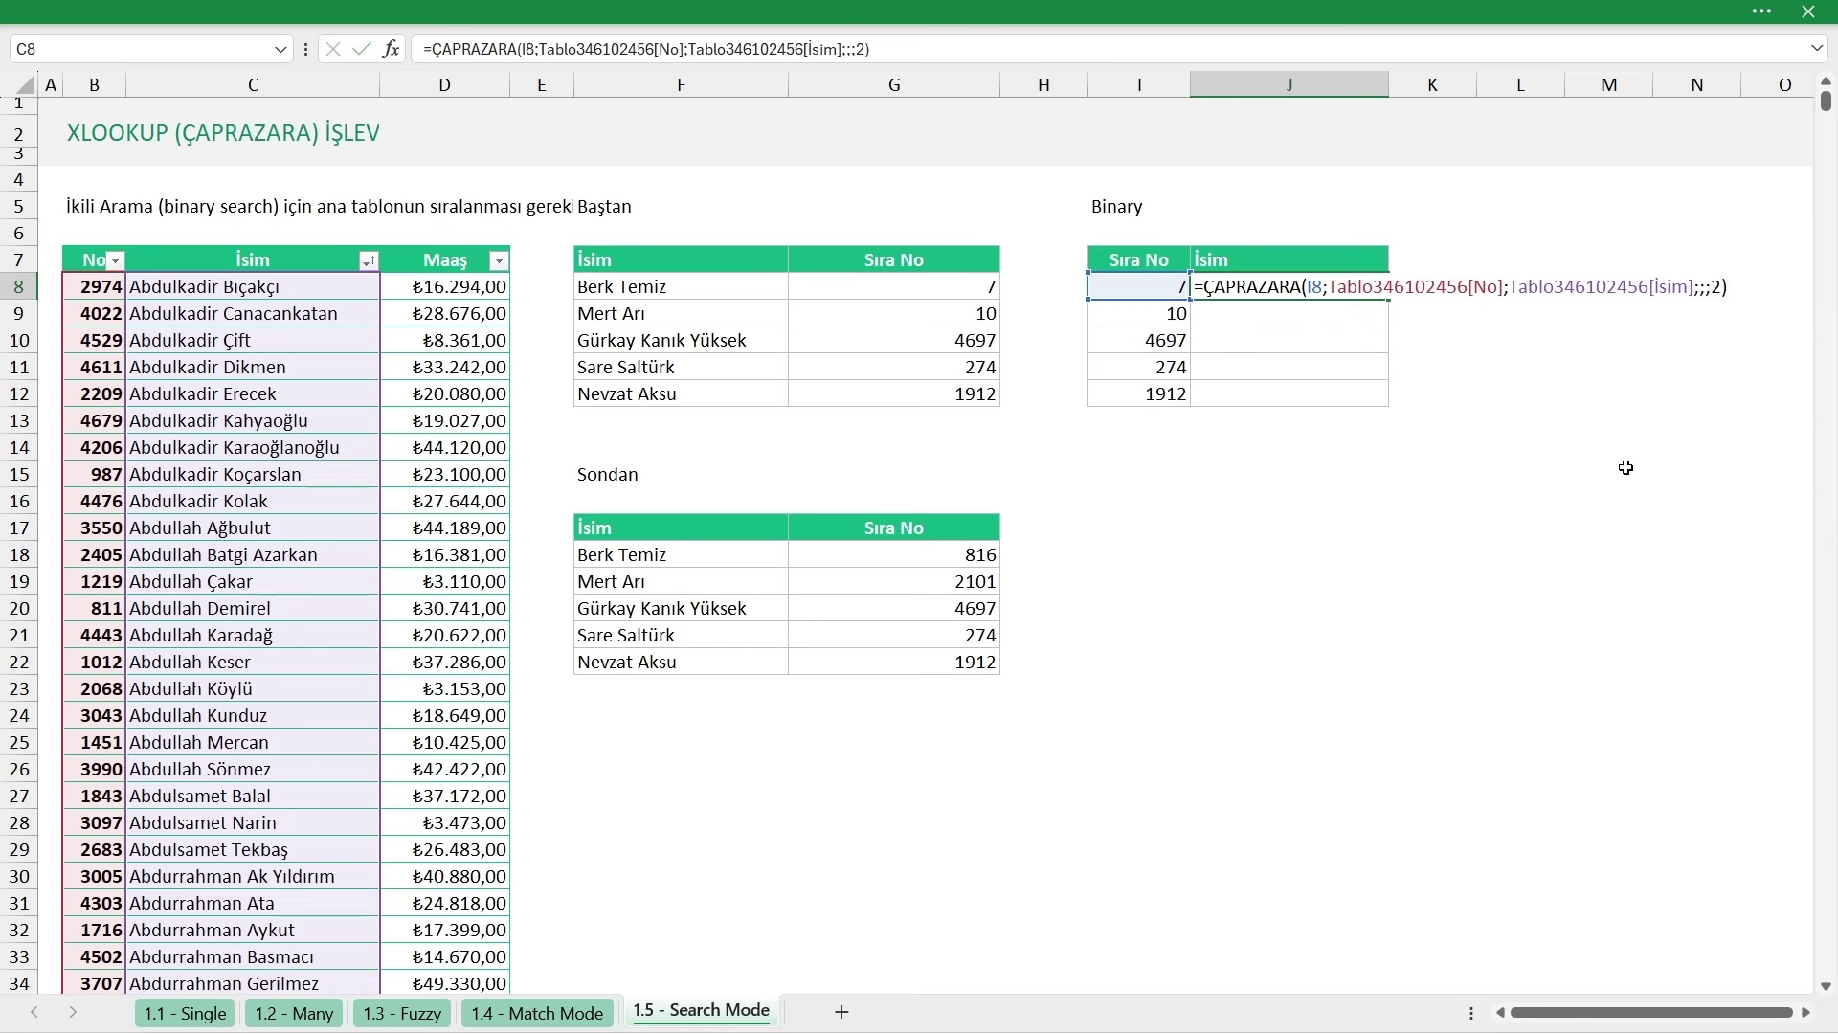
key(Return)
click(1364, 287)
drag(1388, 300, 1388, 396)
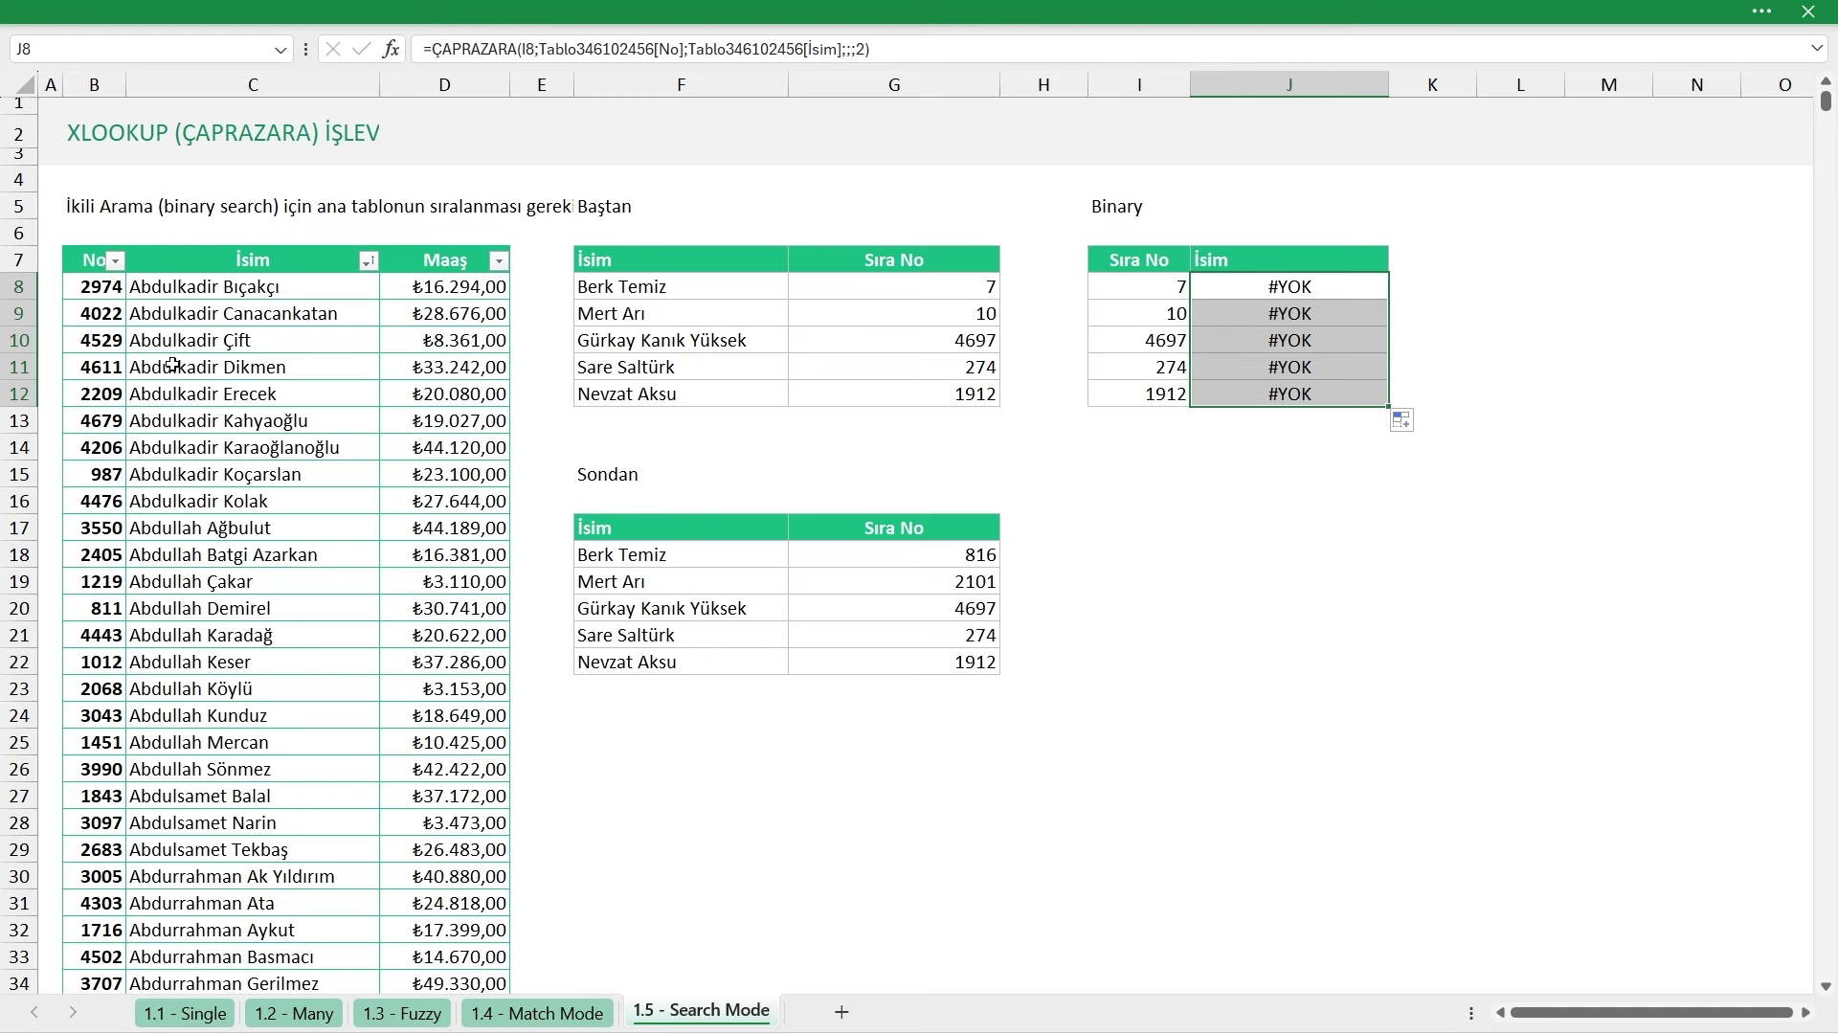
Sort the main table by No ascending, then check the Binary result in J11 against row 11's name
click(115, 261)
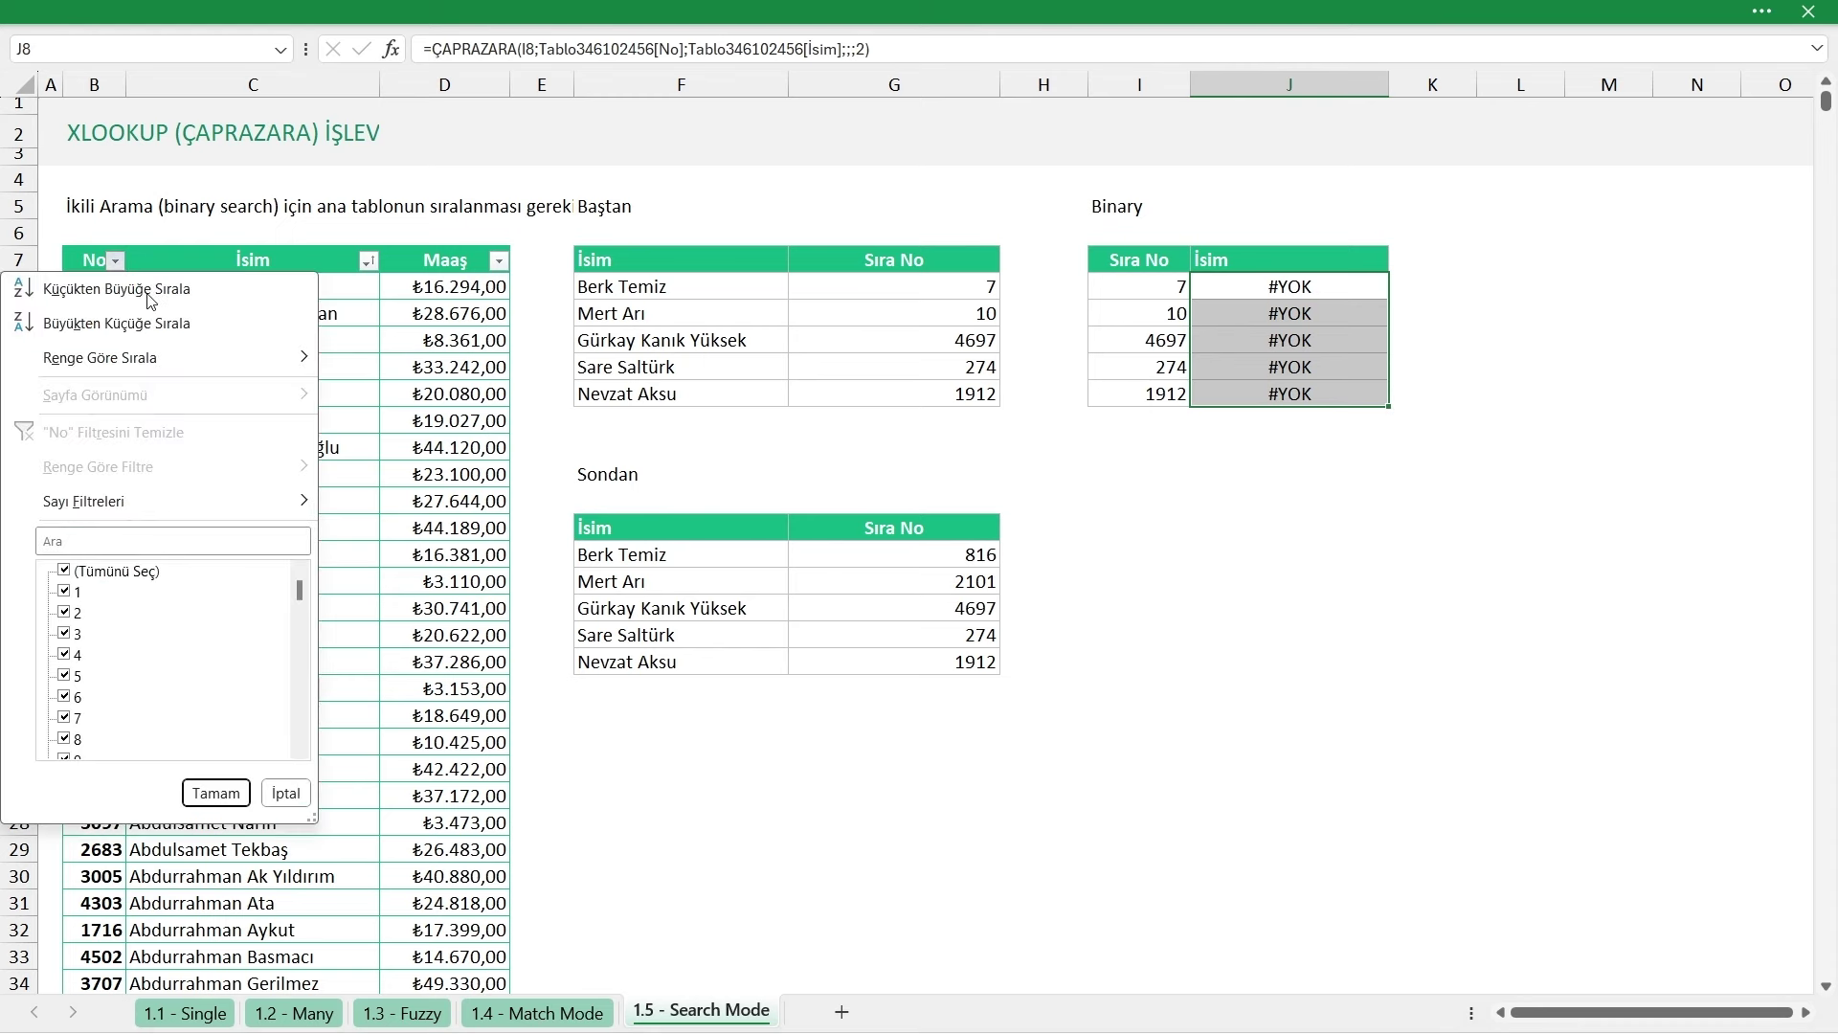
click(151, 289)
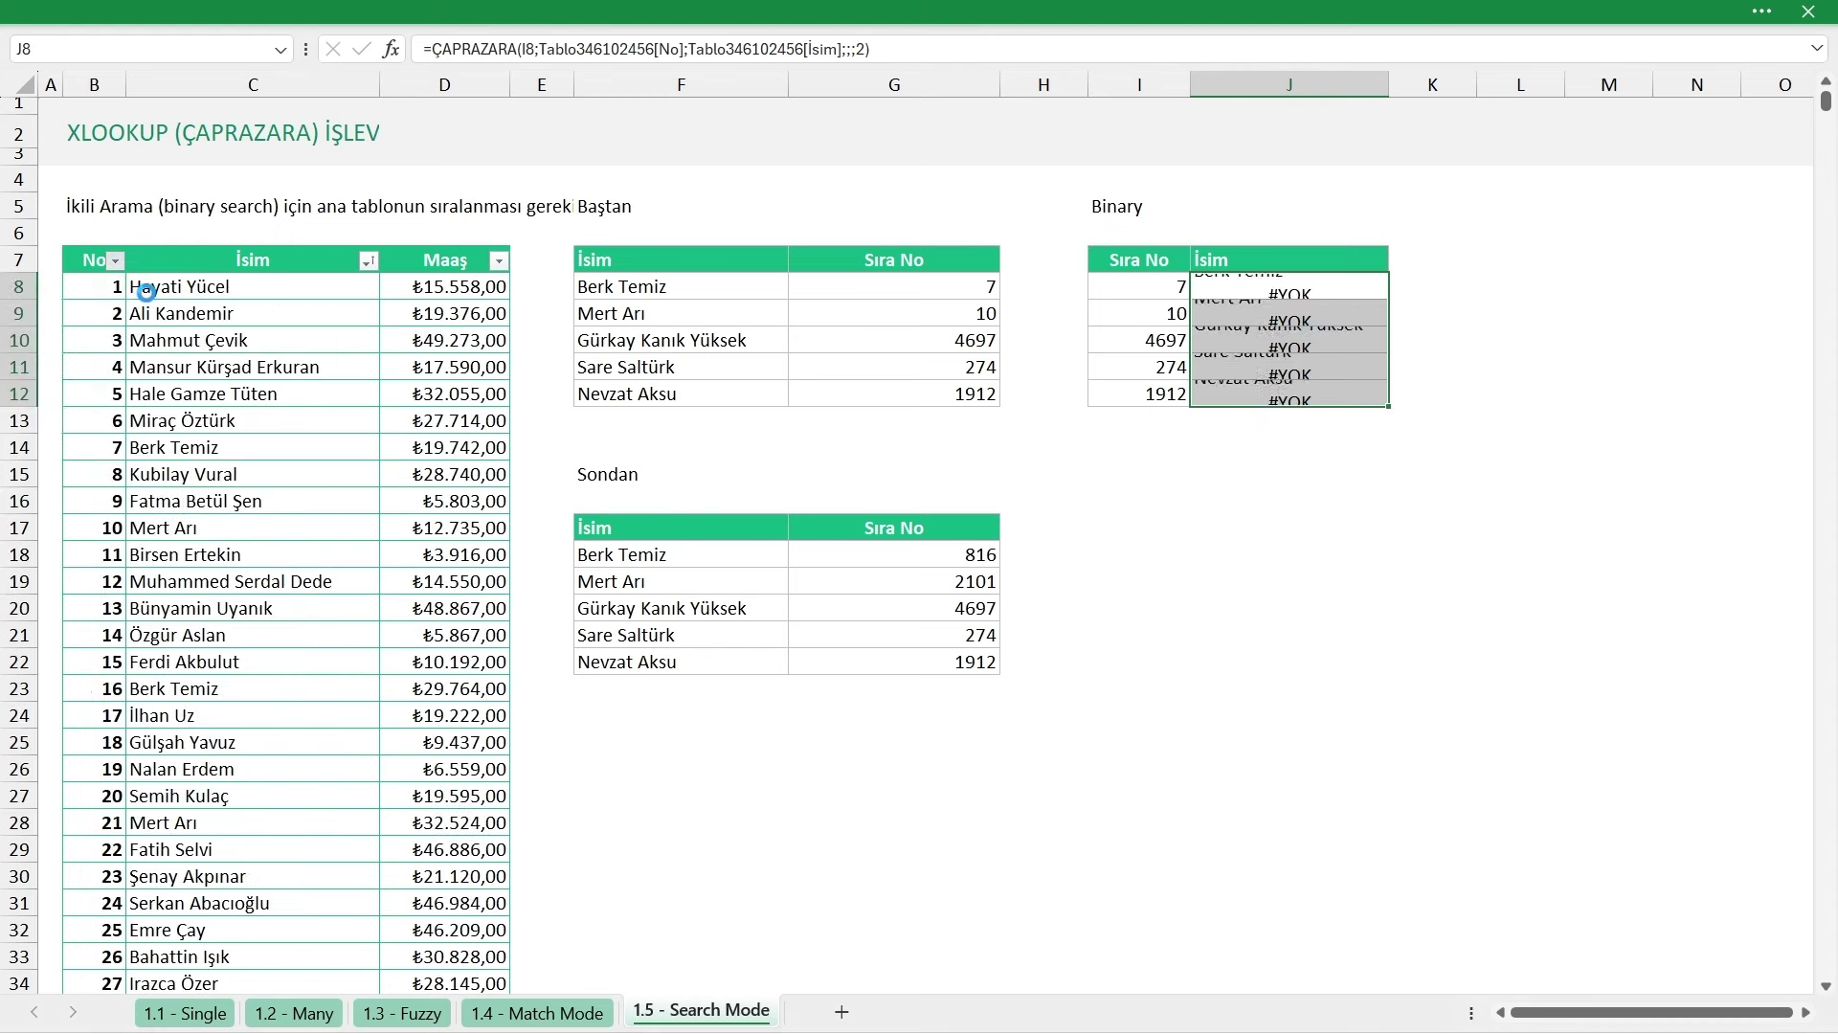
click(1287, 385)
click(1316, 366)
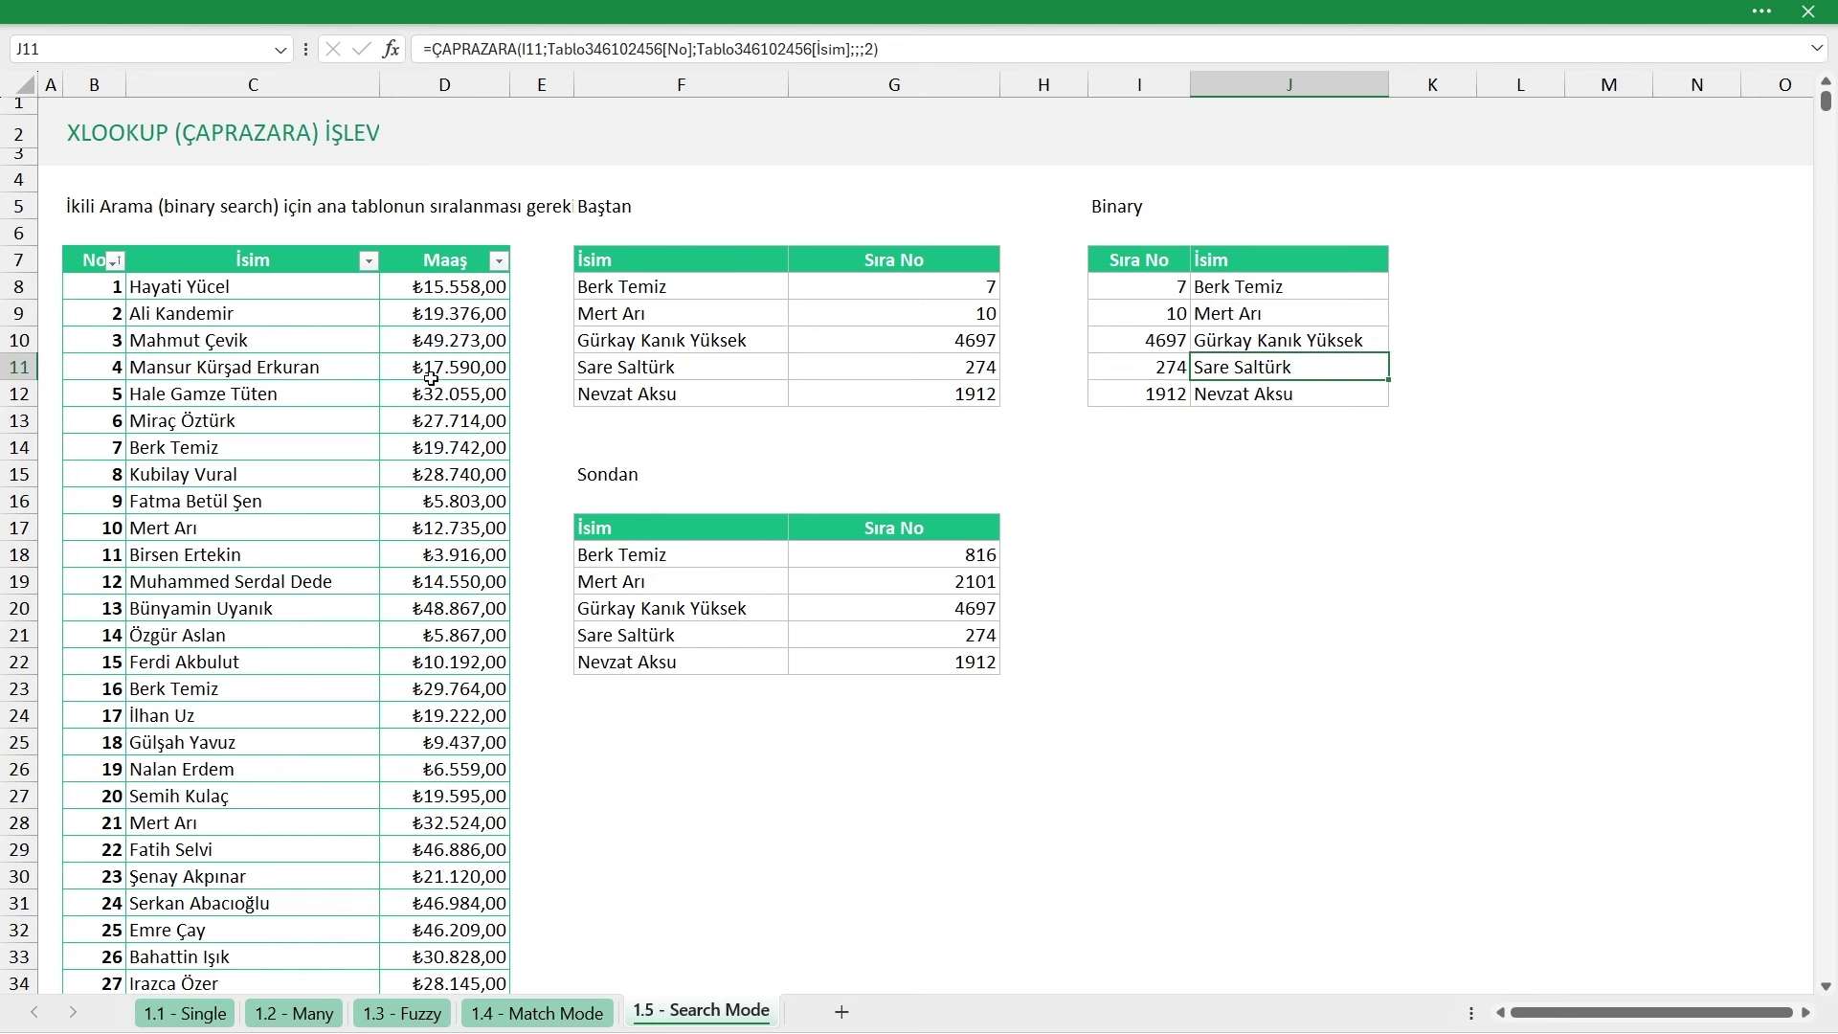
click(284, 358)
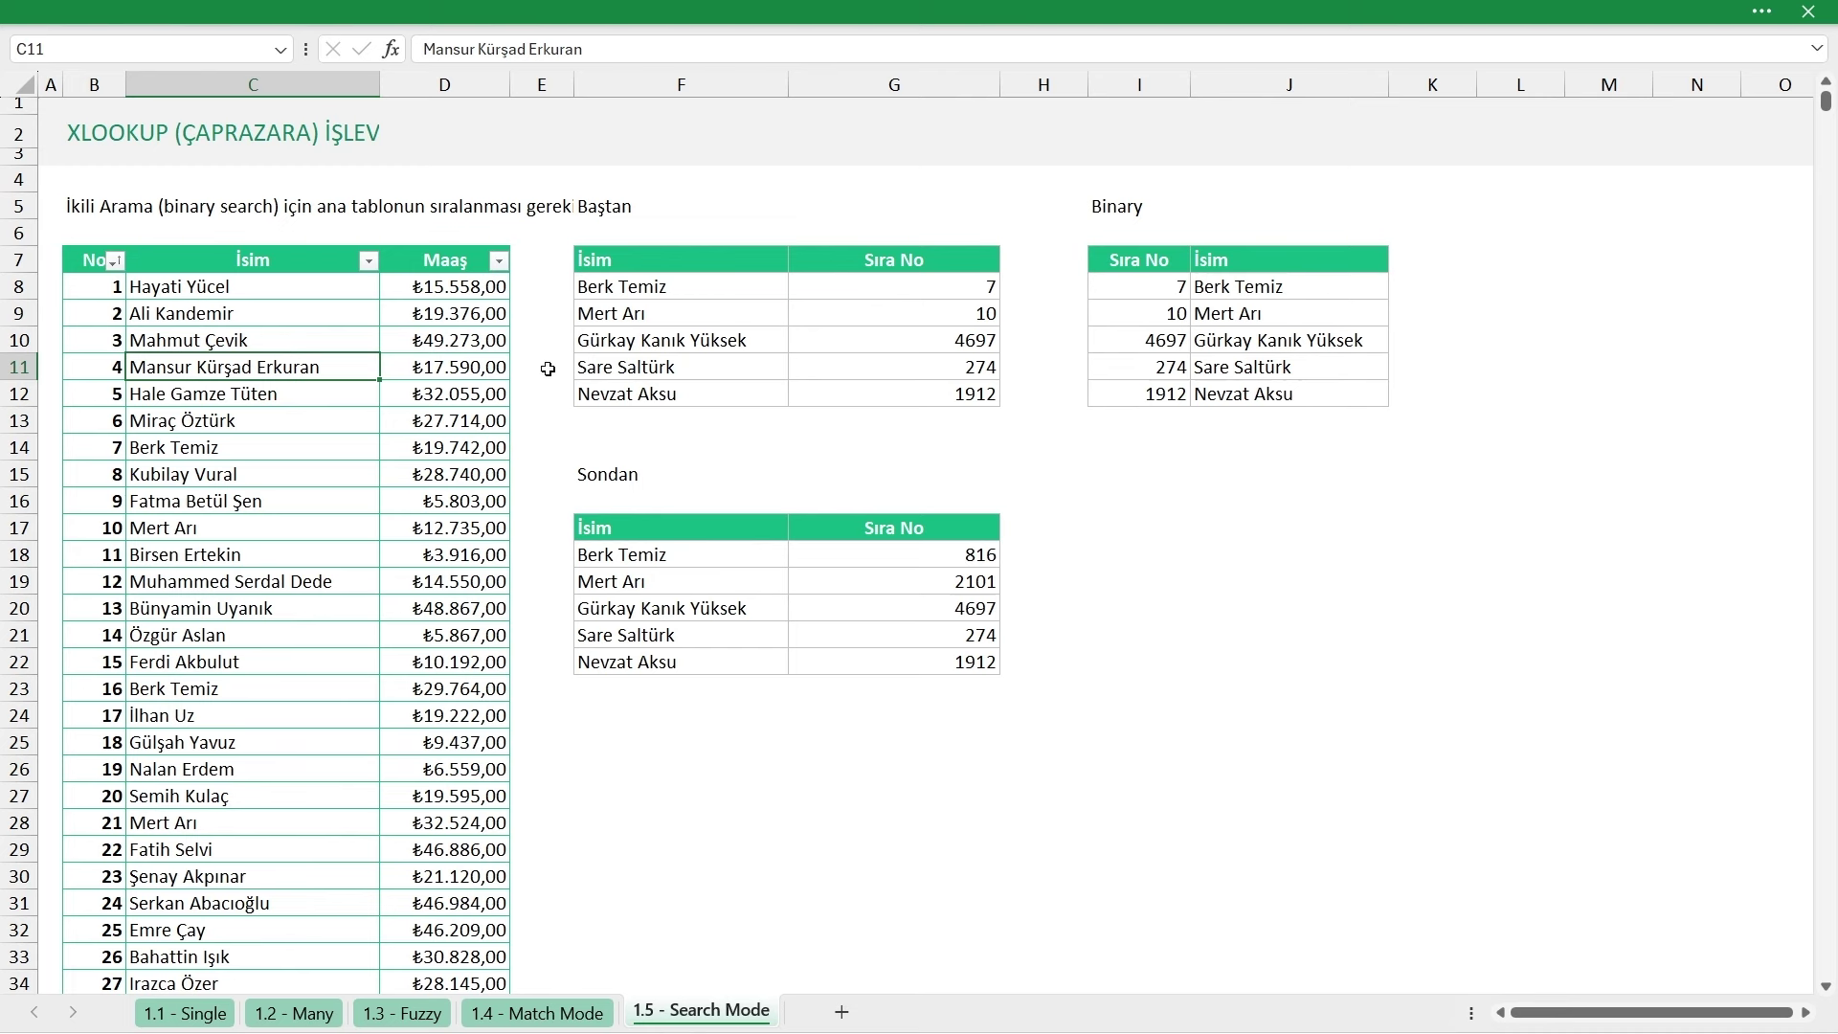
Select the Binary table's Sıra No and İsim cells to review the current lookup results
click(1134, 278)
drag(1134, 277, 1235, 393)
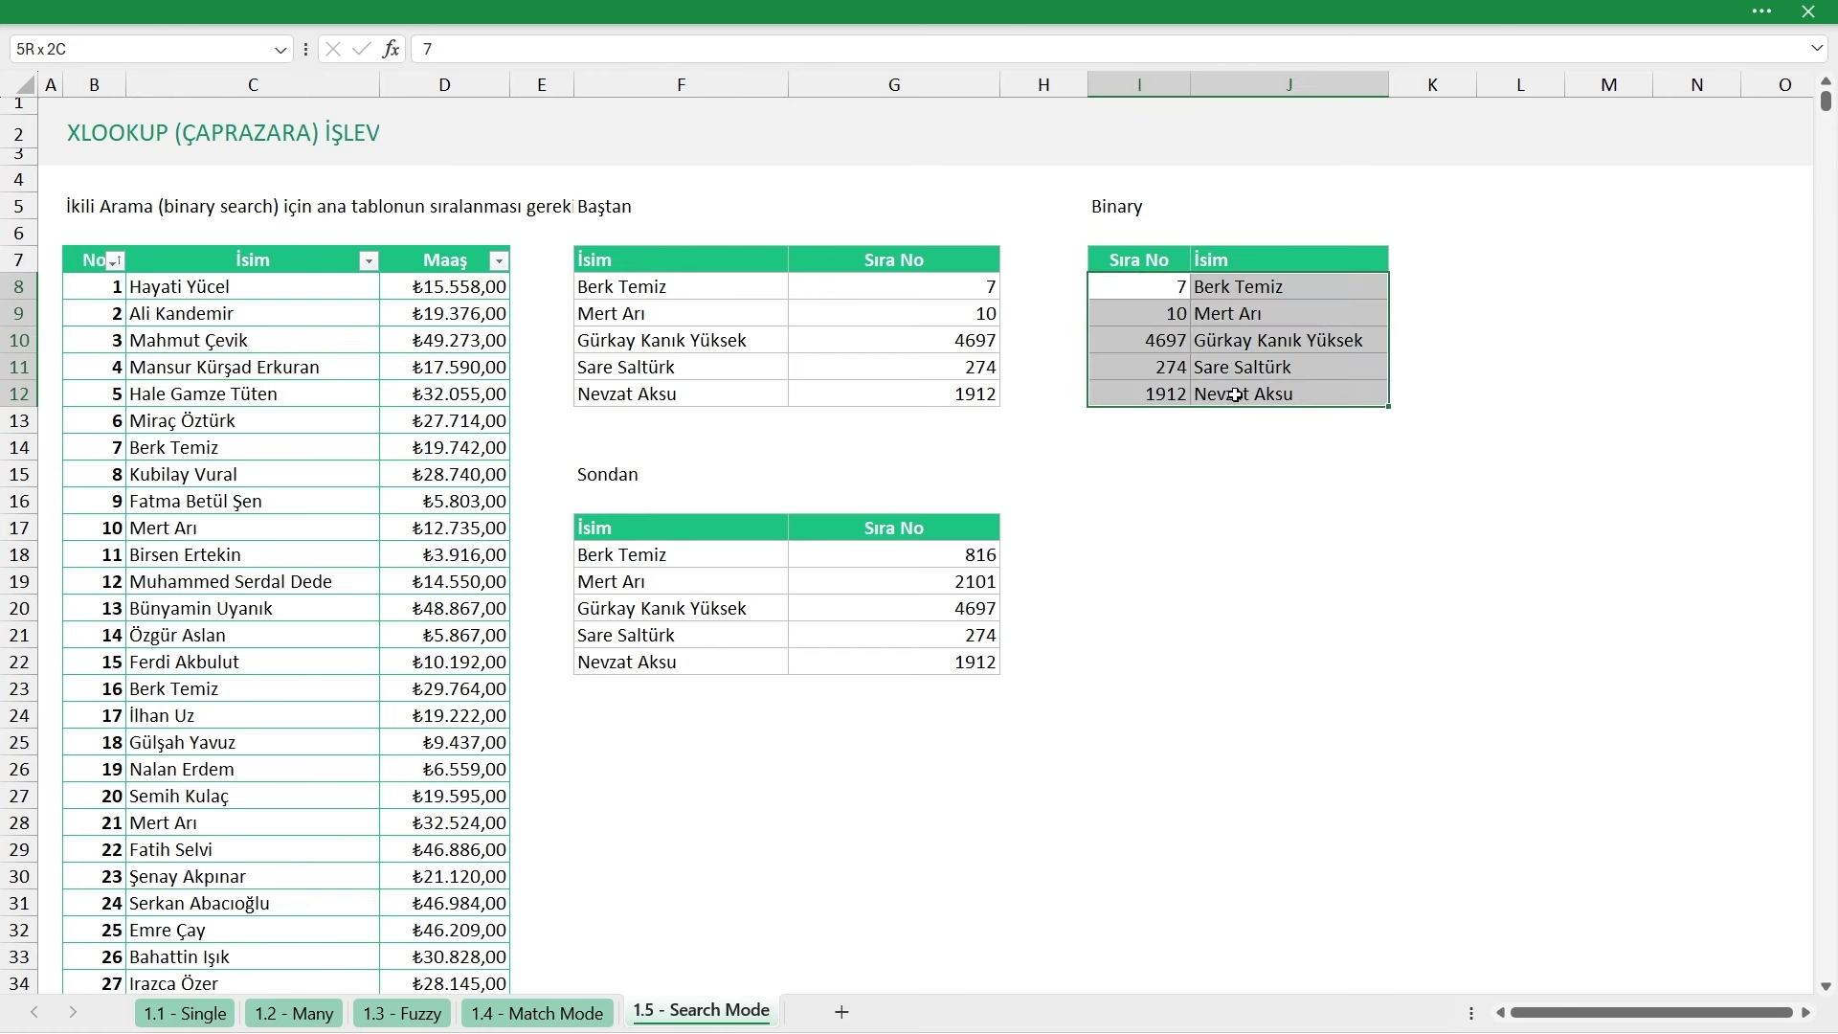
mouse_move(1152, 288)
mouse_down()
mouse_move(1632, 827)
mouse_move(1374, 951)
mouse_up()
click(1120, 290)
drag(1120, 290, 1398, 972)
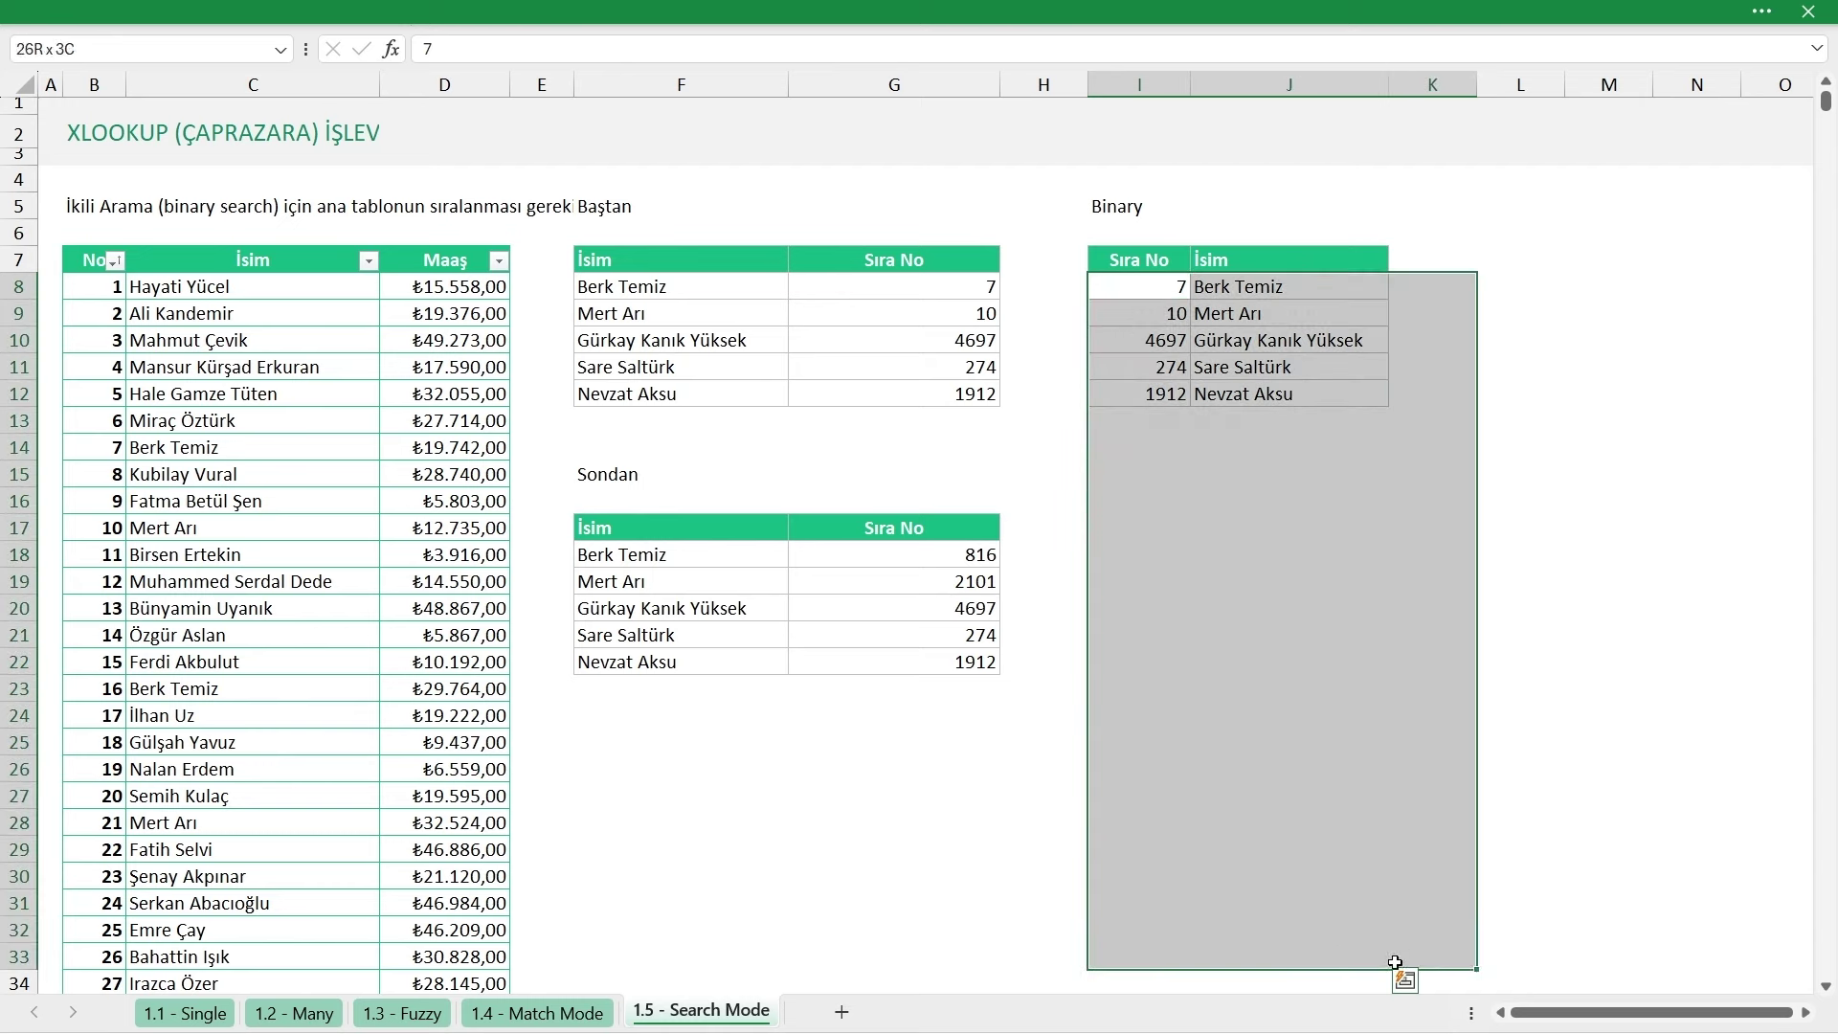
mouse_move(1289, 903)
mouse_down()
mouse_move(1303, 635)
mouse_move(1176, 300)
mouse_move(1291, 799)
mouse_up()
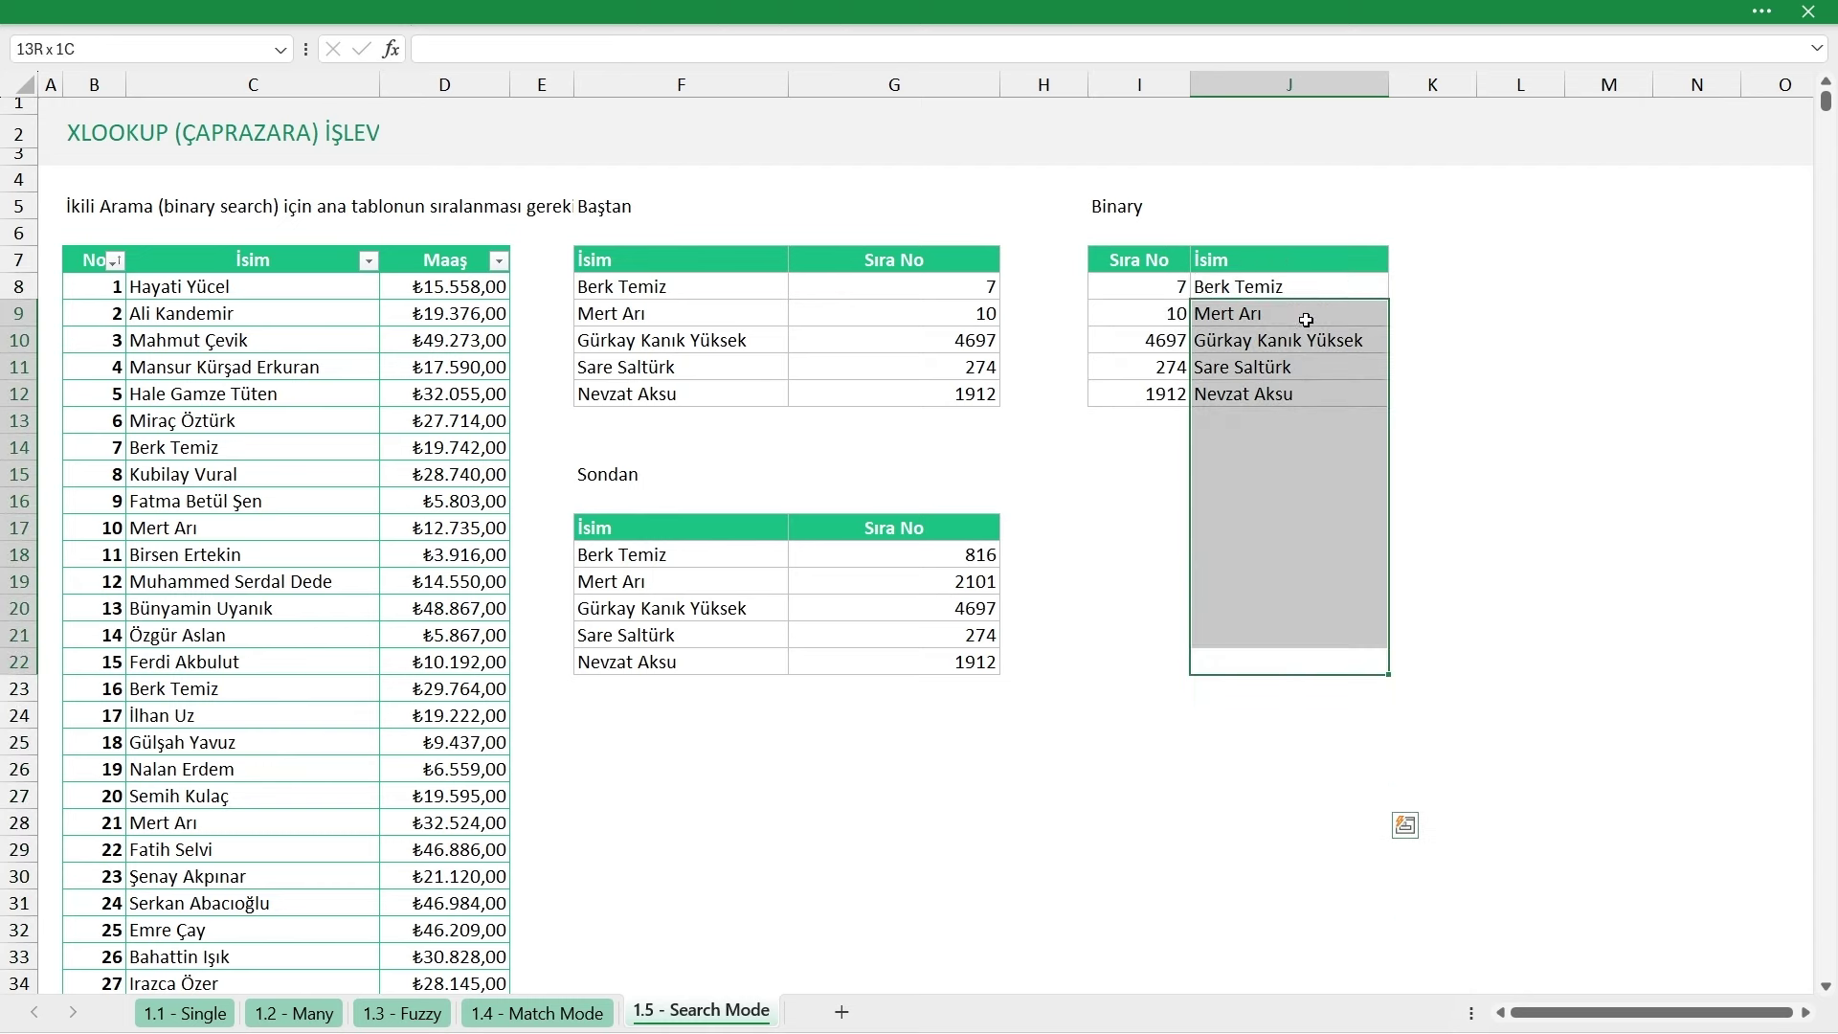
click(1291, 529)
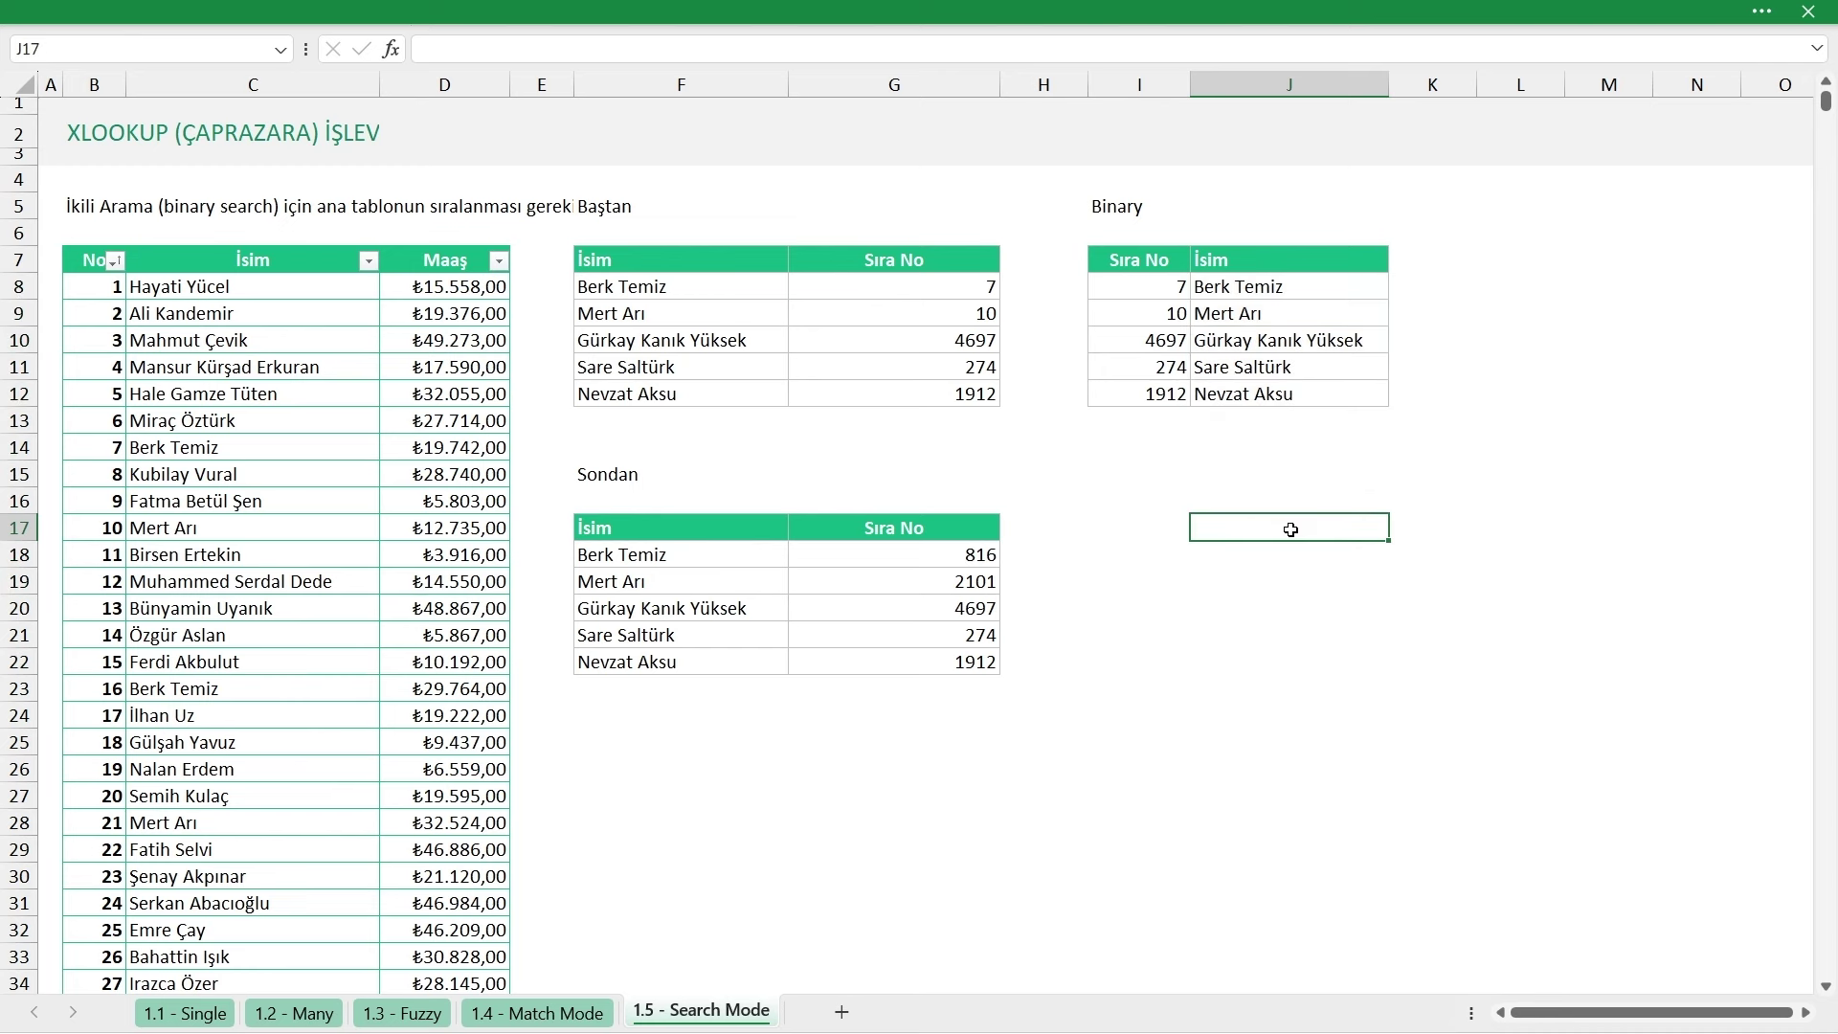
Change J8's ÇAPRAZARA search mode from 2 to -2 and fill it down the İsim column
double_click(1297, 285)
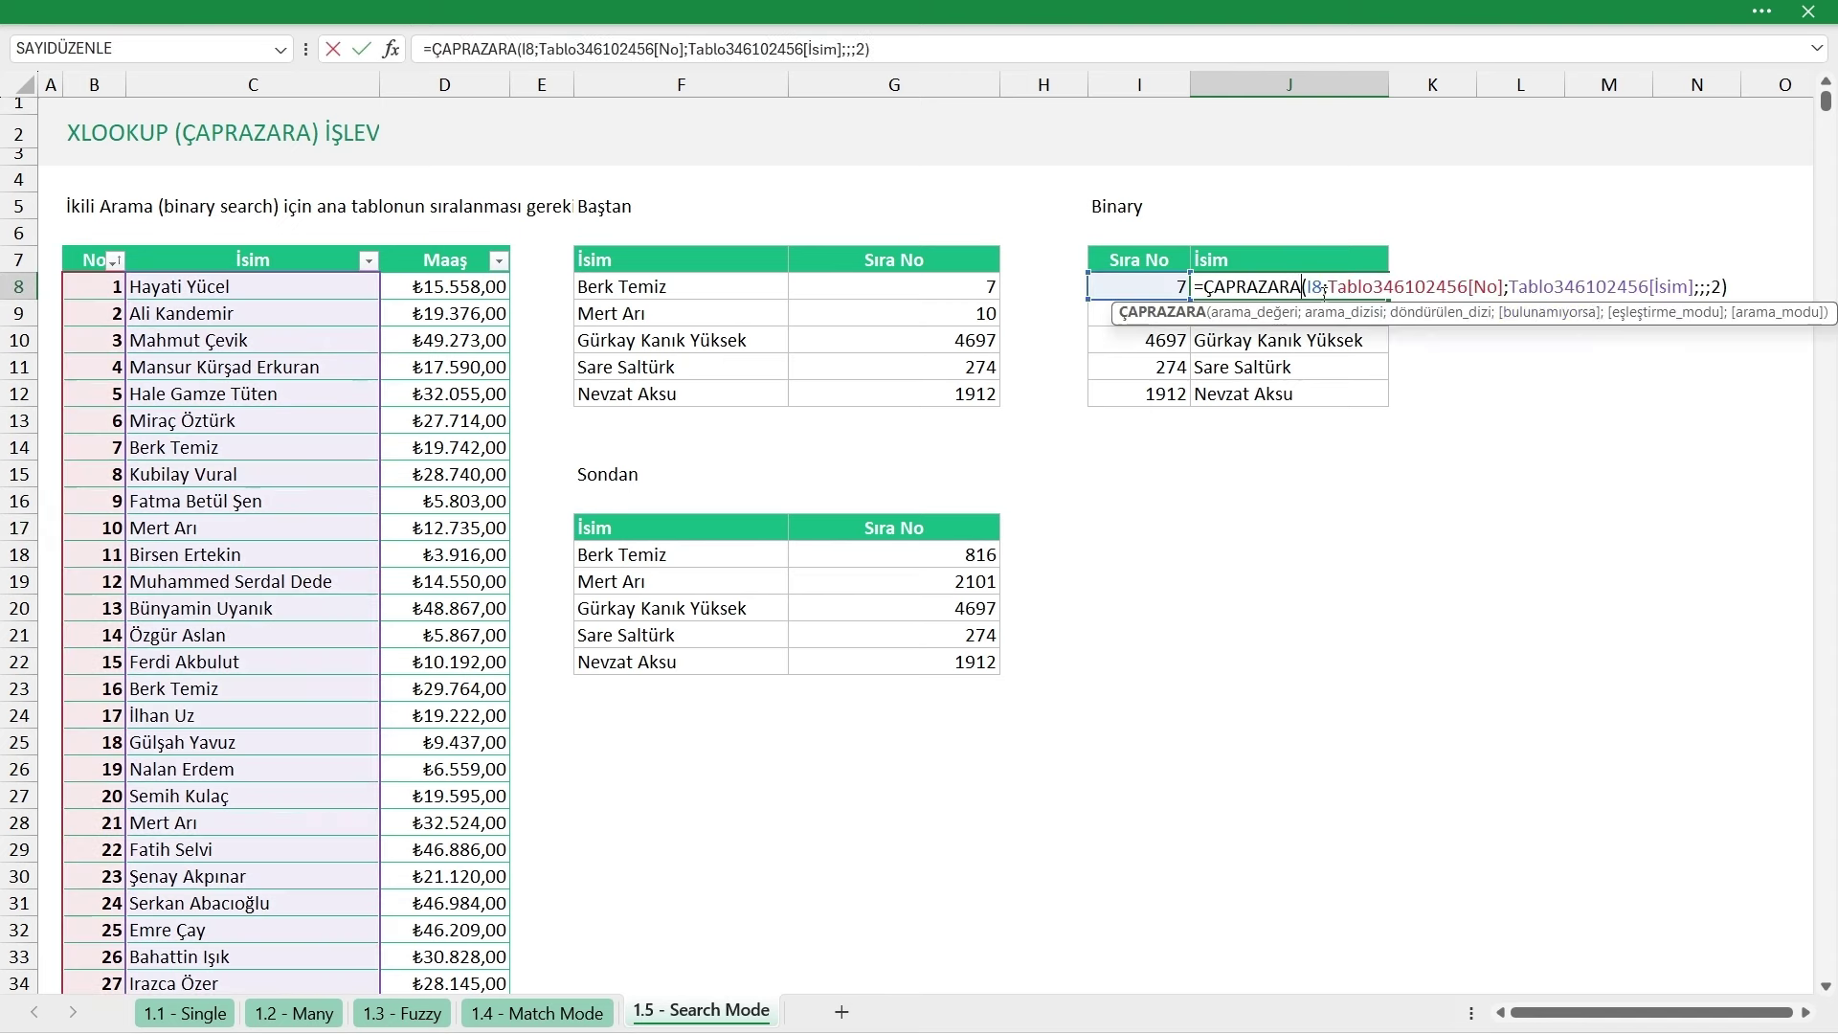
double_click(1715, 286)
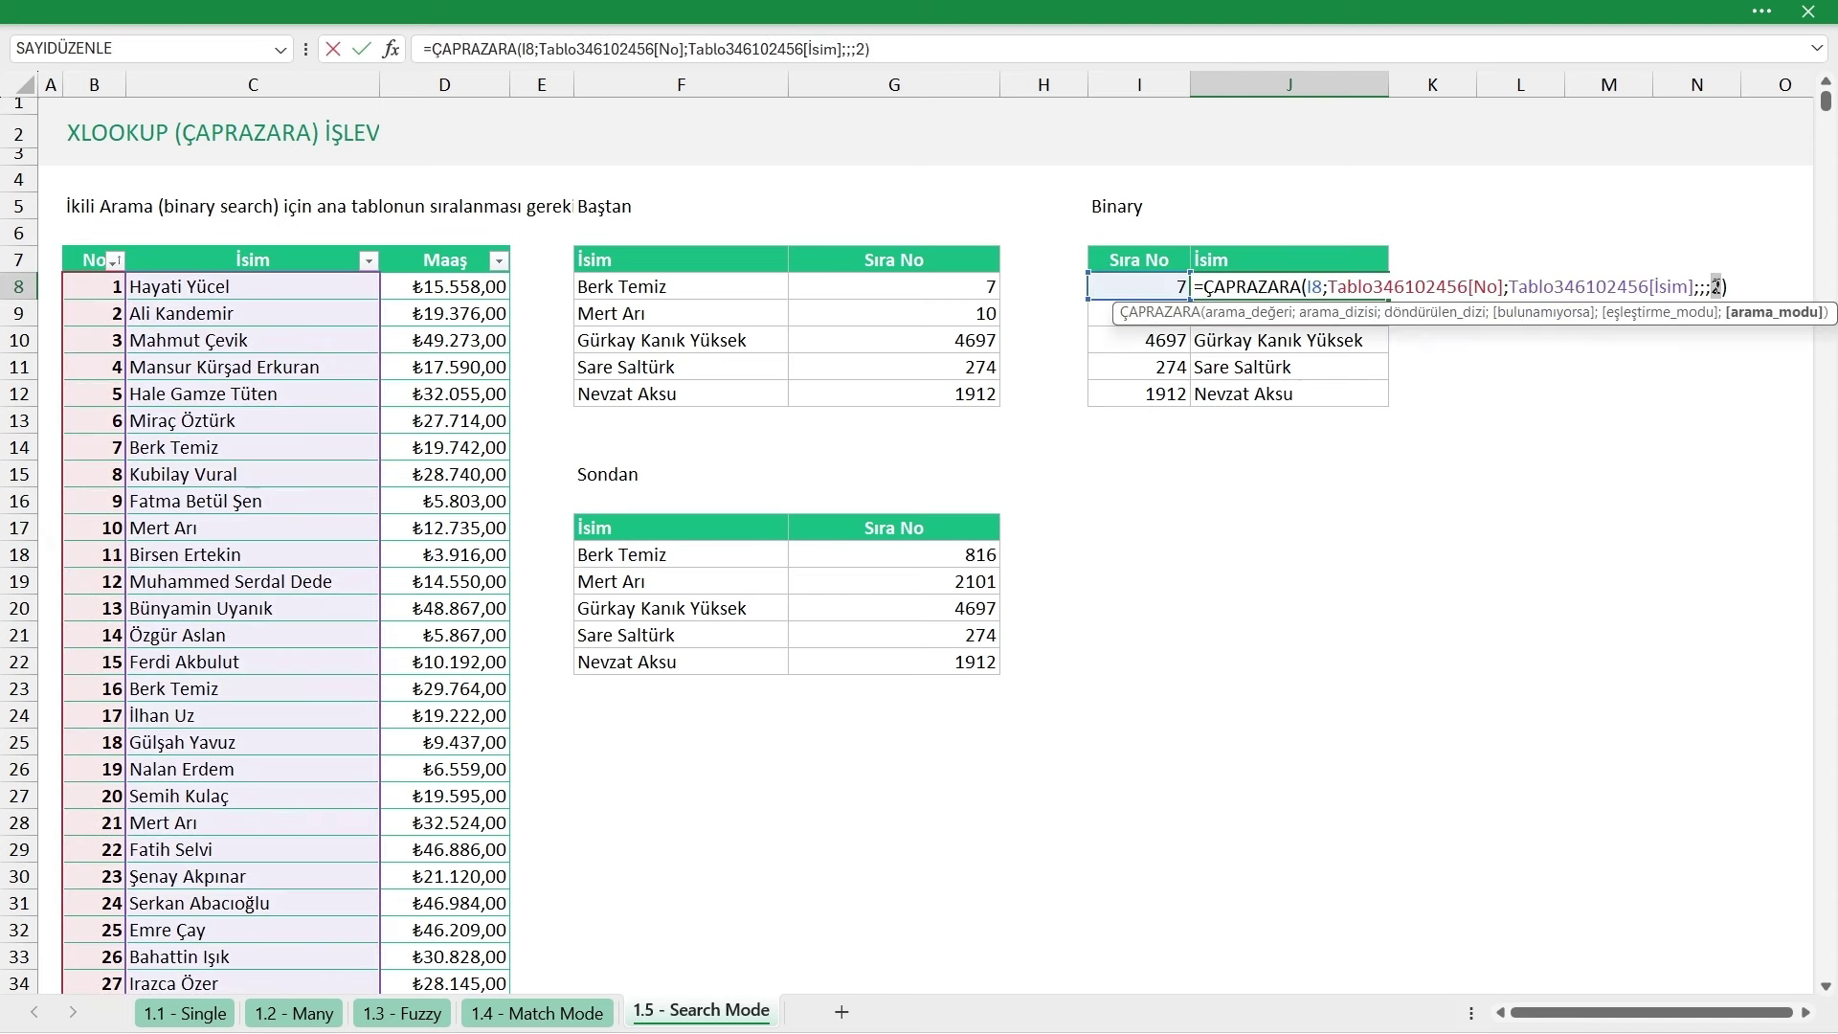
key(BackSpace)
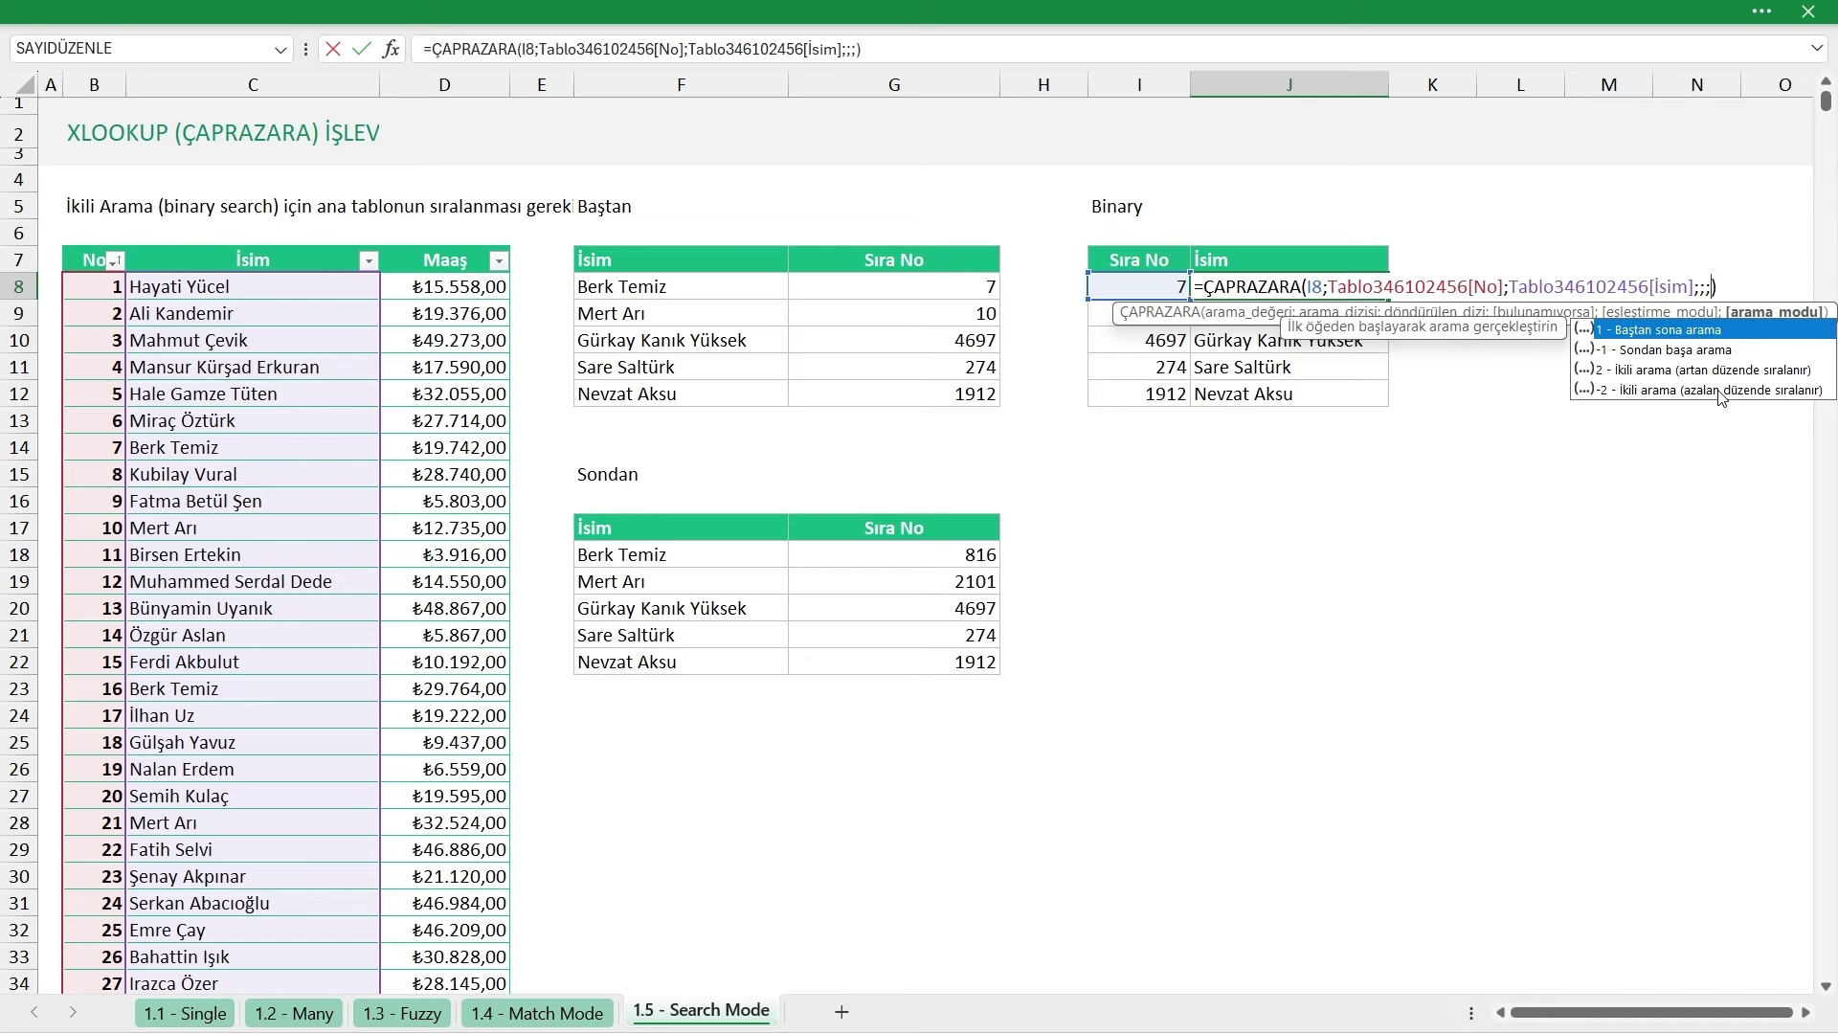
double_click(1720, 391)
key(Return)
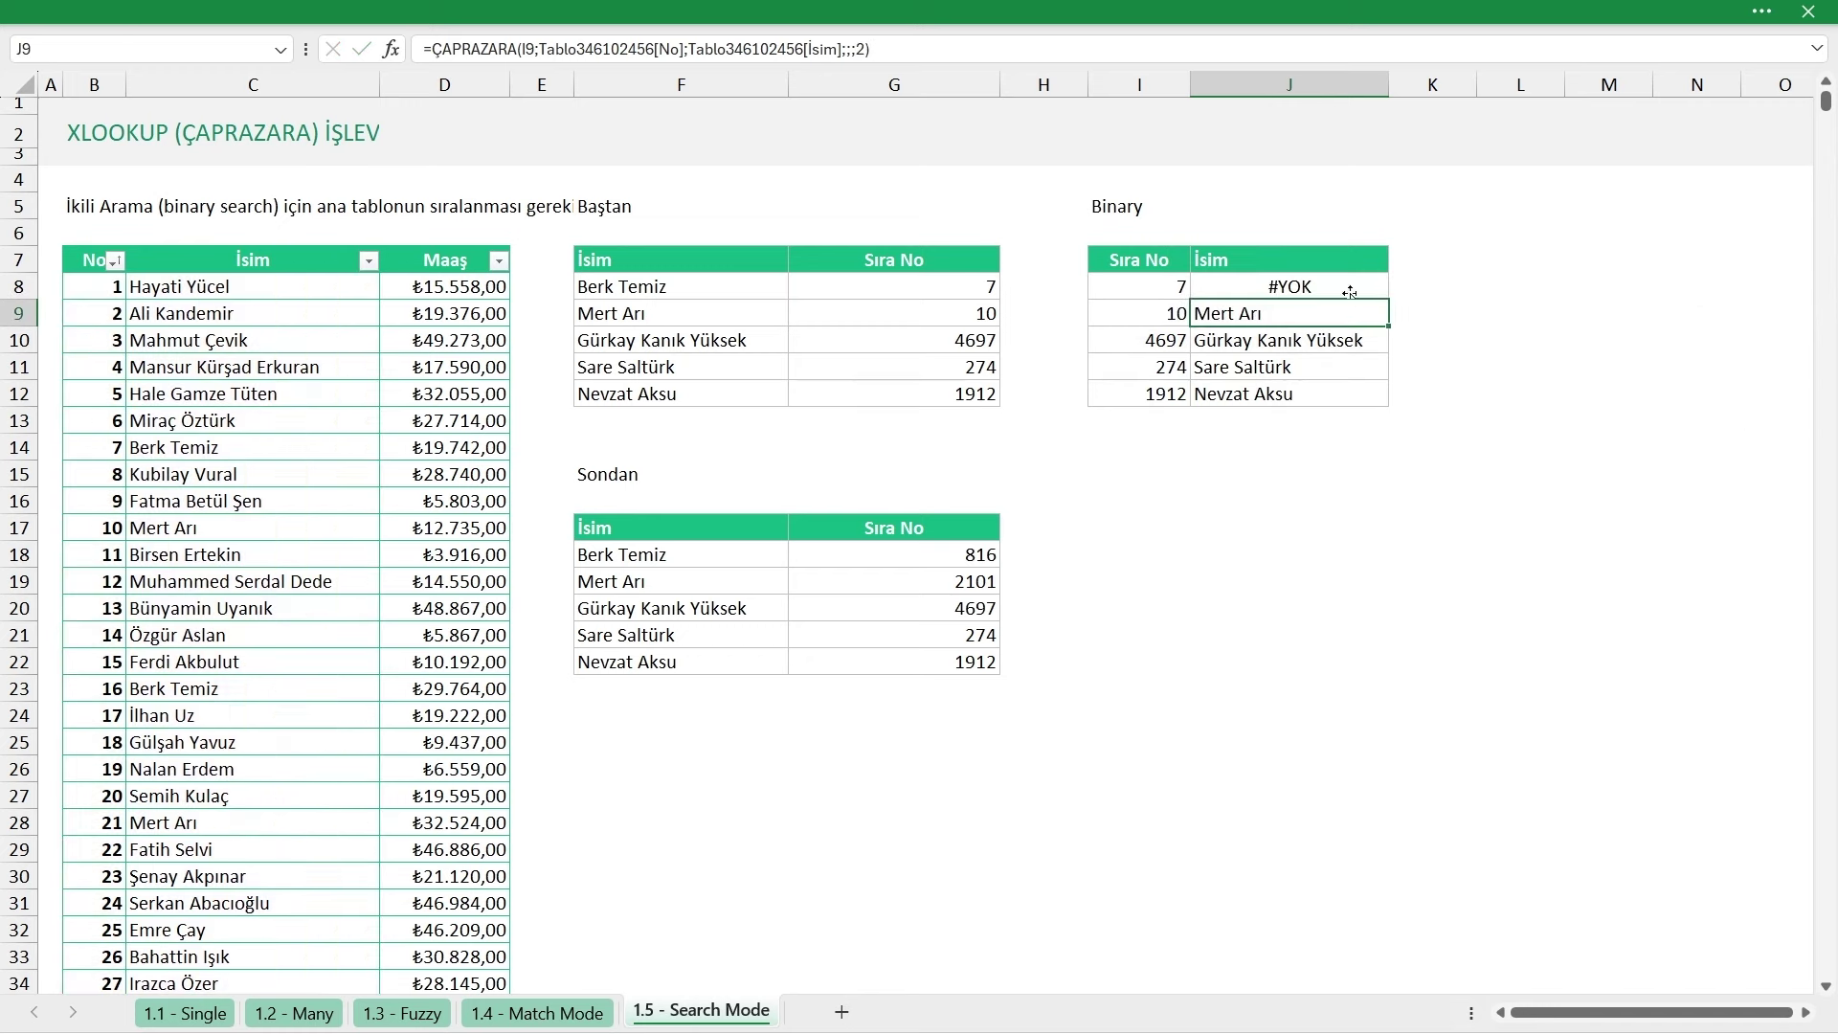
click(1350, 285)
double_click(1387, 300)
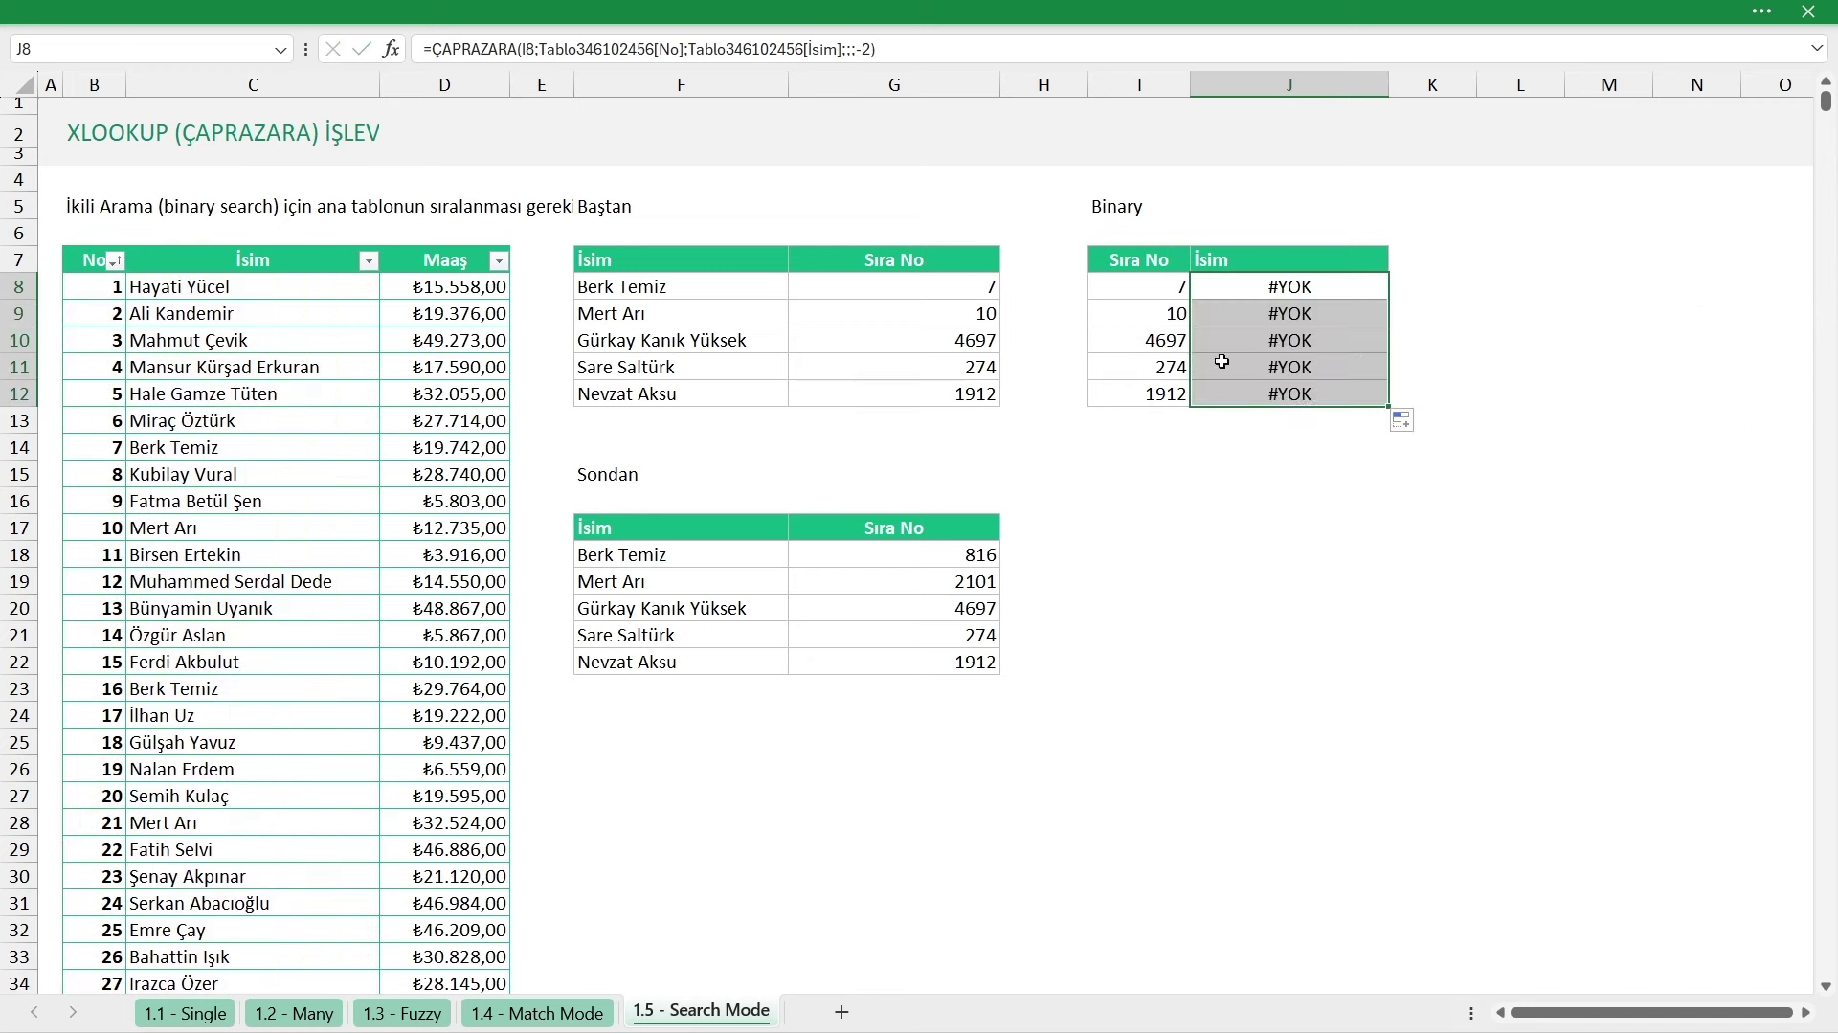
click(115, 261)
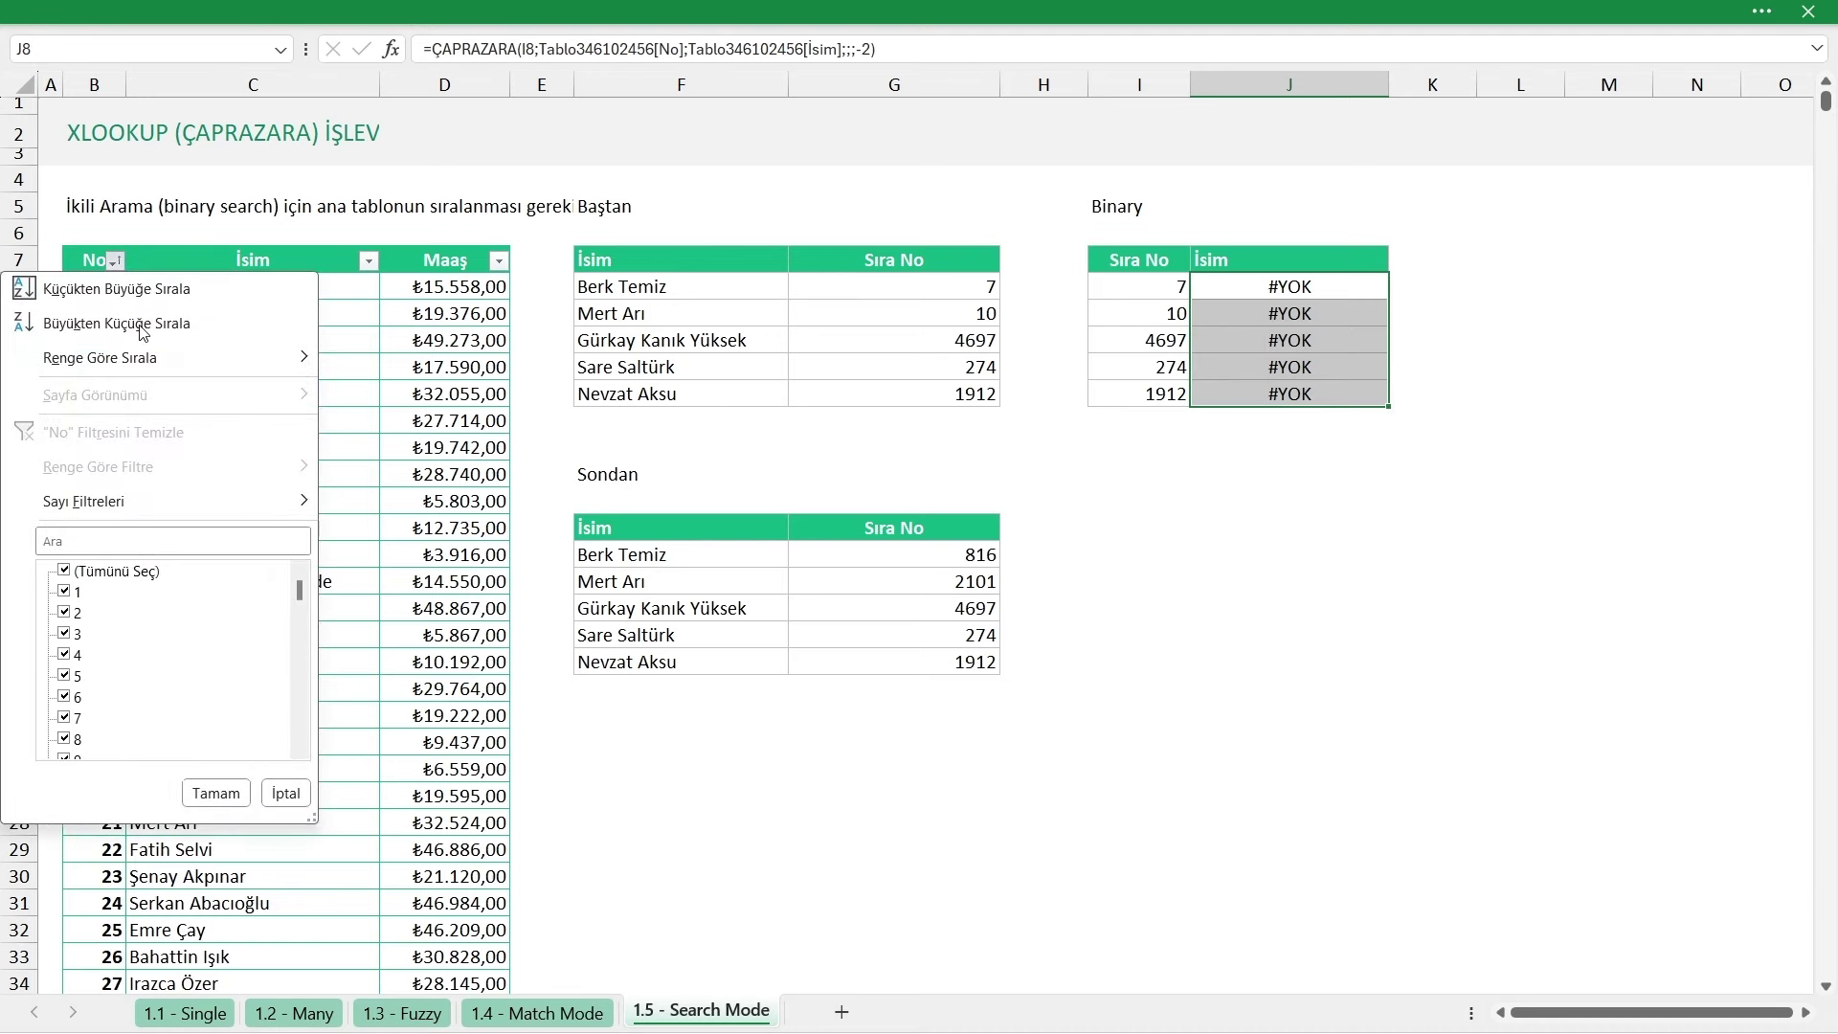
Sort the main table by No from largest to smallest, then check the Binary names, such as for Sıra No 274
click(141, 325)
mouse_move(1215, 286)
mouse_down()
mouse_move(1212, 358)
mouse_move(1101, 393)
mouse_up()
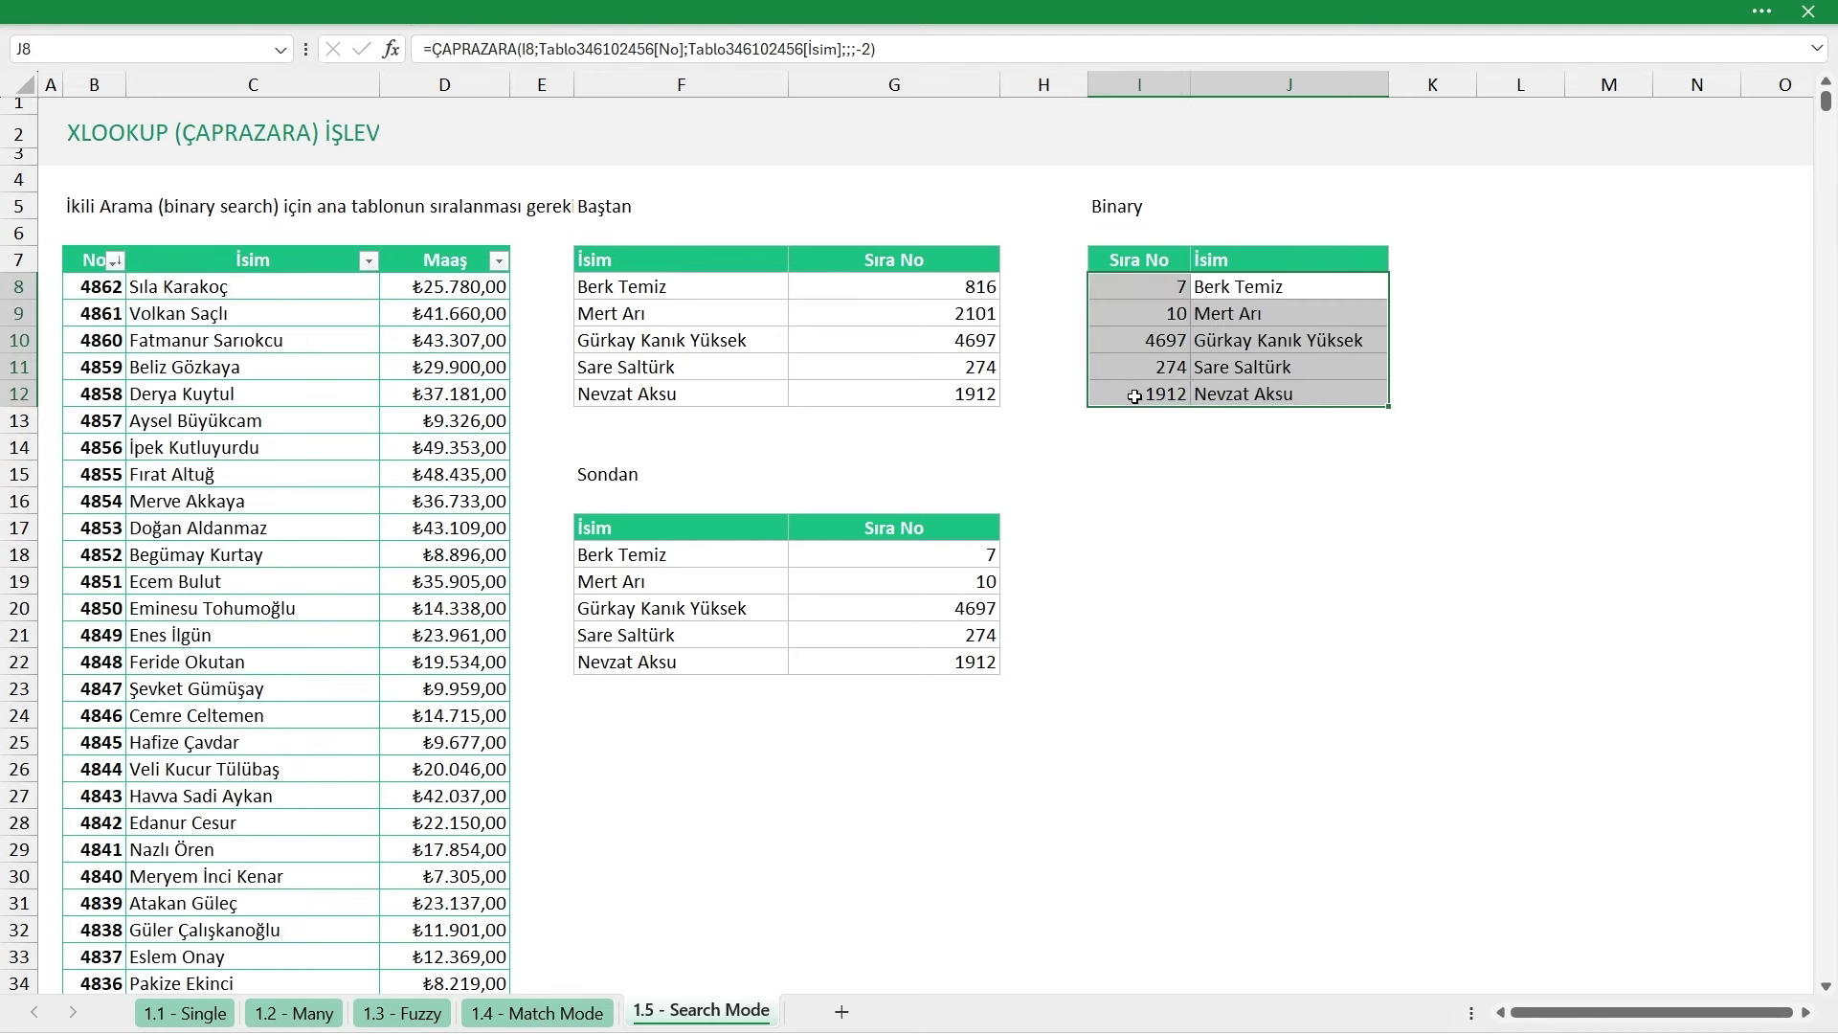
click(1149, 366)
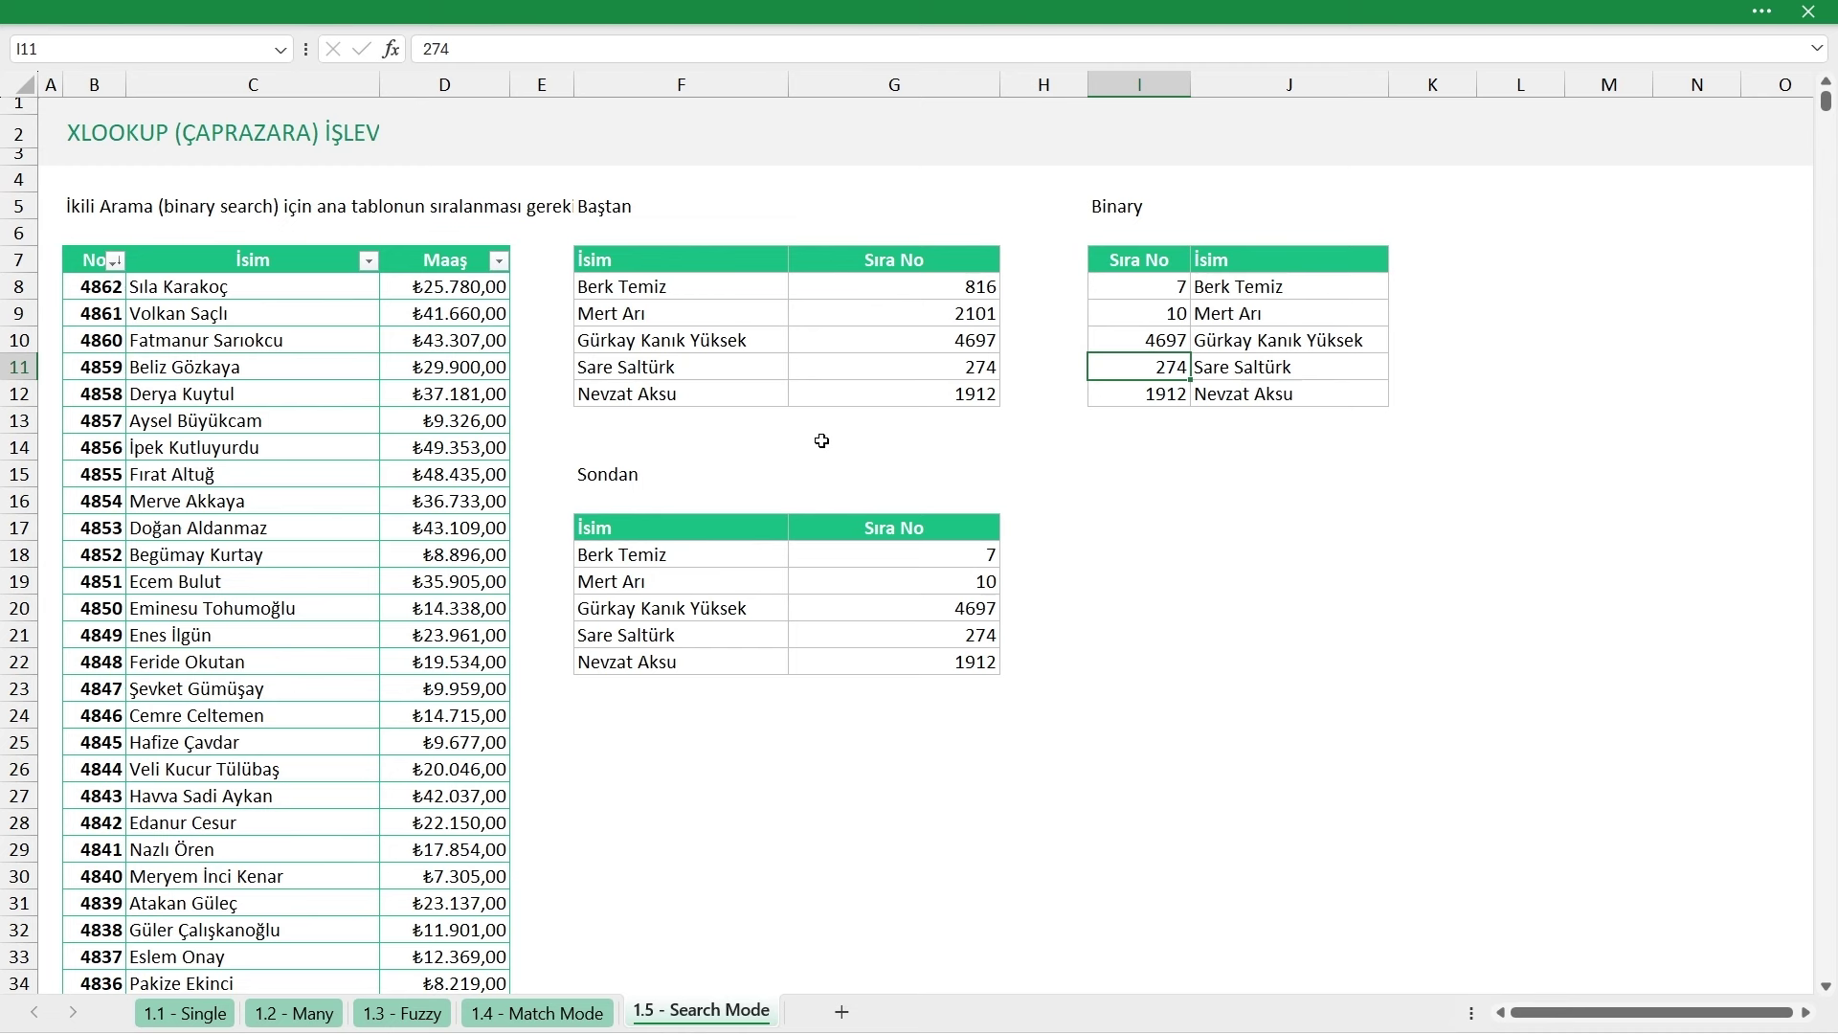
click(1211, 574)
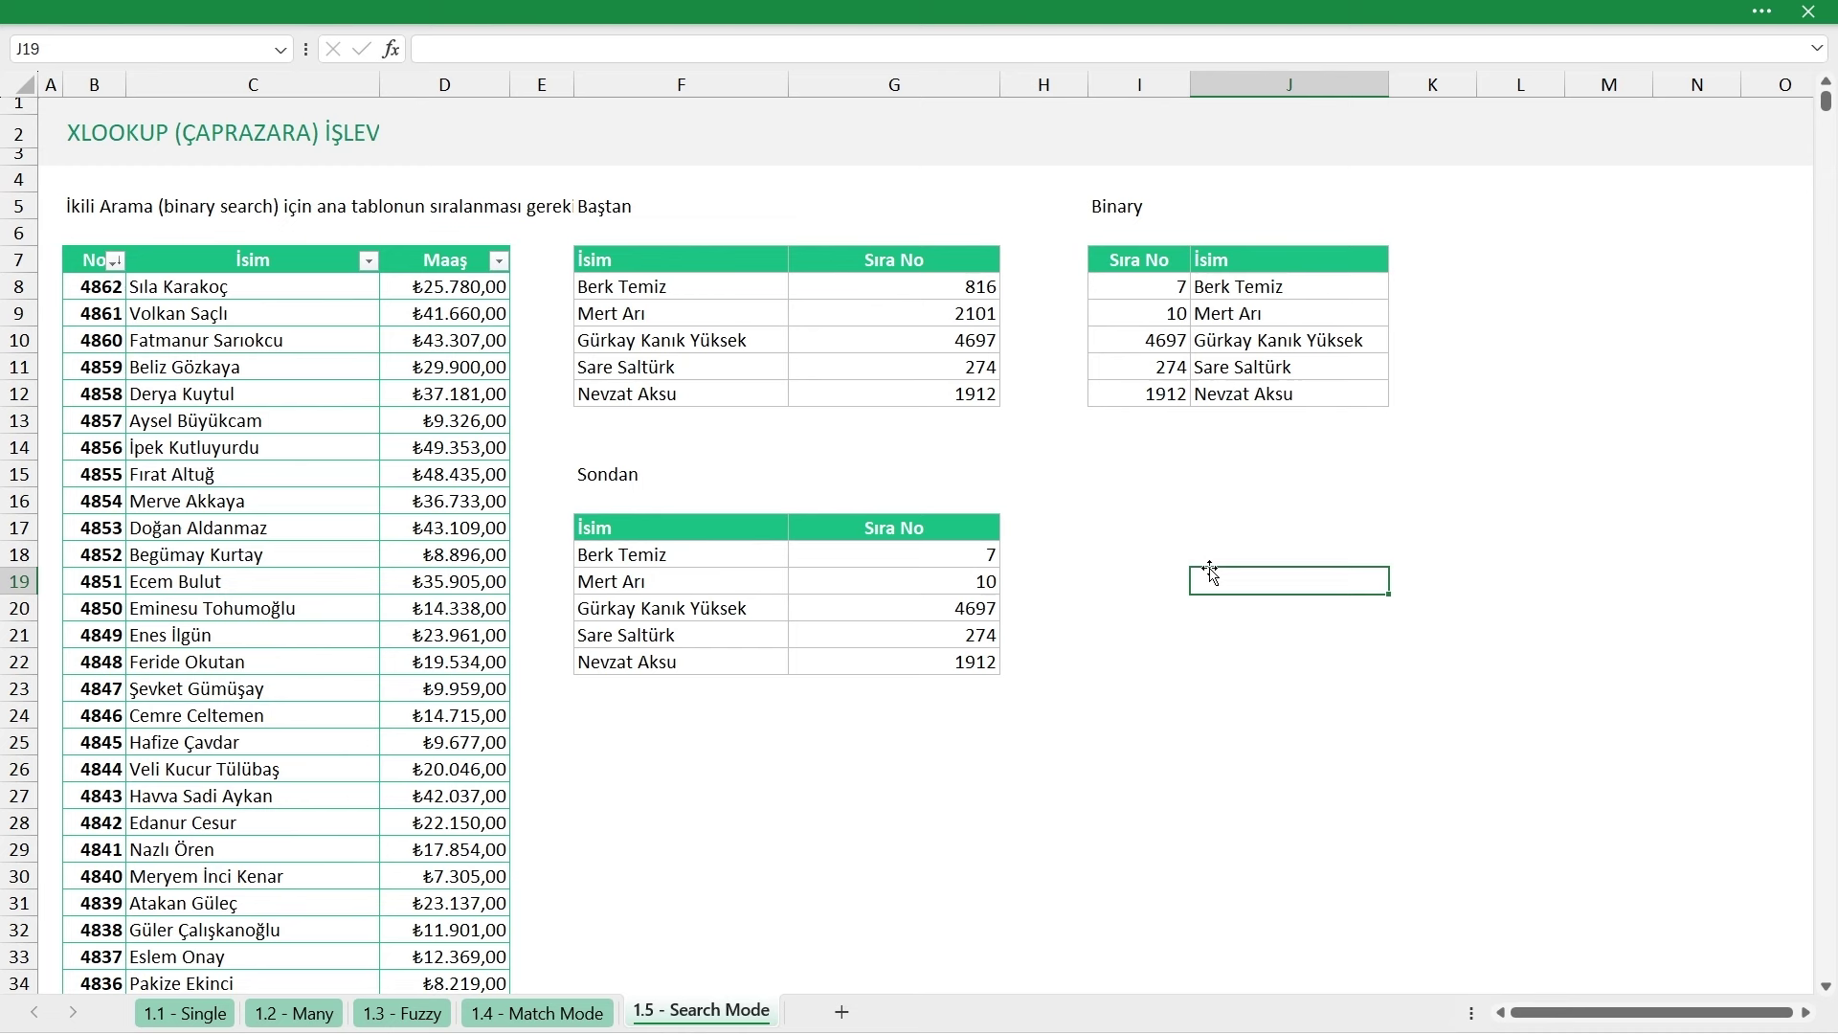